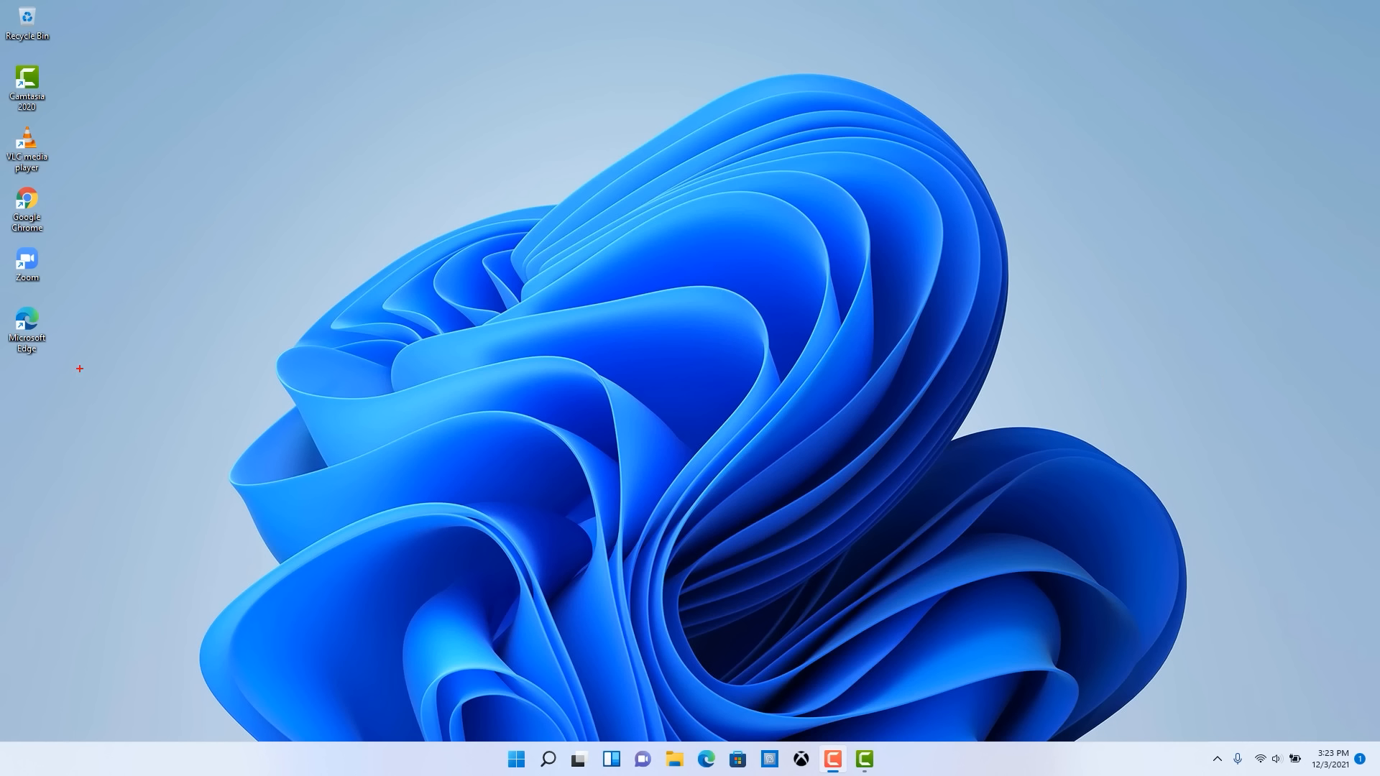
pyautogui.moveTo(78, 369); pyautogui.dragTo(2, 5)
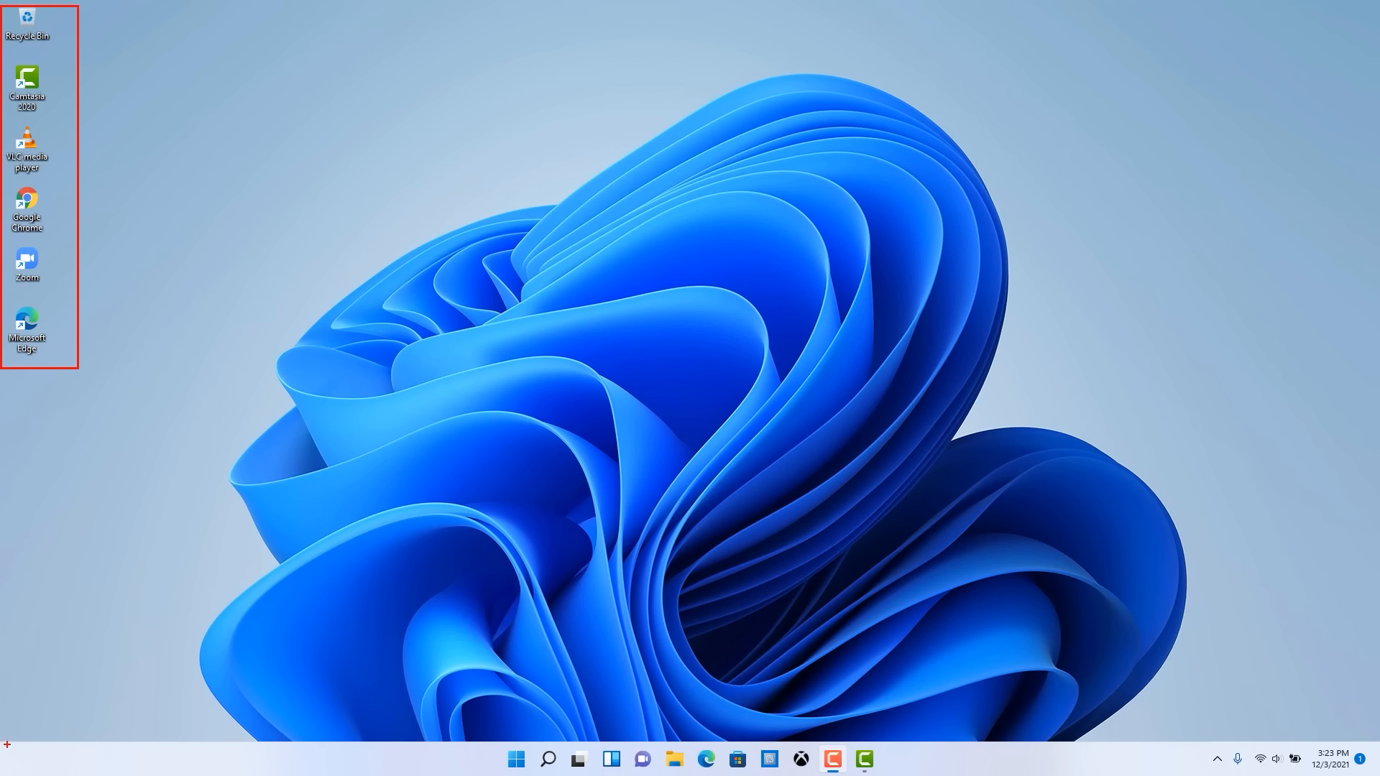
pyautogui.moveTo(3, 744); pyautogui.dragTo(43, 774)
pyautogui.moveTo(495, 725)
pyautogui.mouseDown()
pyautogui.moveTo(912, 773)
pyautogui.moveTo(883, 774)
pyautogui.mouseUp()
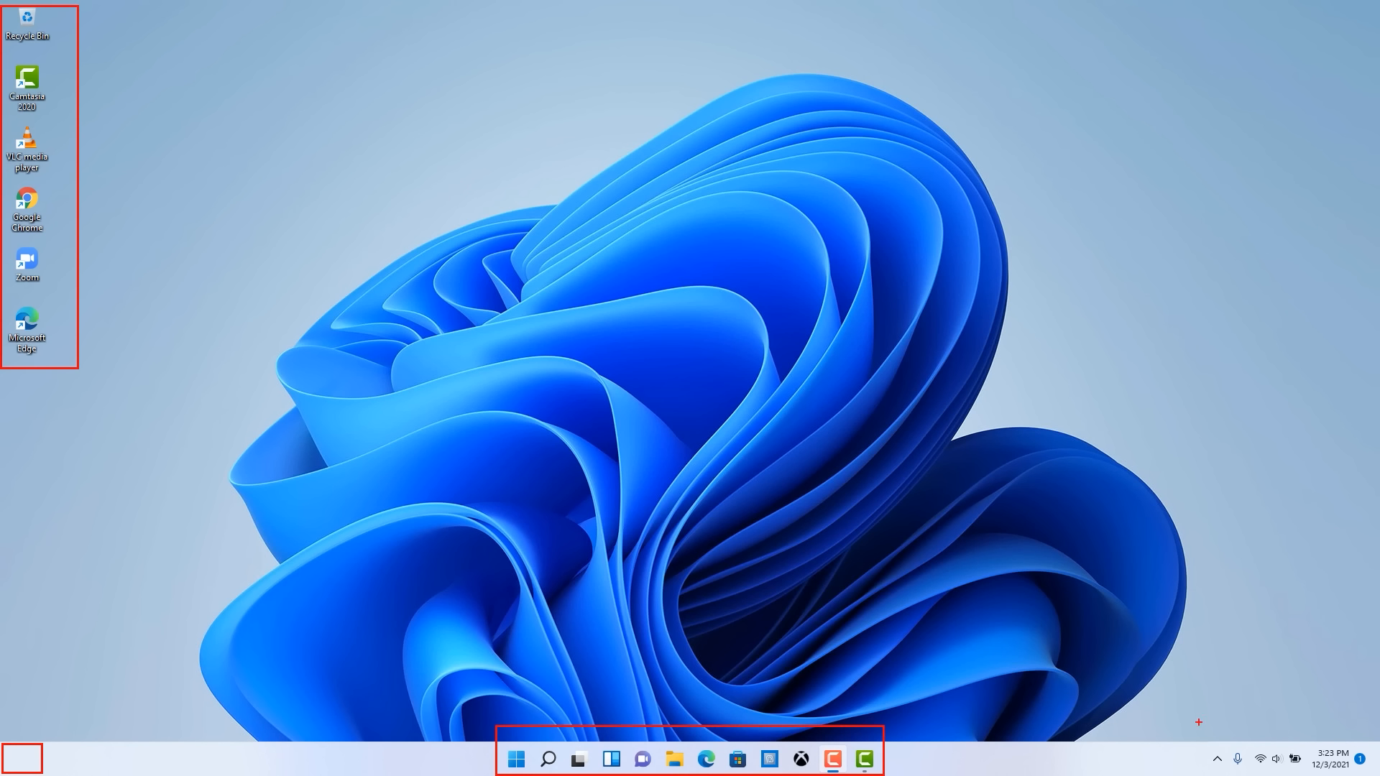
pyautogui.moveTo(1193, 721); pyautogui.dragTo(1371, 775)
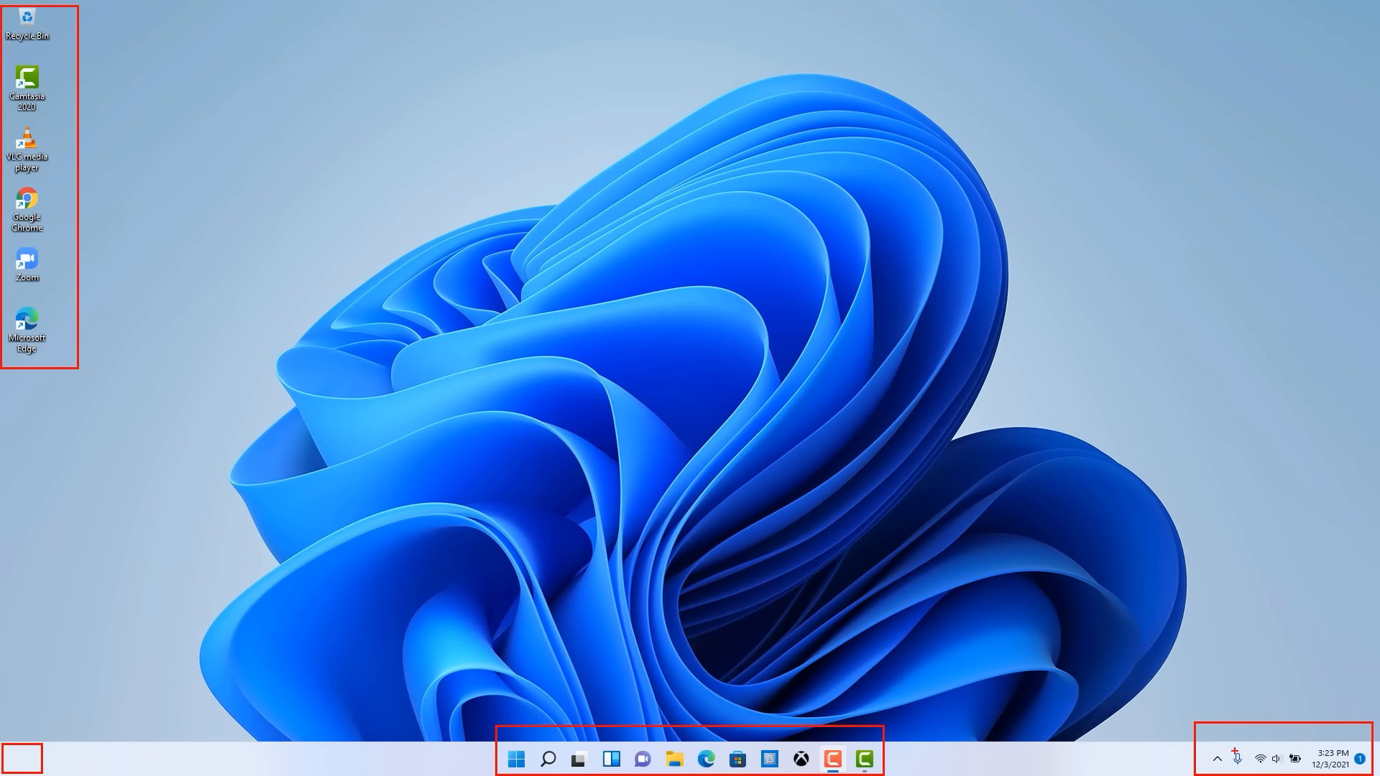
pyautogui.moveTo(1227, 740); pyautogui.dragTo(1309, 770)
pyautogui.moveTo(493, 742); pyautogui.dragTo(534, 769)
pyautogui.moveTo(536, 744); pyautogui.dragTo(563, 771)
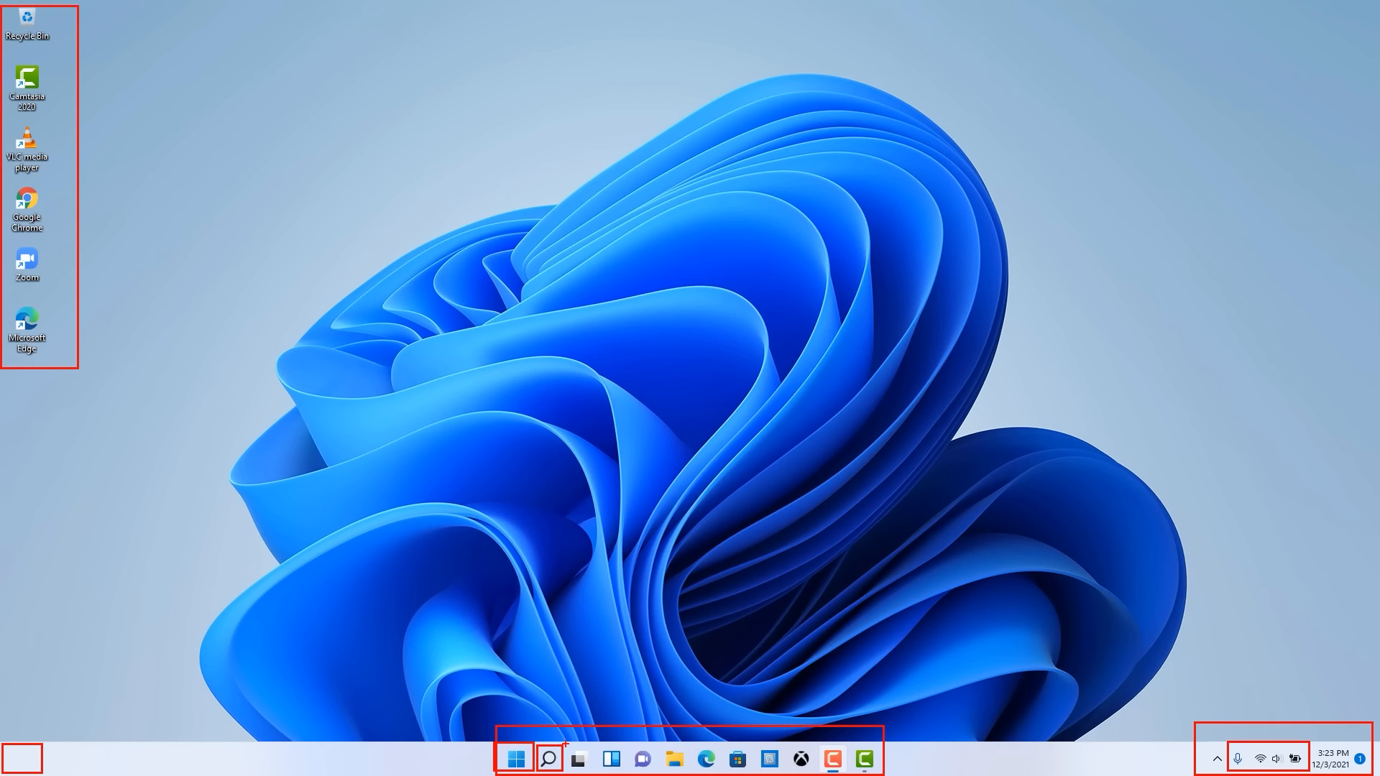
pyautogui.moveTo(566, 745); pyautogui.dragTo(594, 773)
pyautogui.moveTo(597, 746)
pyautogui.mouseDown()
pyautogui.moveTo(617, 768)
pyautogui.moveTo(657, 770)
pyautogui.mouseUp()
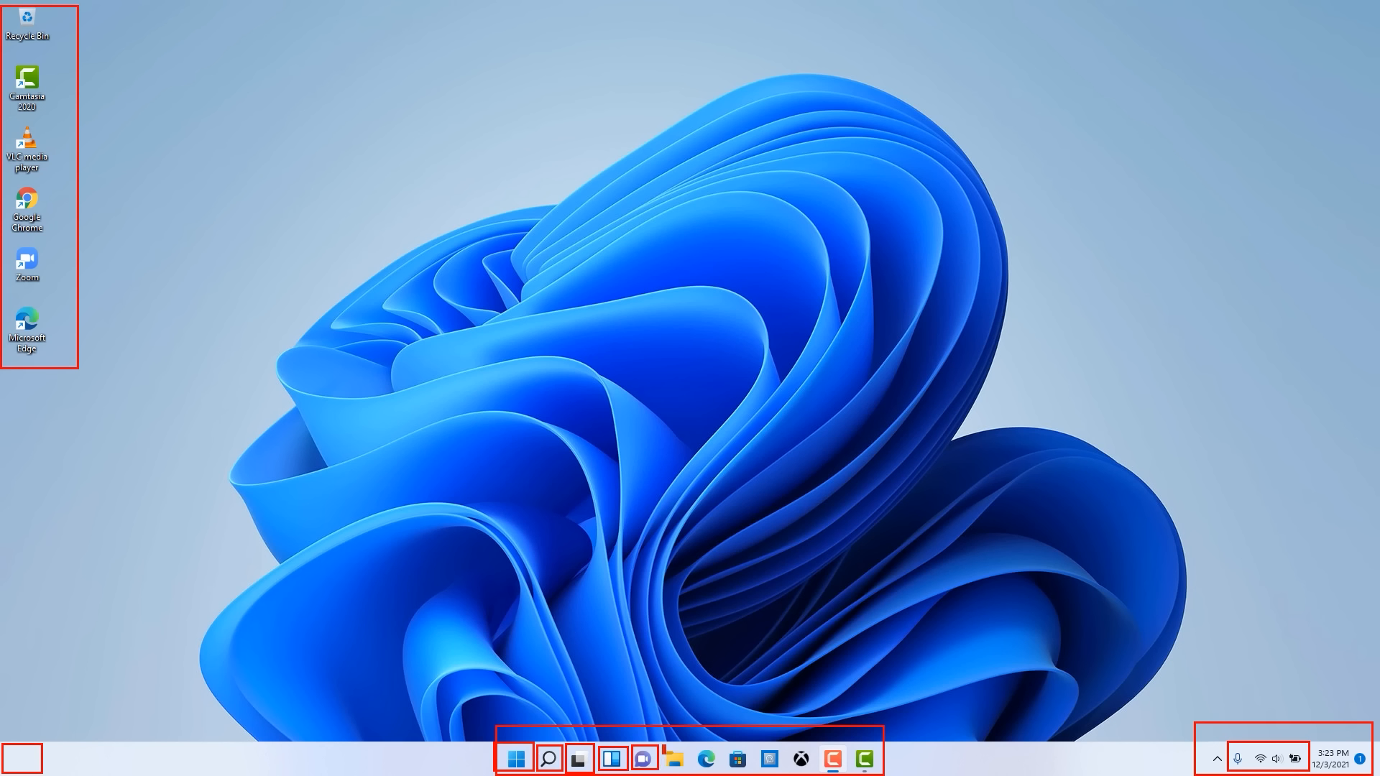
pyautogui.moveTo(662, 745); pyautogui.dragTo(690, 769)
pyautogui.moveTo(691, 745); pyautogui.dragTo(722, 773)
pyautogui.moveTo(723, 744); pyautogui.dragTo(754, 774)
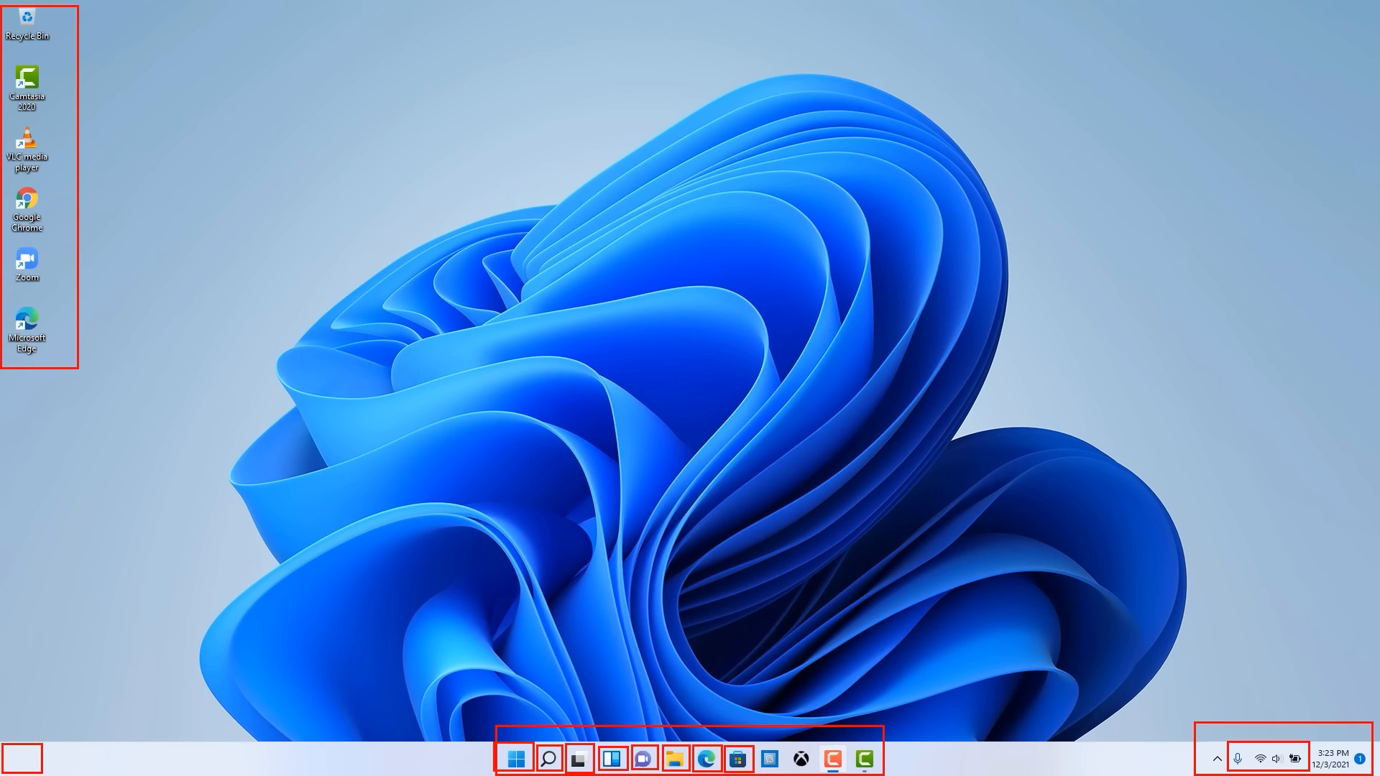
pyautogui.press('Escape')
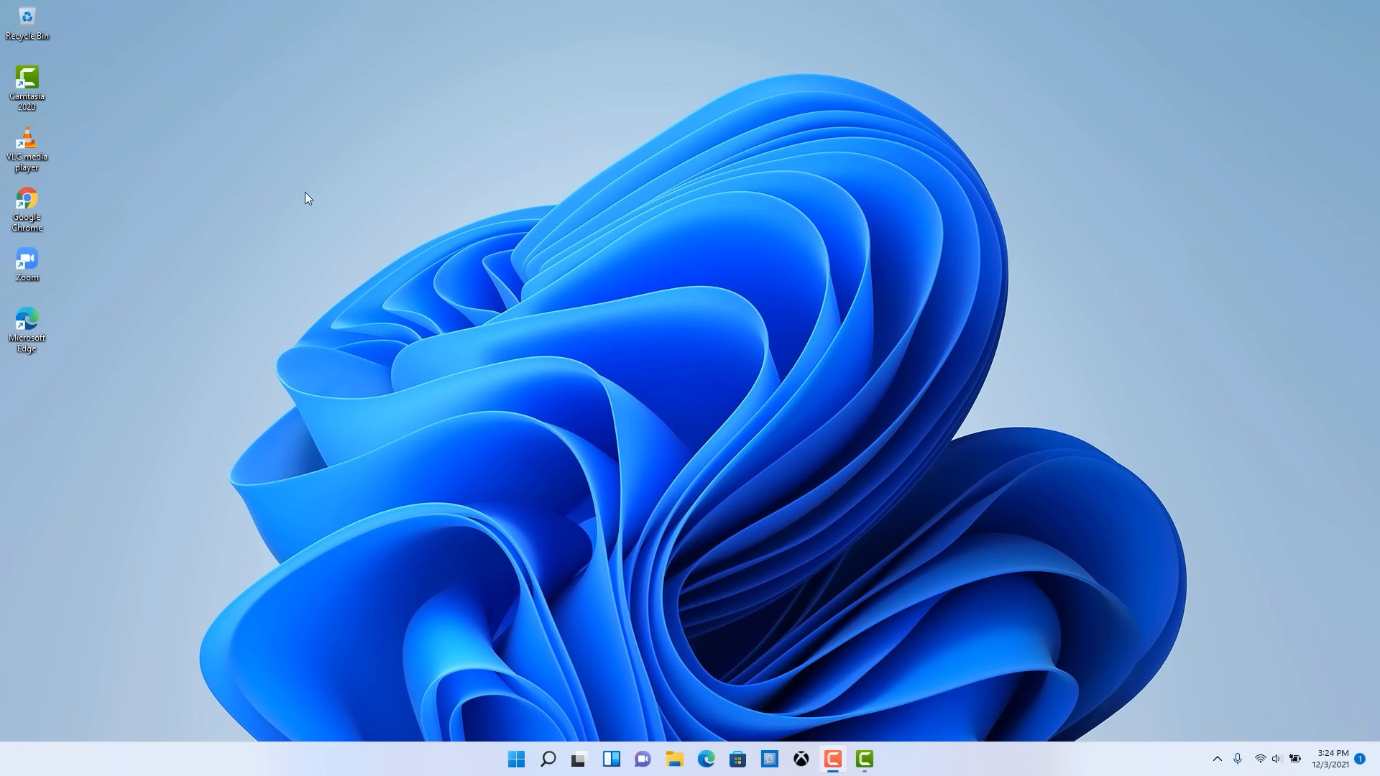
# Set the desktop icons to medium size
pyautogui.rightClick(175, 115)
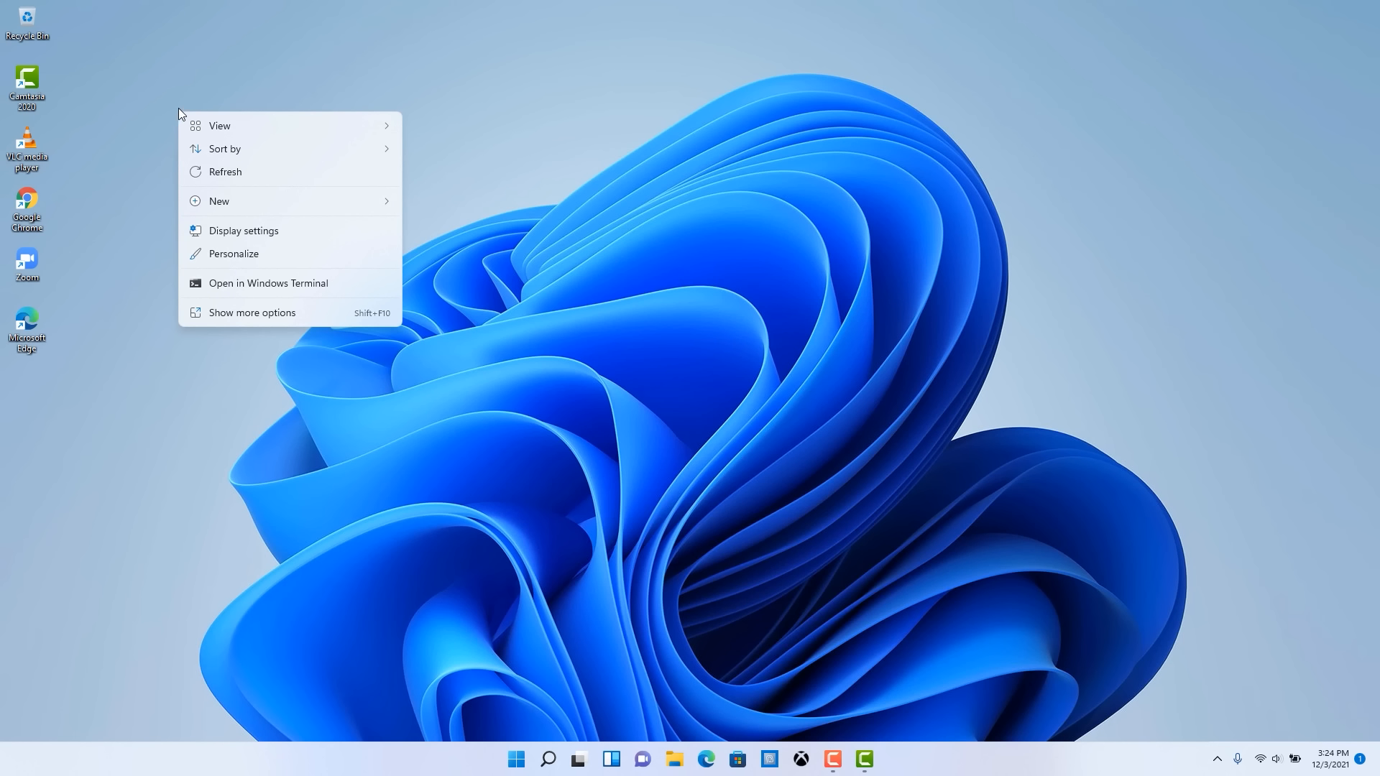
pyautogui.moveTo(201, 131)
pyautogui.moveTo(265, 142)
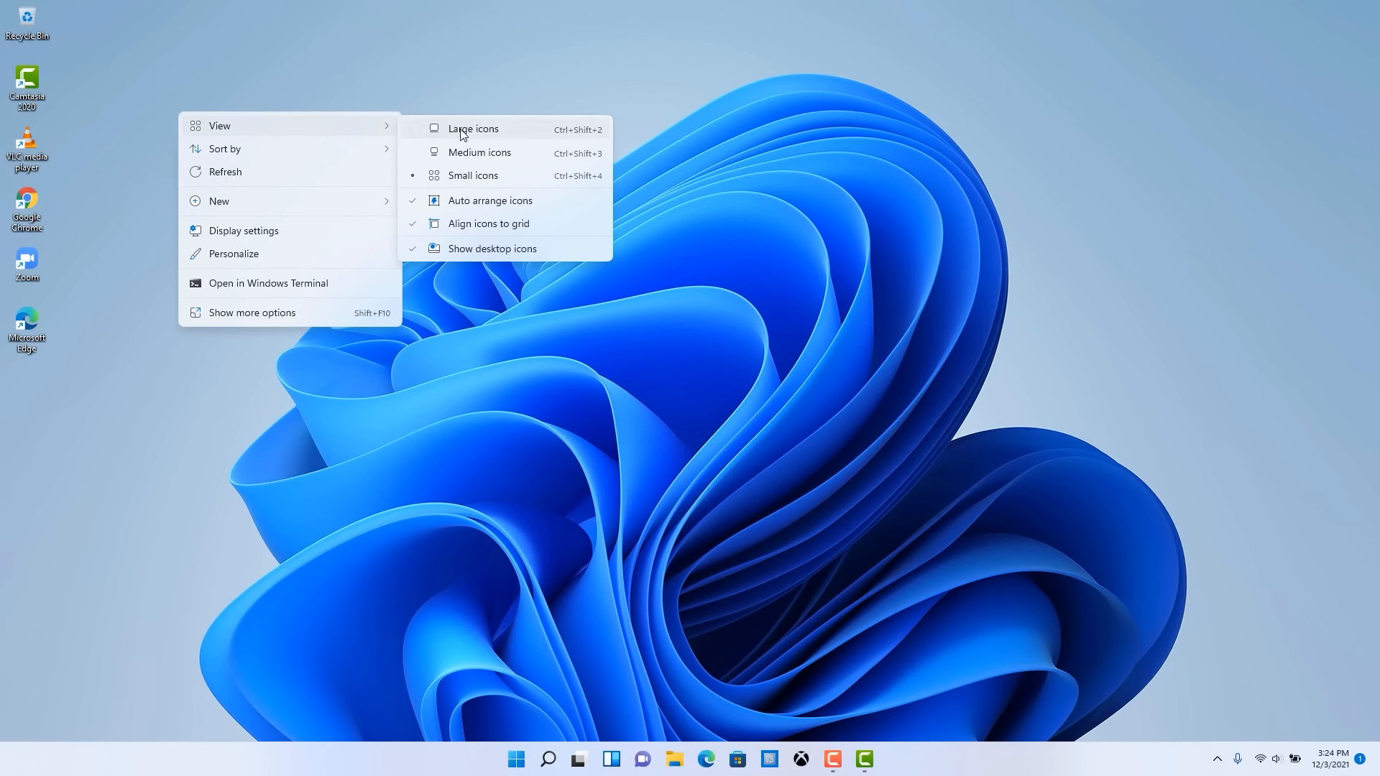
pyautogui.click(508, 157)
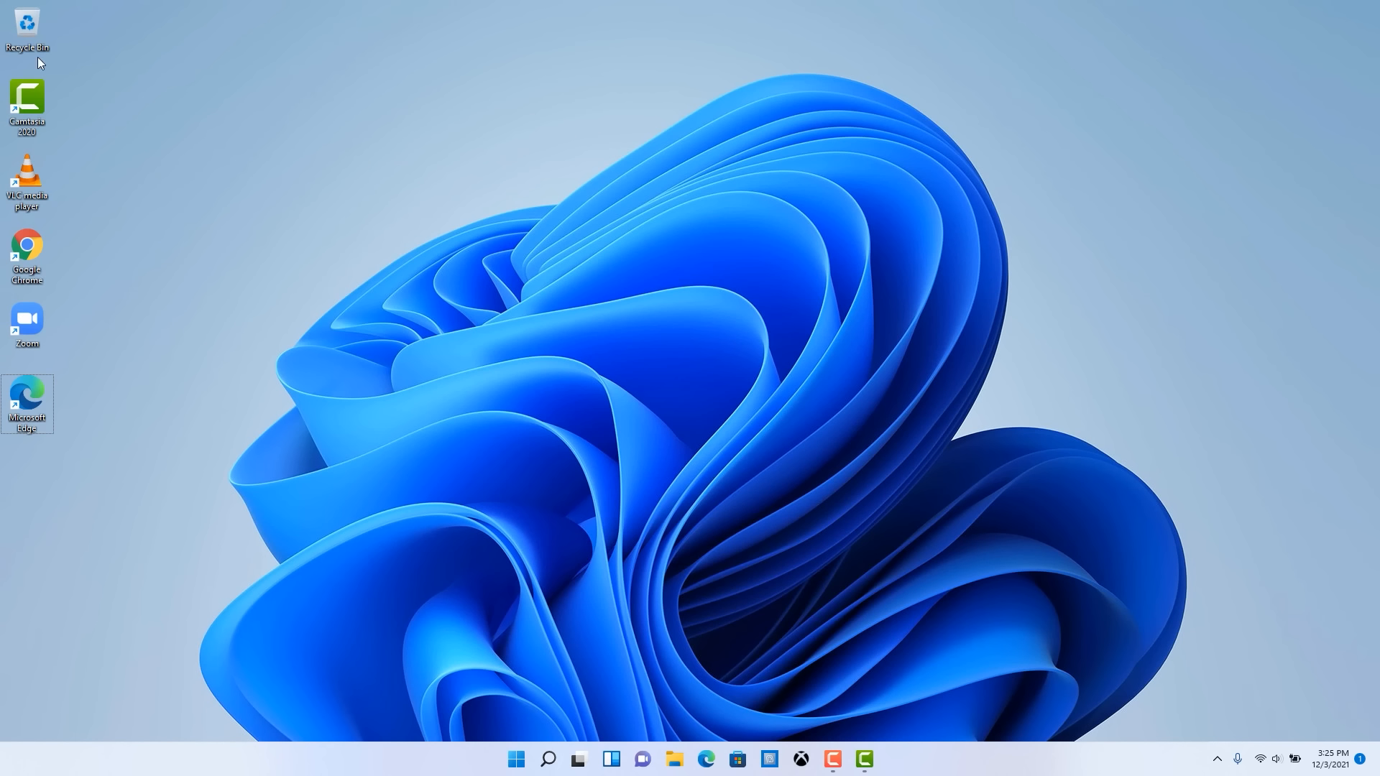
# Switch the desktop icons to large size and return them to medium size
pyautogui.rightClick(266, 124)
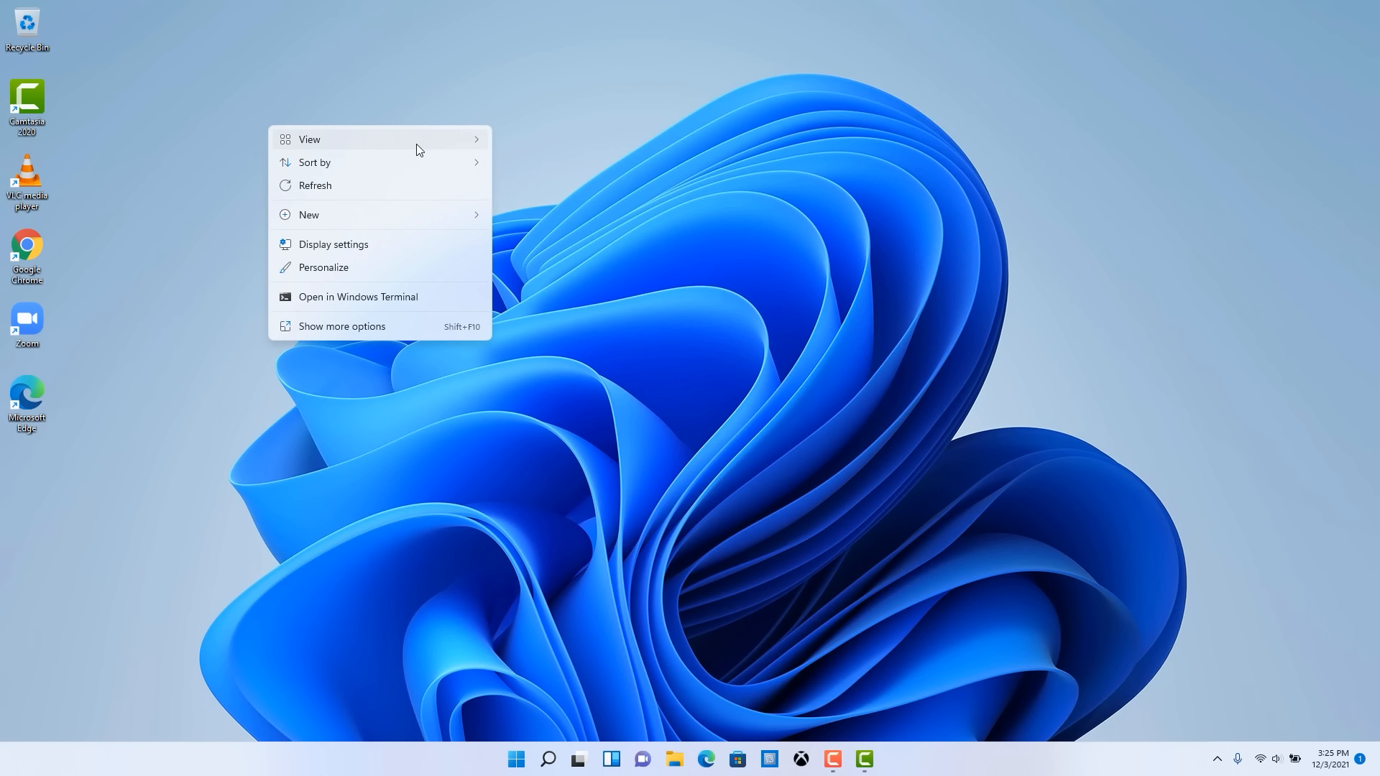
pyautogui.moveTo(437, 143)
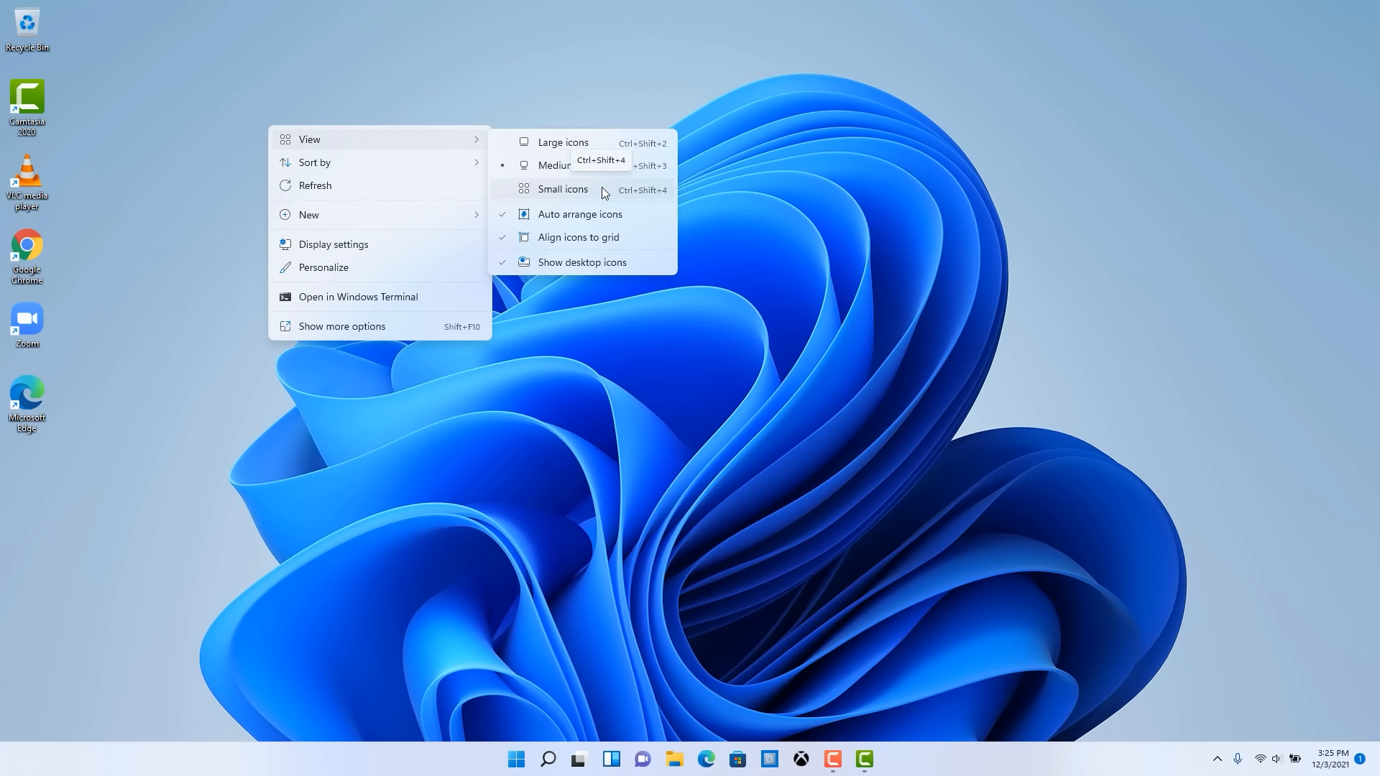
pyautogui.click(571, 144)
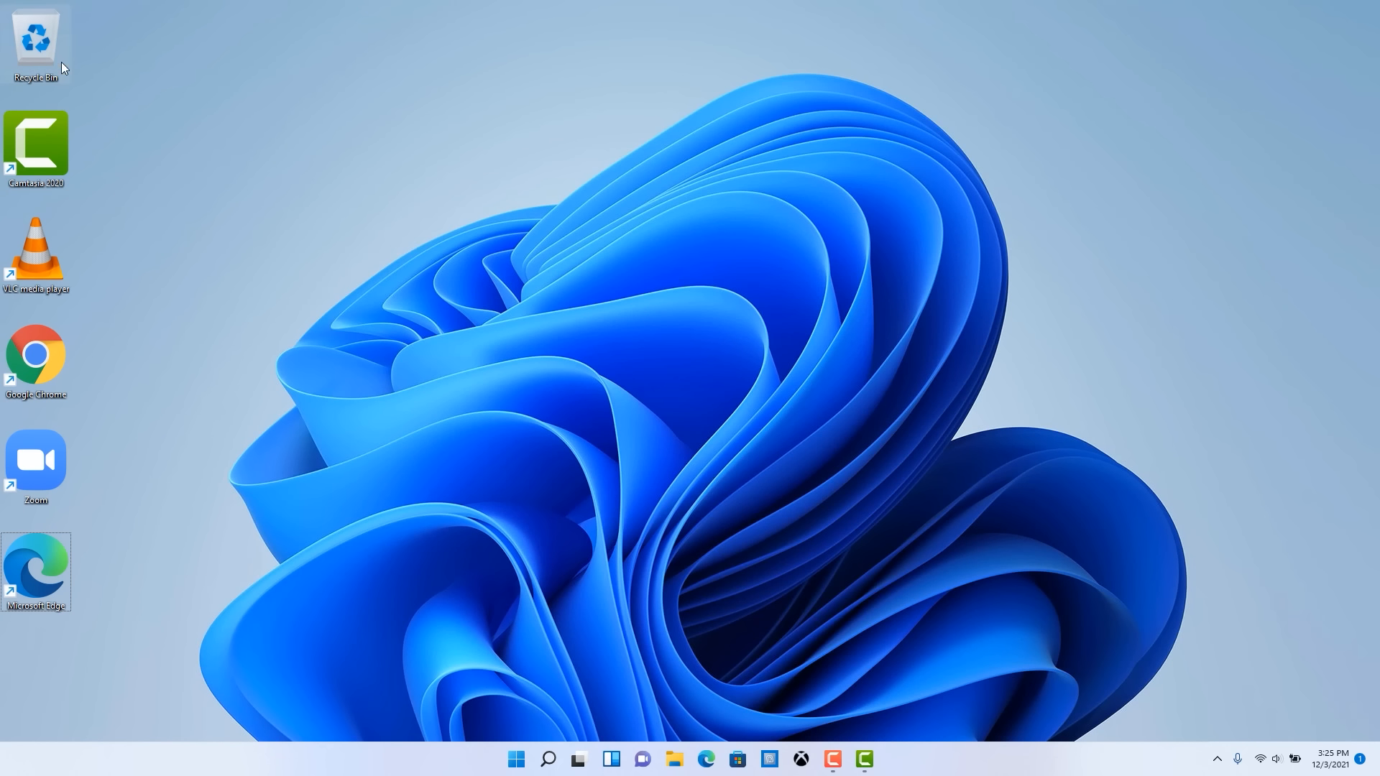
pyautogui.moveTo(103, 65); pyautogui.dragTo(14, 582)
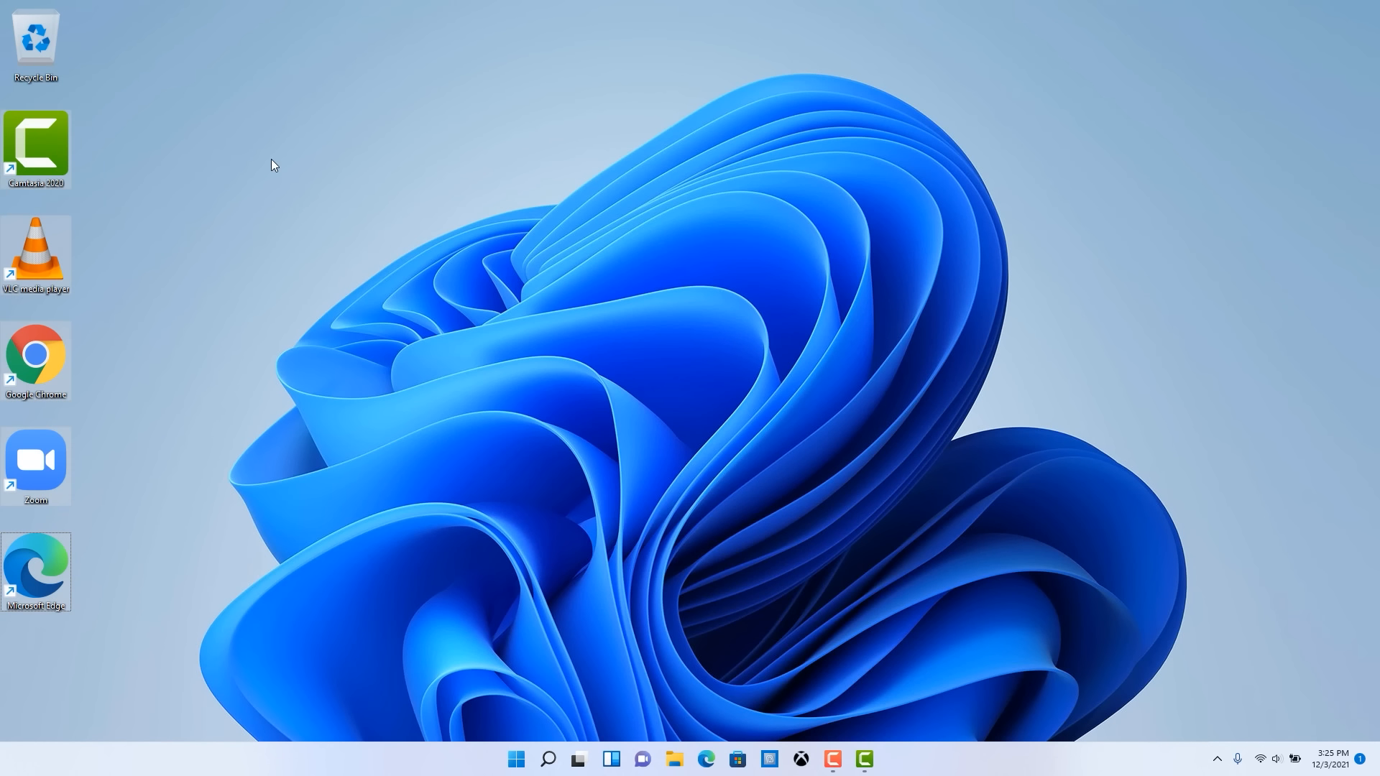
pyautogui.rightClick(280, 148)
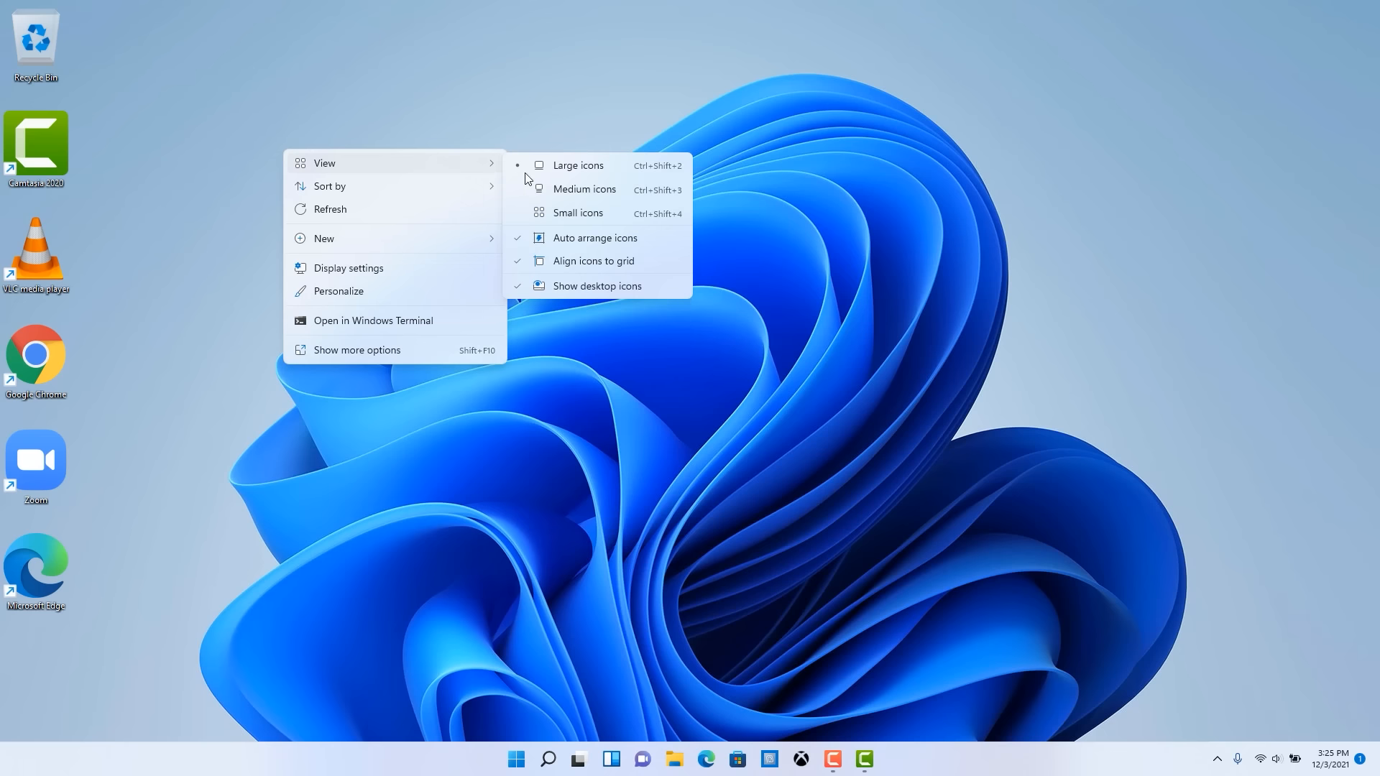
pyautogui.click(597, 188)
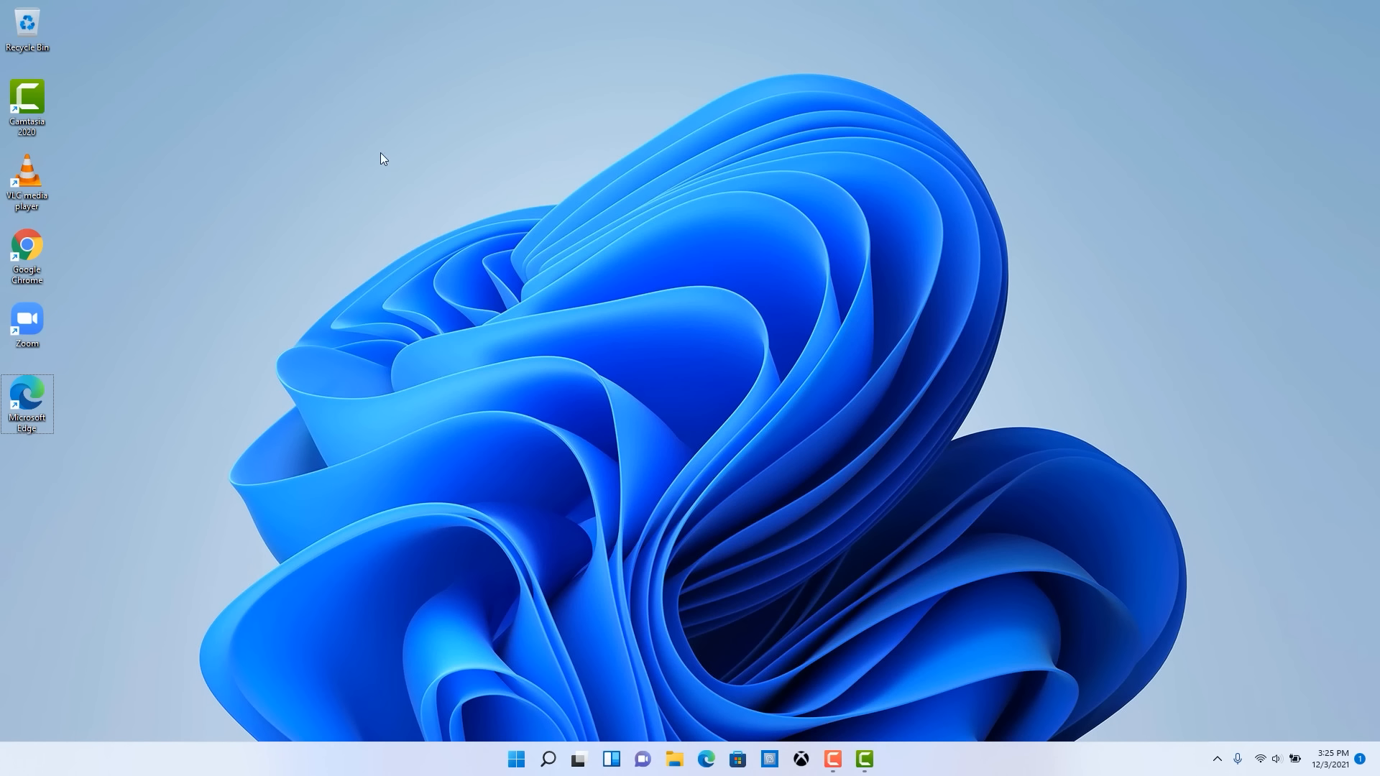
# Hide all desktop icons and show them again
pyautogui.rightClick(287, 124)
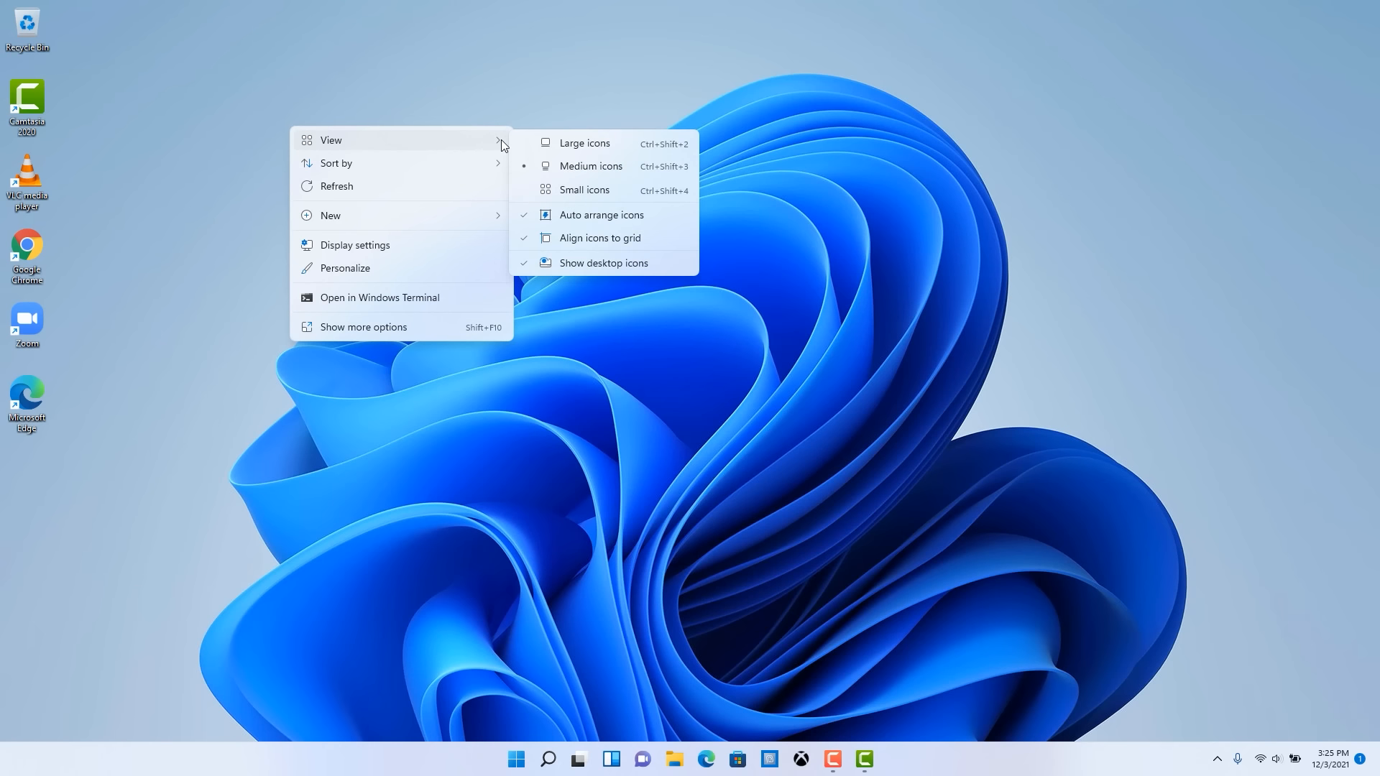
pyautogui.click(583, 266)
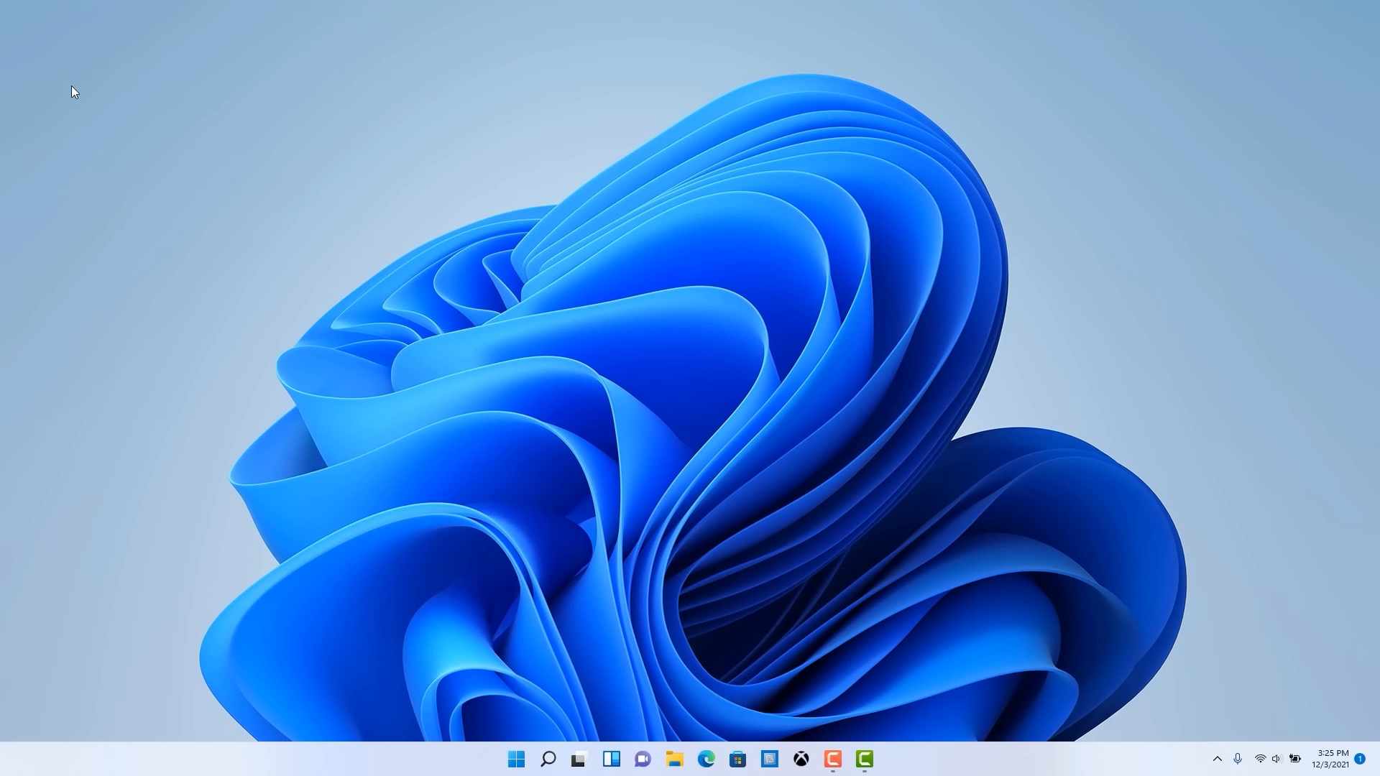
pyautogui.moveTo(15, 26); pyautogui.dragTo(118, 519)
pyautogui.rightClick(212, 111)
pyautogui.moveTo(372, 125)
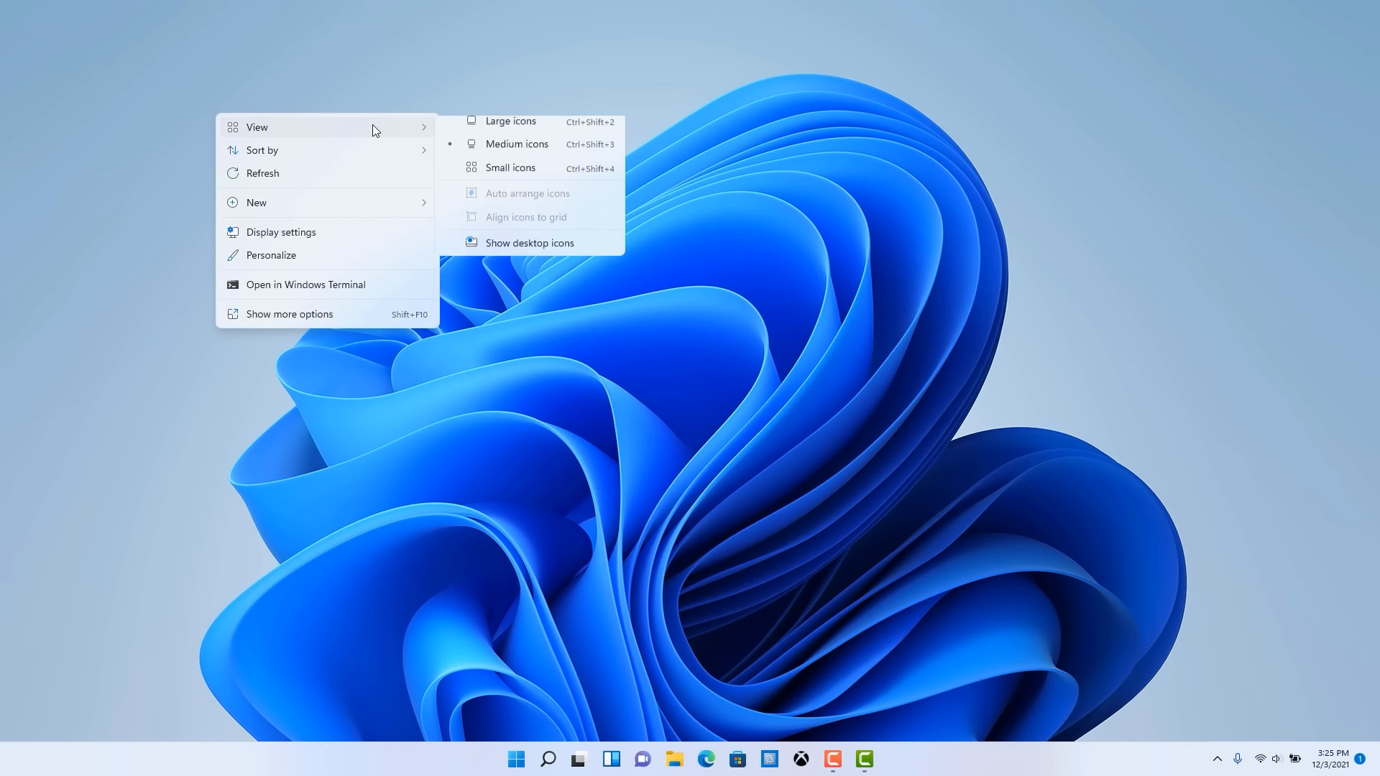
pyautogui.click(523, 252)
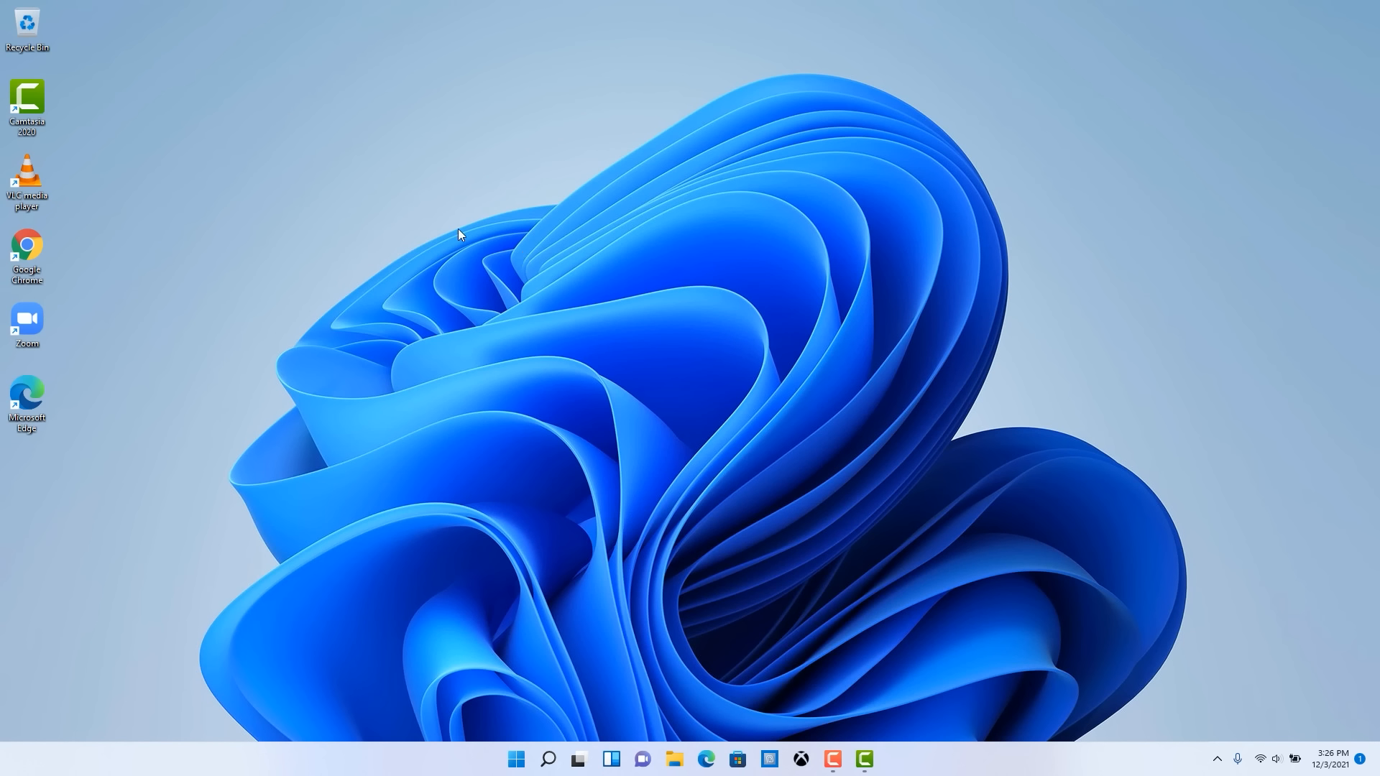
# Turn off auto arrange for the desktop icons and move the Camtasia 2020 and Google Chrome shortcuts out of the icon column onto empty desktop
pyautogui.rightClick(273, 154)
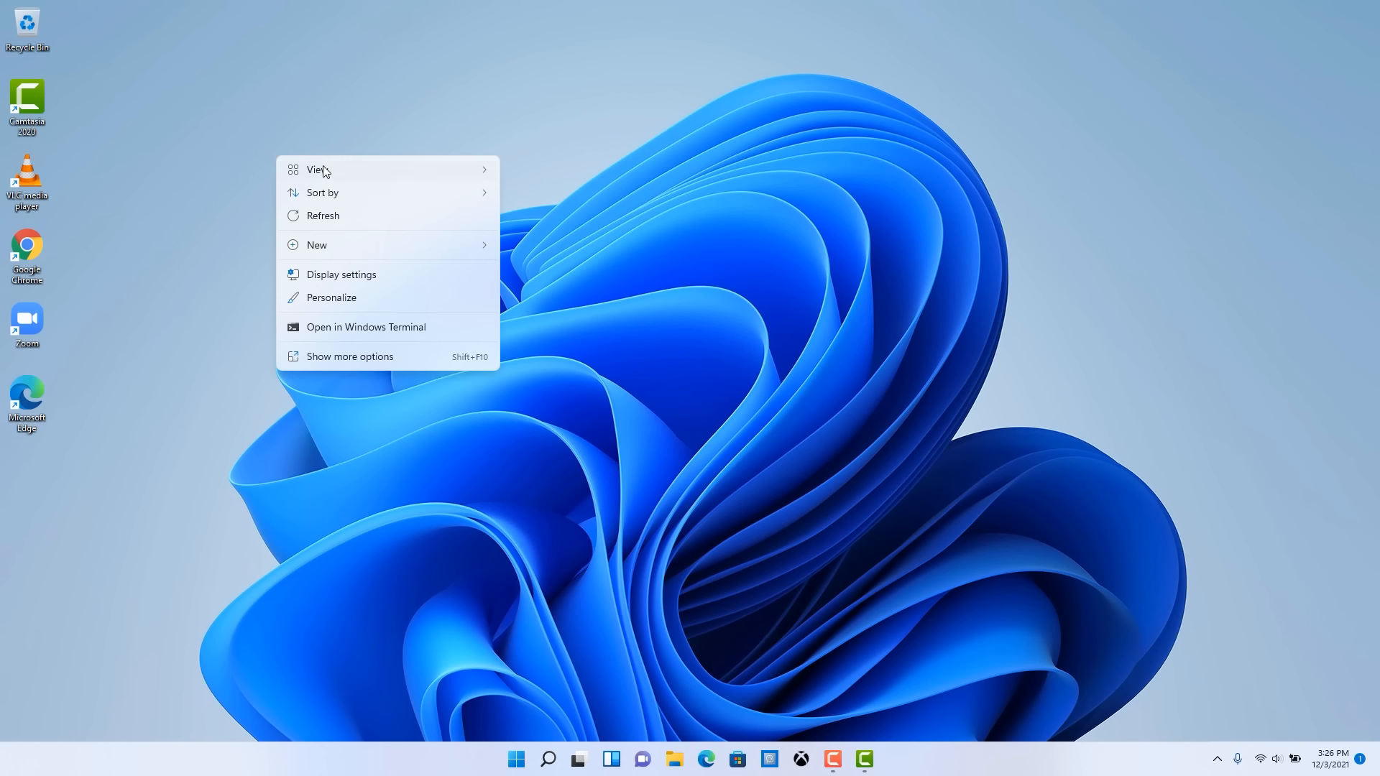
pyautogui.moveTo(396, 174)
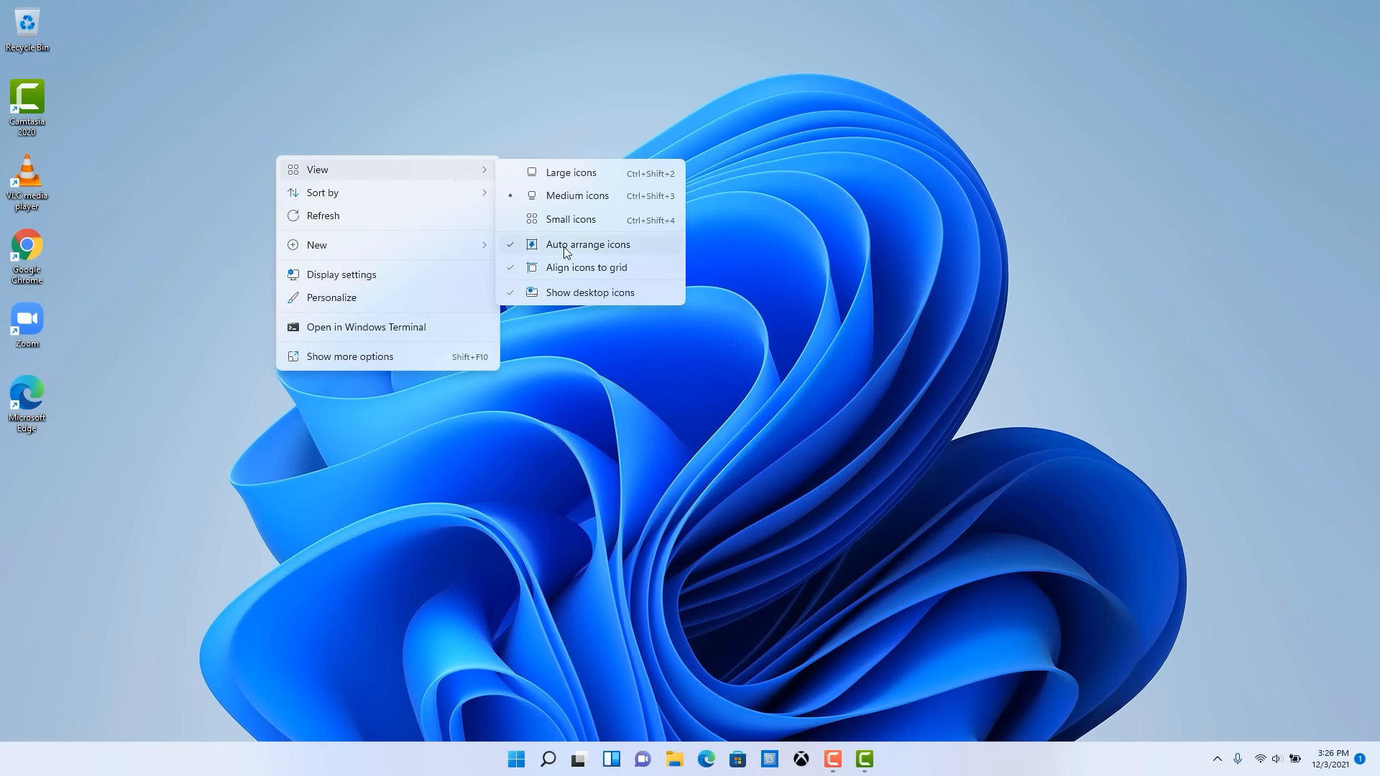
pyautogui.click(566, 247)
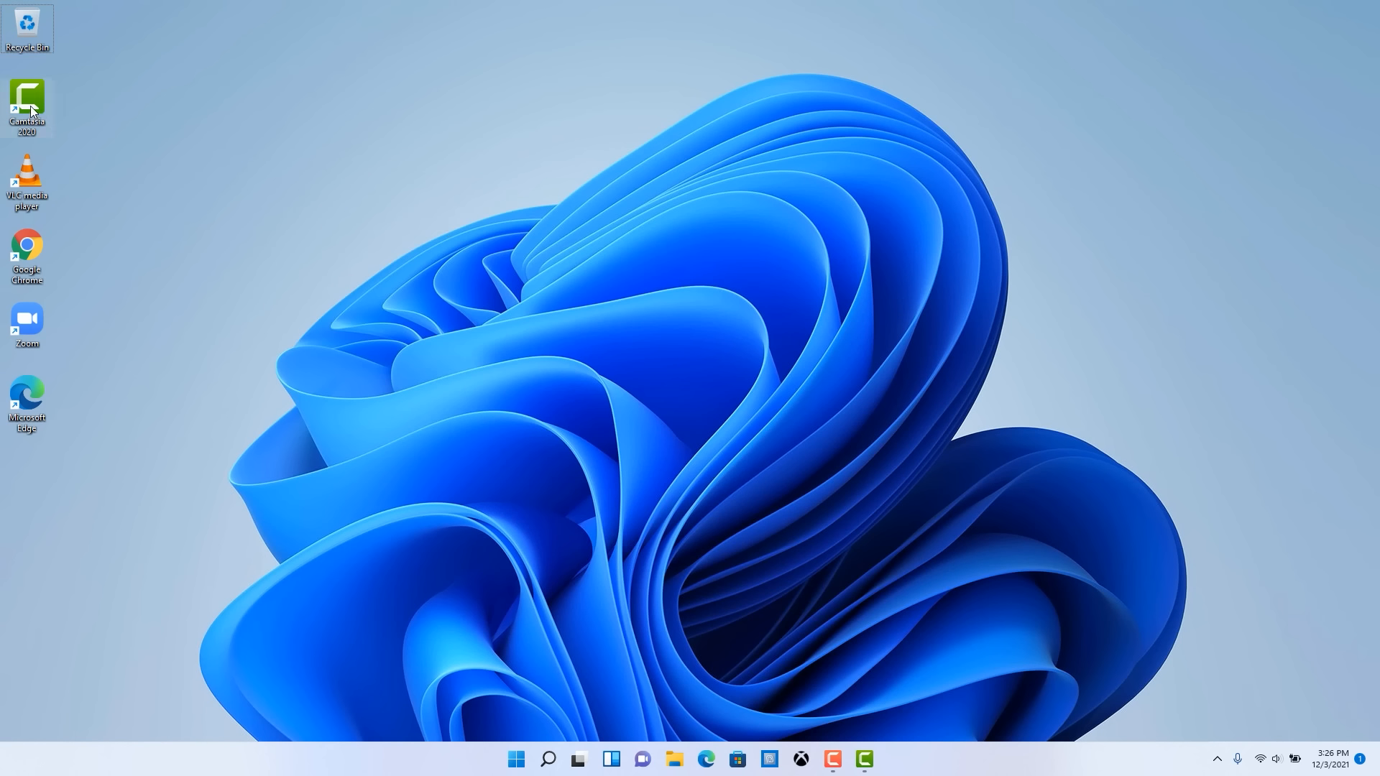
pyautogui.moveTo(82, 119); pyautogui.dragTo(470, 124)
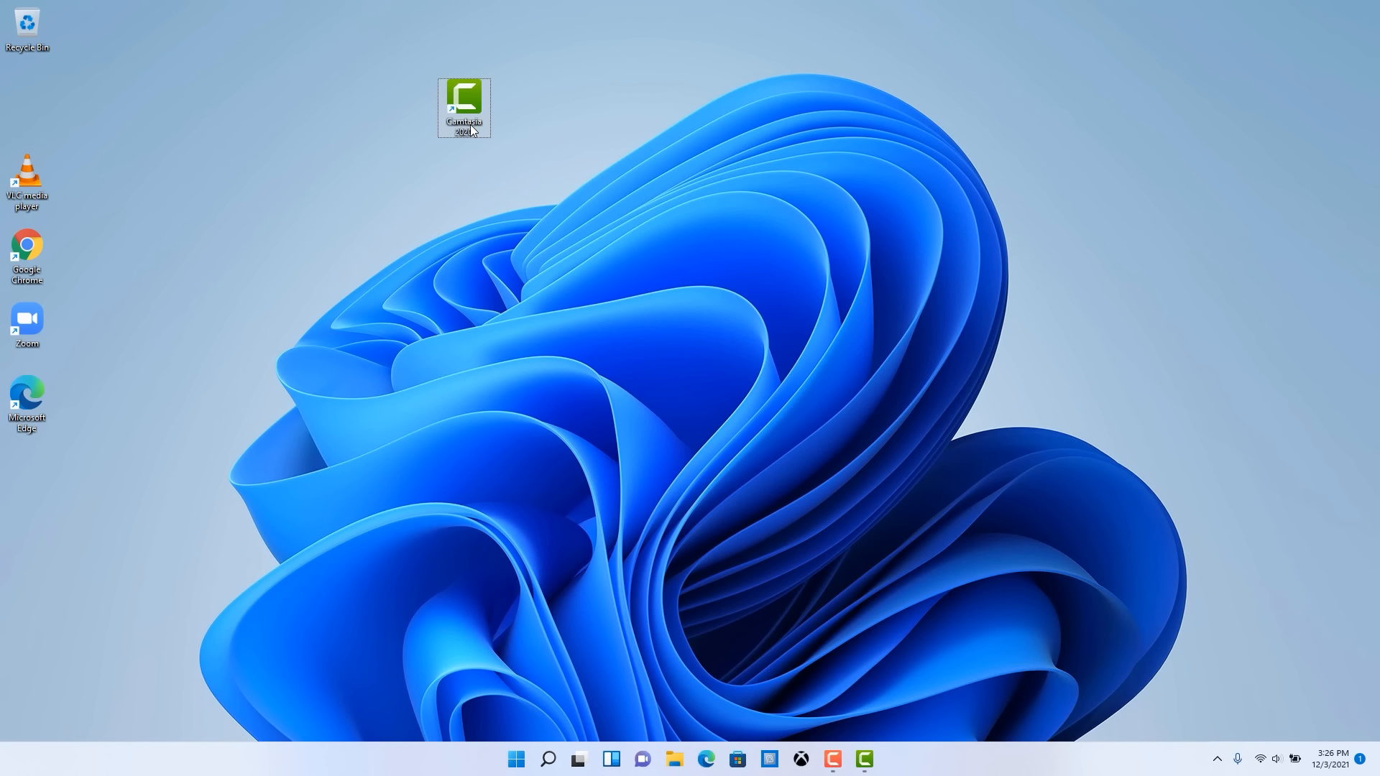
pyautogui.moveTo(44, 258); pyautogui.dragTo(371, 186)
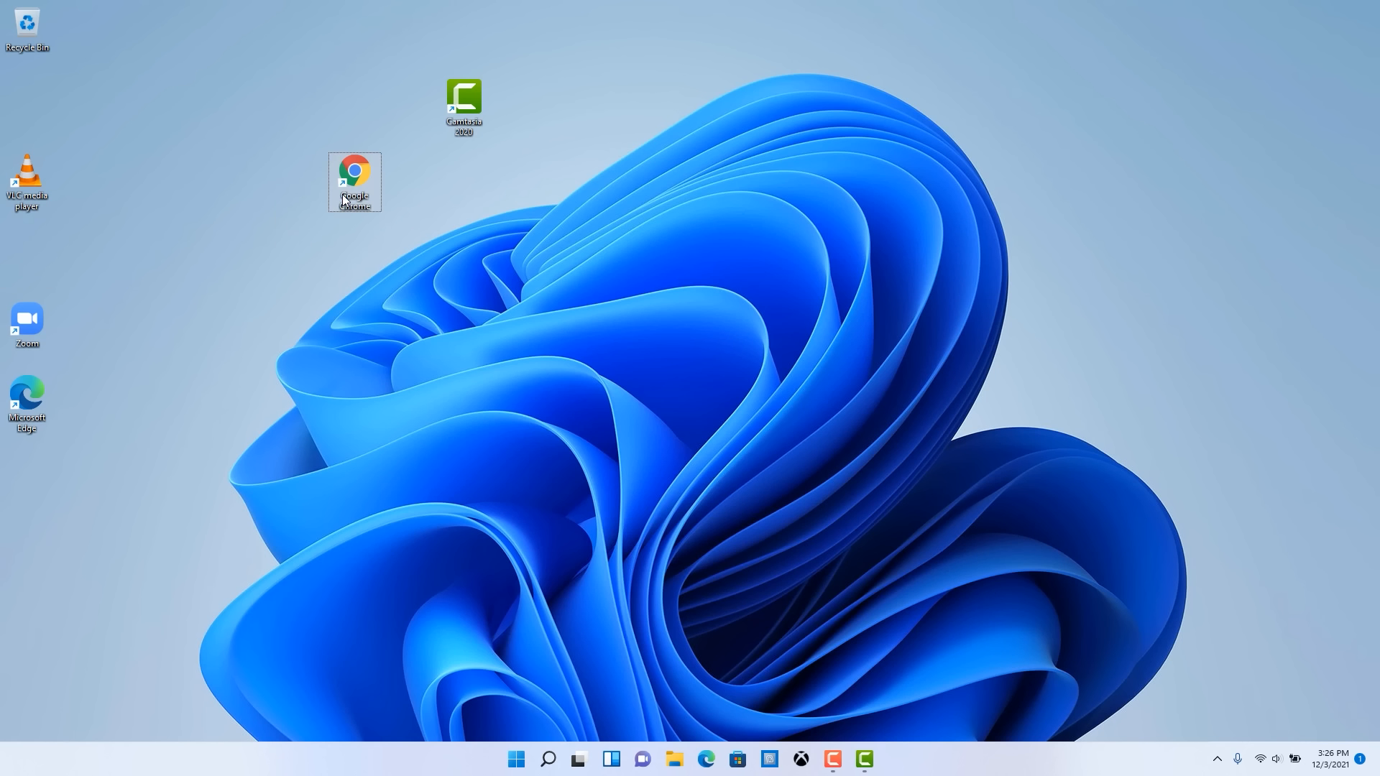
# Turn auto arrange back on for the desktop icons
pyautogui.rightClick(223, 259)
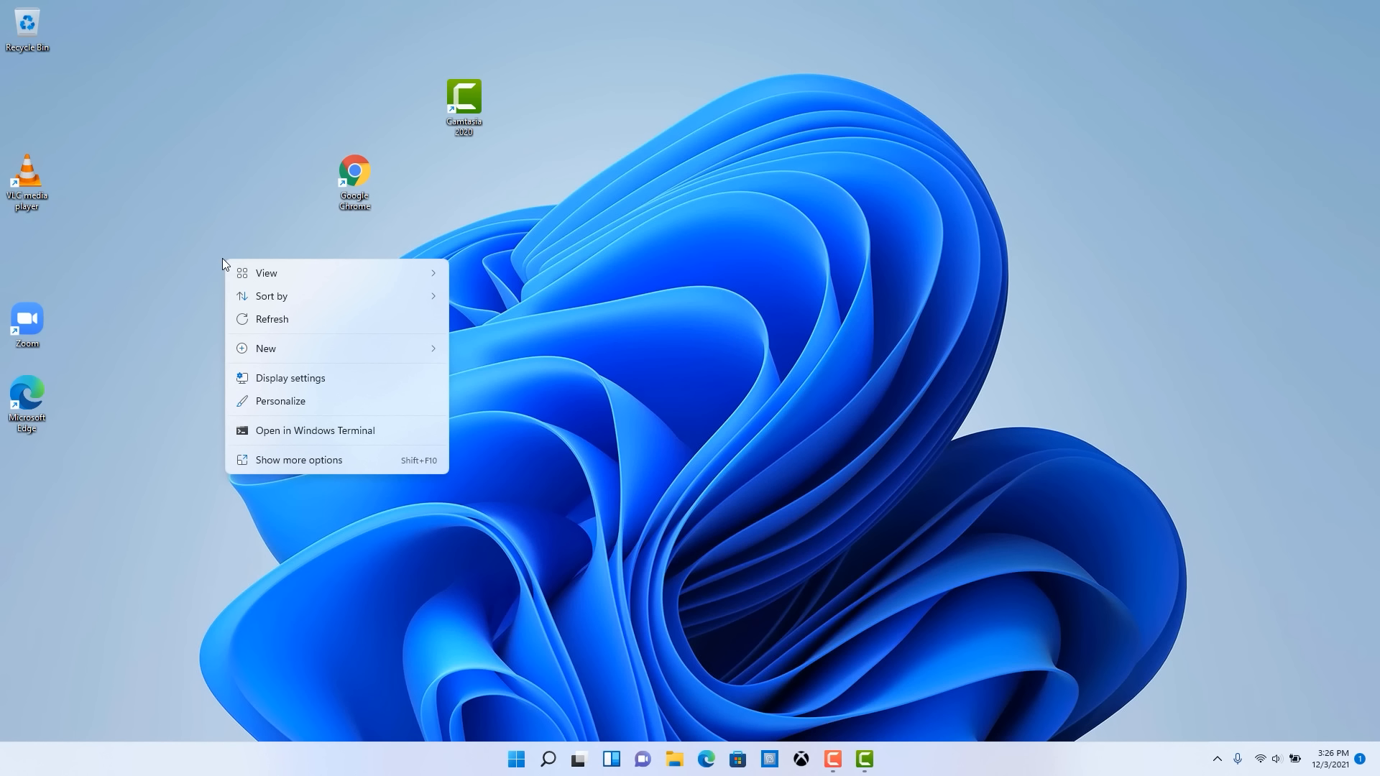
pyautogui.moveTo(398, 275)
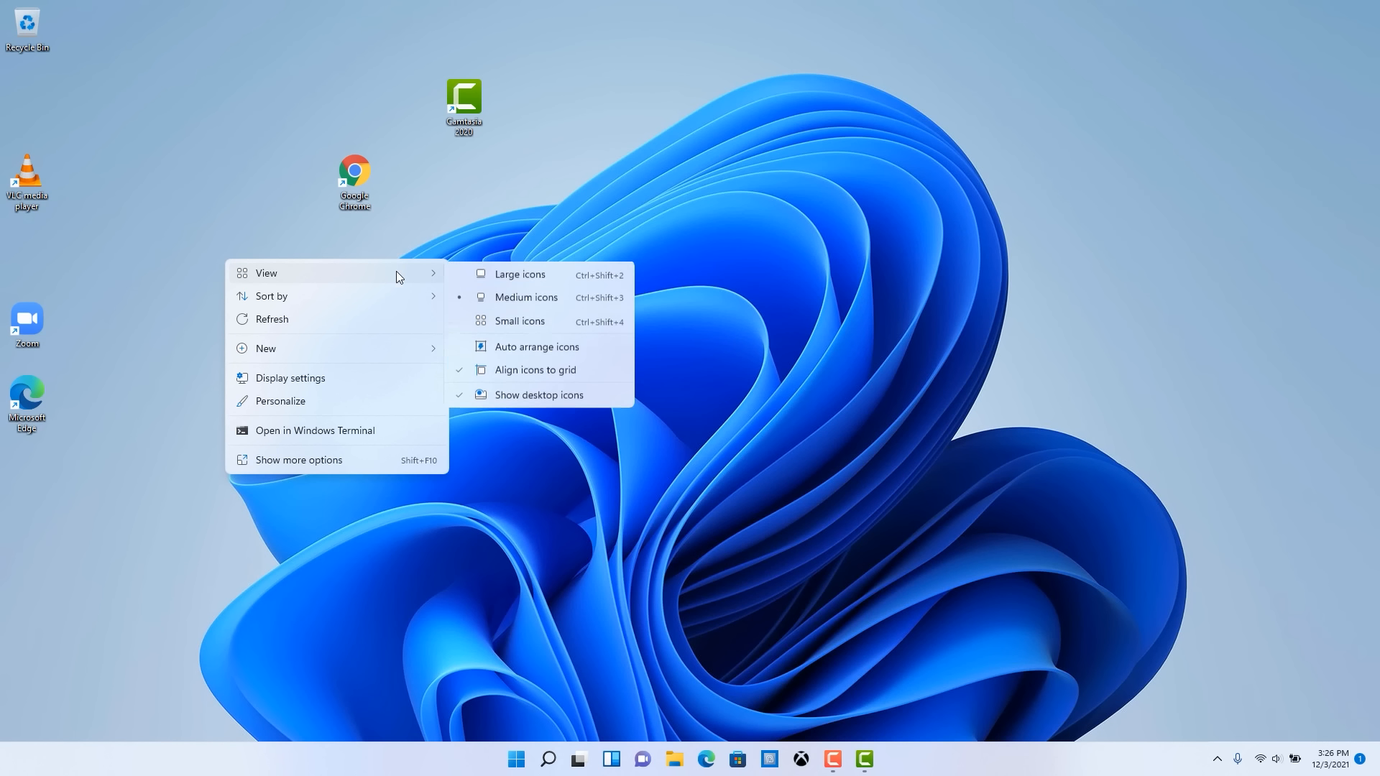
pyautogui.click(531, 348)
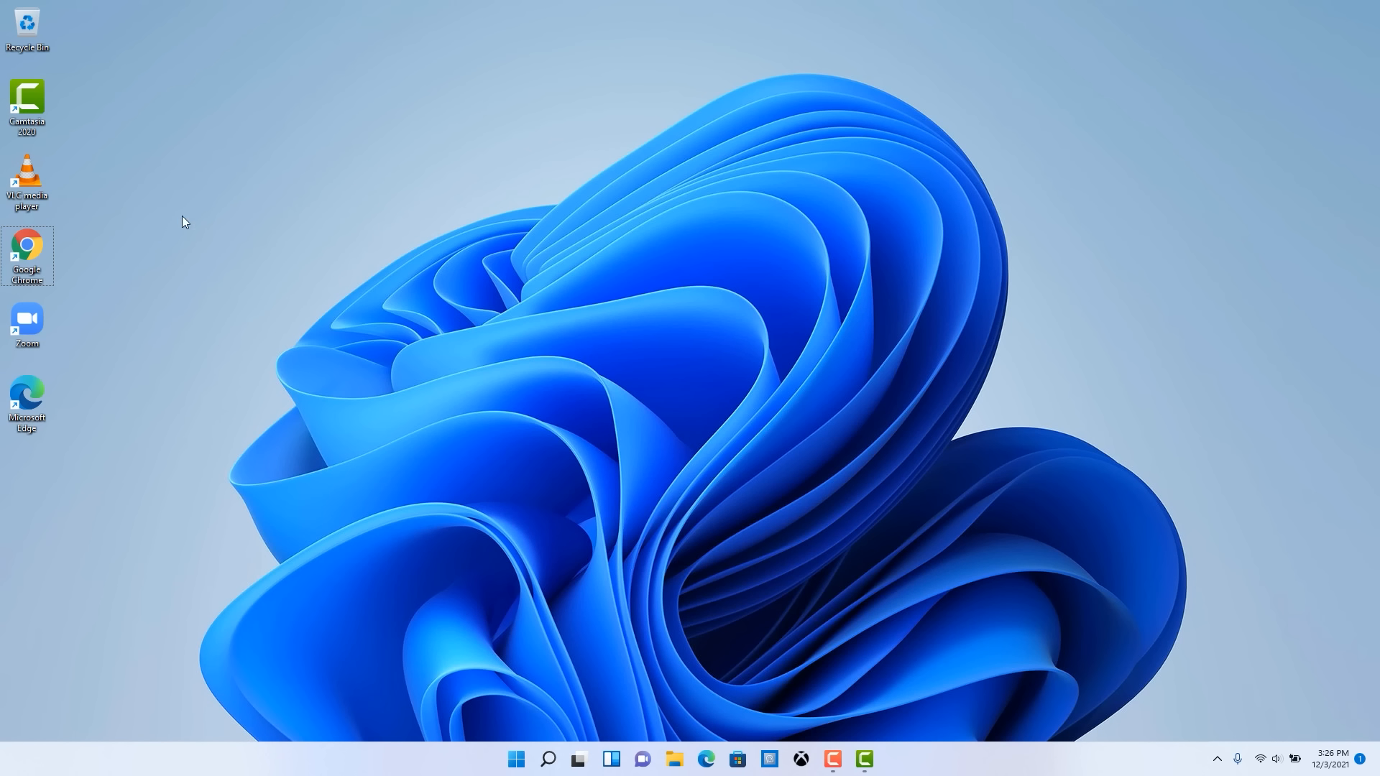
# Sort the desktop icons by name
pyautogui.rightClick(222, 174)
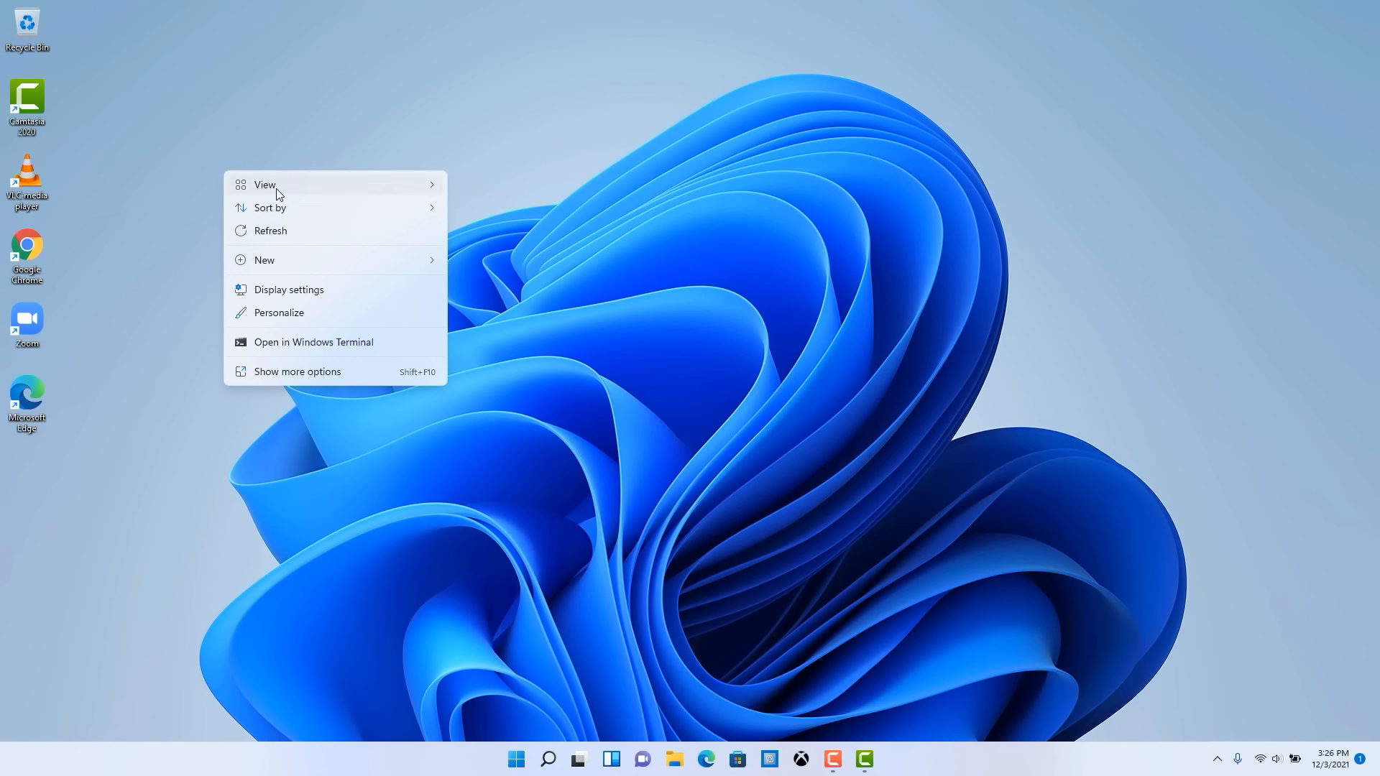
pyautogui.moveTo(276, 188)
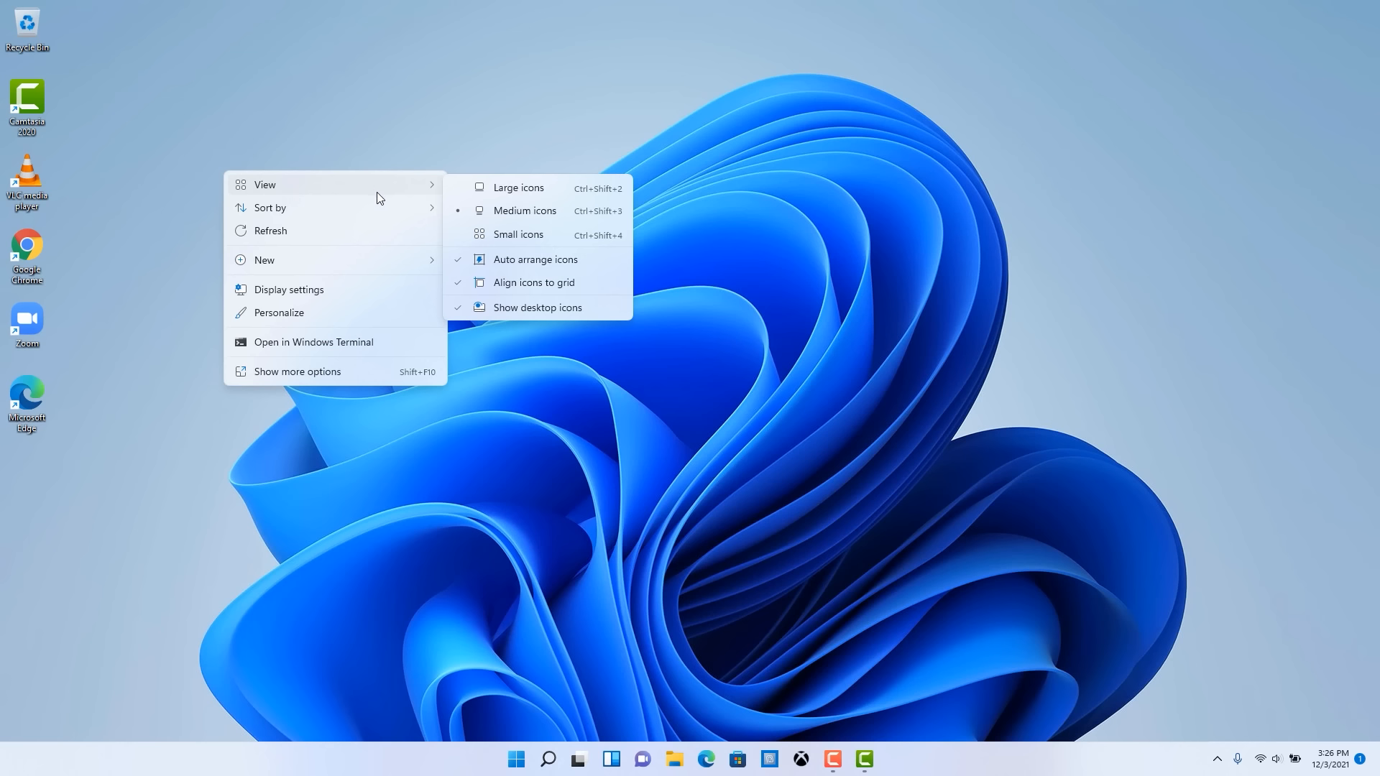
pyautogui.moveTo(398, 210)
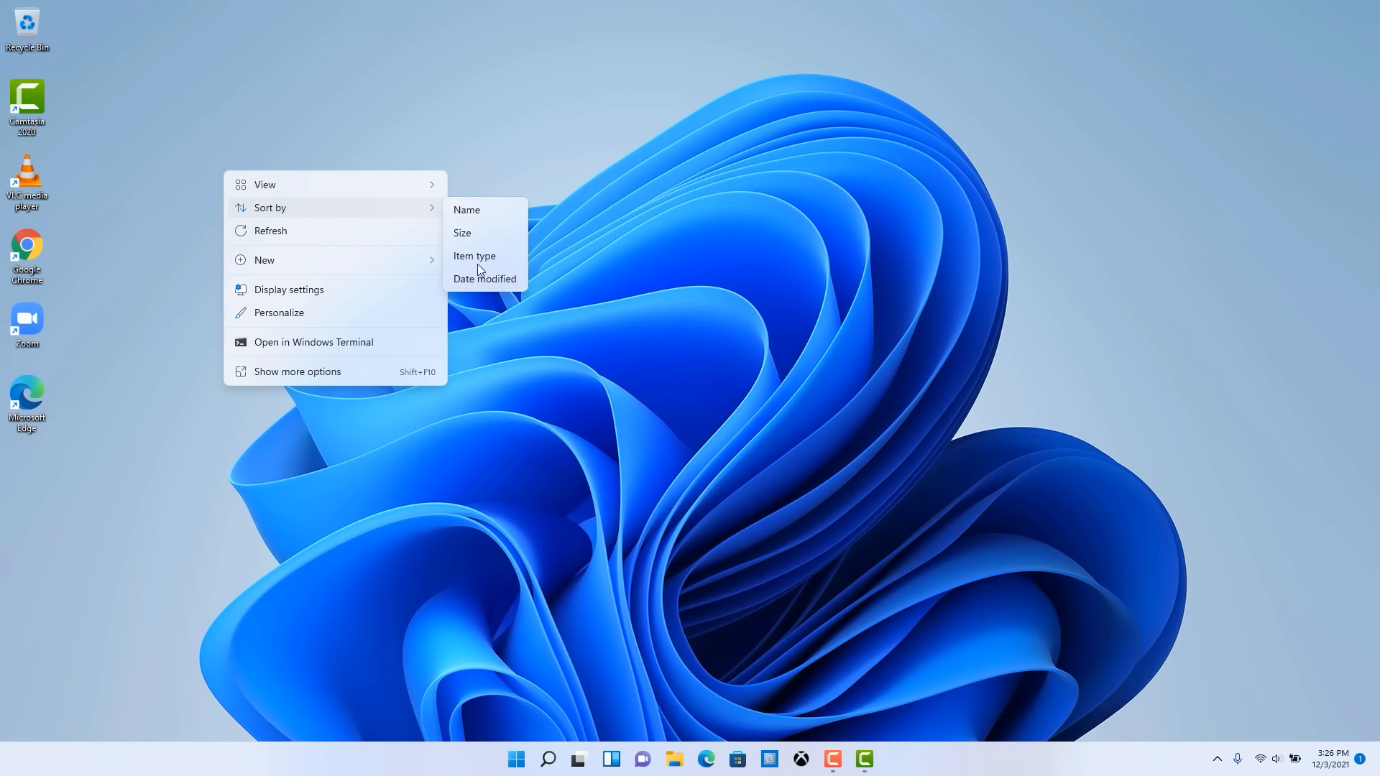
pyautogui.click(476, 212)
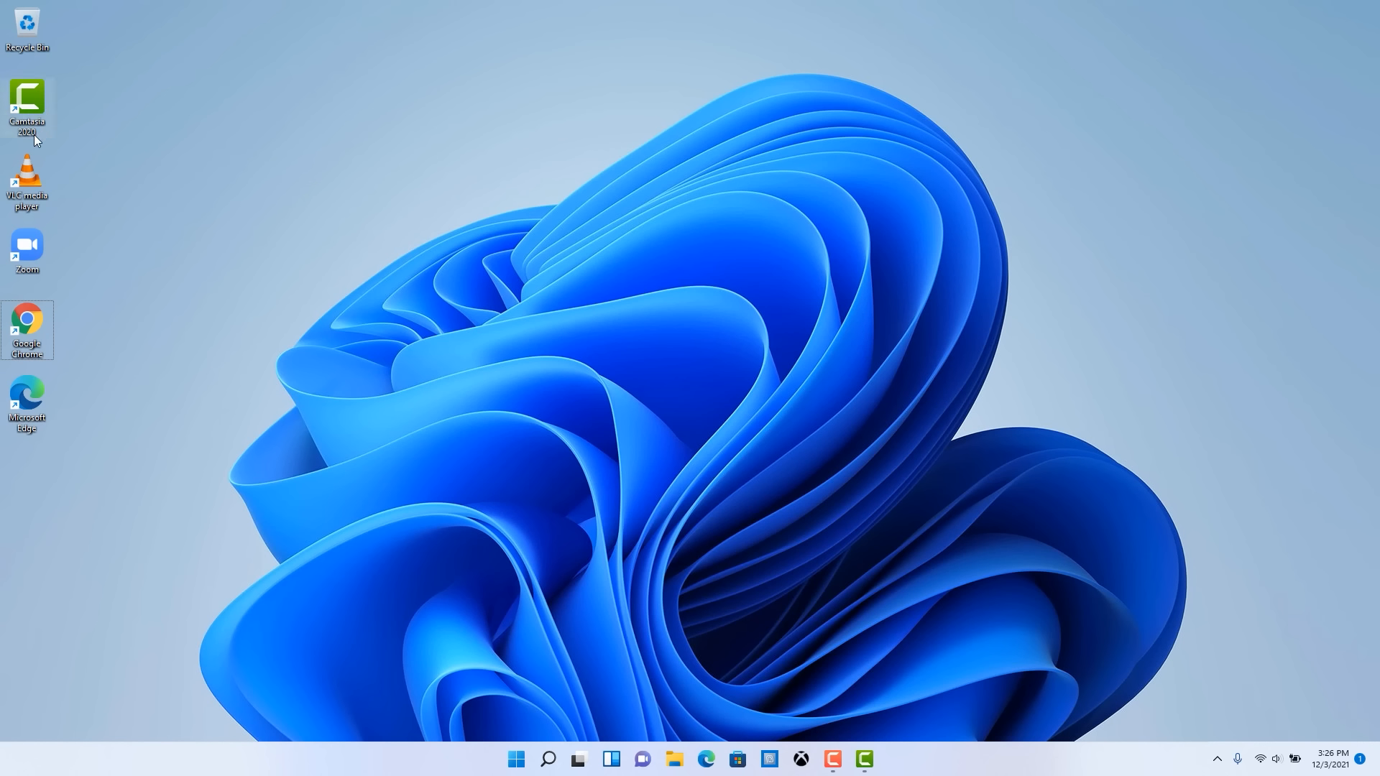
# Sort the desktop icons by size
pyautogui.rightClick(235, 166)
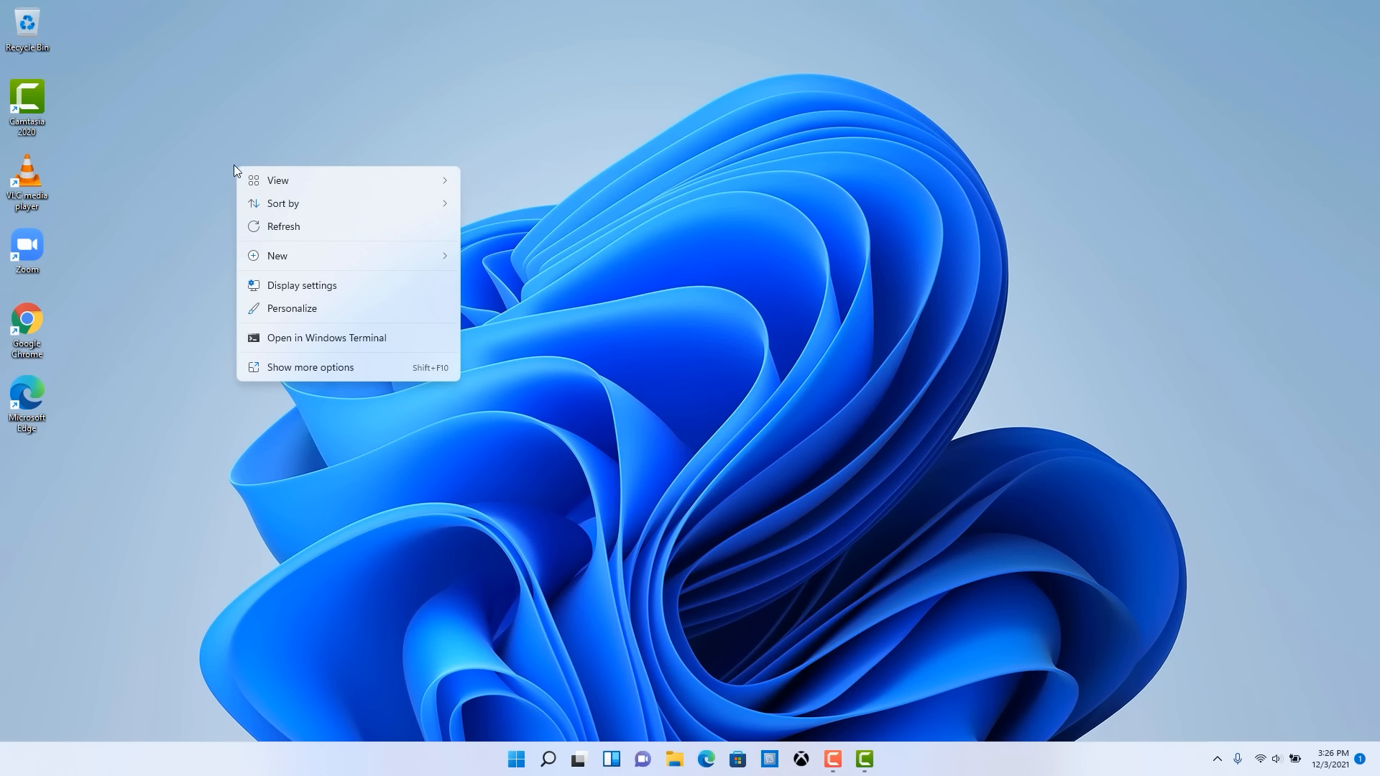
pyautogui.moveTo(413, 179)
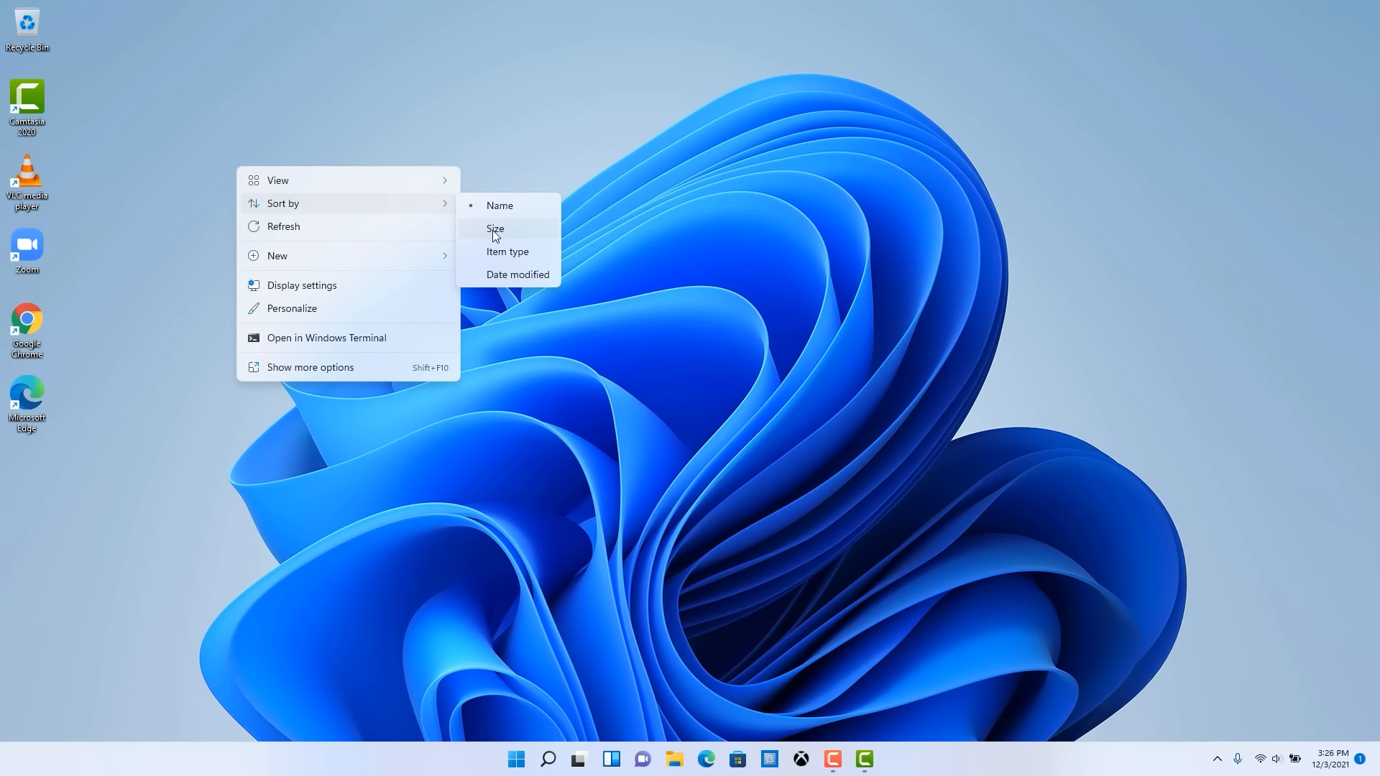
pyautogui.click(493, 229)
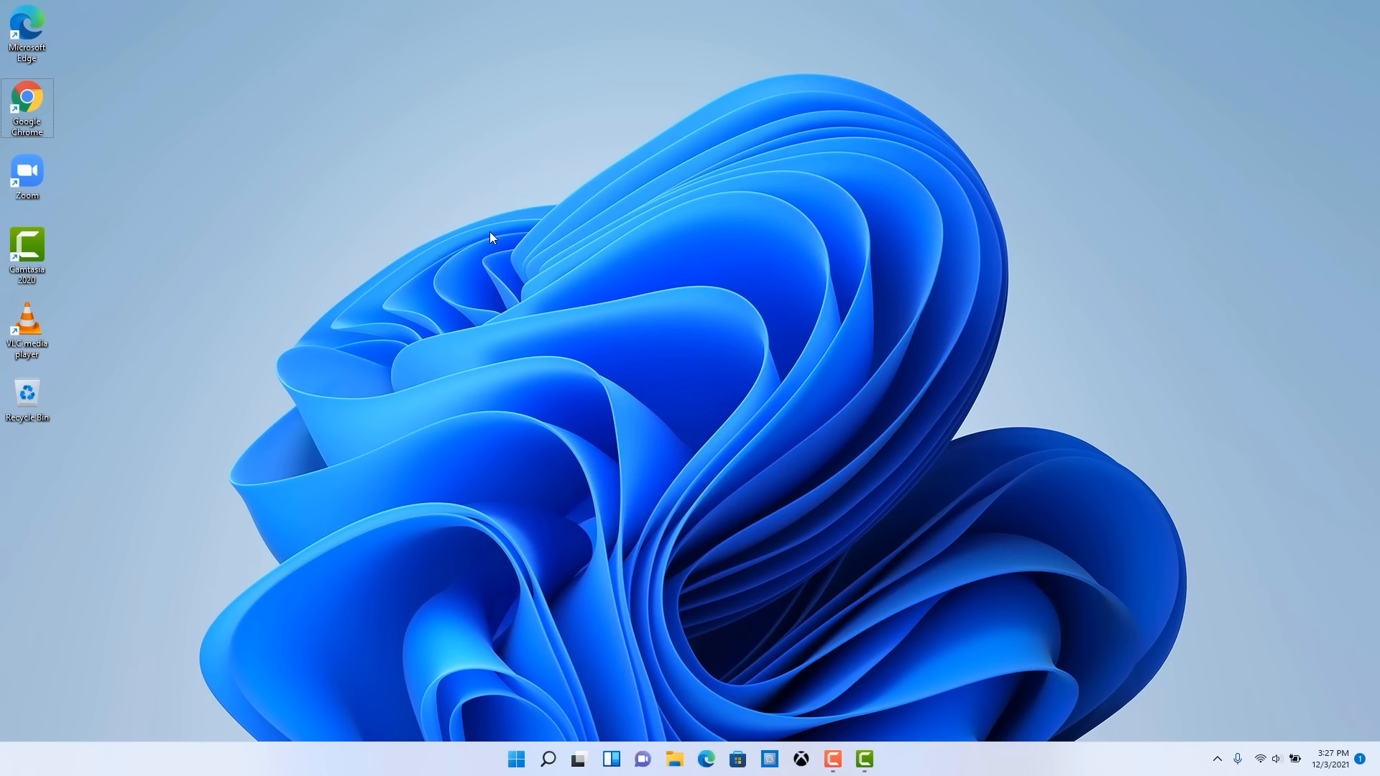
# Sort the desktop icons by date modified, and re-sort them by name
pyautogui.rightClick(302, 164)
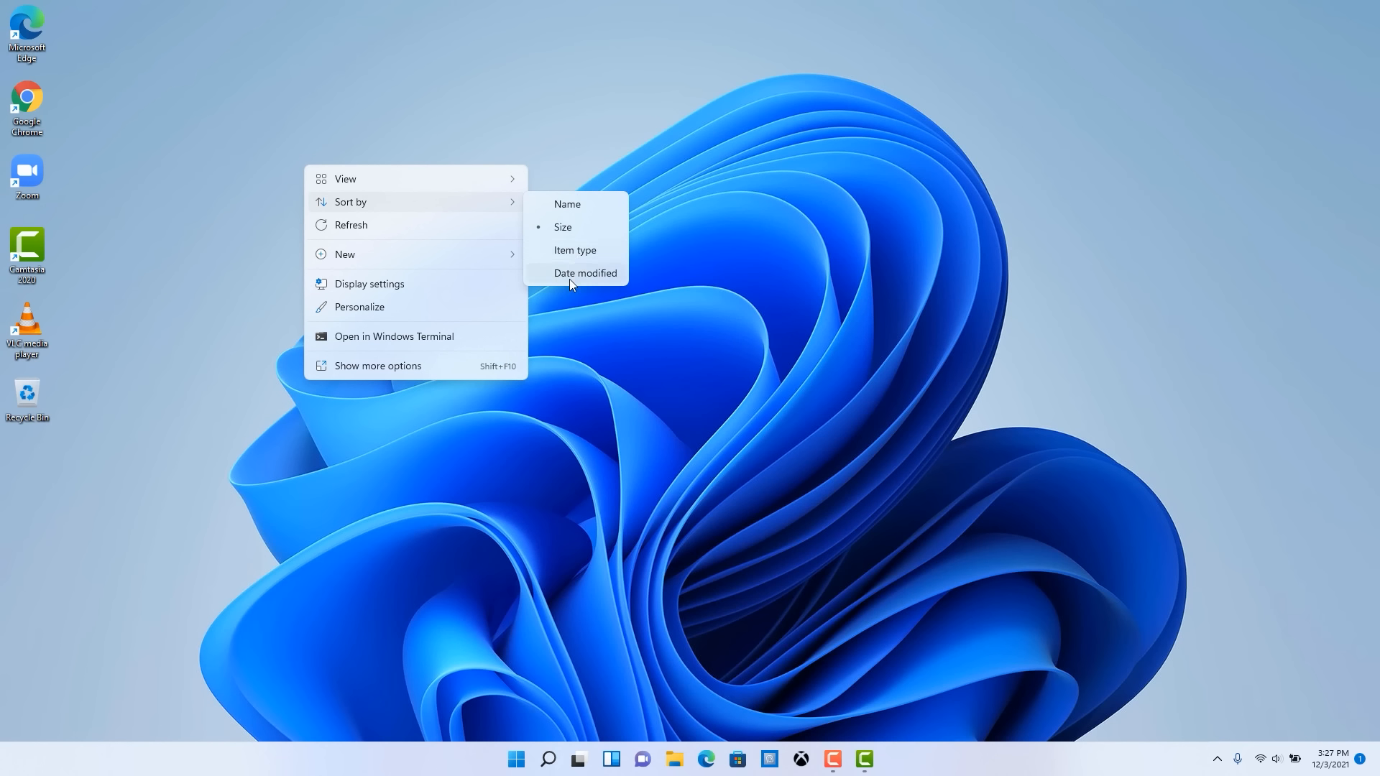
pyautogui.click(569, 278)
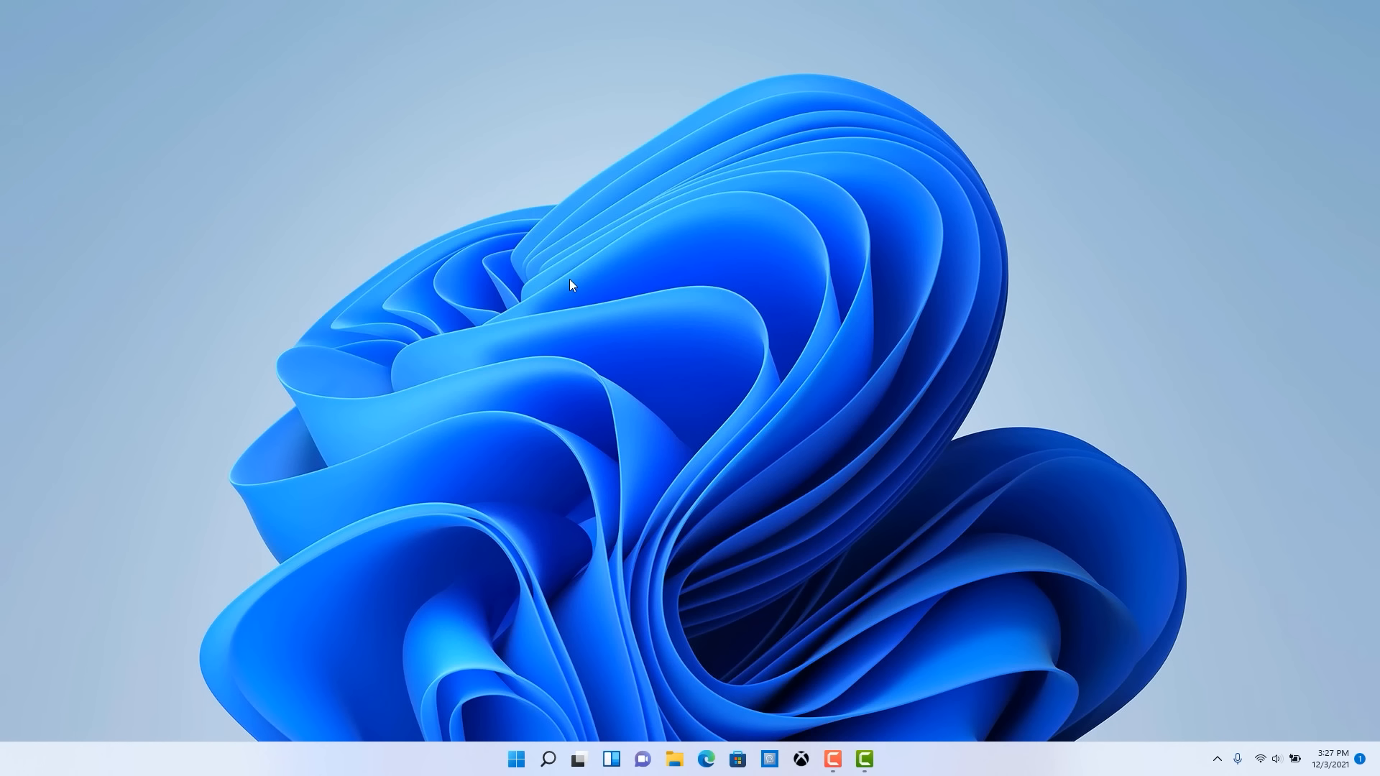
pyautogui.rightClick(311, 161)
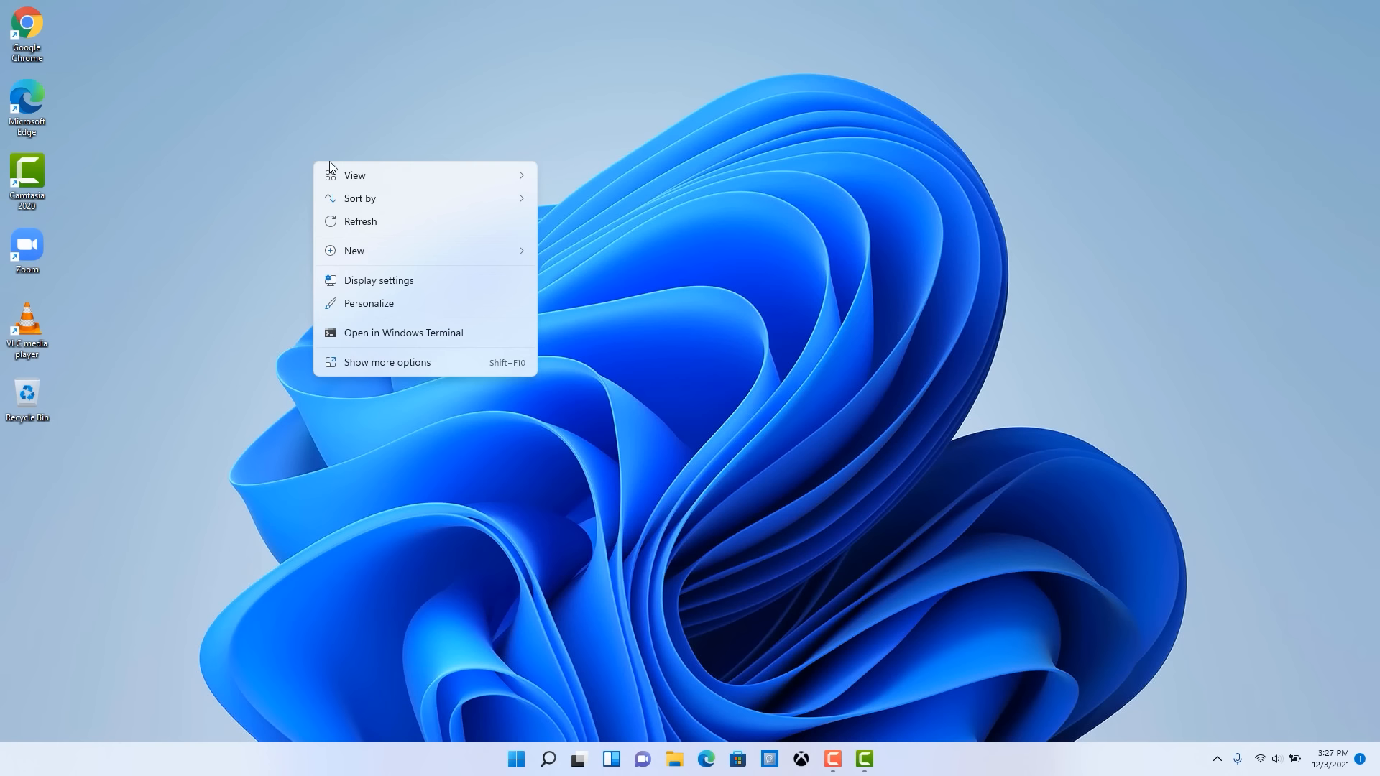
pyautogui.moveTo(493, 204)
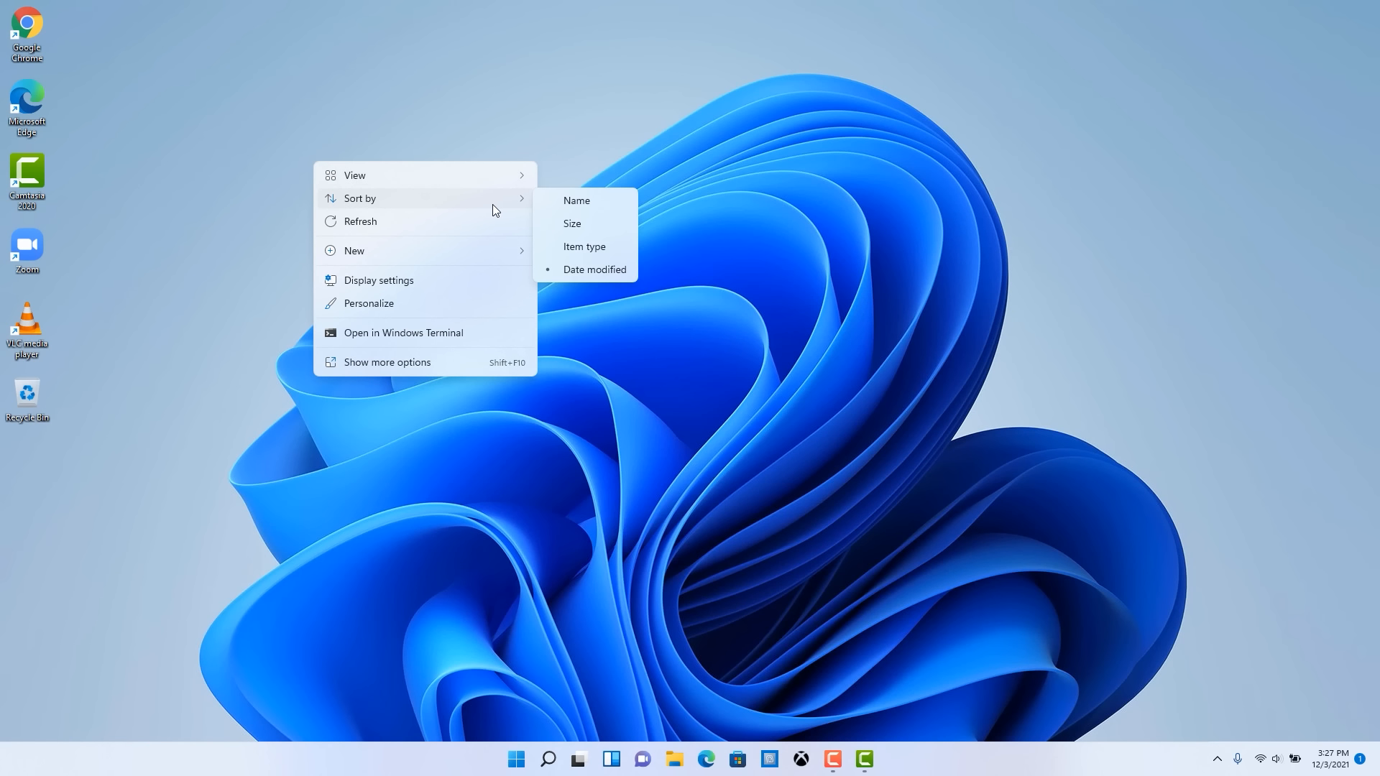
pyautogui.click(576, 200)
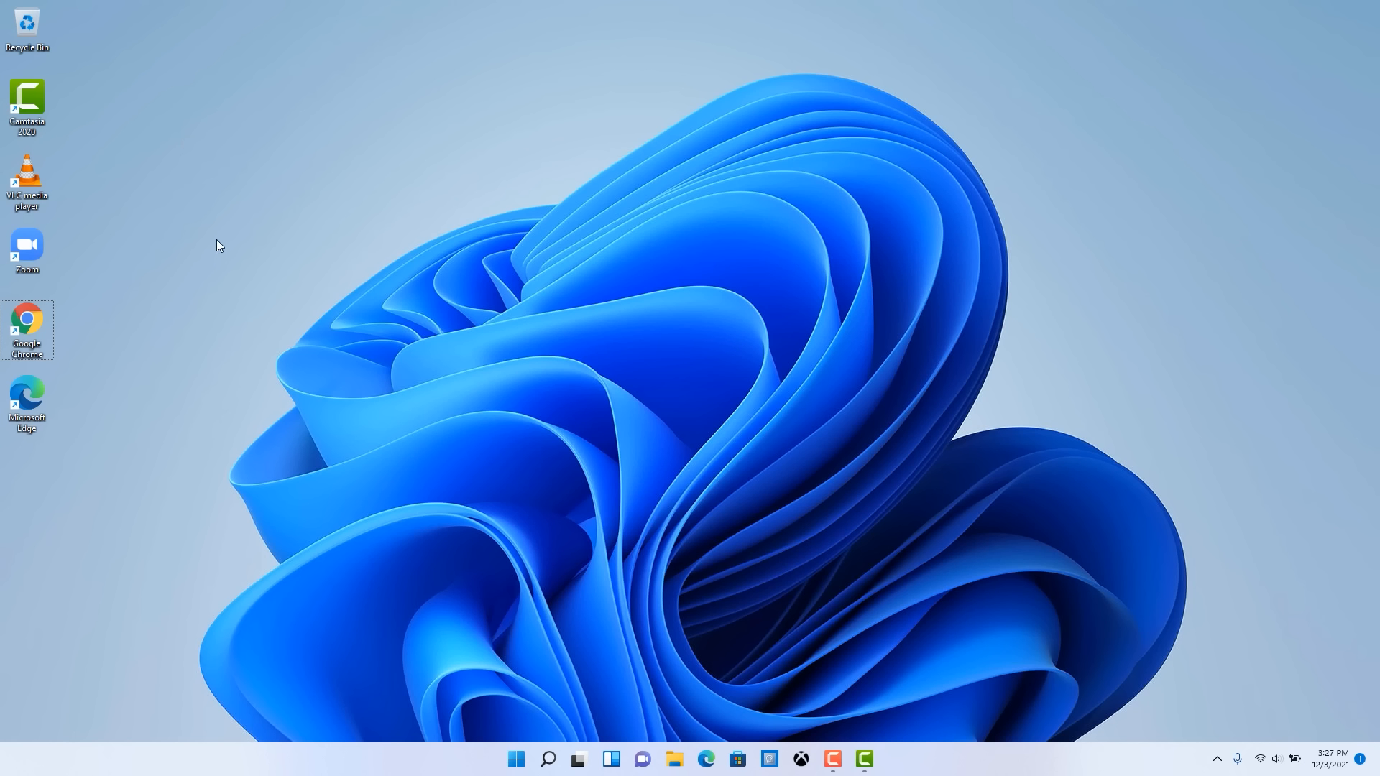
# Create a new folder on the desktop and name it "Win 11"
pyautogui.rightClick(269, 104)
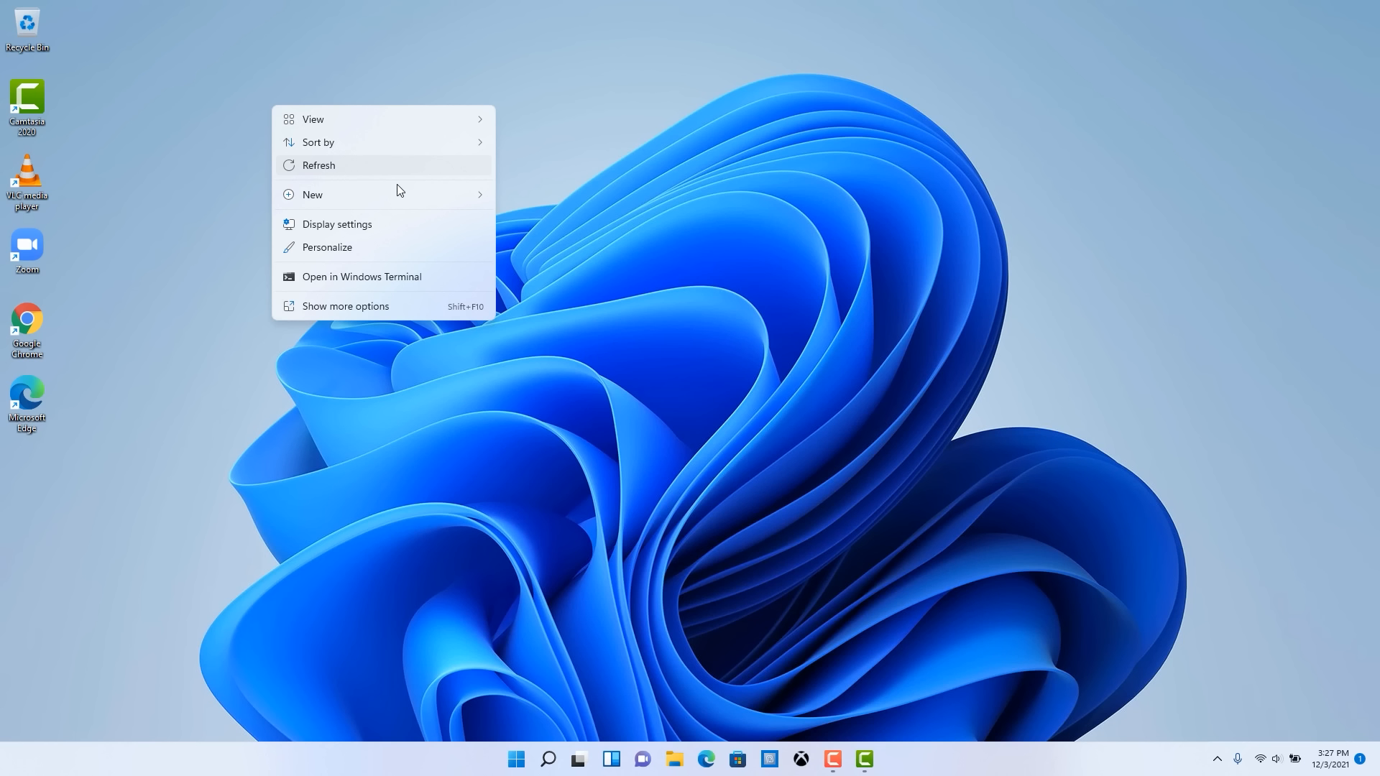
pyautogui.moveTo(437, 197)
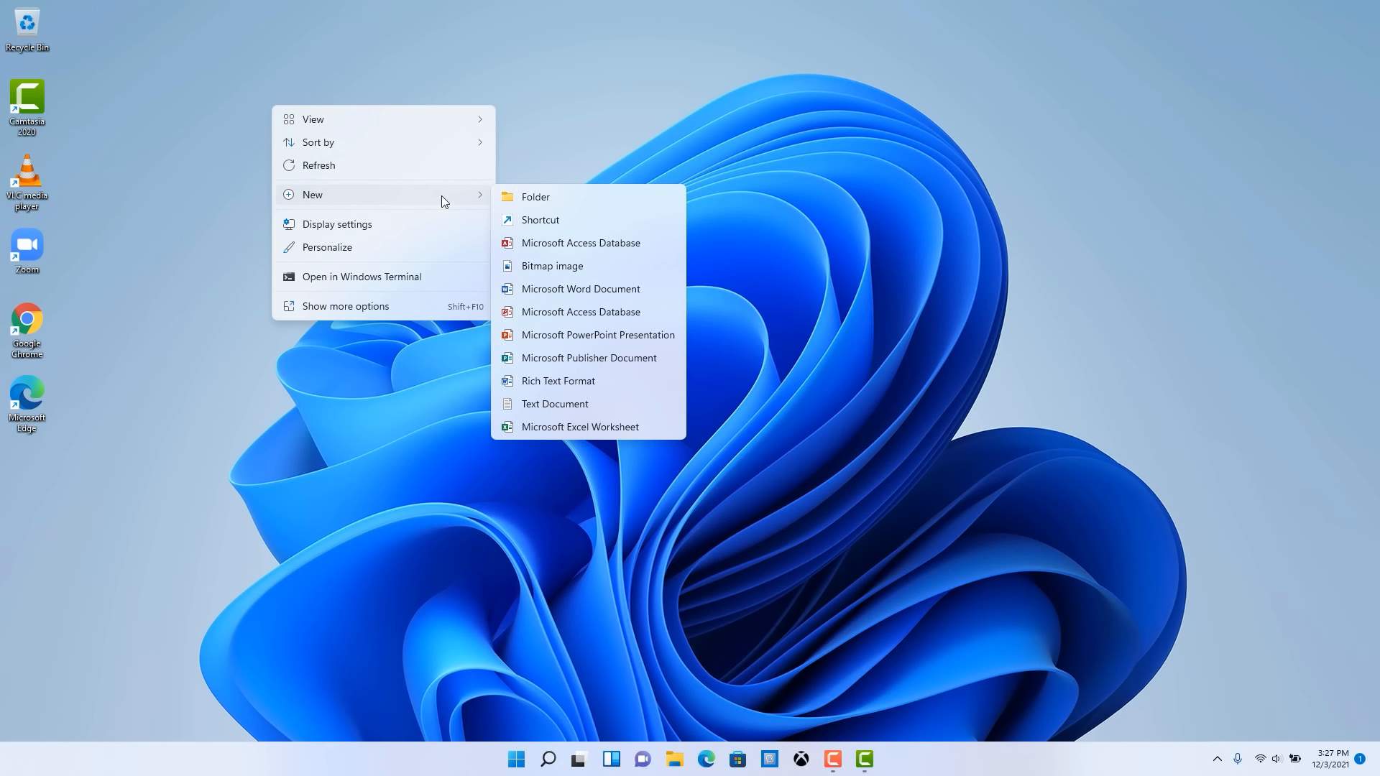
pyautogui.click(543, 197)
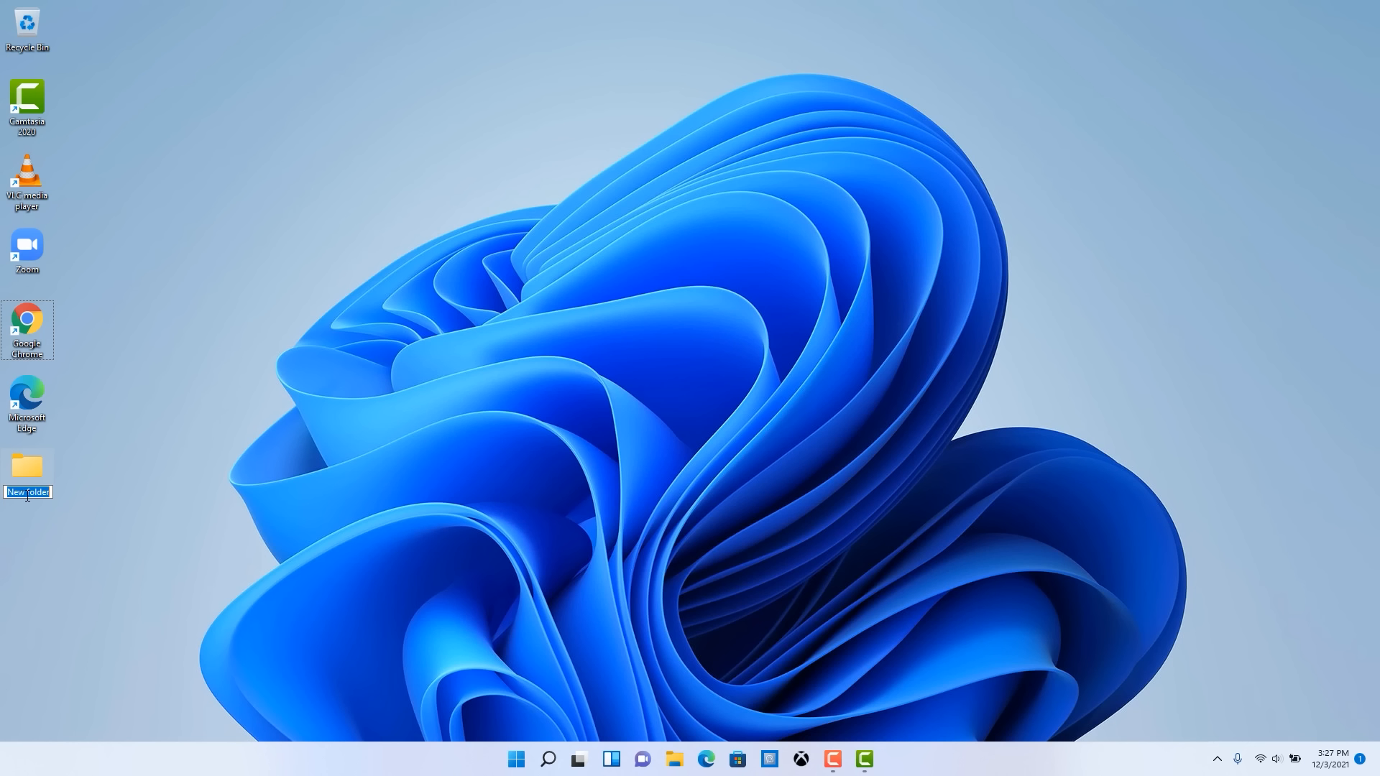
pyautogui.write('Win 11')
pyautogui.press('Return')
# Create a new Microsoft Word document on the desktop and name it "Win 11 tutorial"
pyautogui.rightClick(216, 185)
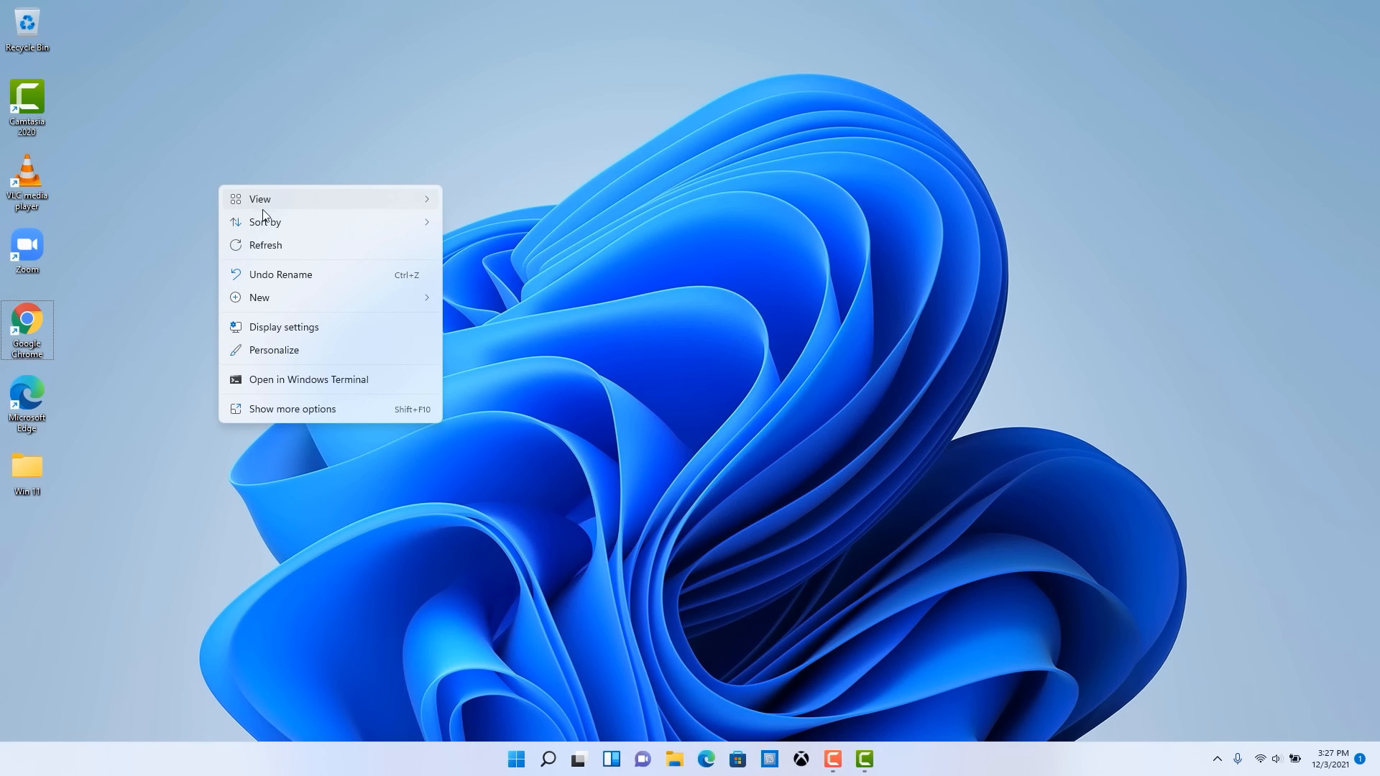
pyautogui.moveTo(431, 299)
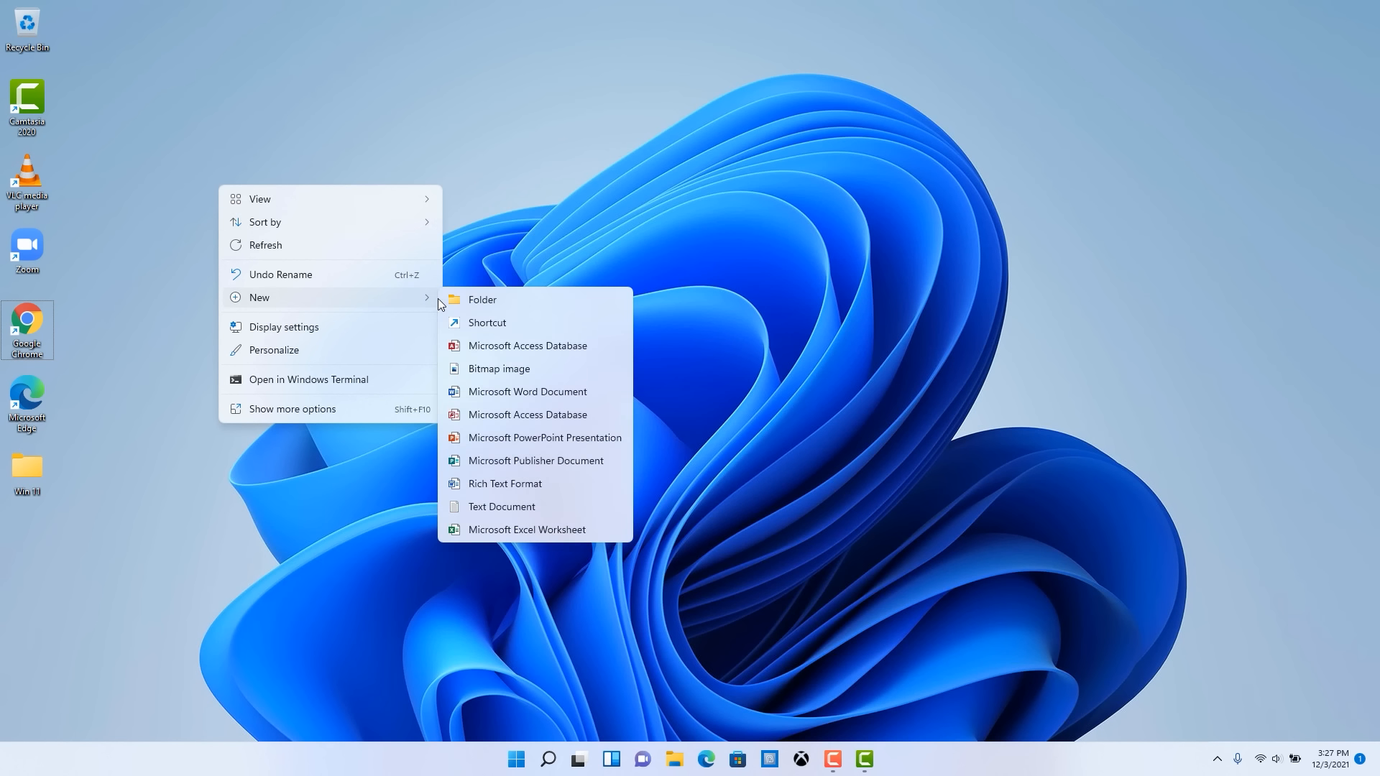
pyautogui.click(520, 393)
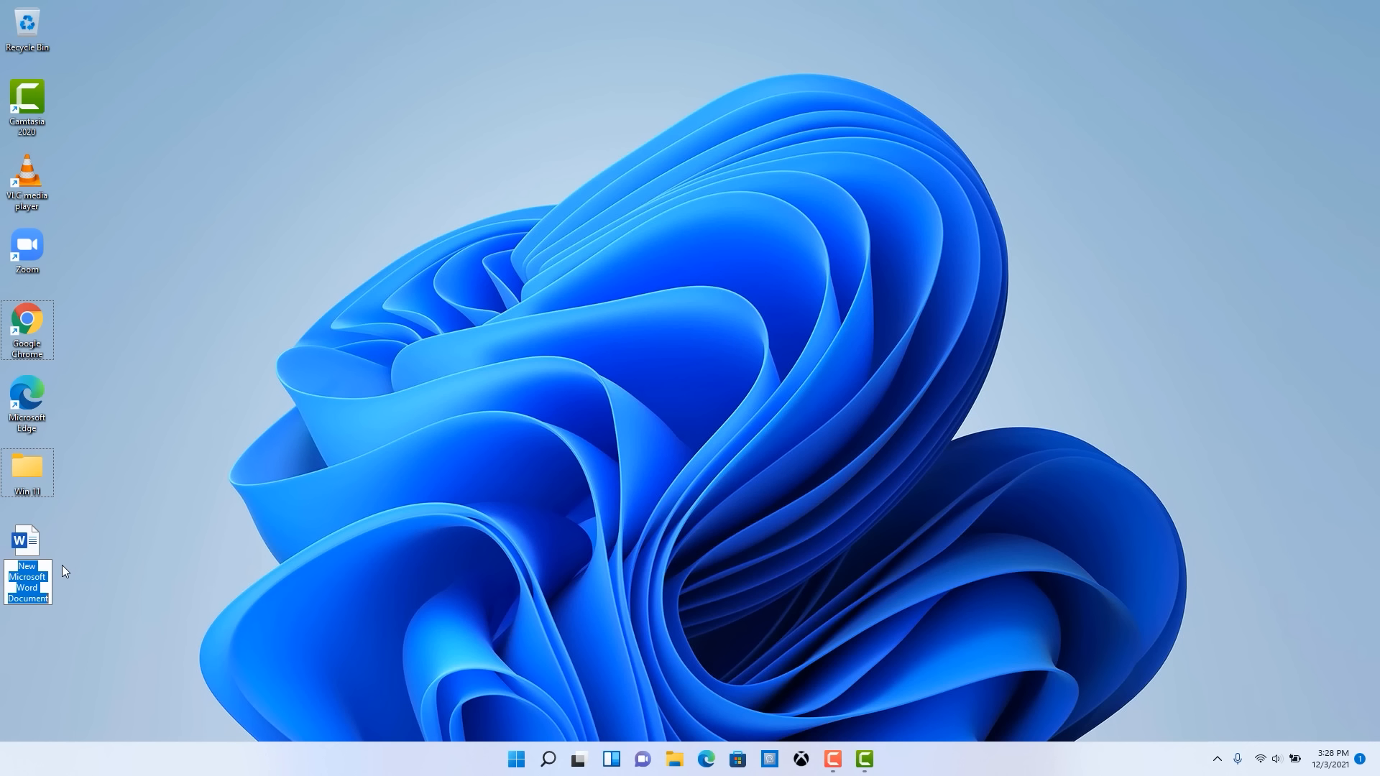
pyautogui.write('Win')
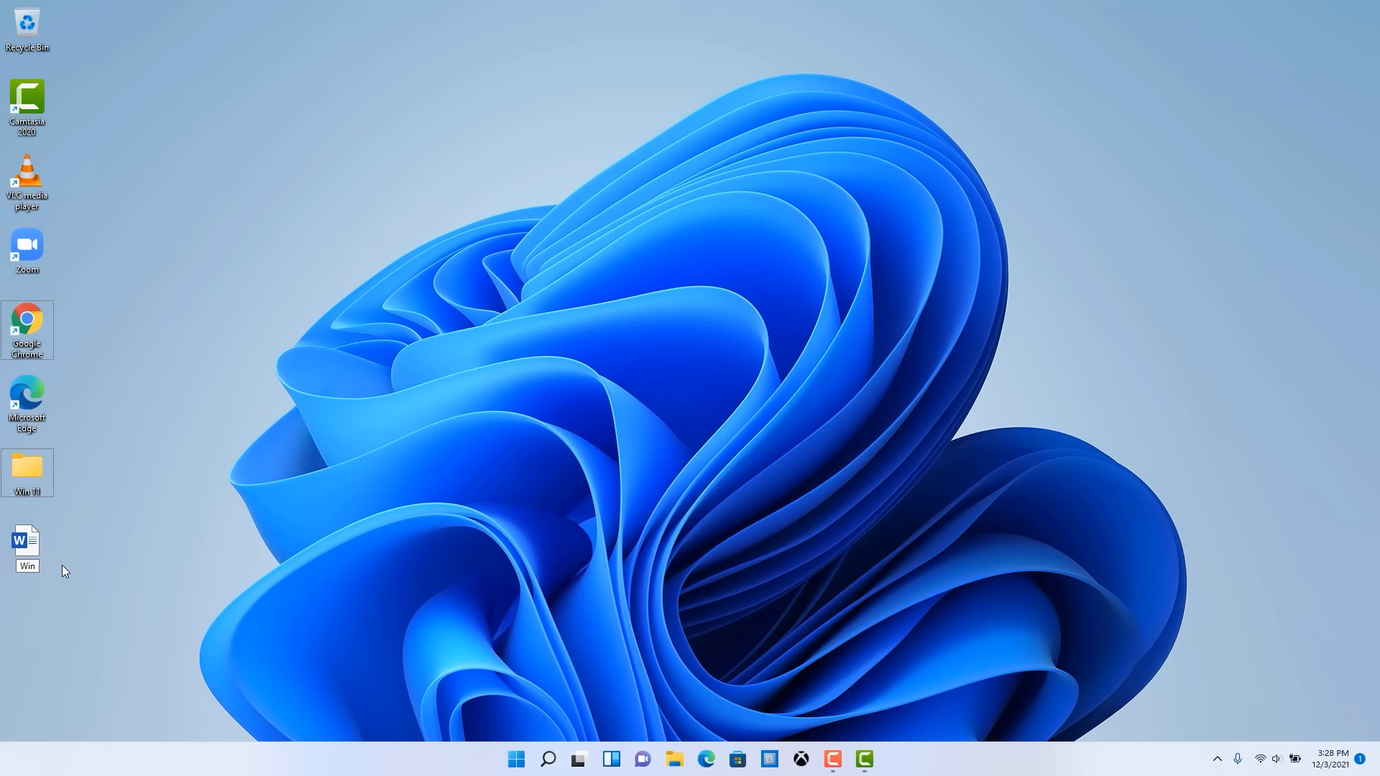
pyautogui.write(' 11 tutorial')
pyautogui.press('Return')
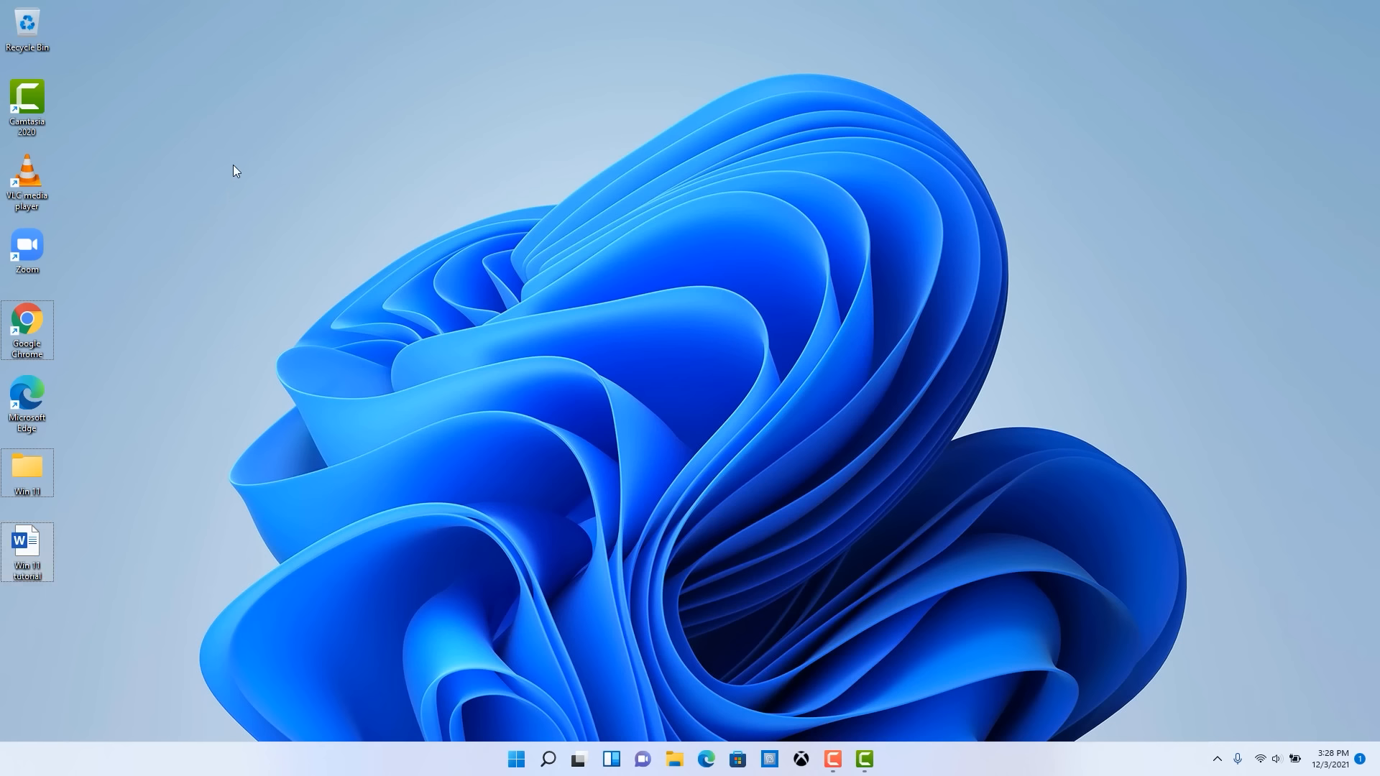
# View the item types that can be created on the desktop without creating one
pyautogui.rightClick(233, 163)
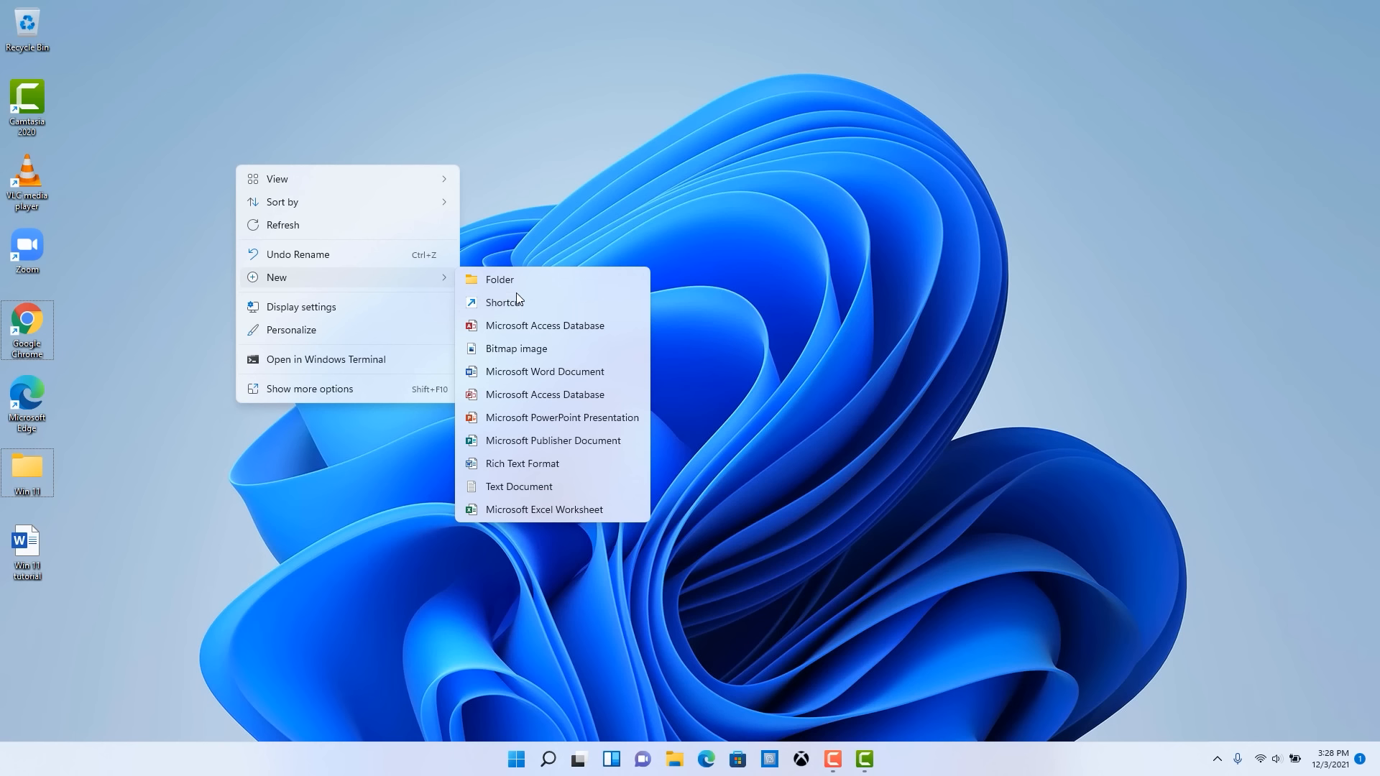
pyautogui.click(513, 171)
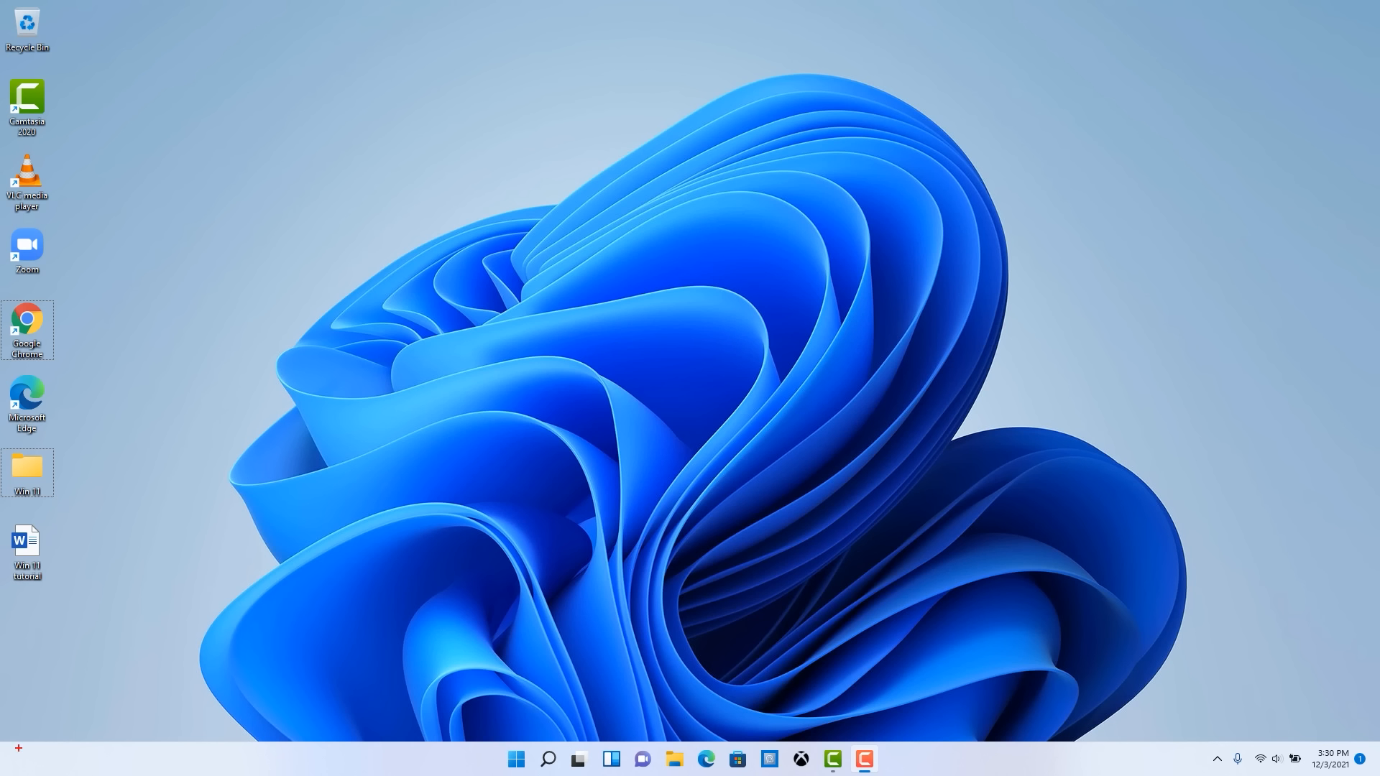
pyautogui.moveTo(5, 749); pyautogui.dragTo(38, 775)
pyautogui.moveTo(491, 738); pyautogui.dragTo(538, 775)
pyautogui.press('Escape')
# Open the Start menu and examine its Pinned section, including the rows of pinned apps and the All apps option
pyautogui.click(517, 760)
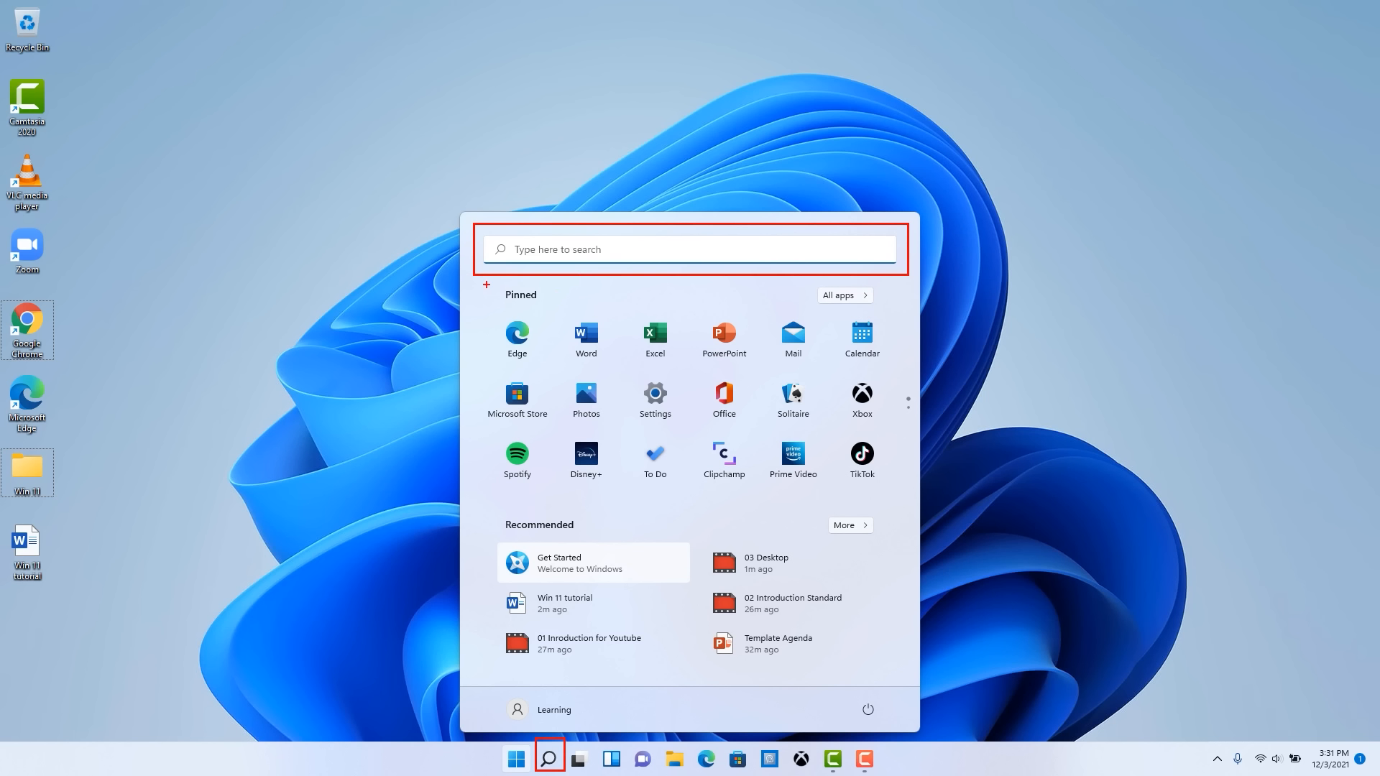
pyautogui.moveTo(486, 284); pyautogui.dragTo(564, 302)
pyautogui.moveTo(492, 313); pyautogui.dragTo(891, 369)
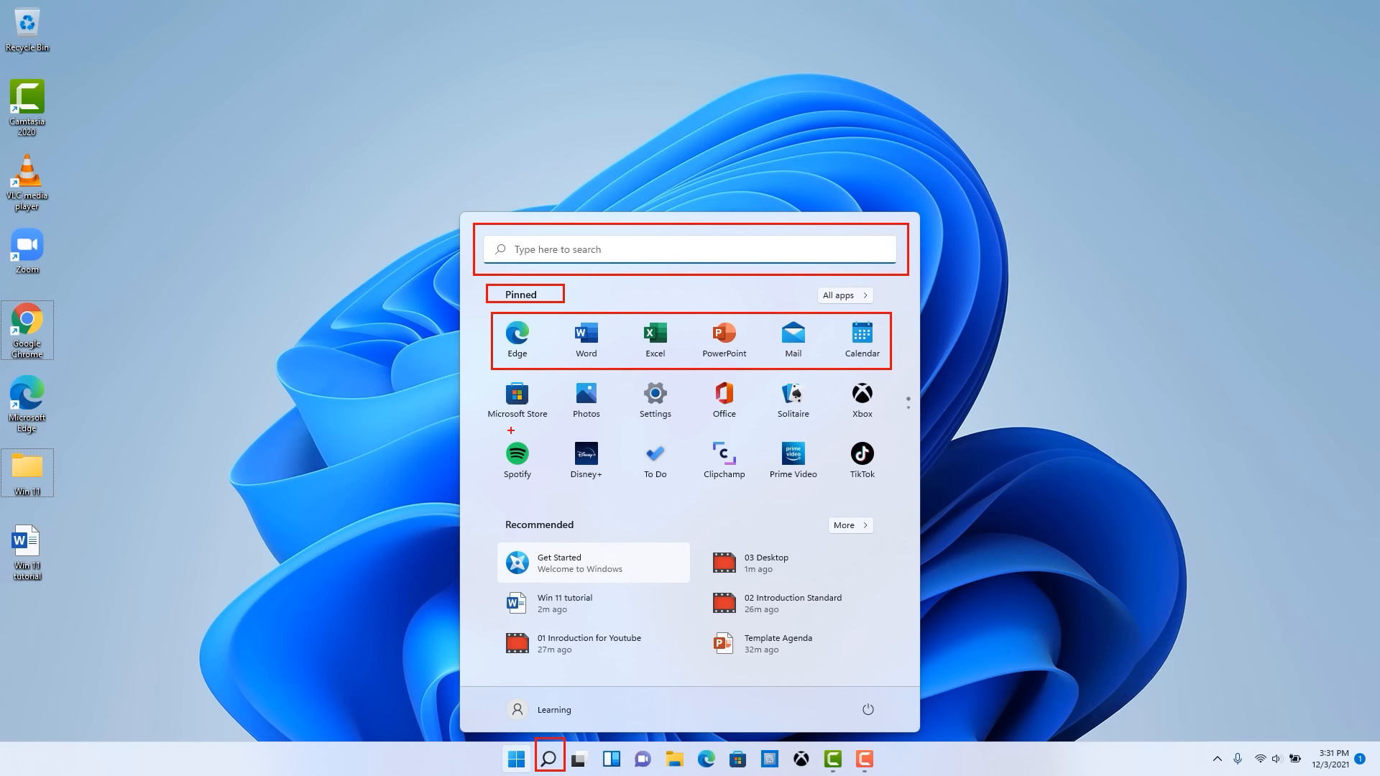
pyautogui.moveTo(486, 426); pyautogui.dragTo(893, 498)
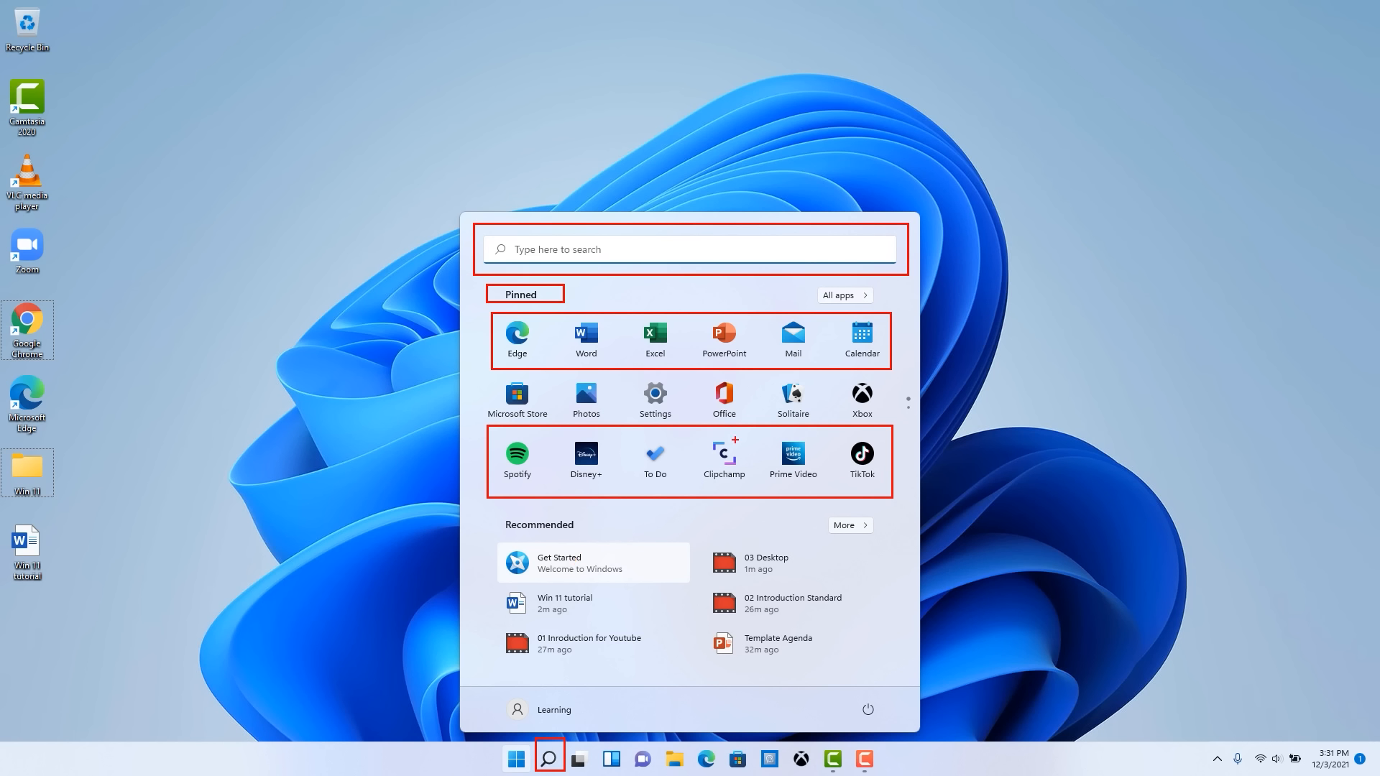
pyautogui.moveTo(806, 279); pyautogui.dragTo(885, 308)
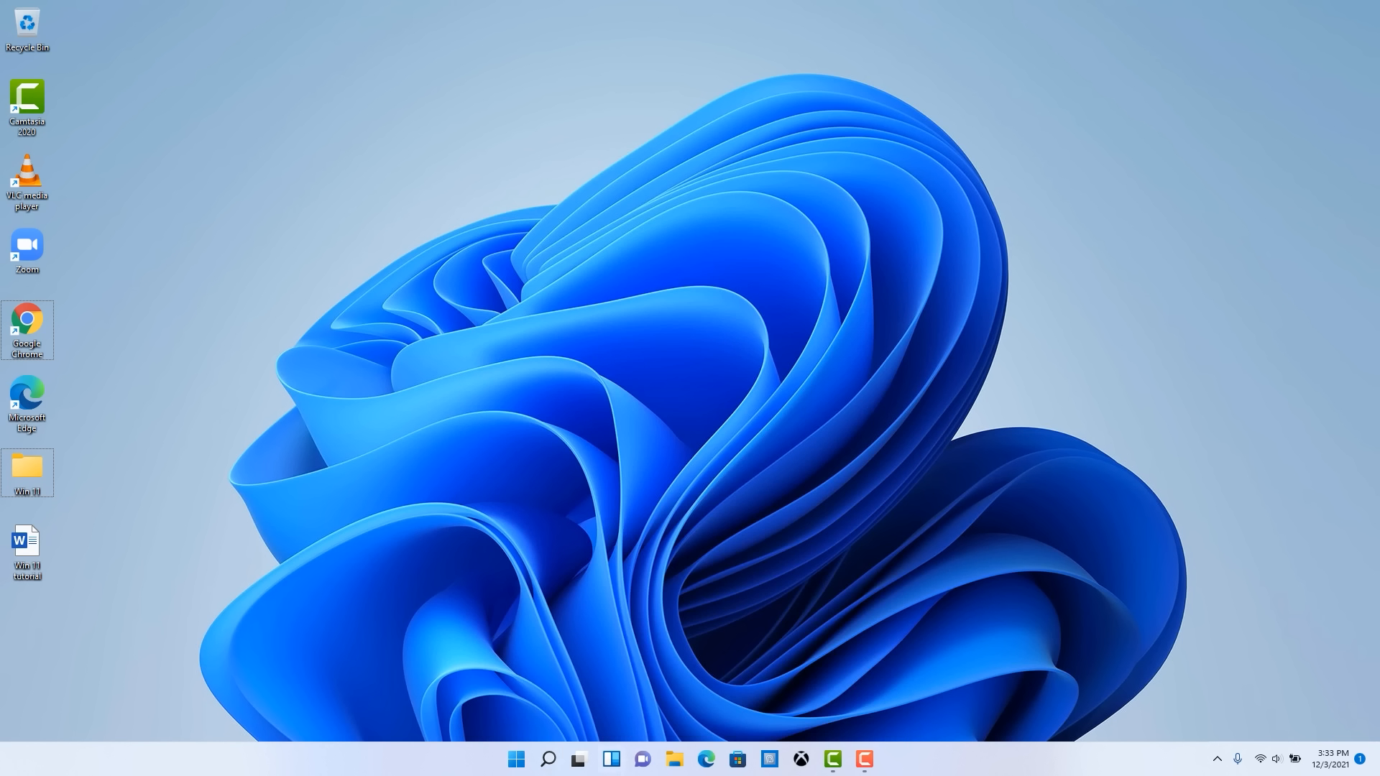
# Reopen the Start menu and unpin Spotify and Disney+ from it
pyautogui.click(516, 759)
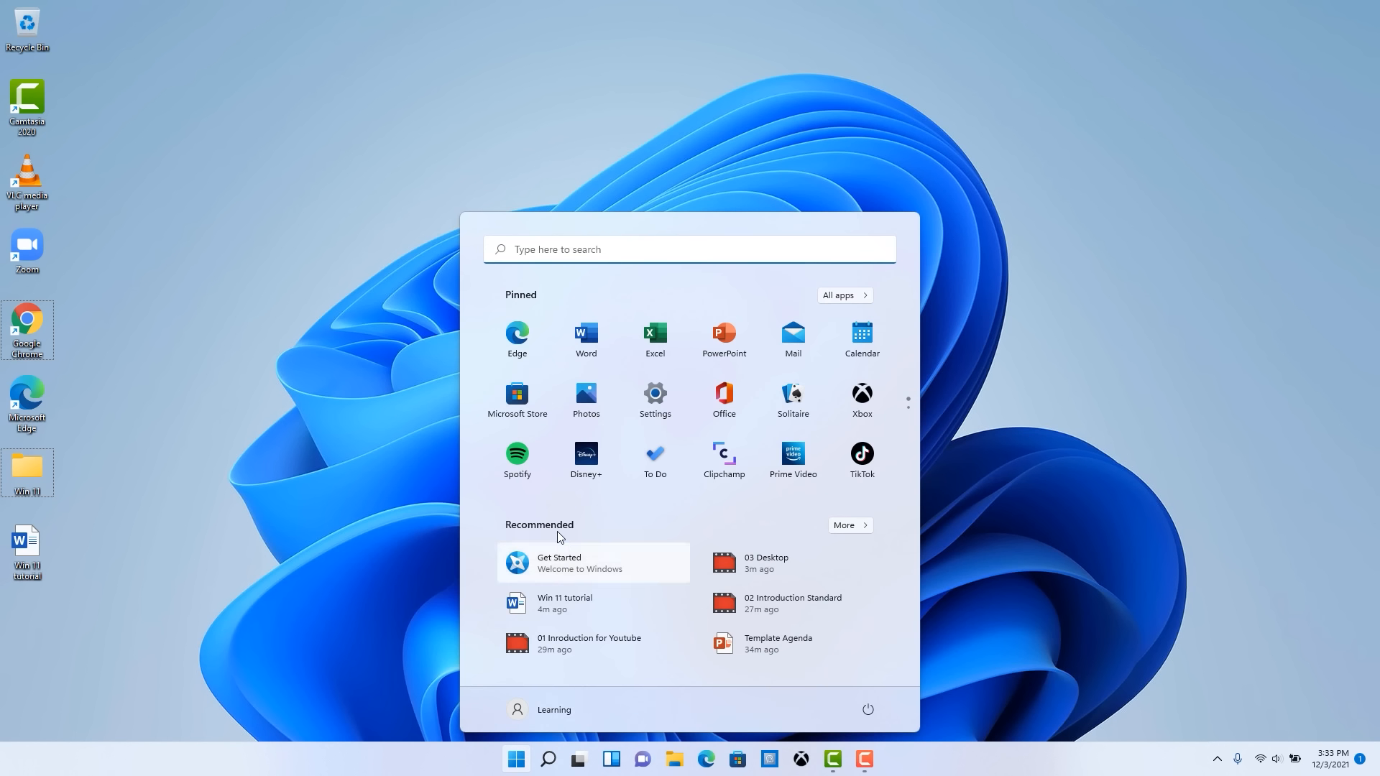
pyautogui.rightClick(520, 461)
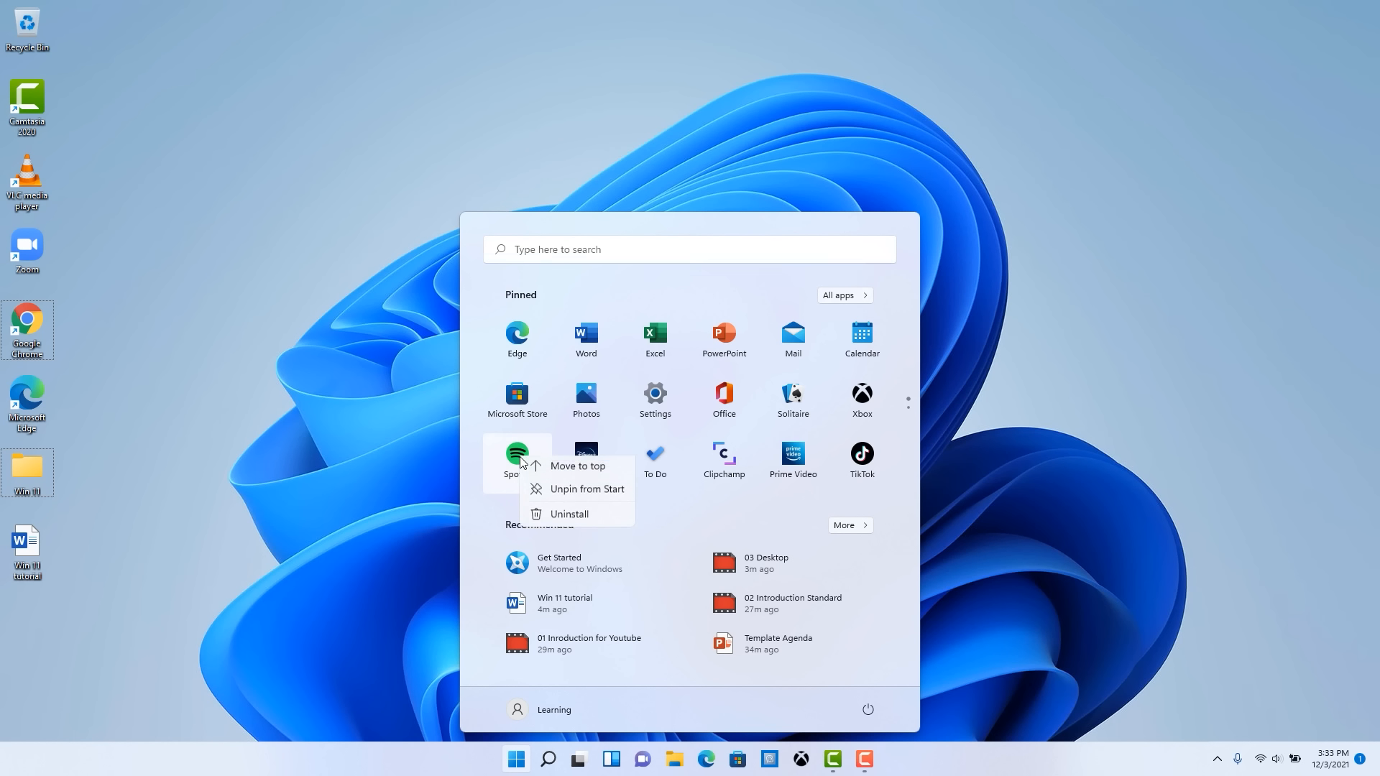
pyautogui.click(575, 501)
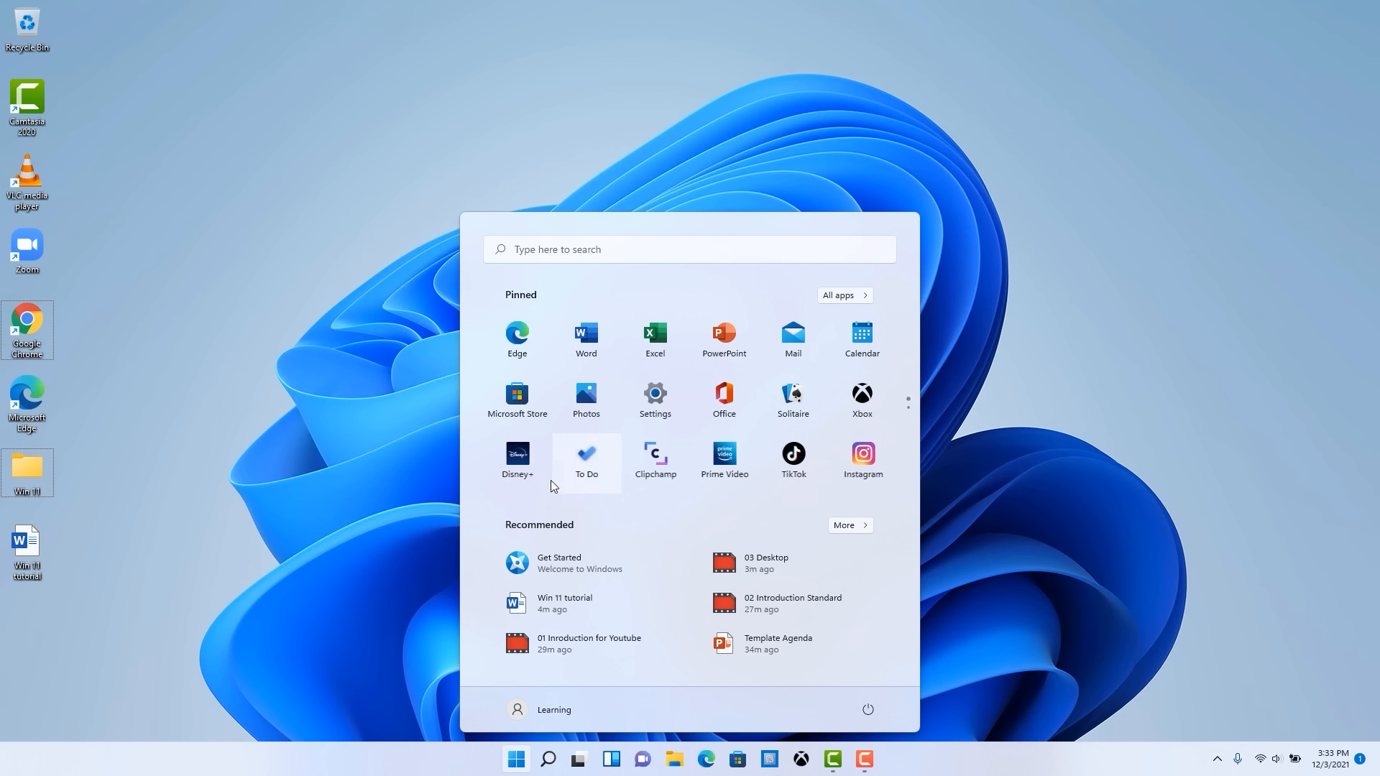
pyautogui.rightClick(529, 467)
pyautogui.click(574, 498)
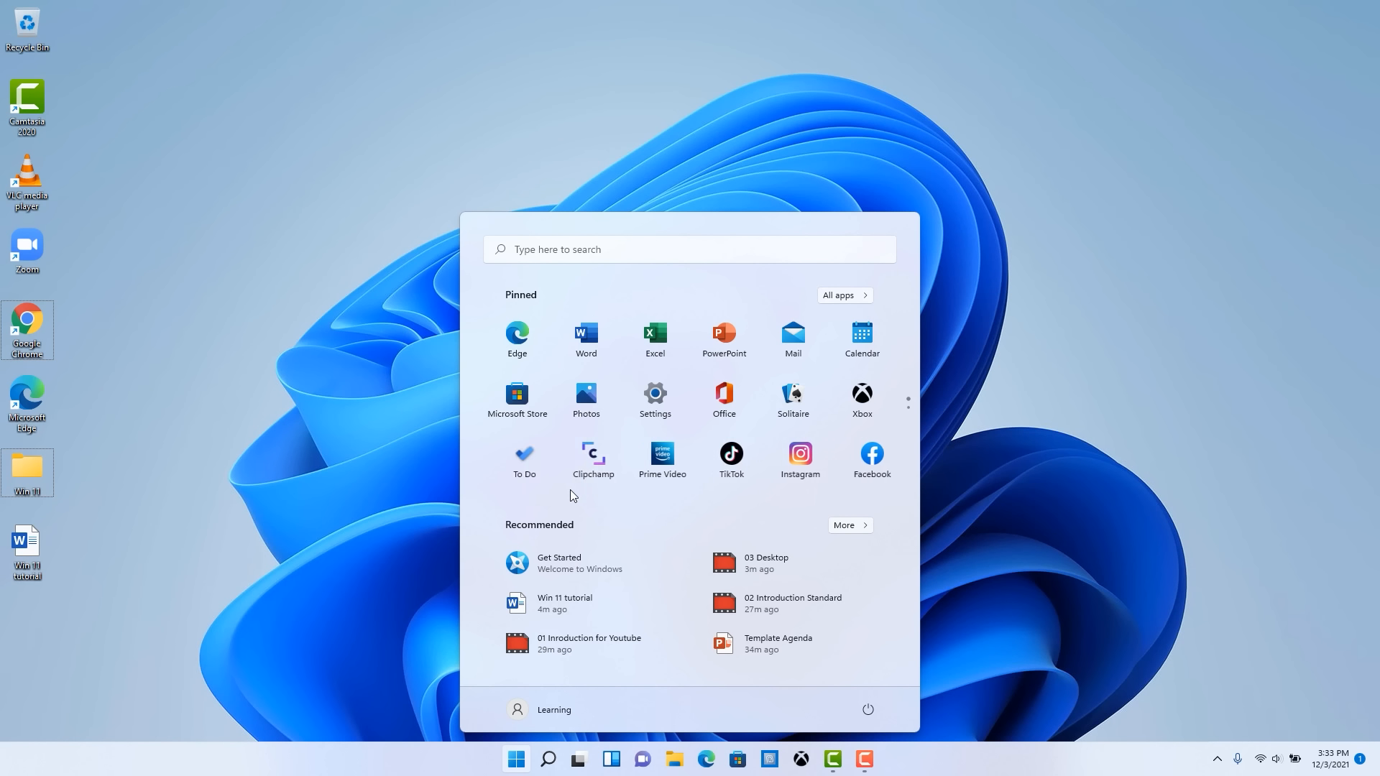
# Unpin Prime Video, TikTok, Instagram, Facebook and Clipchamp from the Start menu
pyautogui.rightClick(652, 464)
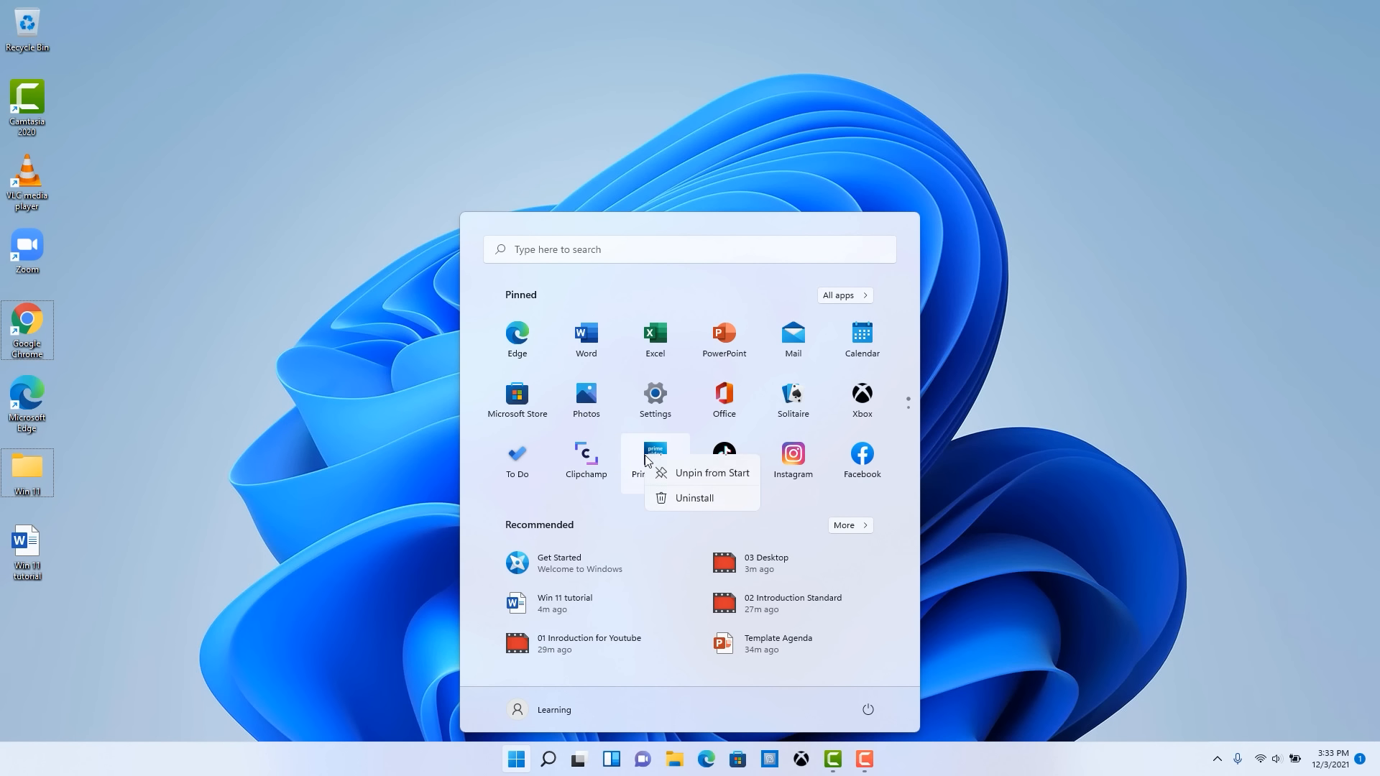
pyautogui.click(696, 493)
pyautogui.rightClick(681, 464)
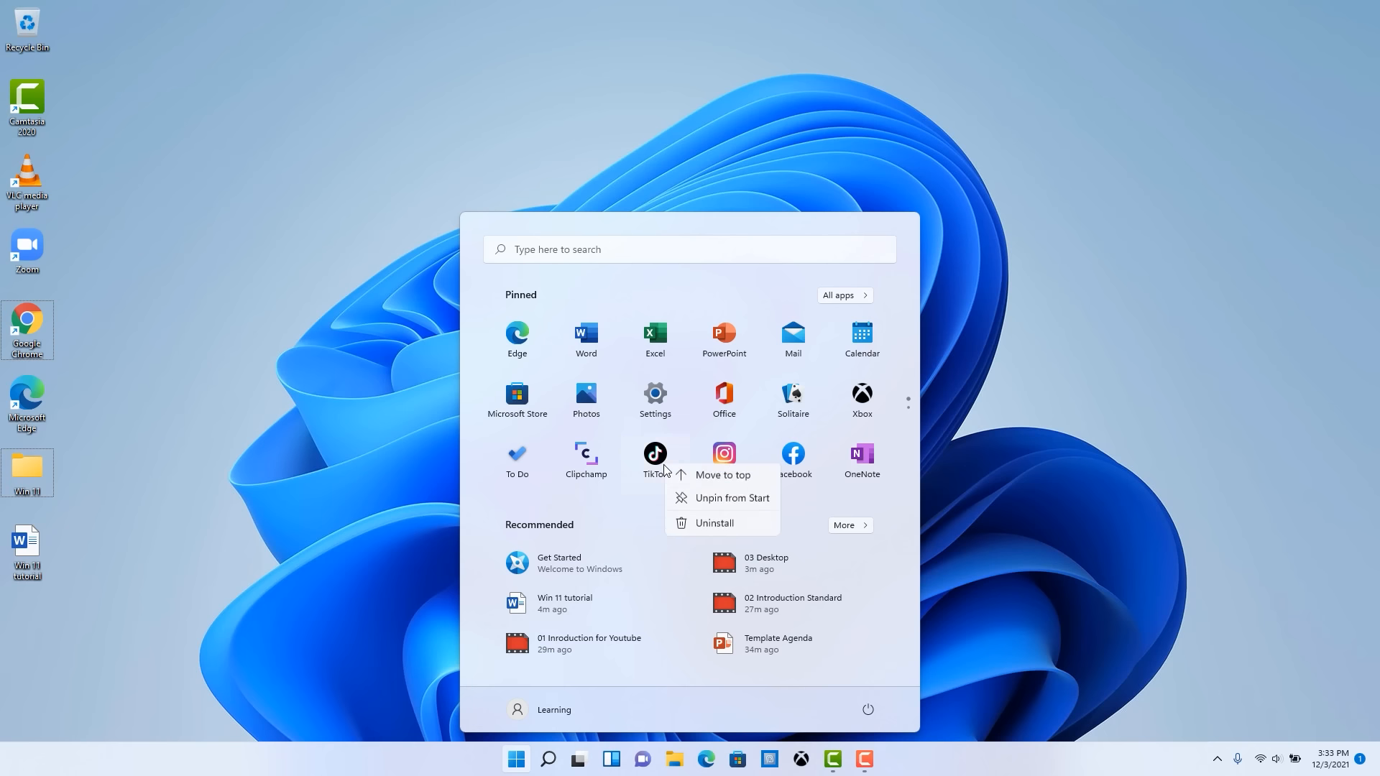
pyautogui.click(714, 503)
pyautogui.rightClick(654, 452)
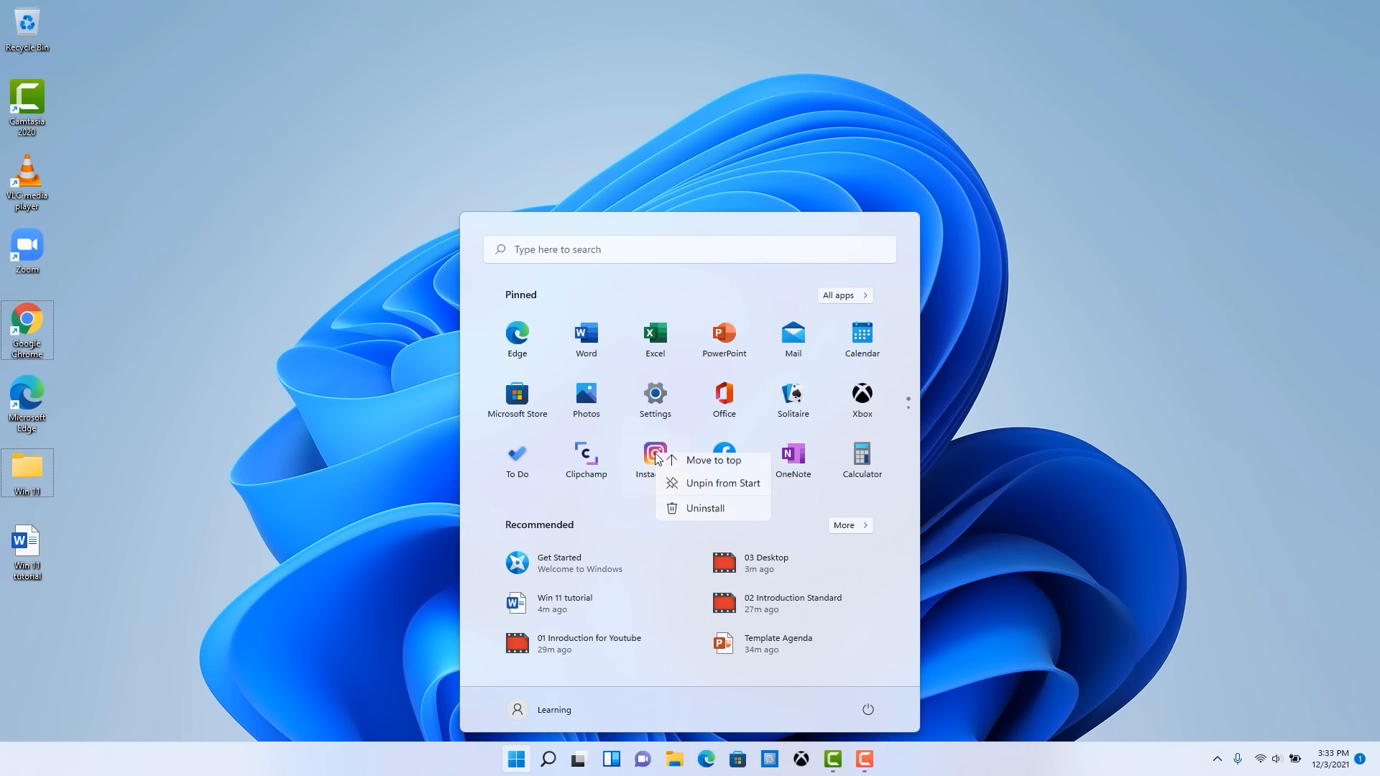
pyautogui.click(717, 495)
pyautogui.rightClick(656, 457)
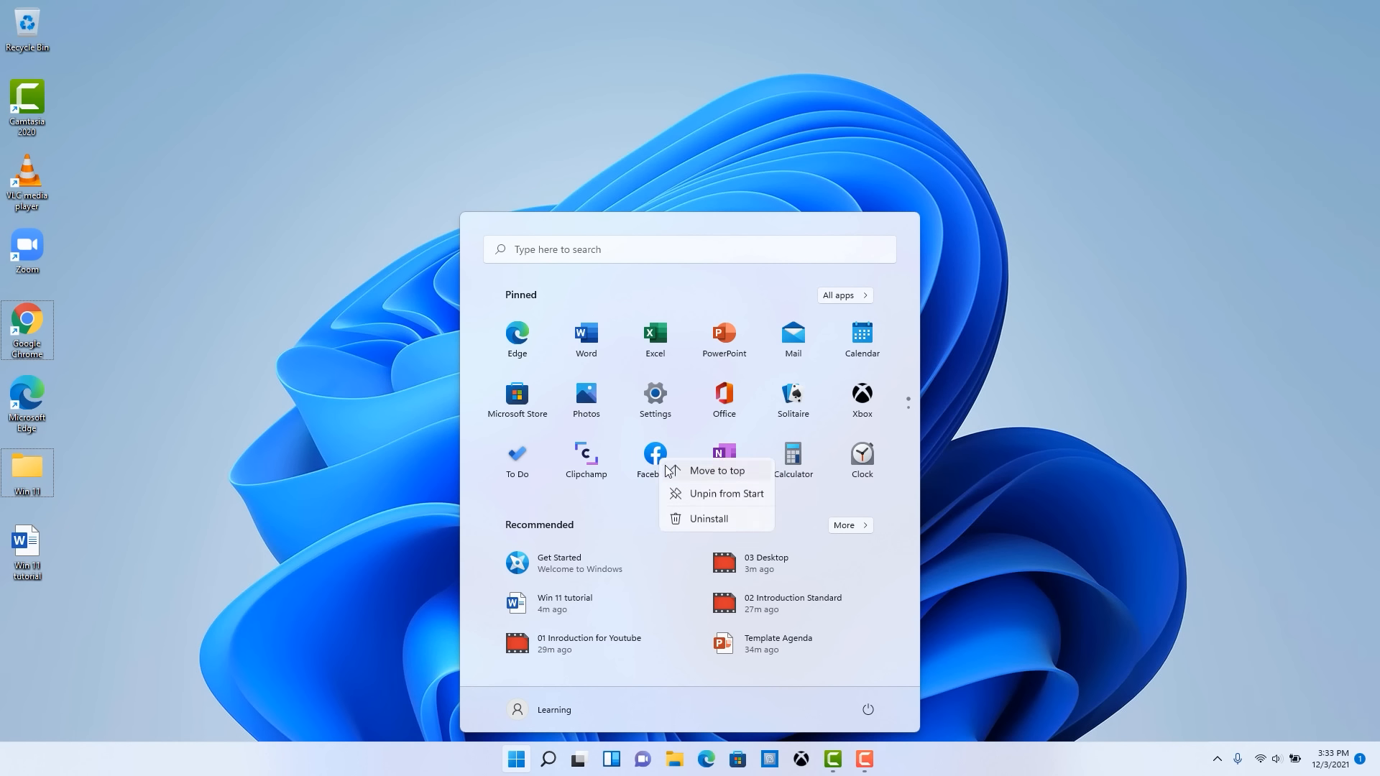
pyautogui.click(714, 493)
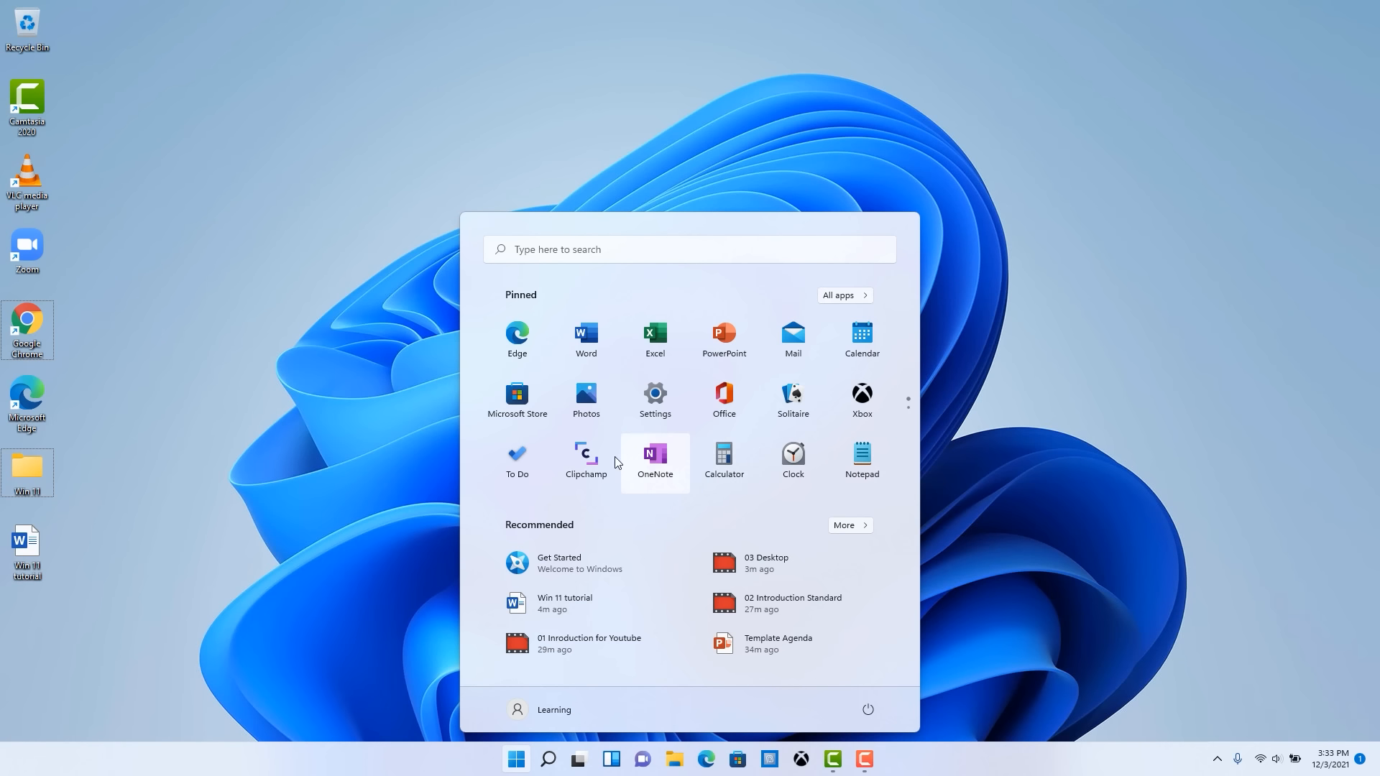
pyautogui.rightClick(590, 459)
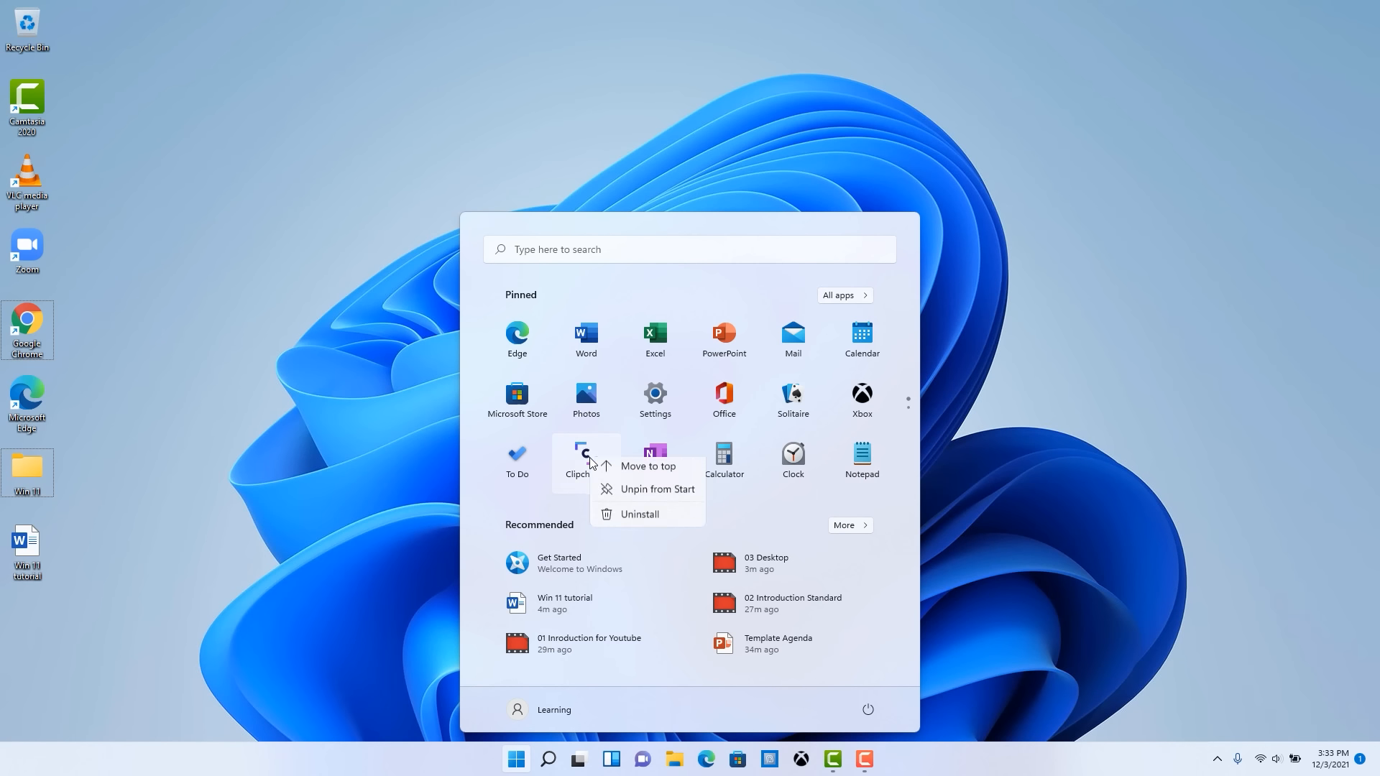
pyautogui.click(644, 496)
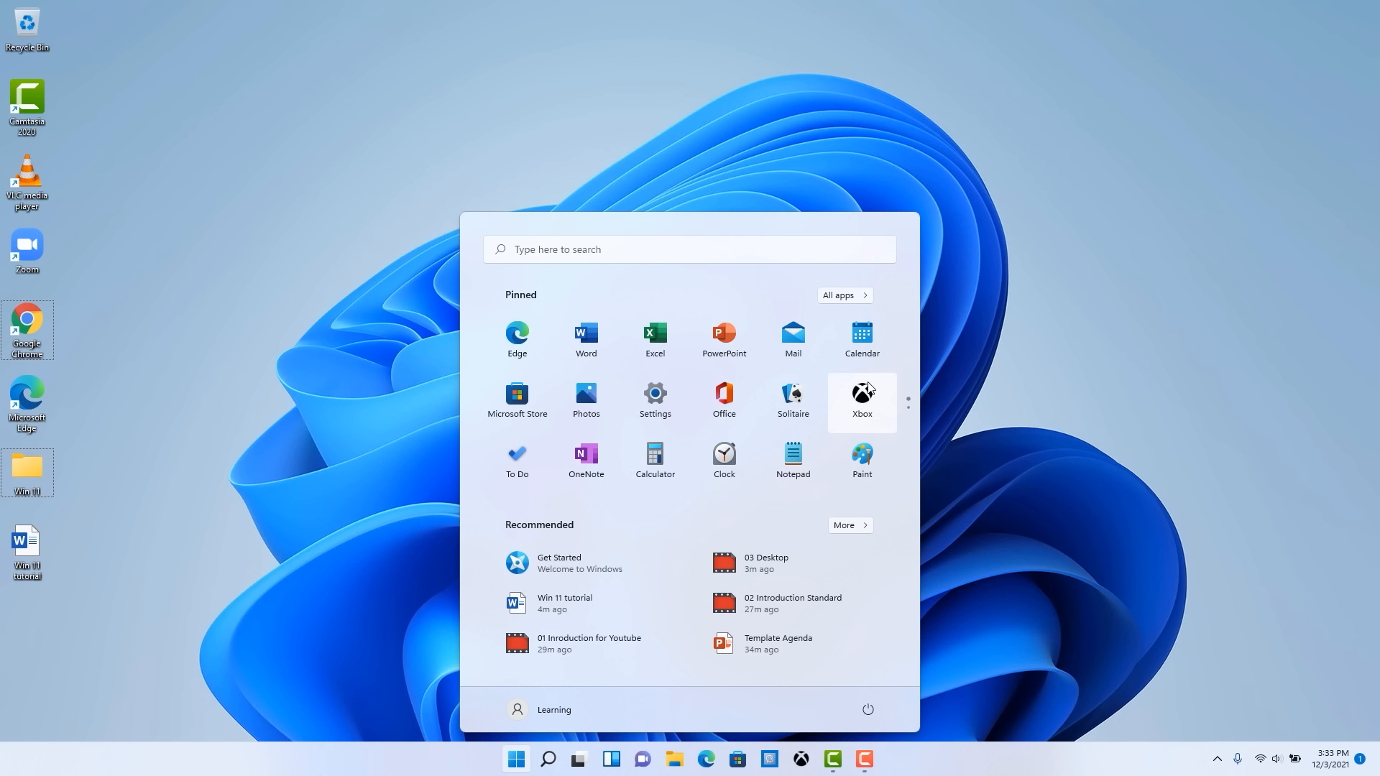
# View the second page of pinned apps in the Start menu and return to the first page
pyautogui.moveTo(911, 400)
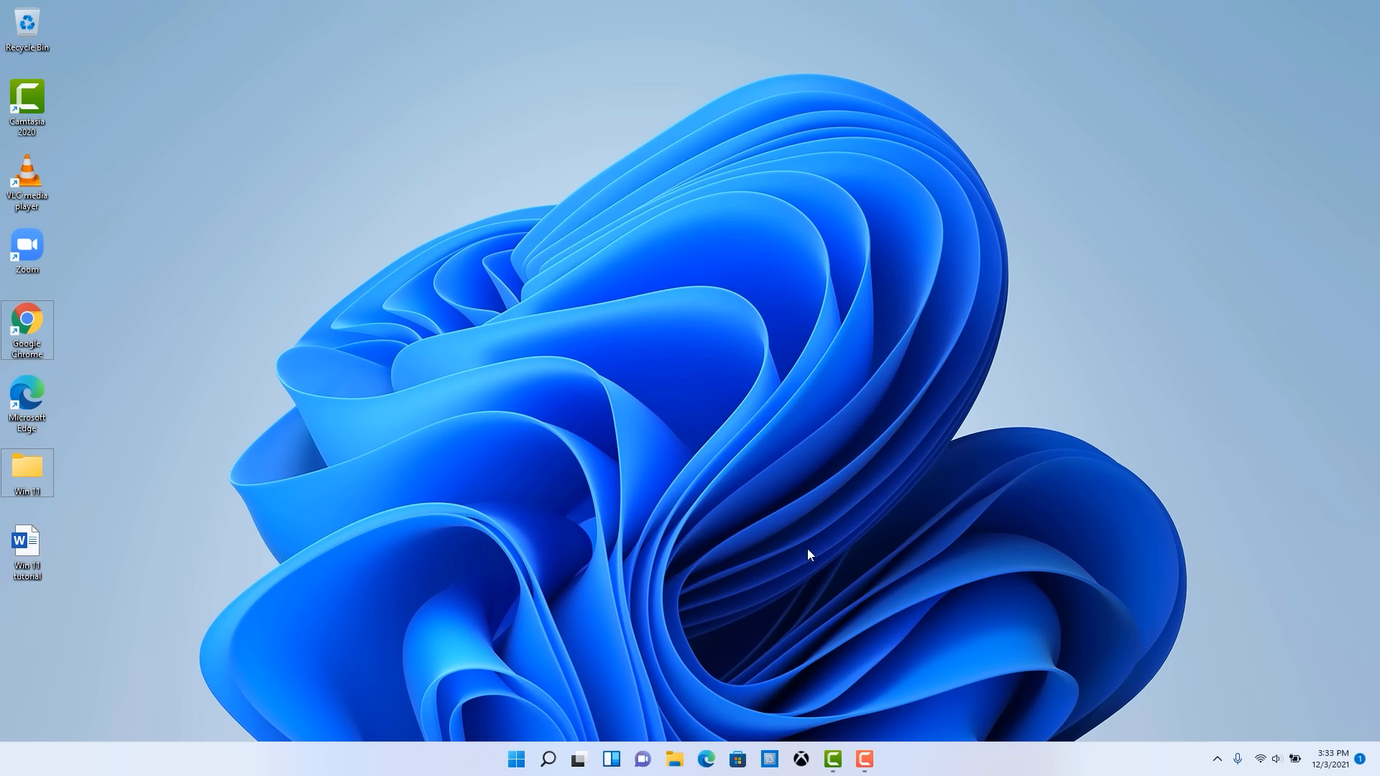
pyautogui.click(516, 758)
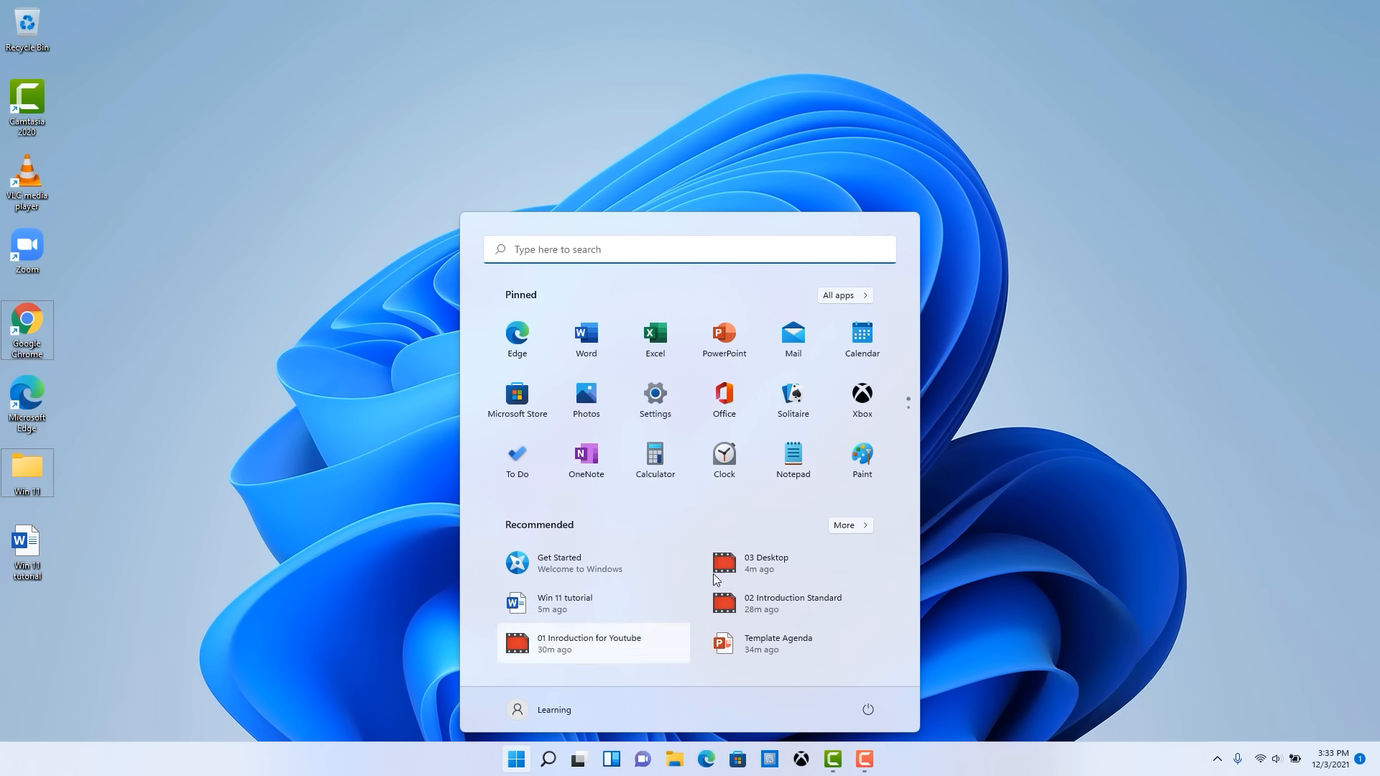
pyautogui.click(909, 420)
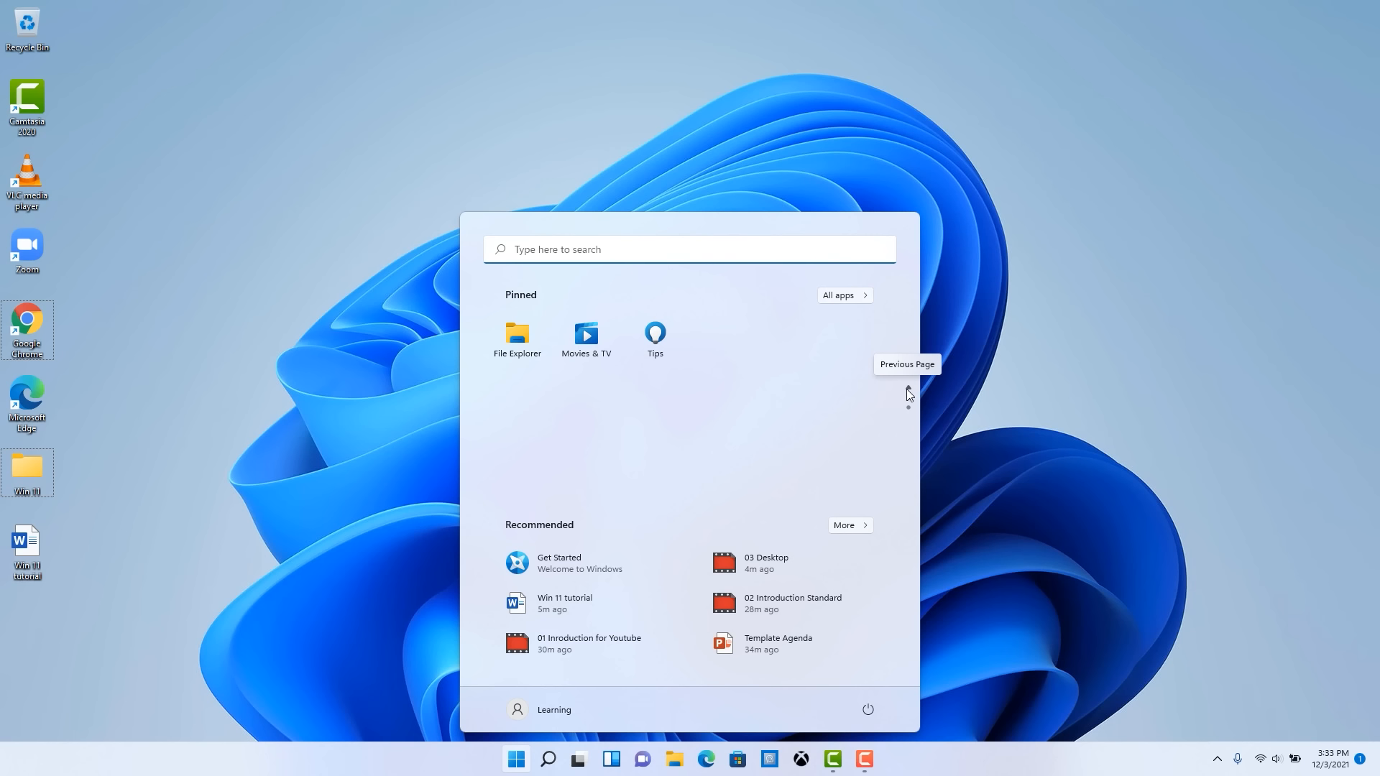
pyautogui.click(908, 389)
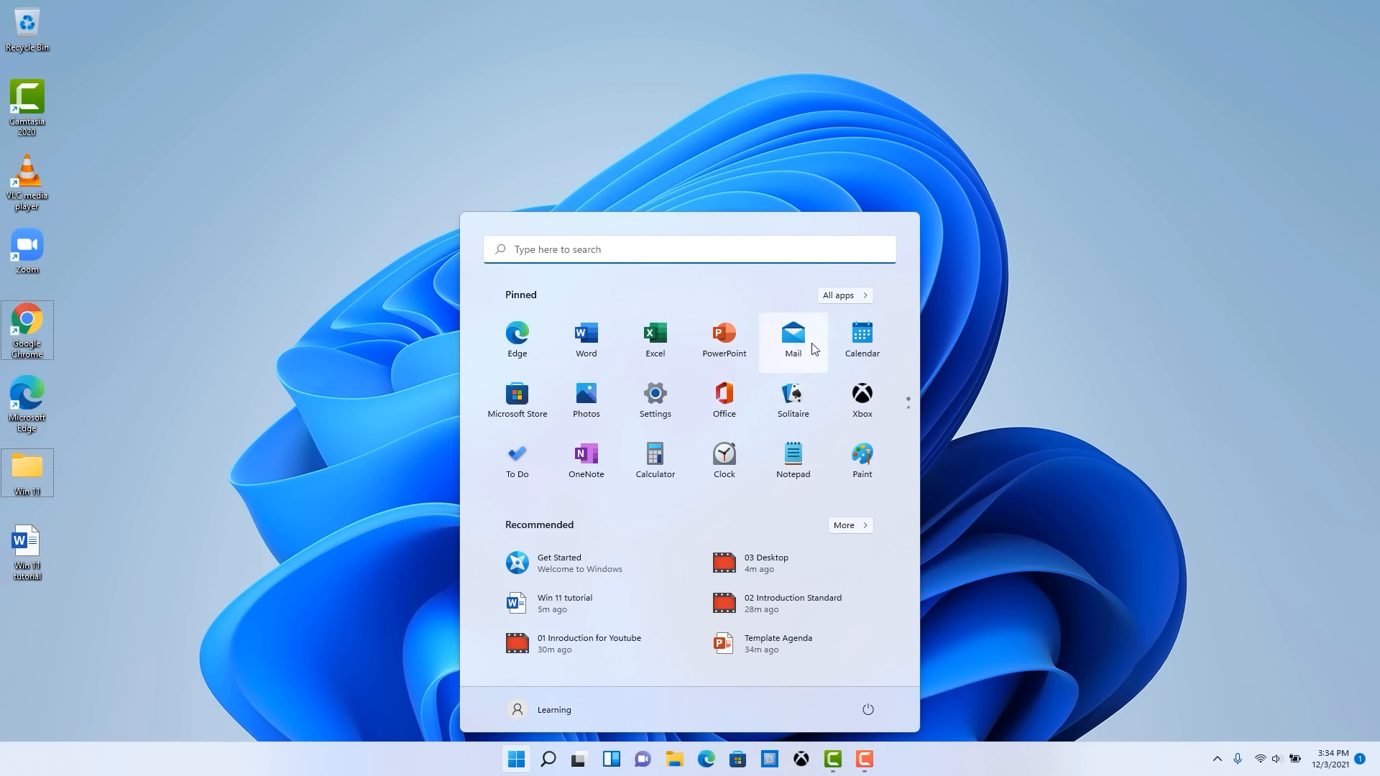
# Find Groove Music in the Start menu's full app list and pin it to Start
pyautogui.click(865, 296)
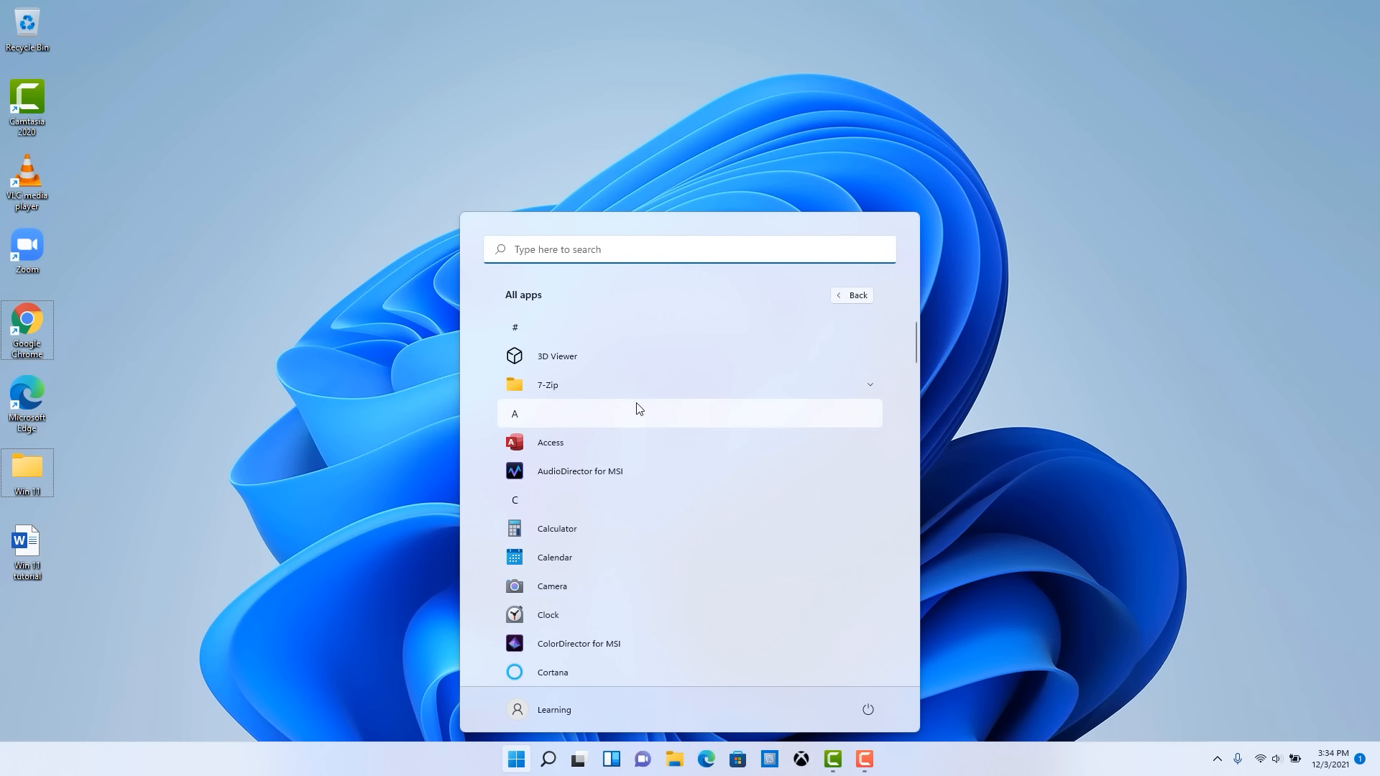
pyautogui.scroll(-3, 636, 404)
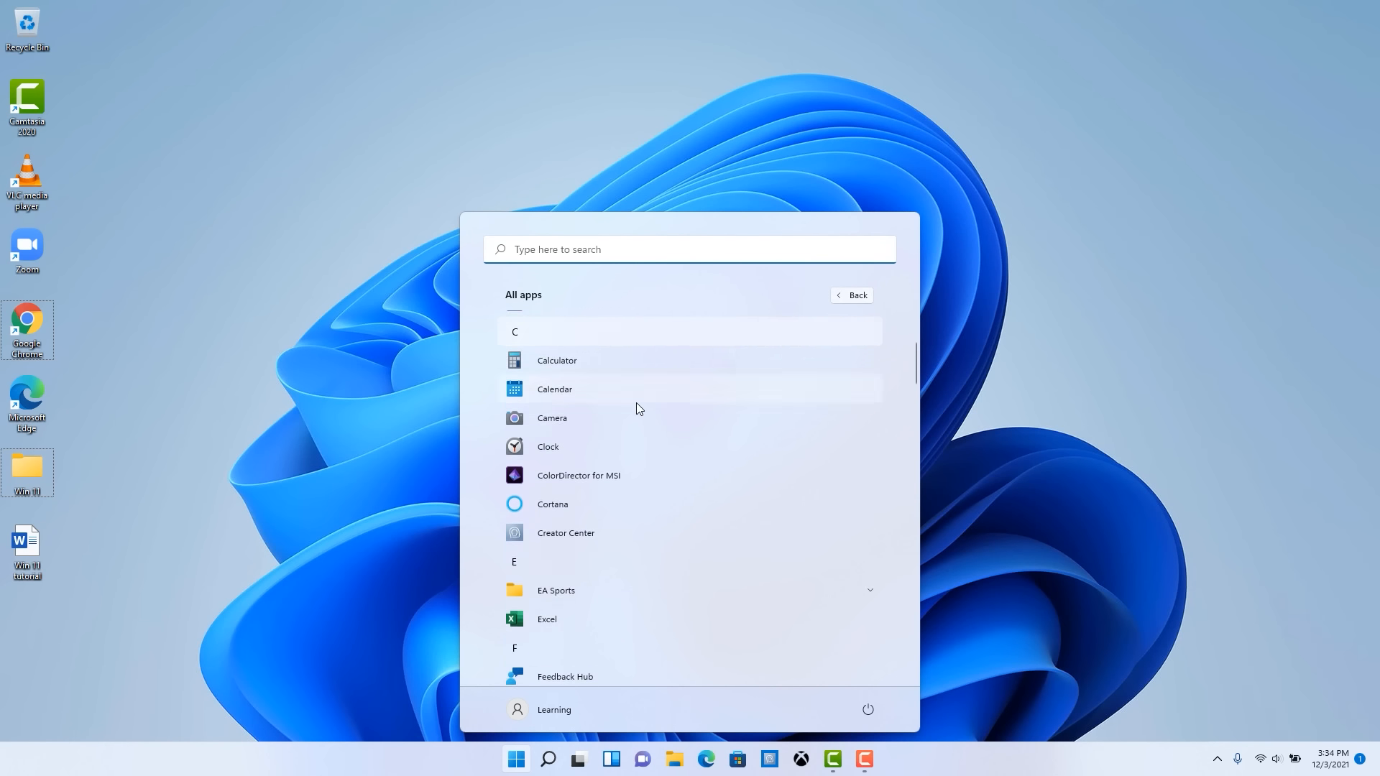
pyautogui.scroll(-4, 636, 404)
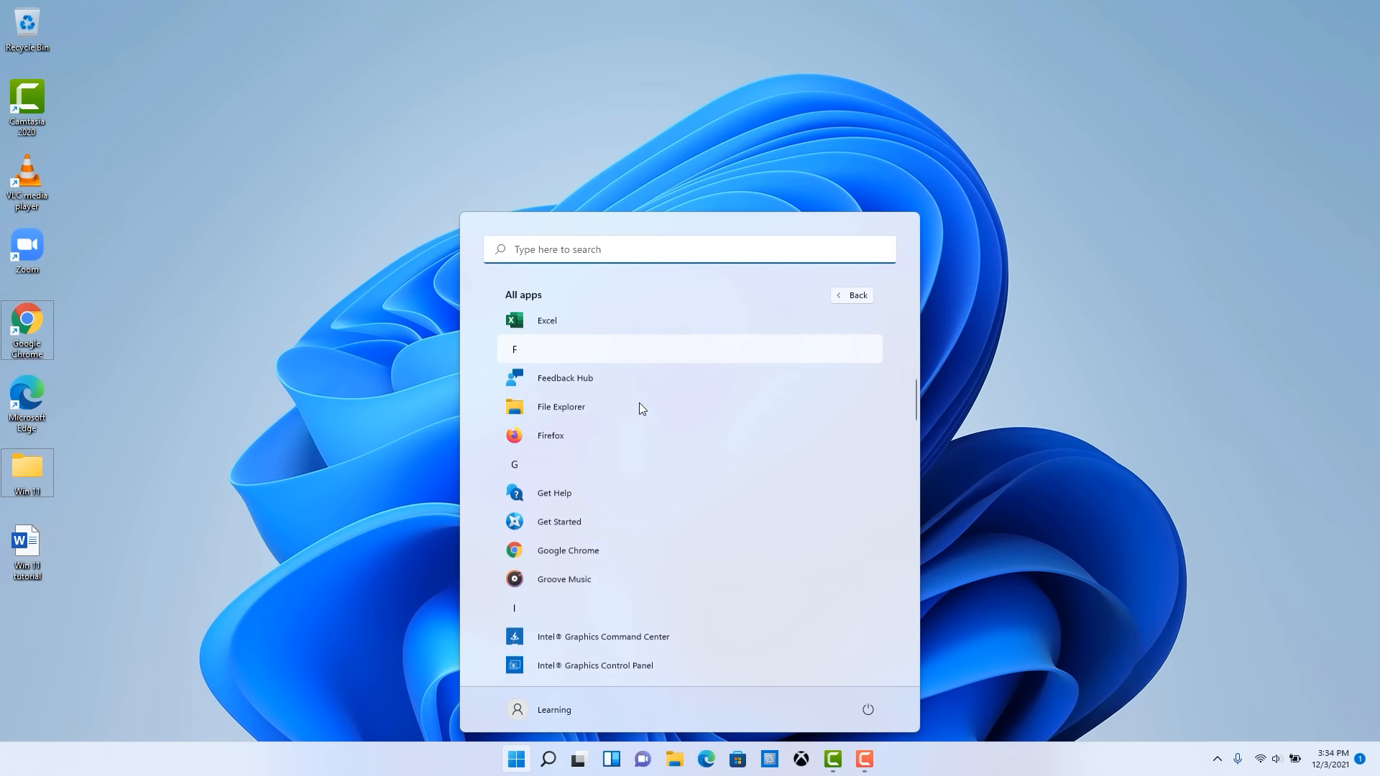
pyautogui.scroll(-2, 642, 408)
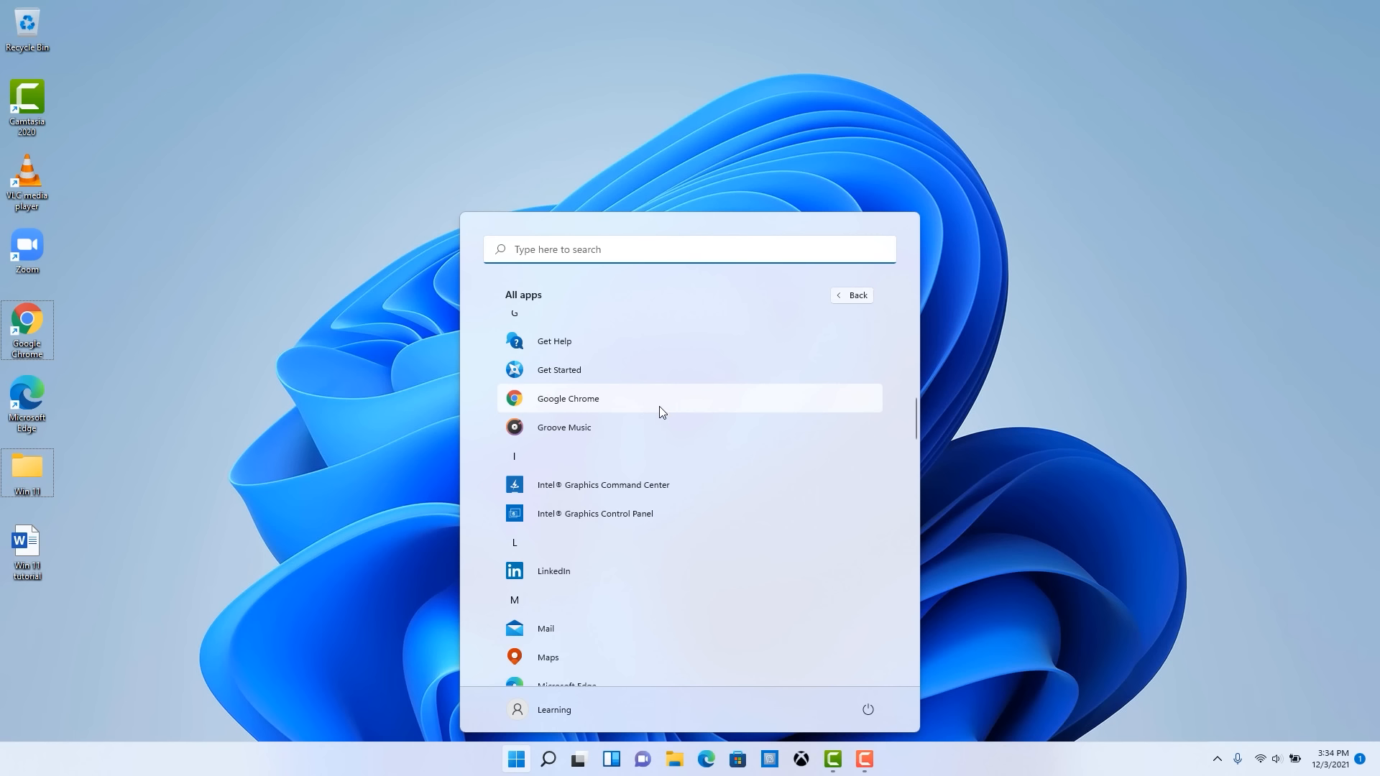
pyautogui.rightClick(563, 429)
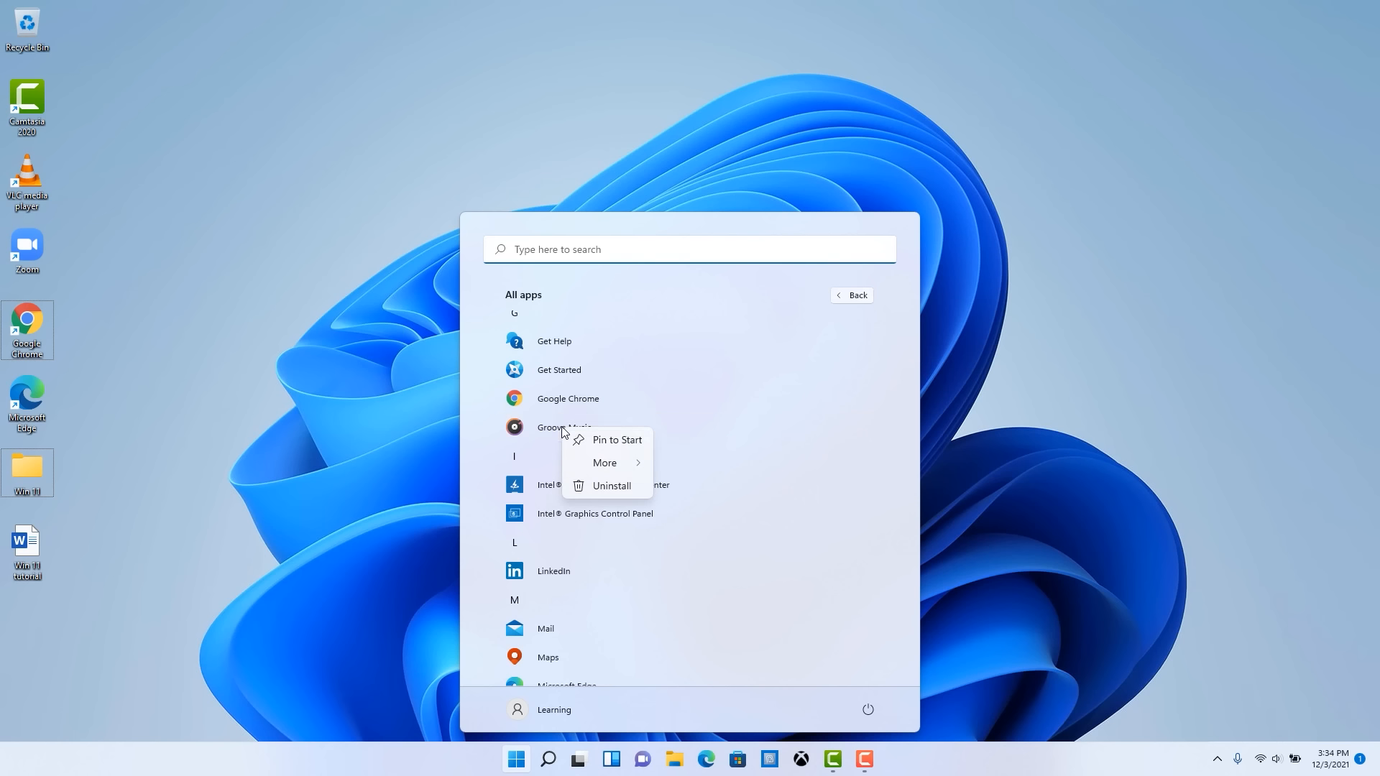
pyautogui.click(623, 441)
# Find Microsoft Teams in the full app list and pin it to Start
pyautogui.scroll(-2, 626, 441)
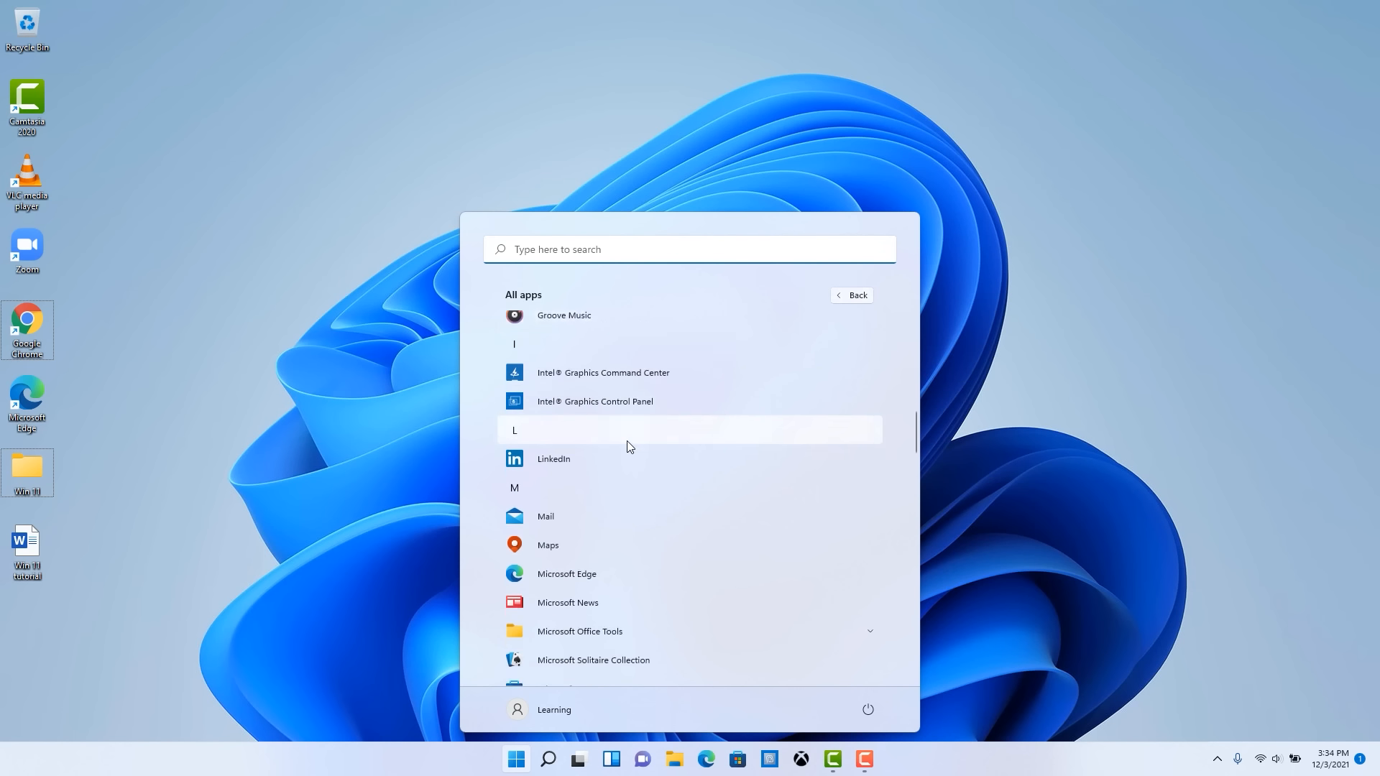
pyautogui.scroll(-3, 626, 441)
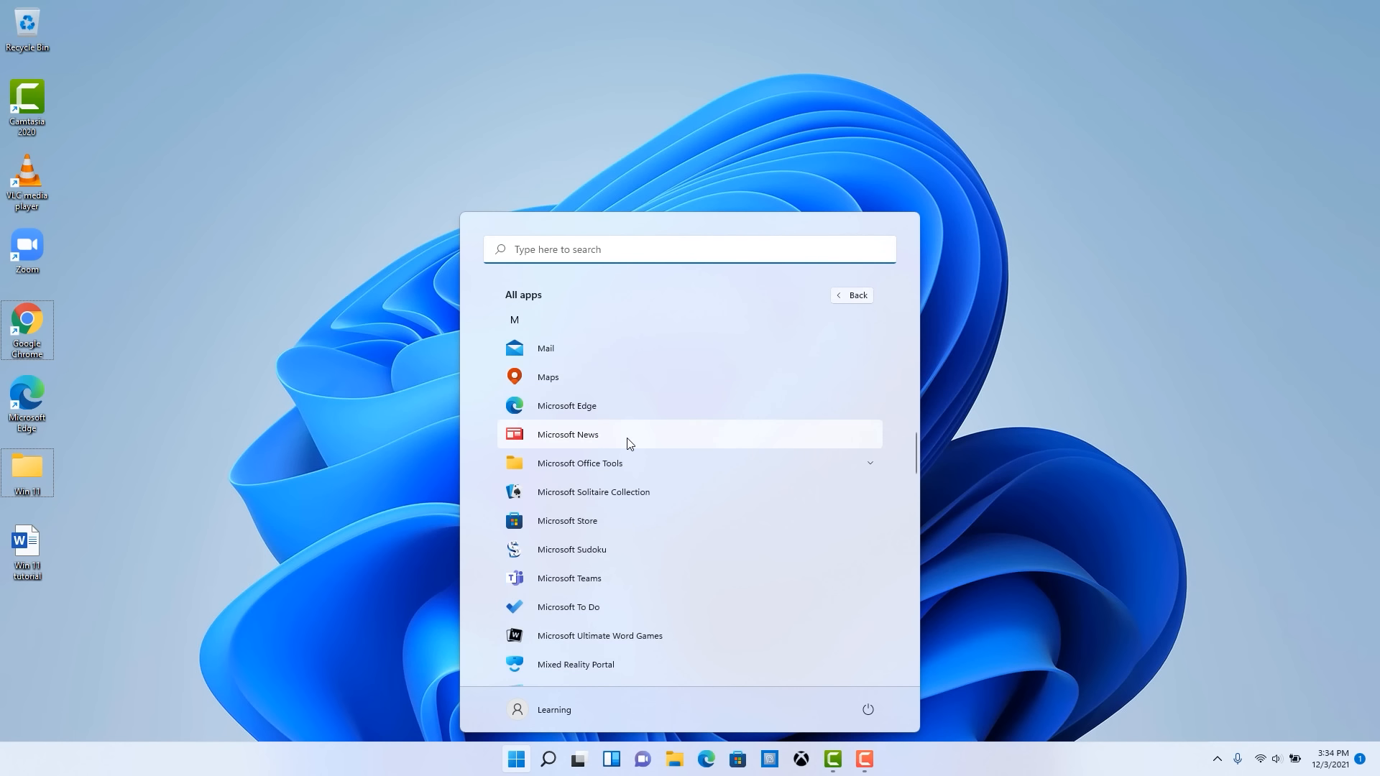
pyautogui.scroll(-2, 627, 443)
pyautogui.rightClick(561, 467)
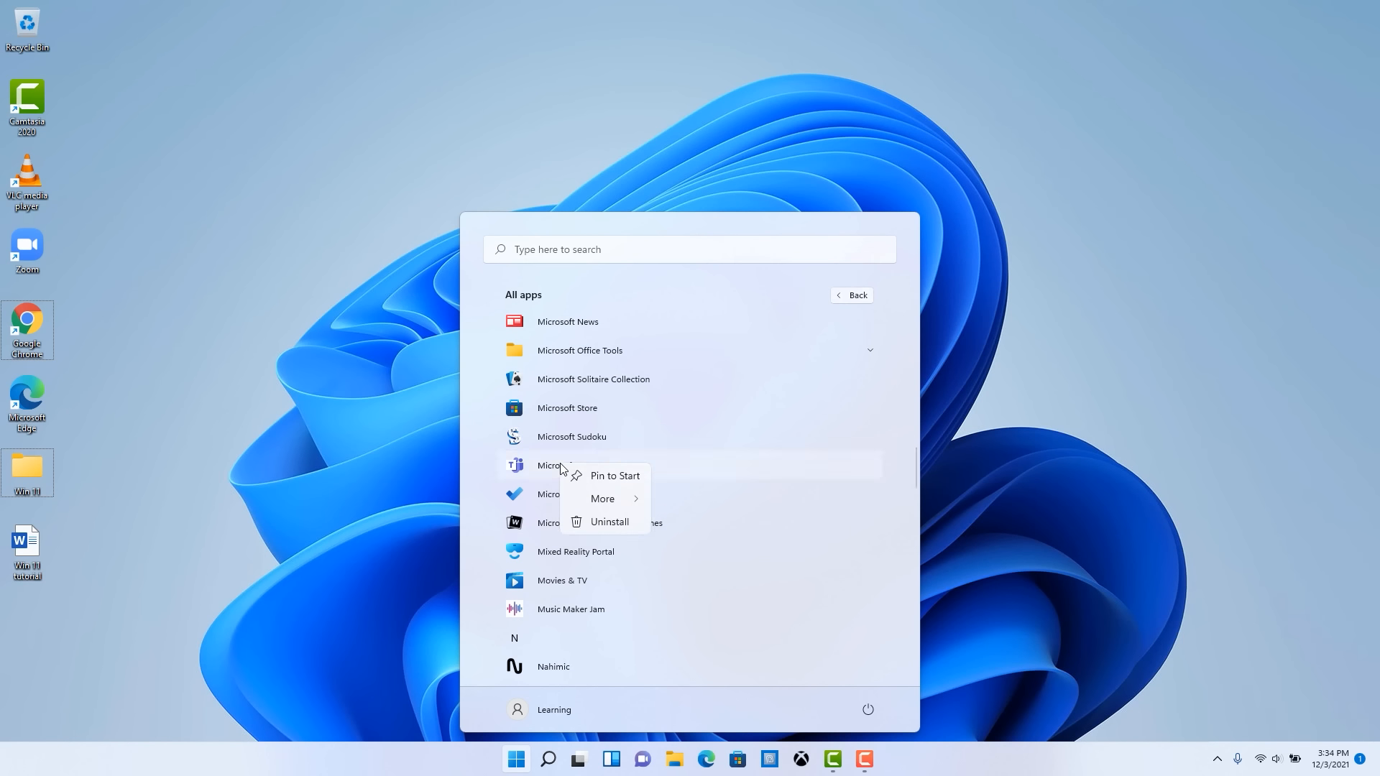
pyautogui.click(601, 477)
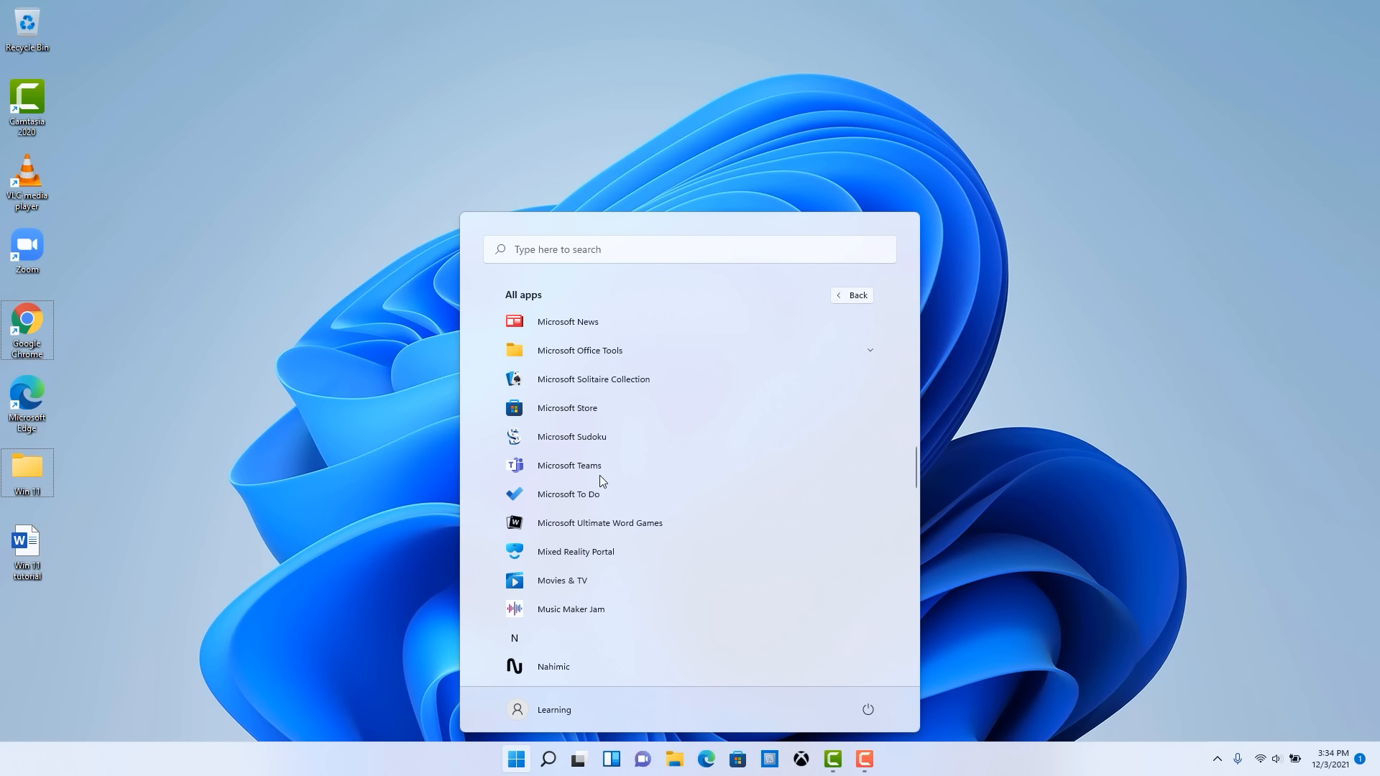
# Return to the pinned apps, check the second page for the newly pinned apps and go back to the first page
pyautogui.click(848, 296)
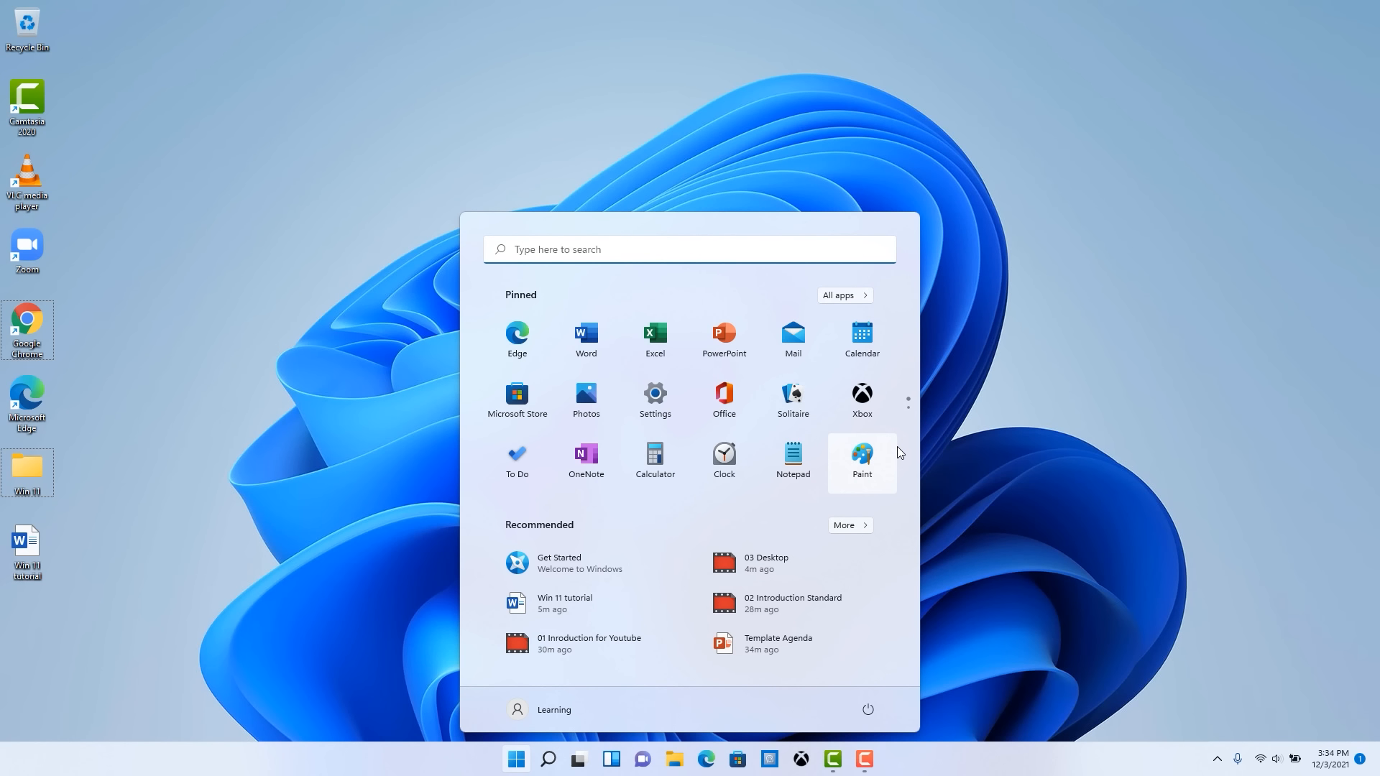
pyautogui.click(908, 420)
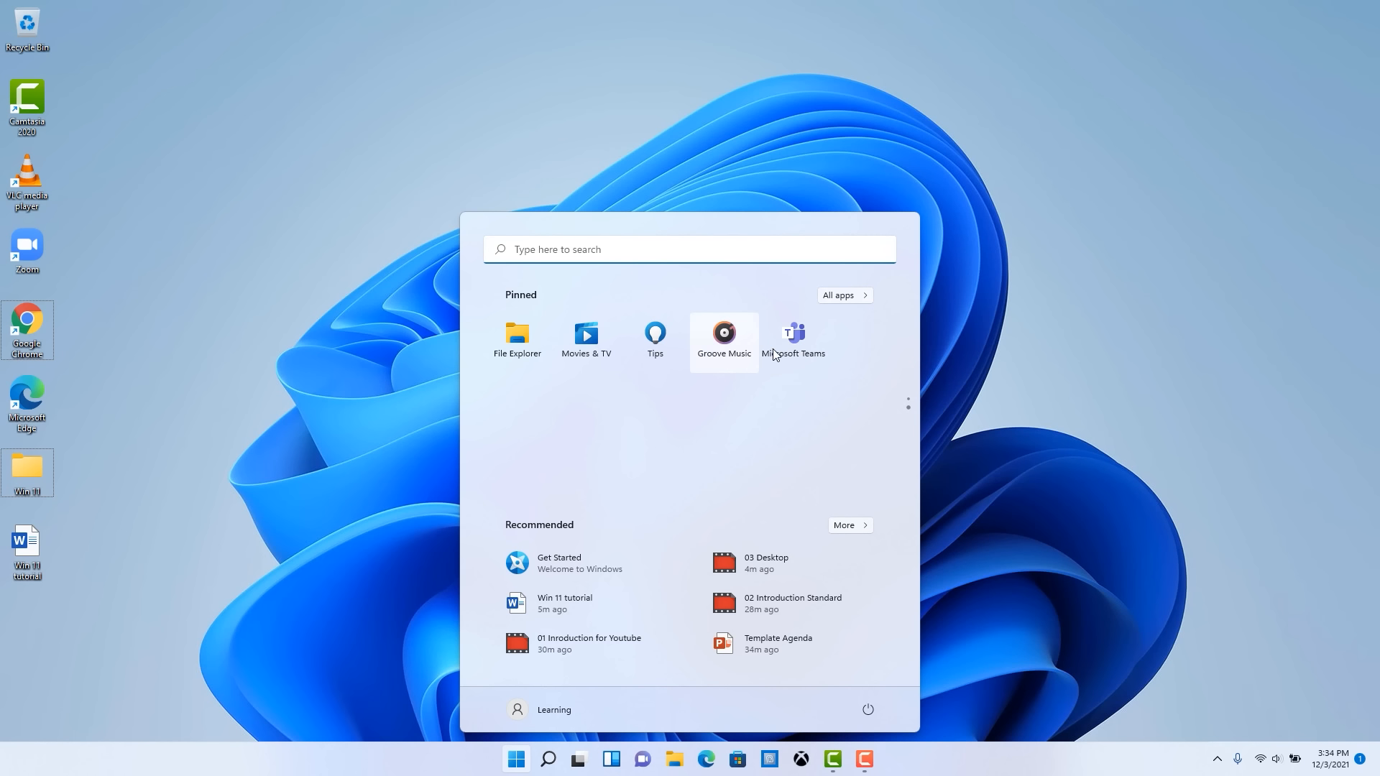
pyautogui.click(909, 389)
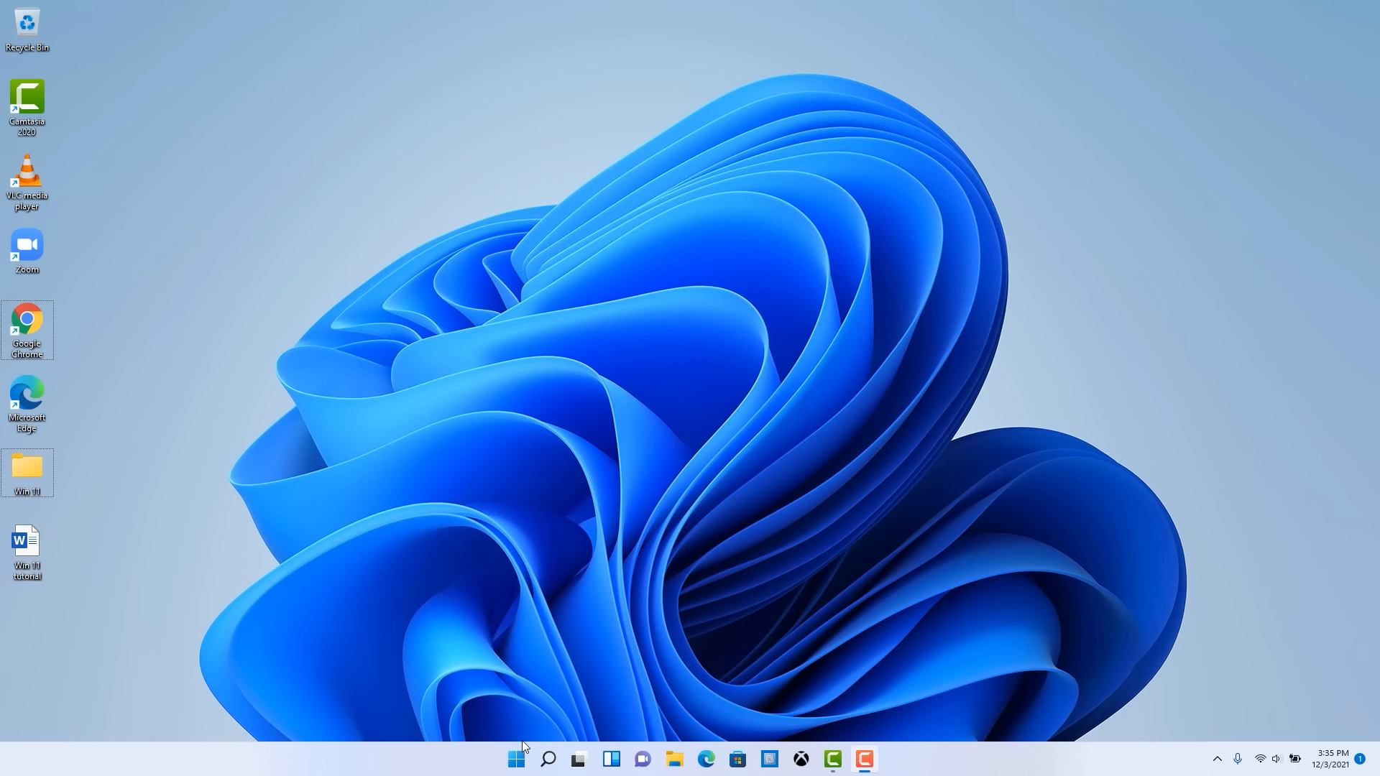
# Open Get Started from the Start menu's Recommended section, reposition its window on the desktop and begin the introduction
pyautogui.click(514, 760)
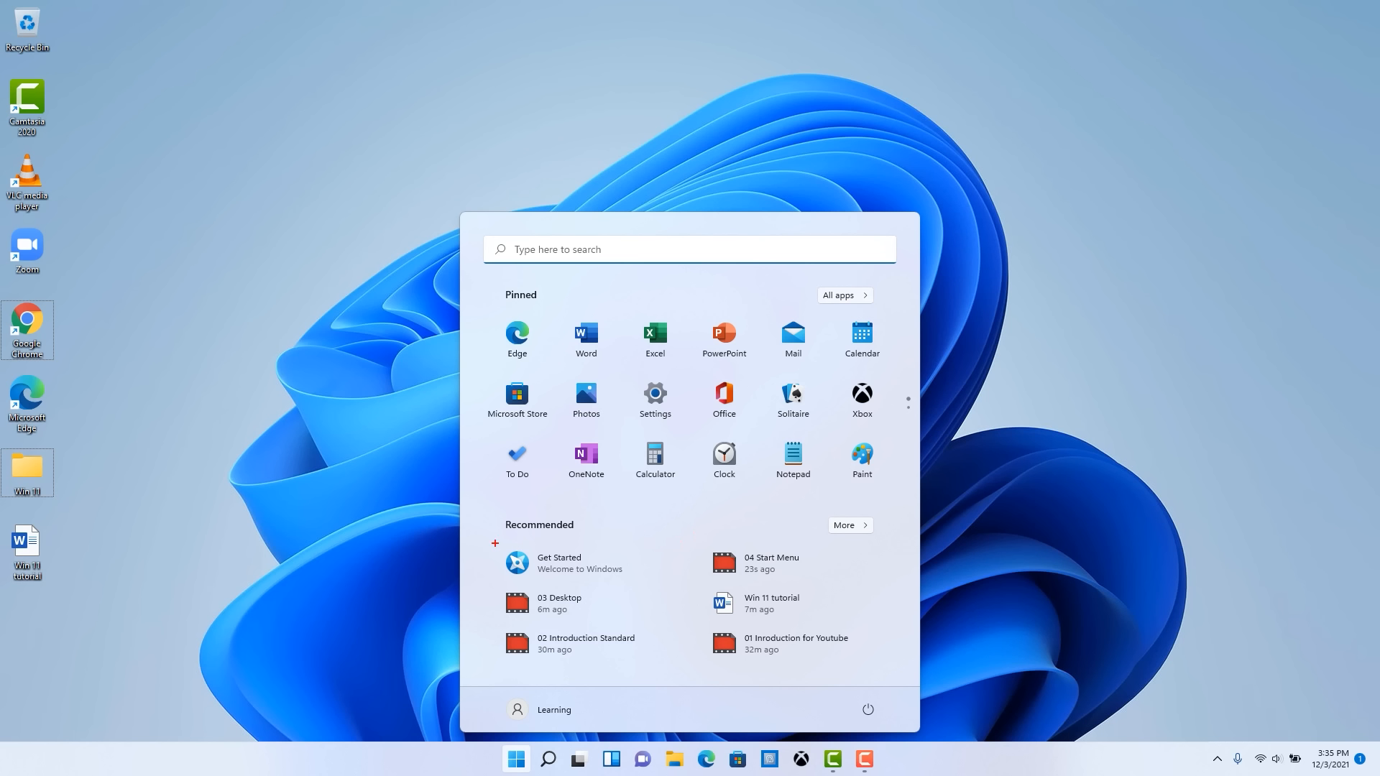
pyautogui.moveTo(495, 535); pyautogui.dragTo(649, 585)
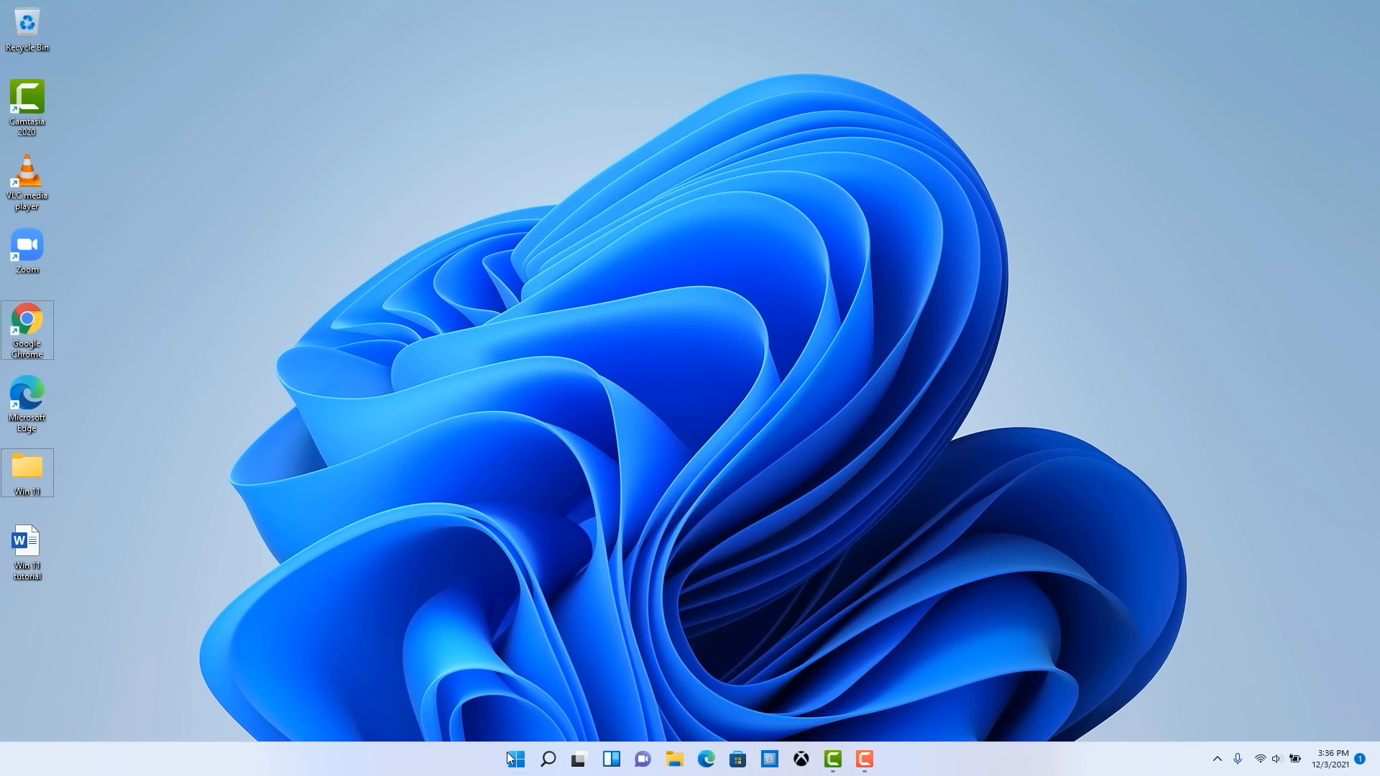
pyautogui.click(516, 759)
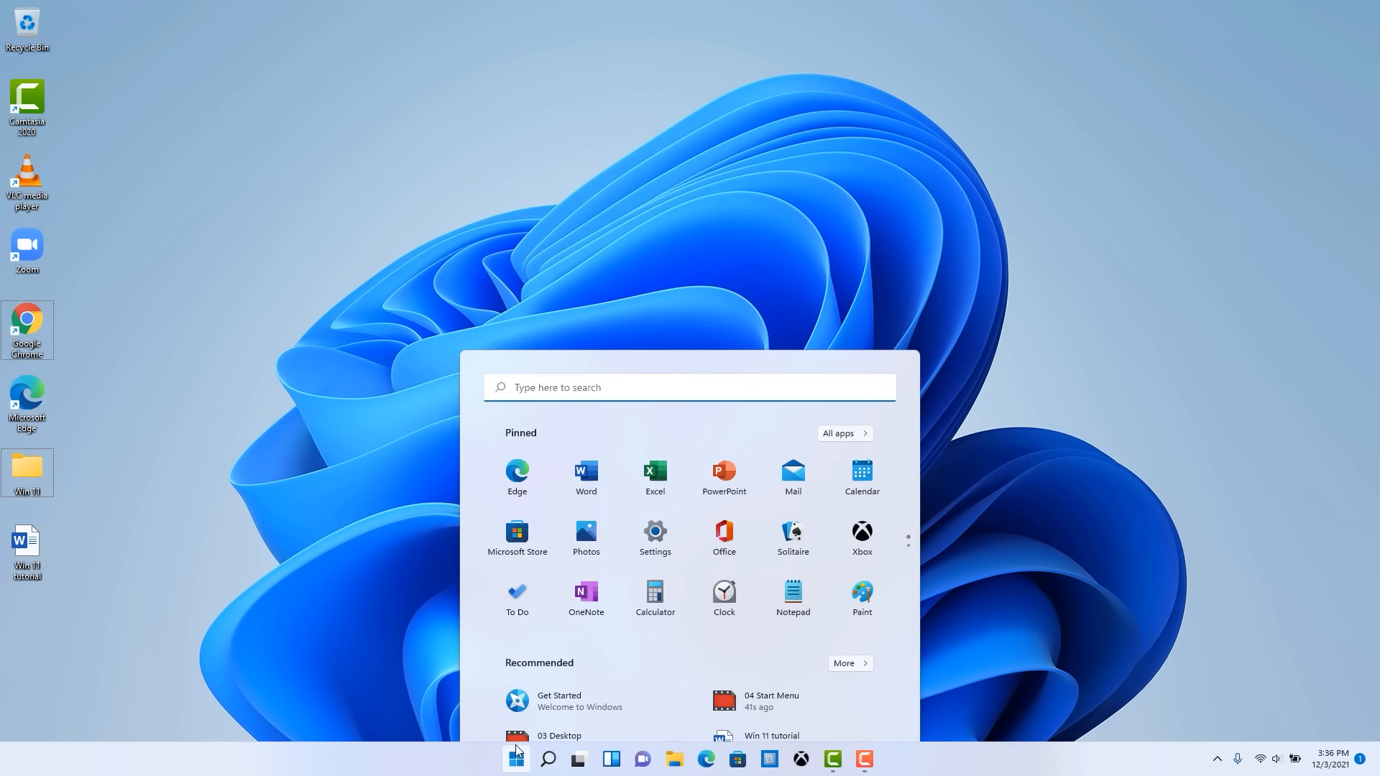
pyautogui.click(563, 568)
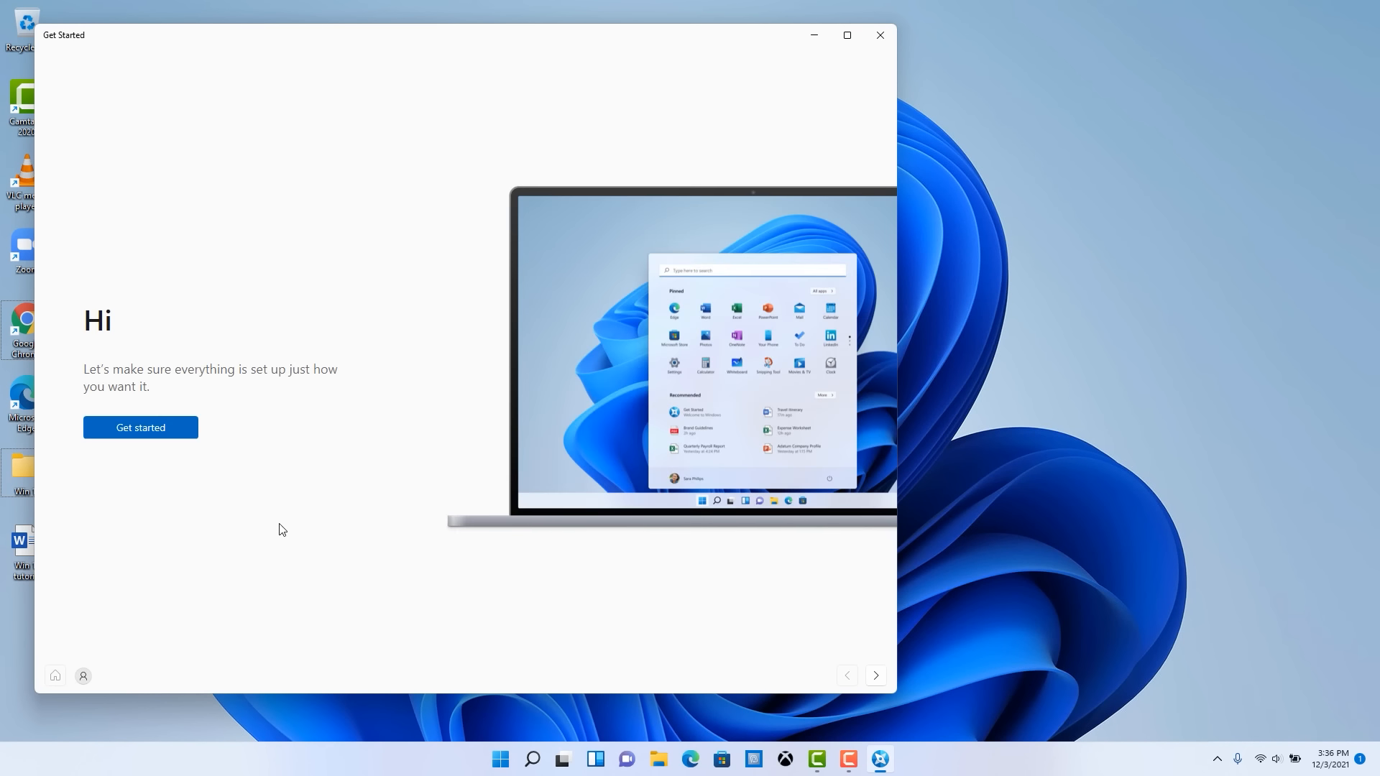
pyautogui.moveTo(527, 46); pyautogui.dragTo(618, 43)
pyautogui.click(294, 440)
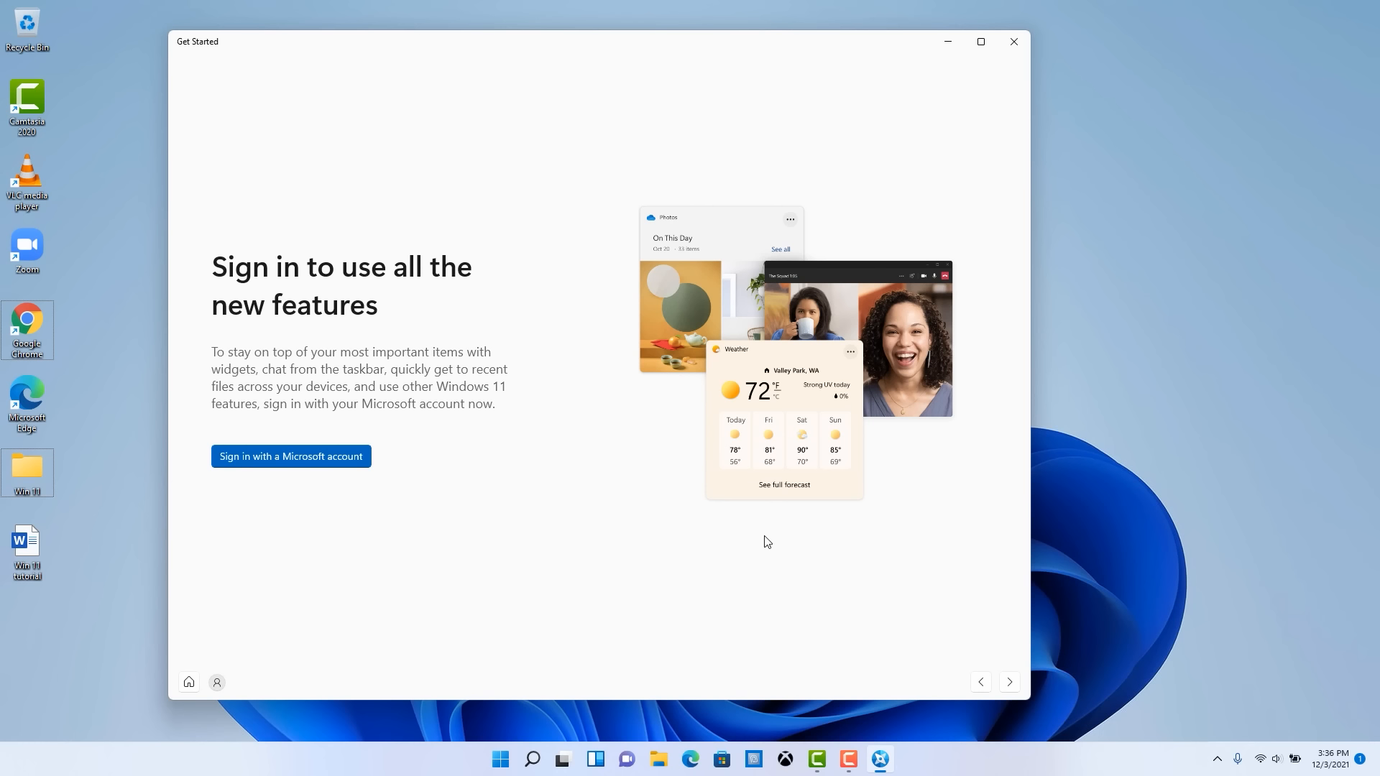
# Examine the Get Started pages on managing files, suggested Microsoft Store apps, the Start menu and focus assist
pyautogui.click(1010, 682)
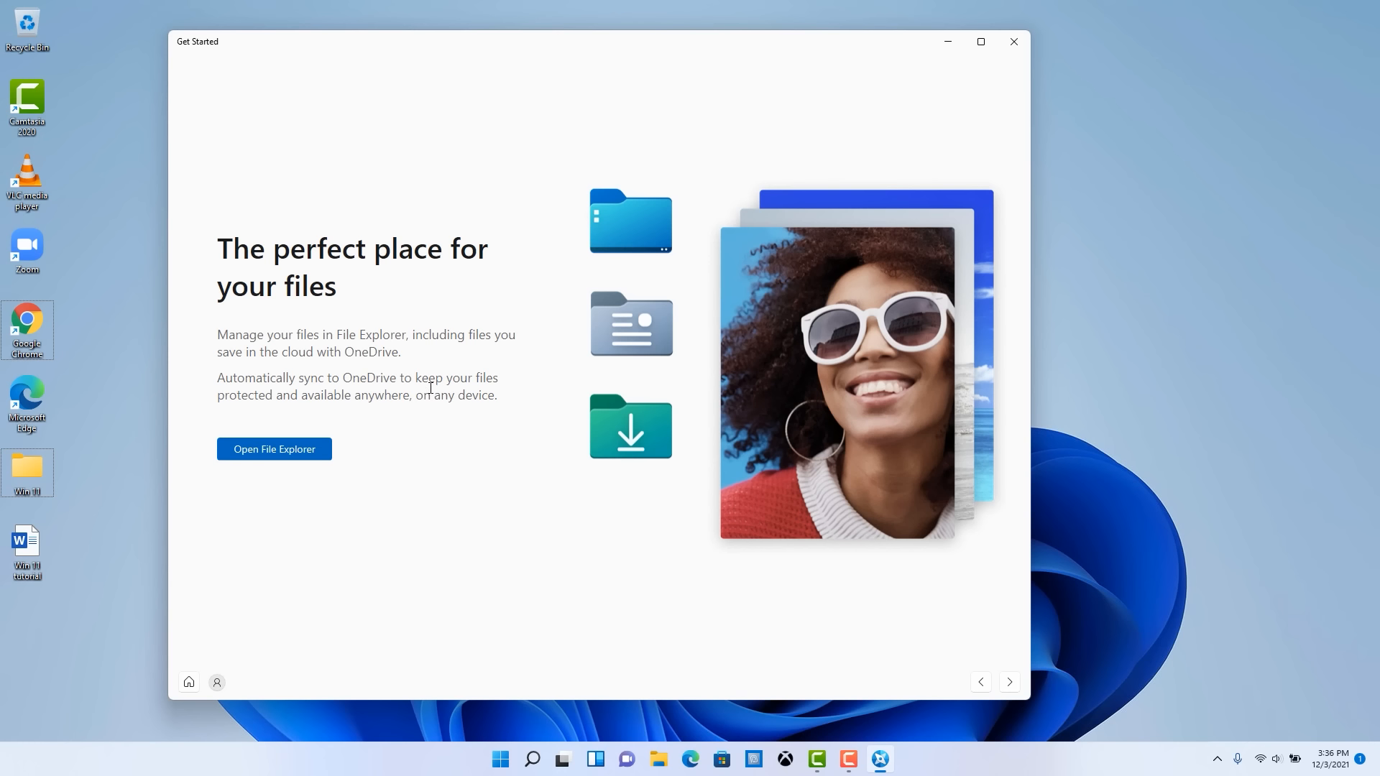
pyautogui.click(1010, 687)
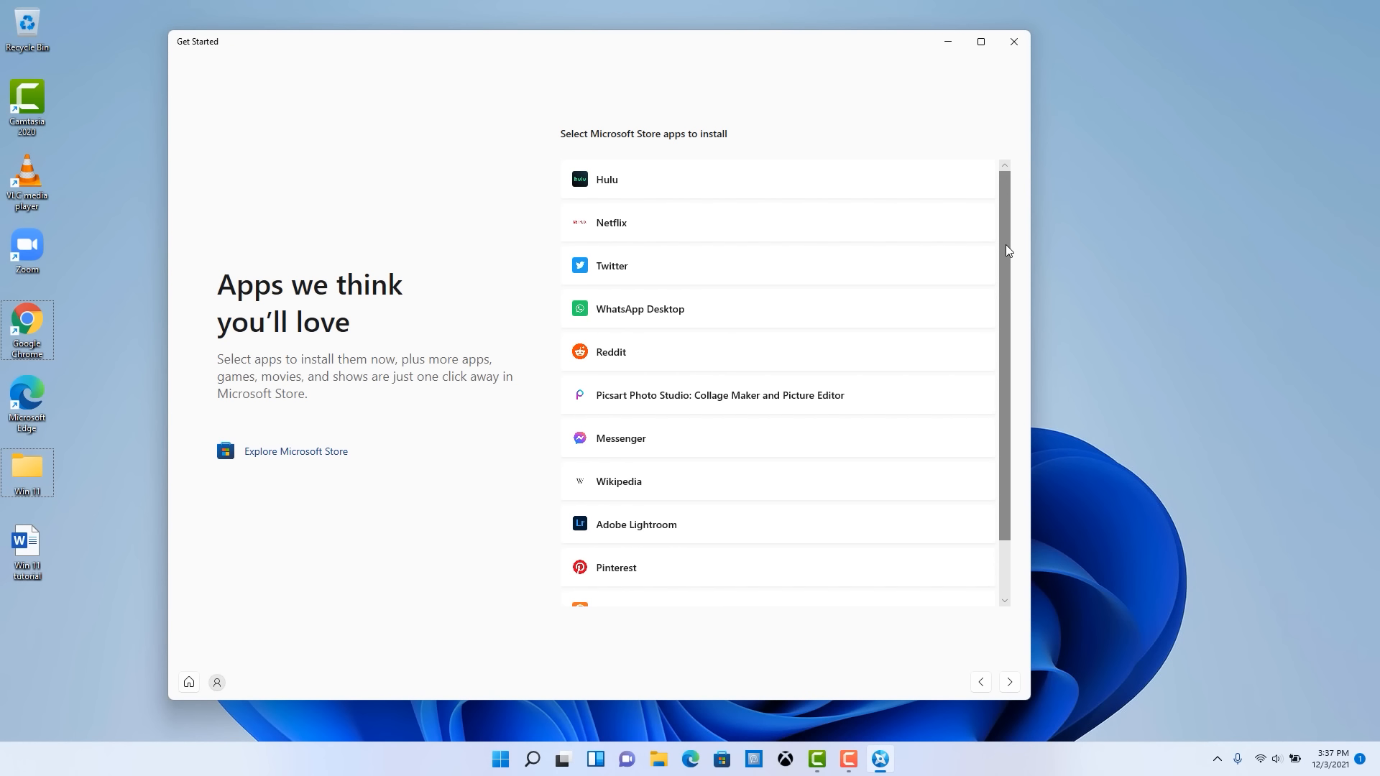
pyautogui.moveTo(1006, 250); pyautogui.dragTo(996, 338)
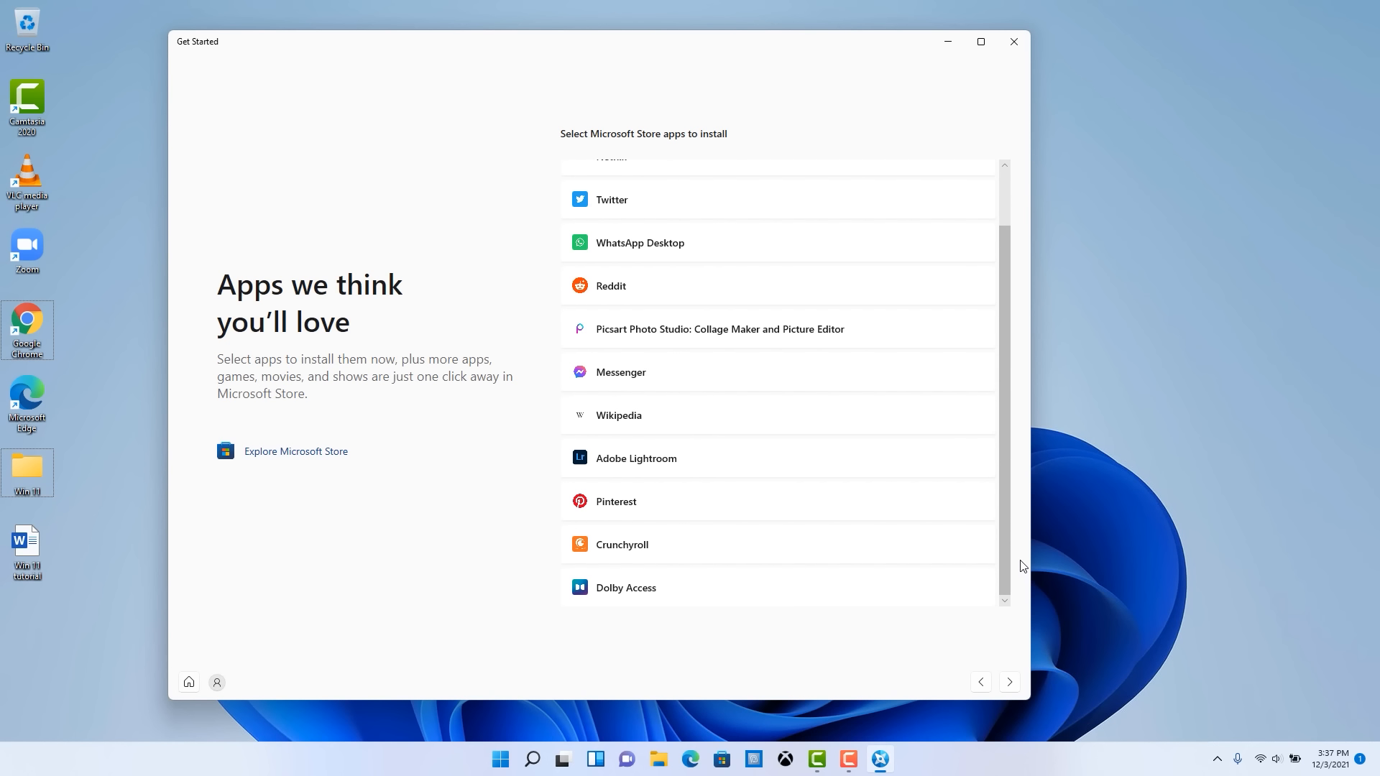
pyautogui.click(1010, 684)
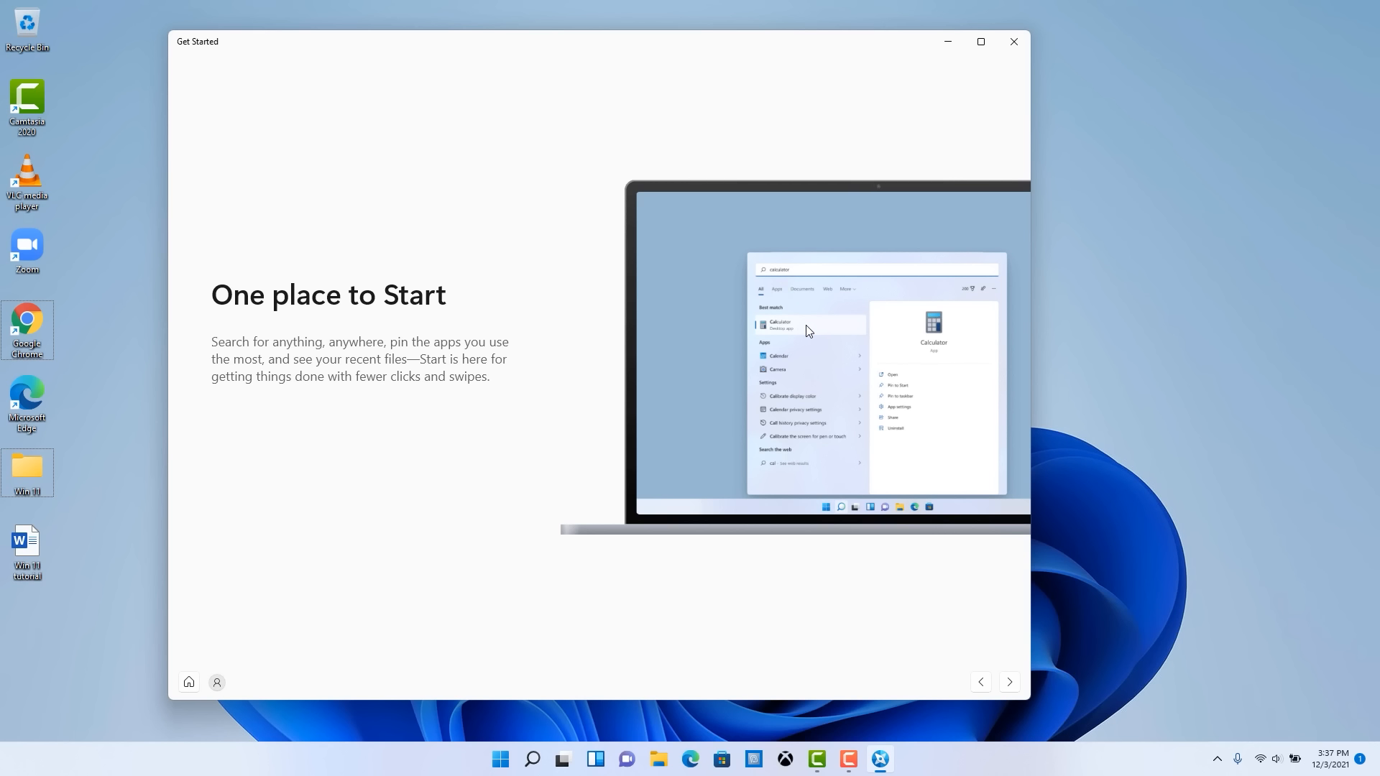
pyautogui.click(1010, 682)
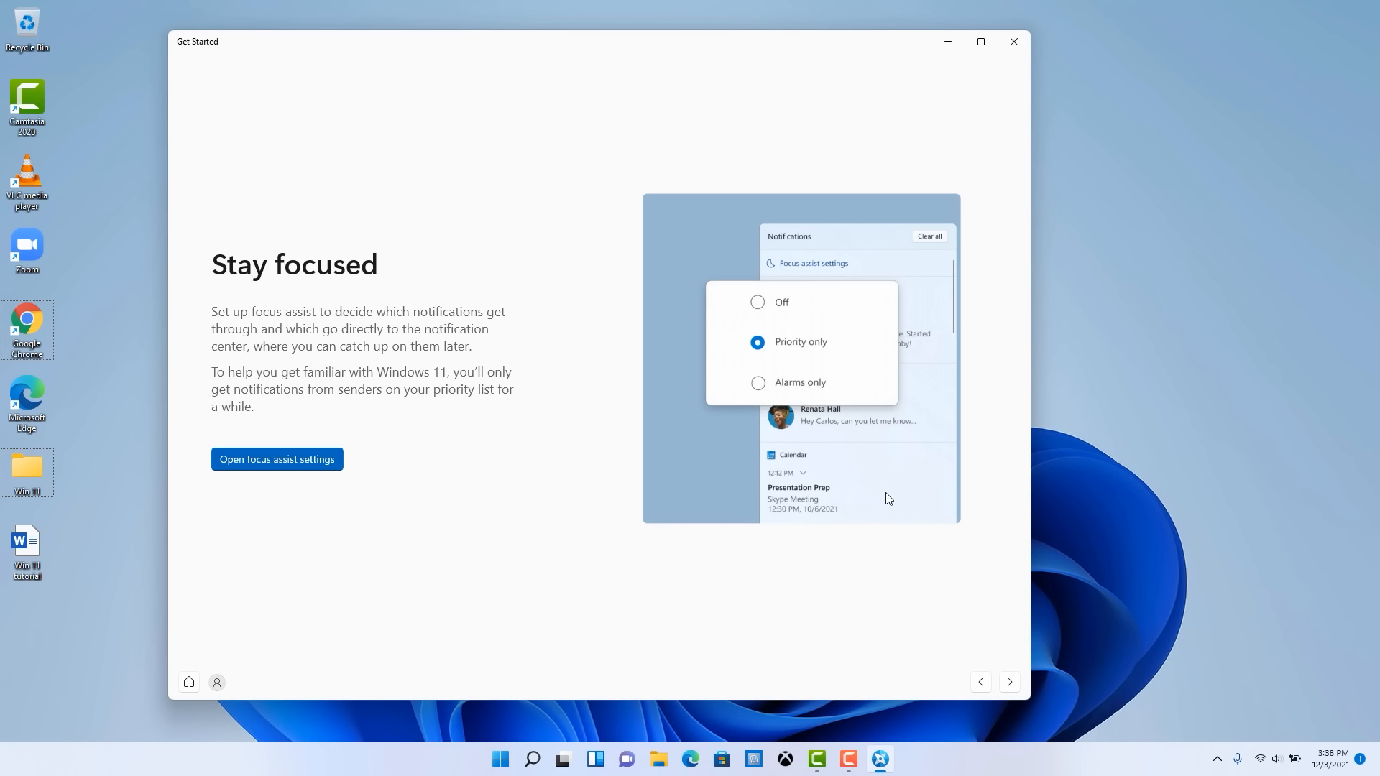
# Examine the remaining Get Started pages on Microsoft Edge, widgets, Android phone linking and chat, return to its opening page and close it
pyautogui.click(1010, 683)
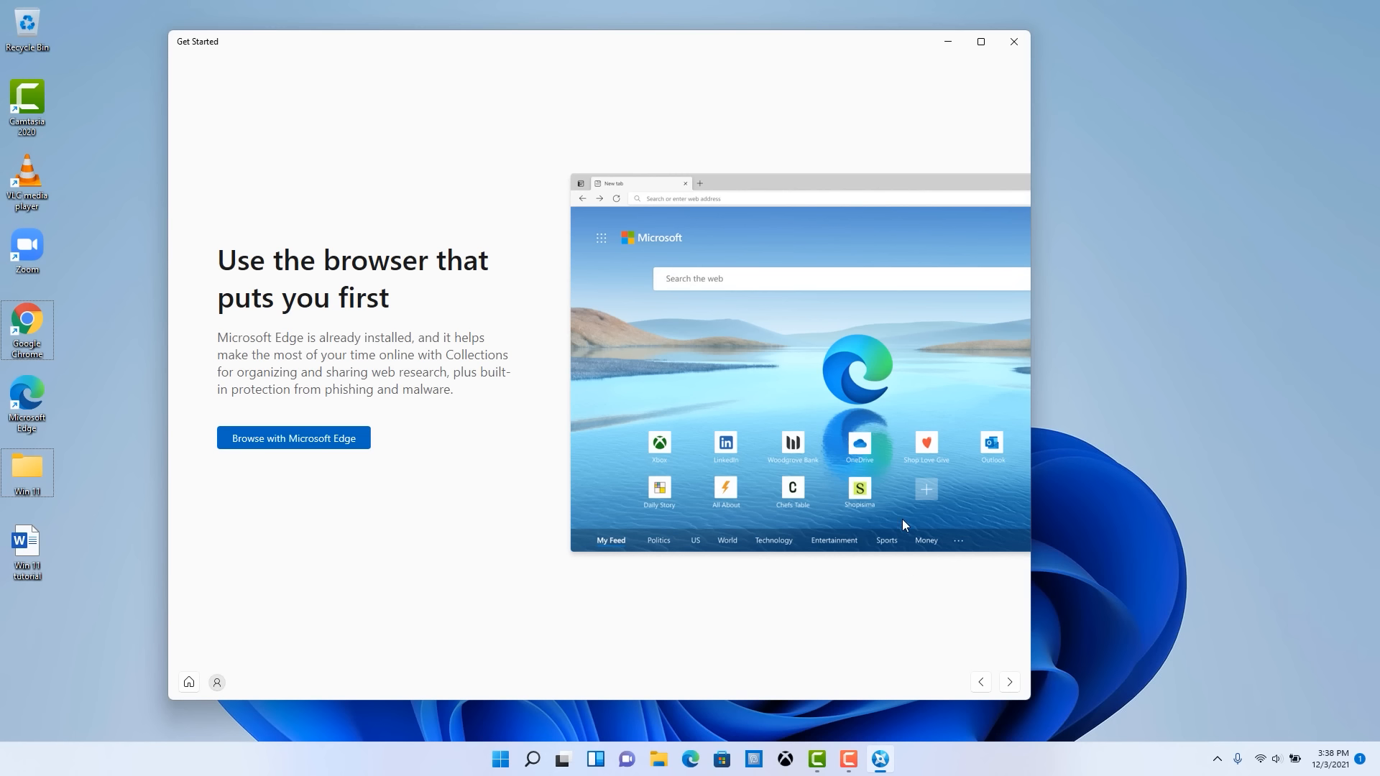
pyautogui.click(1010, 684)
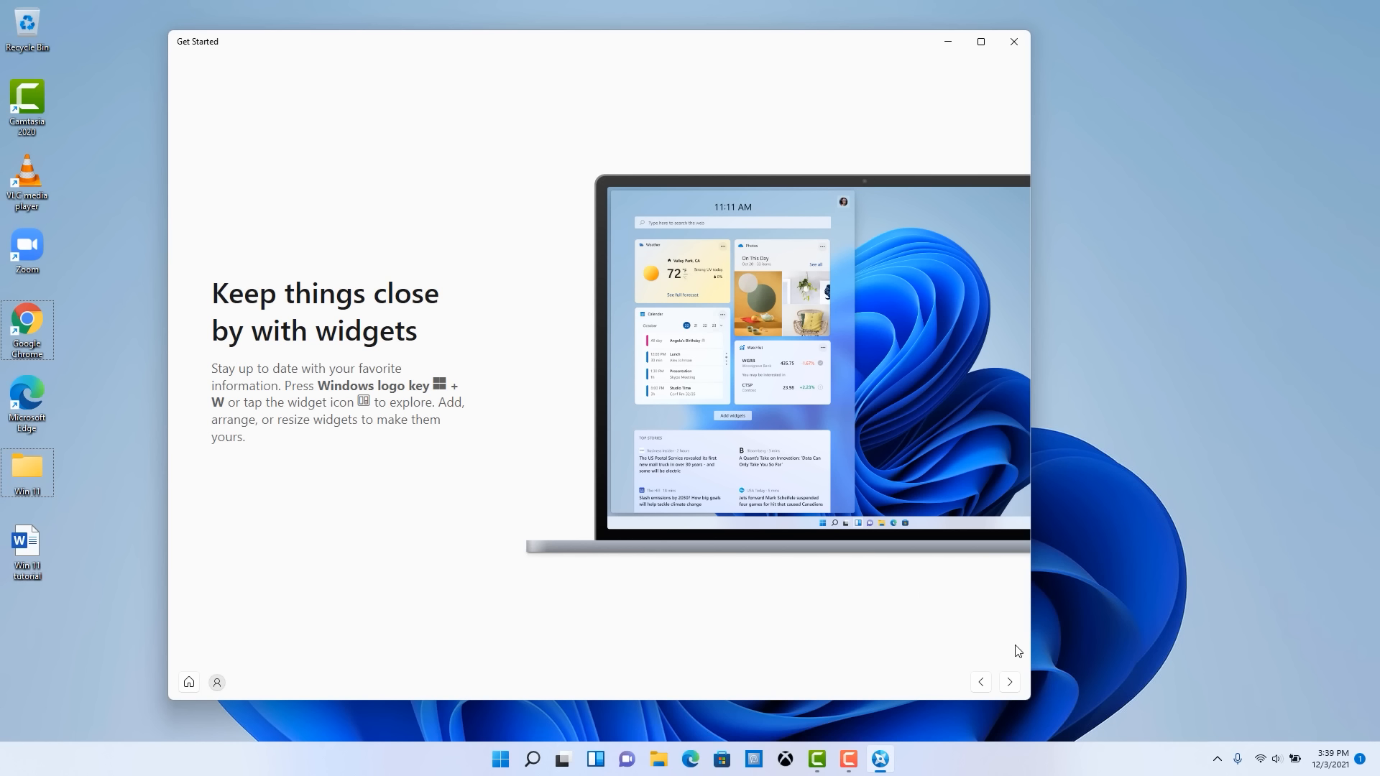
pyautogui.click(1009, 682)
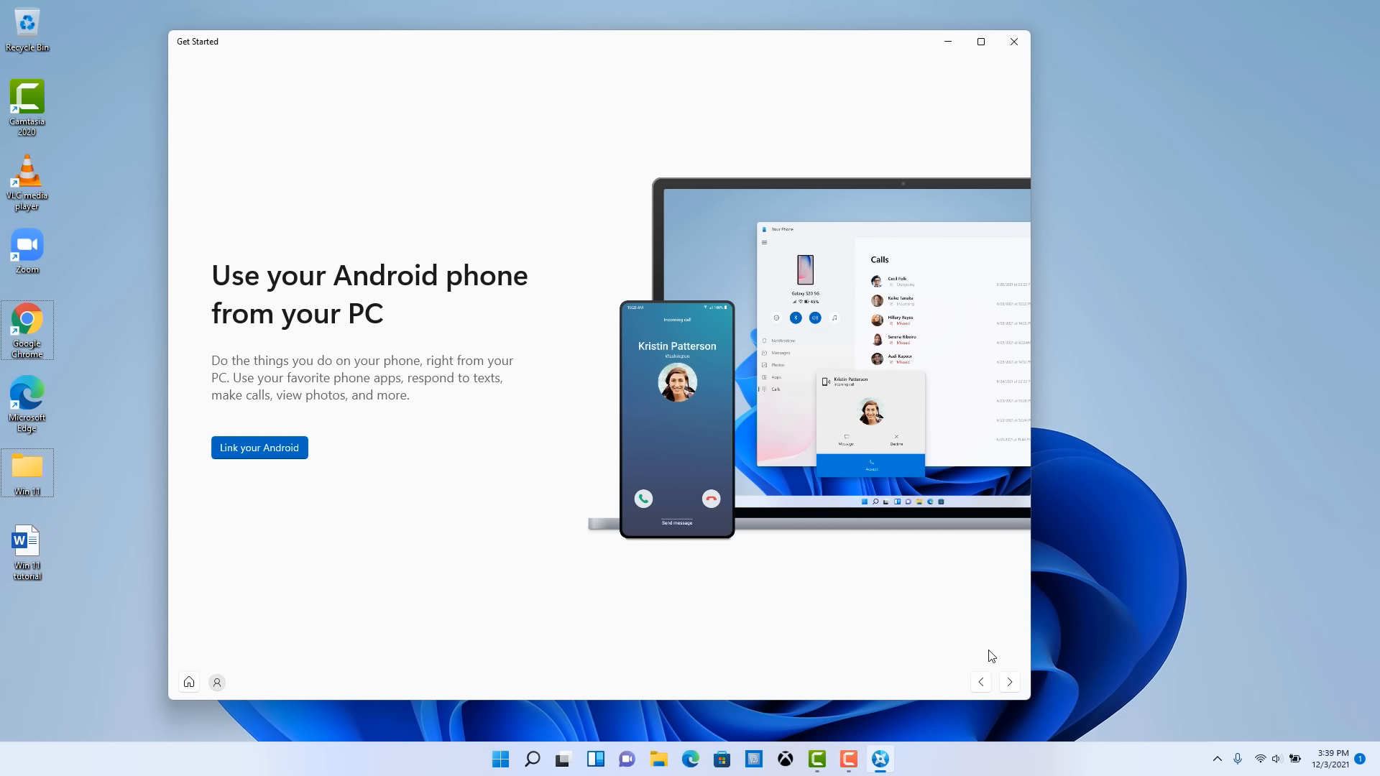
pyautogui.click(1011, 683)
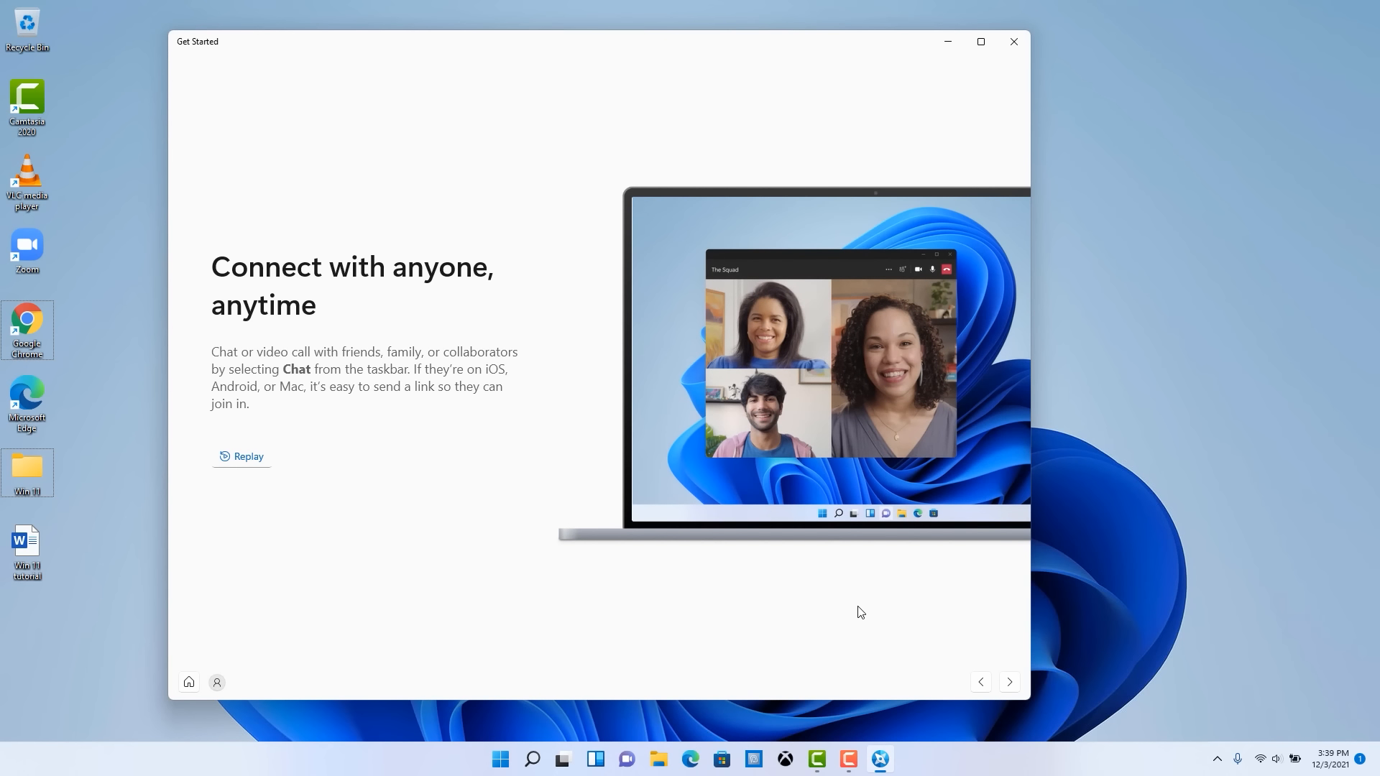
pyautogui.click(1011, 684)
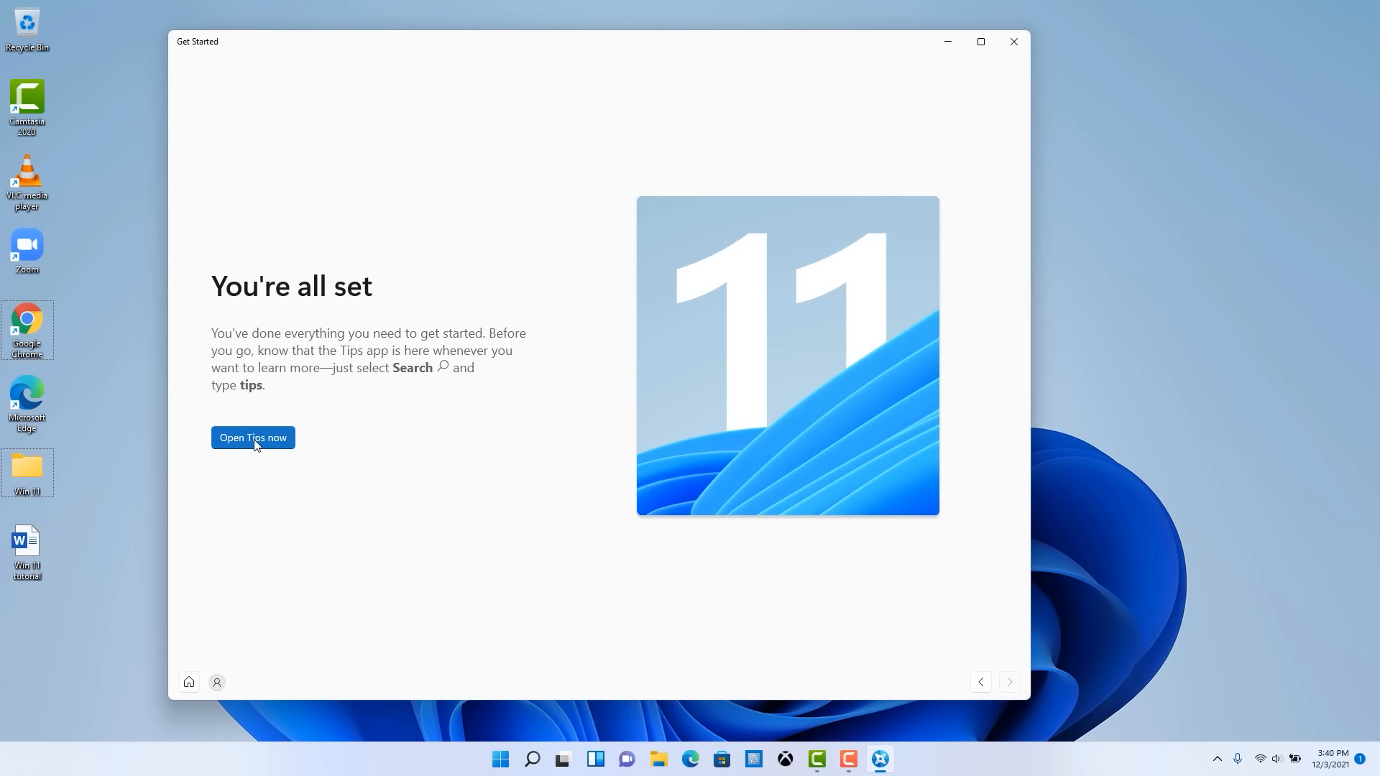
pyautogui.click(189, 682)
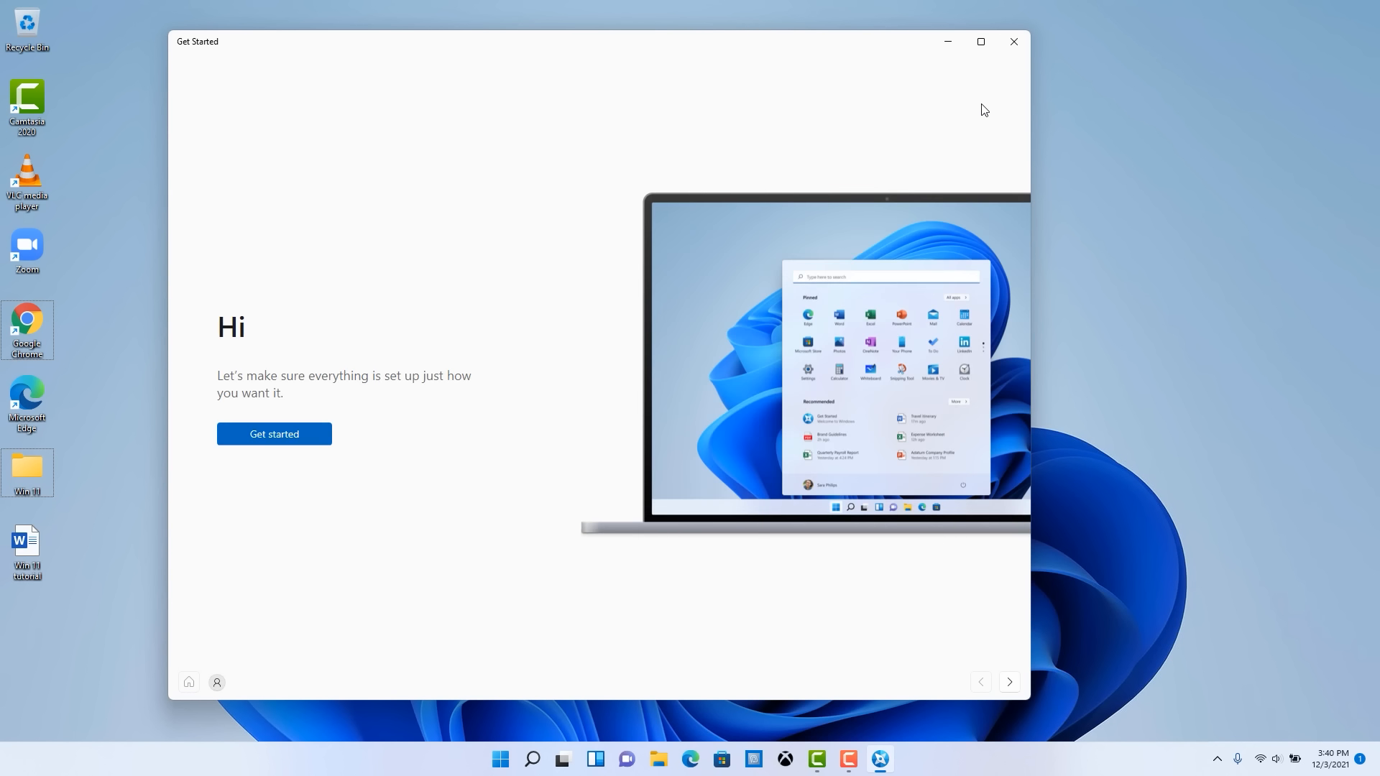
pyautogui.click(1016, 41)
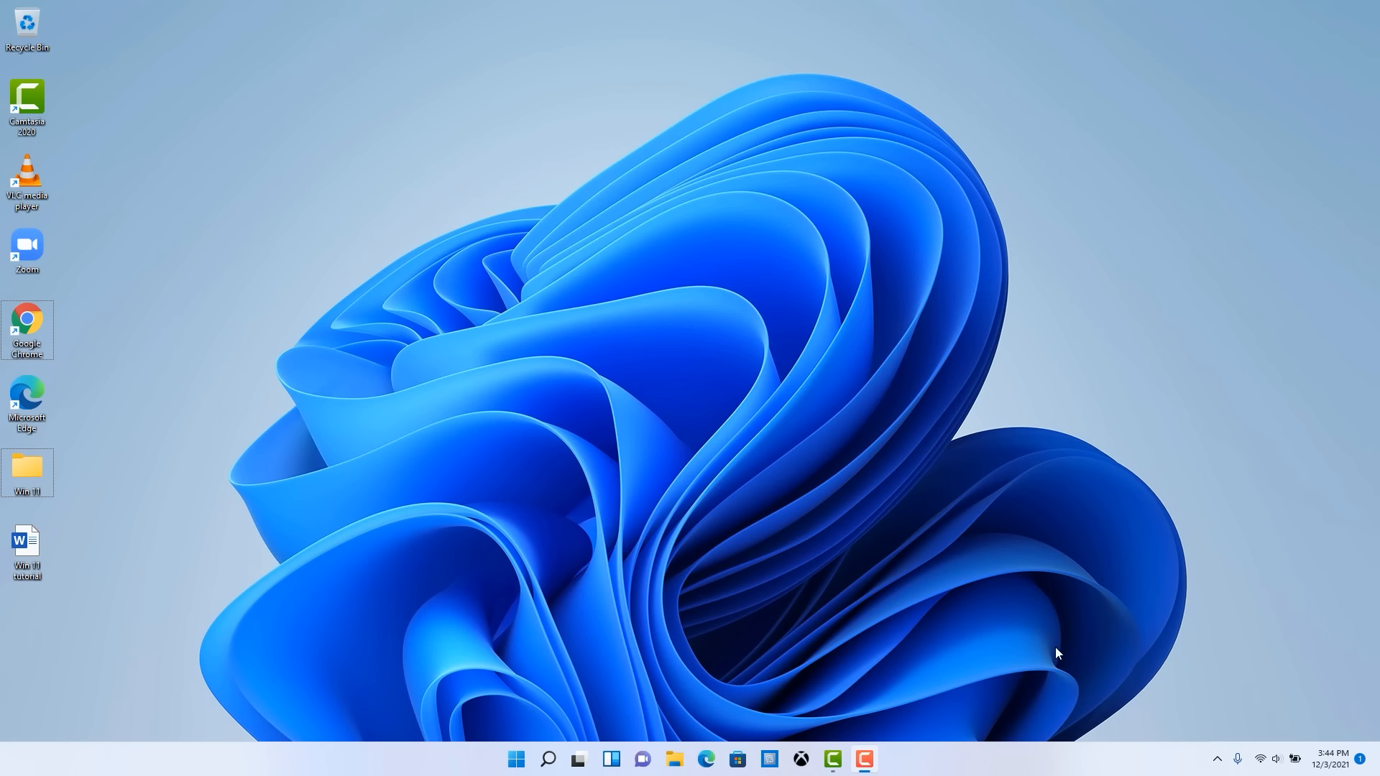
# Open the Start menu and examine its power options and the user account options, leaving them unused
pyautogui.moveTo(550, 761)
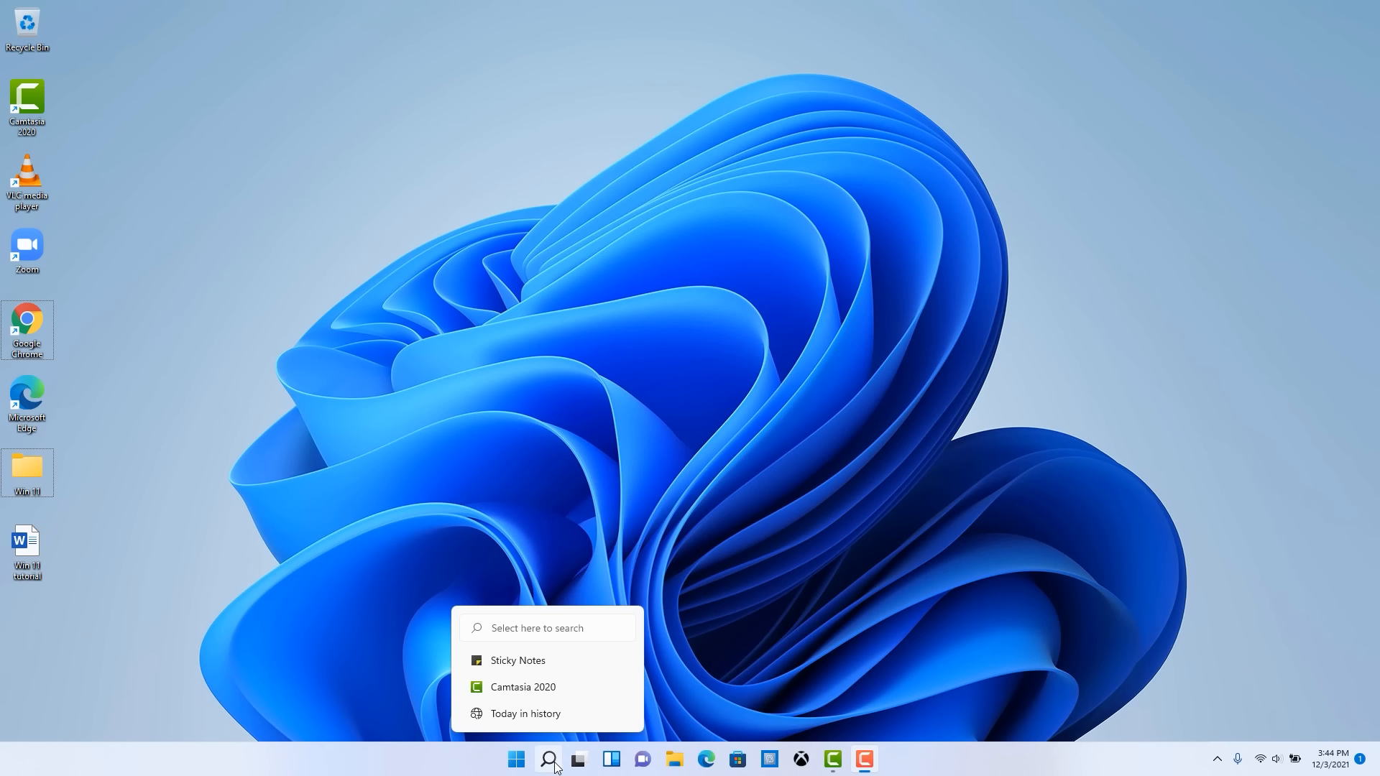
pyautogui.click(516, 760)
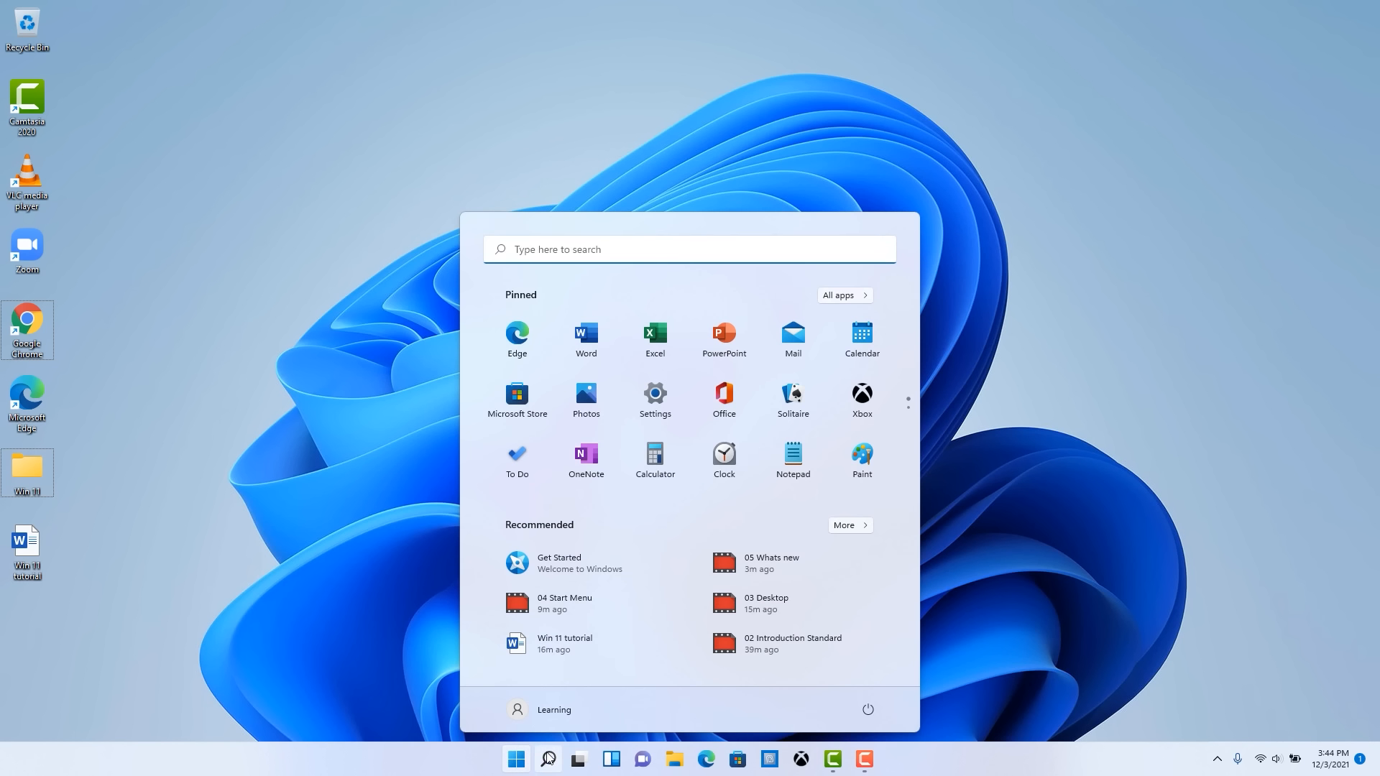
pyautogui.click(868, 710)
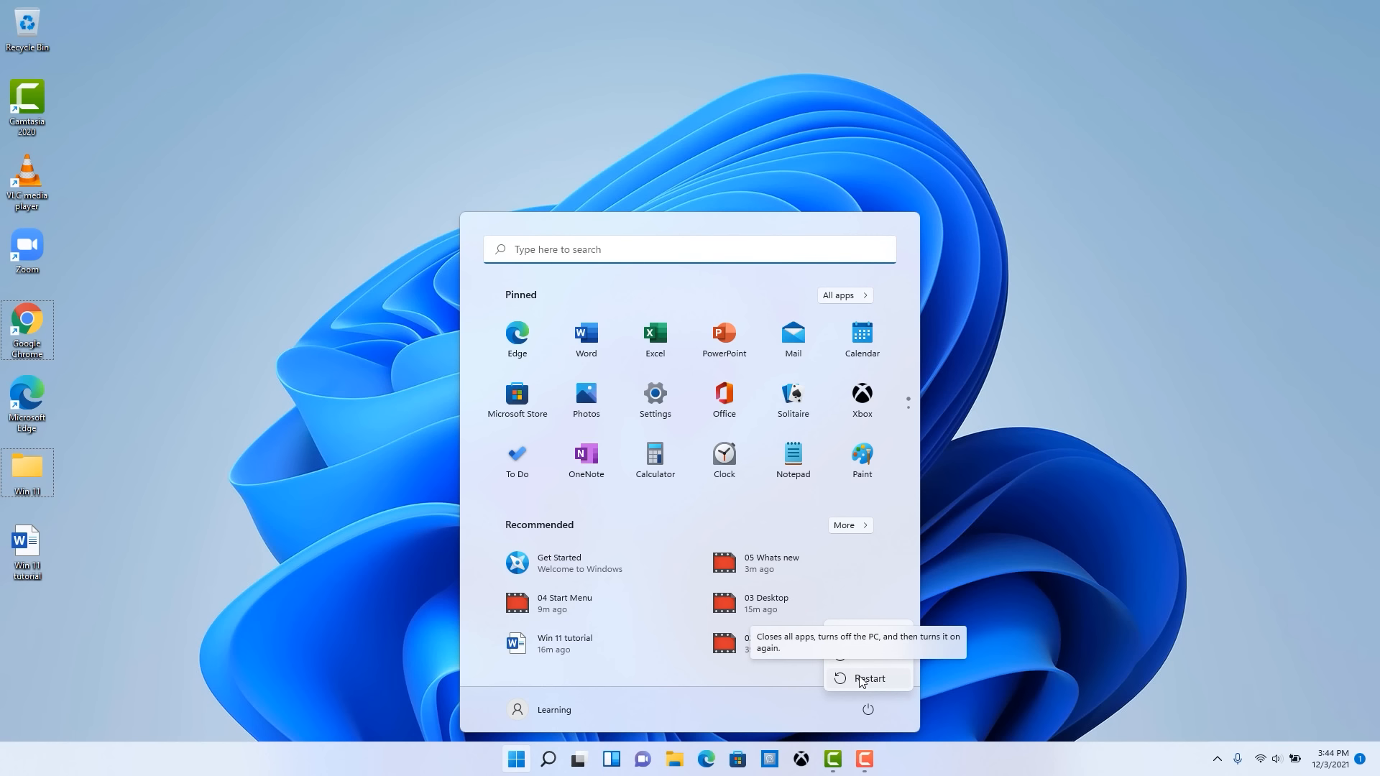
pyautogui.click(554, 712)
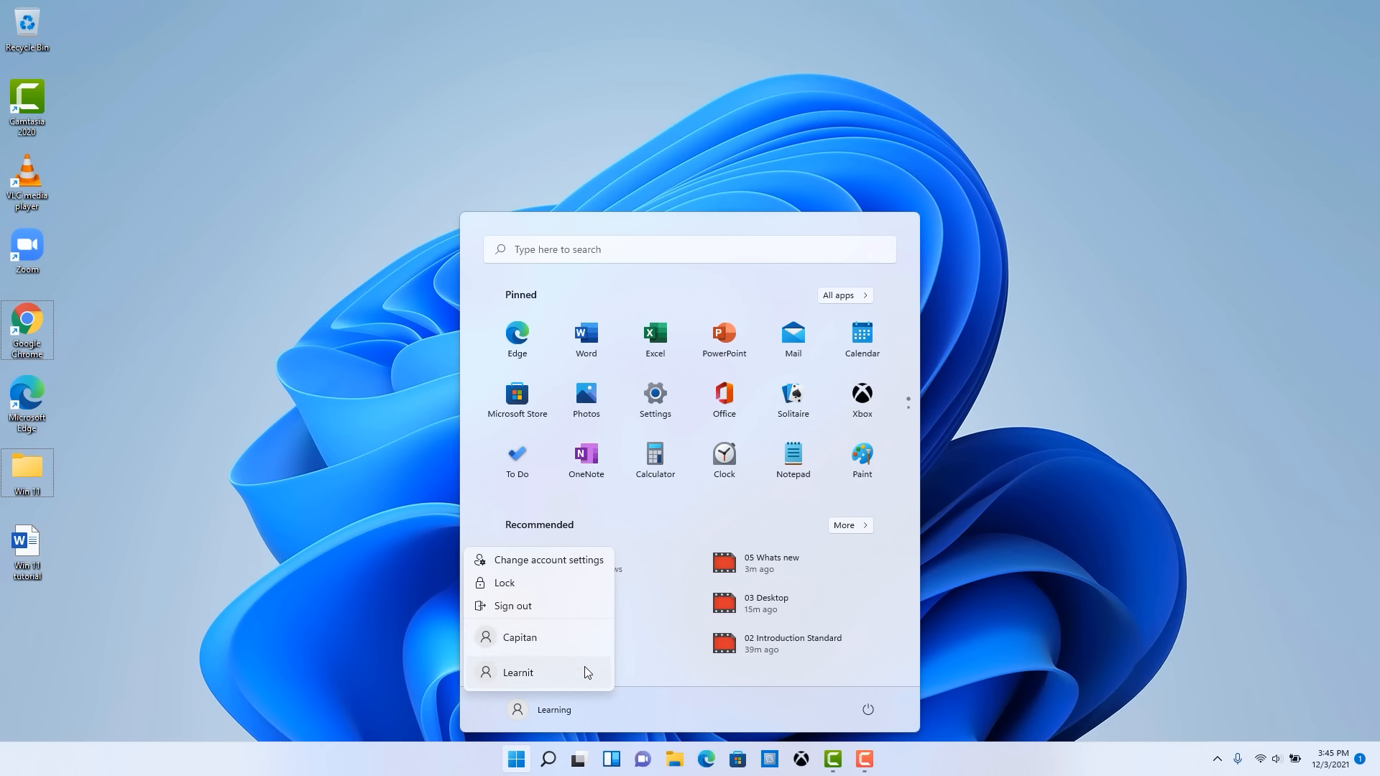
pyautogui.click(681, 700)
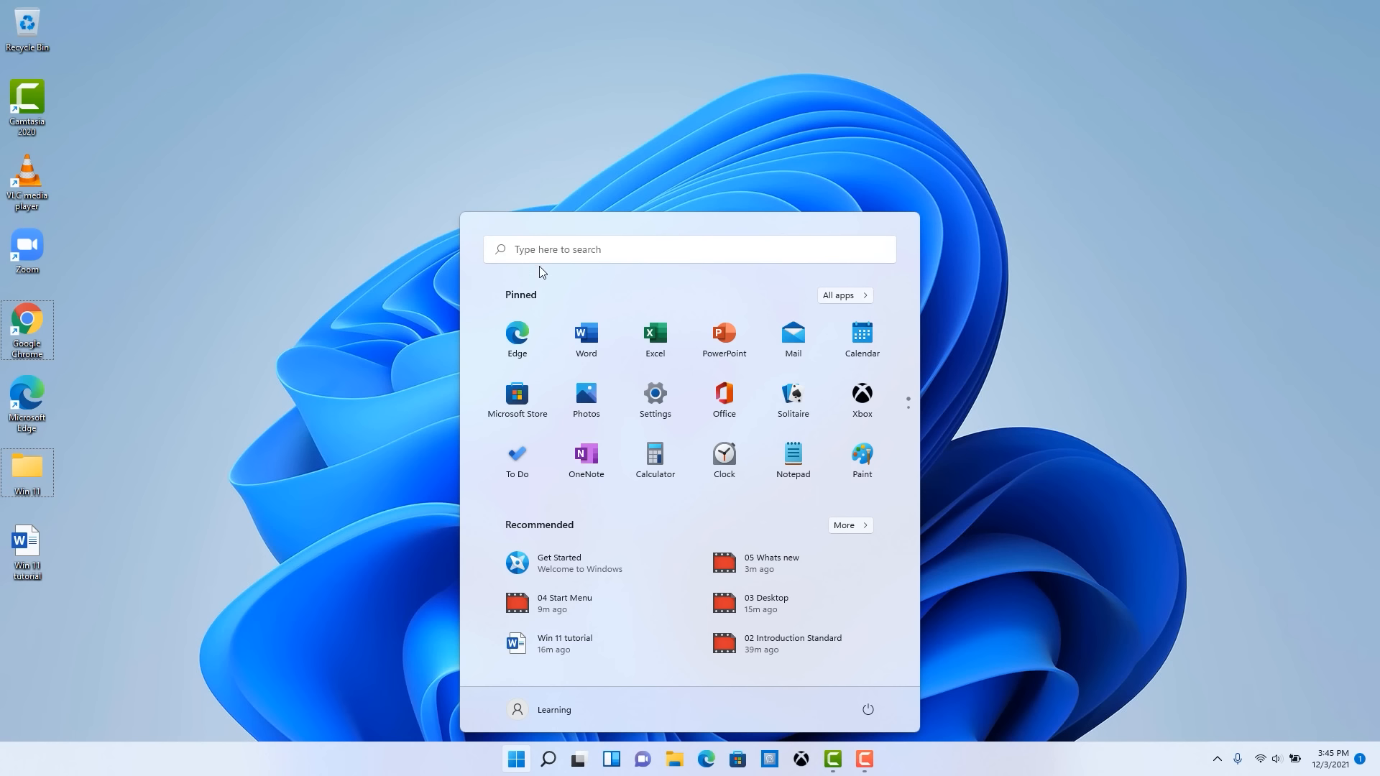
# Search Windows for "power", launch PowerPoint from the results and close it again
pyautogui.click(550, 760)
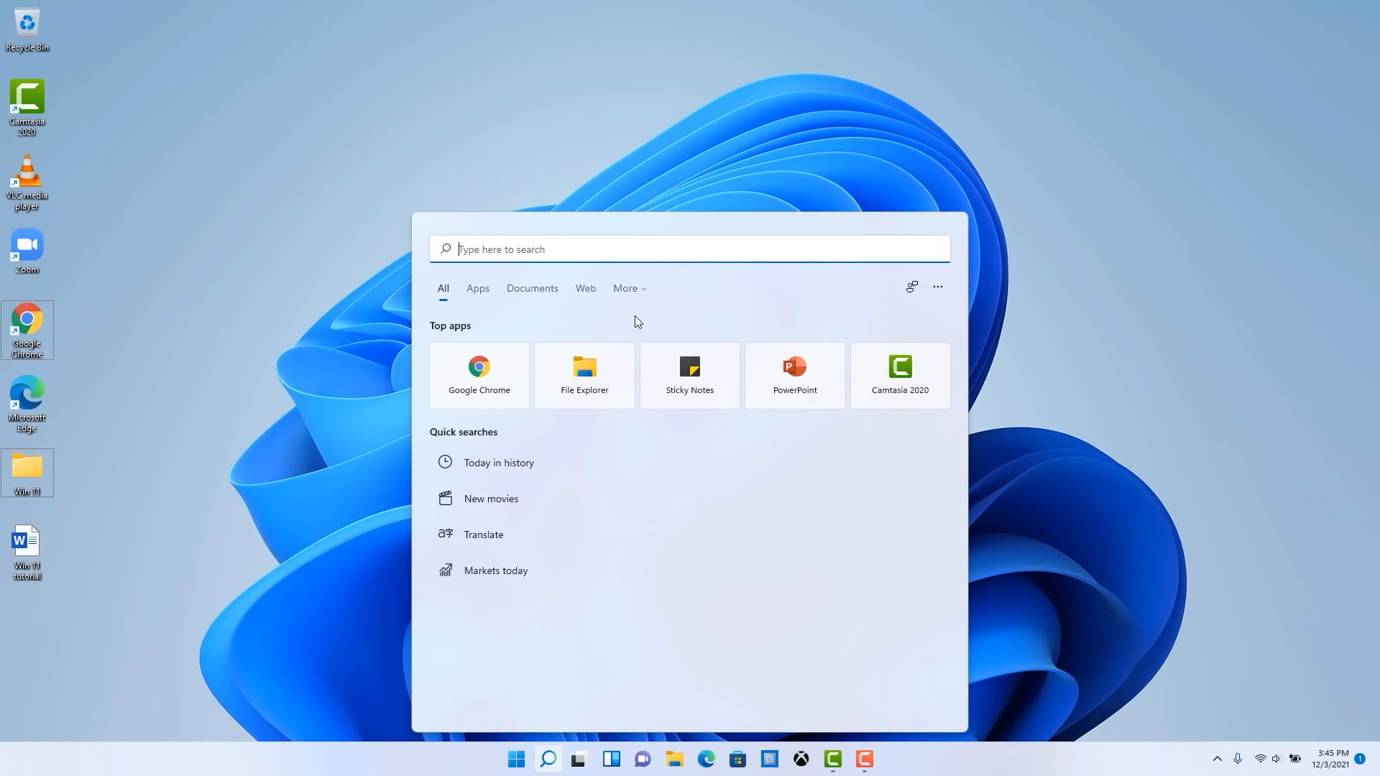
pyautogui.write('power')
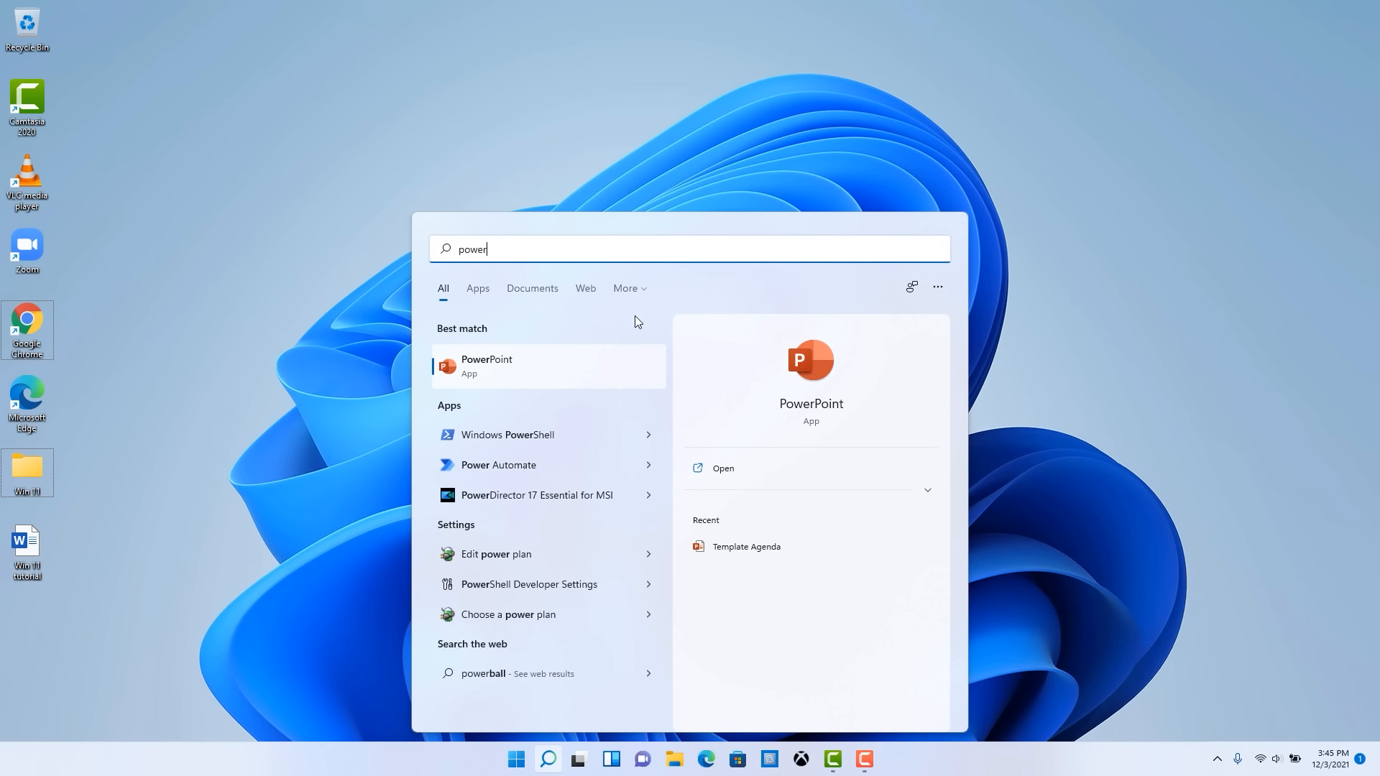
pyautogui.click(468, 370)
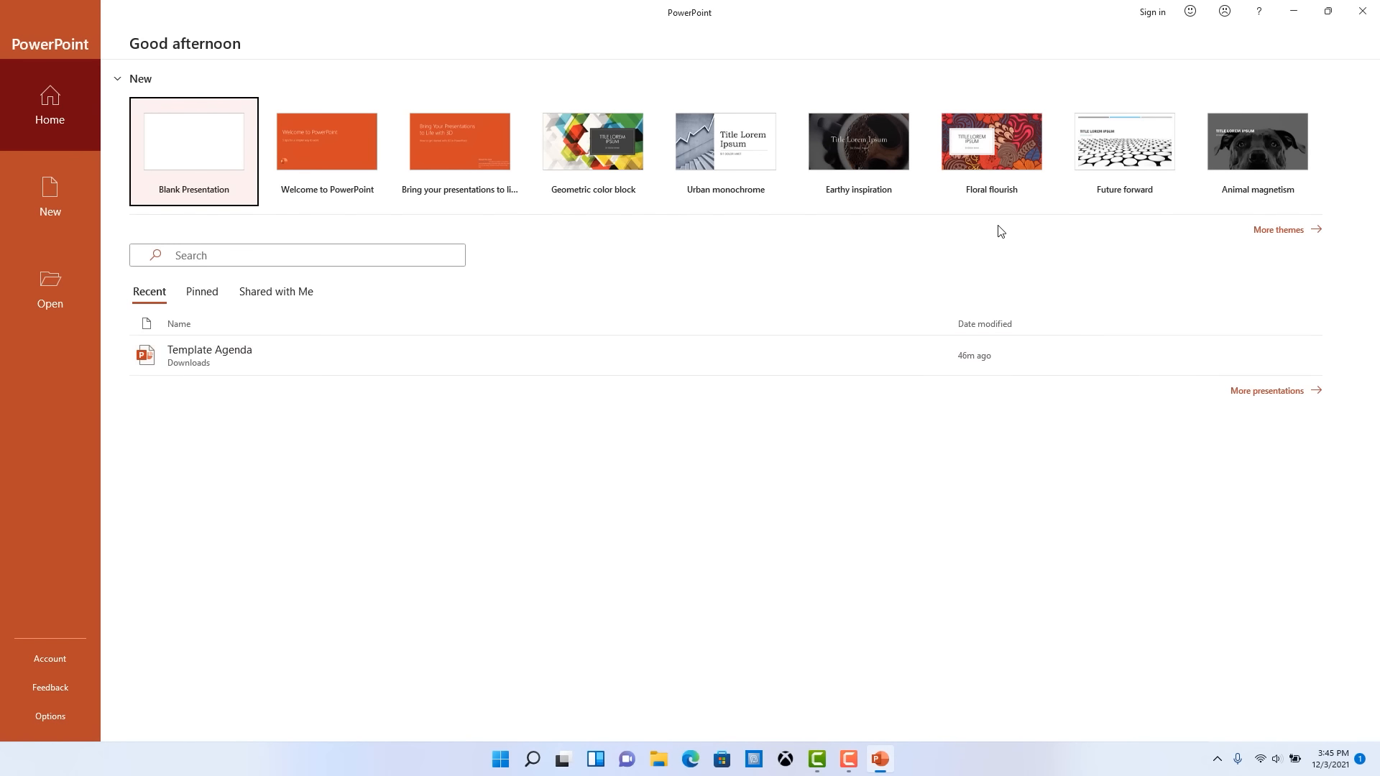
pyautogui.click(1363, 13)
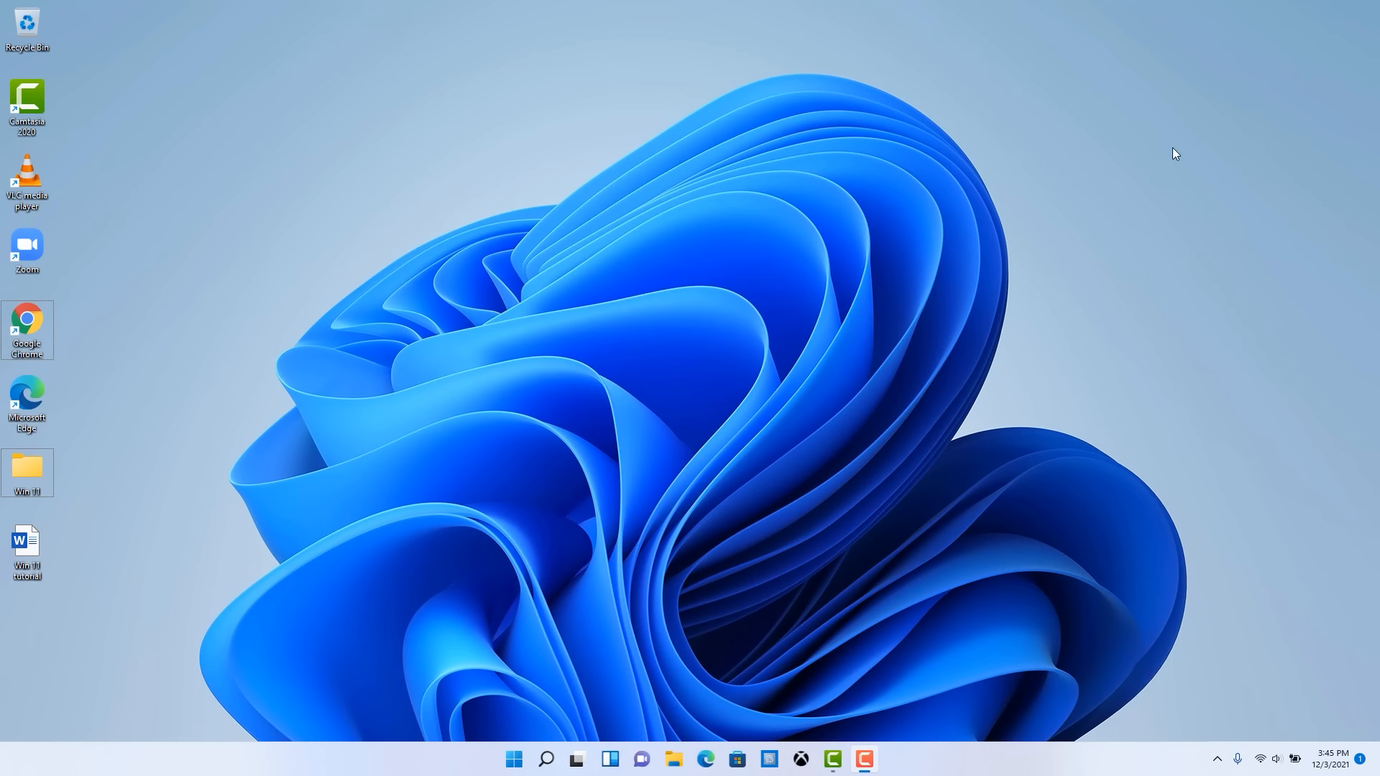
# Examine the Windows Search filters for apps, documents and web, plus the additional categories such as folders, music and photos
pyautogui.click(548, 759)
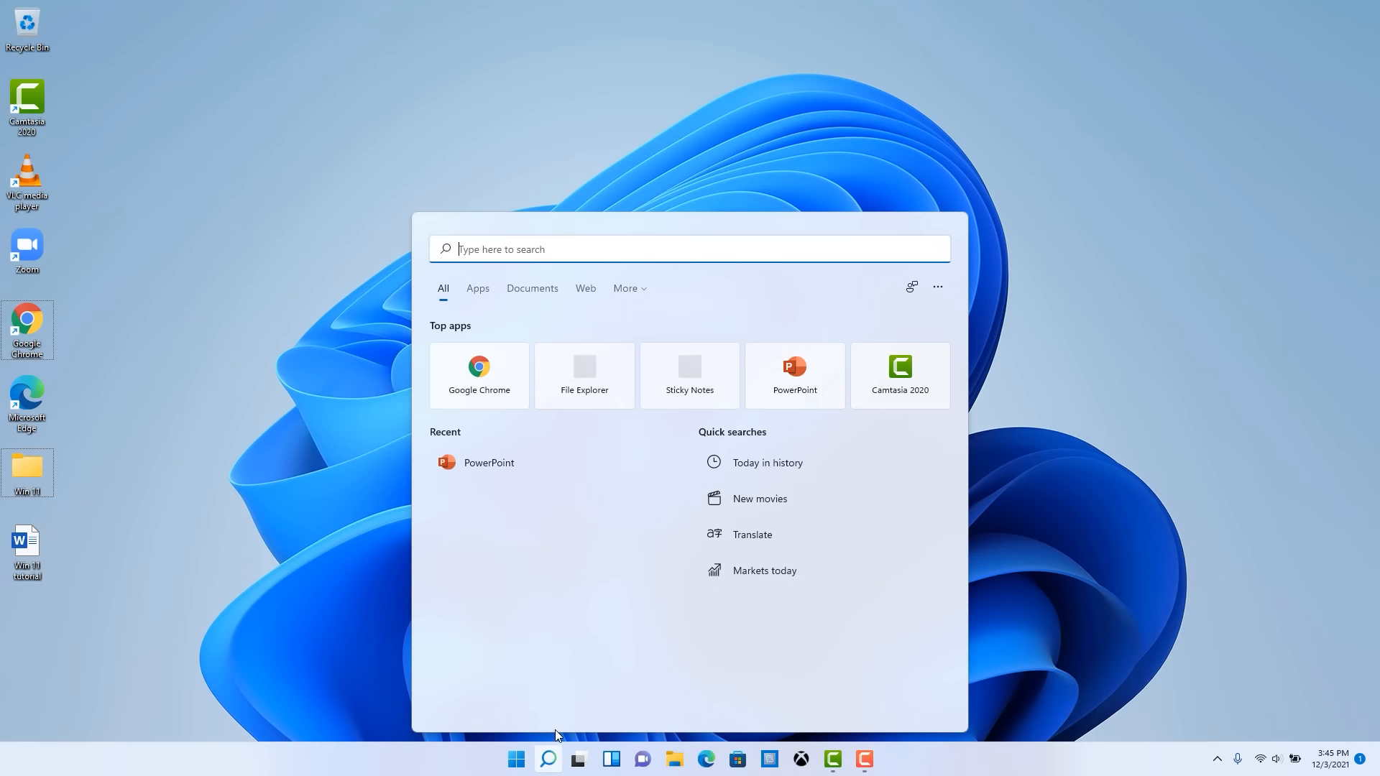
pyautogui.click(478, 289)
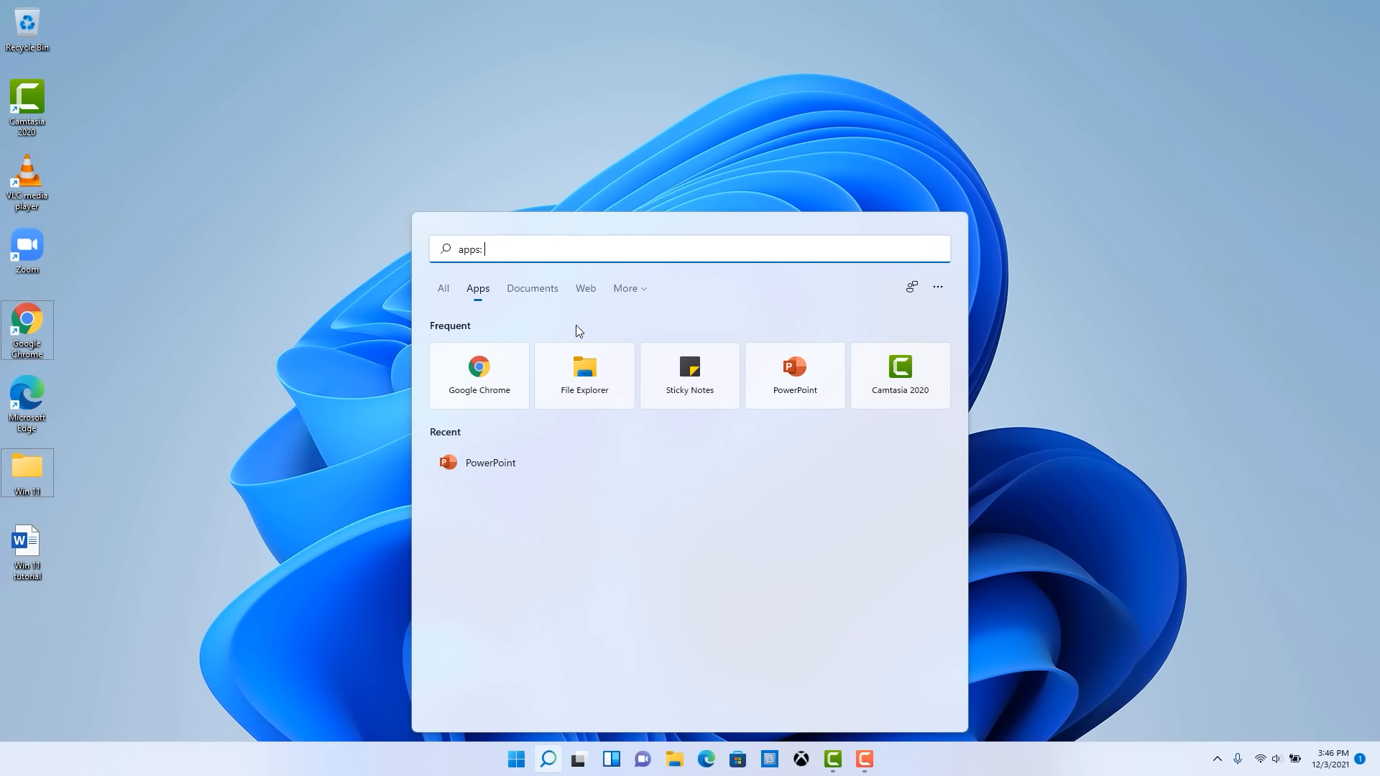
pyautogui.click(533, 289)
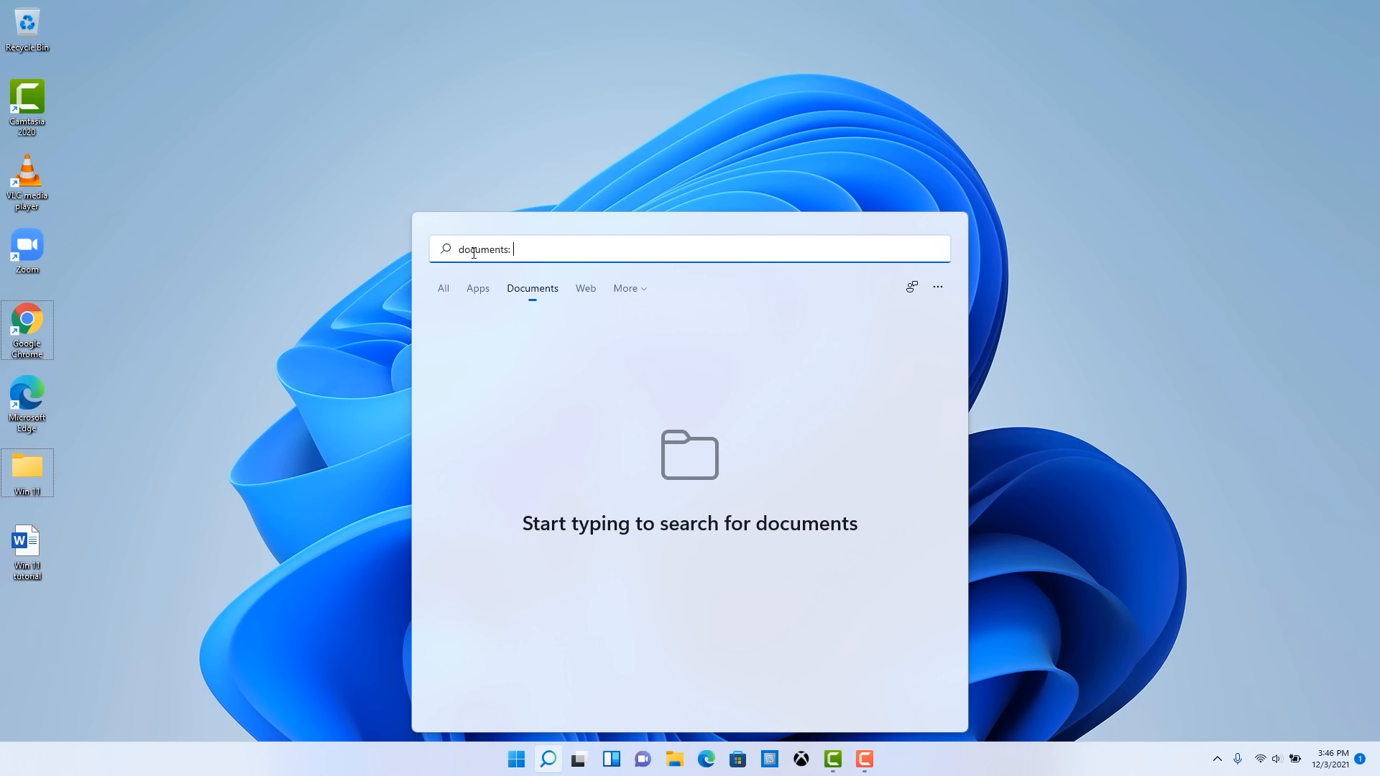
pyautogui.click(577, 287)
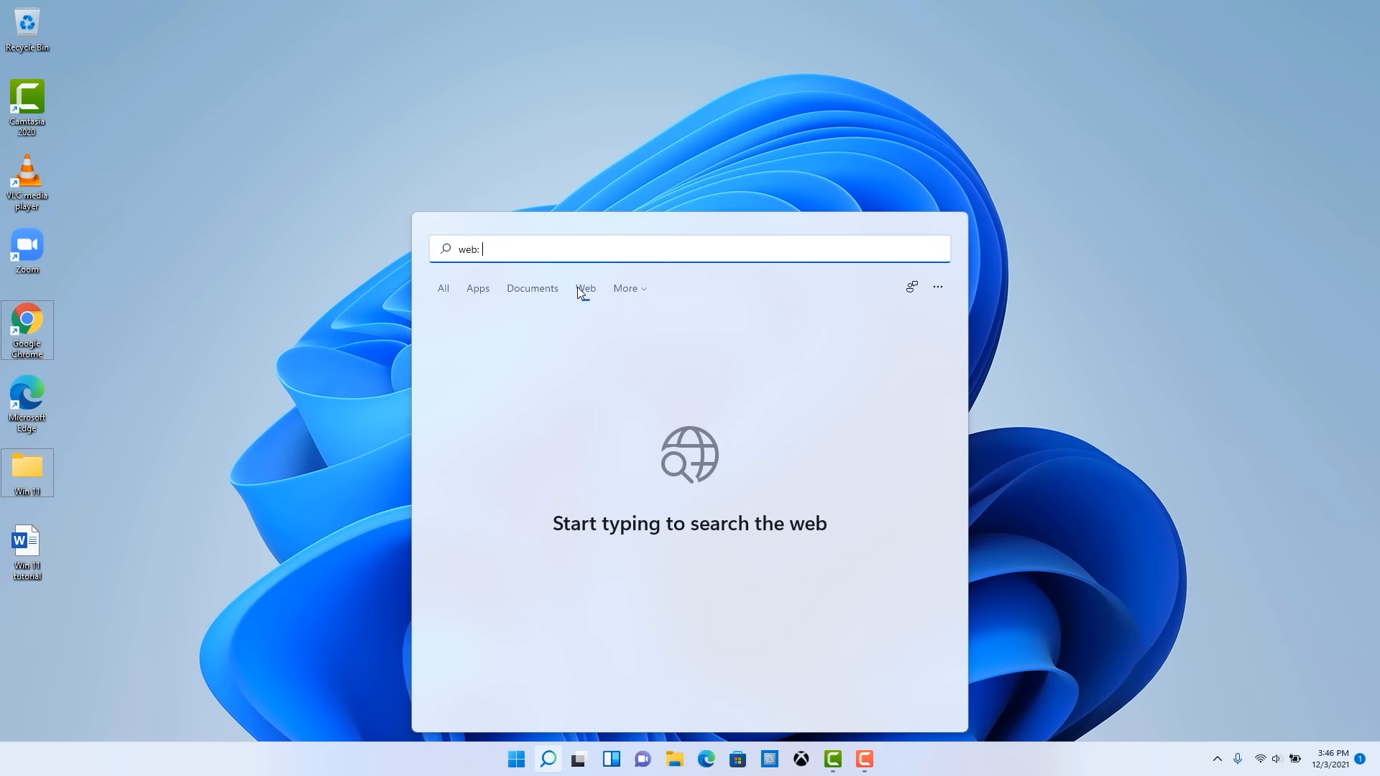
pyautogui.click(640, 290)
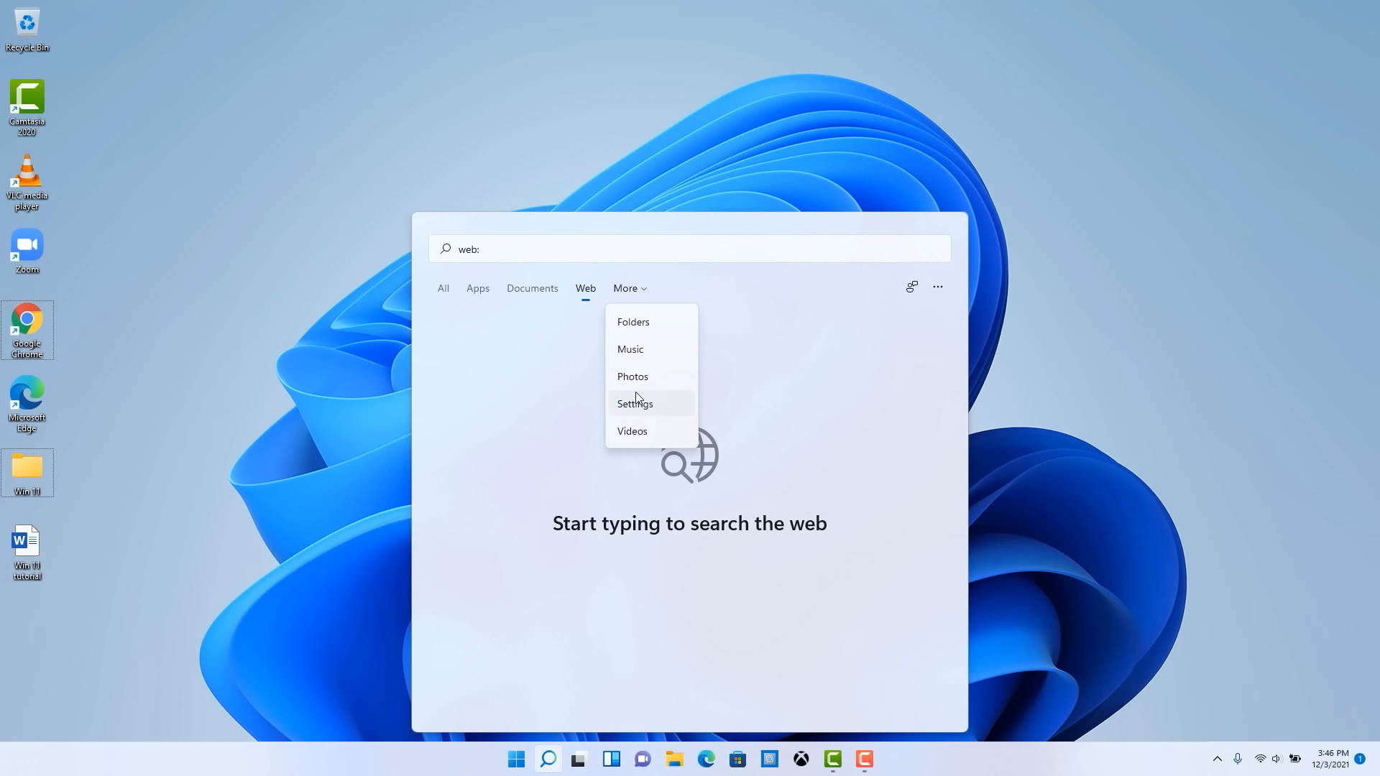
pyautogui.click(900, 334)
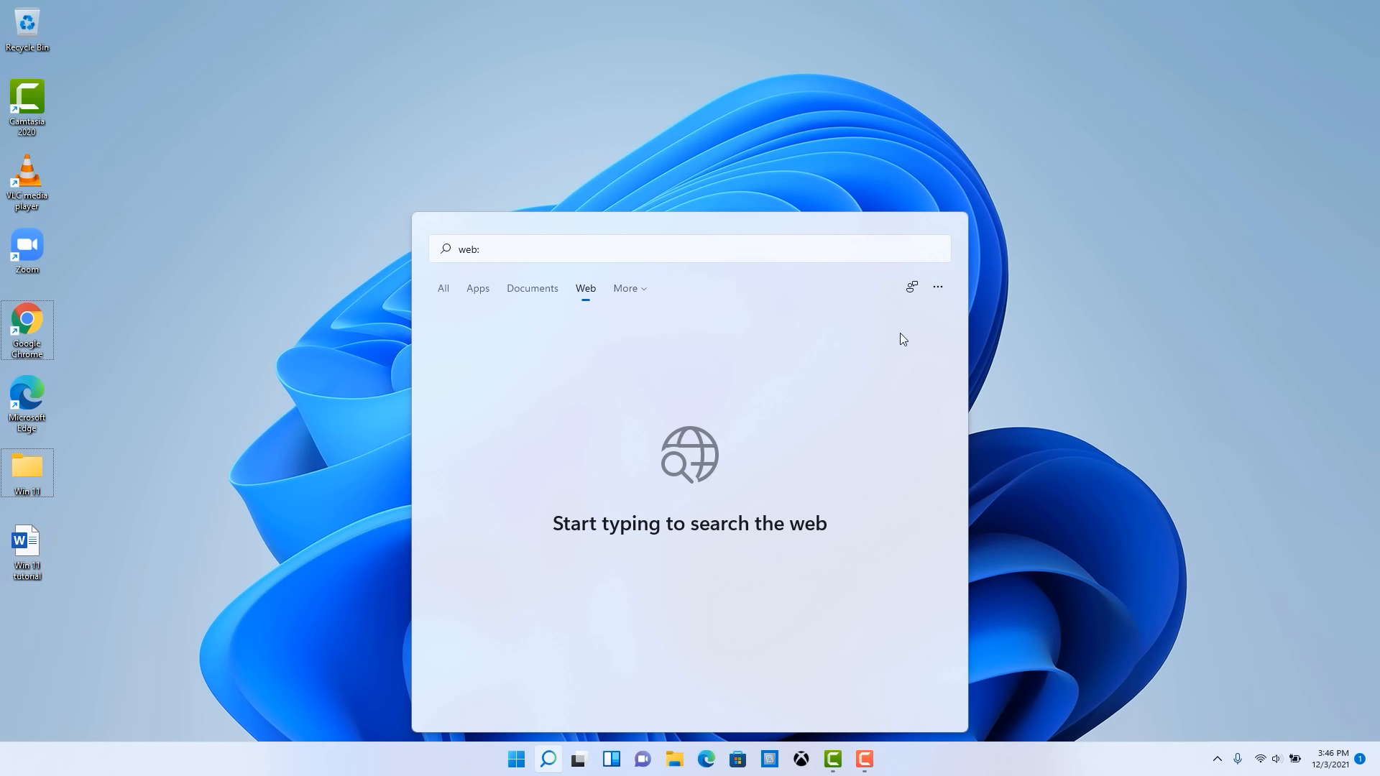
# Open the search settings from the Search window's options and examine the SafeSearch choices
pyautogui.click(937, 290)
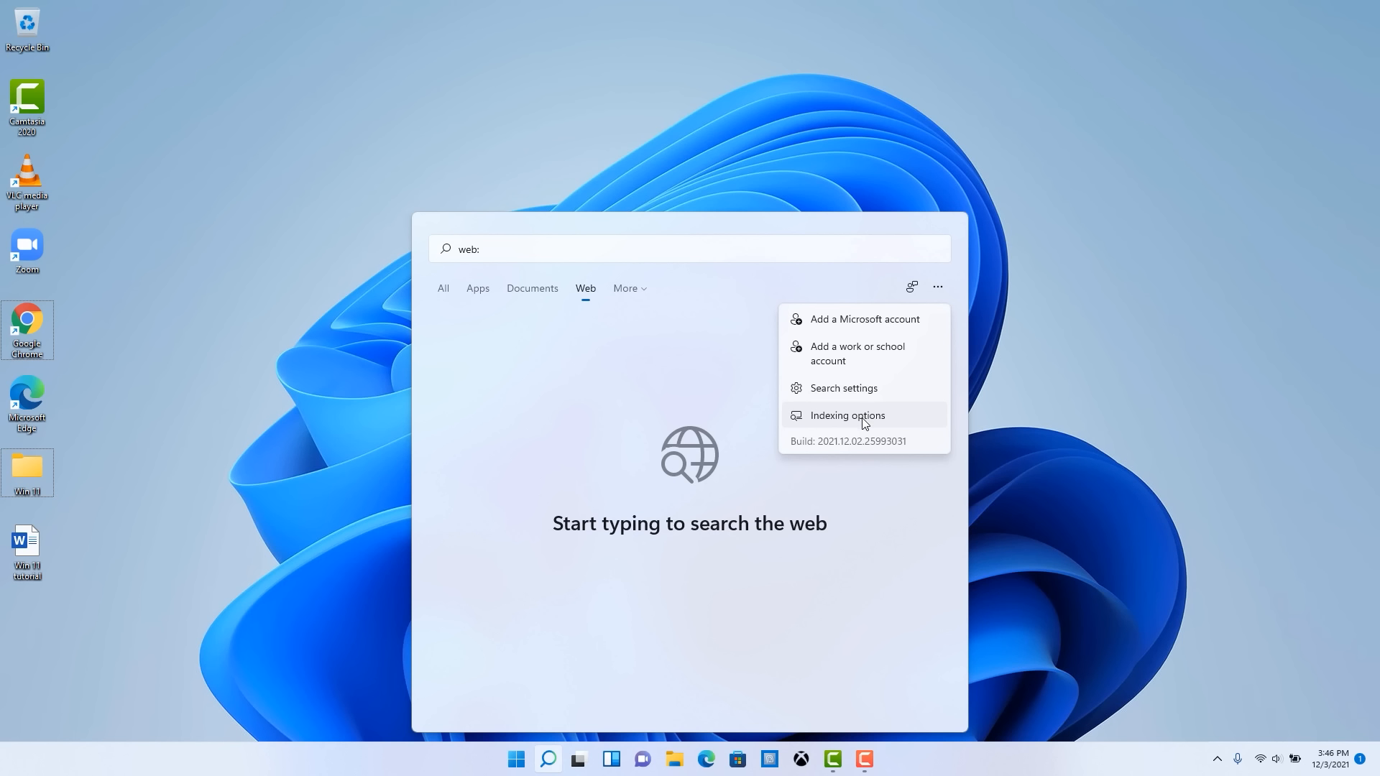
pyautogui.click(855, 388)
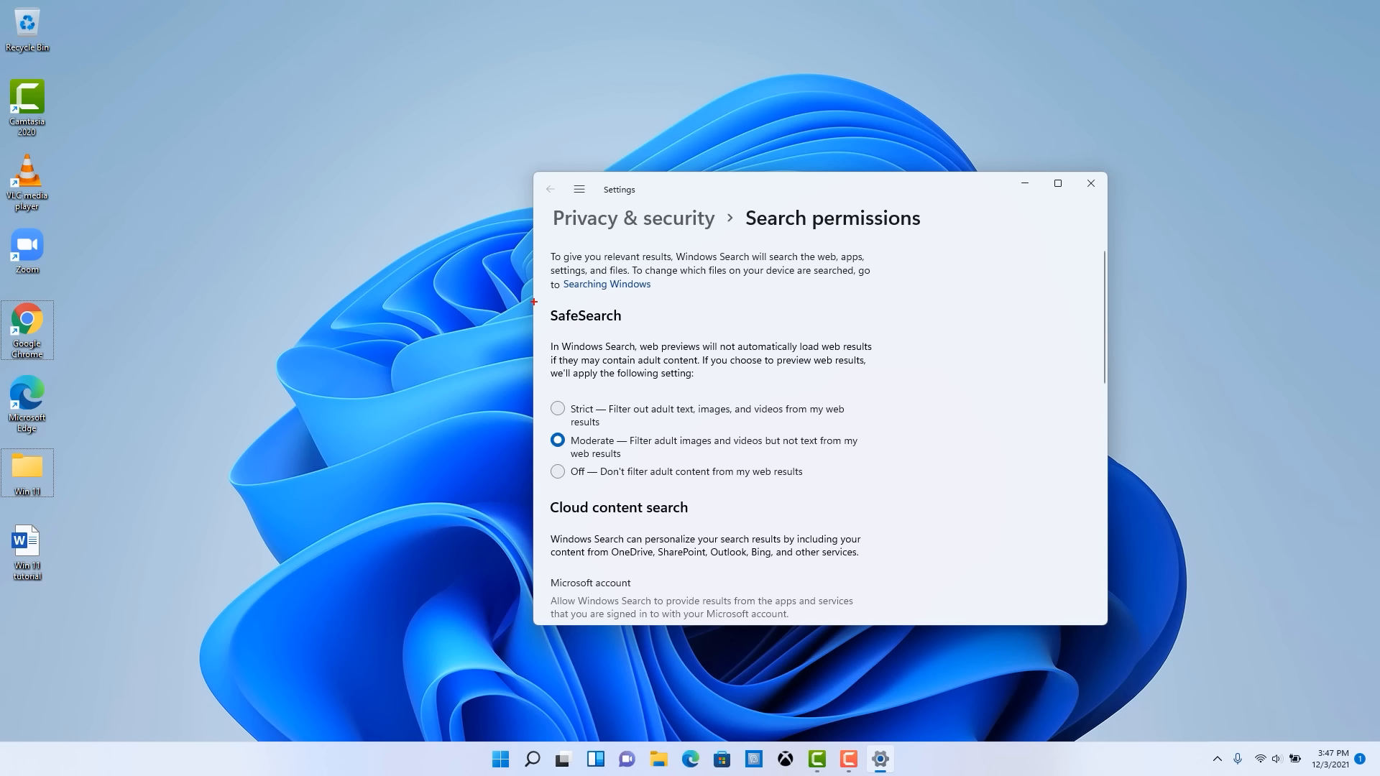
pyautogui.moveTo(534, 302); pyautogui.dragTo(665, 337)
pyautogui.moveTo(531, 422); pyautogui.dragTo(898, 463)
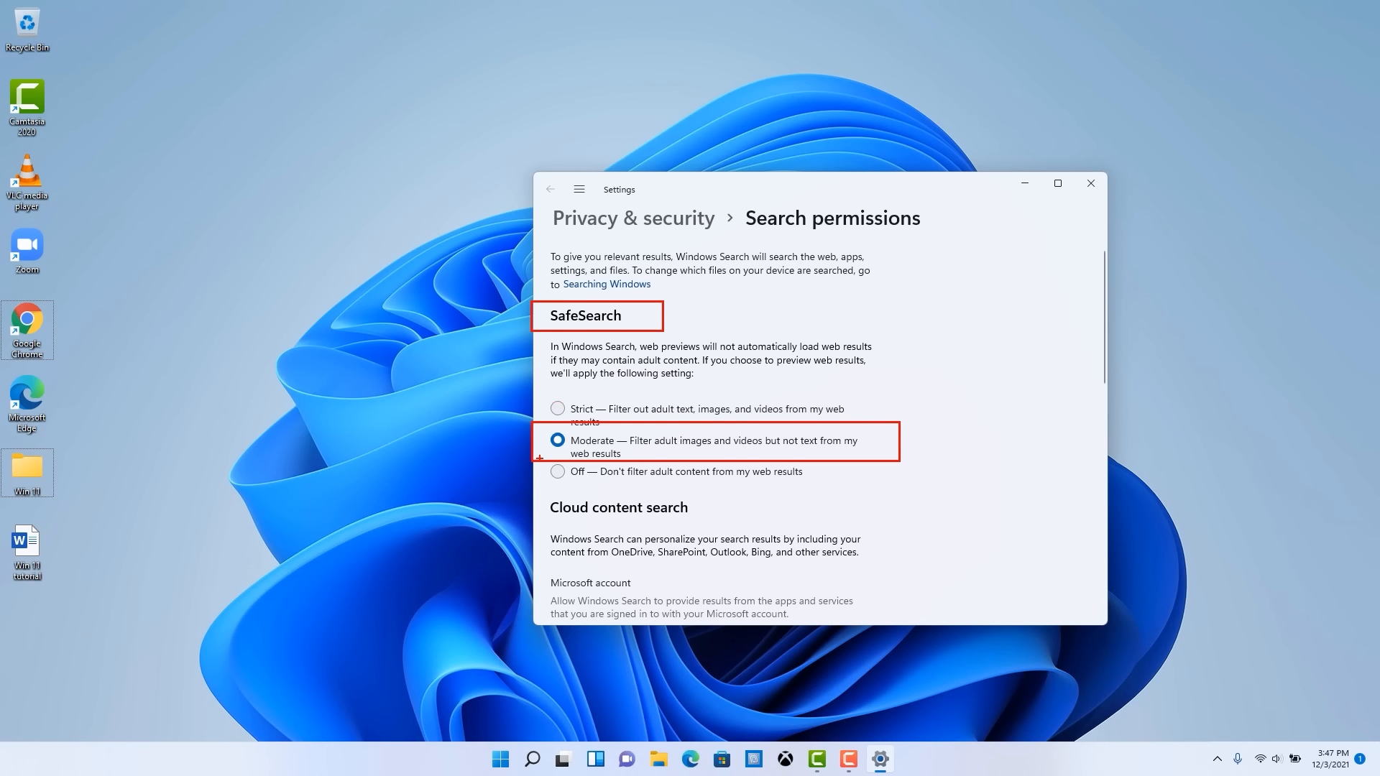
pyautogui.press('Escape')
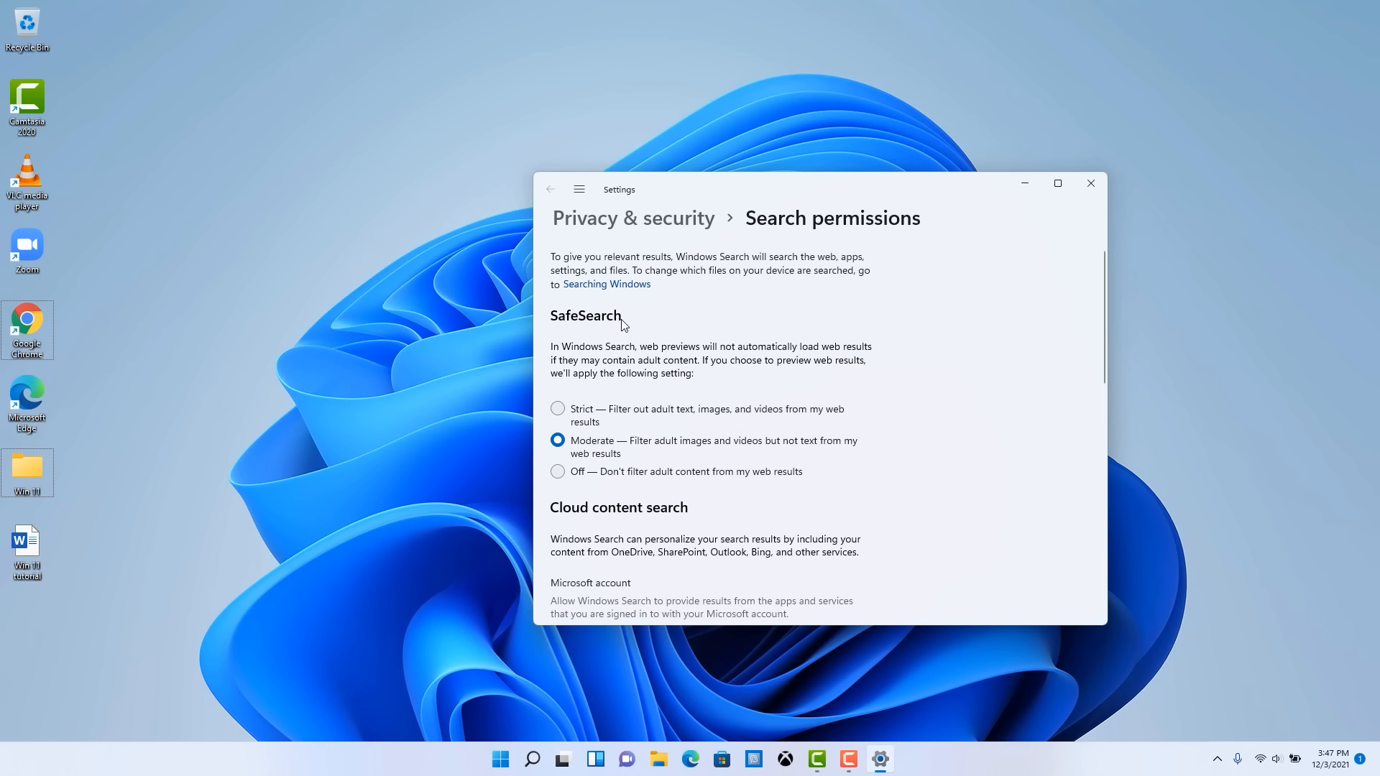
# Examine the cloud content search, search history and privacy resources sections of Search permissions, then return to the page's beginning
pyautogui.scroll(-1, 756, 416)
pyautogui.scroll(-2, 756, 418)
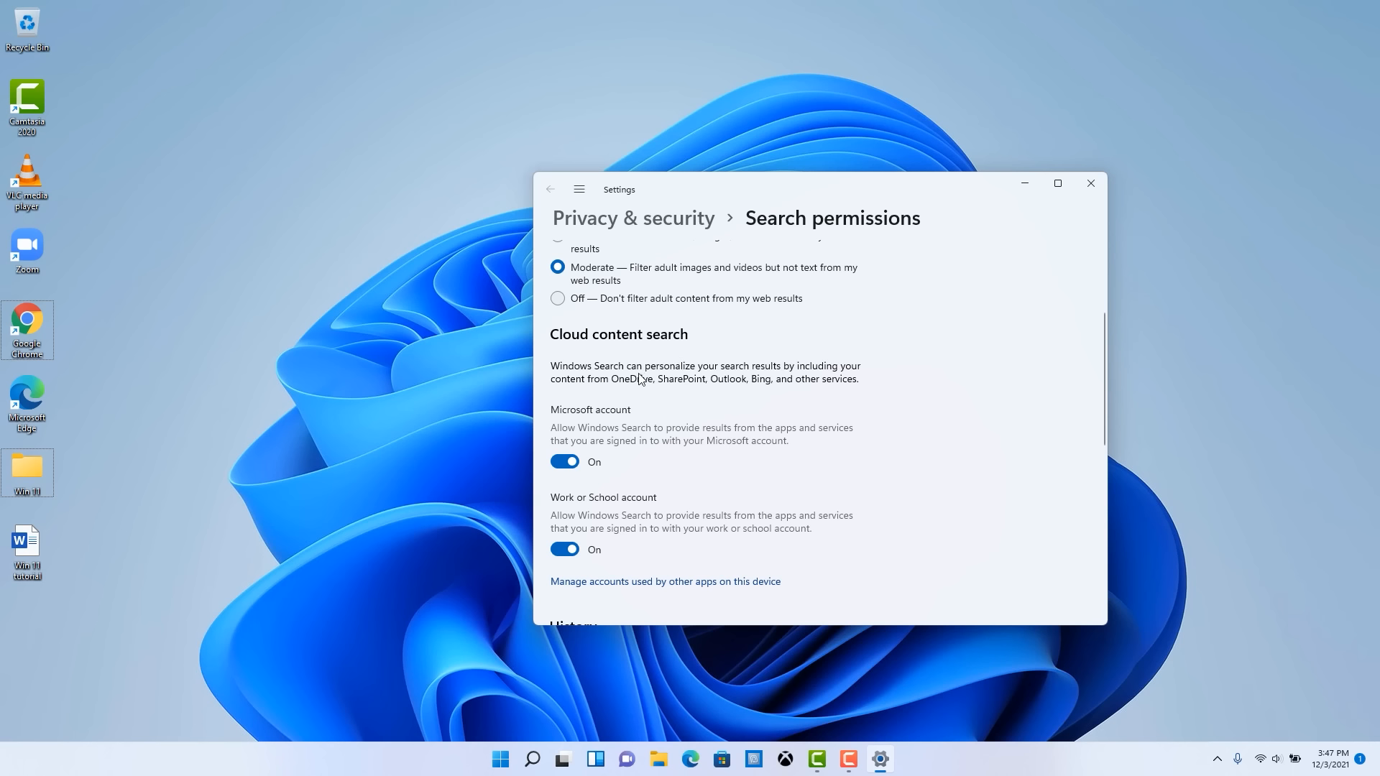
pyautogui.scroll(-1, 792, 373)
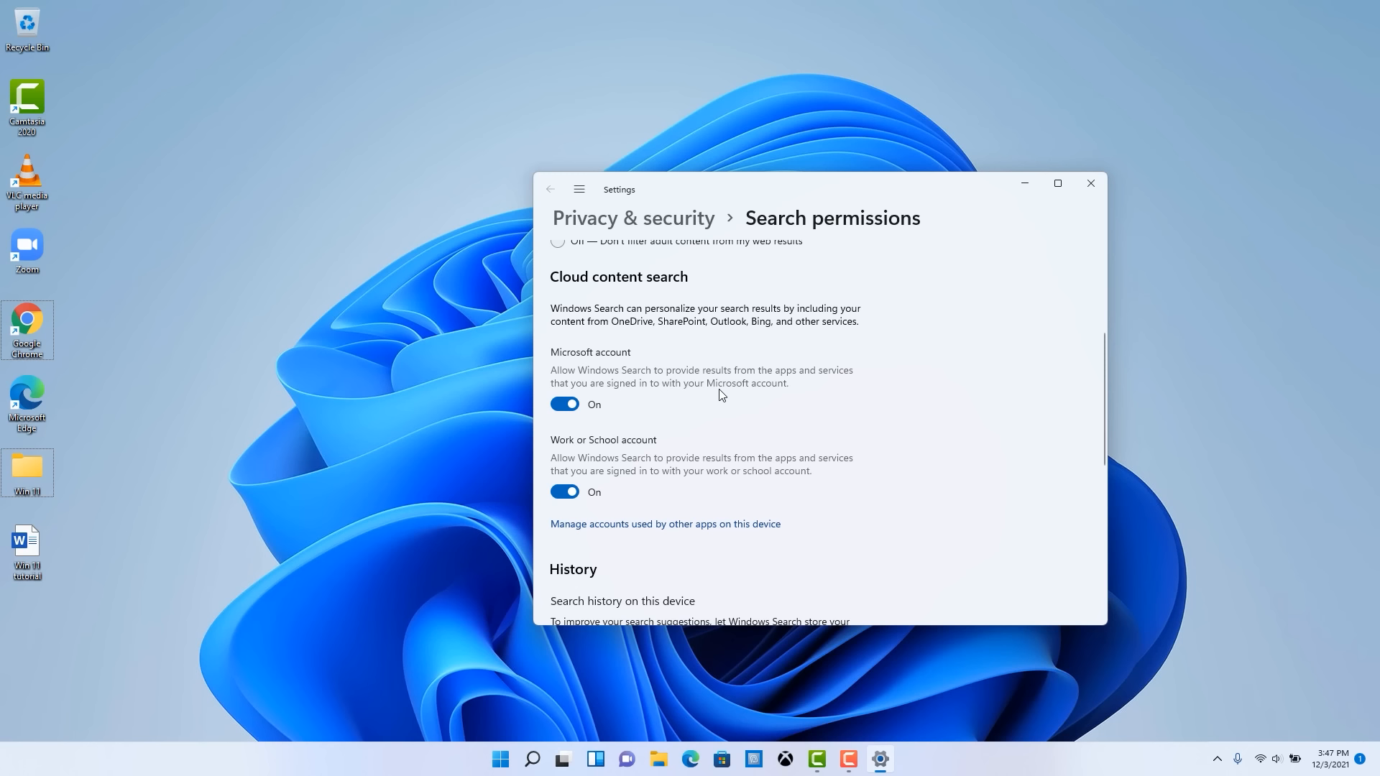
pyautogui.scroll(-3, 758, 392)
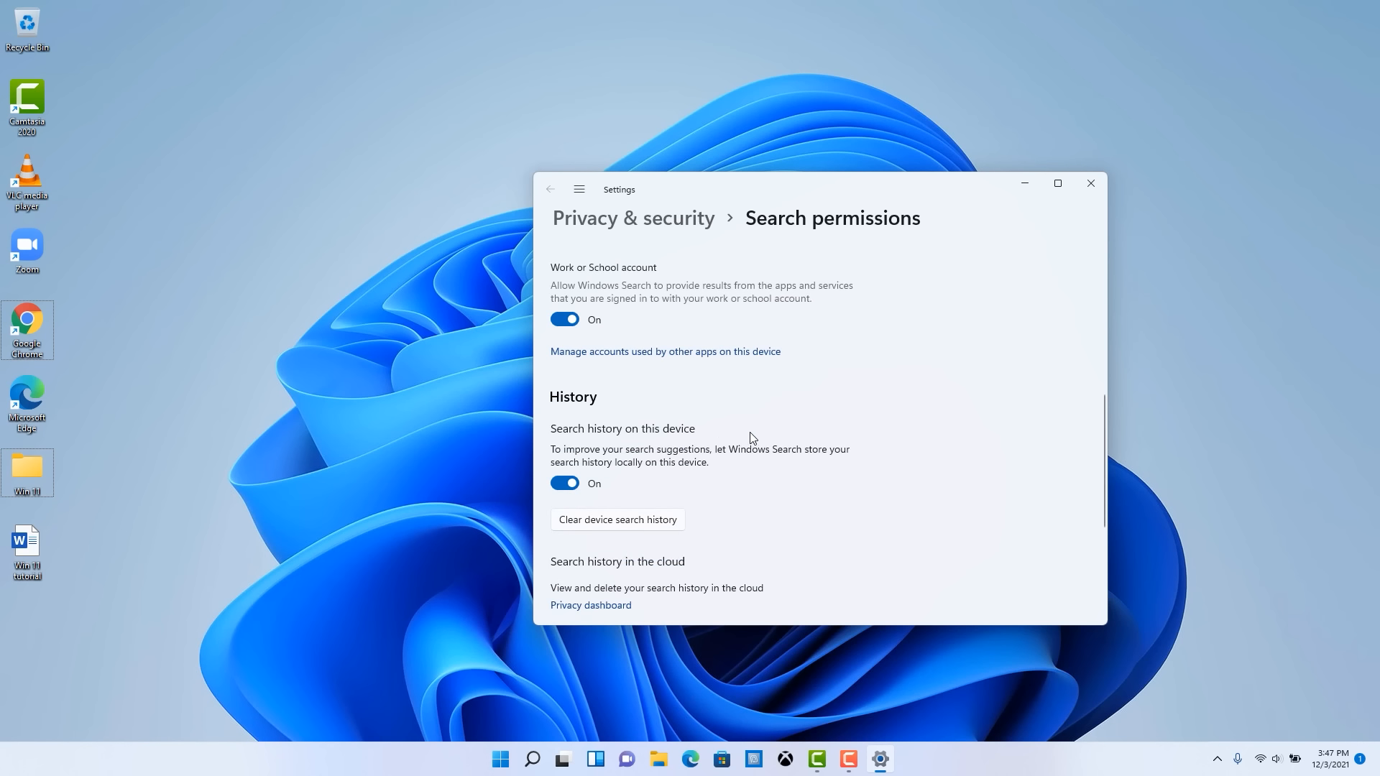
pyautogui.scroll(-2, 748, 433)
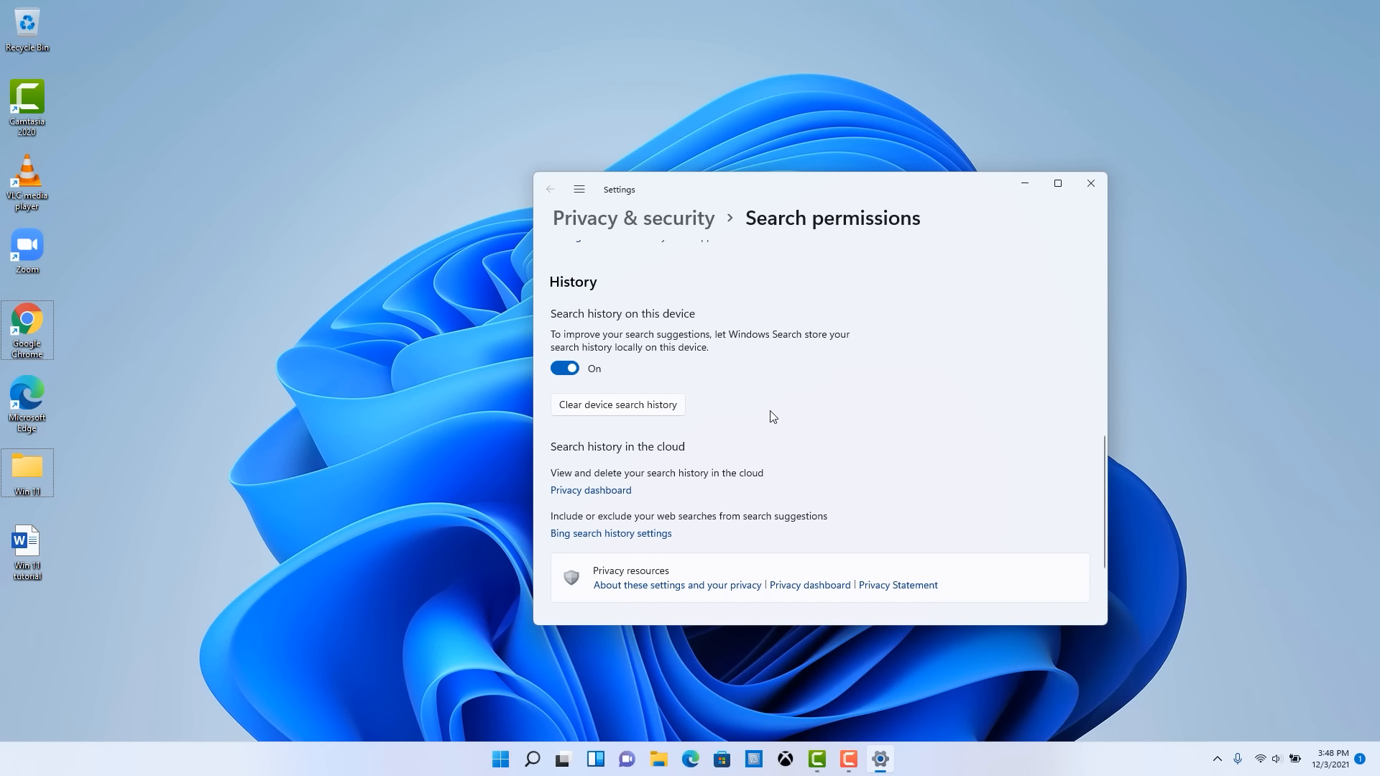
pyautogui.scroll(-3, 772, 417)
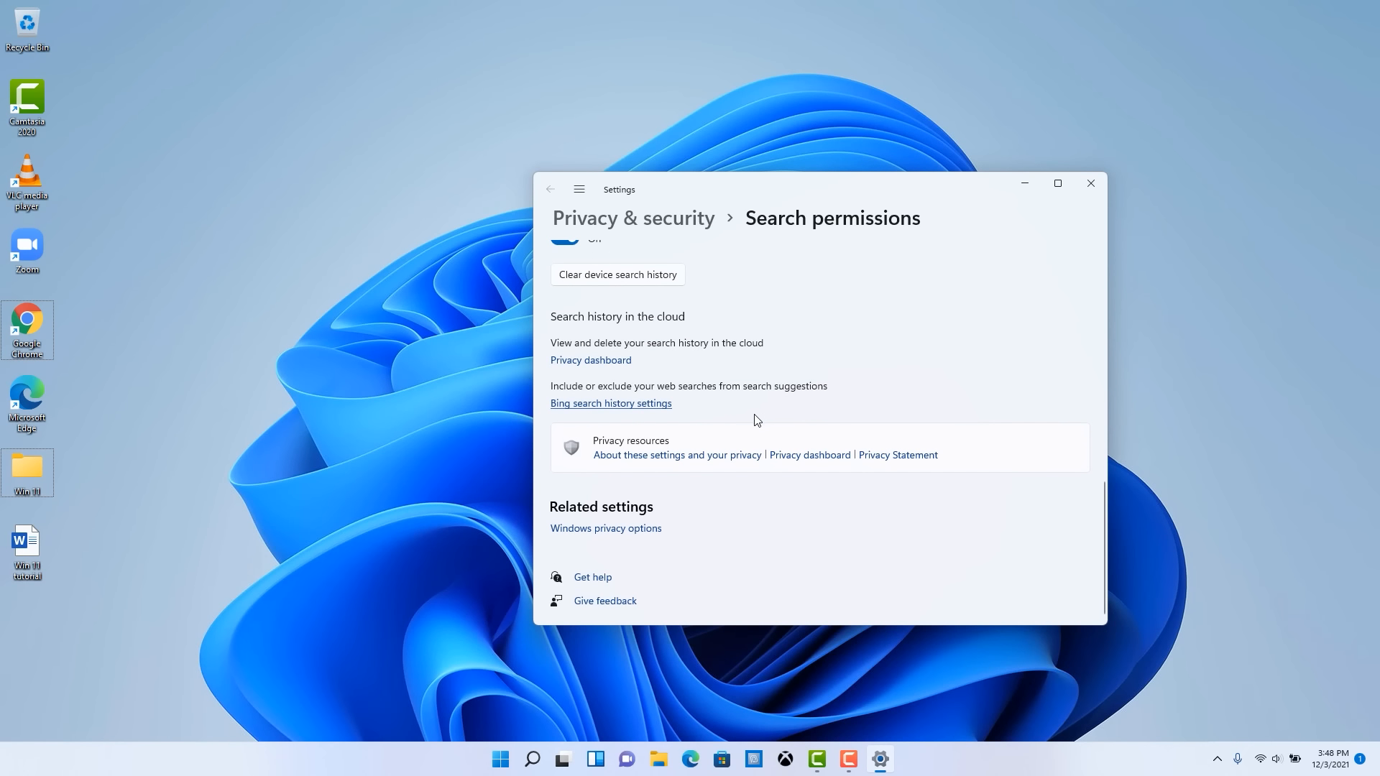
pyautogui.scroll(10, 754, 417)
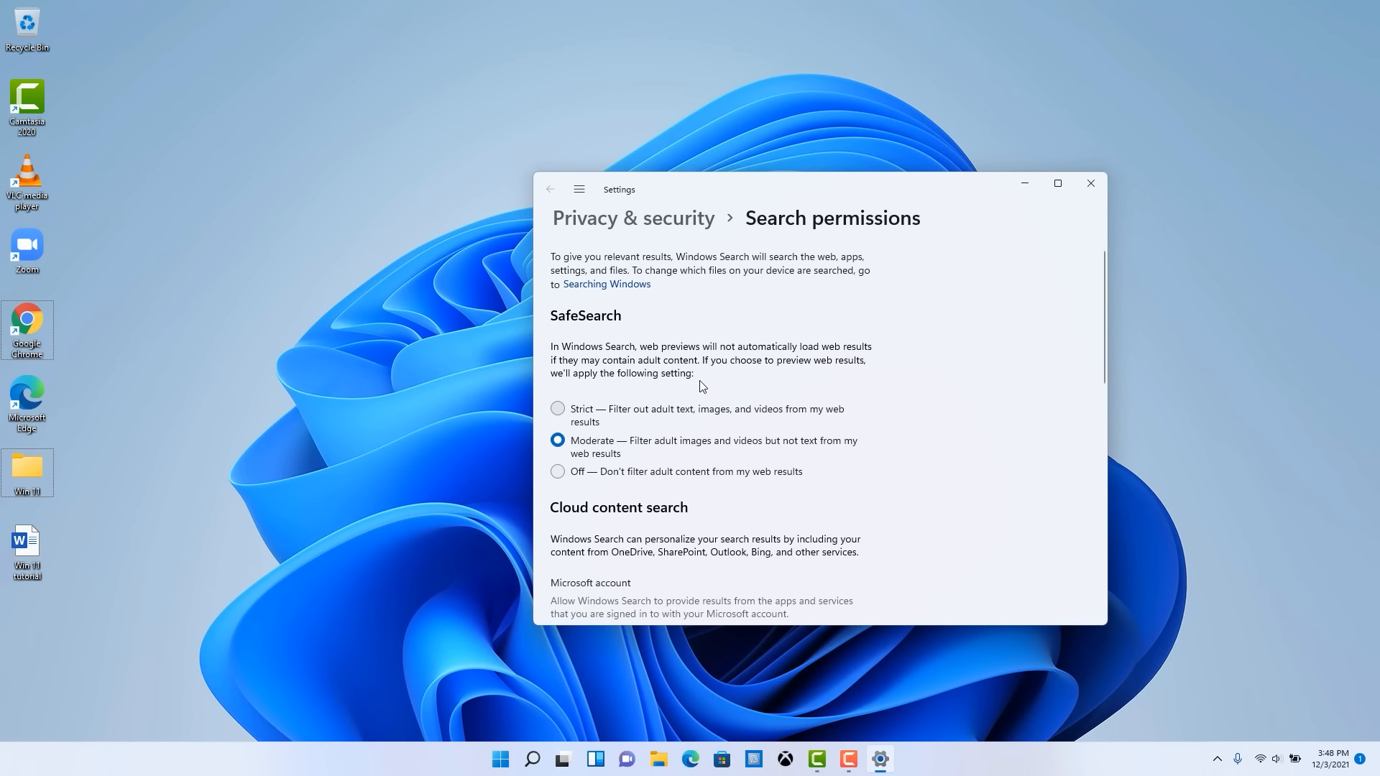
# Look through the Settings category list, return to Search permissions and close Settings
pyautogui.click(580, 191)
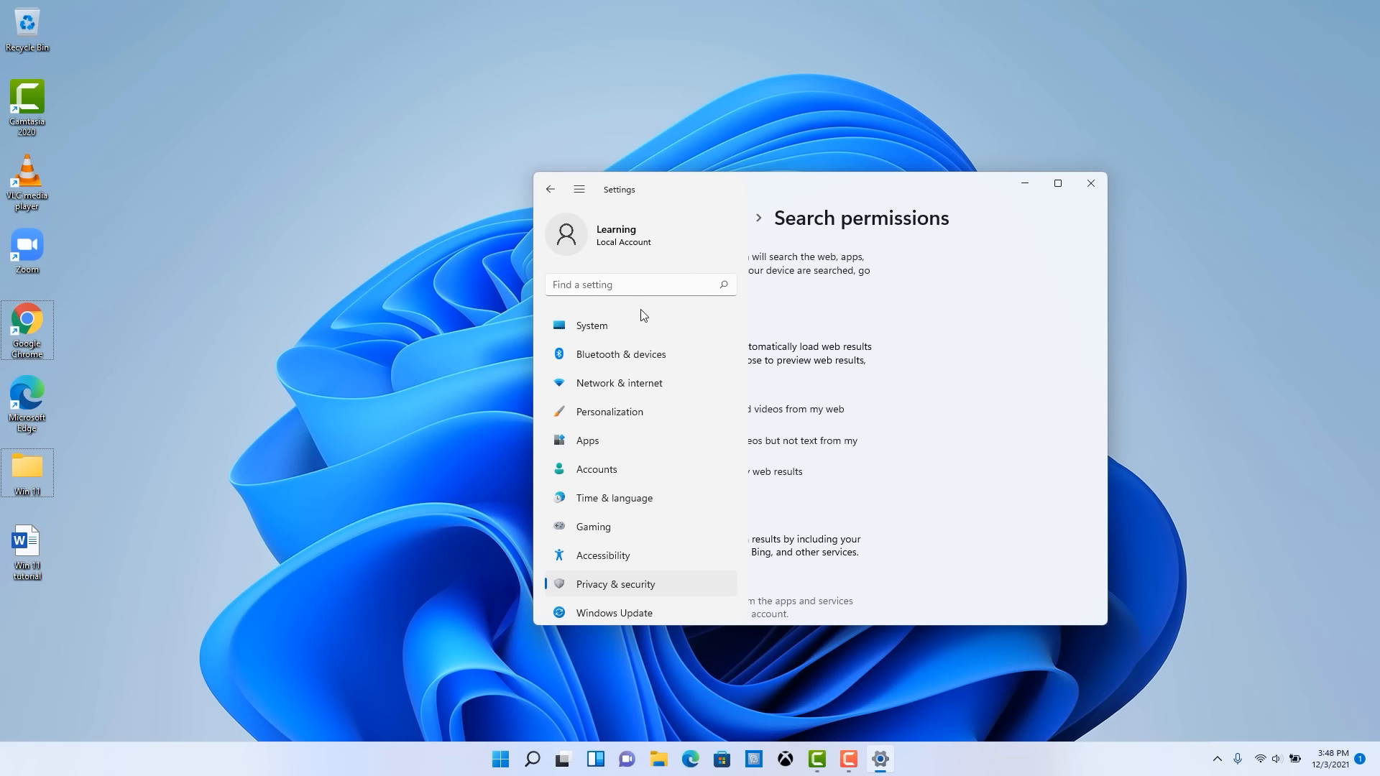
pyautogui.scroll(-1, 624, 424)
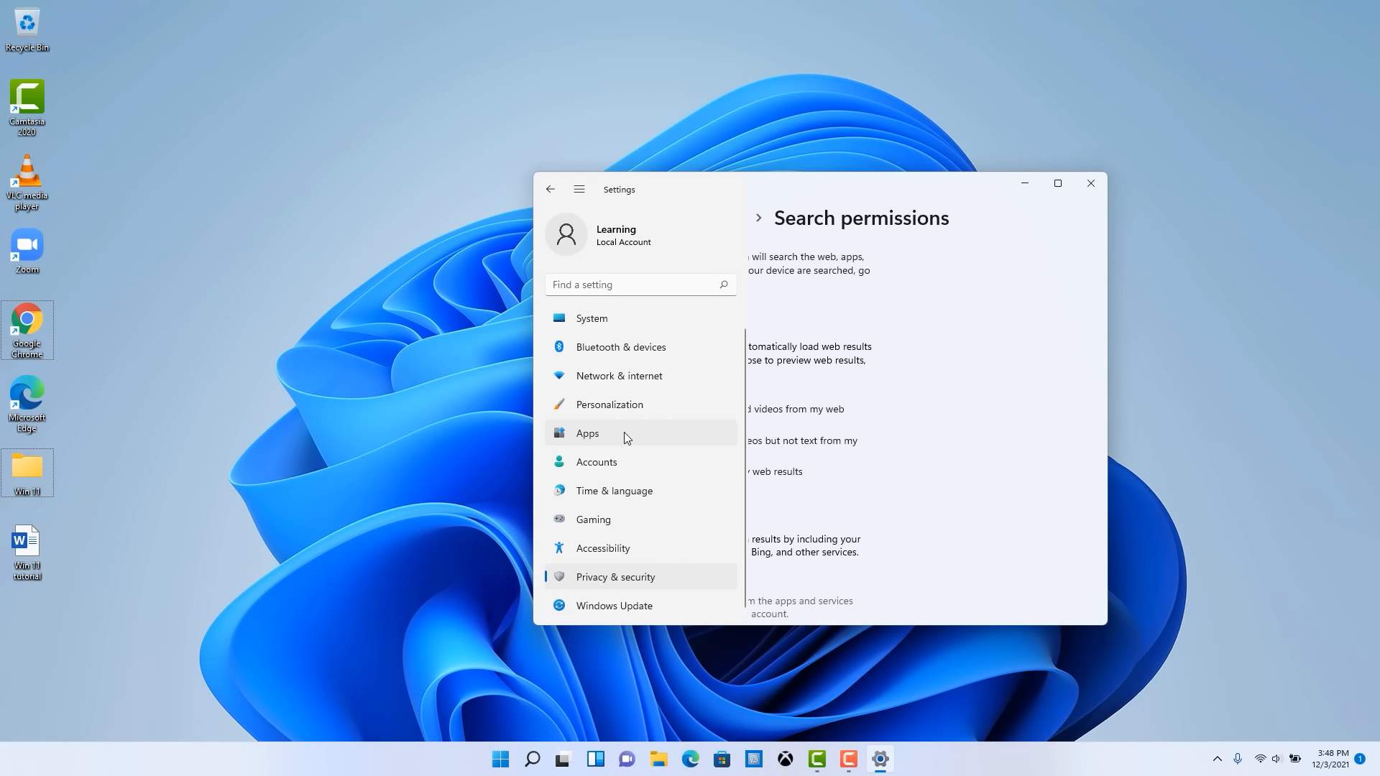
pyautogui.scroll(1, 624, 431)
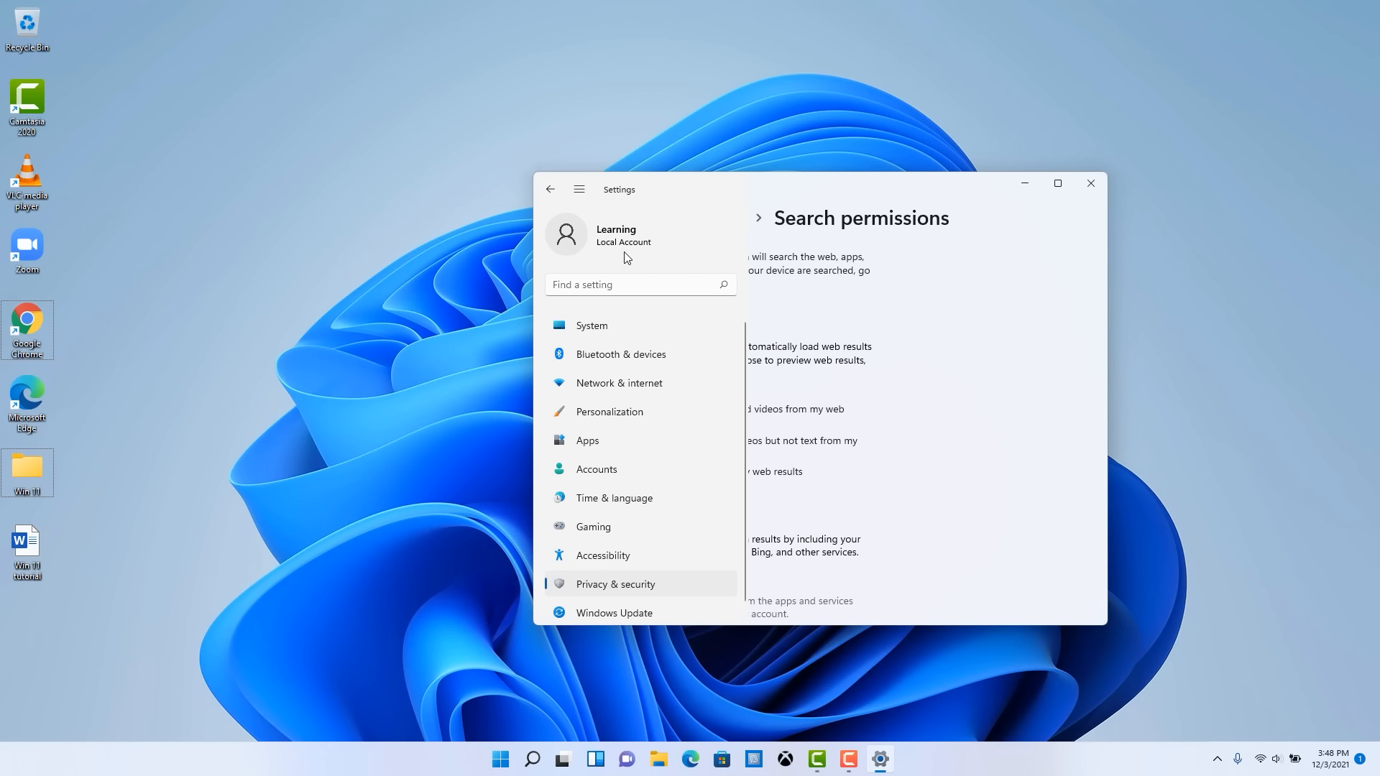
pyautogui.click(551, 189)
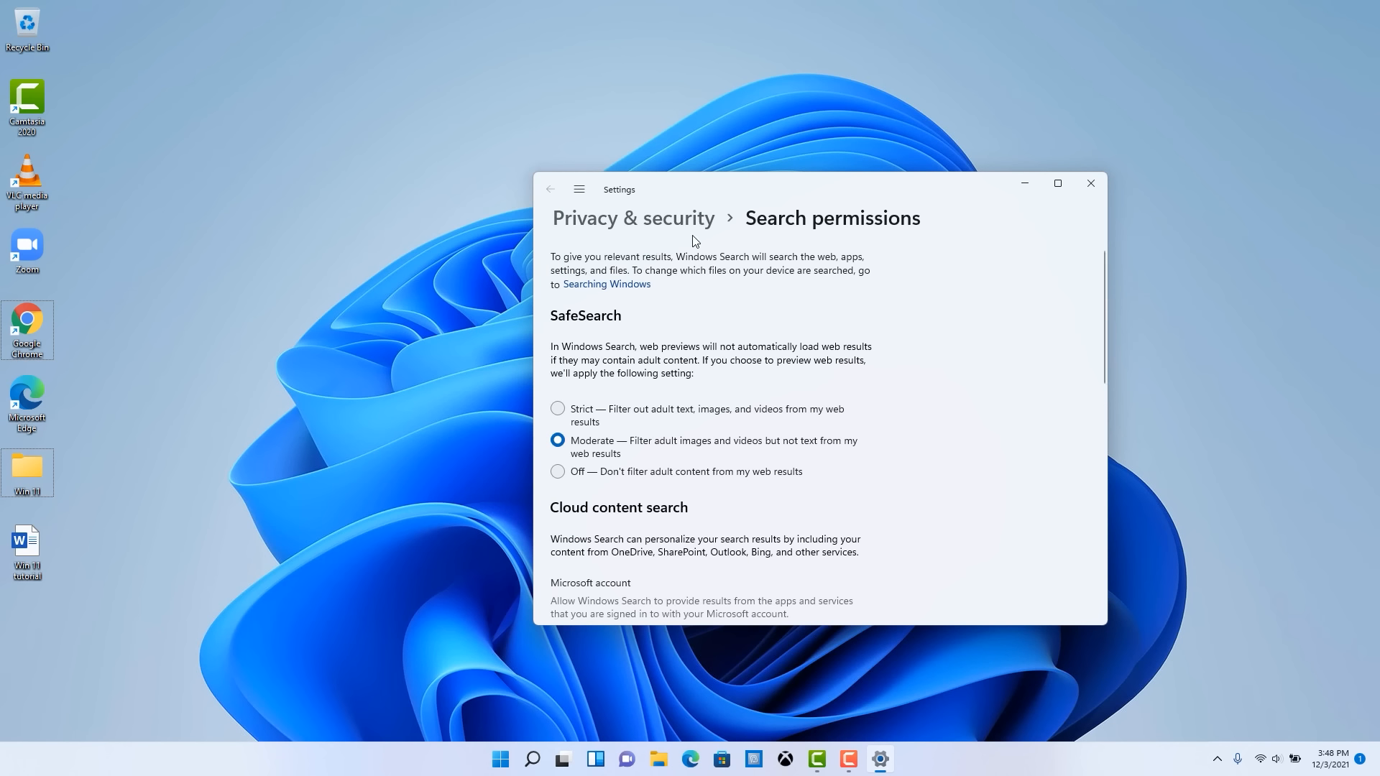
pyautogui.click(1092, 188)
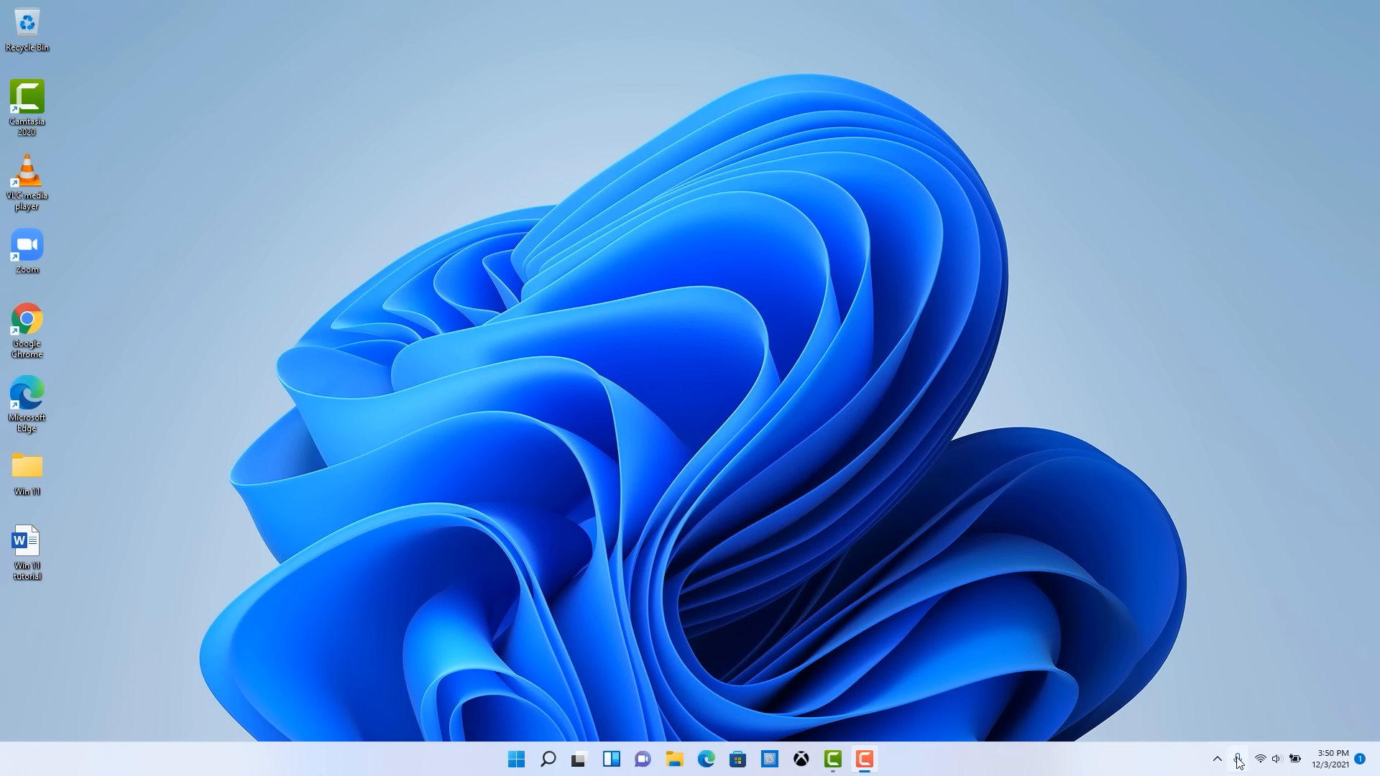
# Check the microphone indicator and the hidden icons in the taskbar corner, then dismiss the hidden icons
pyautogui.moveTo(1241, 763)
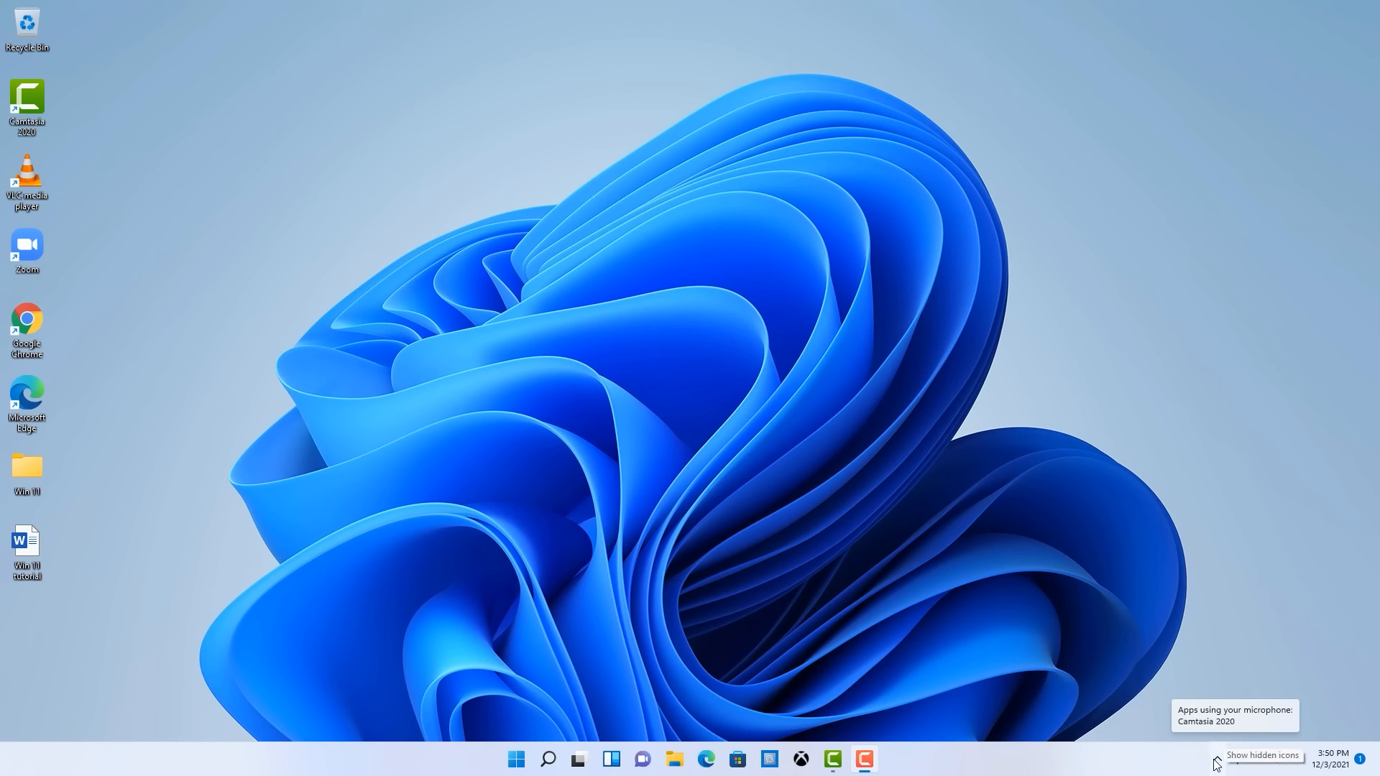
pyautogui.click(1219, 760)
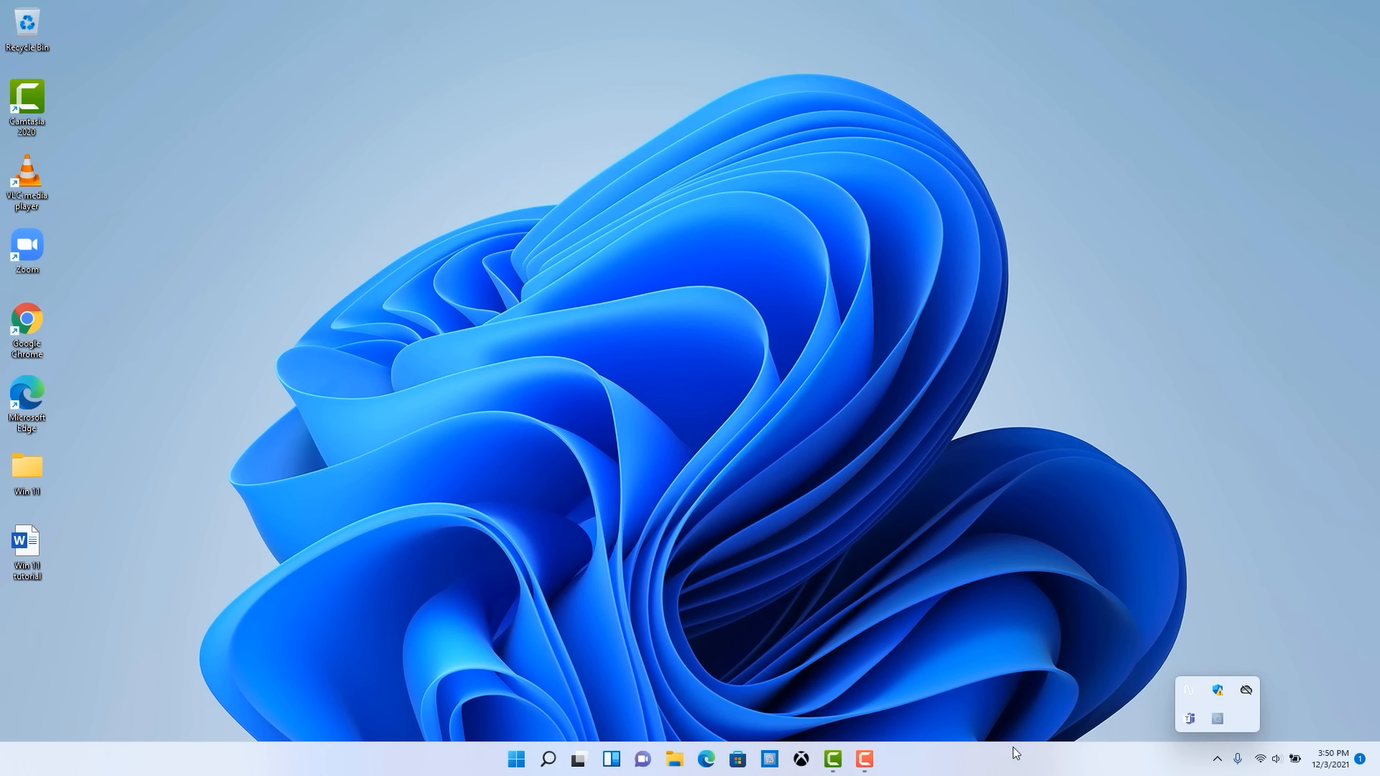
pyautogui.click(984, 758)
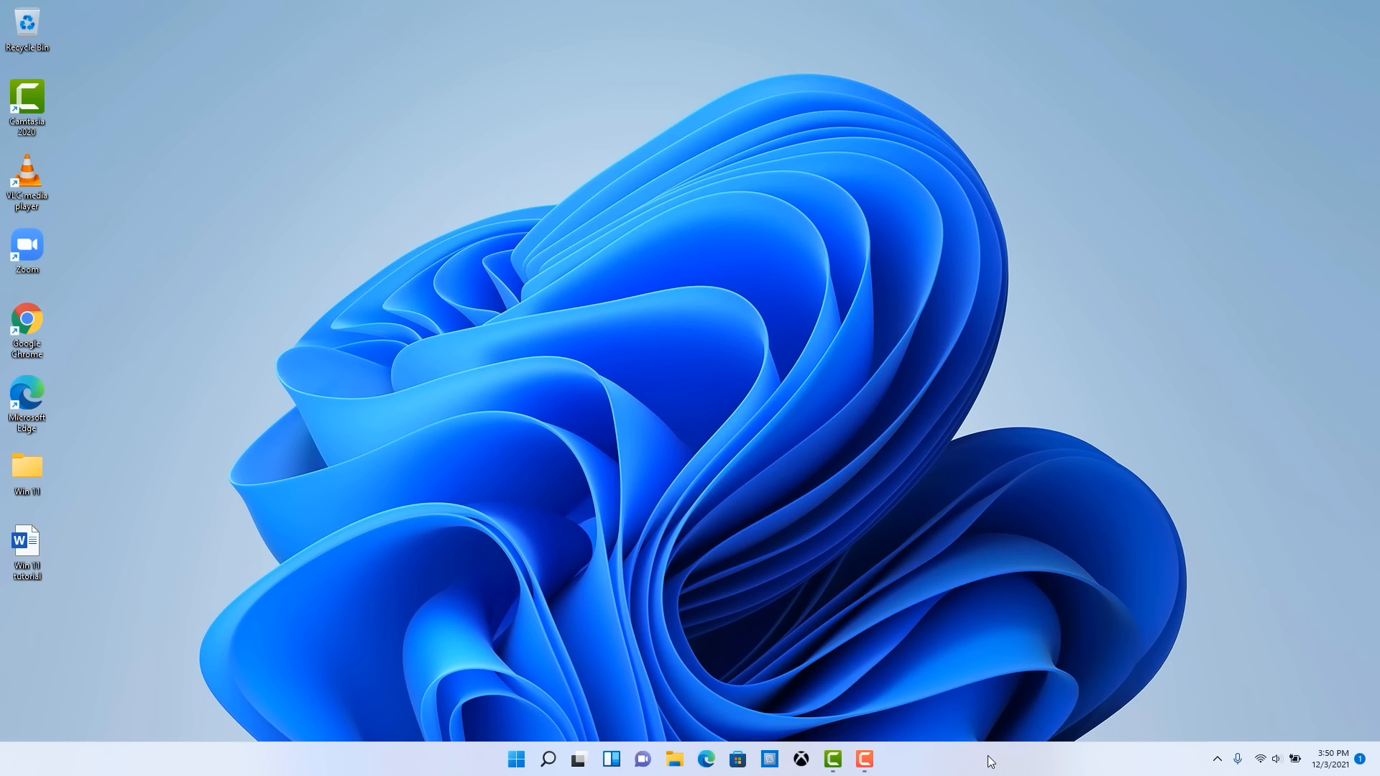
# Open the taskbar settings and turn off the Search and Chat taskbar items
pyautogui.rightClick(989, 760)
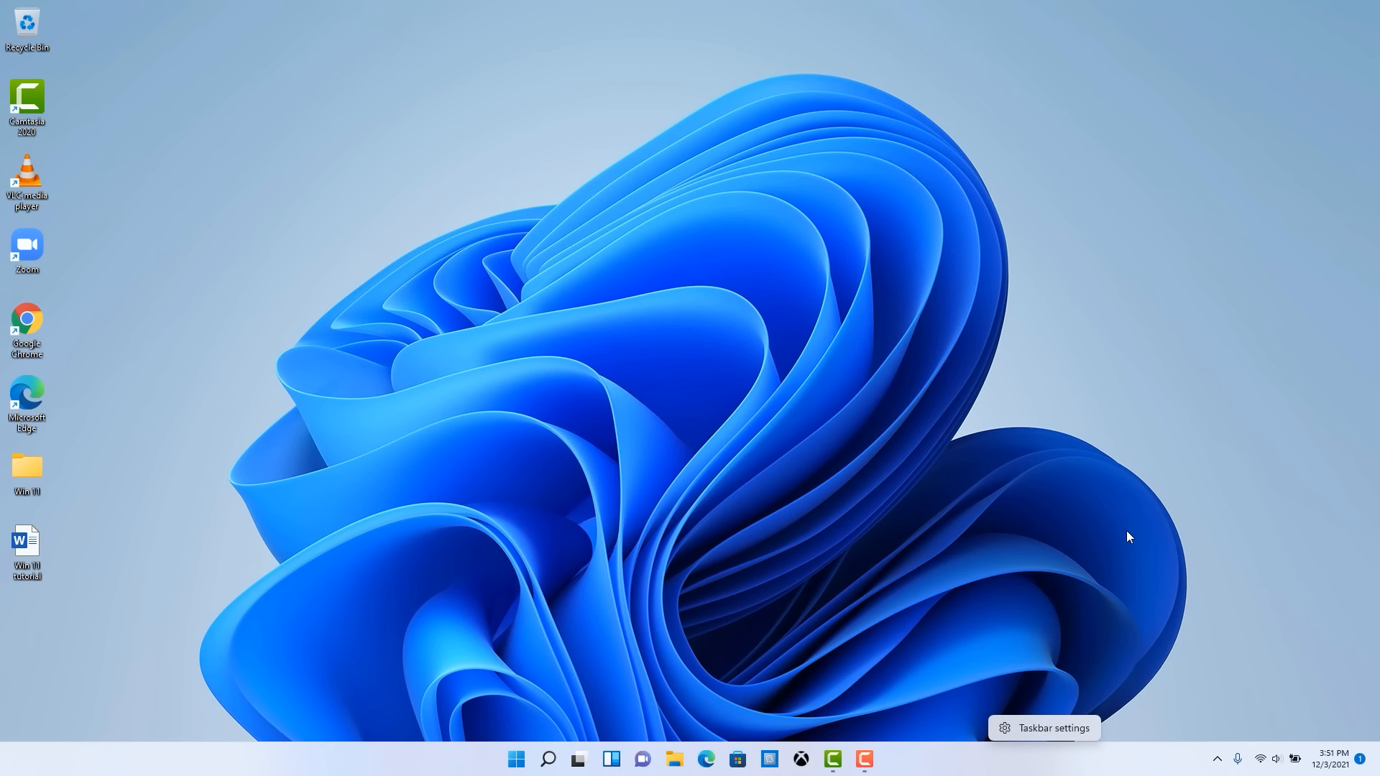
pyautogui.click(1029, 730)
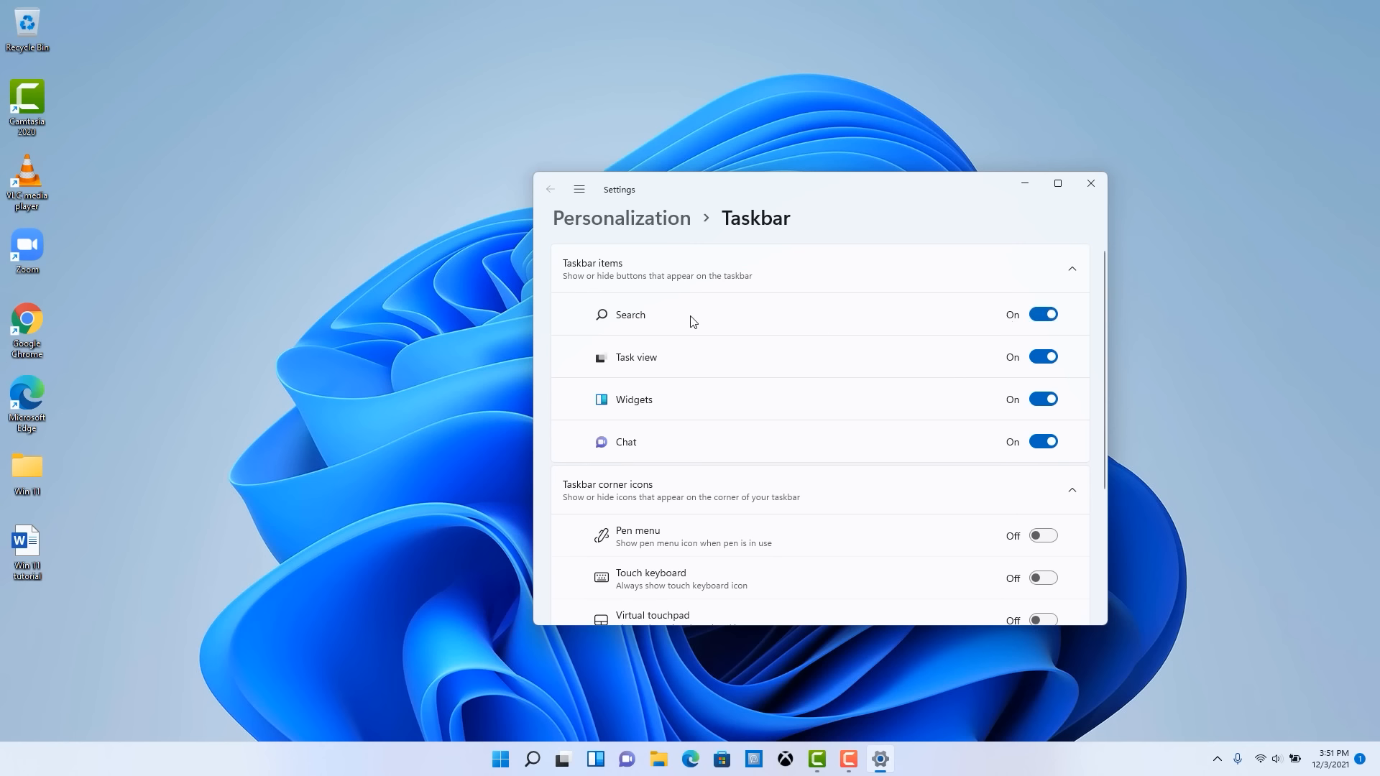
pyautogui.click(1041, 317)
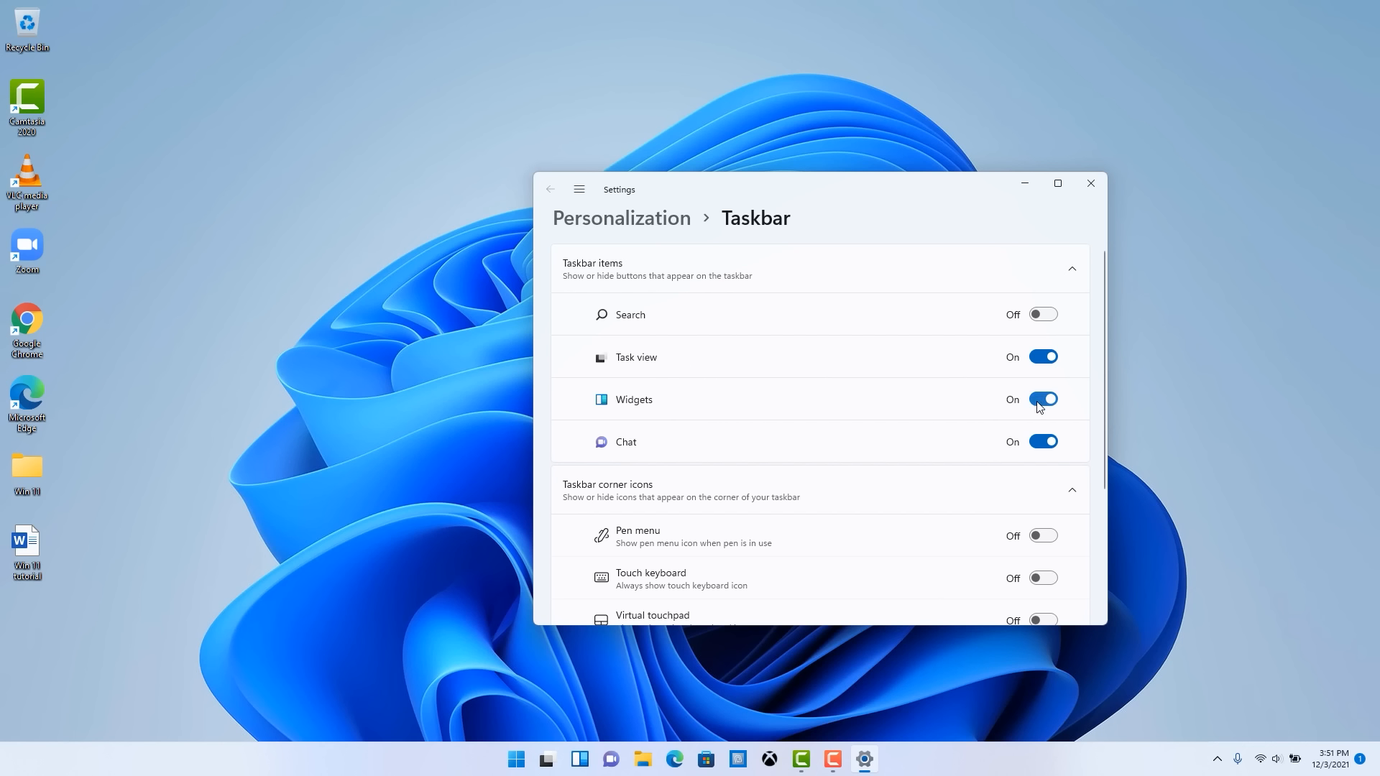
pyautogui.click(1038, 443)
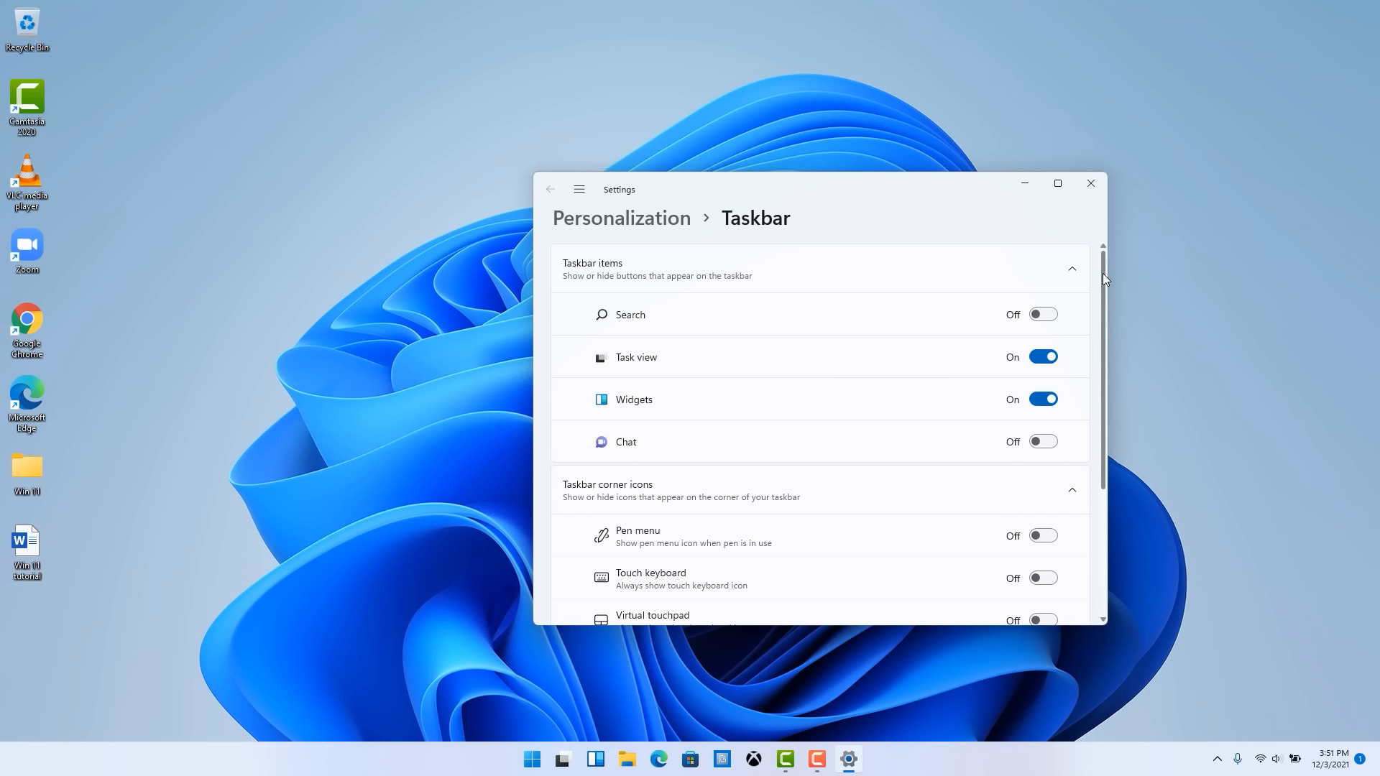
pyautogui.moveTo(1102, 275)
pyautogui.mouseDown()
pyautogui.moveTo(1099, 311)
pyautogui.moveTo(1105, 273)
pyautogui.mouseUp()
# Pin Access to the taskbar from the Start menu's full app list, then return to the taskbar settings
pyautogui.click(533, 758)
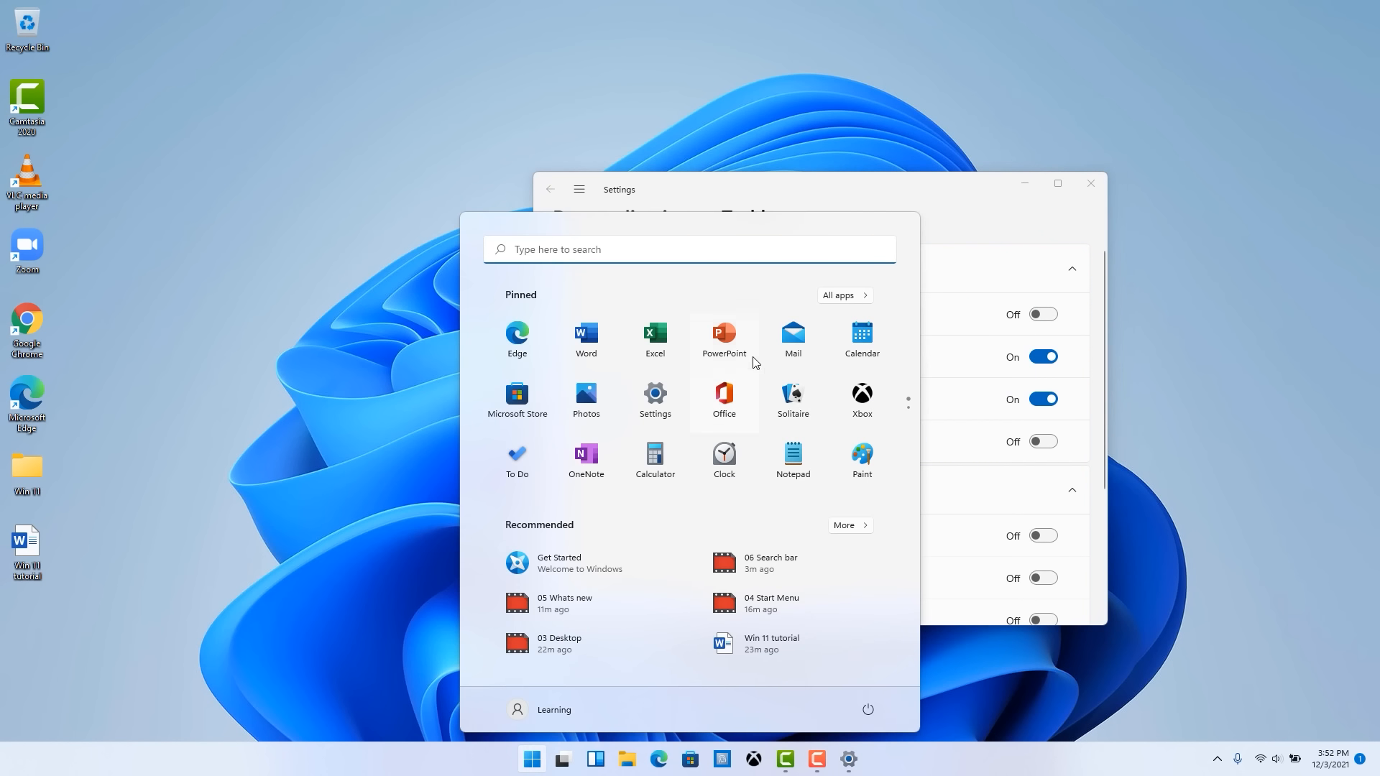
pyautogui.click(867, 297)
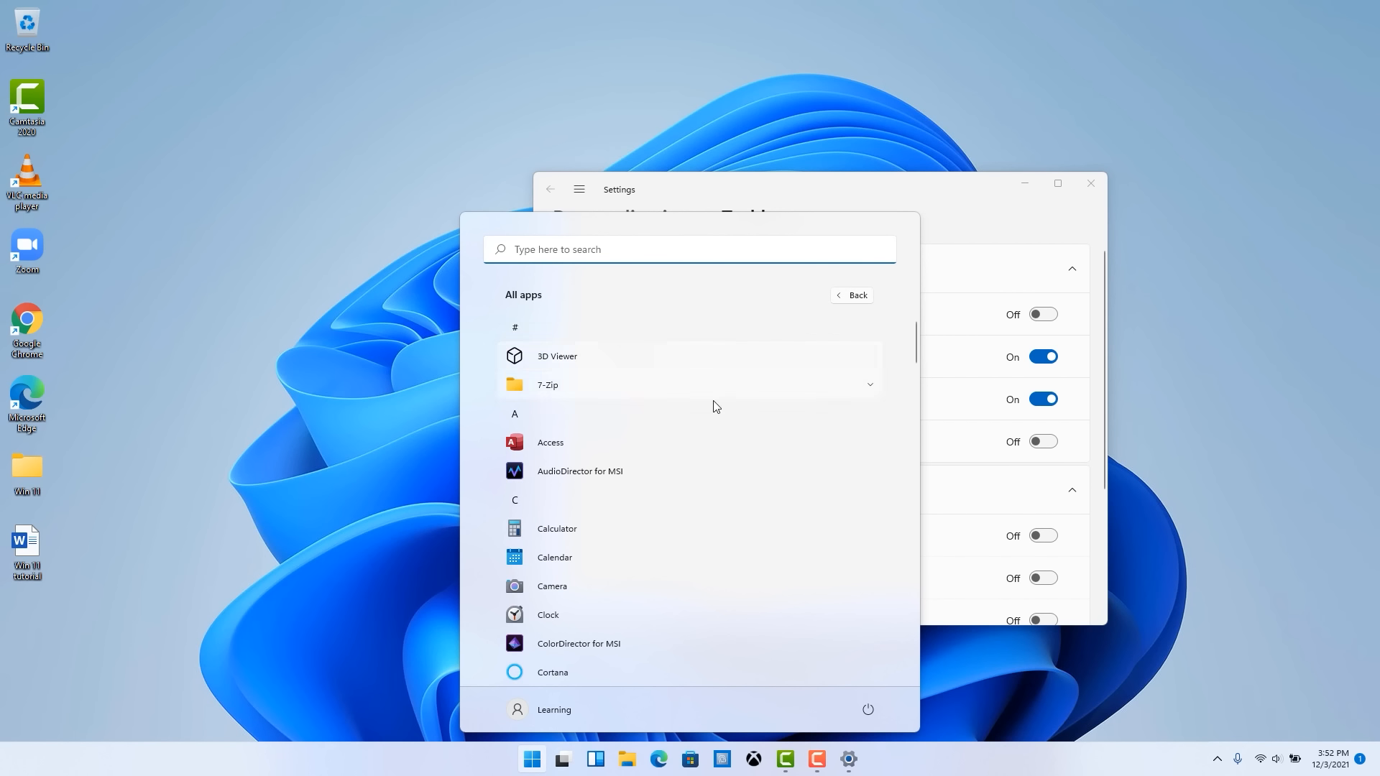
pyautogui.rightClick(548, 447)
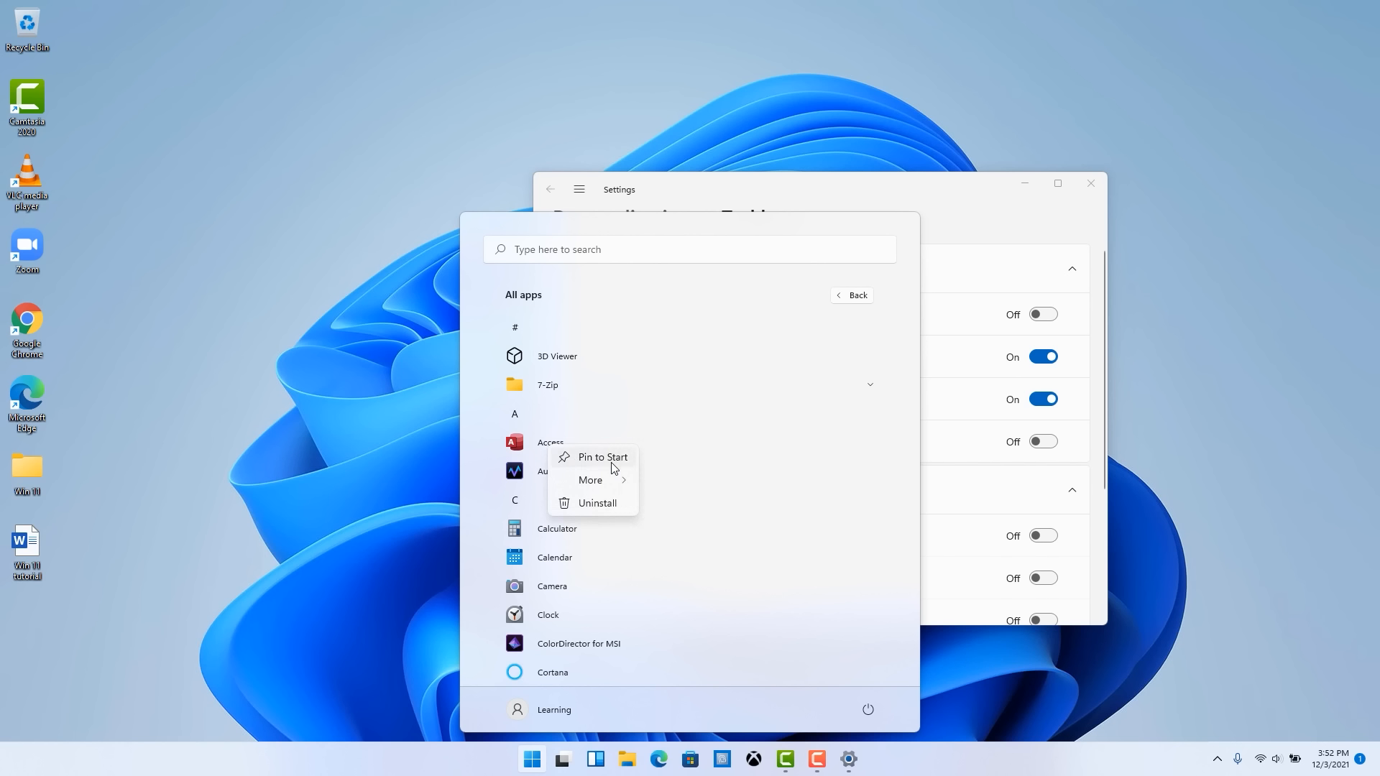
pyautogui.moveTo(619, 486)
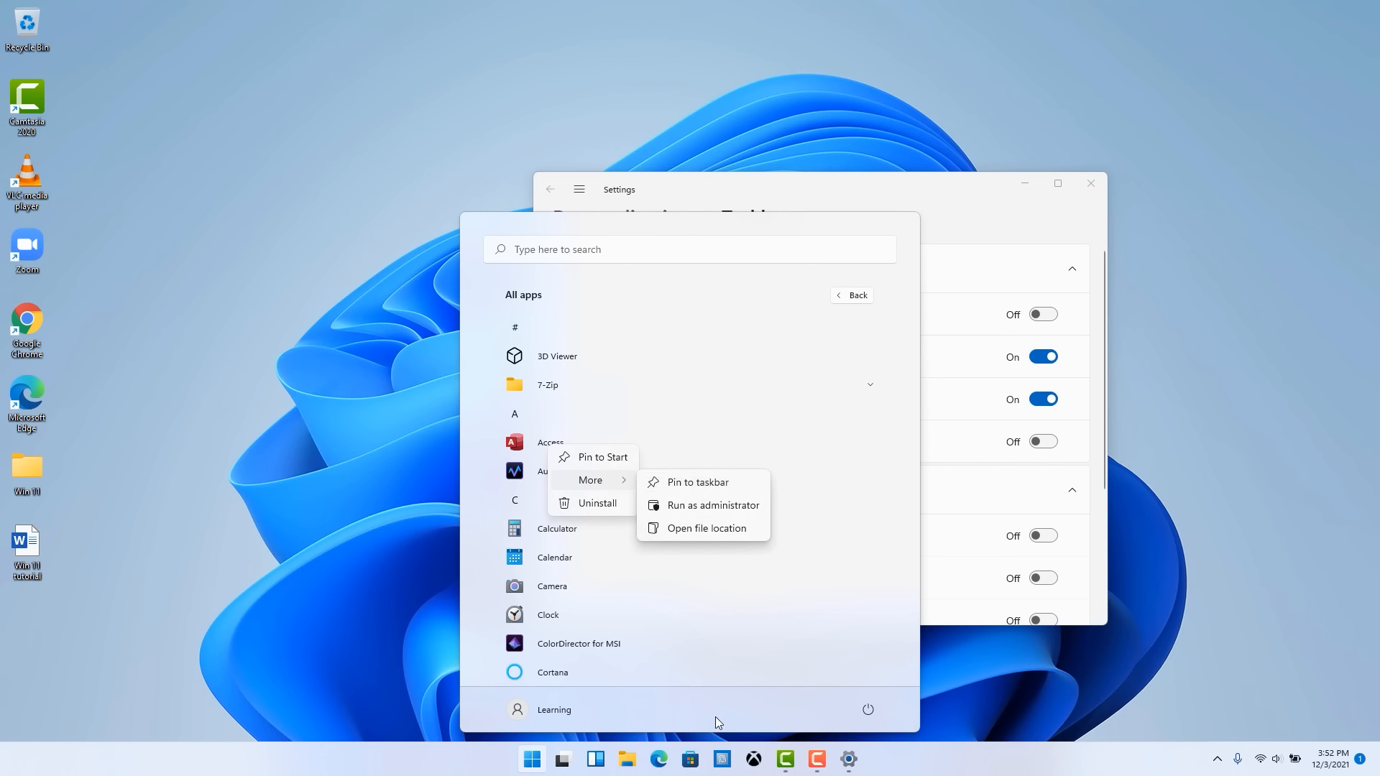
pyautogui.click(700, 484)
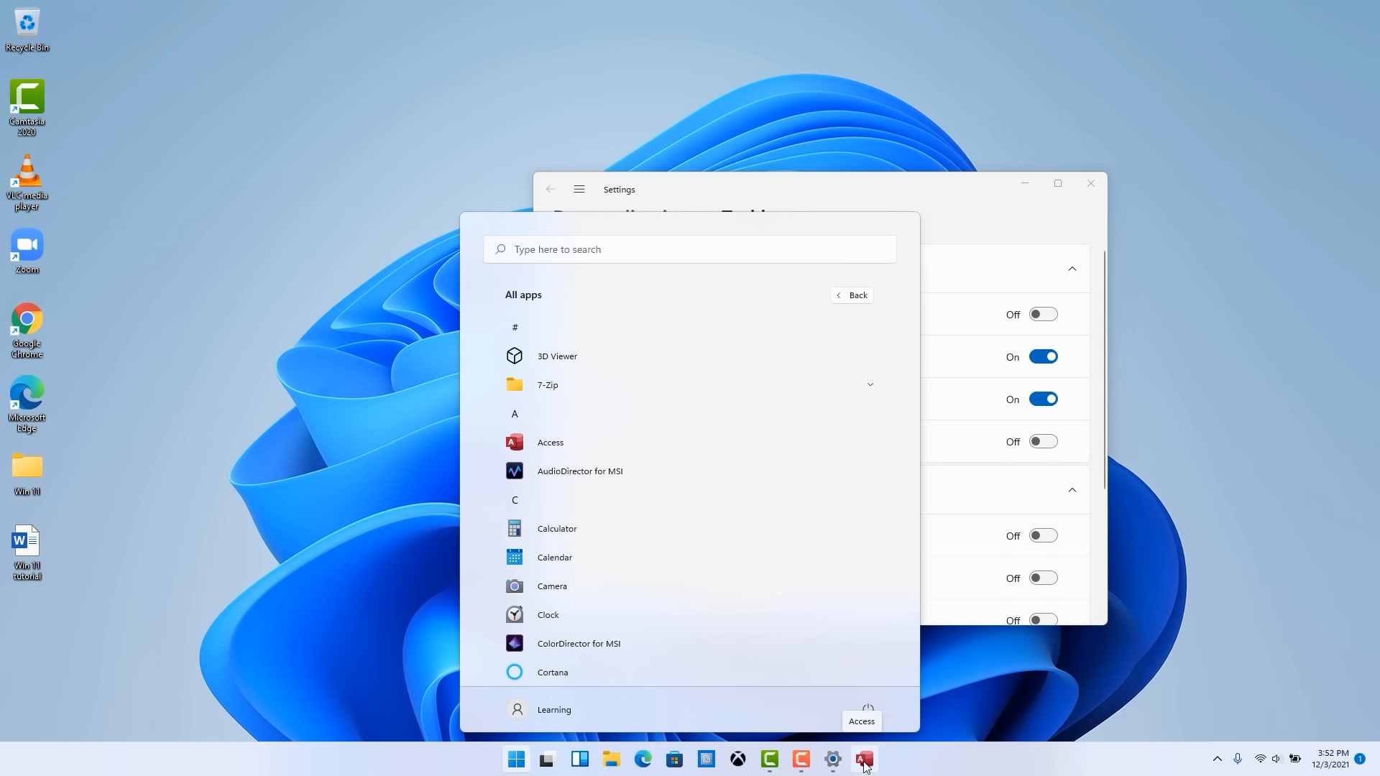
pyautogui.click(962, 255)
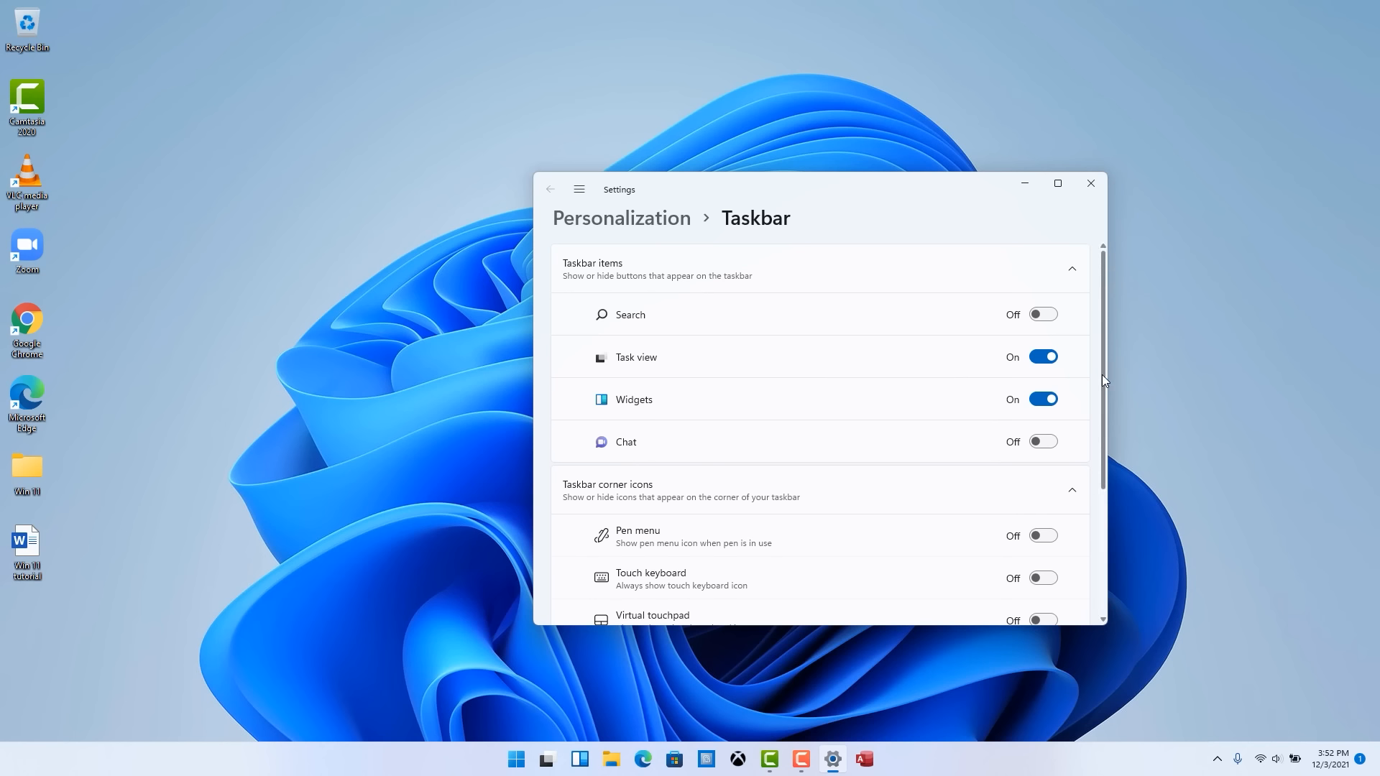
# Turn the Pen menu, Touch keyboard and Virtual touchpad corner icons on, then turn all three off again
pyautogui.moveTo(1101, 376); pyautogui.dragTo(1085, 484)
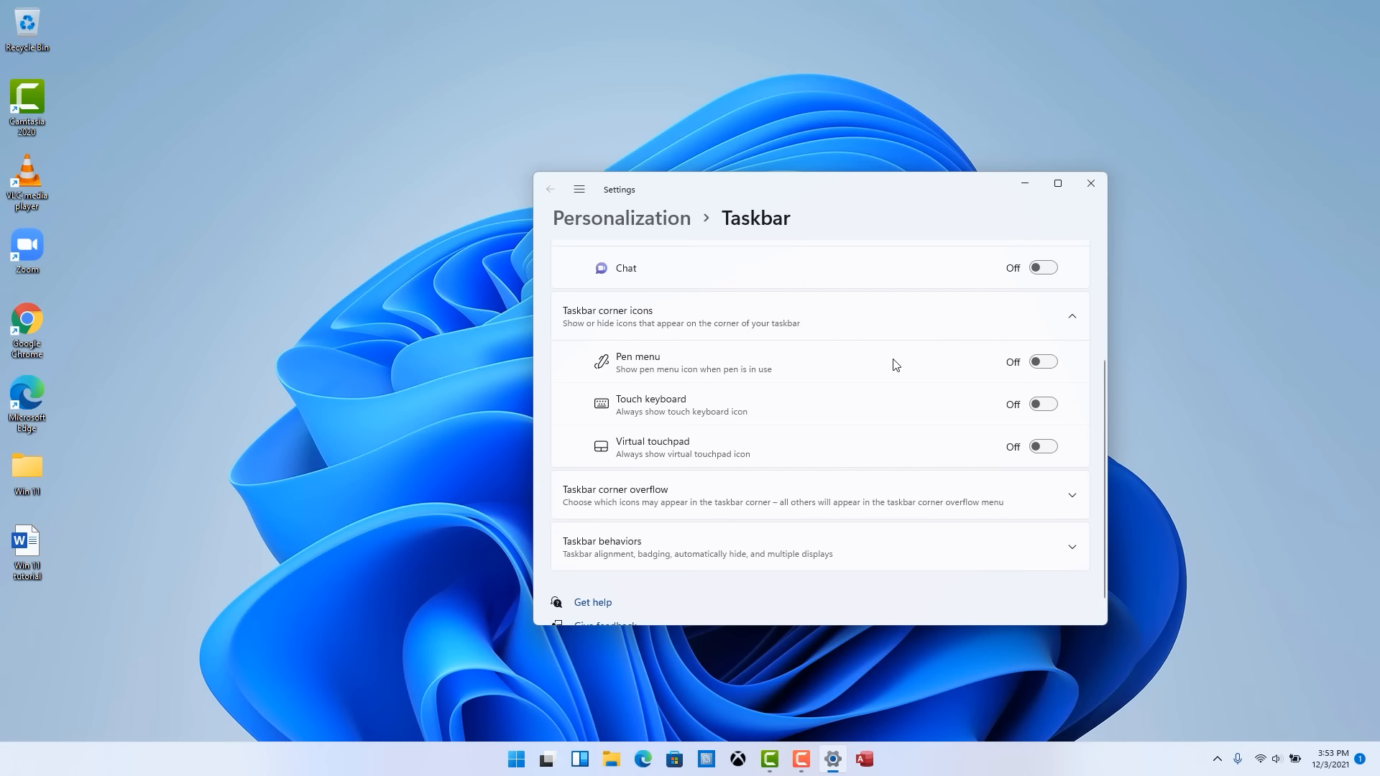
pyautogui.click(1050, 366)
pyautogui.click(1047, 409)
pyautogui.click(1045, 447)
pyautogui.click(1042, 447)
pyautogui.click(1041, 405)
pyautogui.click(1038, 362)
# Turn on Microsoft Teams and Microsoft OneDrive under Taskbar corner overflow, then check the remaining hidden icons
pyautogui.moveTo(1105, 389); pyautogui.dragTo(1102, 410)
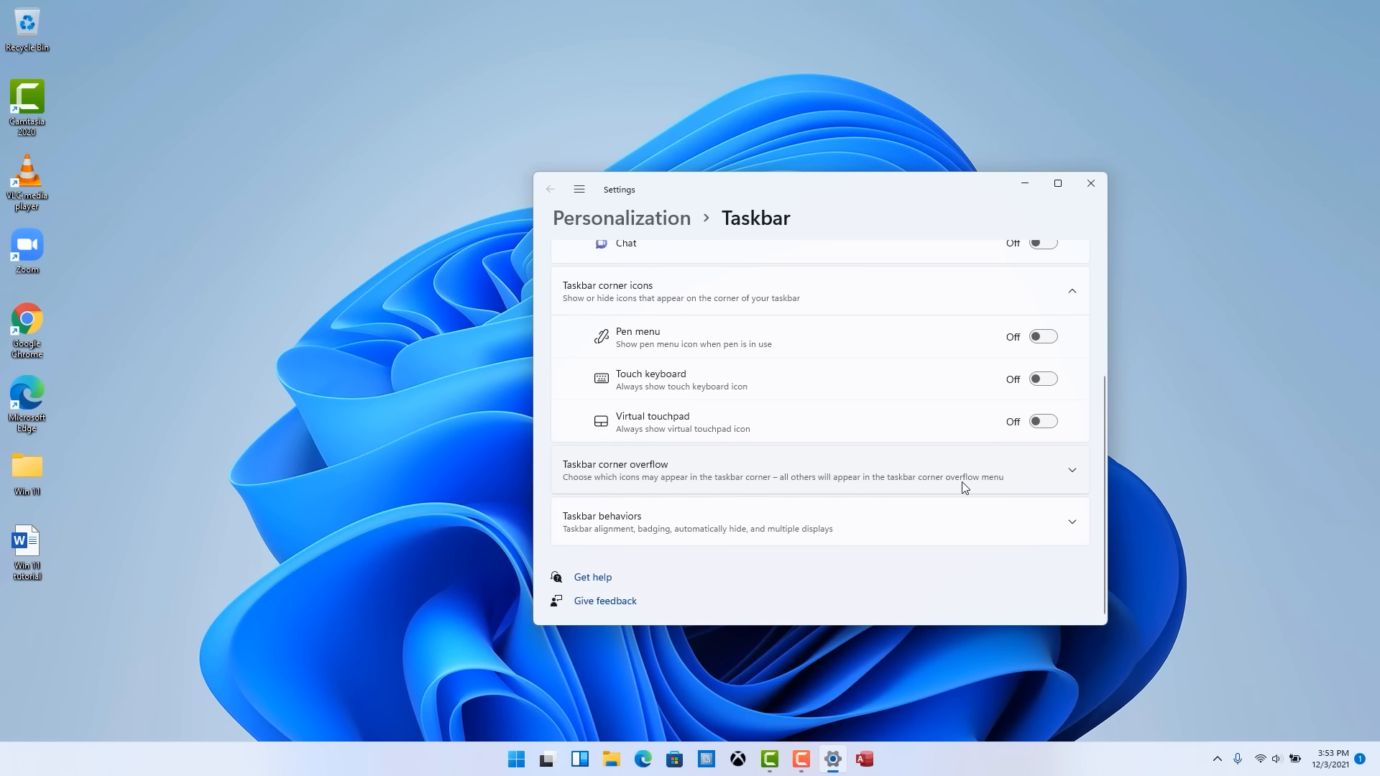
pyautogui.click(1074, 476)
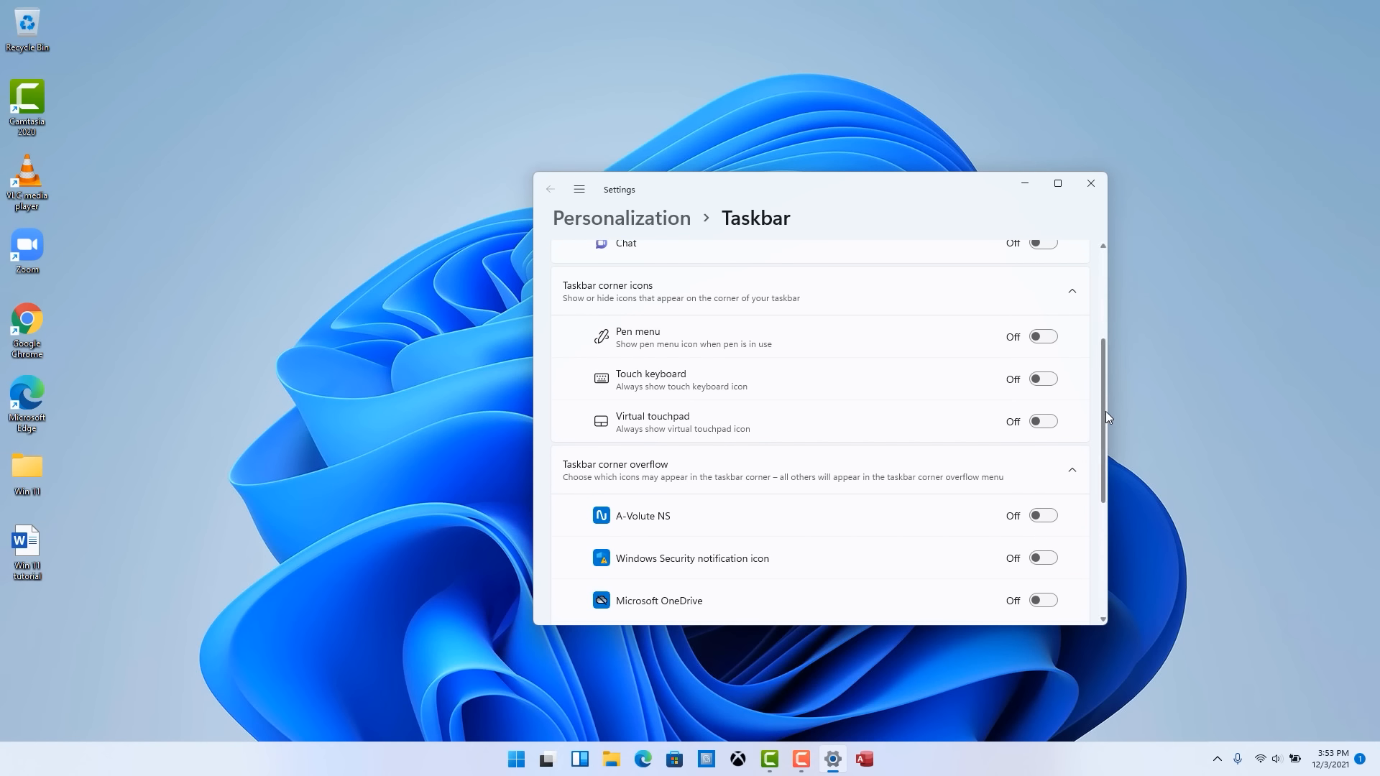
pyautogui.moveTo(1105, 412); pyautogui.dragTo(1095, 508)
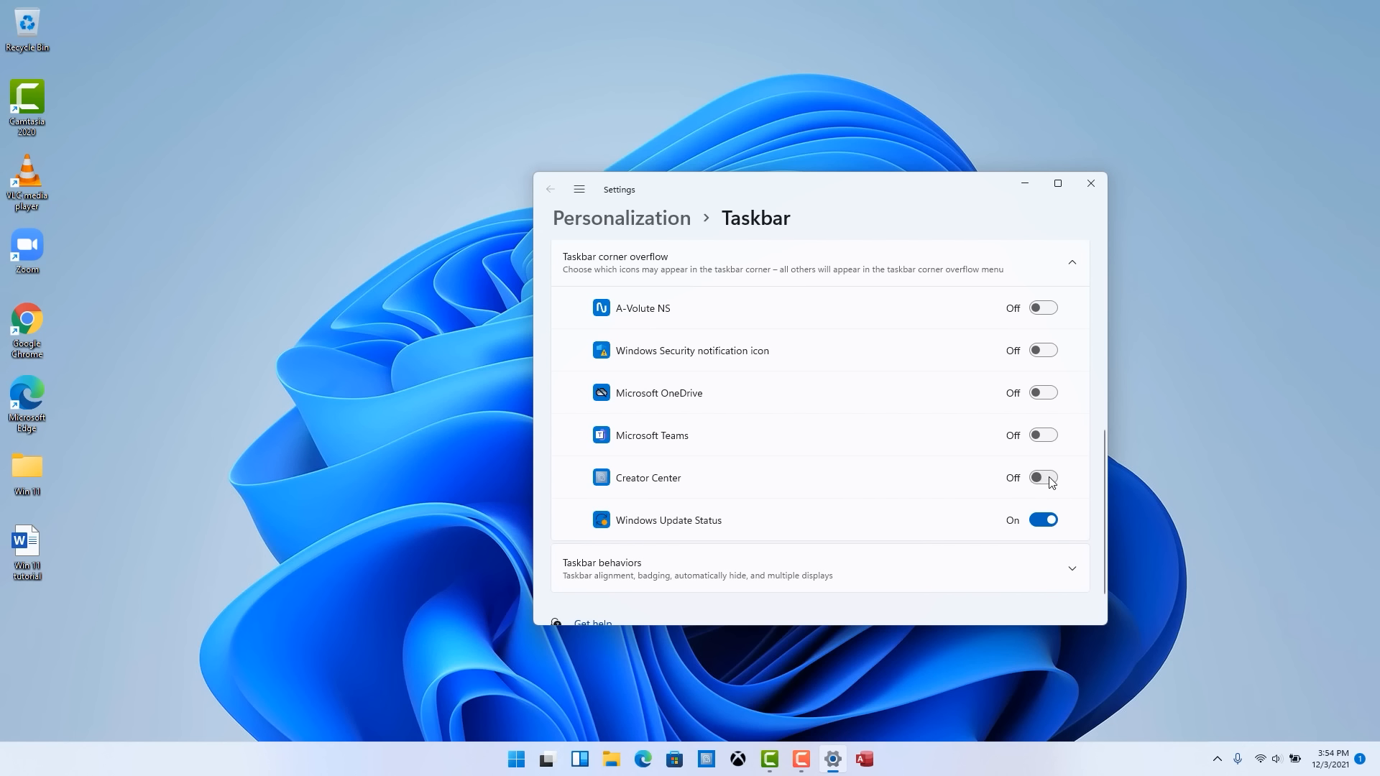
pyautogui.click(1046, 438)
pyautogui.click(1047, 396)
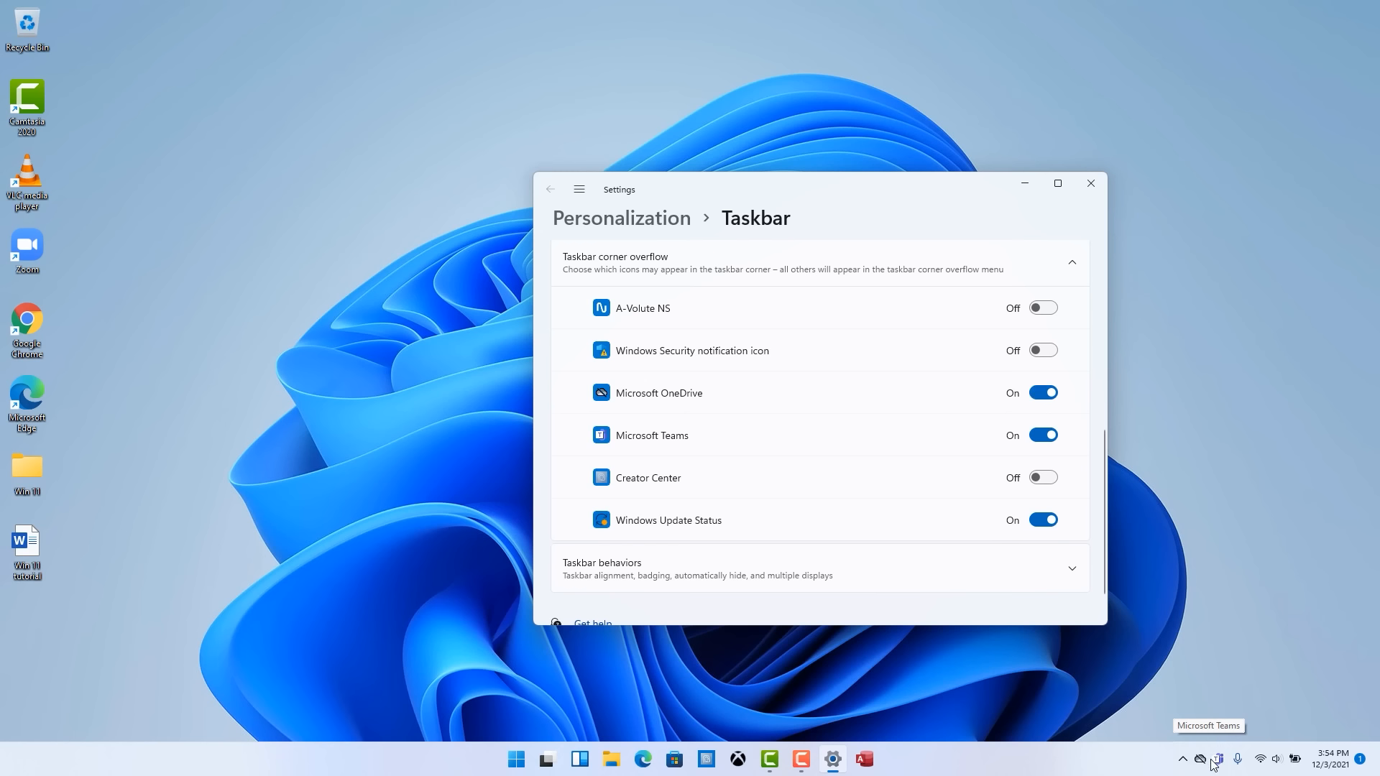
pyautogui.click(1183, 761)
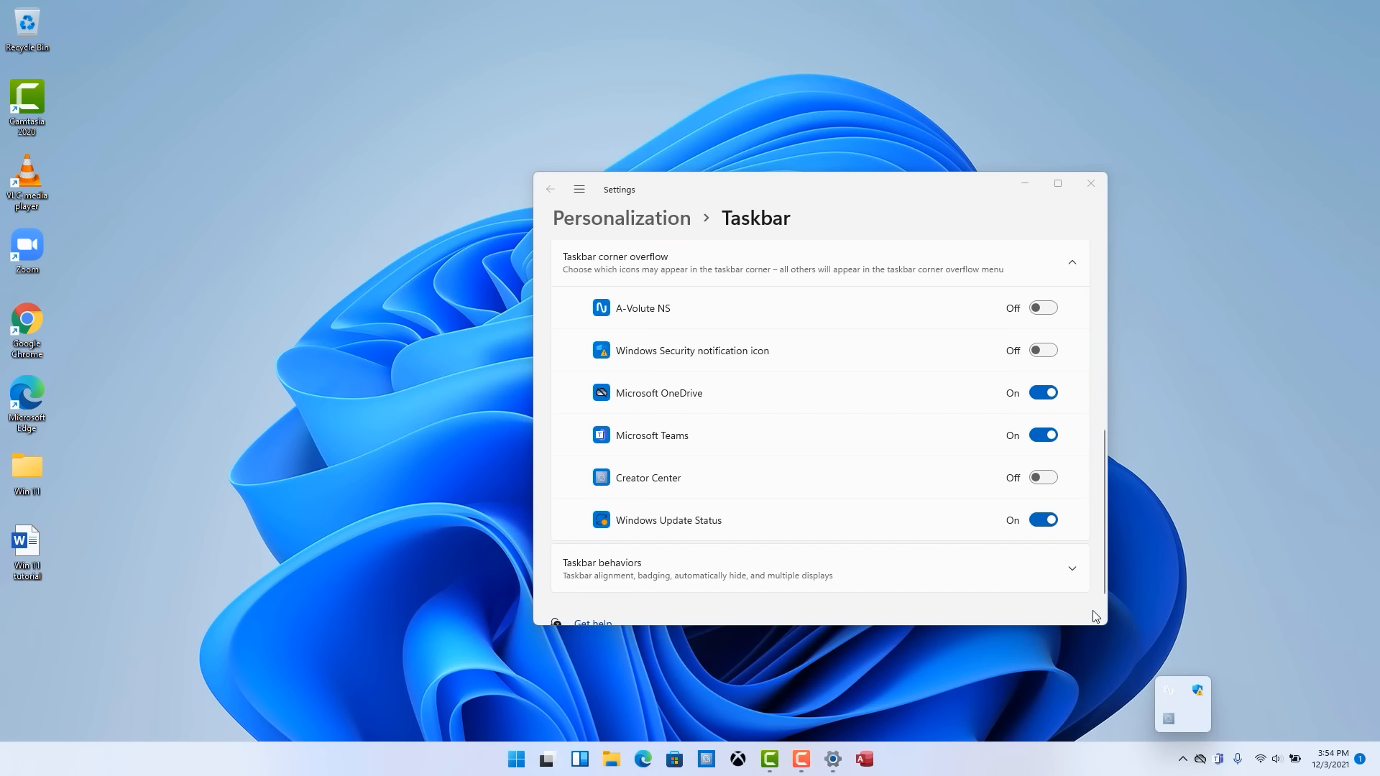
pyautogui.click(1062, 618)
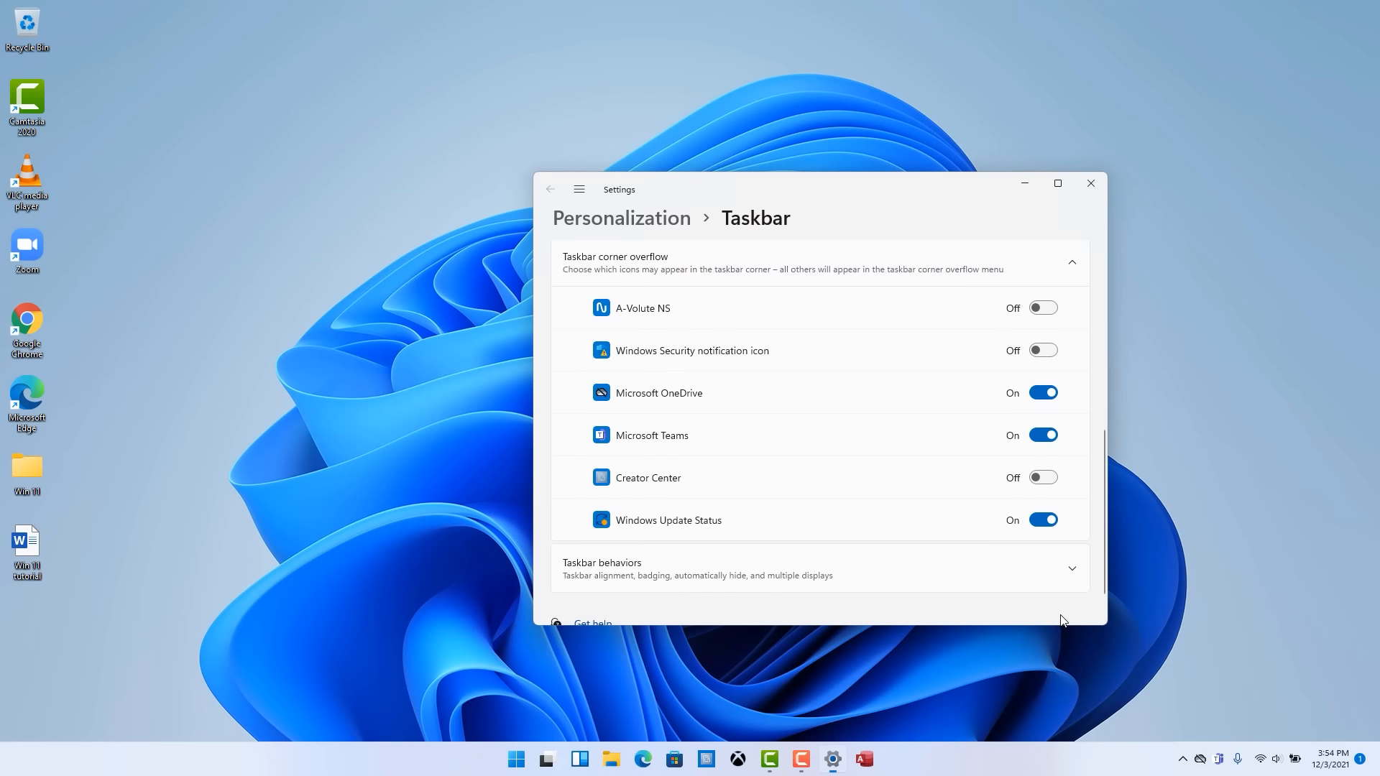
# Turn Microsoft OneDrive and Microsoft Teams off in the corner overflow, check the hidden icons, and toggle OneDrive on and off again
pyautogui.click(1037, 398)
pyautogui.click(1041, 437)
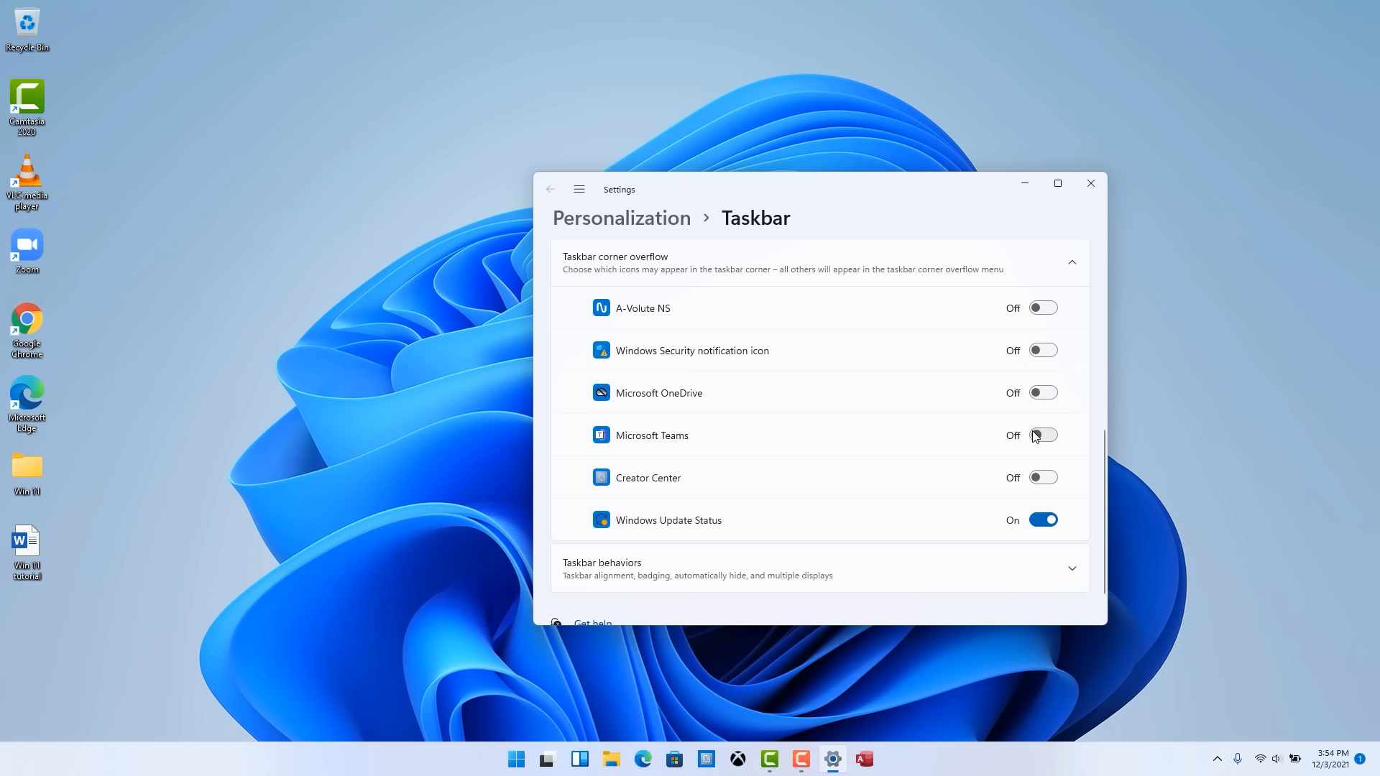
pyautogui.click(1216, 759)
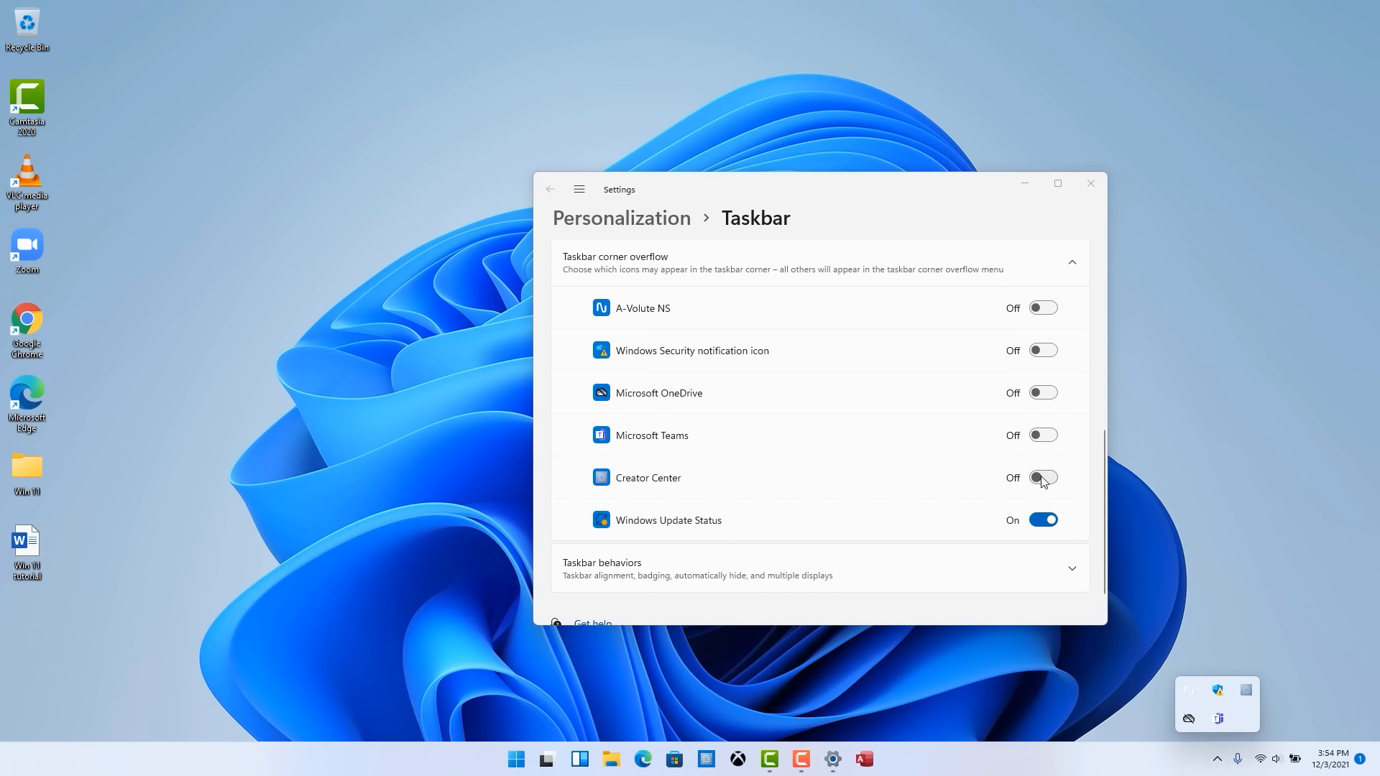
pyautogui.click(1047, 393)
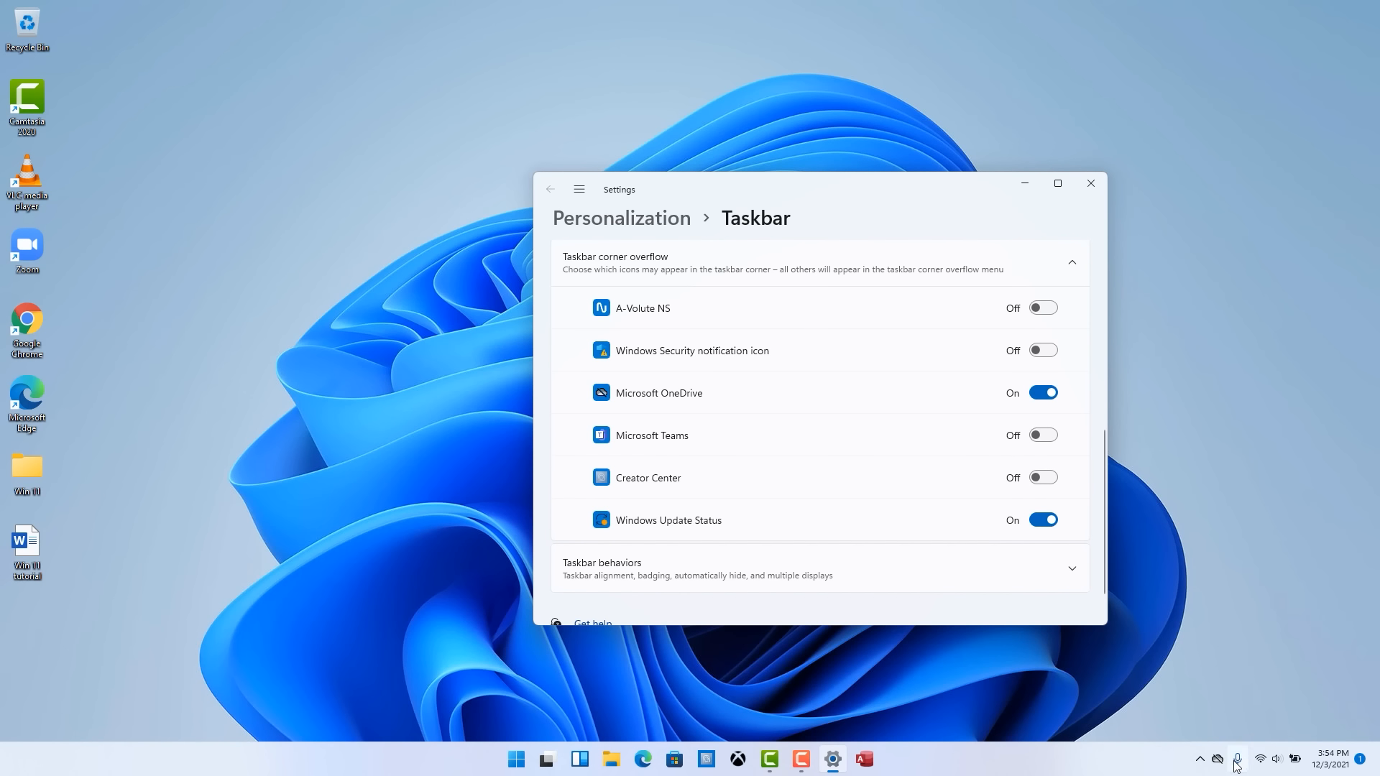
pyautogui.click(1039, 396)
# Expand Taskbar behaviors, set the taskbar alignment to Left and review the alignment choices
pyautogui.scroll(-1, 1096, 471)
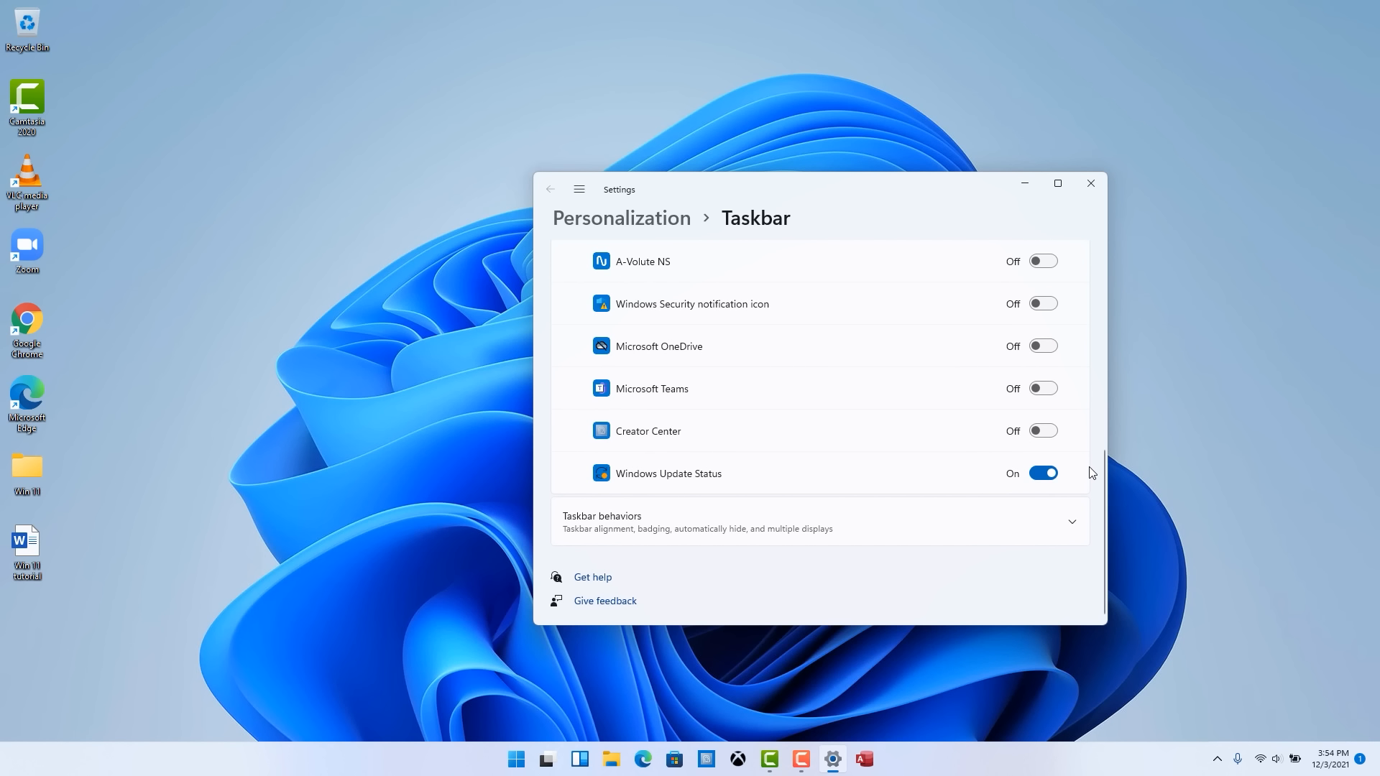
pyautogui.click(1069, 526)
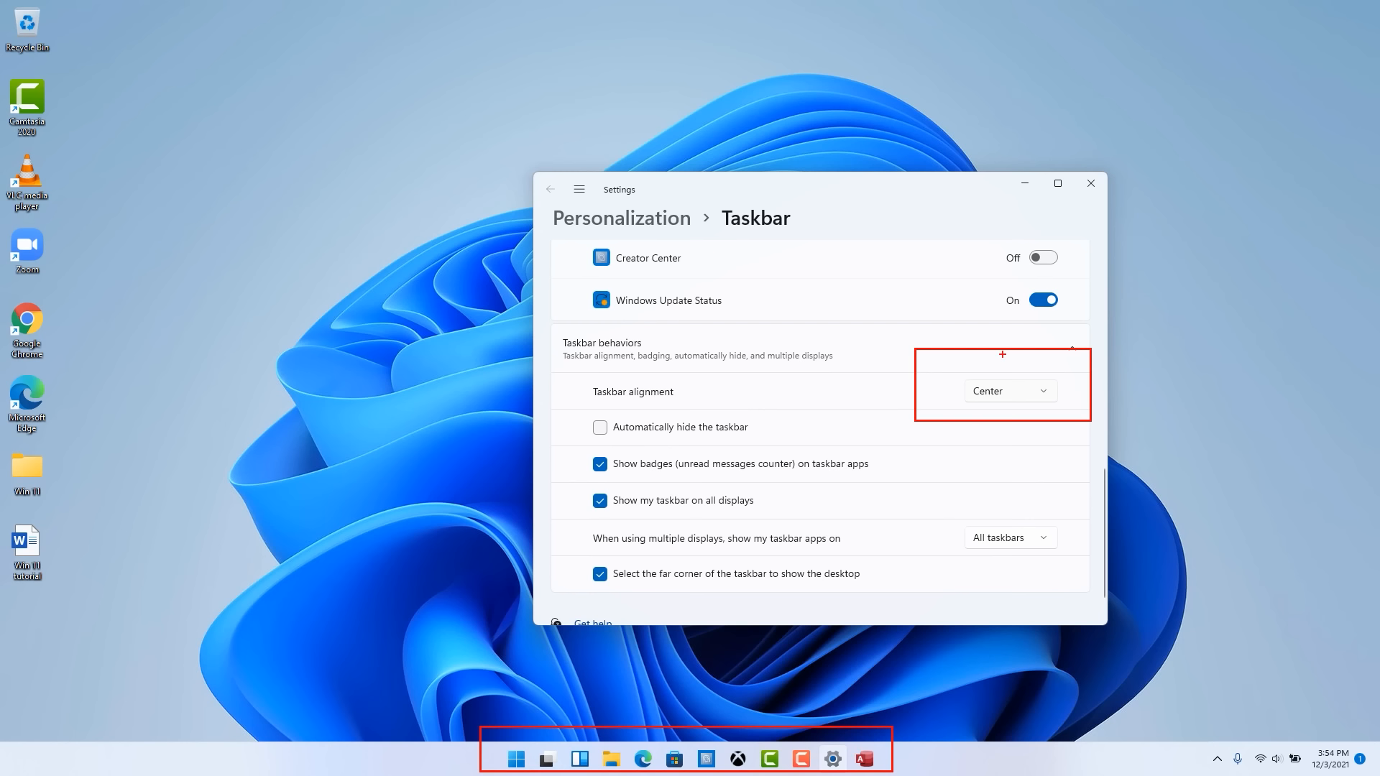
pyautogui.click(1048, 397)
pyautogui.click(1016, 370)
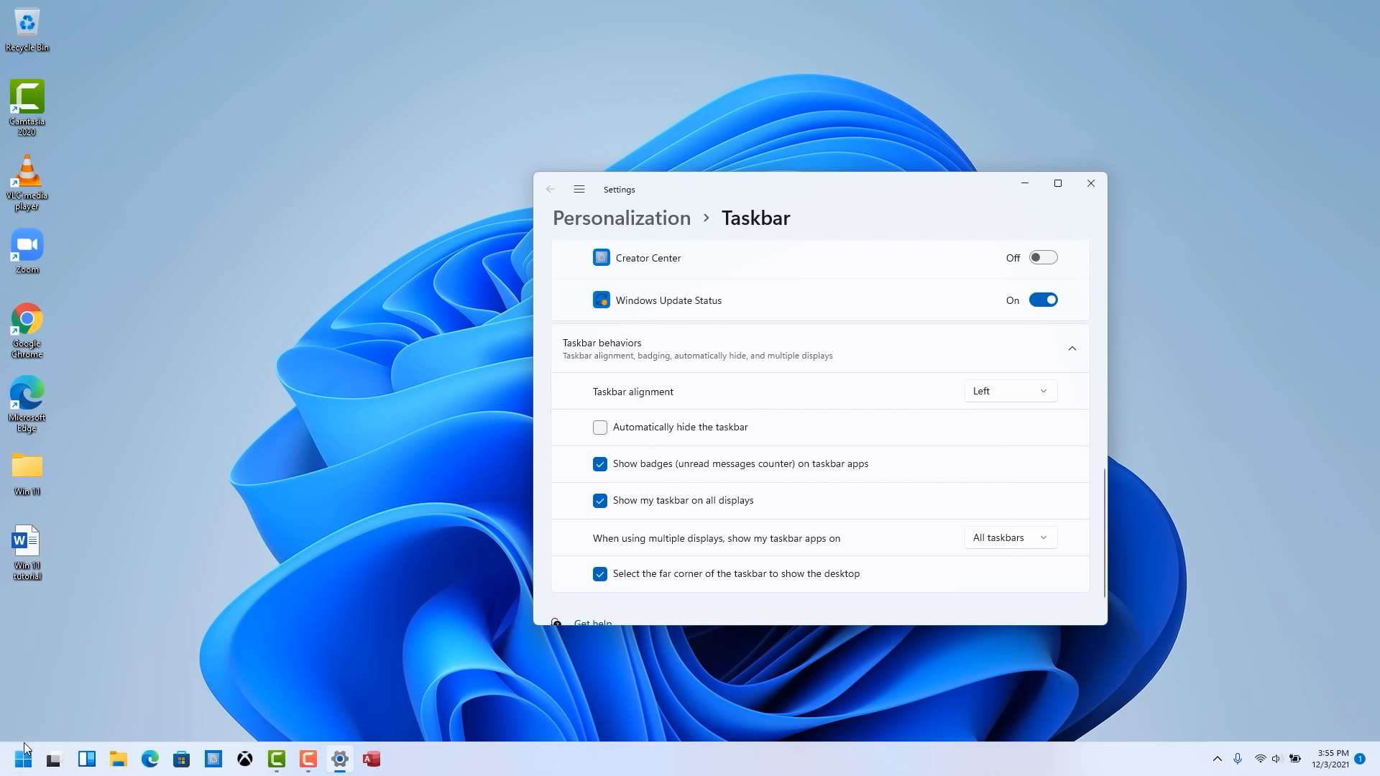
pyautogui.click(1046, 397)
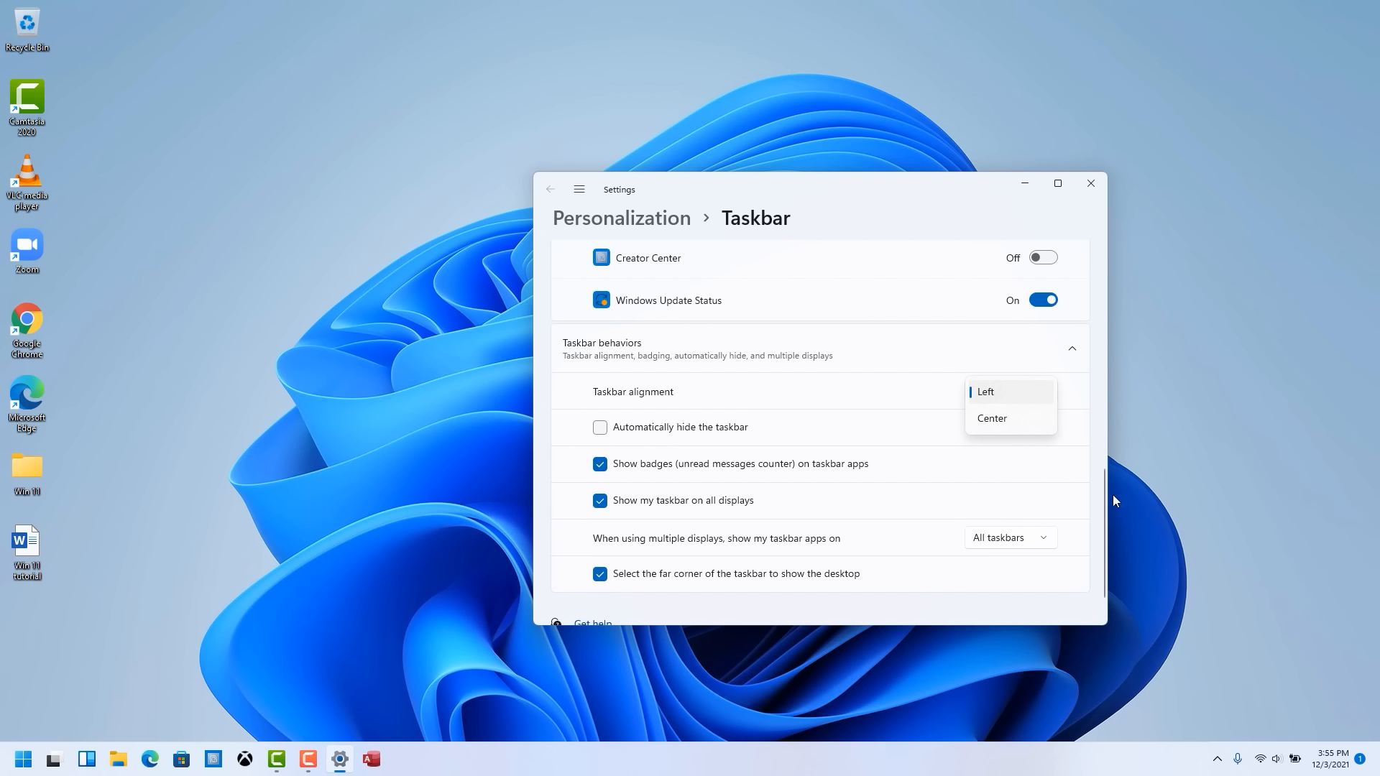
pyautogui.click(1097, 536)
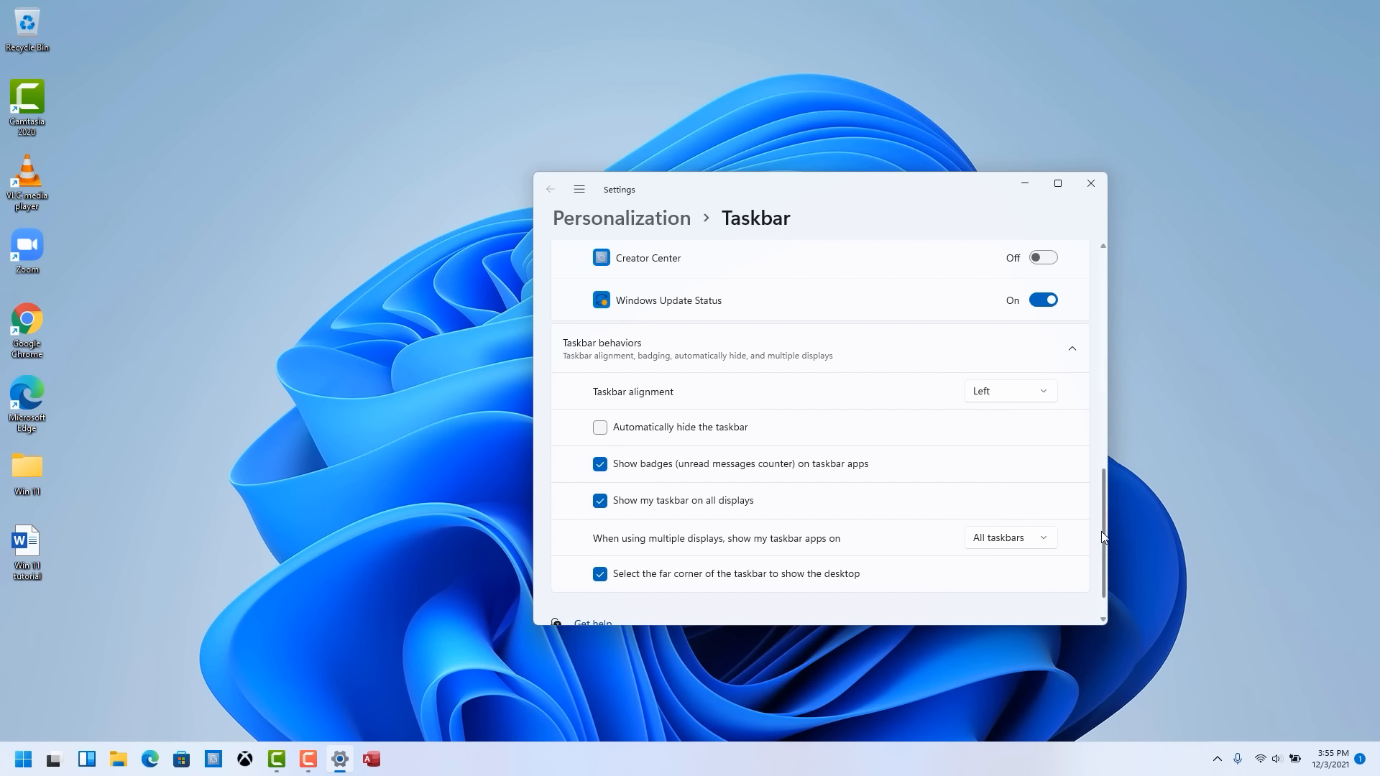
# Enable automatic hiding of the taskbar, reveal the hidden taskbar, then disable automatic hiding
pyautogui.click(600, 428)
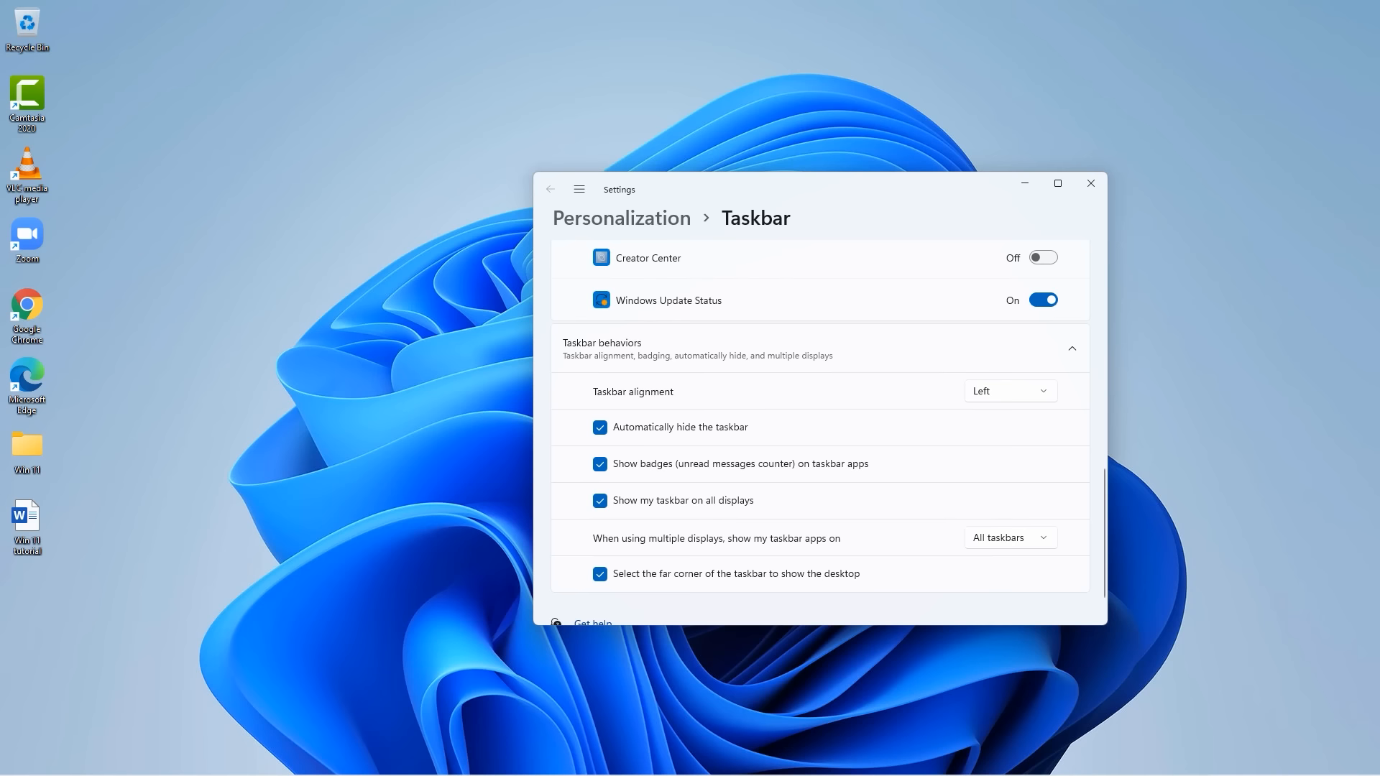
pyautogui.moveTo(762, 772)
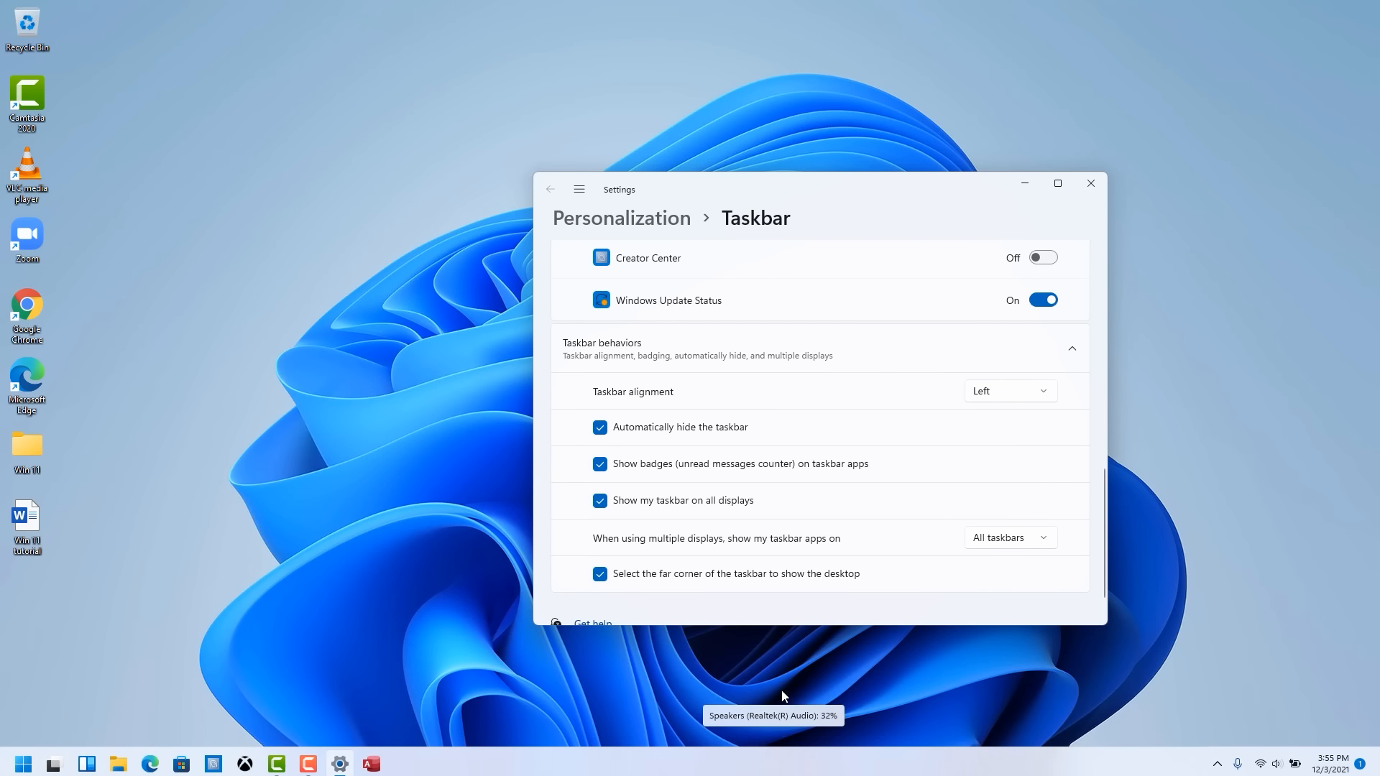
pyautogui.click(600, 428)
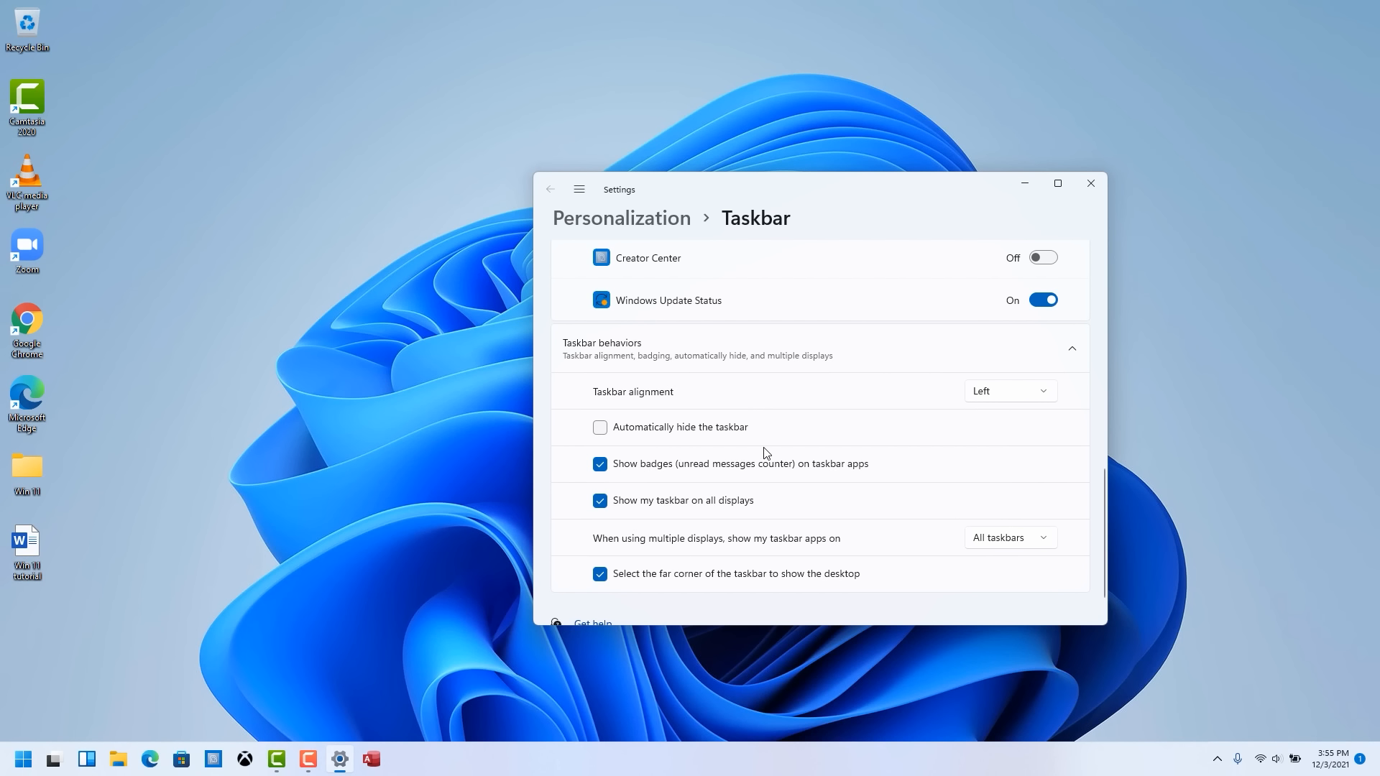
# Set the taskbar alignment to Center under Taskbar behaviors and close Settings
pyautogui.scroll(-1, 957, 462)
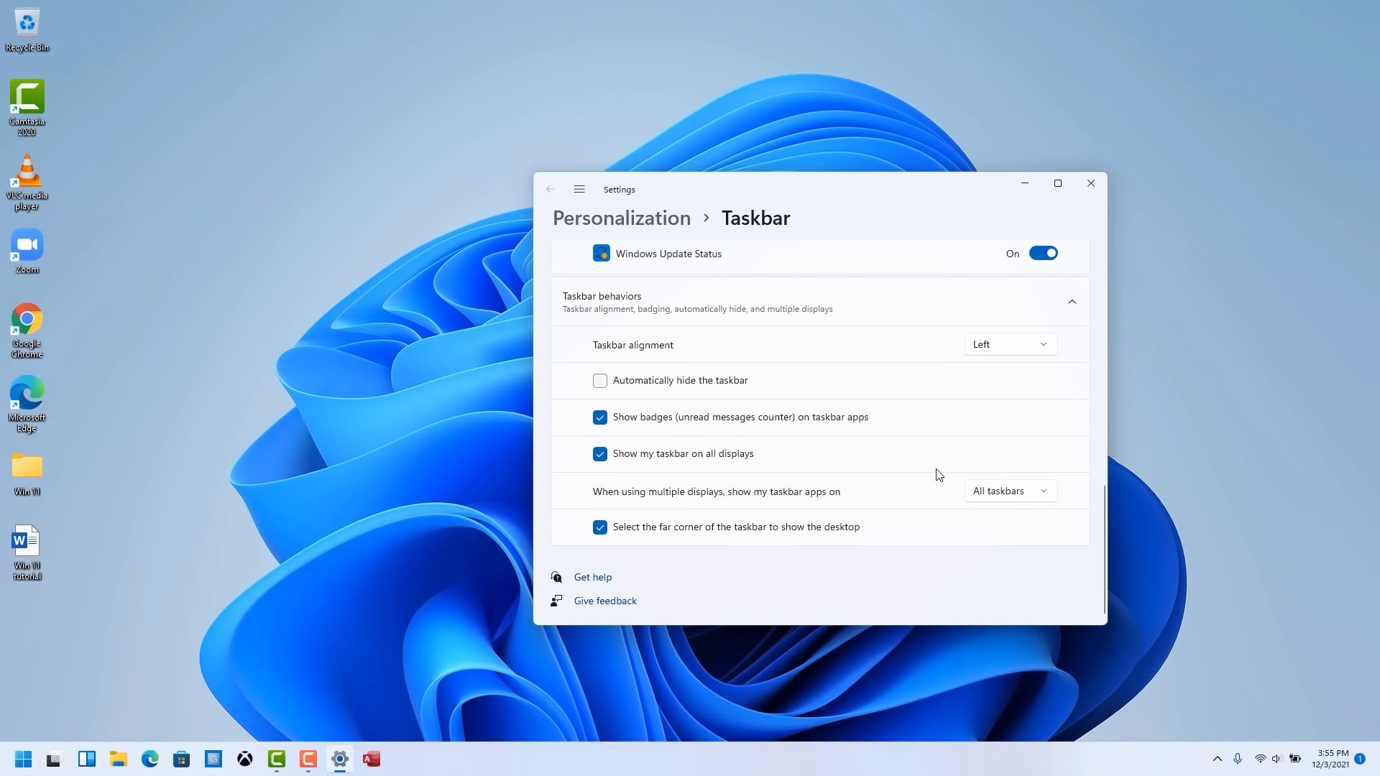
pyautogui.scroll(8, 937, 478)
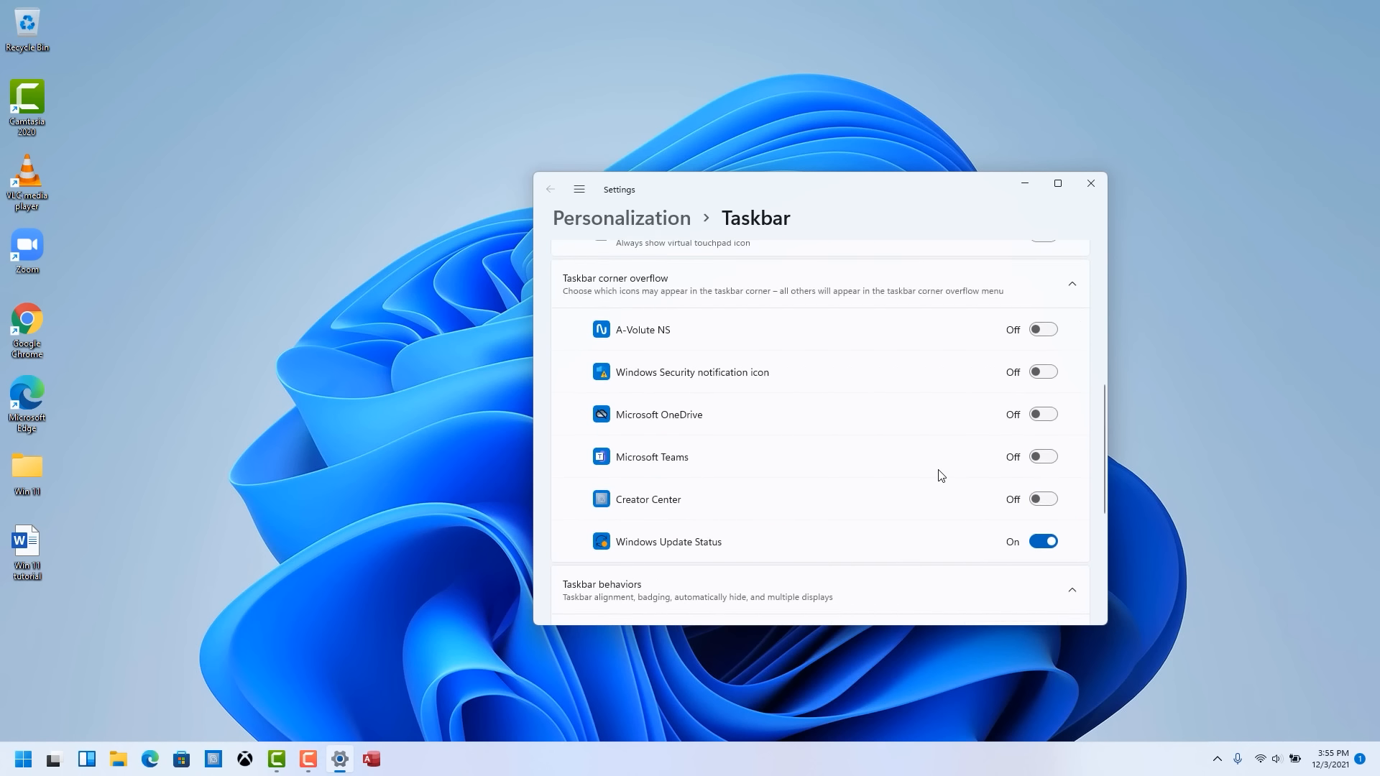
pyautogui.scroll(2, 940, 475)
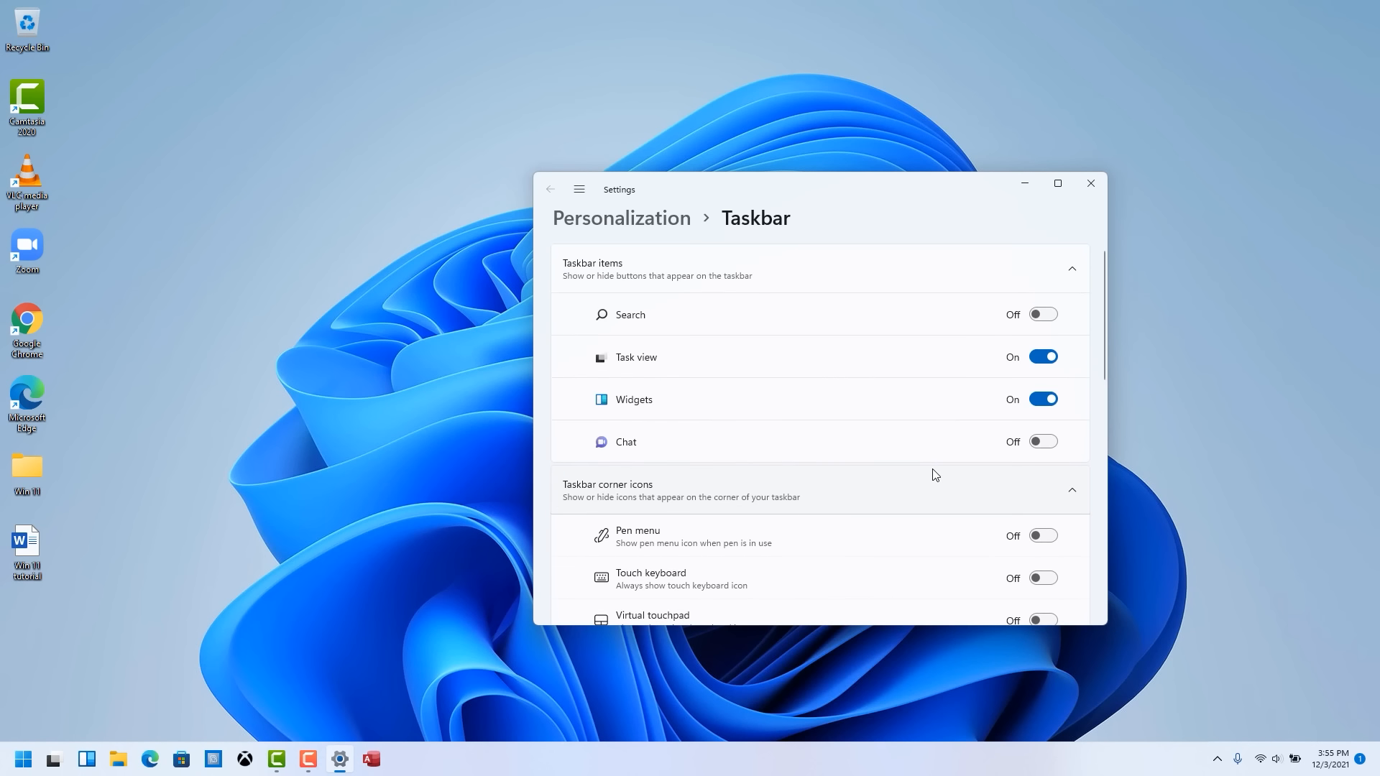
pyautogui.scroll(-10, 935, 474)
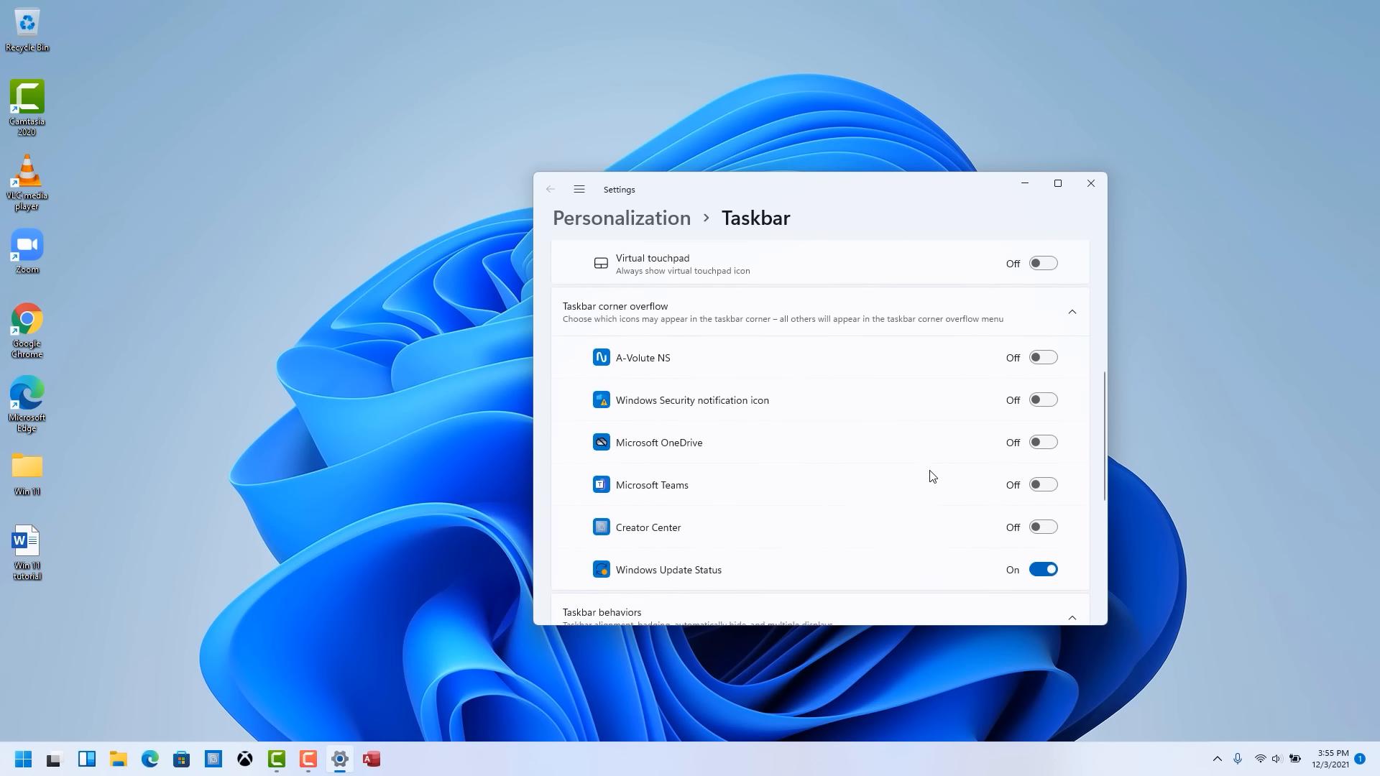
pyautogui.scroll(-6, 932, 476)
pyautogui.click(1019, 446)
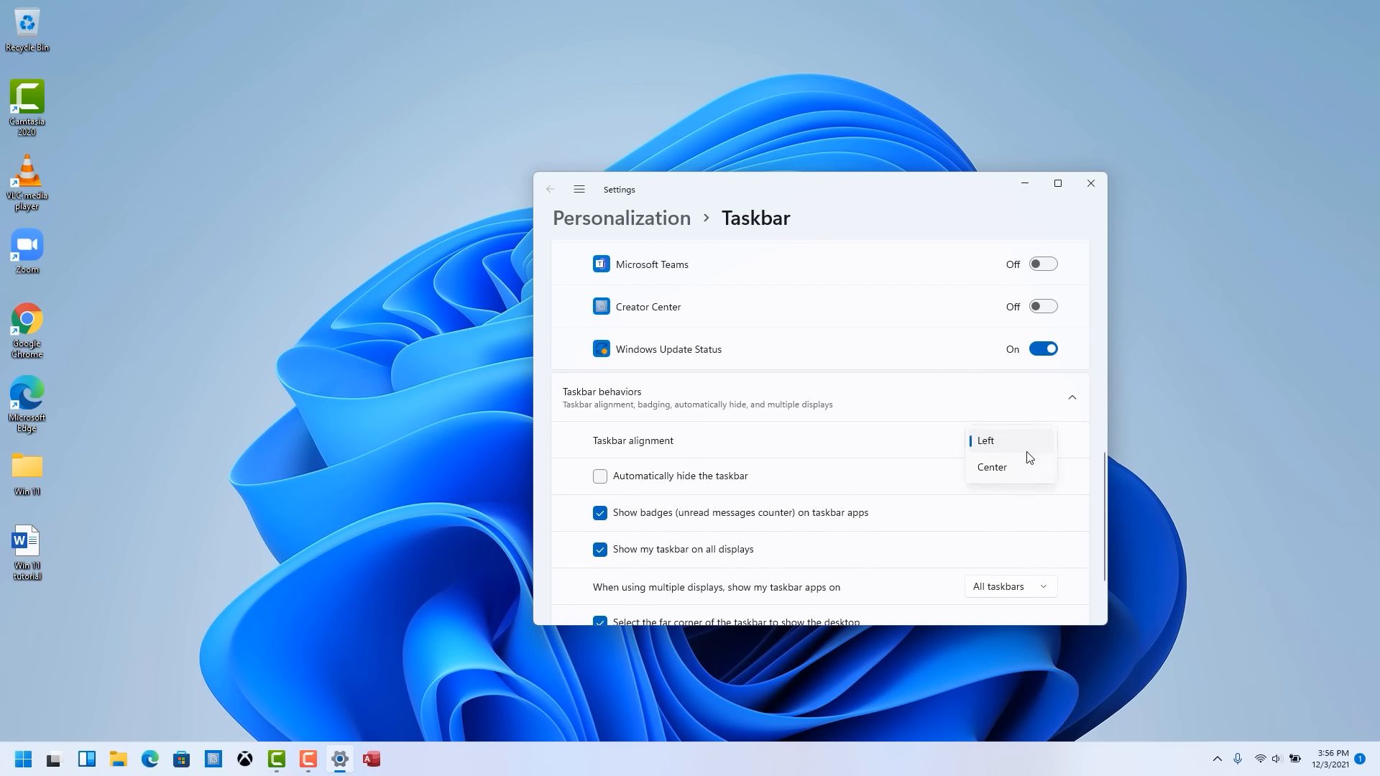
pyautogui.click(995, 467)
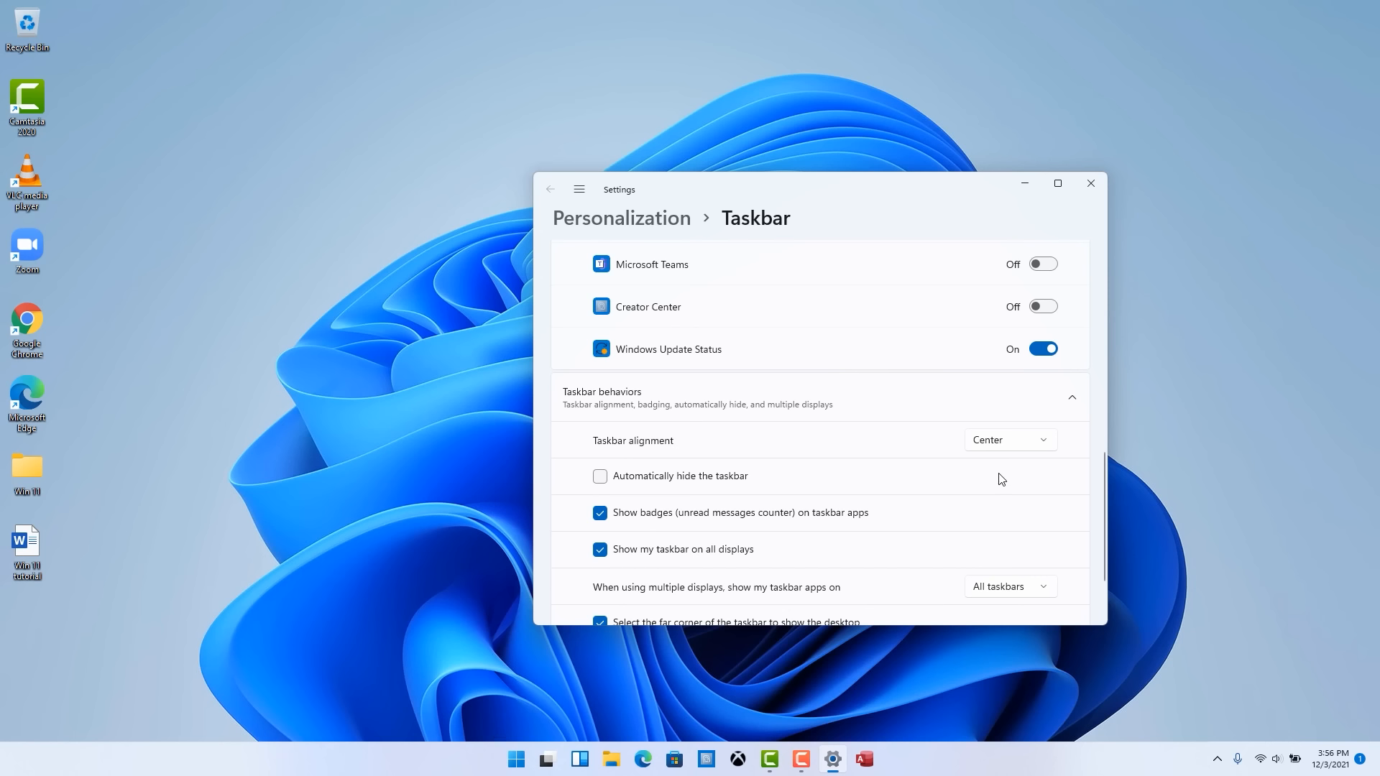
pyautogui.scroll(-2, 981, 453)
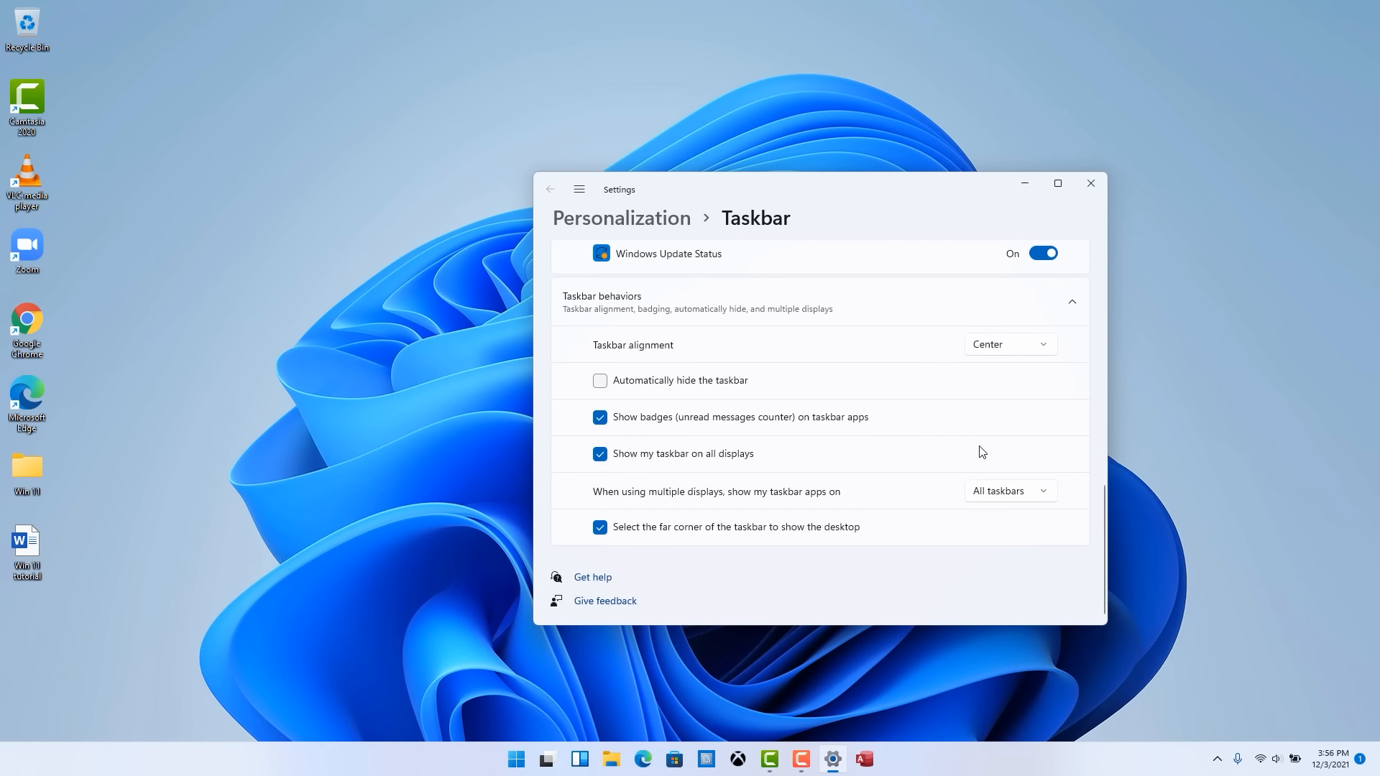
pyautogui.click(1089, 186)
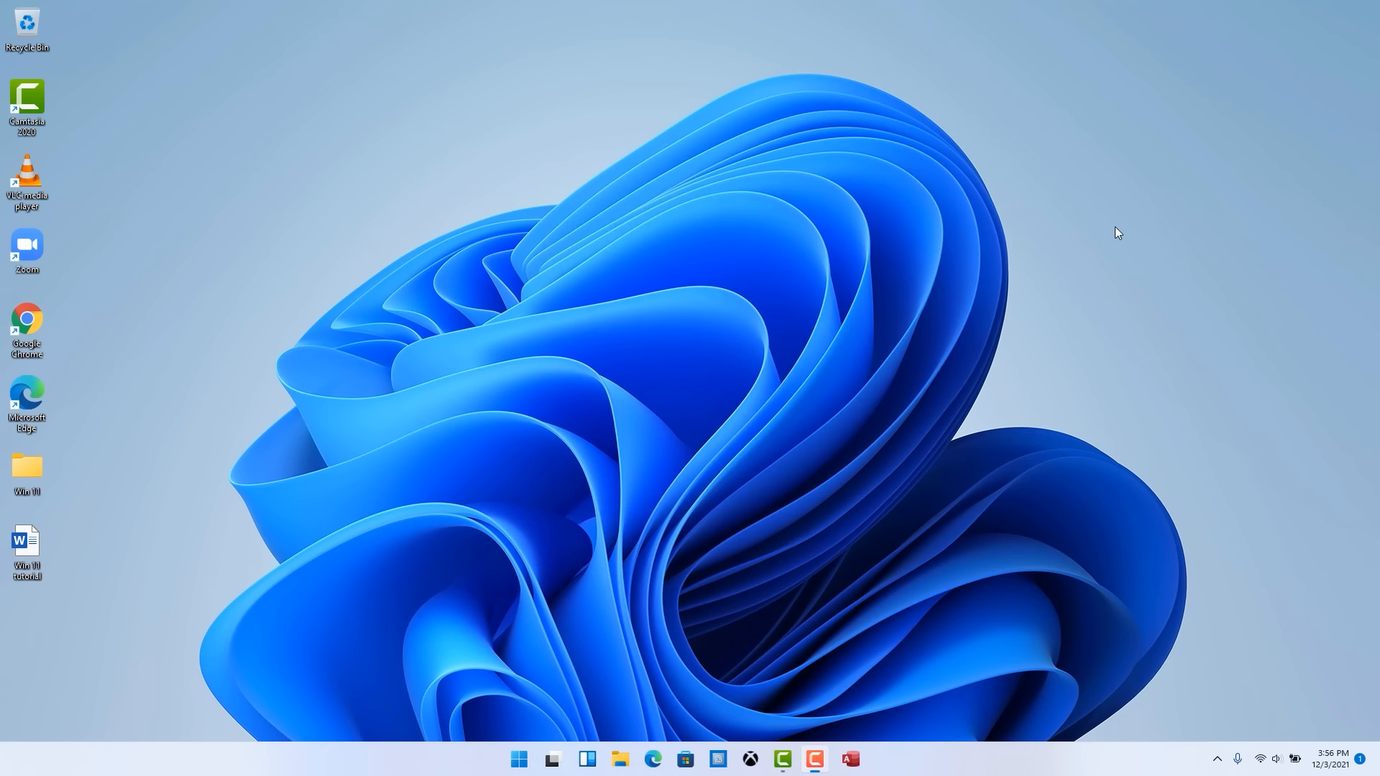
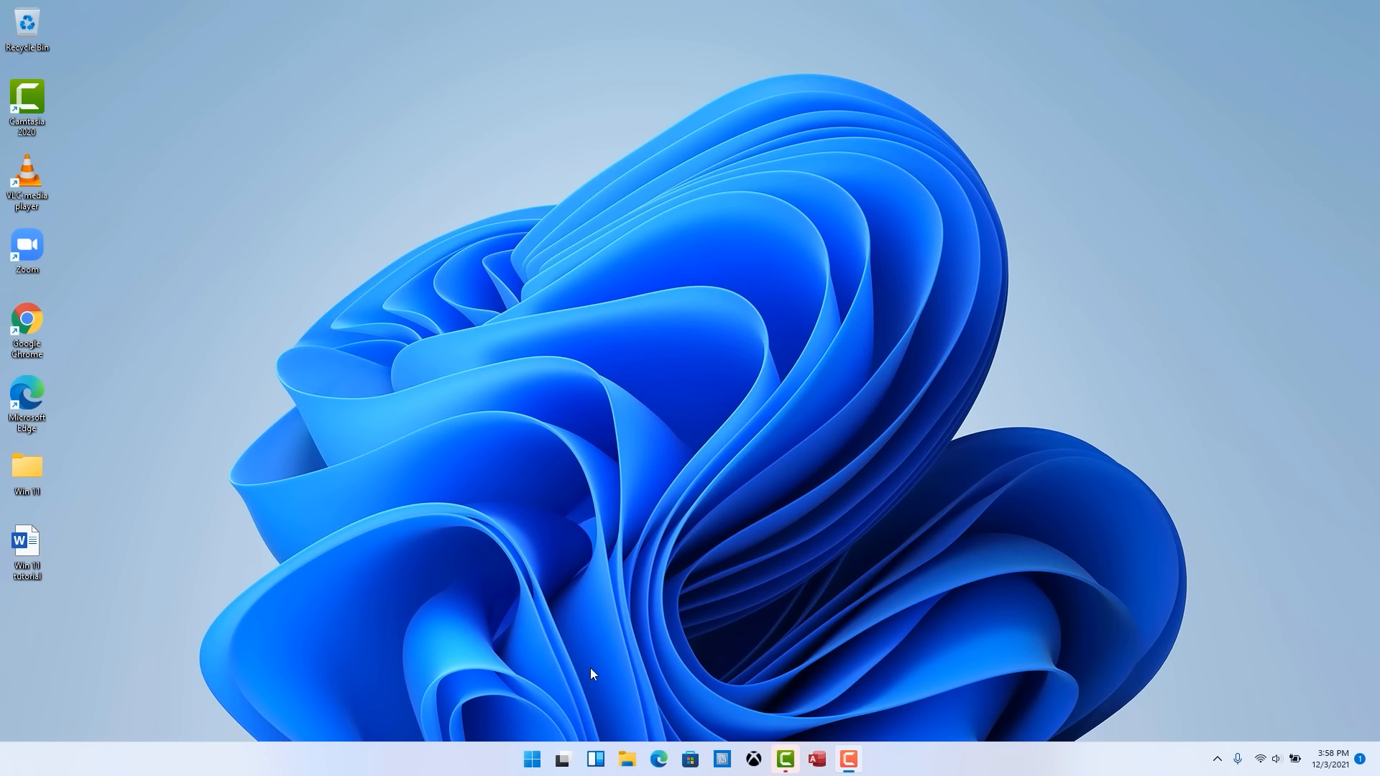
# Create a new virtual desktop from the Task view preview
pyautogui.moveTo(564, 768)
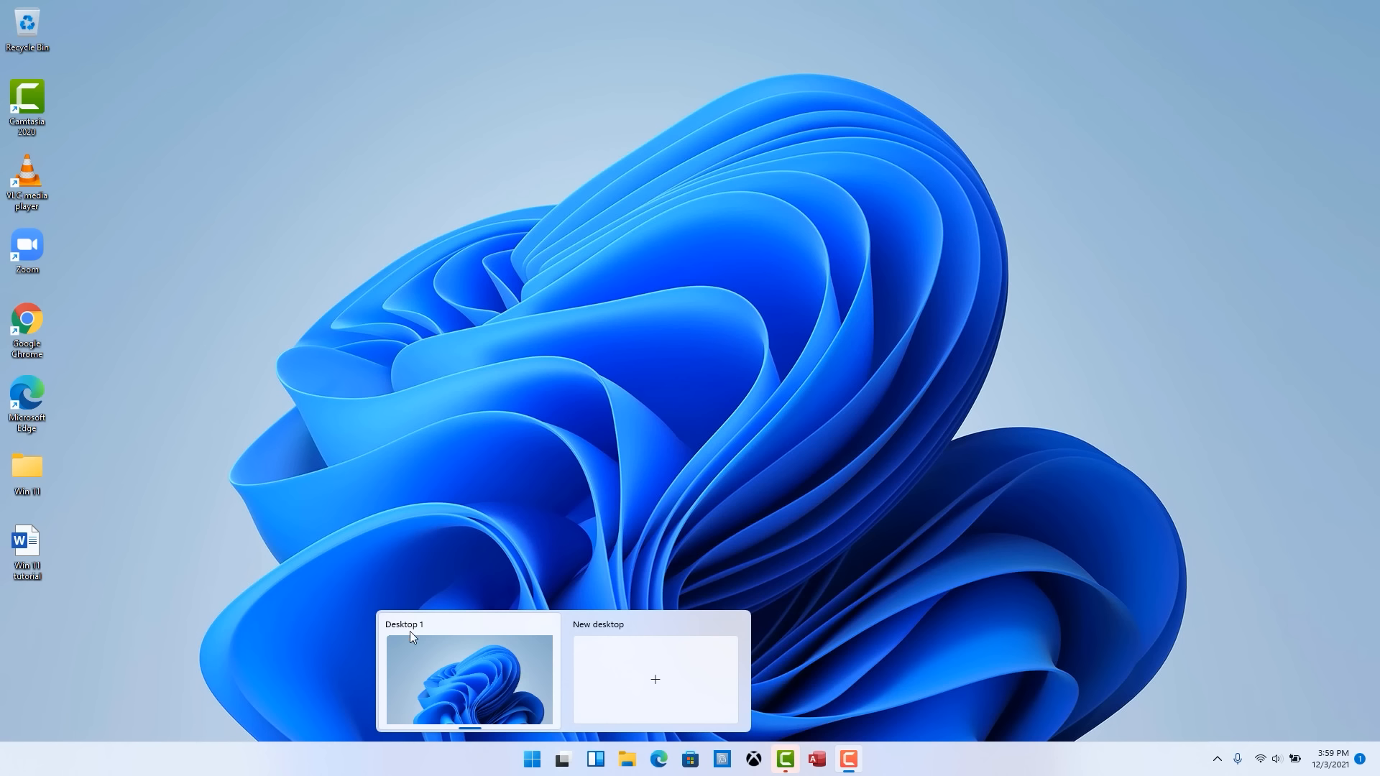
pyautogui.click(655, 681)
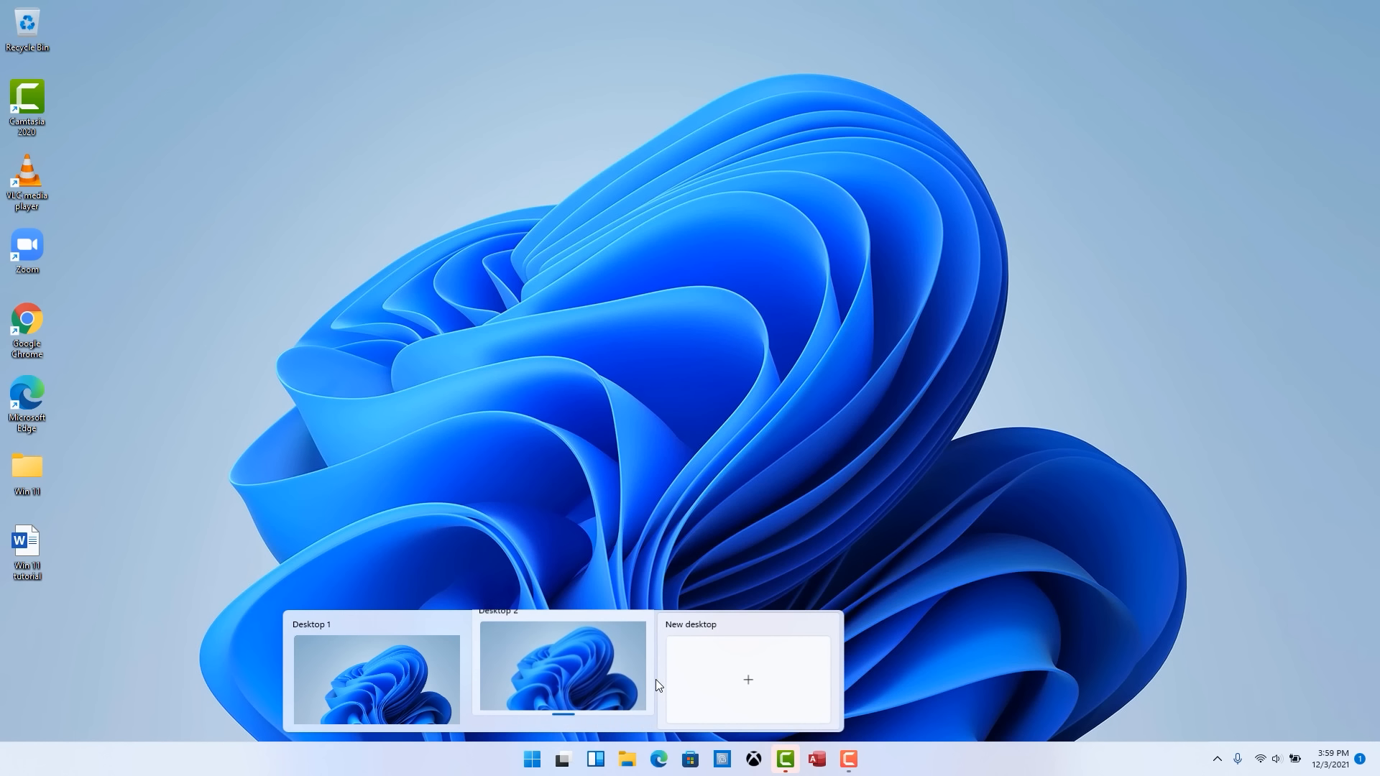
# Rename the virtual desktop Desktop 2 as Research
pyautogui.rightClick(552, 669)
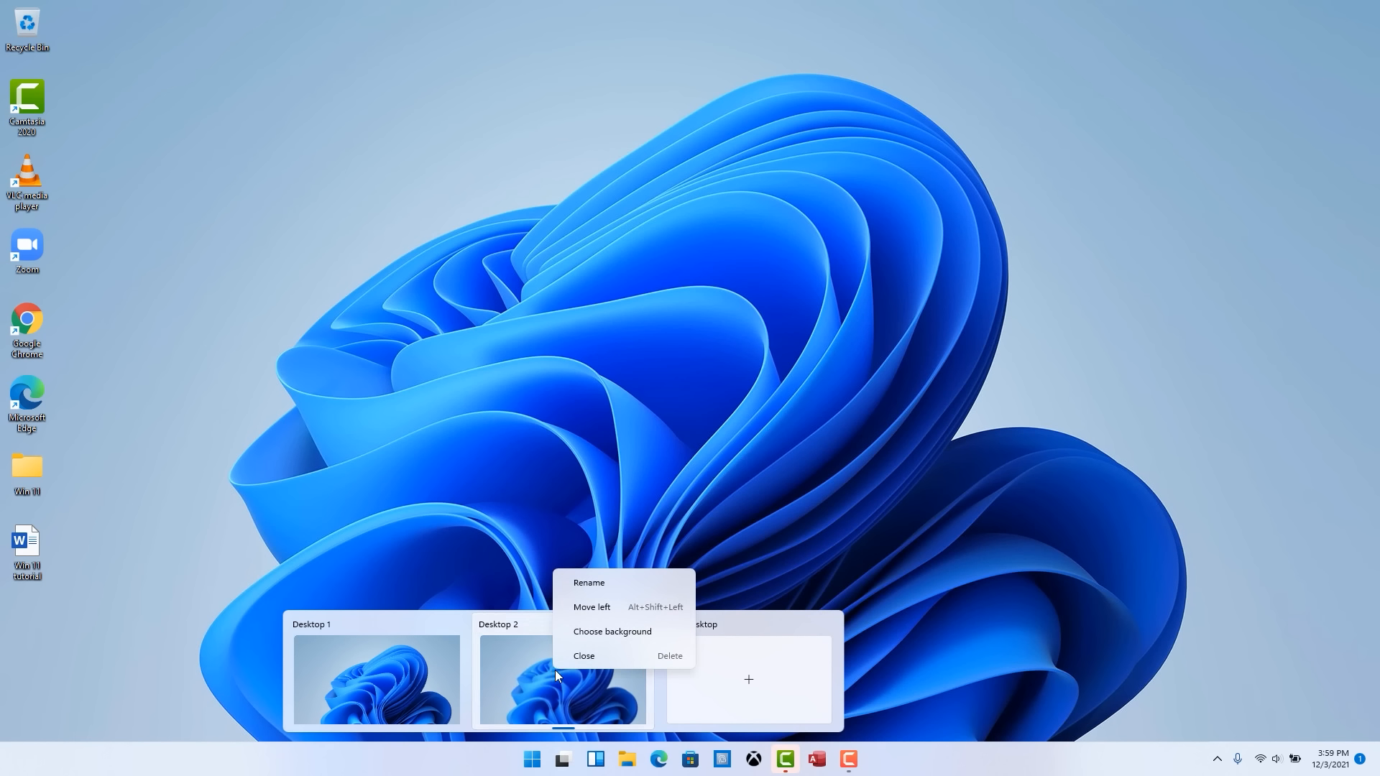
pyautogui.click(601, 590)
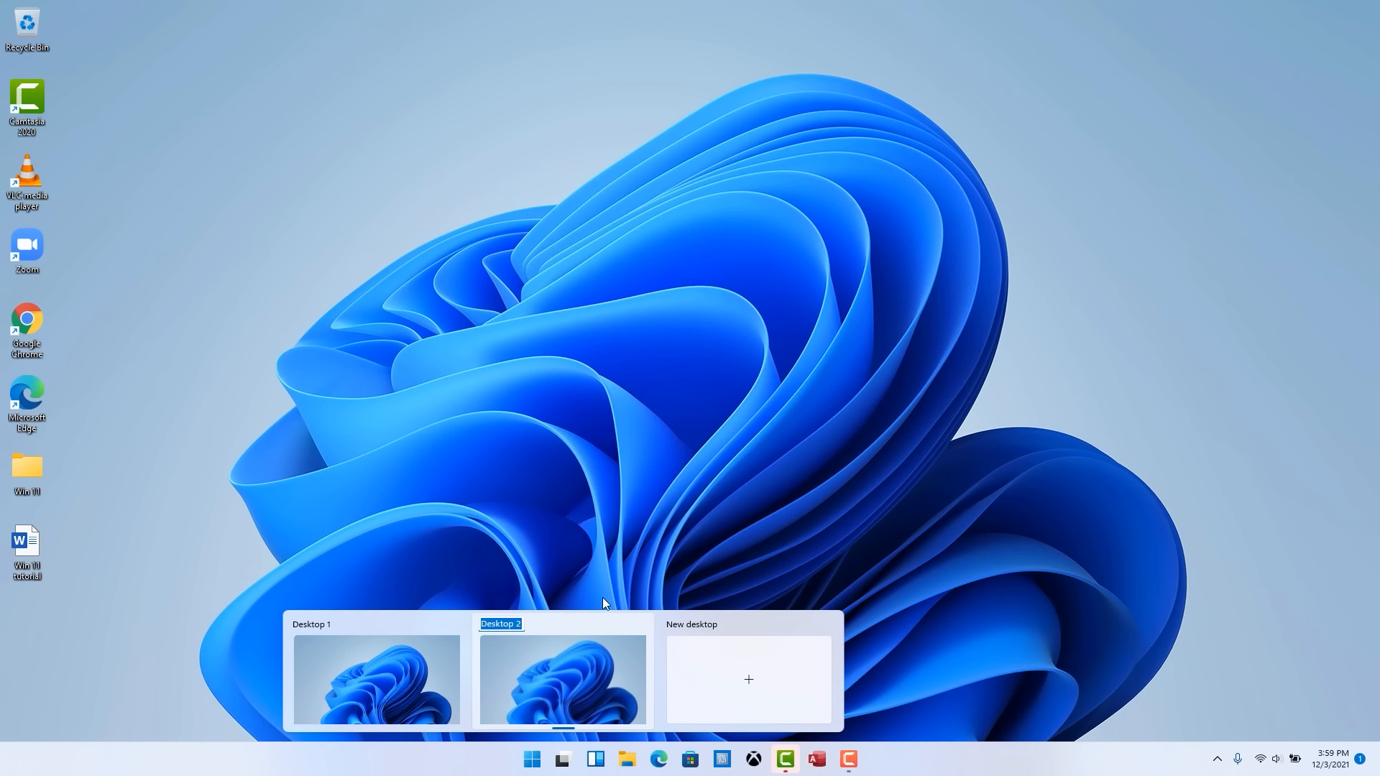
pyautogui.write('Research')
# Open the background settings for the Research desktop and choose the lake landscape from the recent images
pyautogui.rightClick(554, 673)
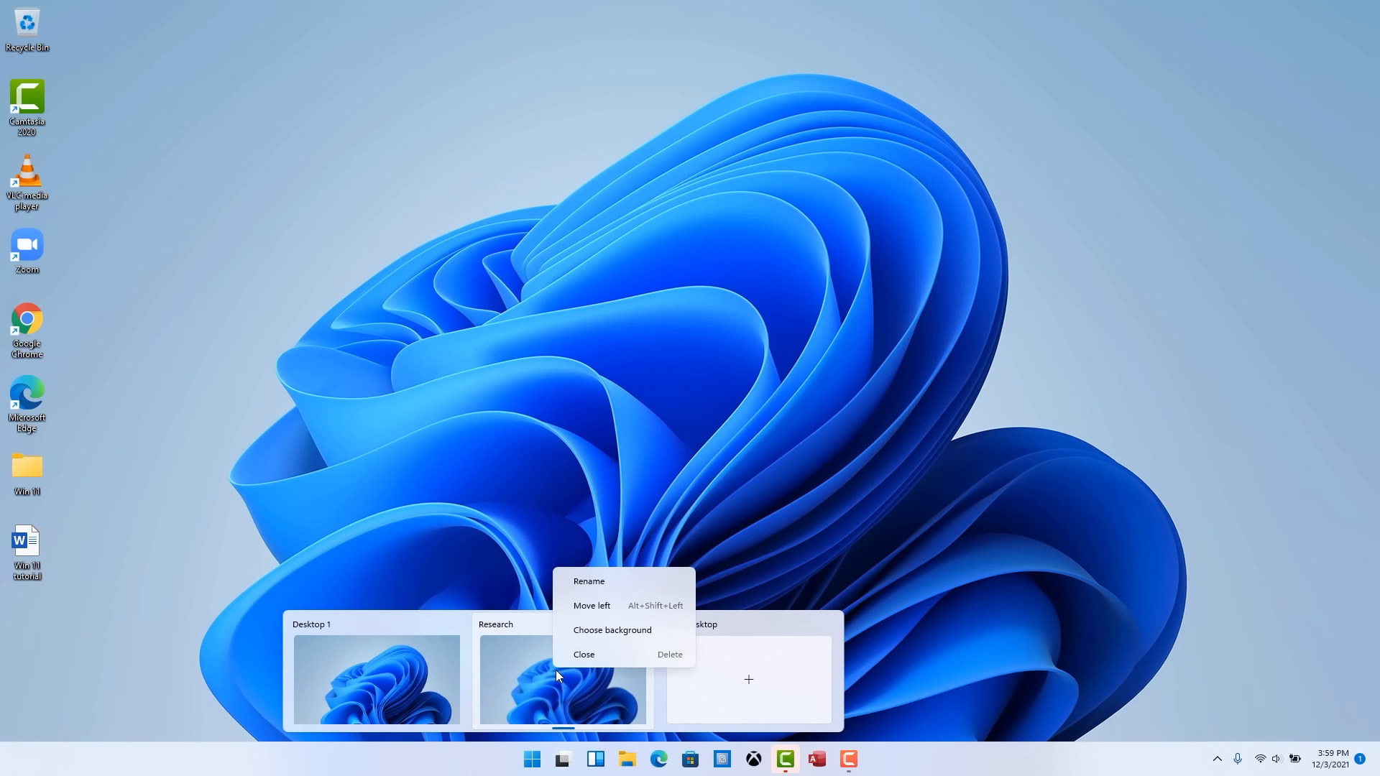
pyautogui.click(601, 631)
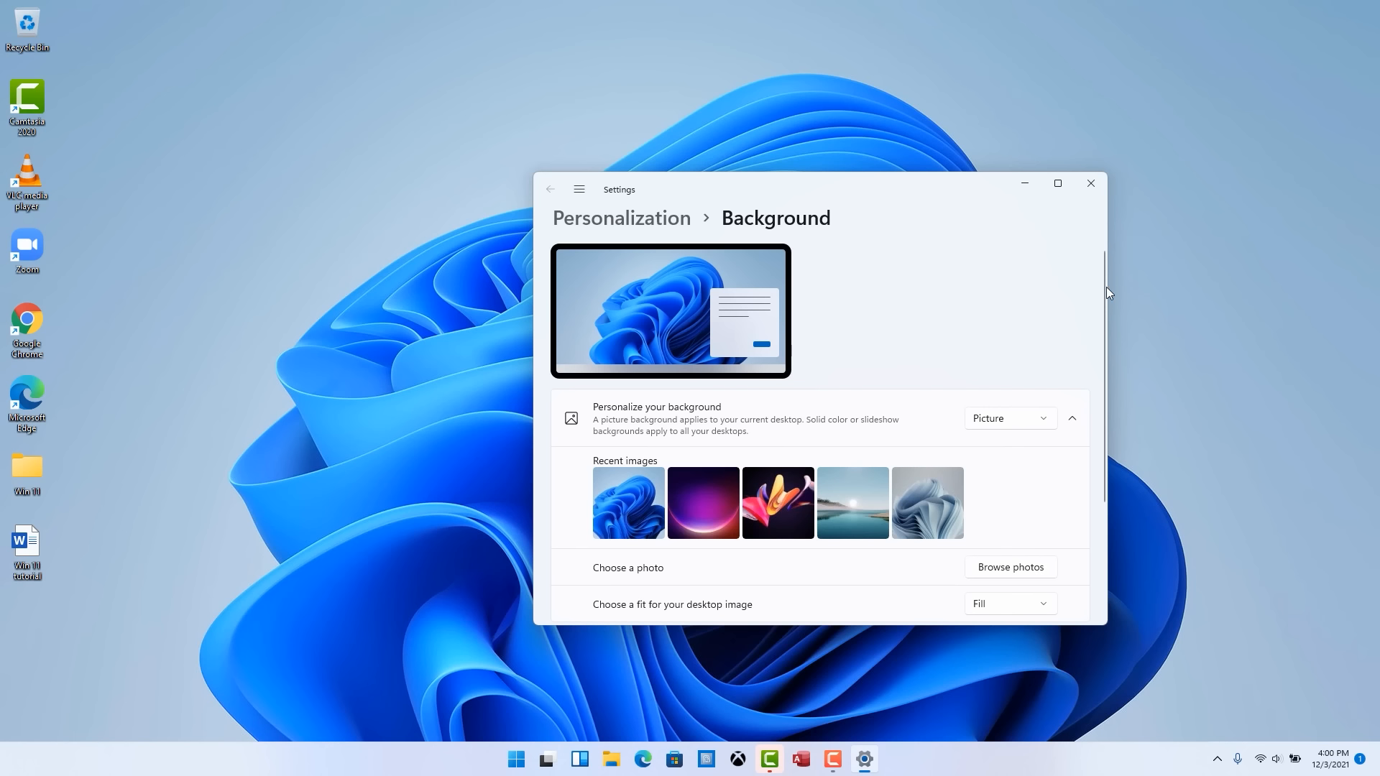
pyautogui.moveTo(1101, 291); pyautogui.dragTo(1090, 388)
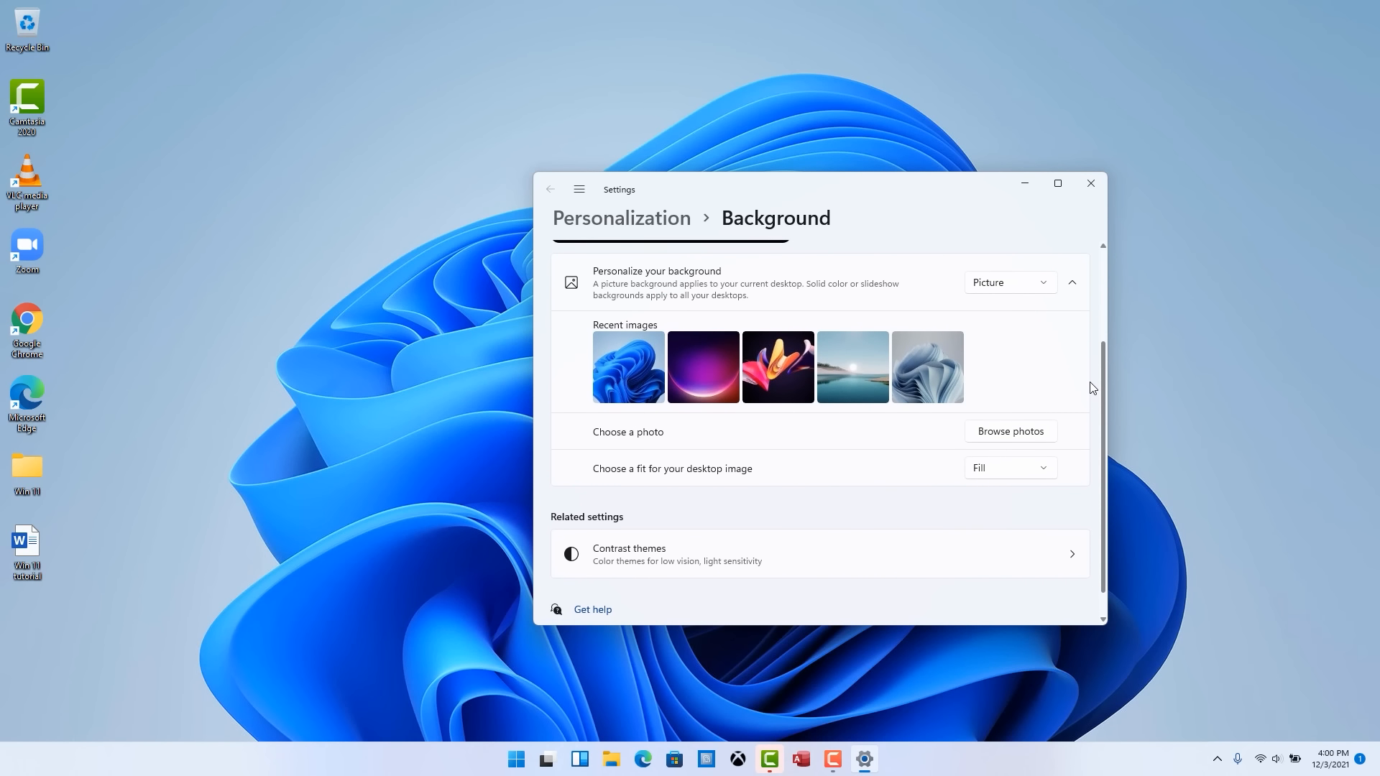
pyautogui.click(1045, 288)
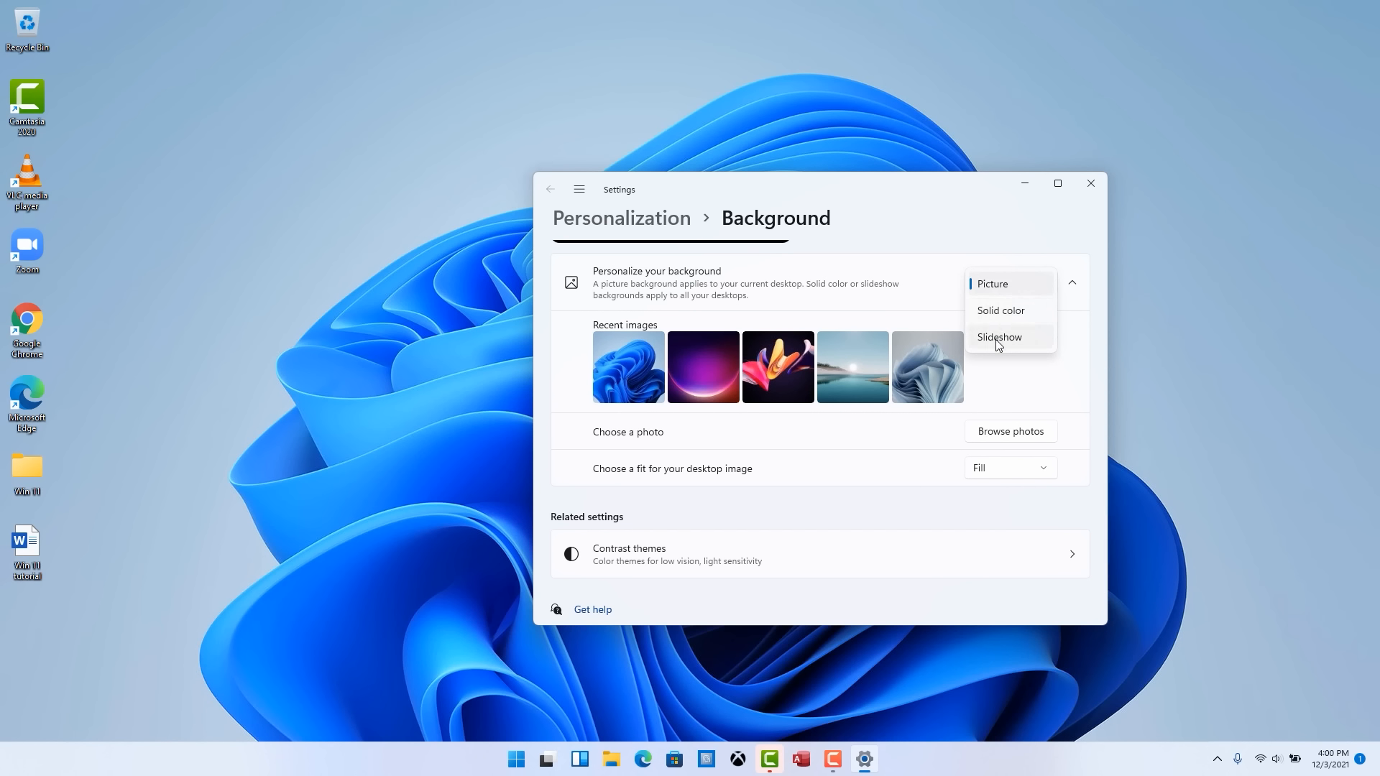
pyautogui.click(1090, 364)
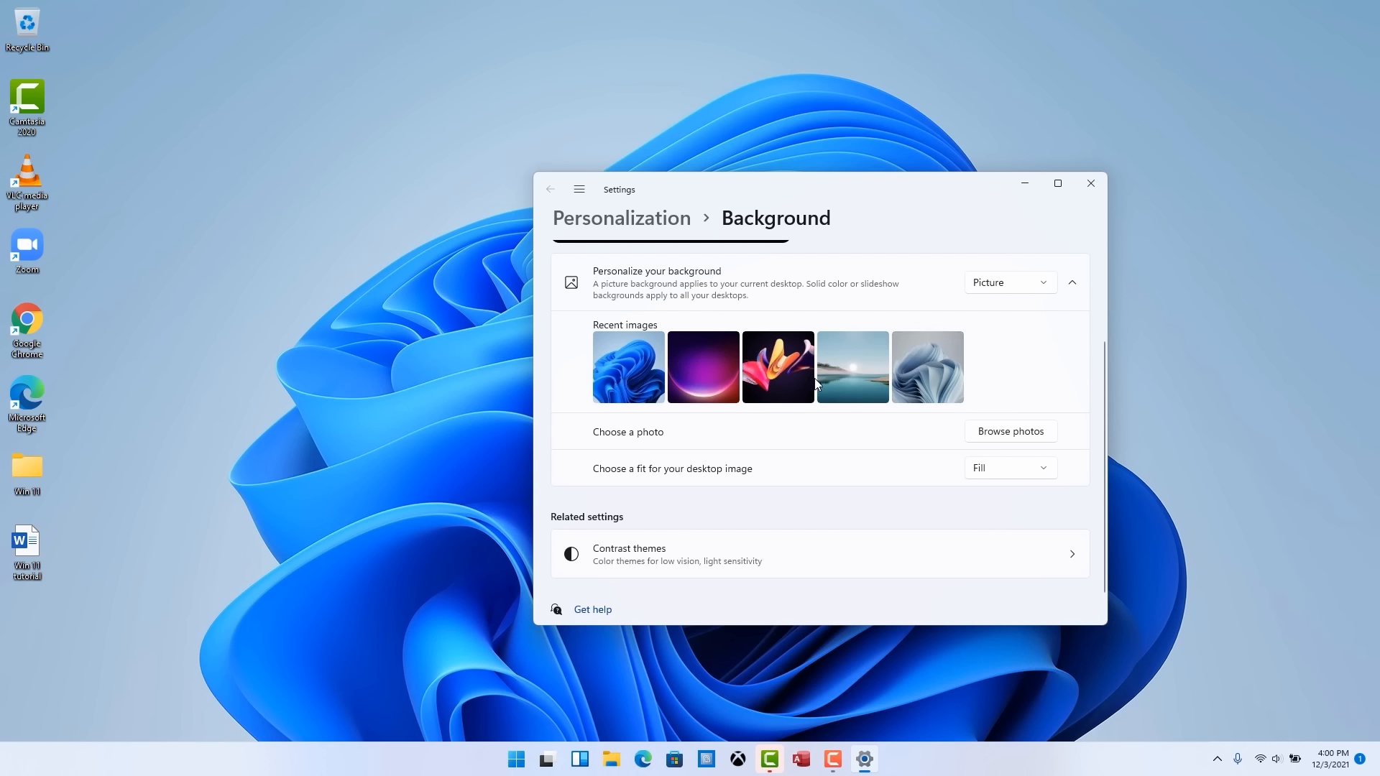
pyautogui.click(851, 371)
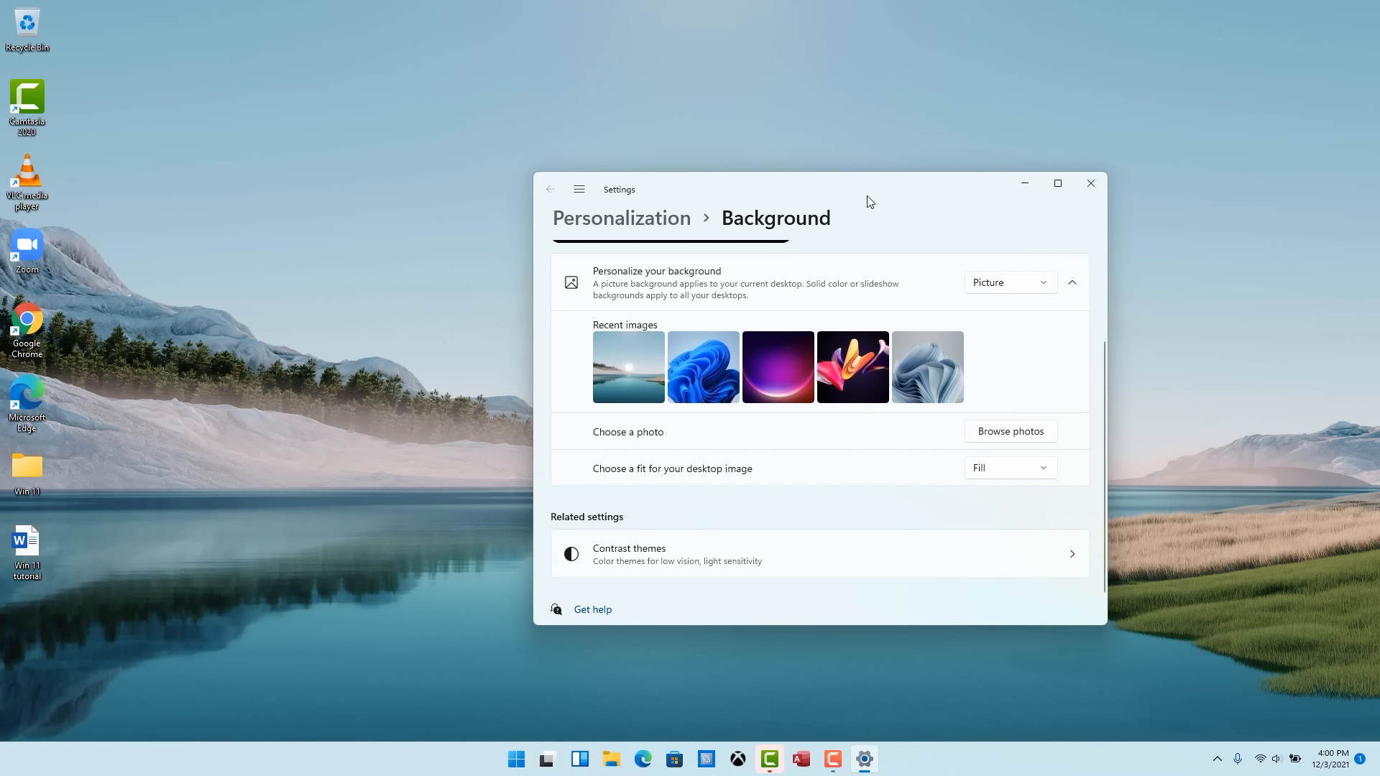
# Change the background type to Solid color, try the orange swatch and settle on the dark blue one
pyautogui.moveTo(859, 189); pyautogui.dragTo(828, 198)
pyautogui.click(1001, 291)
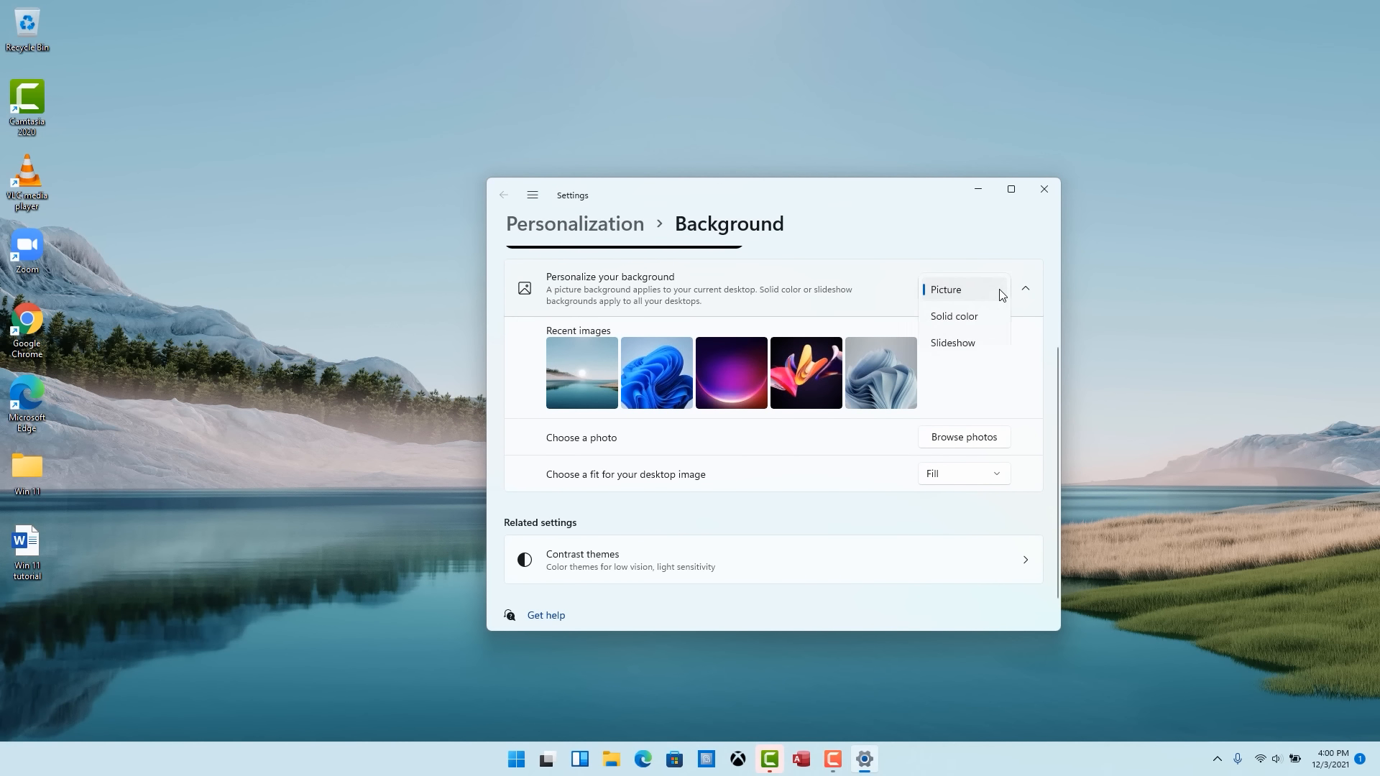
pyautogui.click(972, 325)
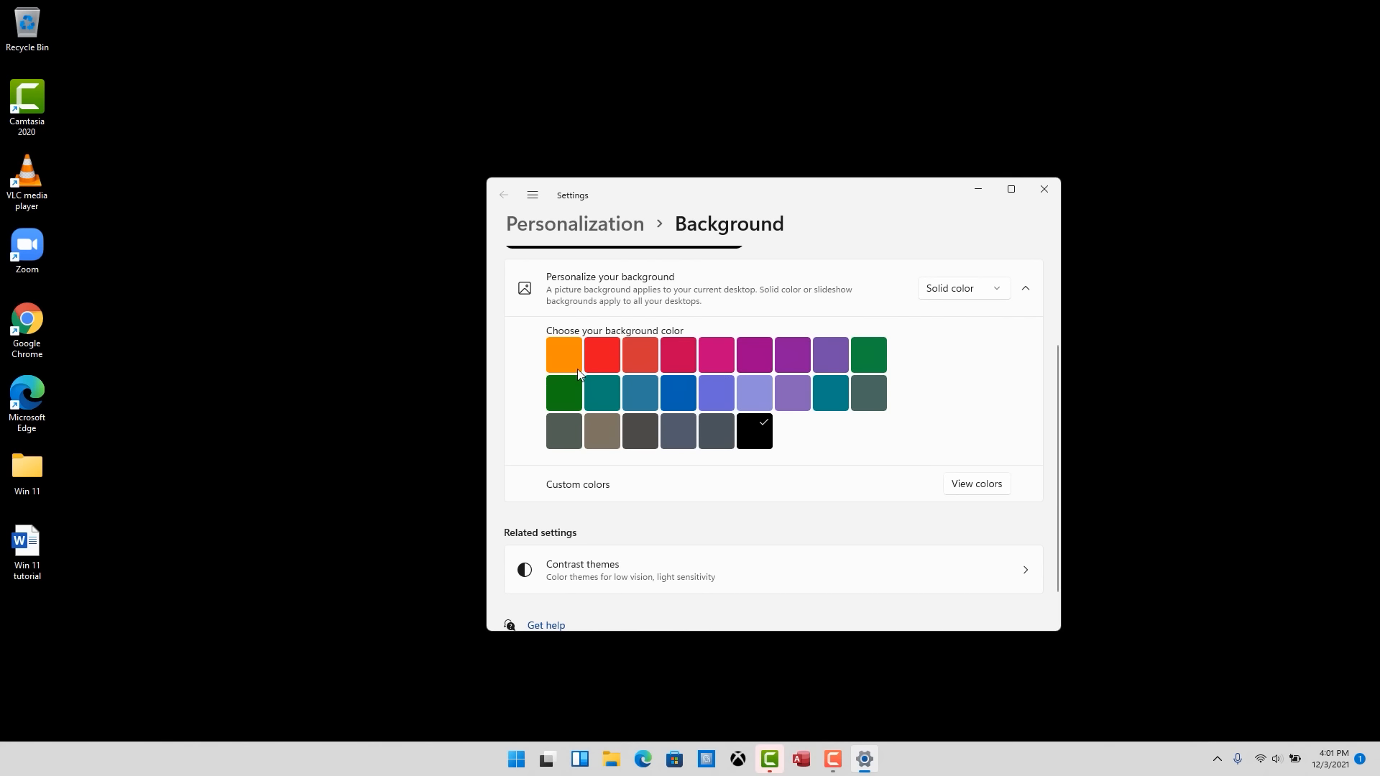
pyautogui.click(573, 360)
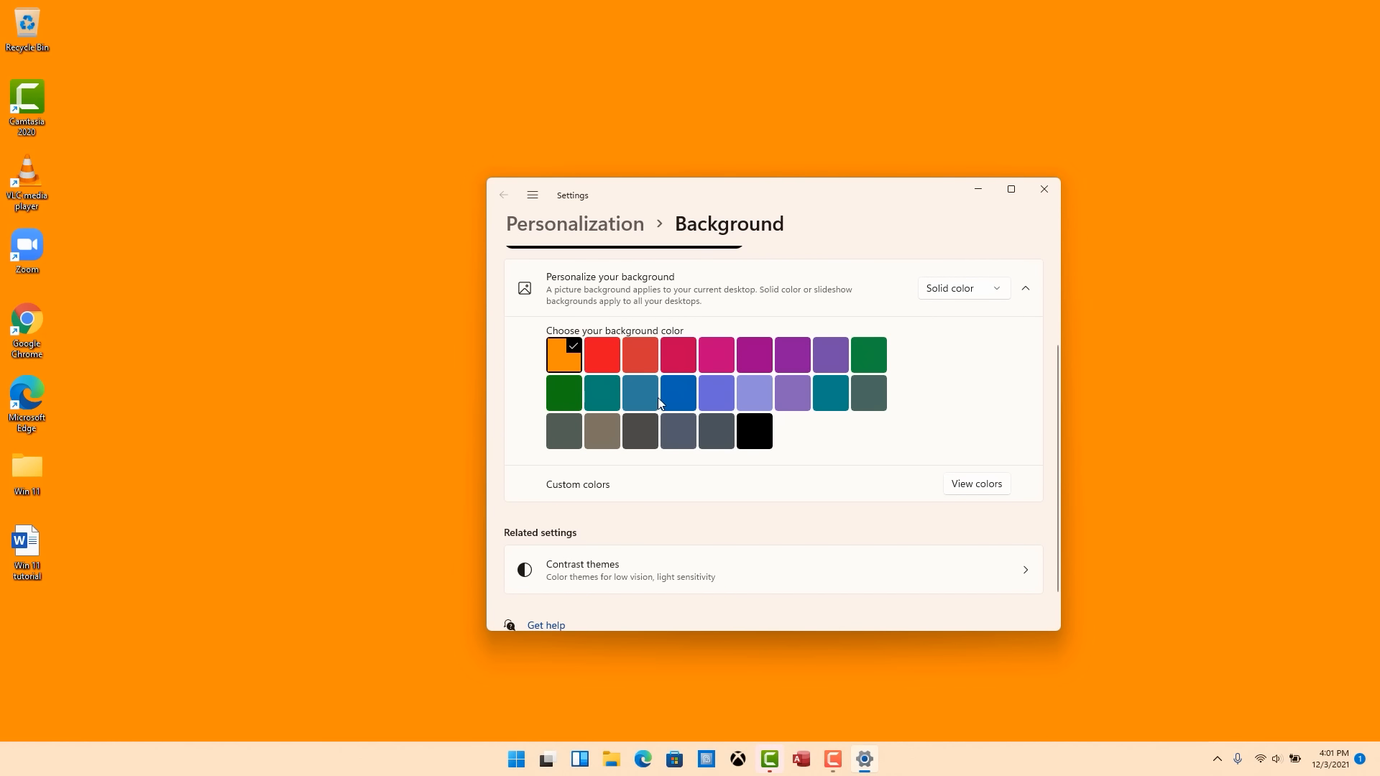
pyautogui.click(675, 394)
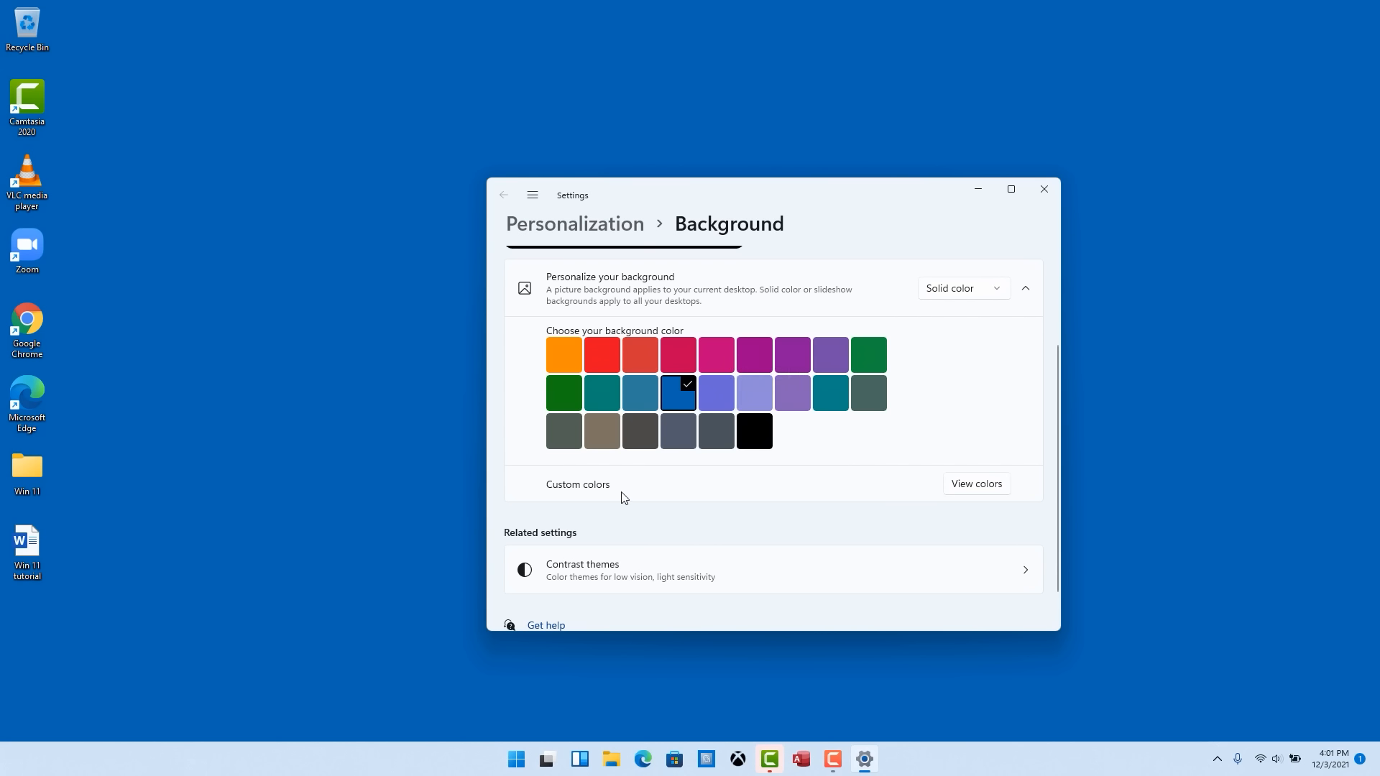
# Examine the custom background color picker, including its additional options and RGB/HSV color models, and cancel it
pyautogui.click(981, 485)
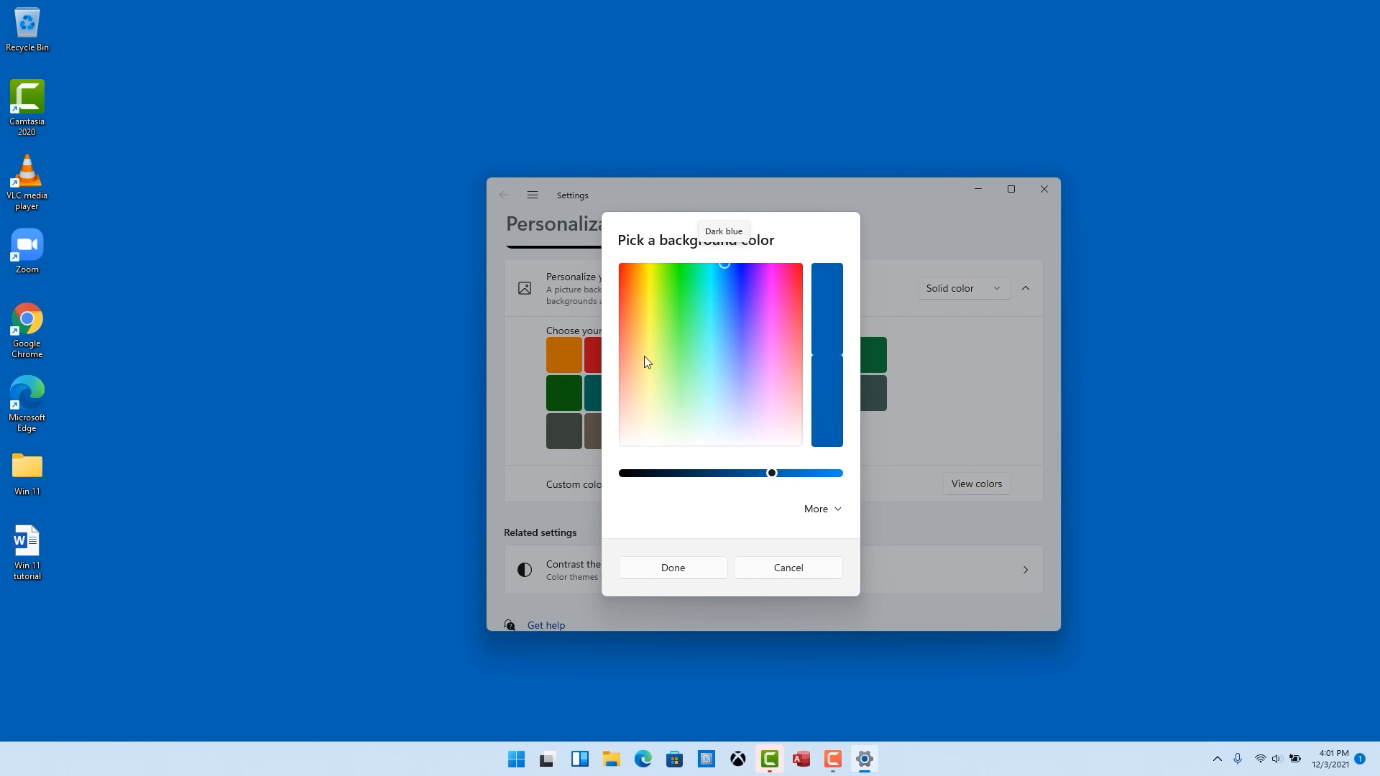
pyautogui.click(840, 511)
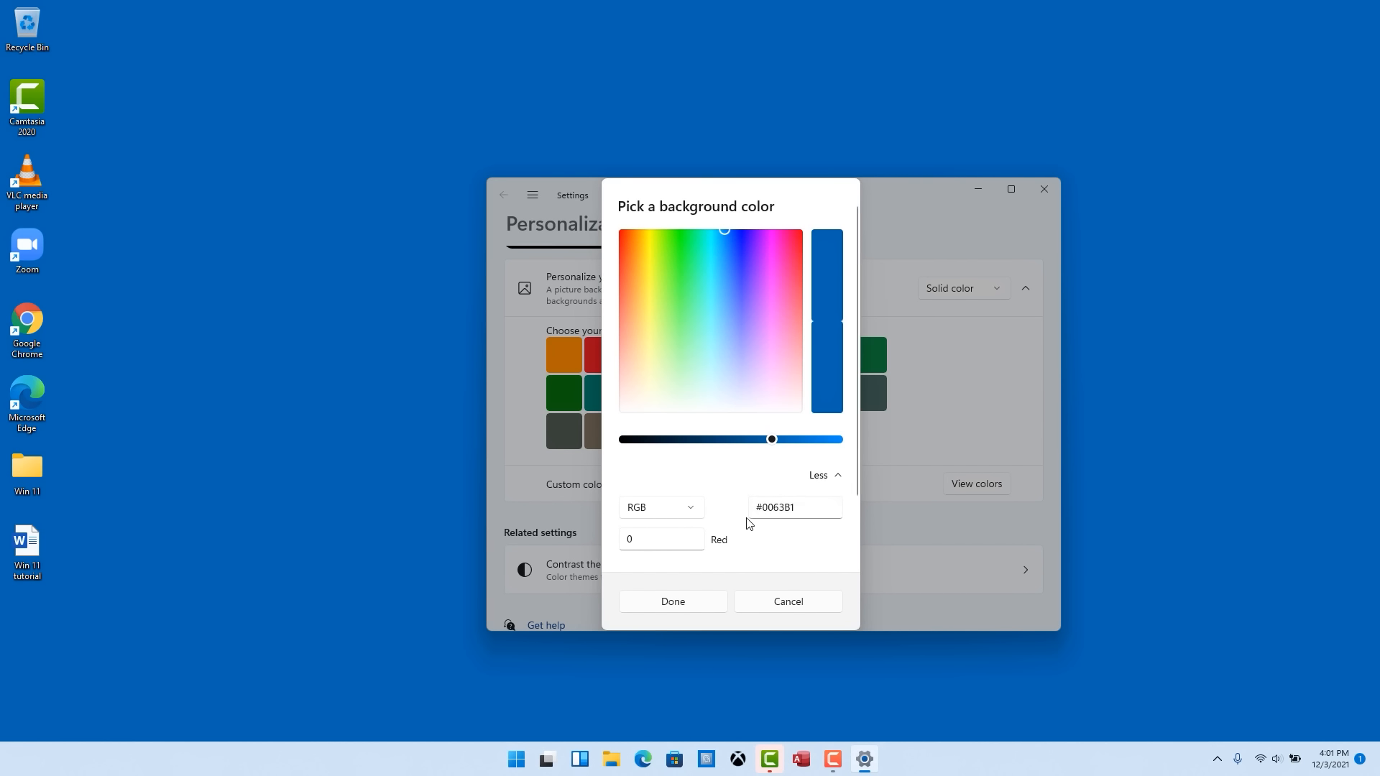
pyautogui.click(690, 511)
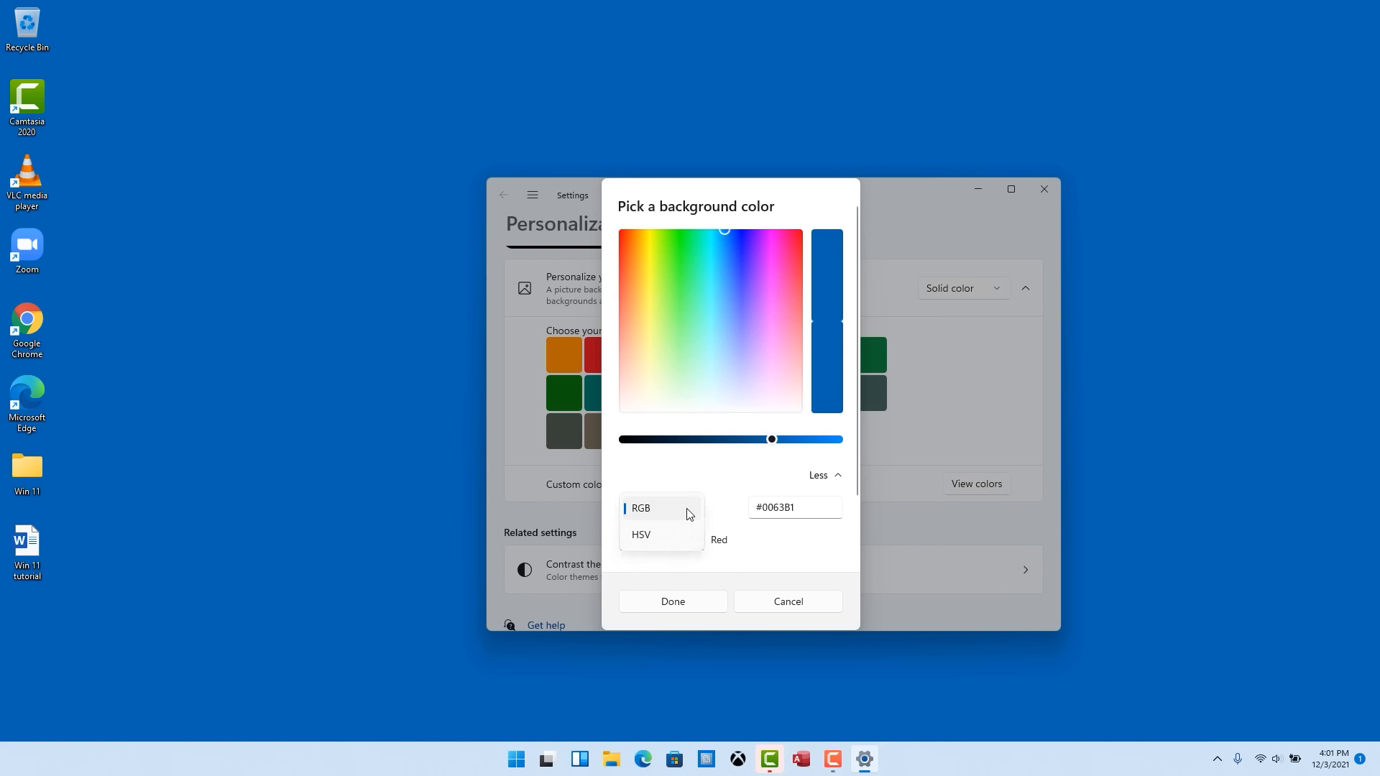
pyautogui.click(781, 547)
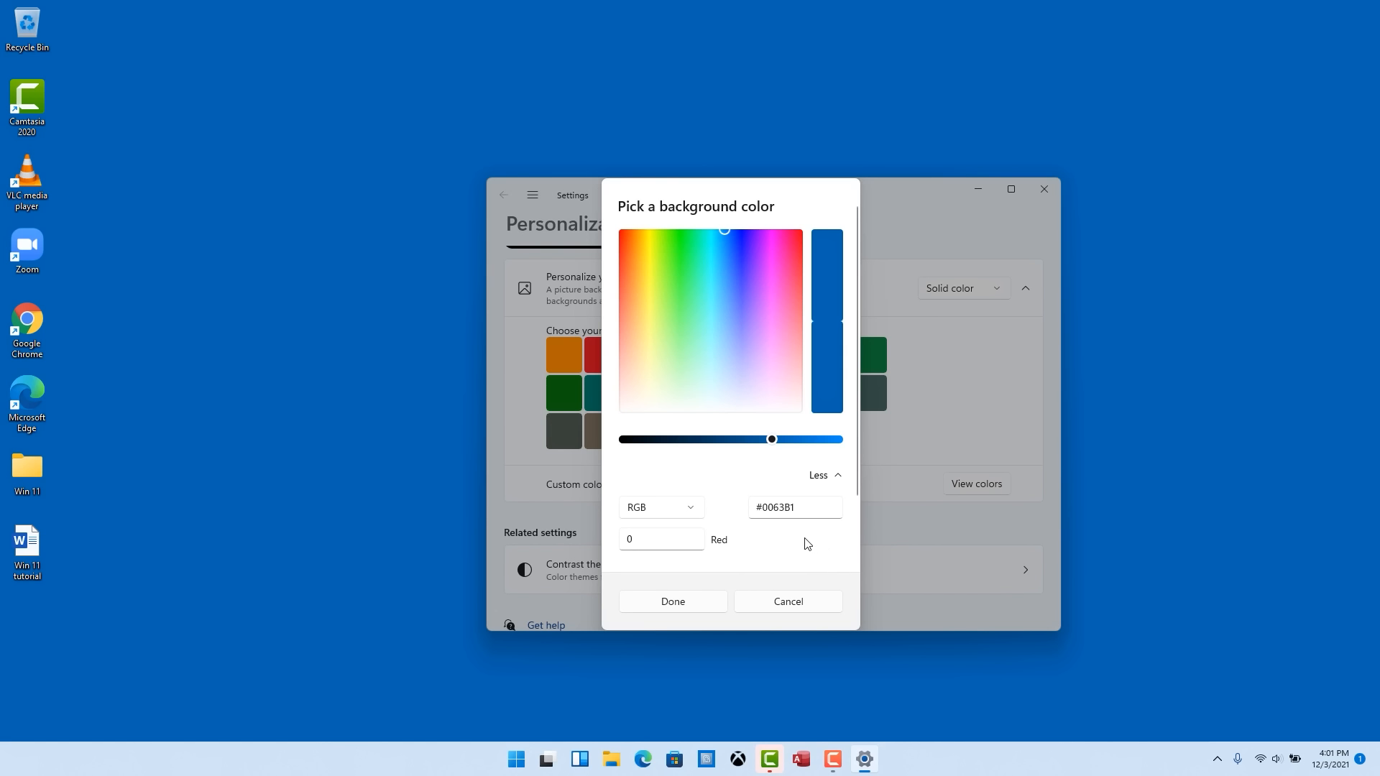
pyautogui.click(782, 605)
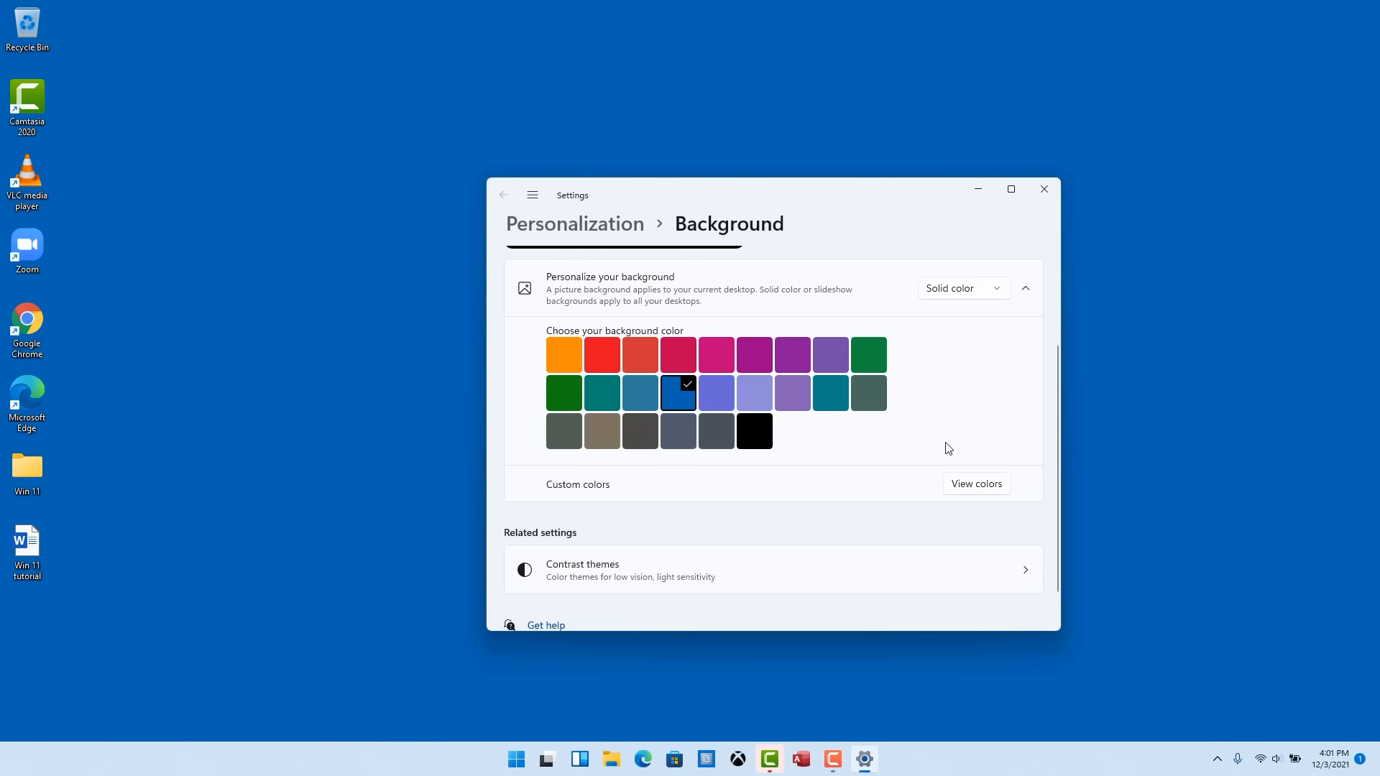
# Open Contrast themes from the related settings and review the theme previews and the selectable themes without choosing one
pyautogui.scroll(-1, 964, 440)
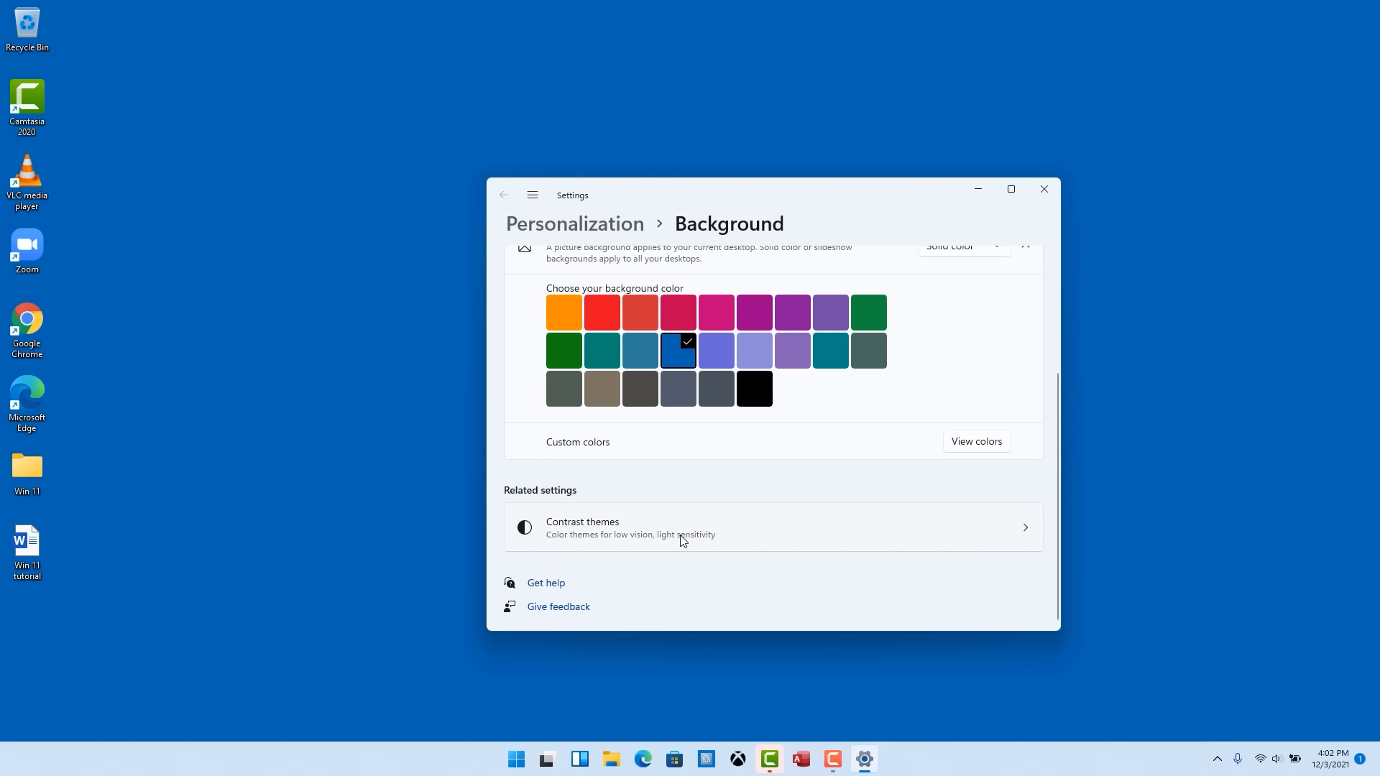
pyautogui.click(1025, 532)
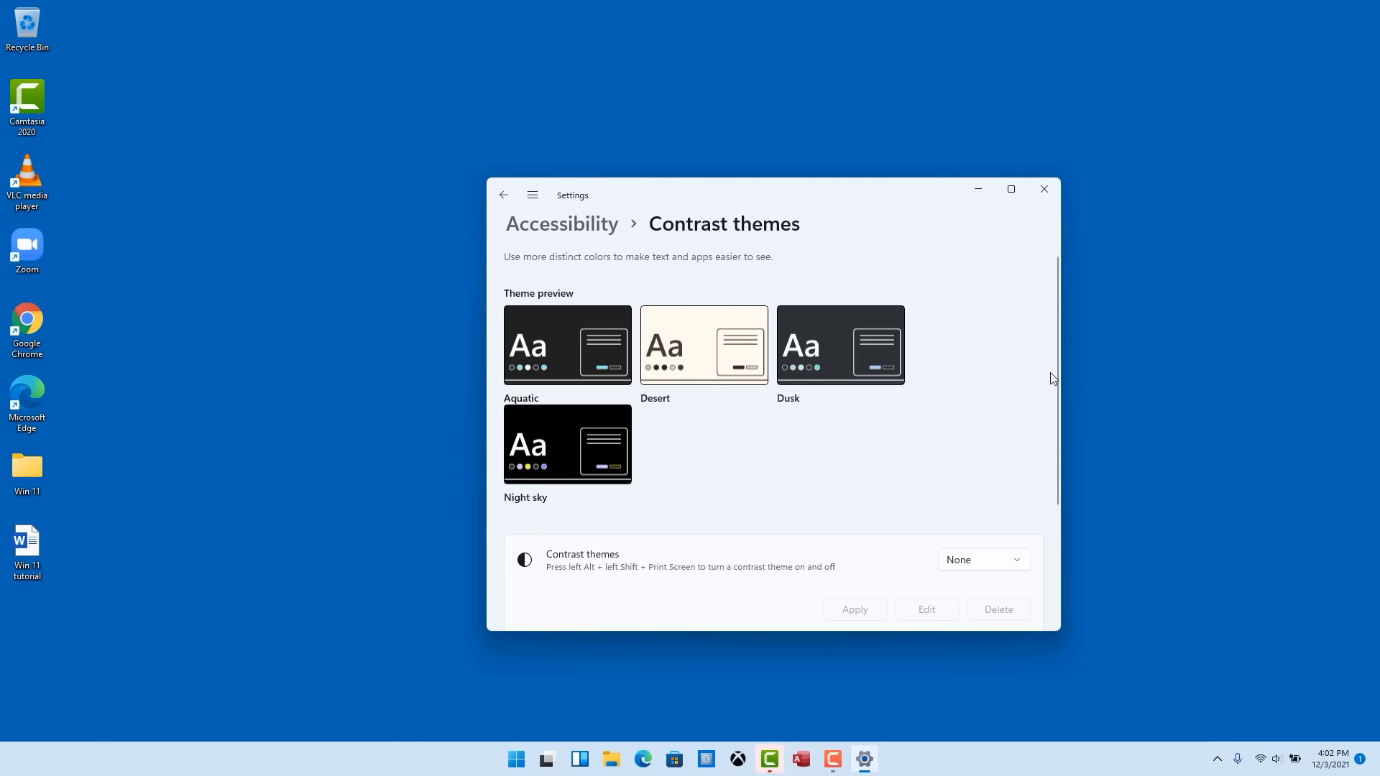
pyautogui.moveTo(1056, 358); pyautogui.dragTo(1051, 500)
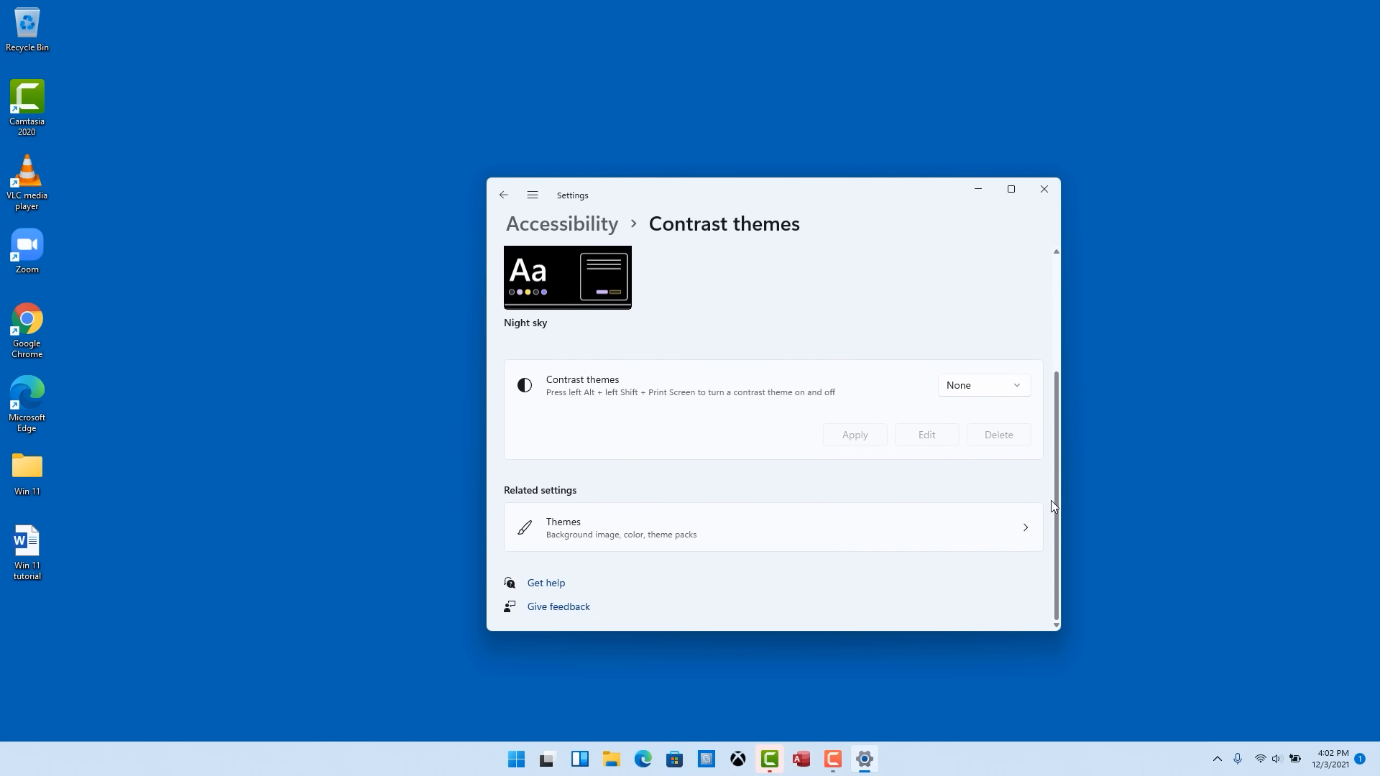
pyautogui.click(1017, 389)
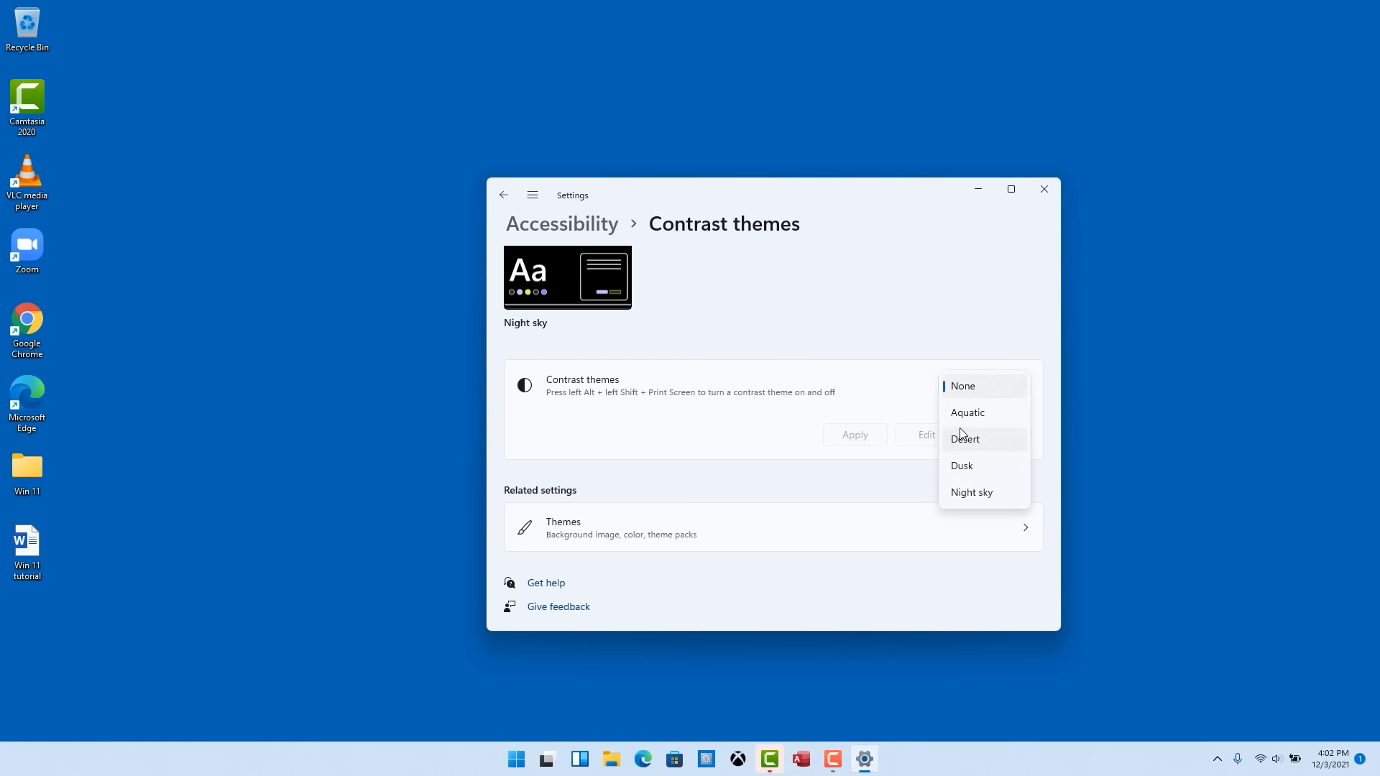
pyautogui.click(892, 480)
# Review the Personalization Themes page, including its current theme and related settings, and return to the Background page
pyautogui.click(1025, 529)
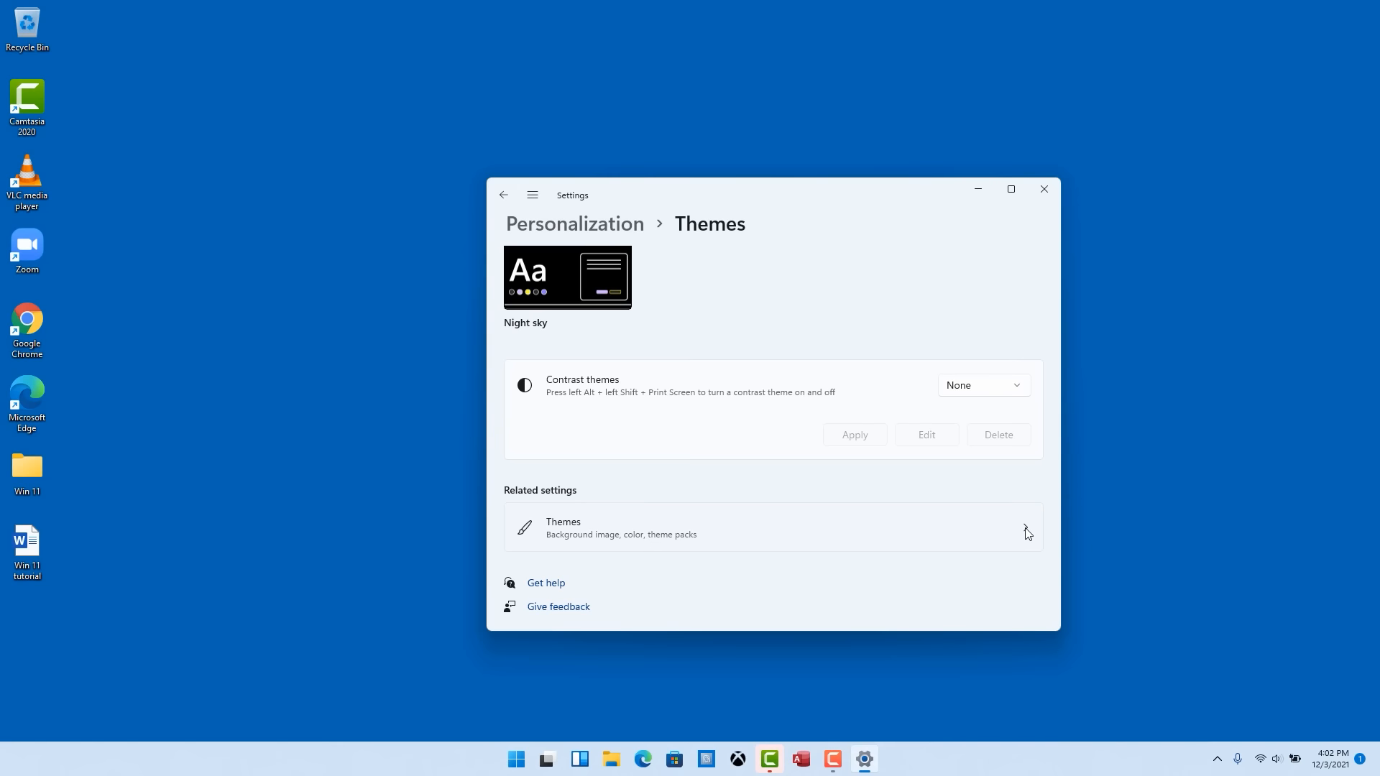
pyautogui.scroll(-3, 1032, 400)
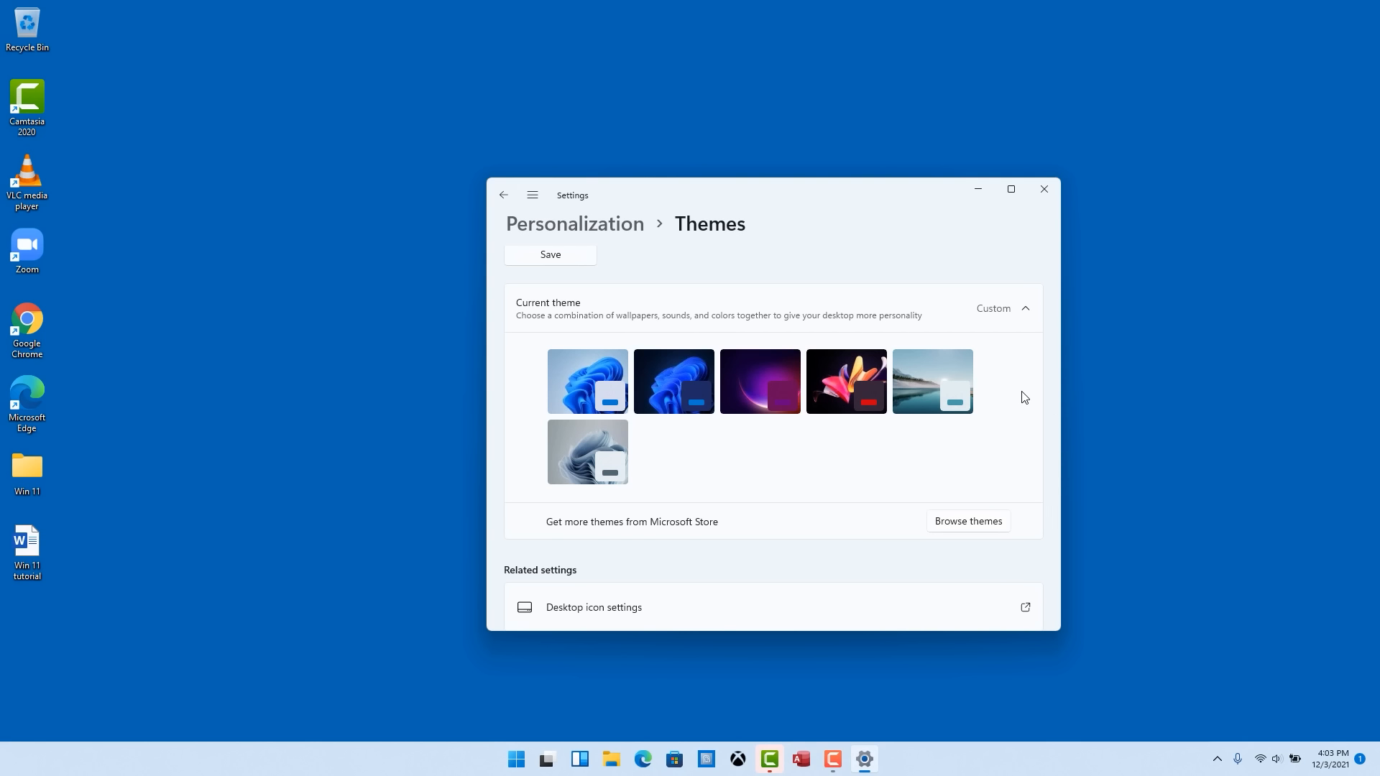
pyautogui.scroll(-2, 1051, 415)
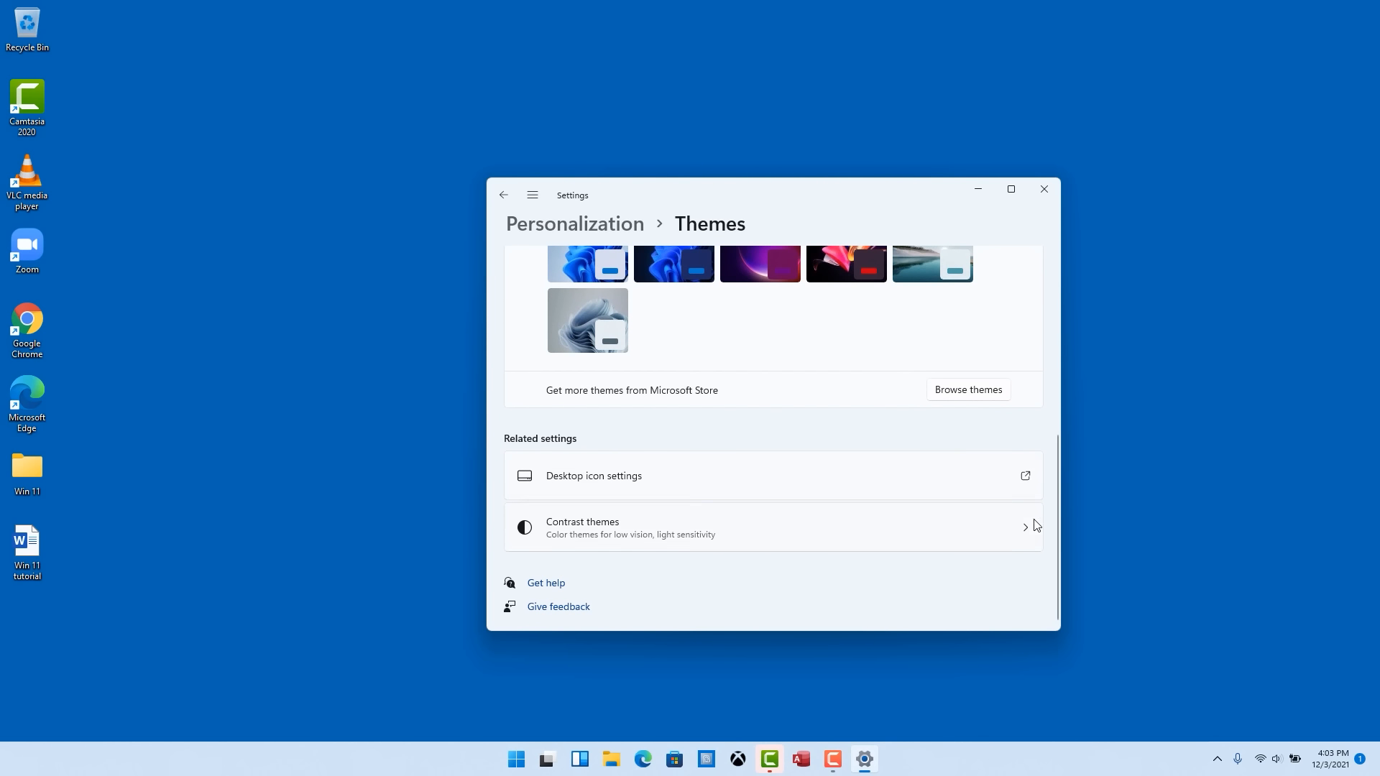
pyautogui.scroll(5, 1027, 444)
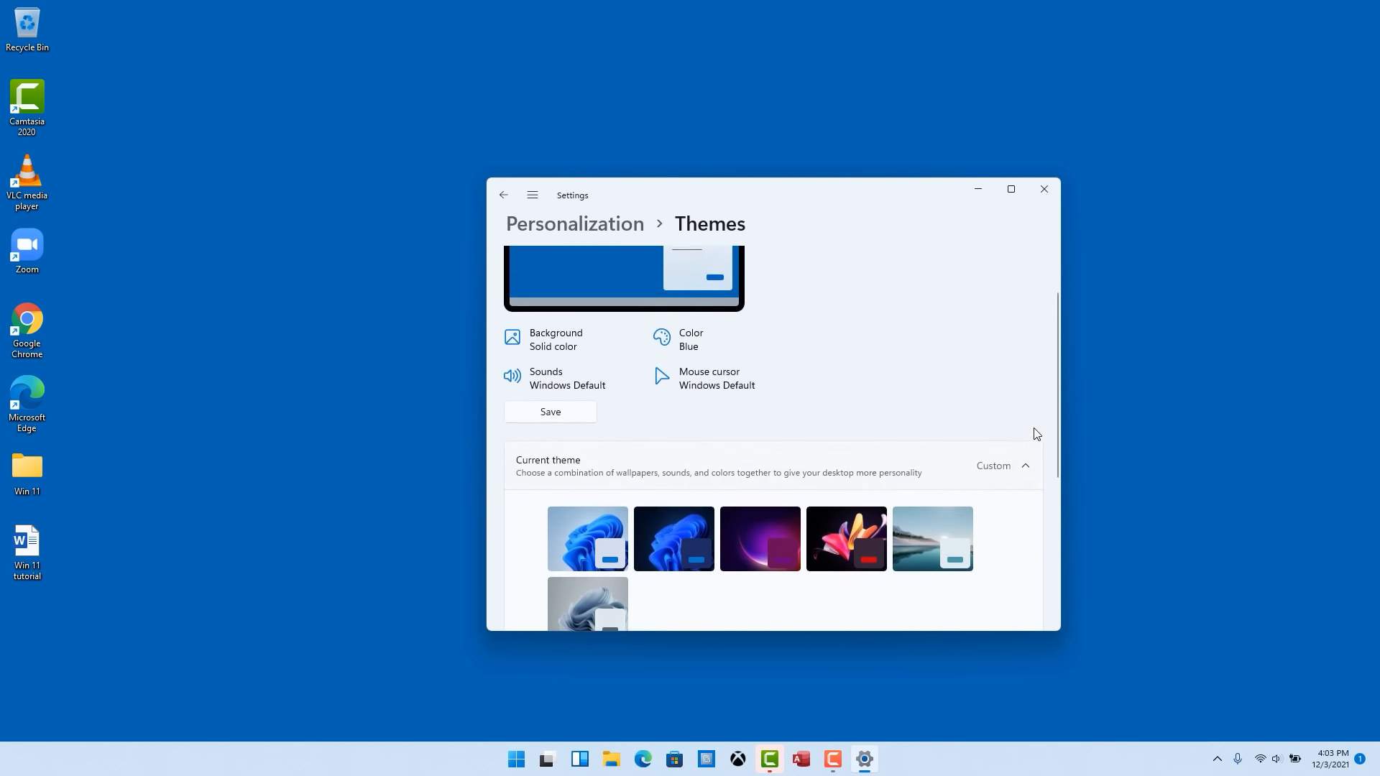
pyautogui.click(502, 196)
pyautogui.click(501, 196)
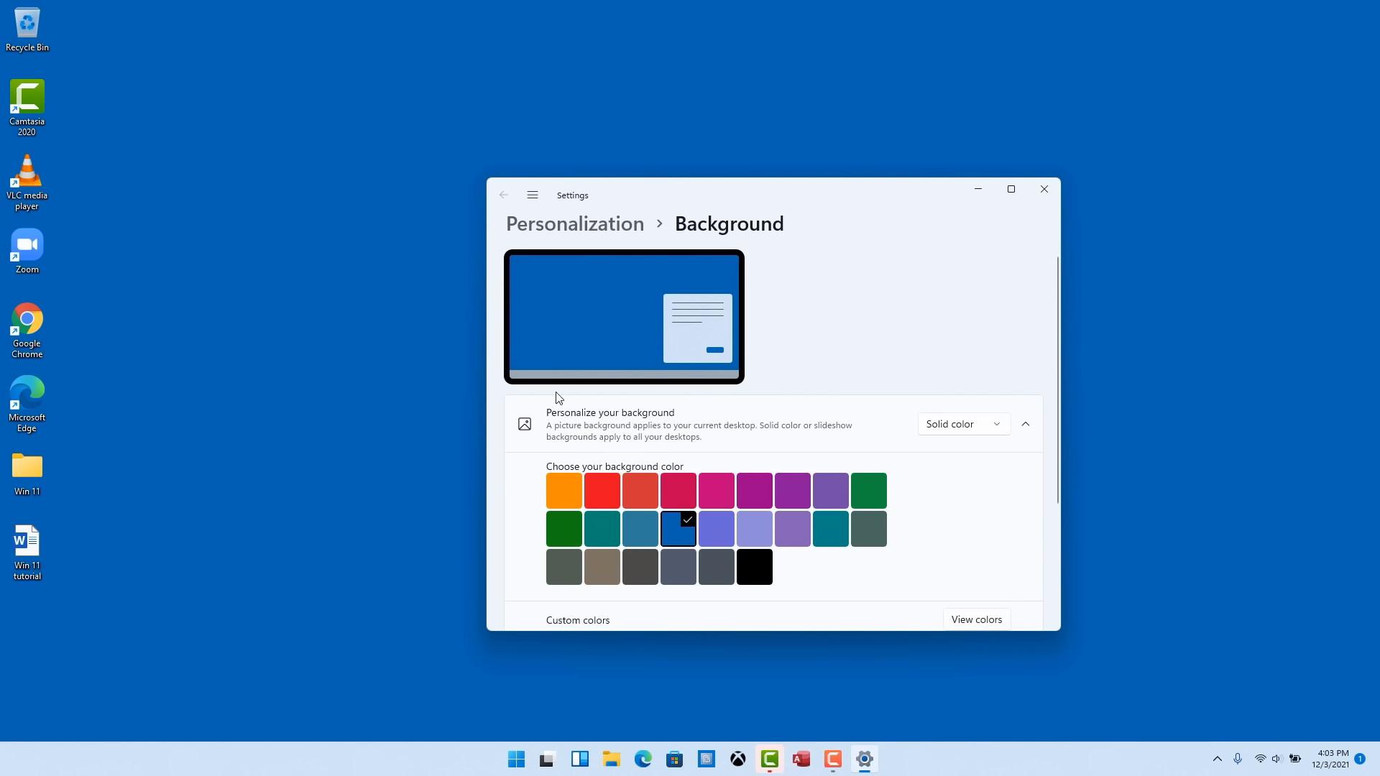
# Preview the virtual desktops in Task view, select Research and switch to Desktop 1
pyautogui.moveTo(554, 749)
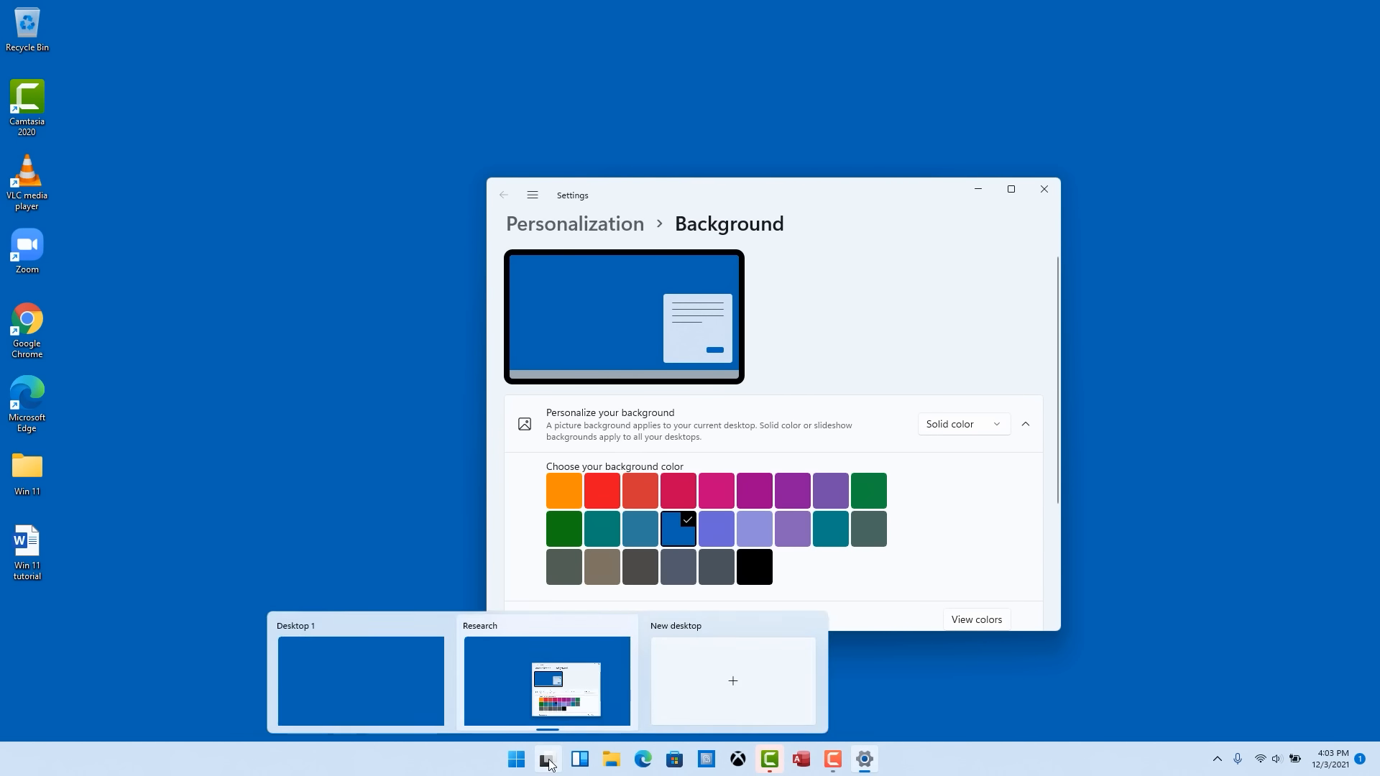
pyautogui.moveTo(561, 679)
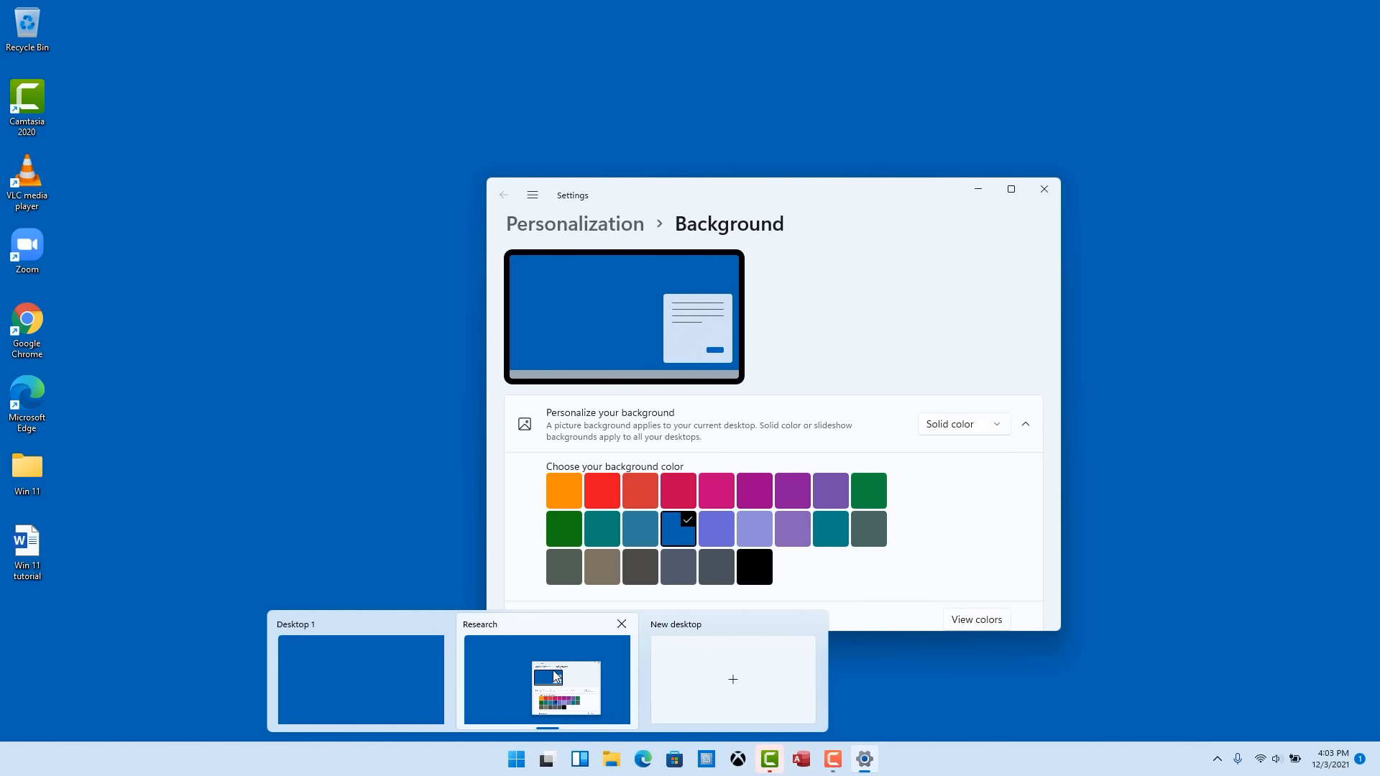
pyautogui.click(614, 675)
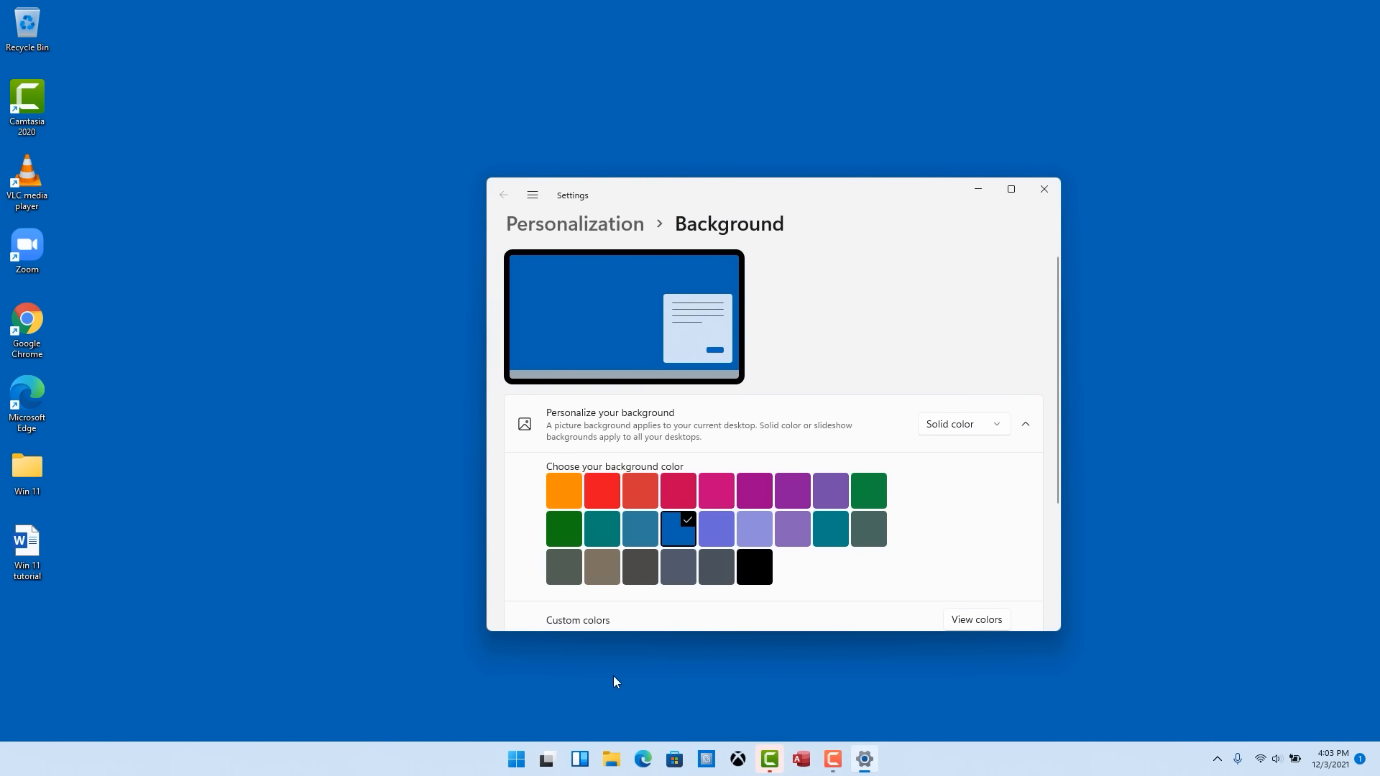
pyautogui.click(551, 763)
pyautogui.click(512, 678)
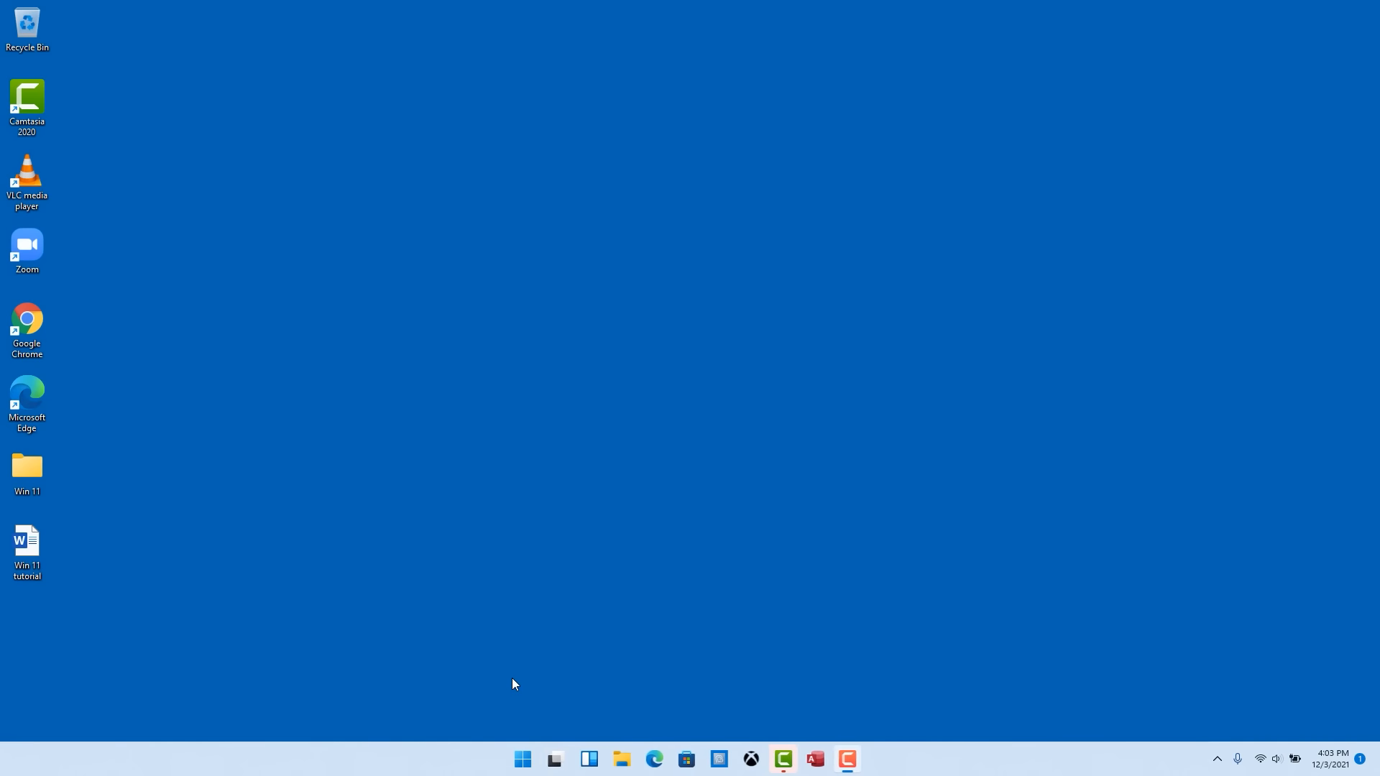
# Switch back to the Research desktop and close the Settings window there
pyautogui.moveTo(567, 747)
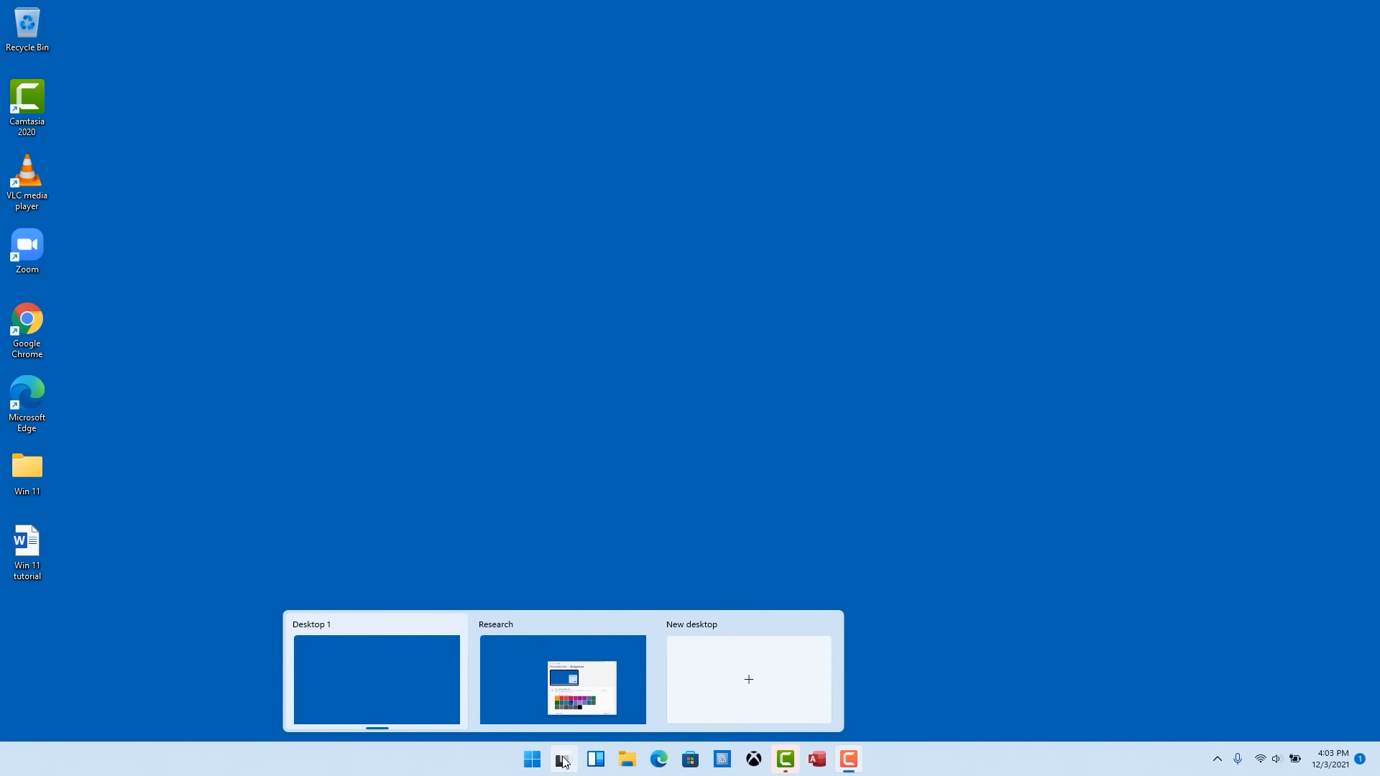
pyautogui.click(588, 686)
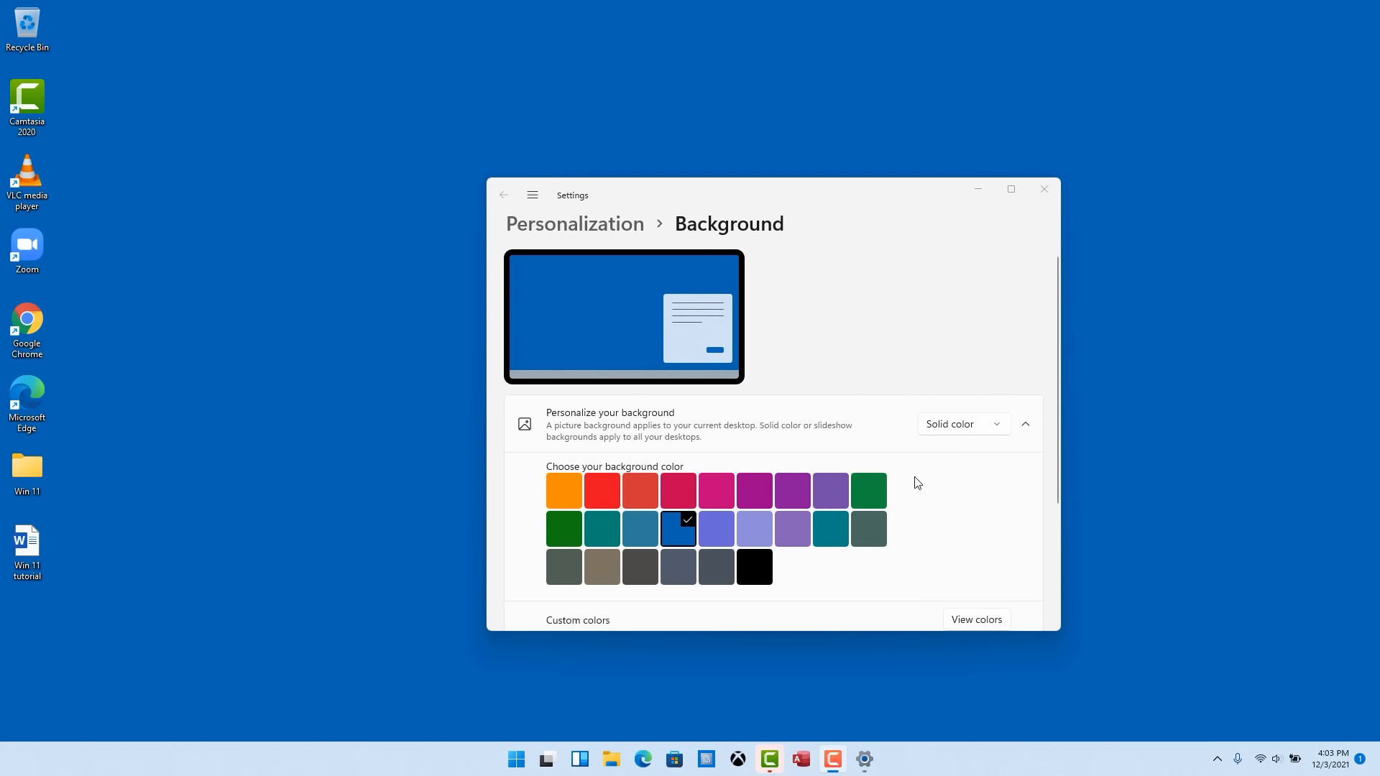
pyautogui.click(1043, 189)
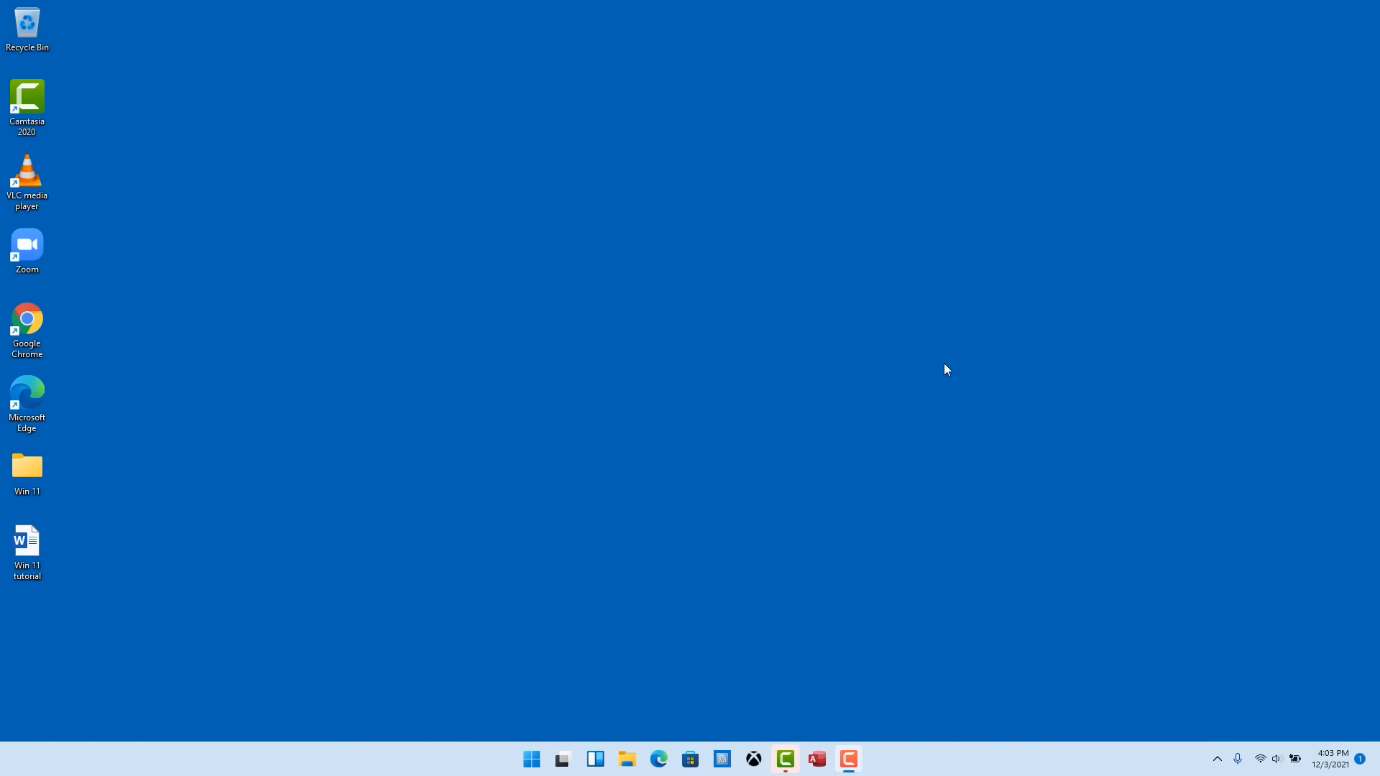
# Add a third virtual desktop after Research
pyautogui.moveTo(558, 770)
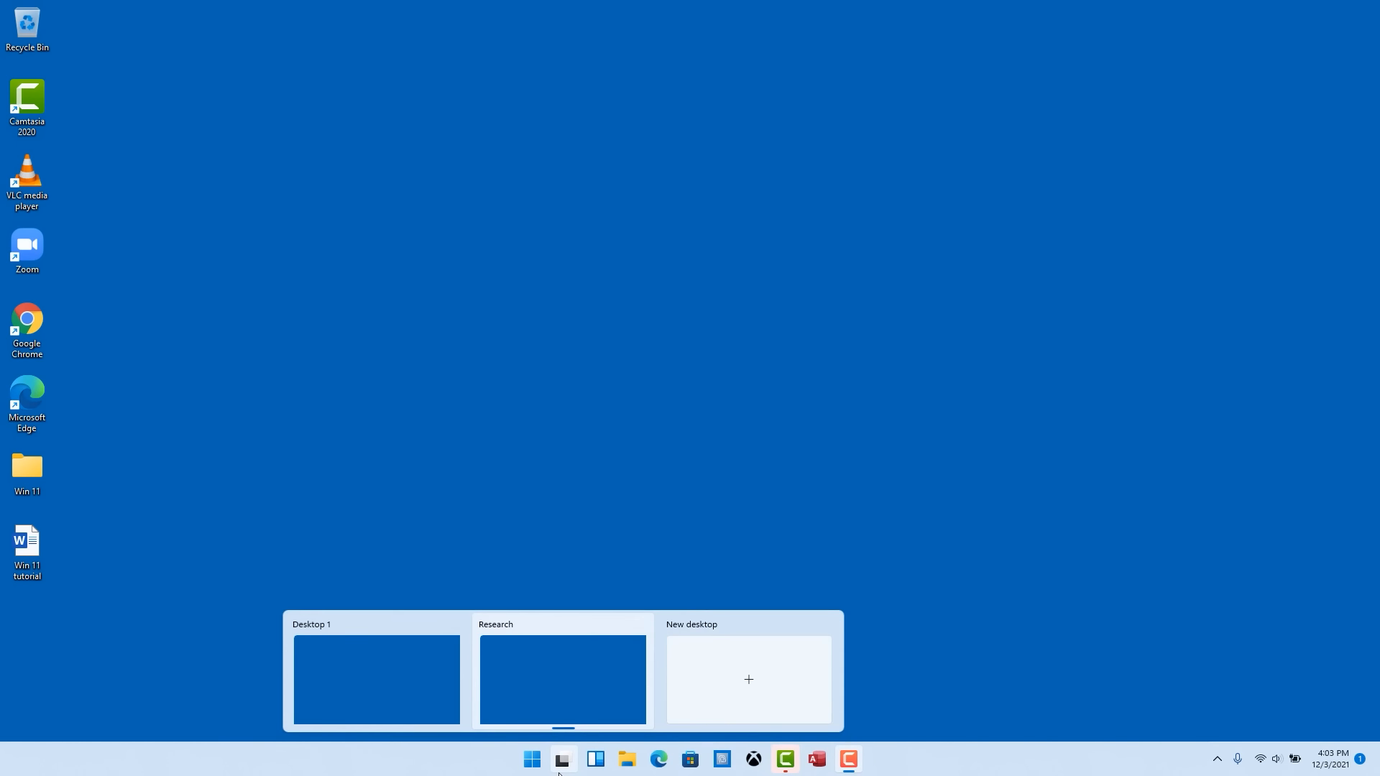
pyautogui.click(758, 681)
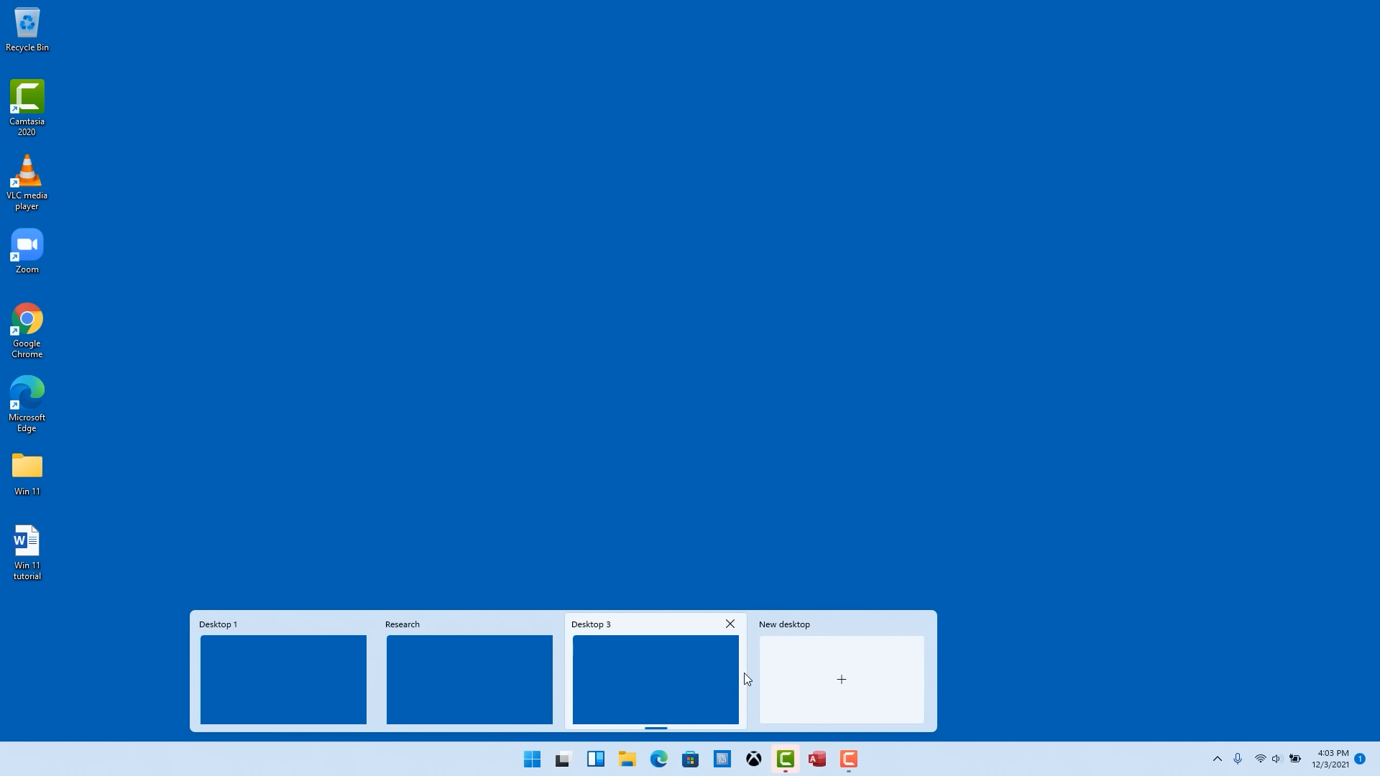
# Set the Desktop 3 background to a picture, using the snowy lake sunrise image from the recent images, and close Settings
pyautogui.rightClick(673, 666)
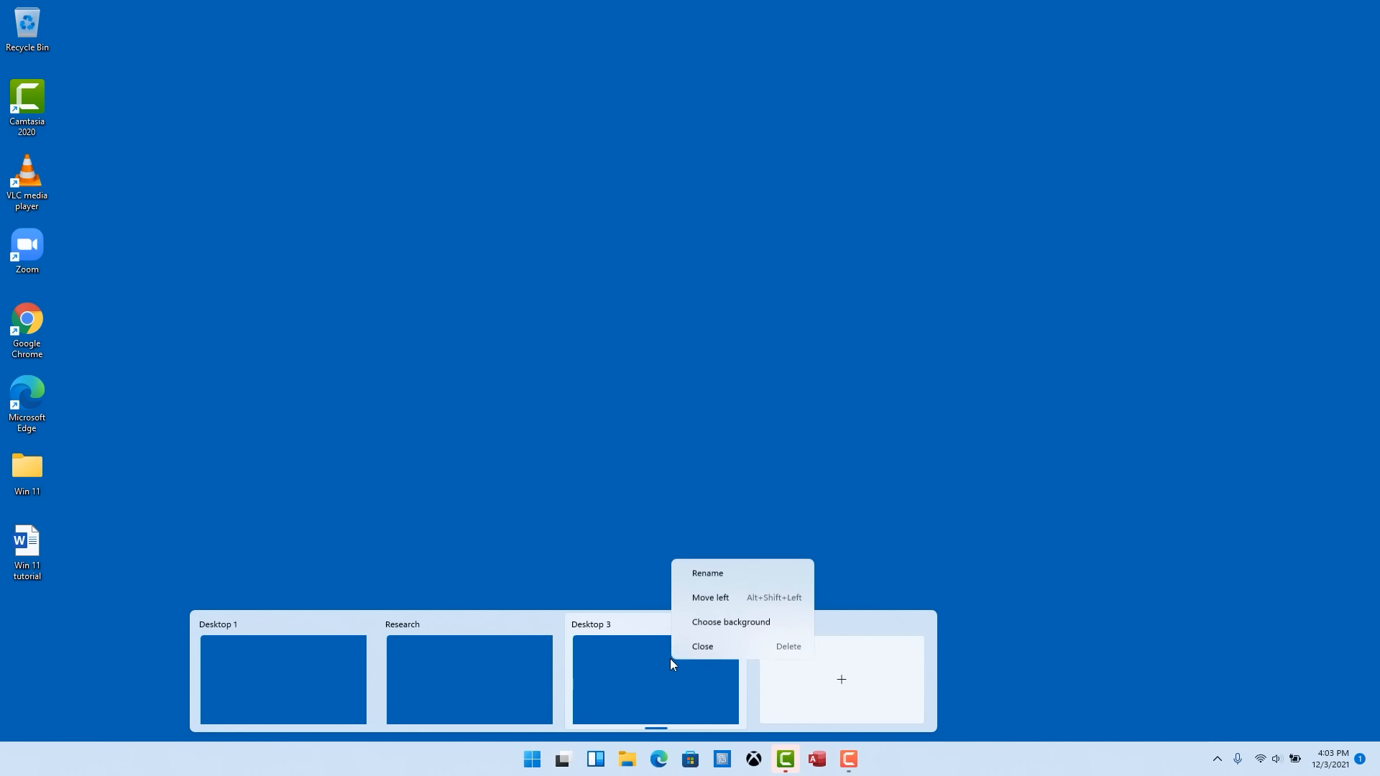
pyautogui.click(741, 622)
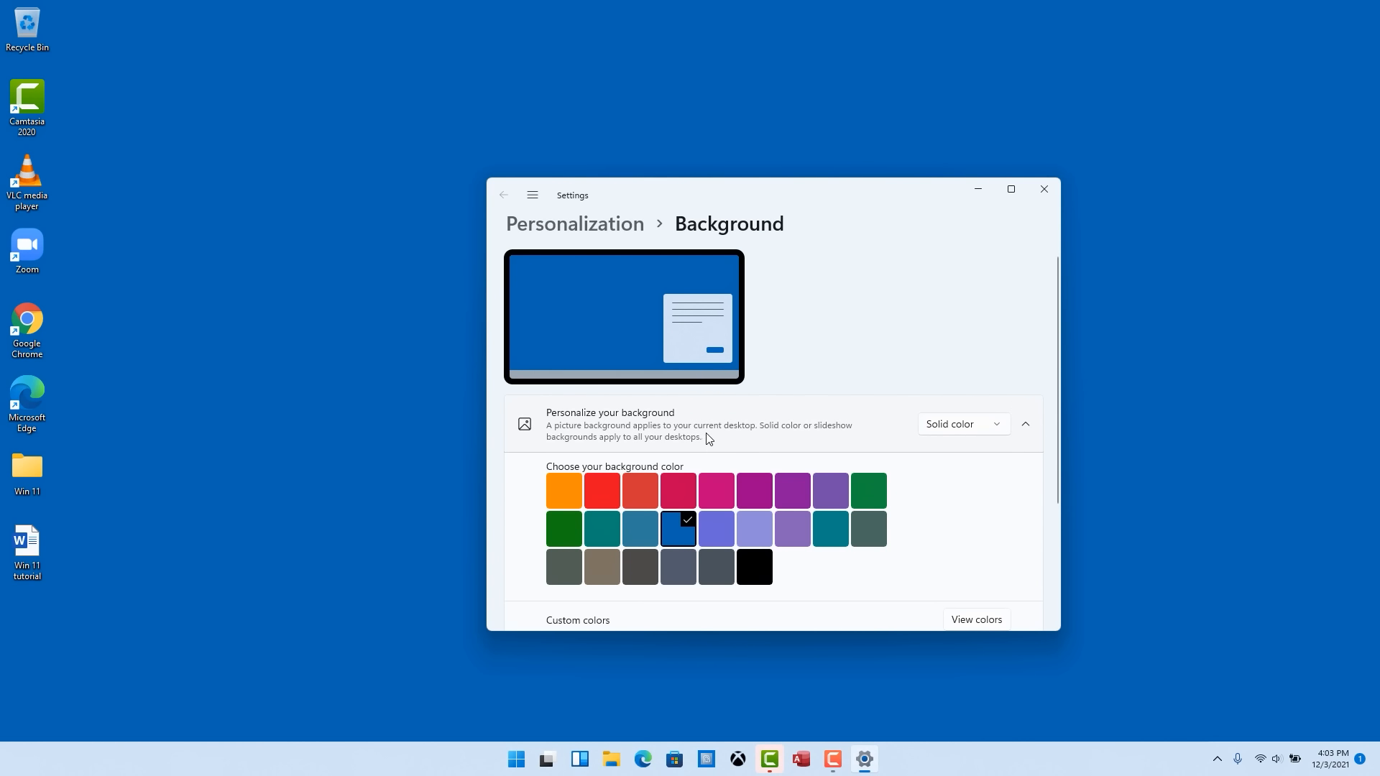
pyautogui.click(1001, 425)
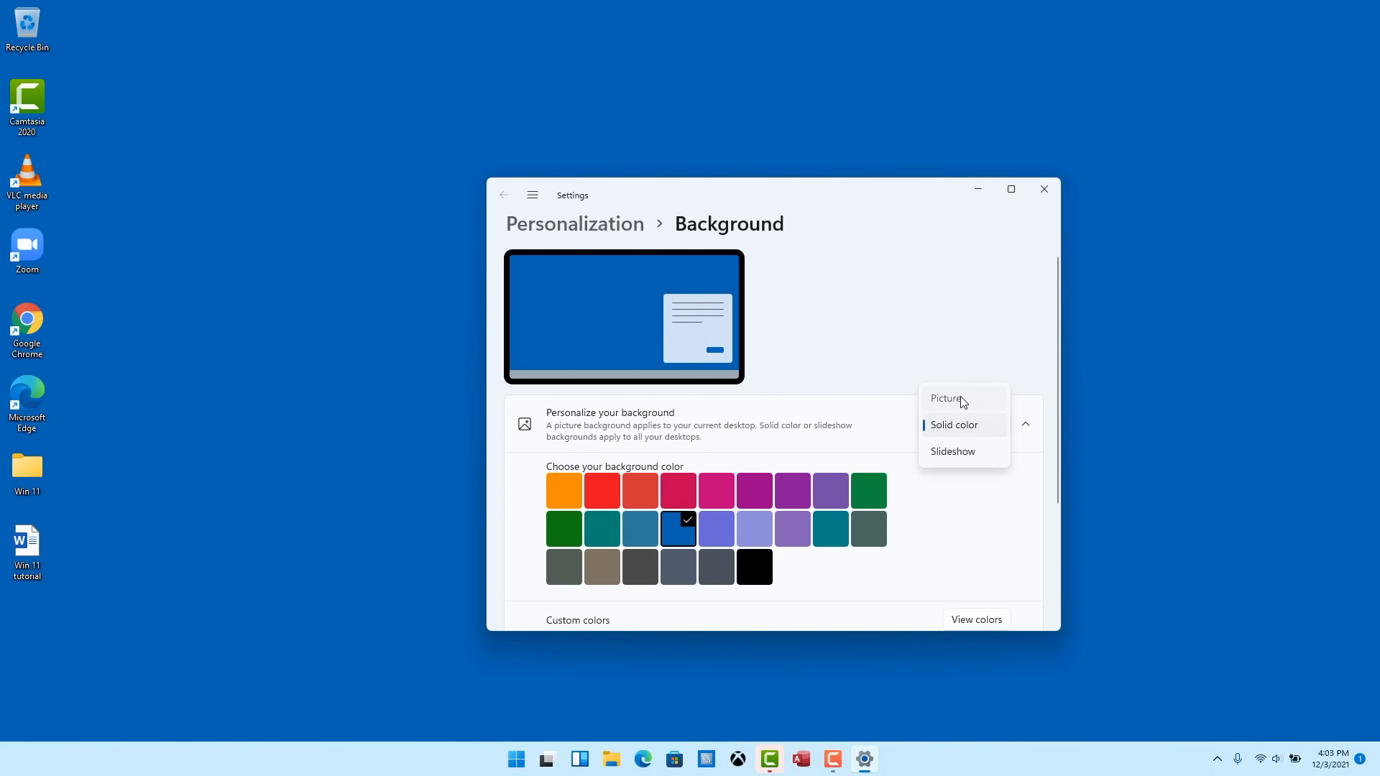
pyautogui.click(971, 408)
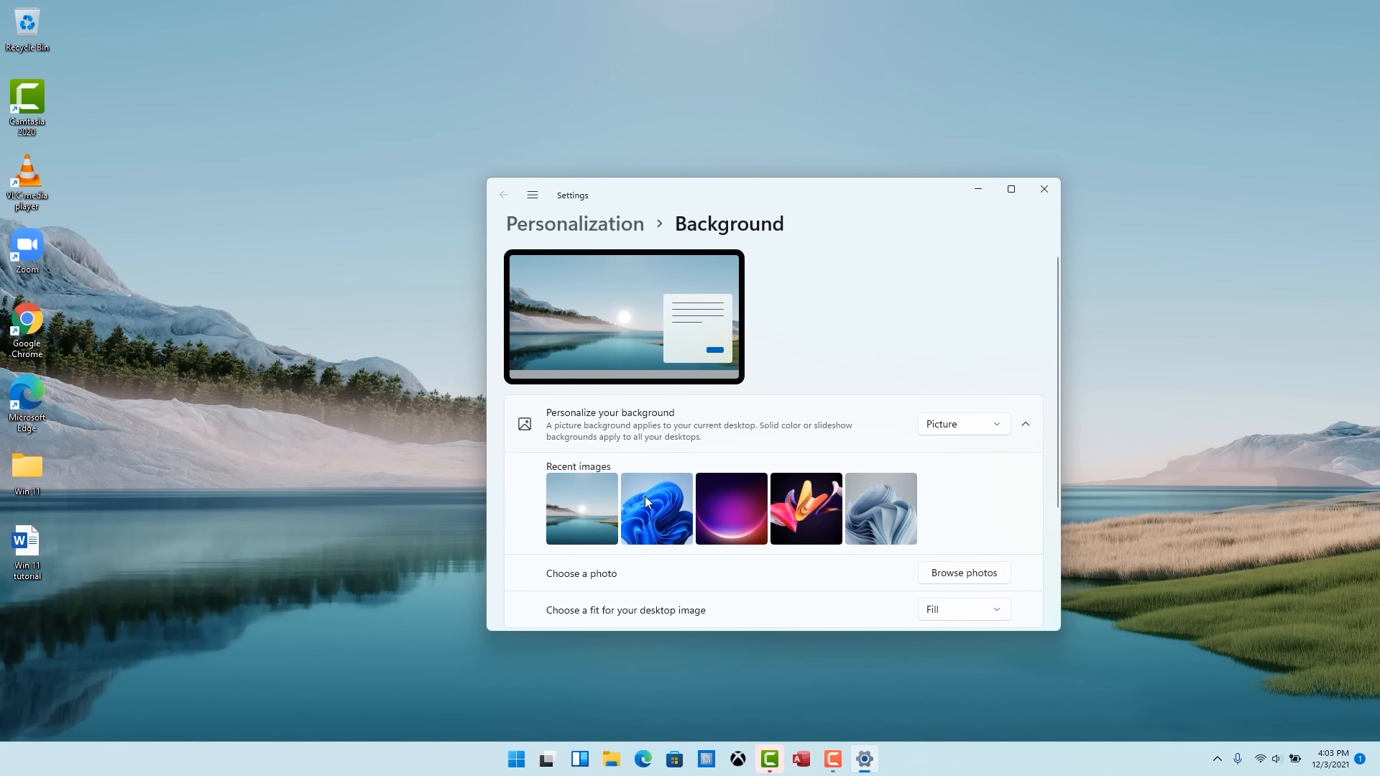
pyautogui.click(588, 510)
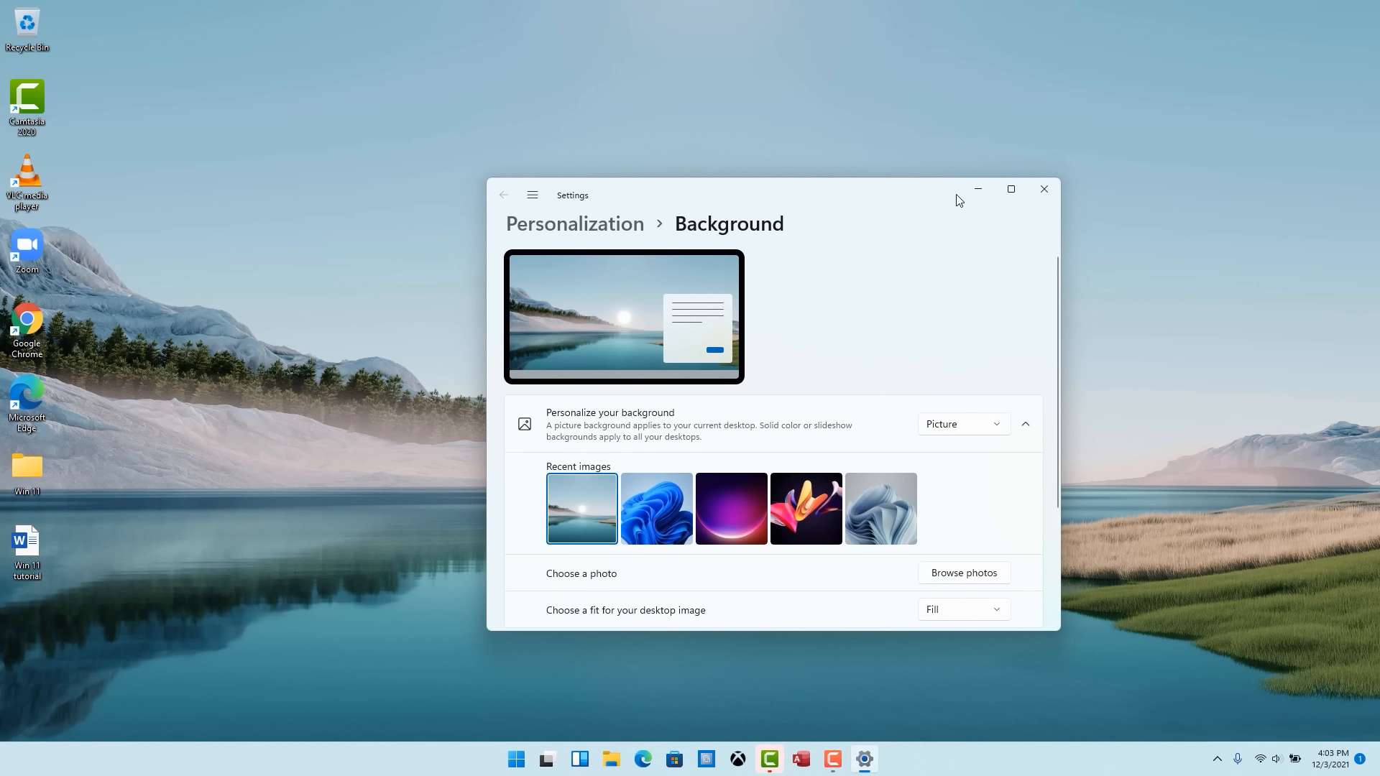
pyautogui.click(1046, 191)
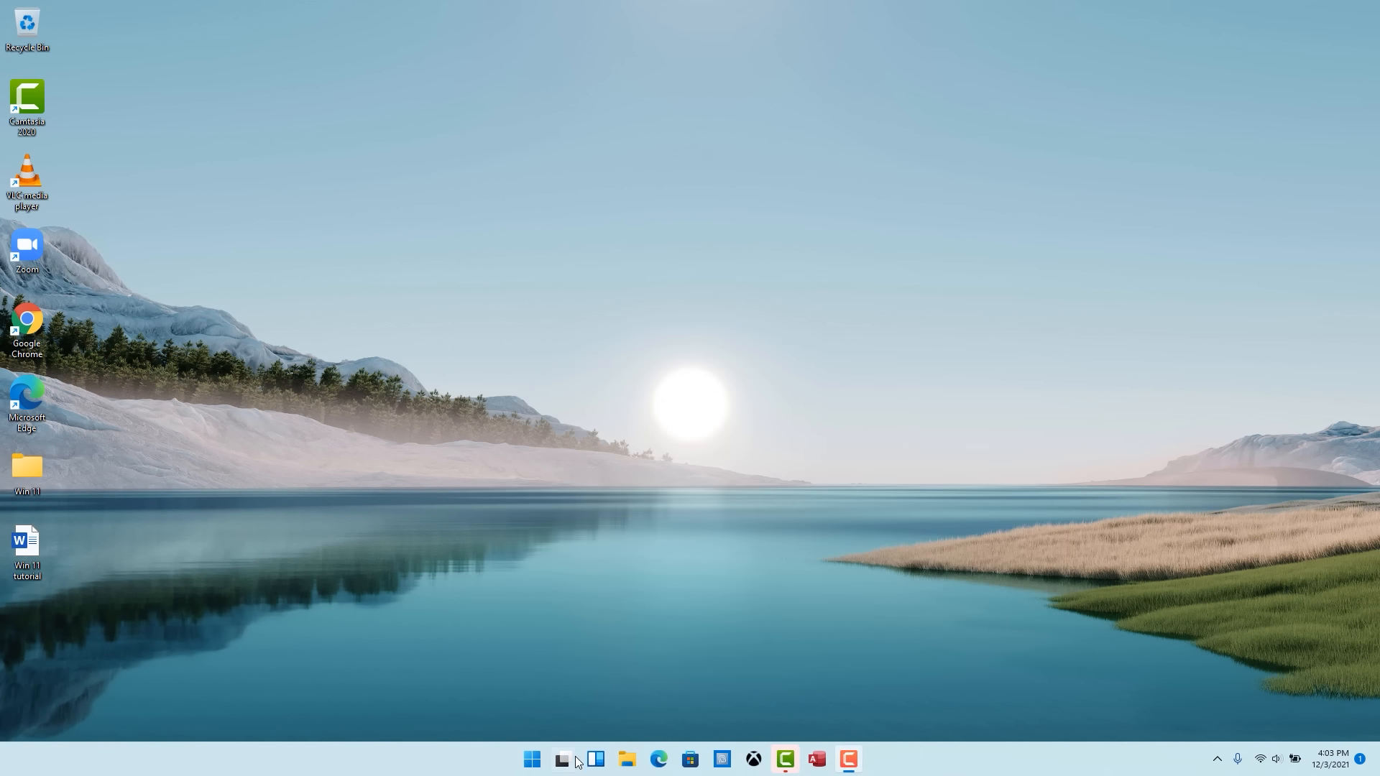
# Compare the backgrounds of the virtual desktops in Task view by previewing Research and Desktop 3, and return to Desktop 3
pyautogui.moveTo(567, 763)
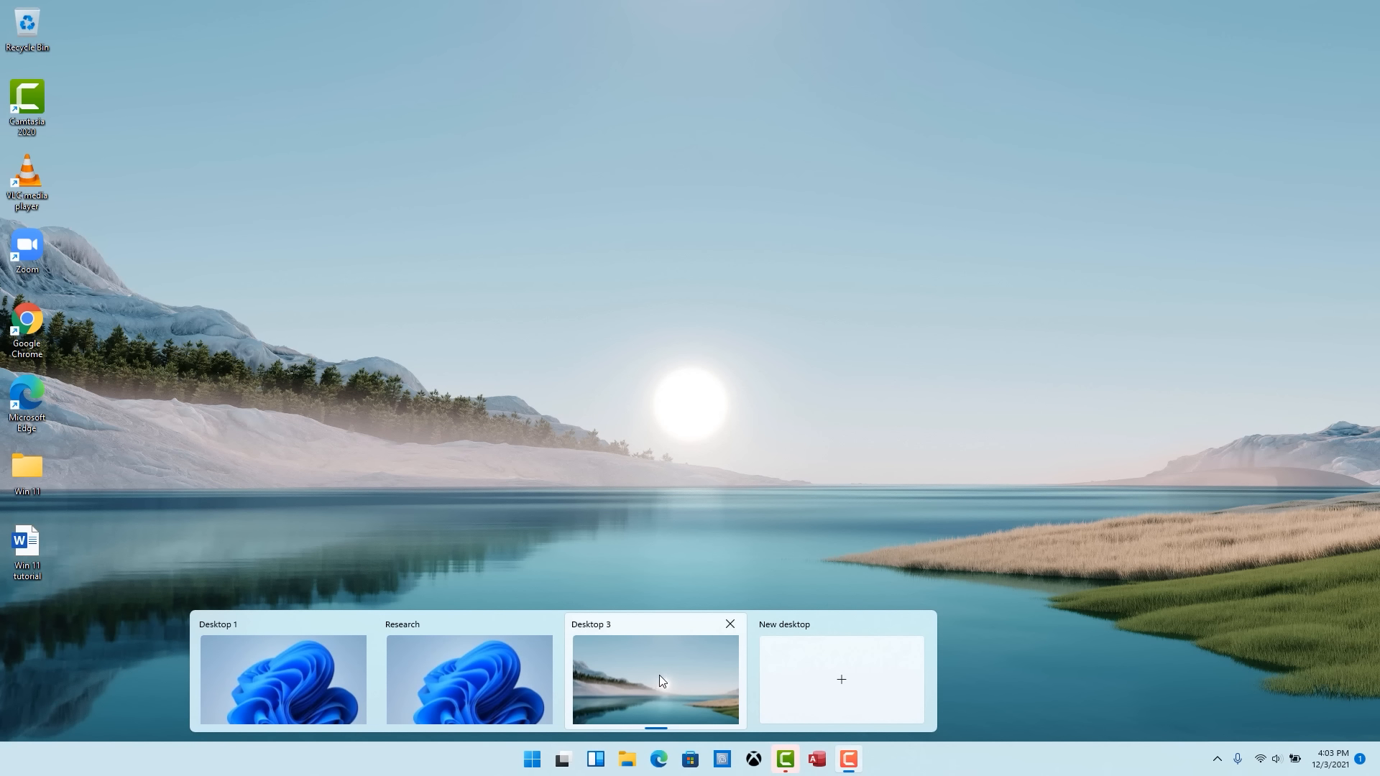
pyautogui.moveTo(483, 683)
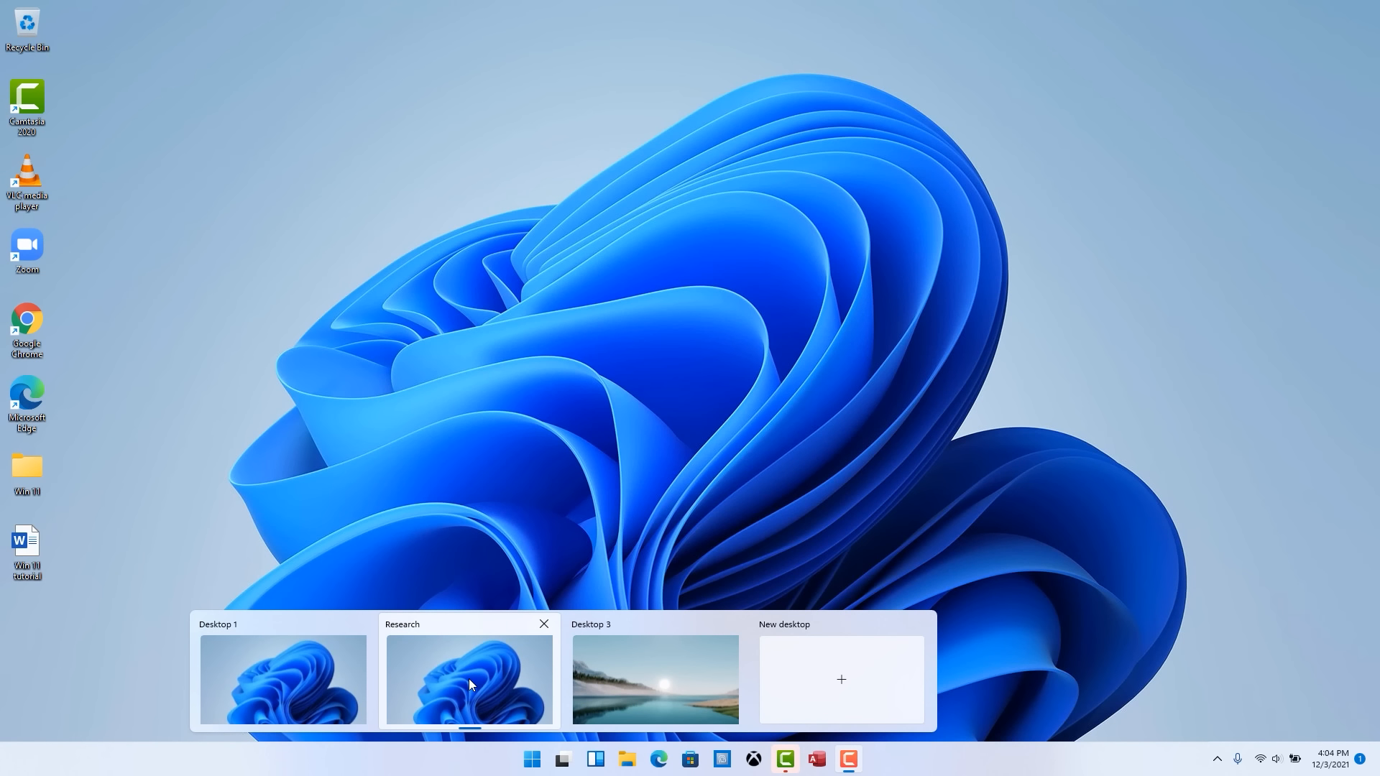
pyautogui.moveTo(649, 687)
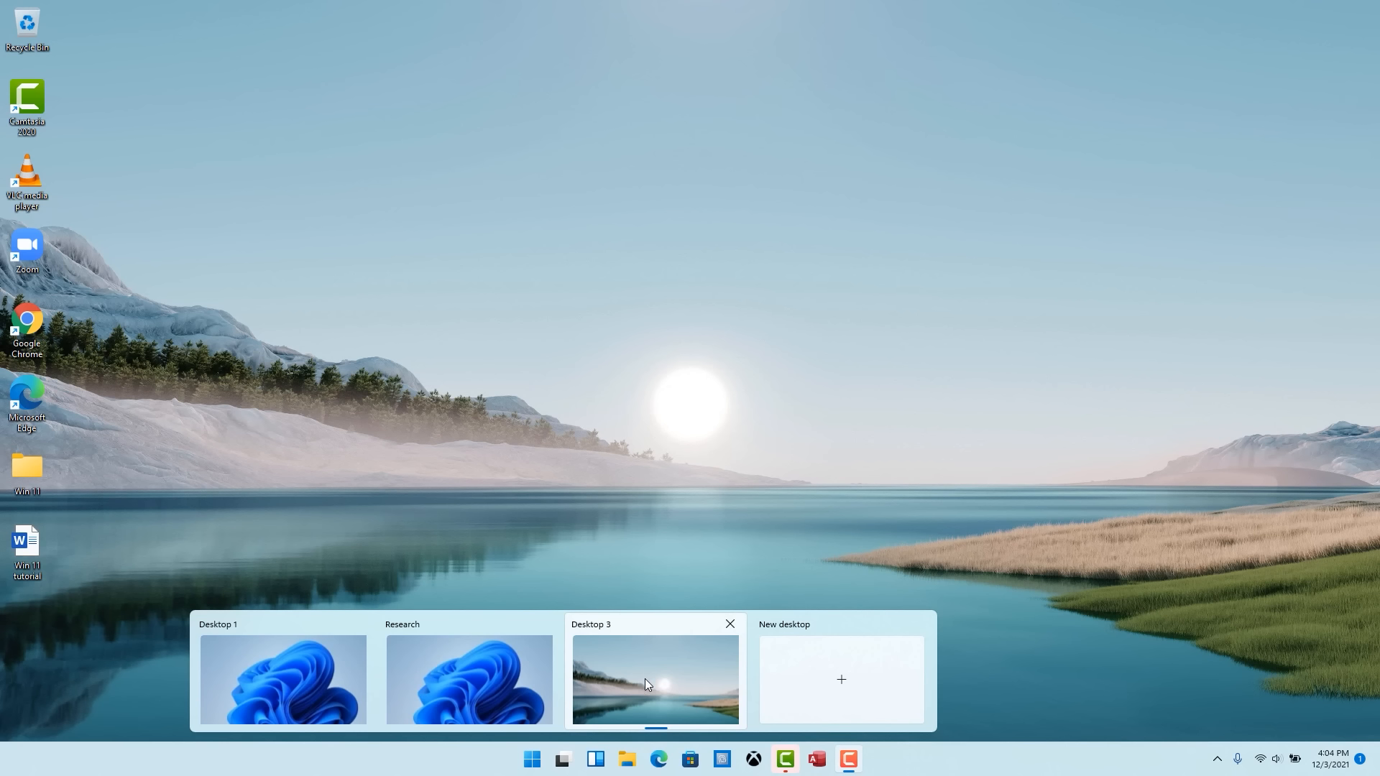
pyautogui.click(653, 679)
pyautogui.moveTo(622, 697)
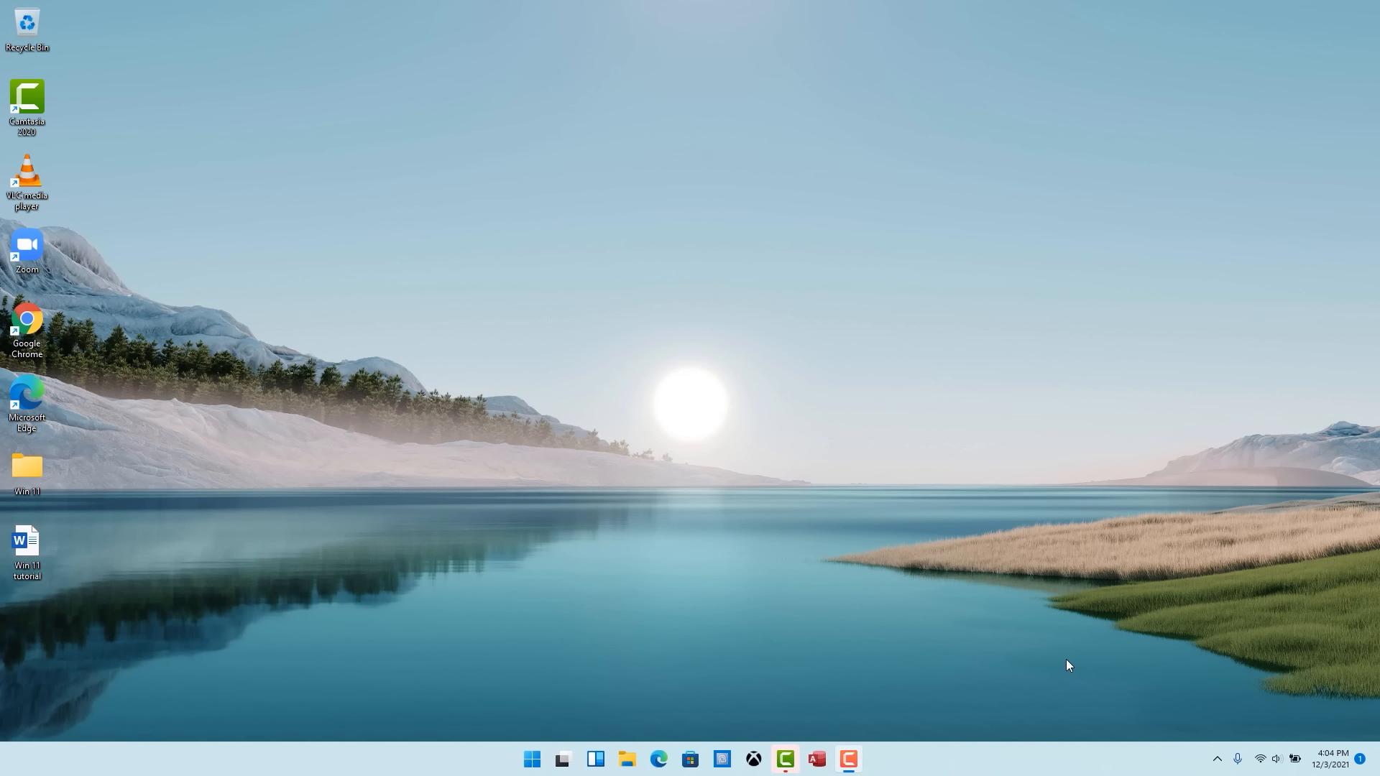
pyautogui.click(1161, 666)
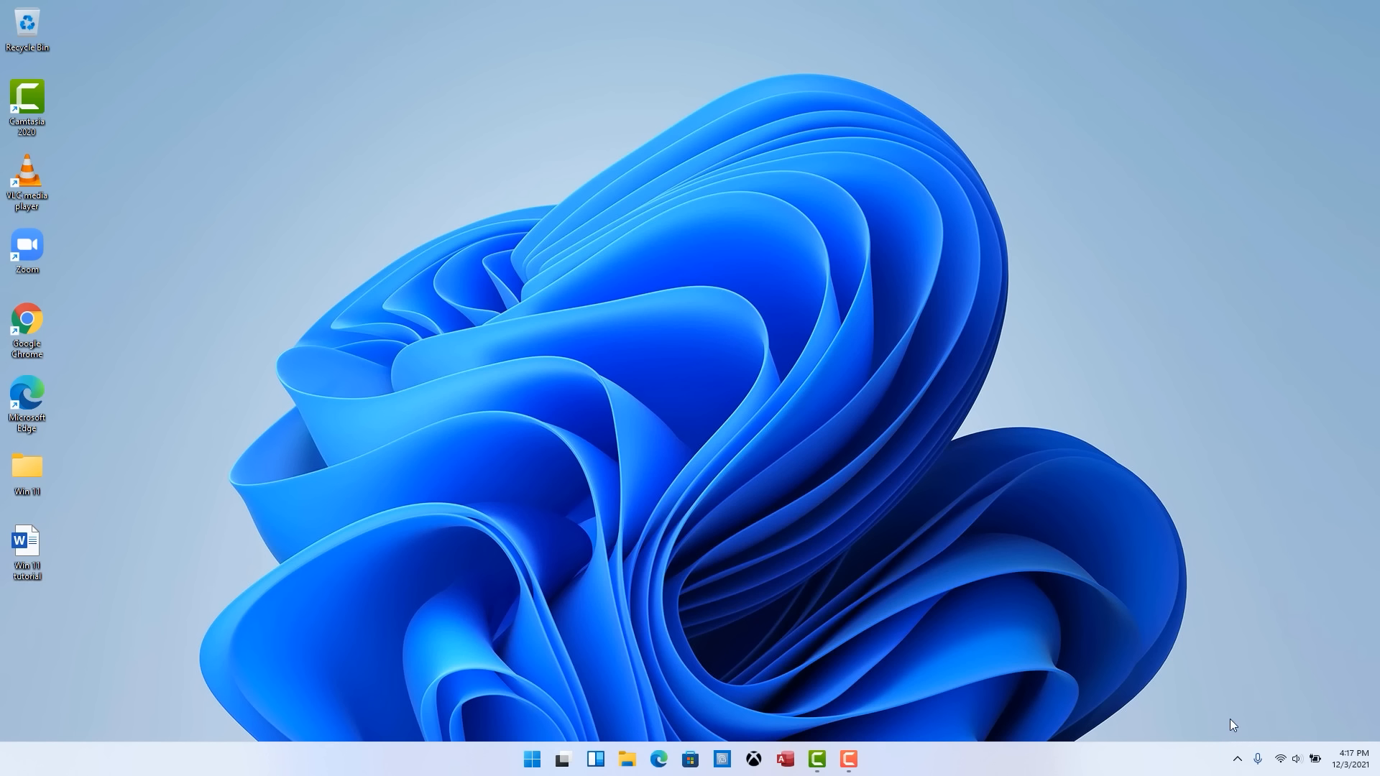
# Show the hidden system tray icons and quit two of the apps running in the background
pyautogui.click(1237, 764)
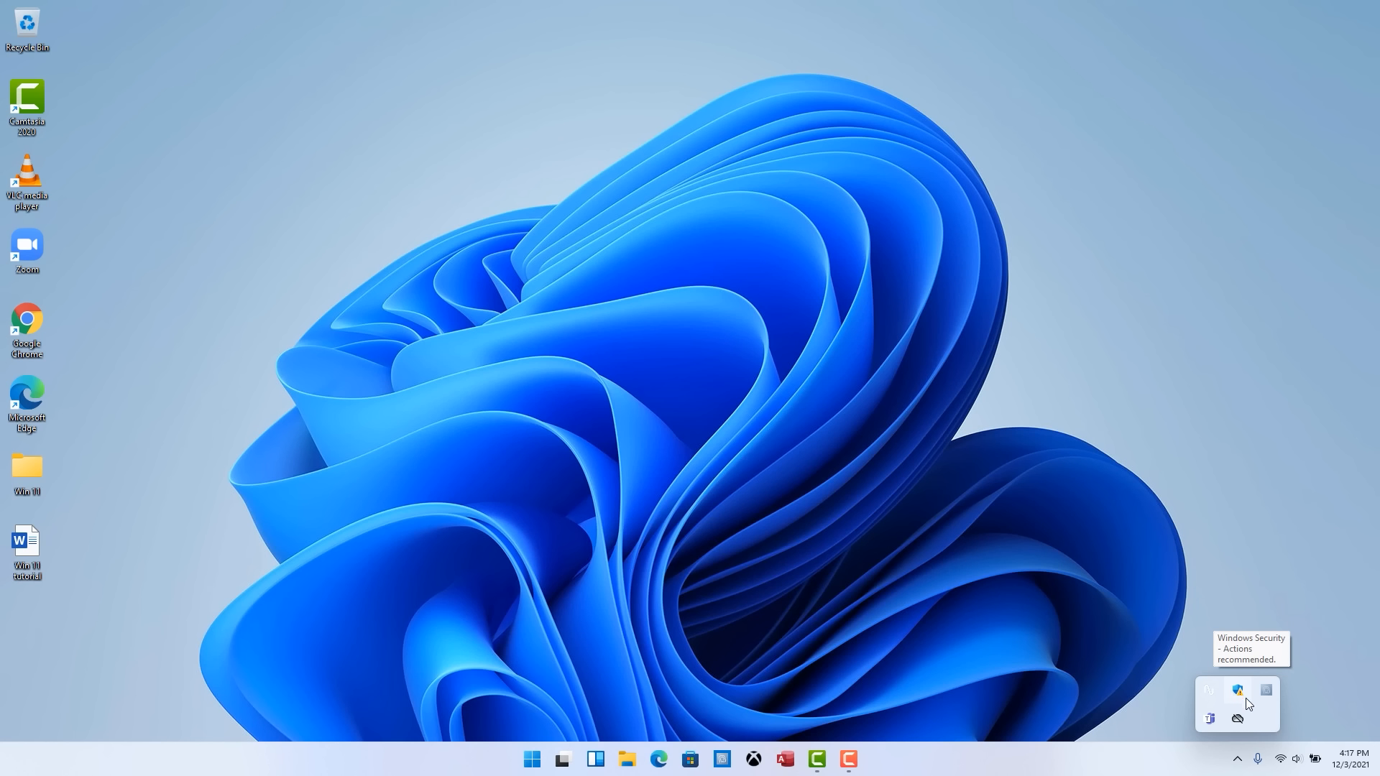
pyautogui.rightClick(1211, 721)
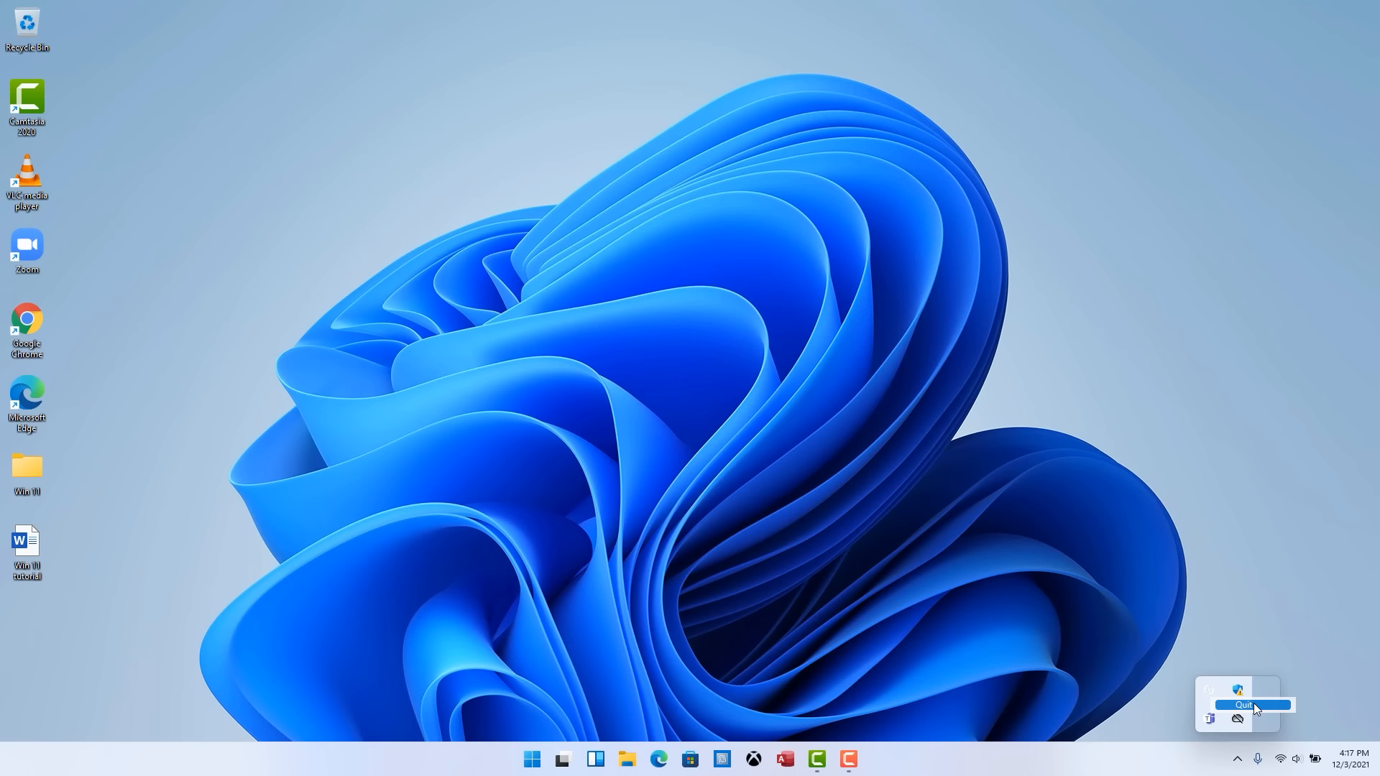
pyautogui.click(1253, 702)
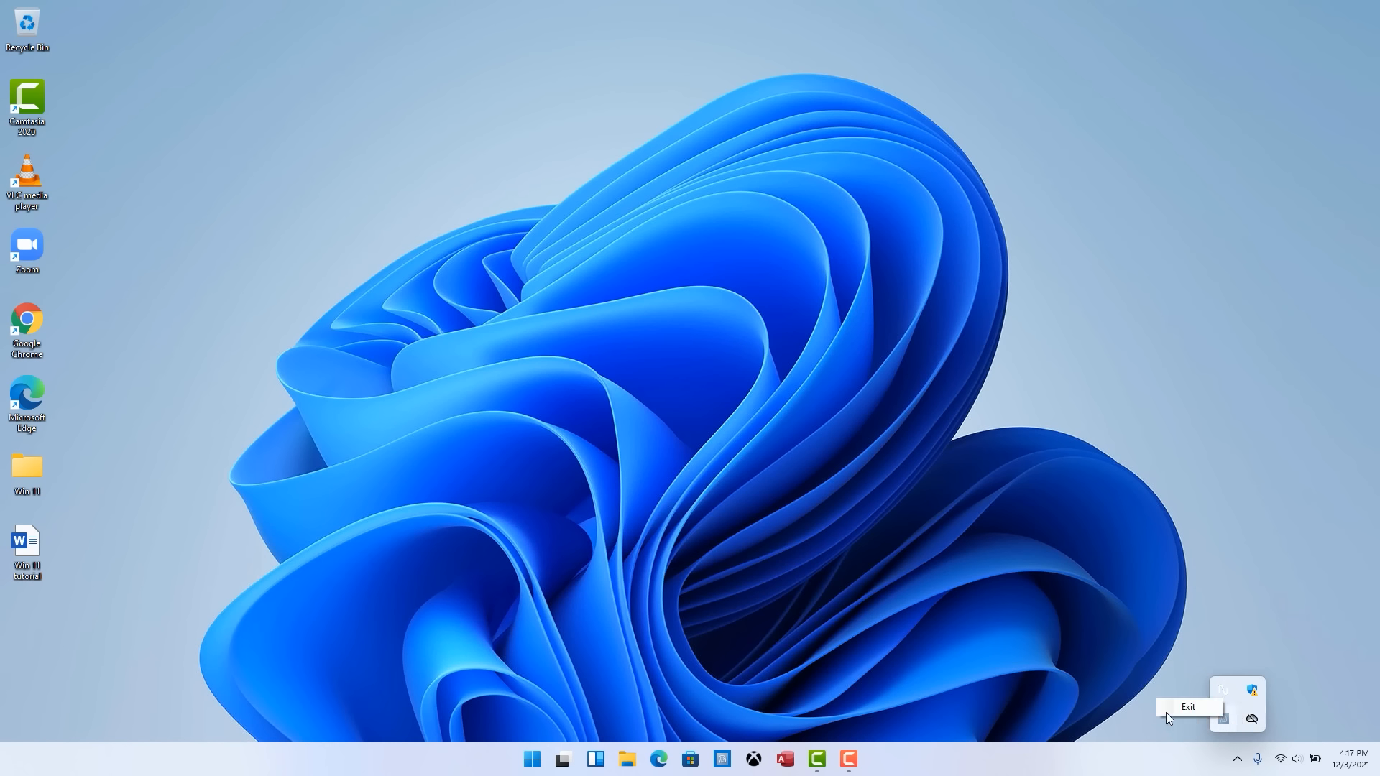
pyautogui.click(1189, 706)
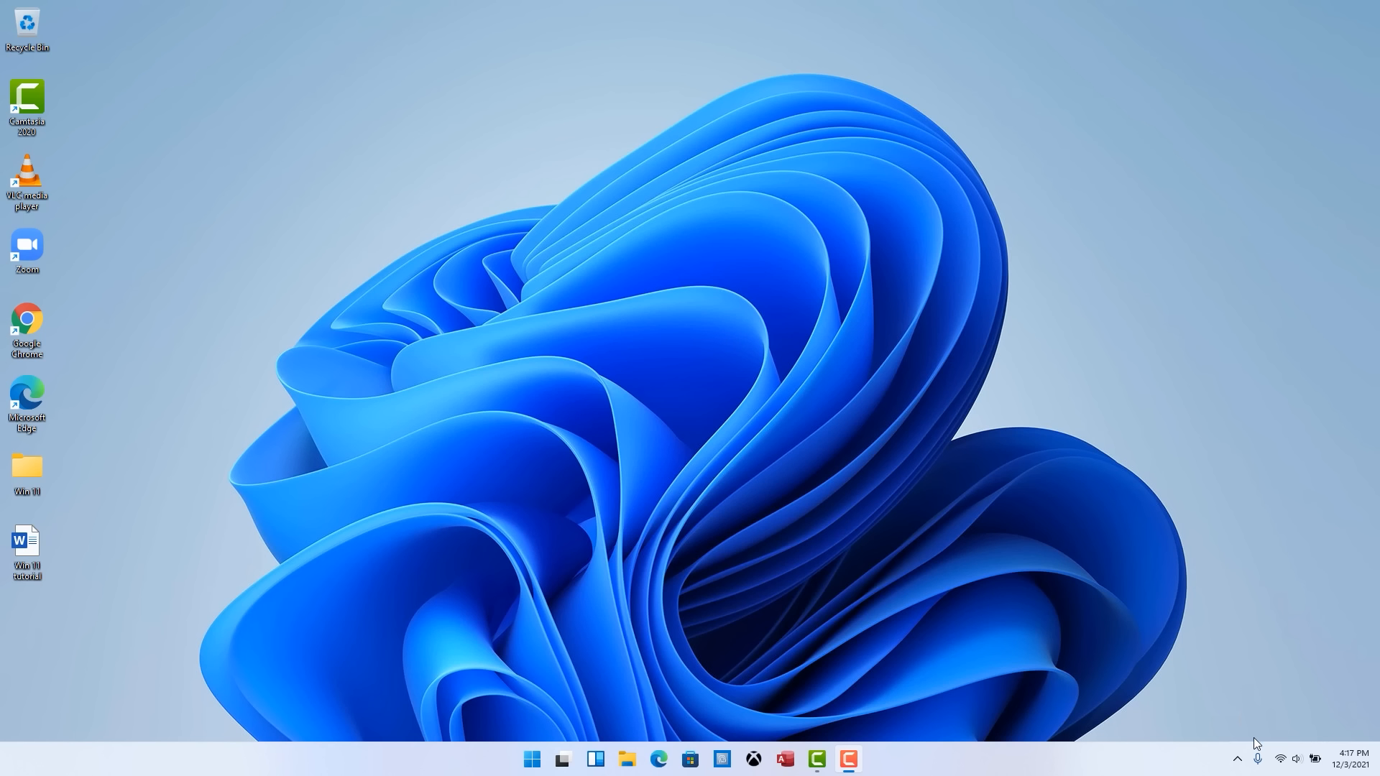
# Check which app is using the microphone, review the Microphone privacy settings, and close Settings
pyautogui.moveTo(1258, 764)
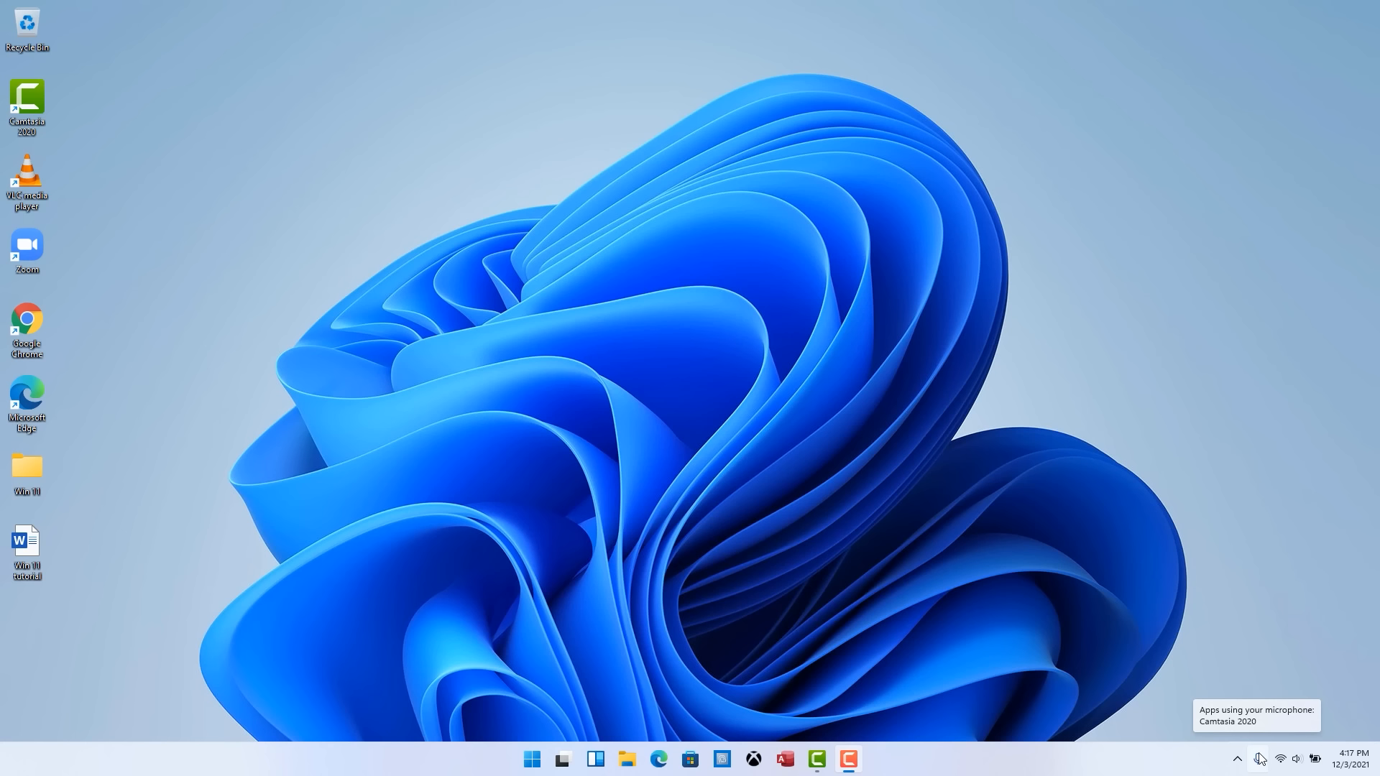
pyautogui.click(1258, 761)
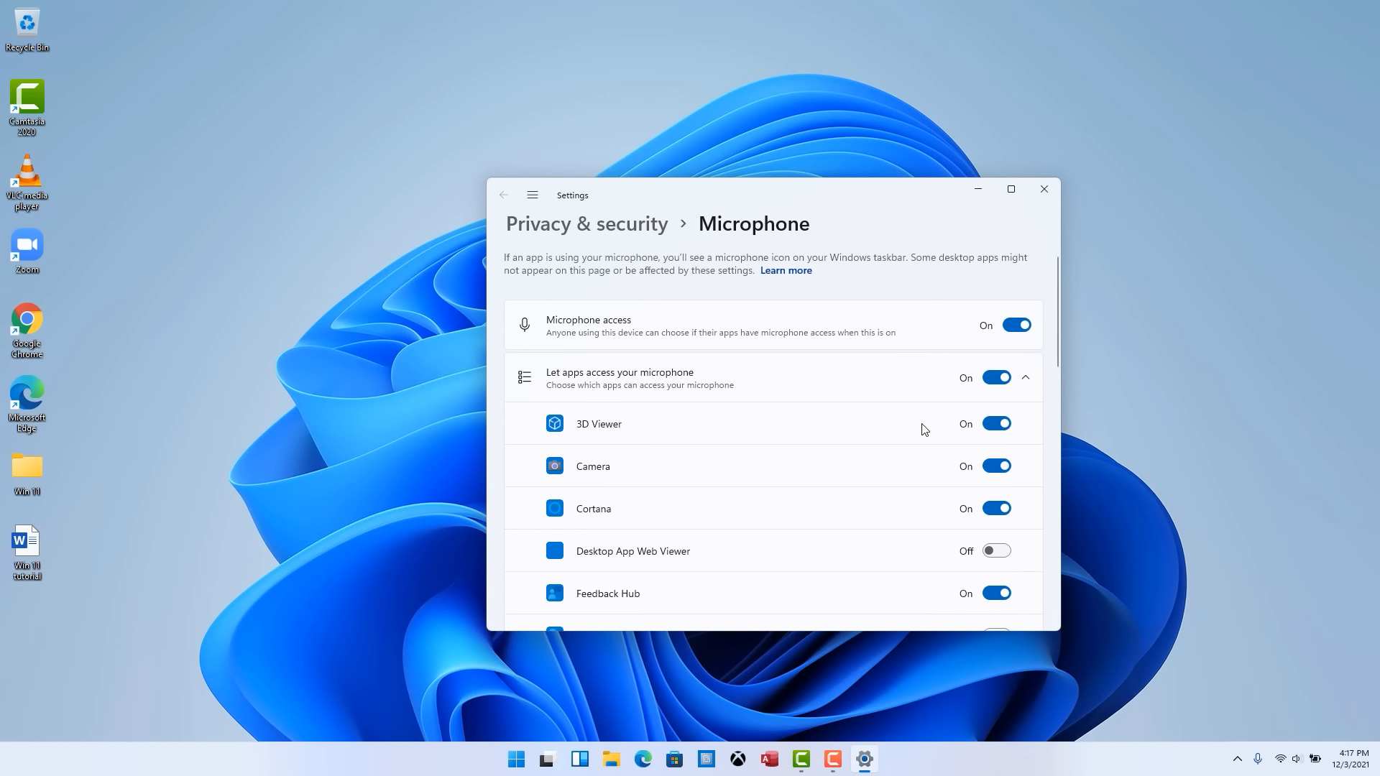
pyautogui.scroll(-3, 916, 430)
pyautogui.scroll(3, 925, 430)
pyautogui.click(1044, 190)
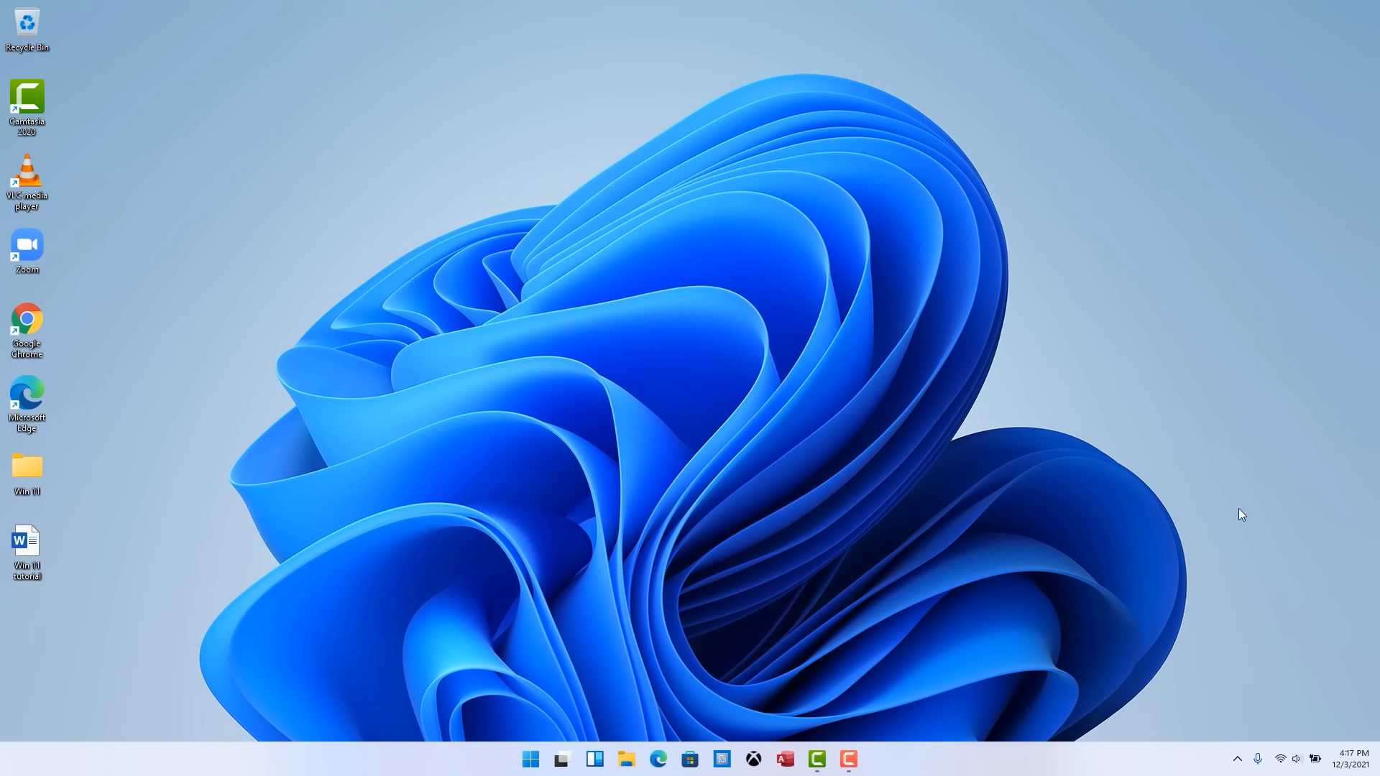
# View the quick settings from the network, volume and battery indicators in turn, closing them each time
pyautogui.click(1279, 761)
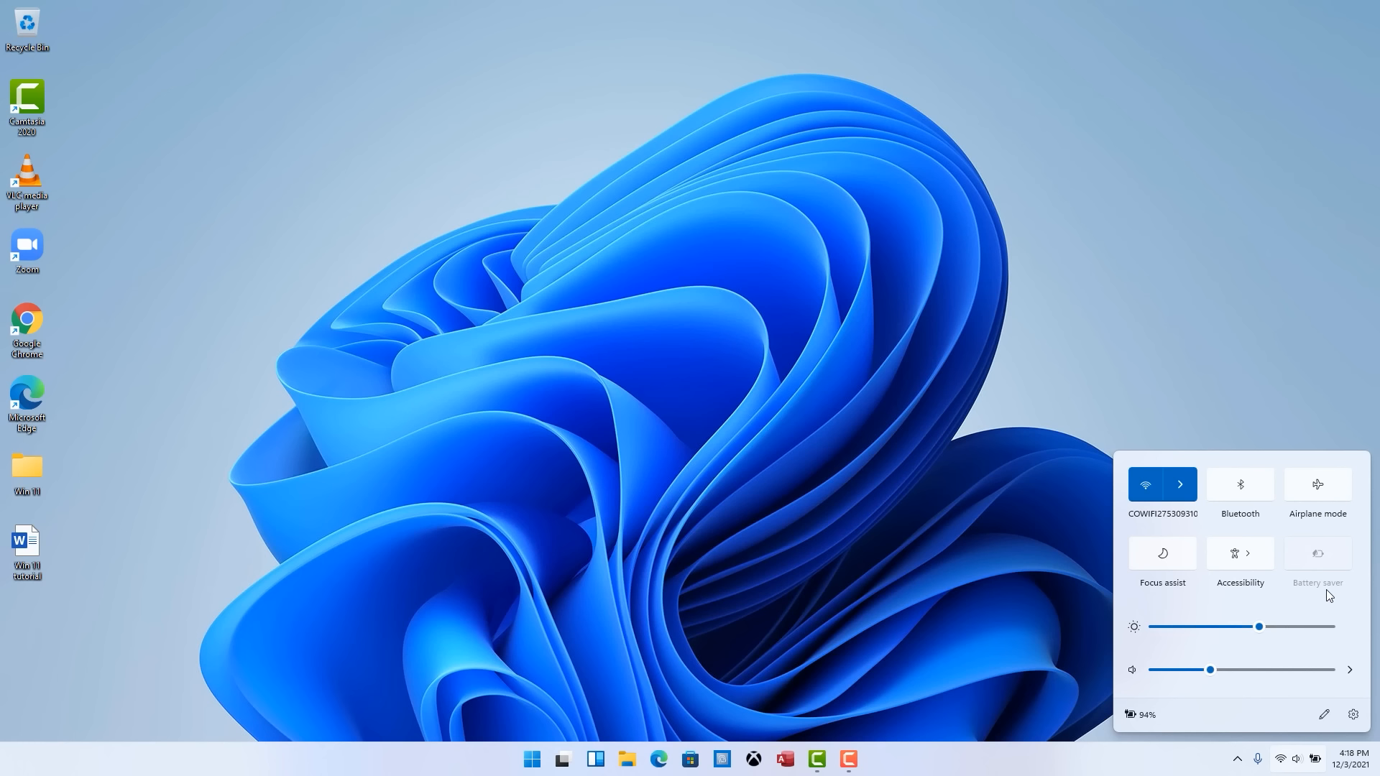
pyautogui.click(1061, 654)
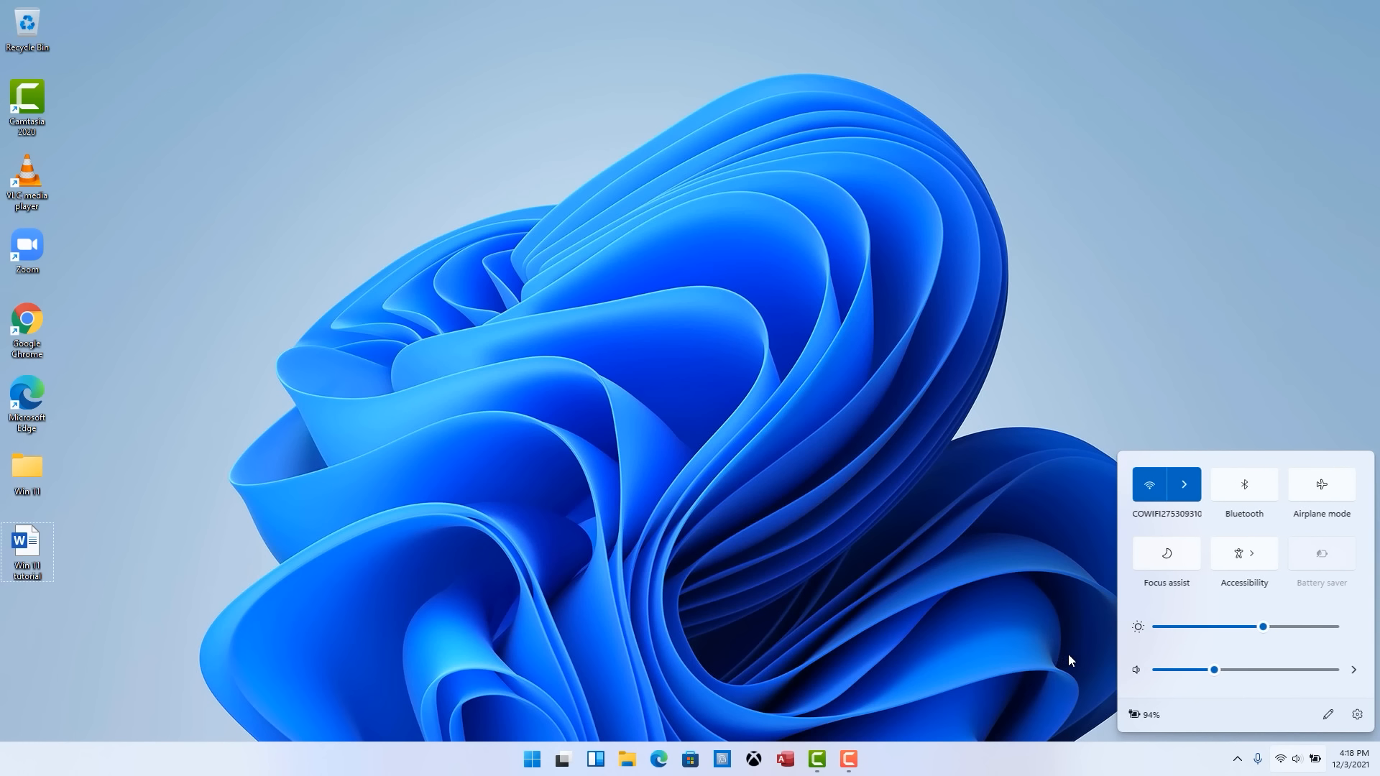
pyautogui.click(1299, 763)
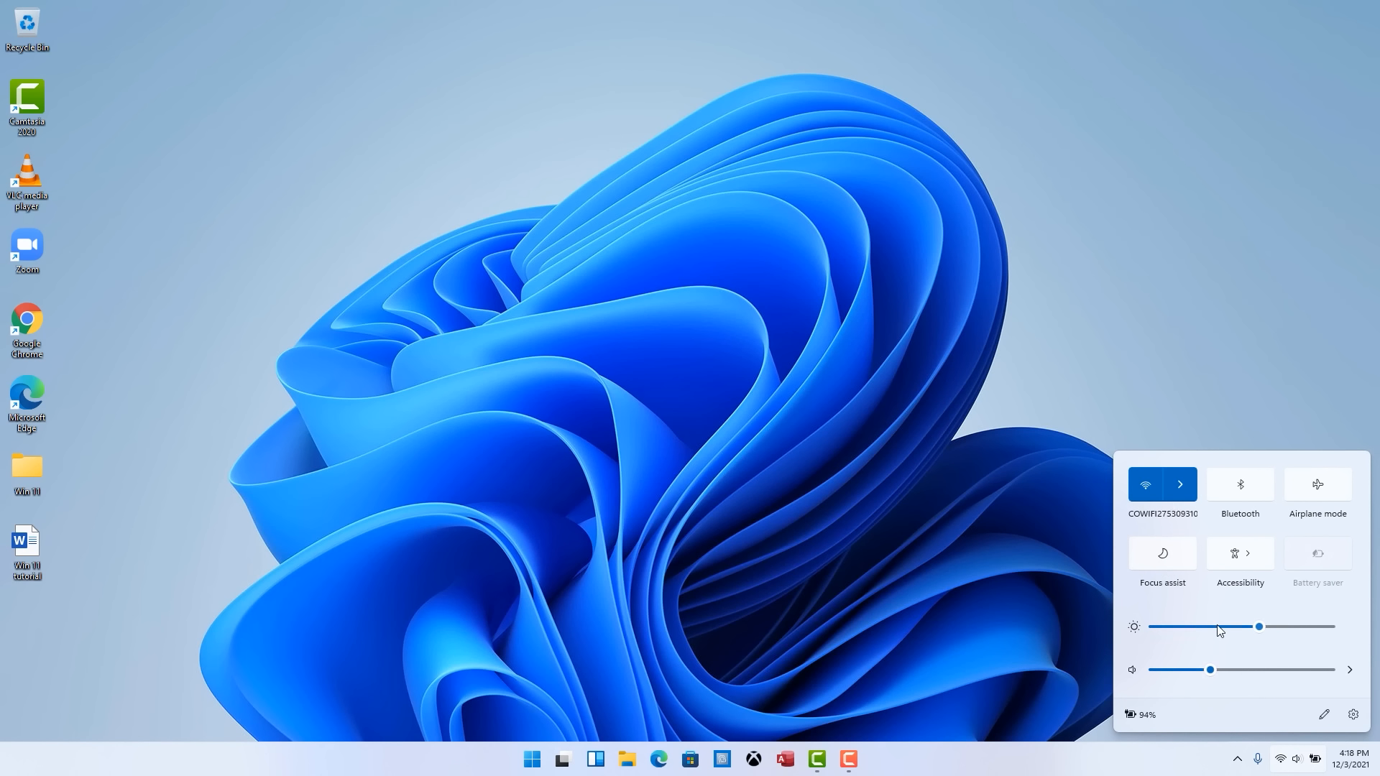
pyautogui.click(1079, 647)
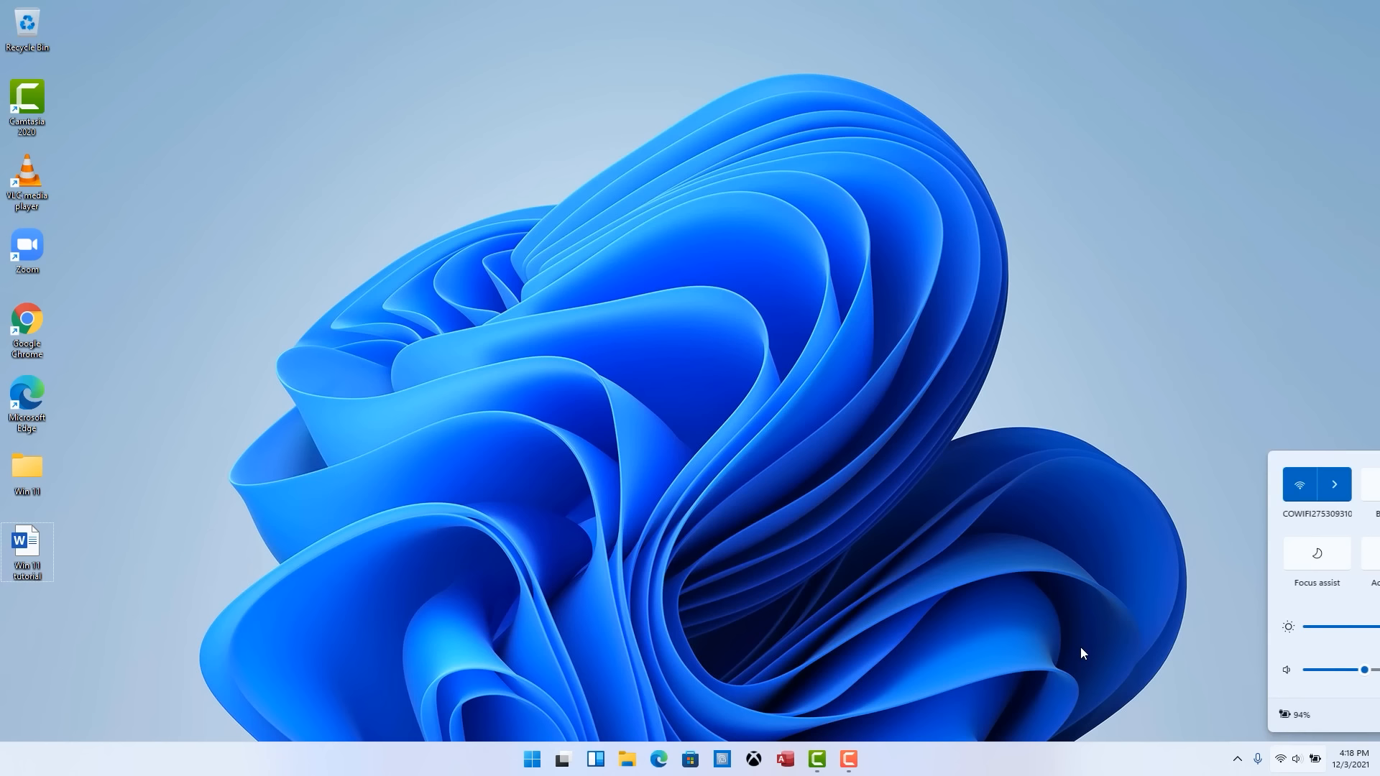
pyautogui.click(1317, 761)
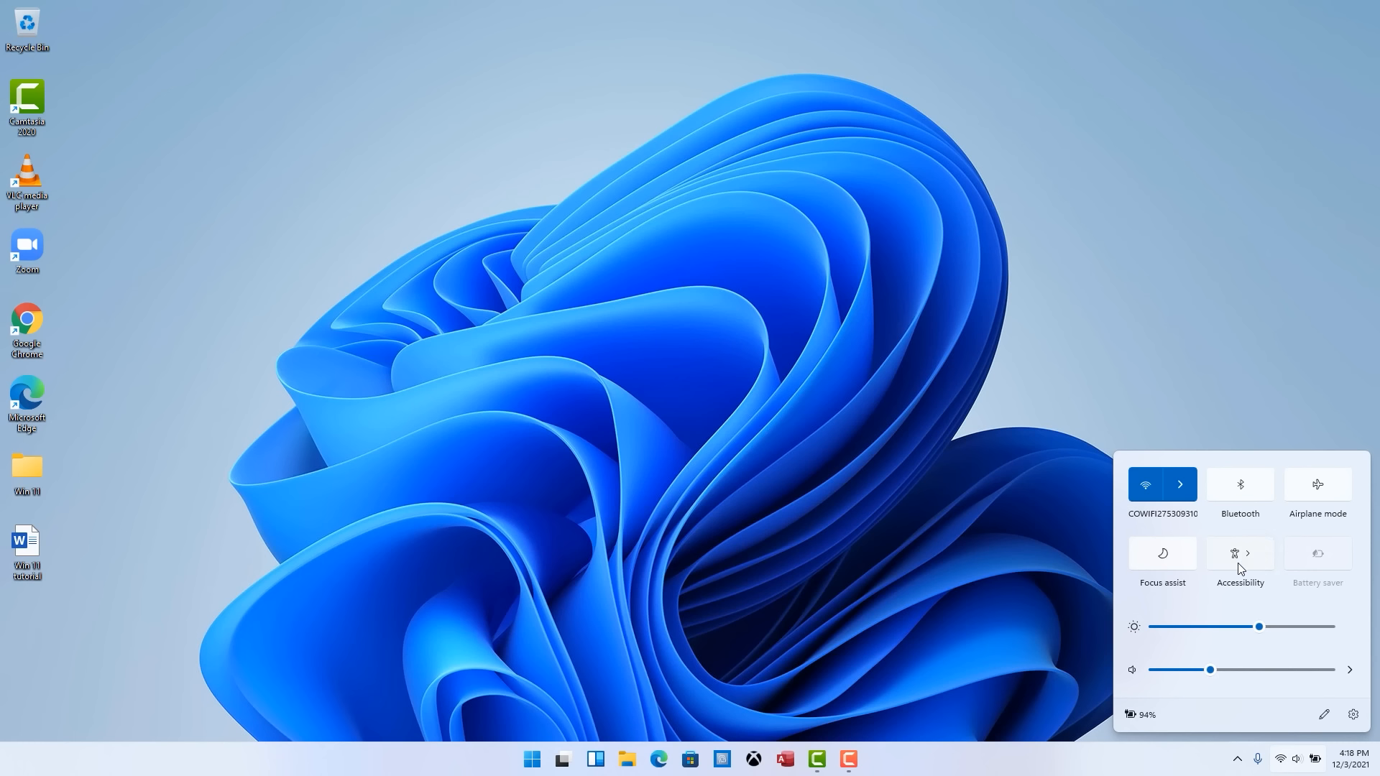
pyautogui.click(1086, 638)
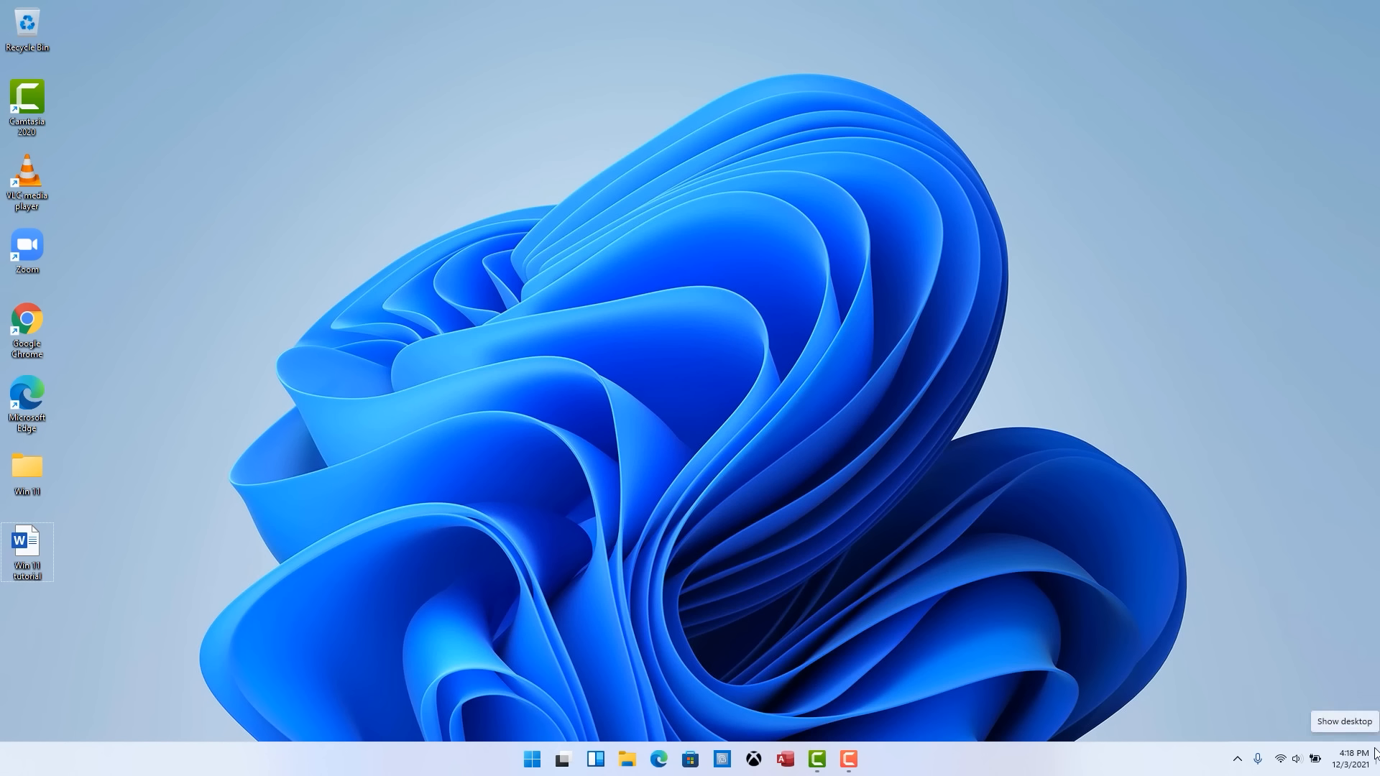
# Check the battery status, view the notifications and monthly calendar, and close them
pyautogui.moveTo(1327, 752)
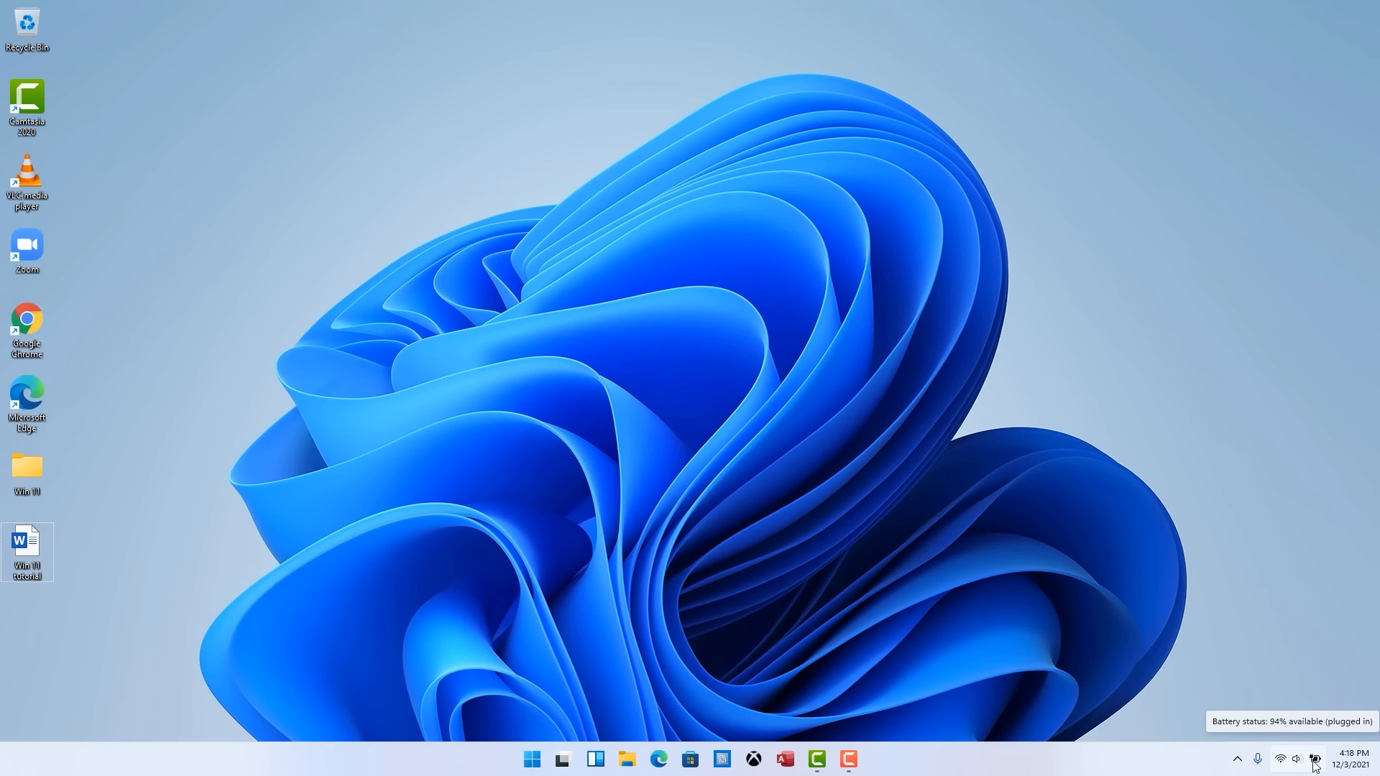
pyautogui.click(1354, 763)
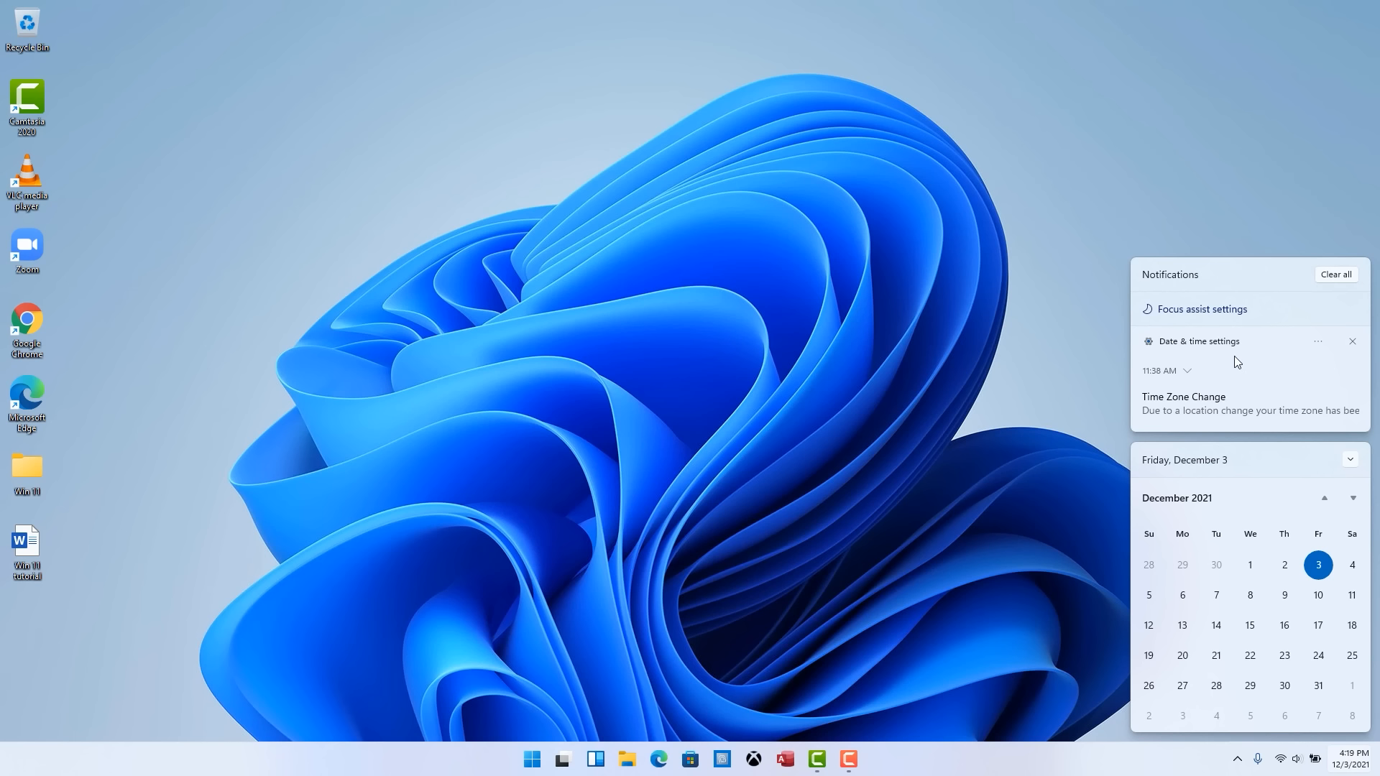
pyautogui.click(1090, 628)
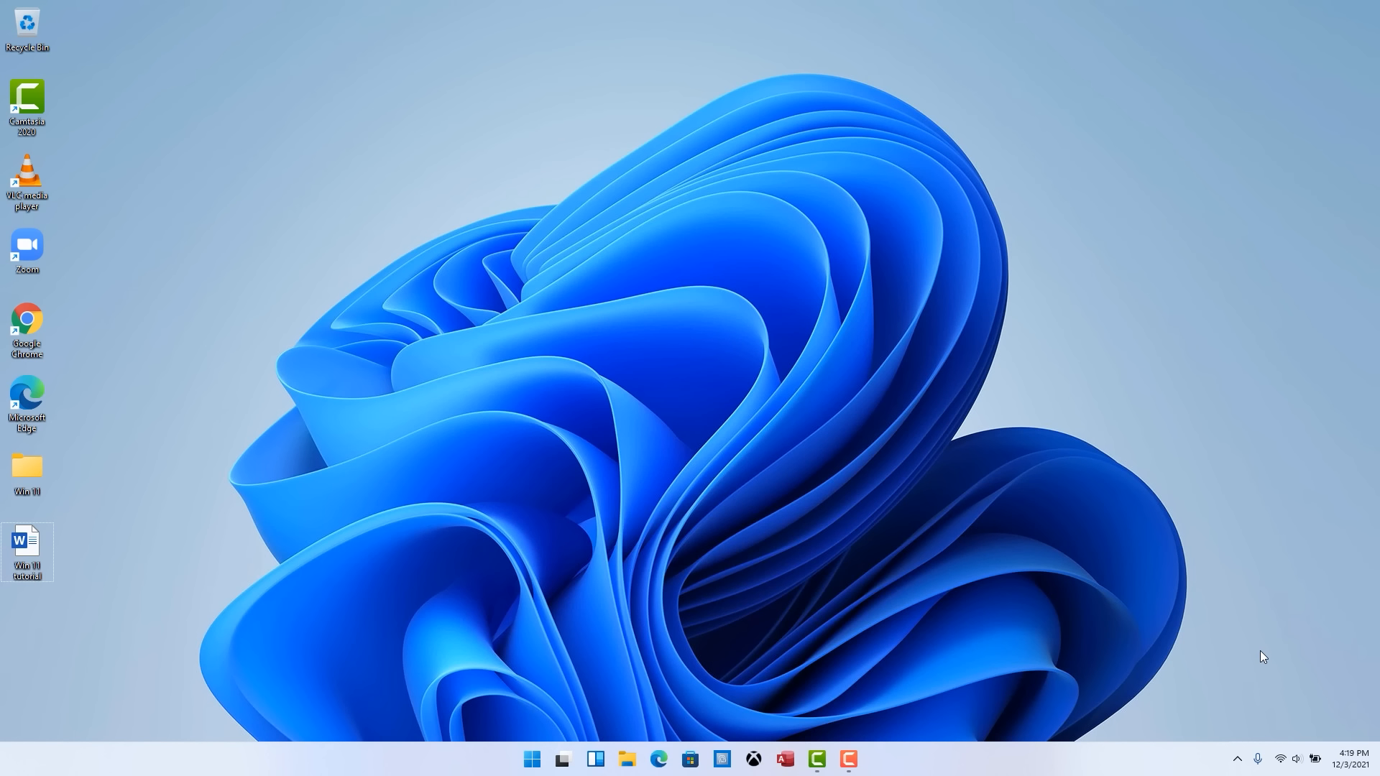
# Review the audio output devices in quick settings and return to the main quick settings with the brightness control
pyautogui.click(1298, 759)
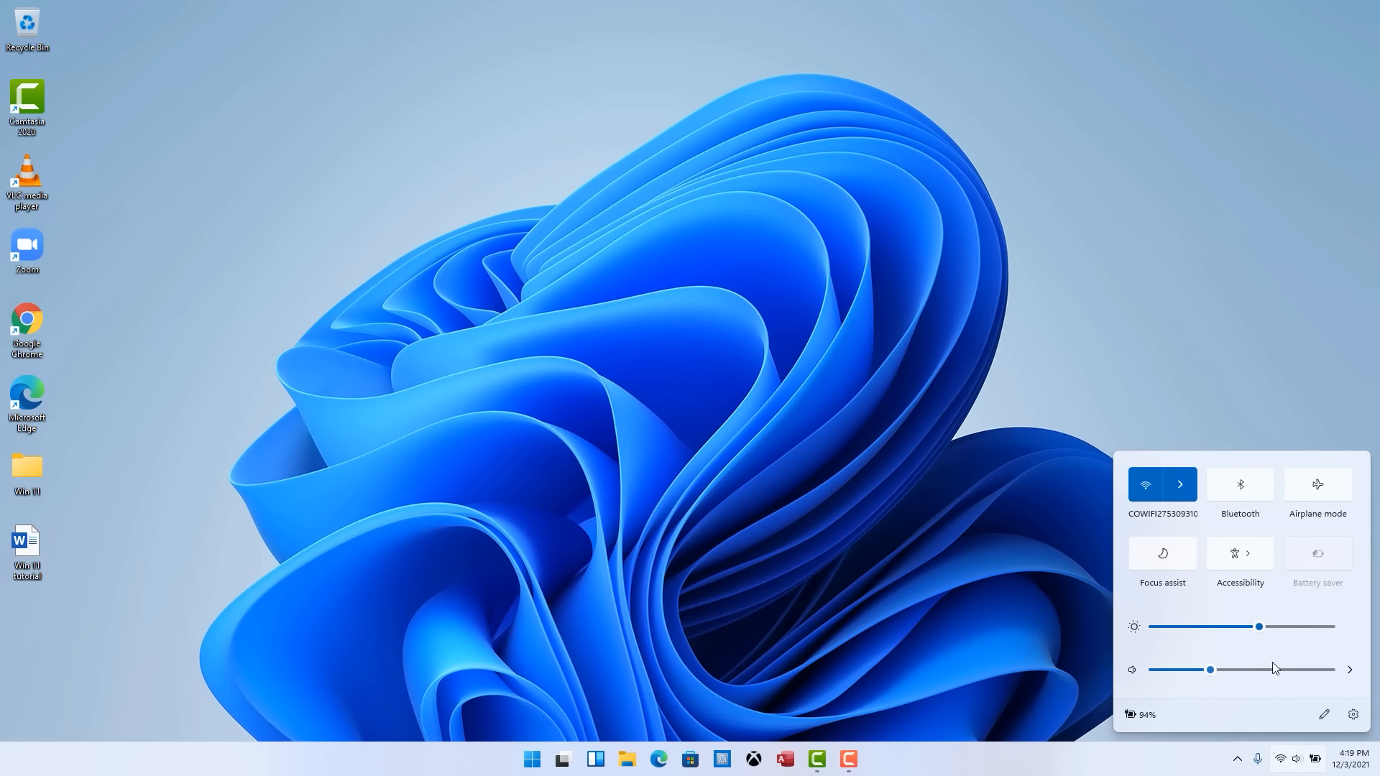
pyautogui.click(1350, 670)
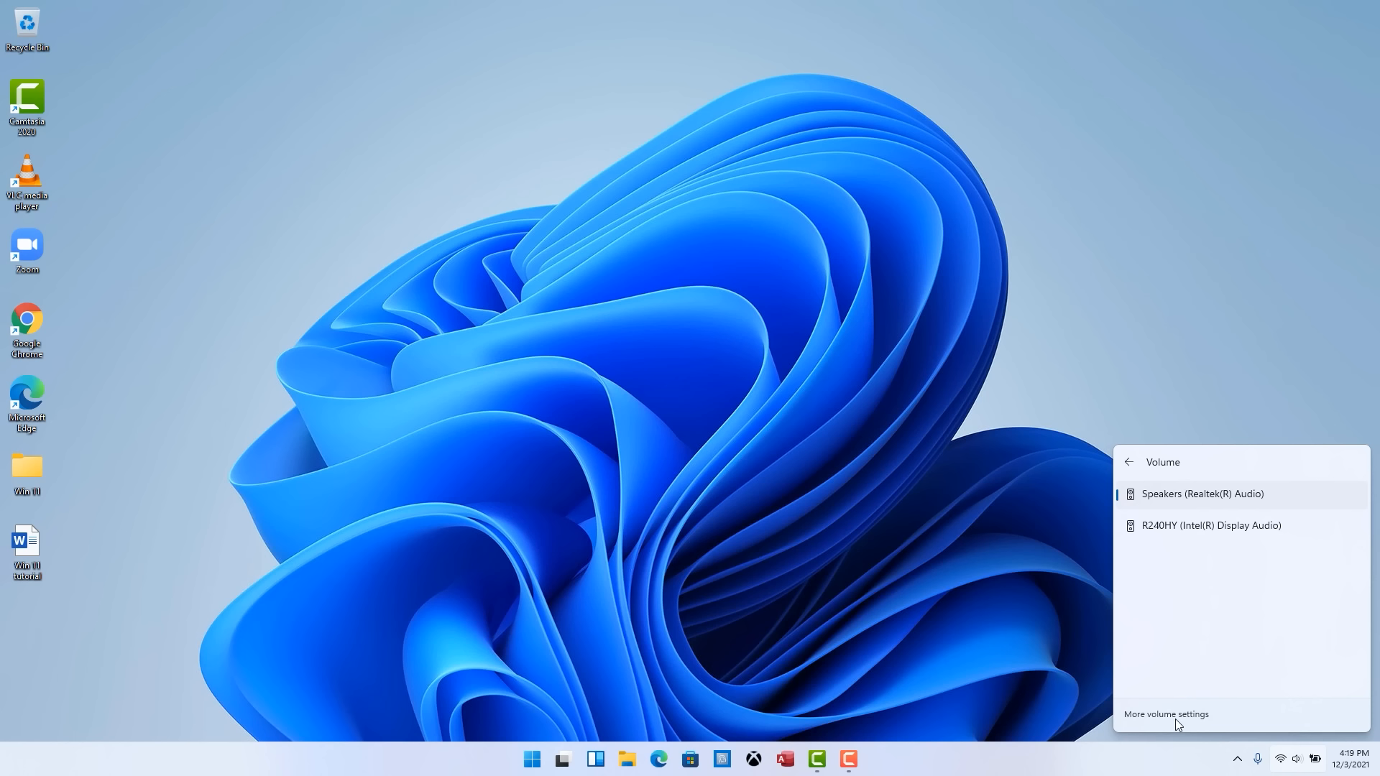
pyautogui.click(1126, 462)
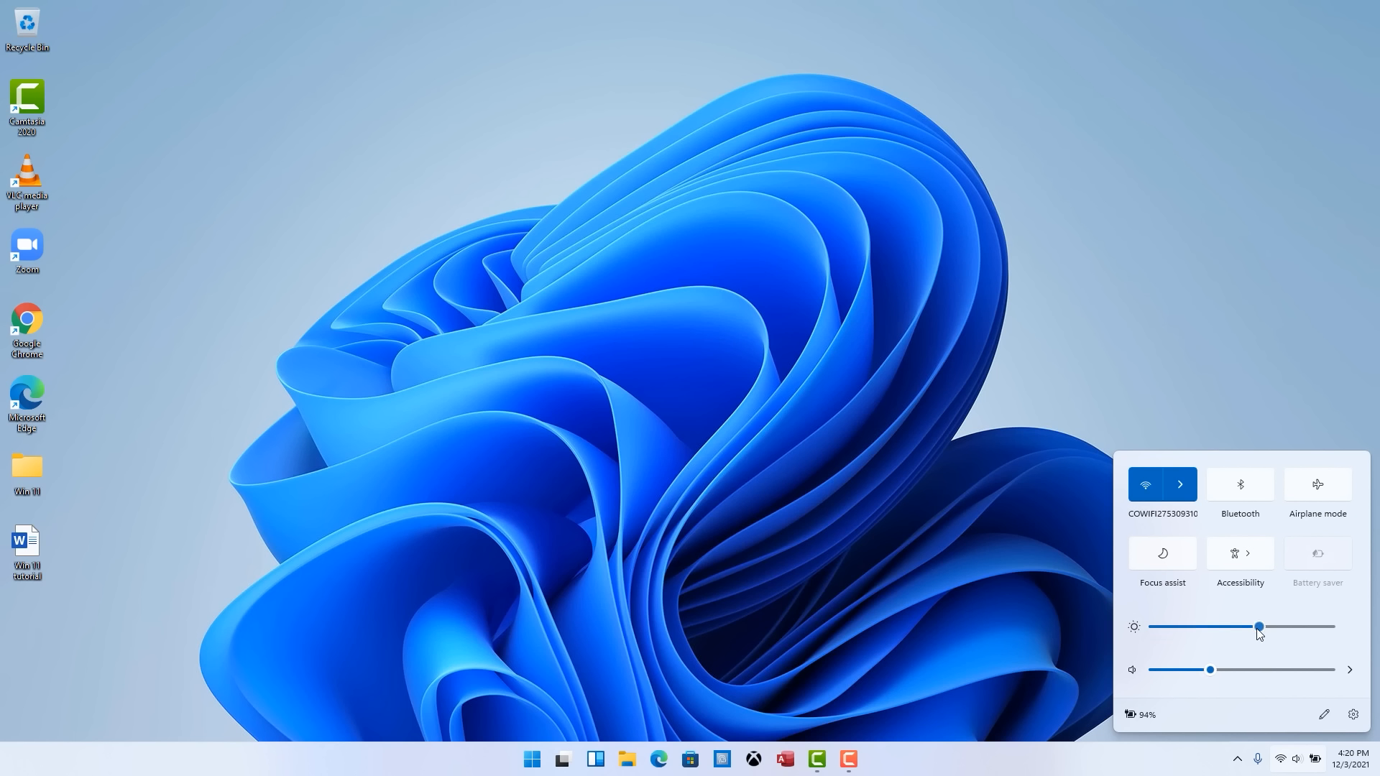
pyautogui.moveTo(1261, 634)
# Start editing the set of quick settings controls
pyautogui.click(1325, 717)
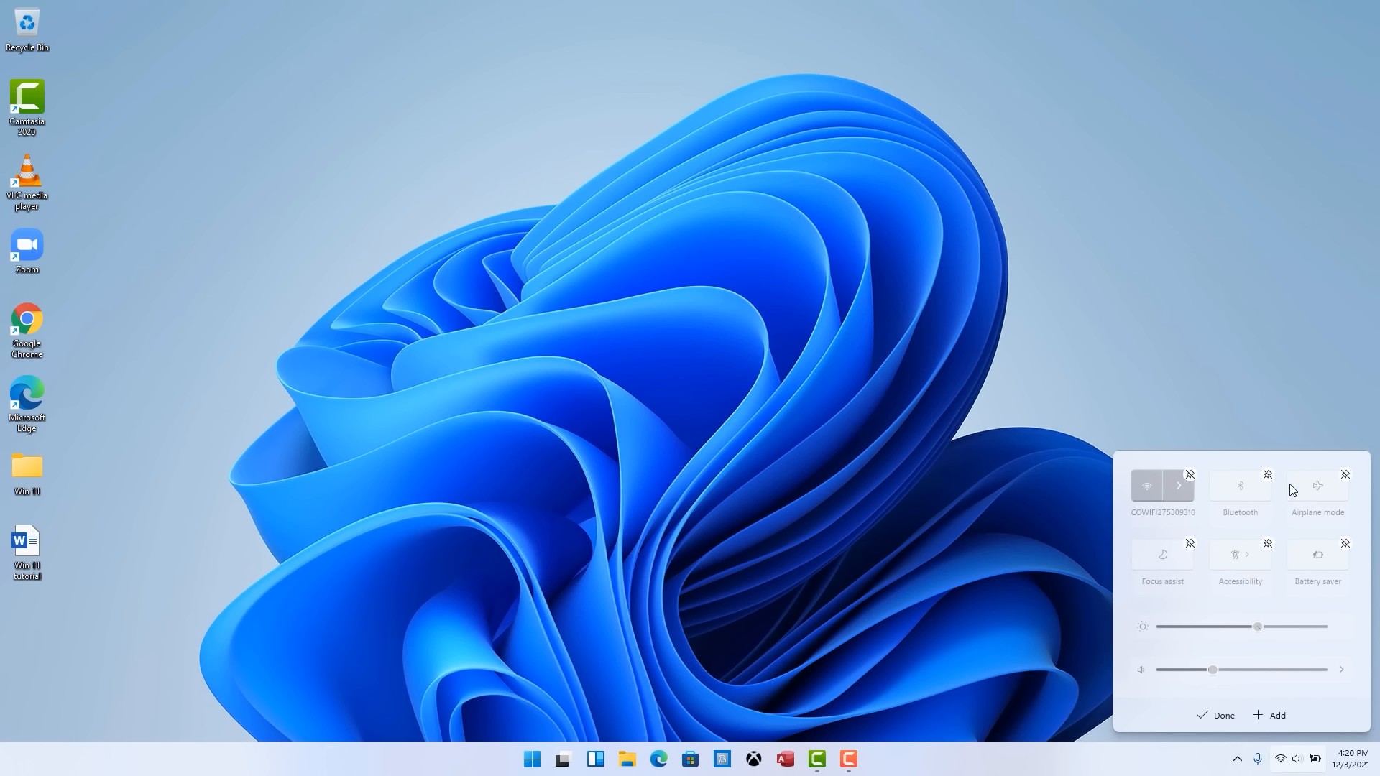
# Unpin Battery saver from the quick settings and add Night light in its place
pyautogui.click(1345, 544)
pyautogui.click(1275, 715)
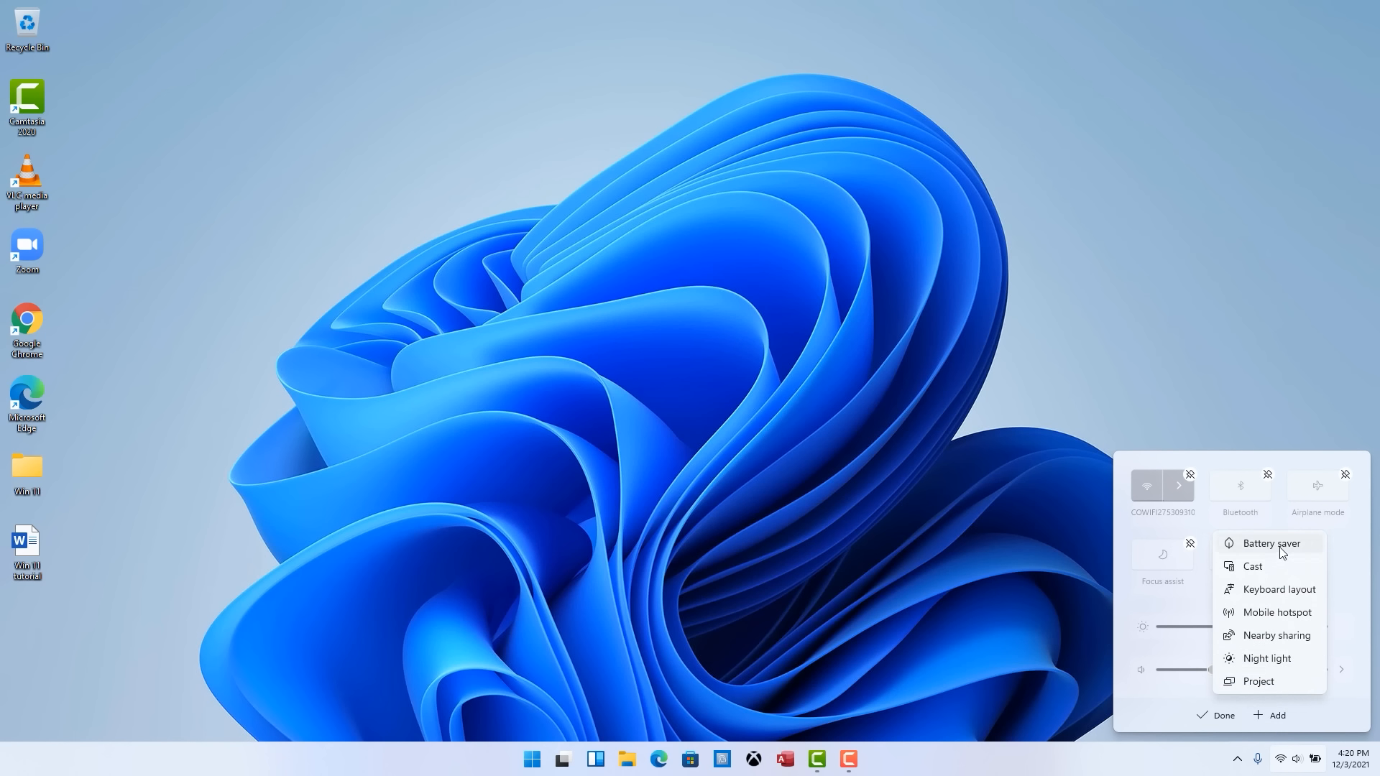
pyautogui.click(1270, 659)
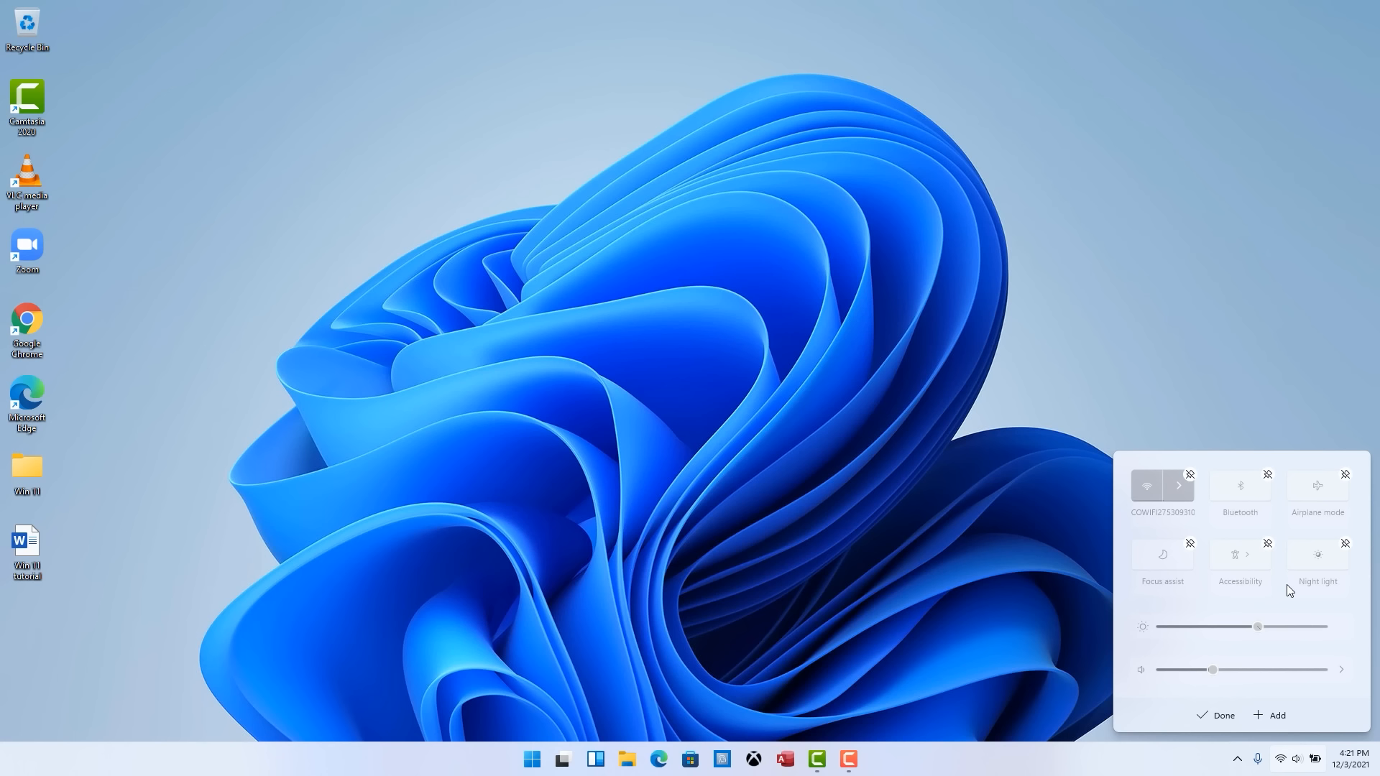
# Add Mobile hotspot to the quick settings and finish editing them
pyautogui.click(1276, 716)
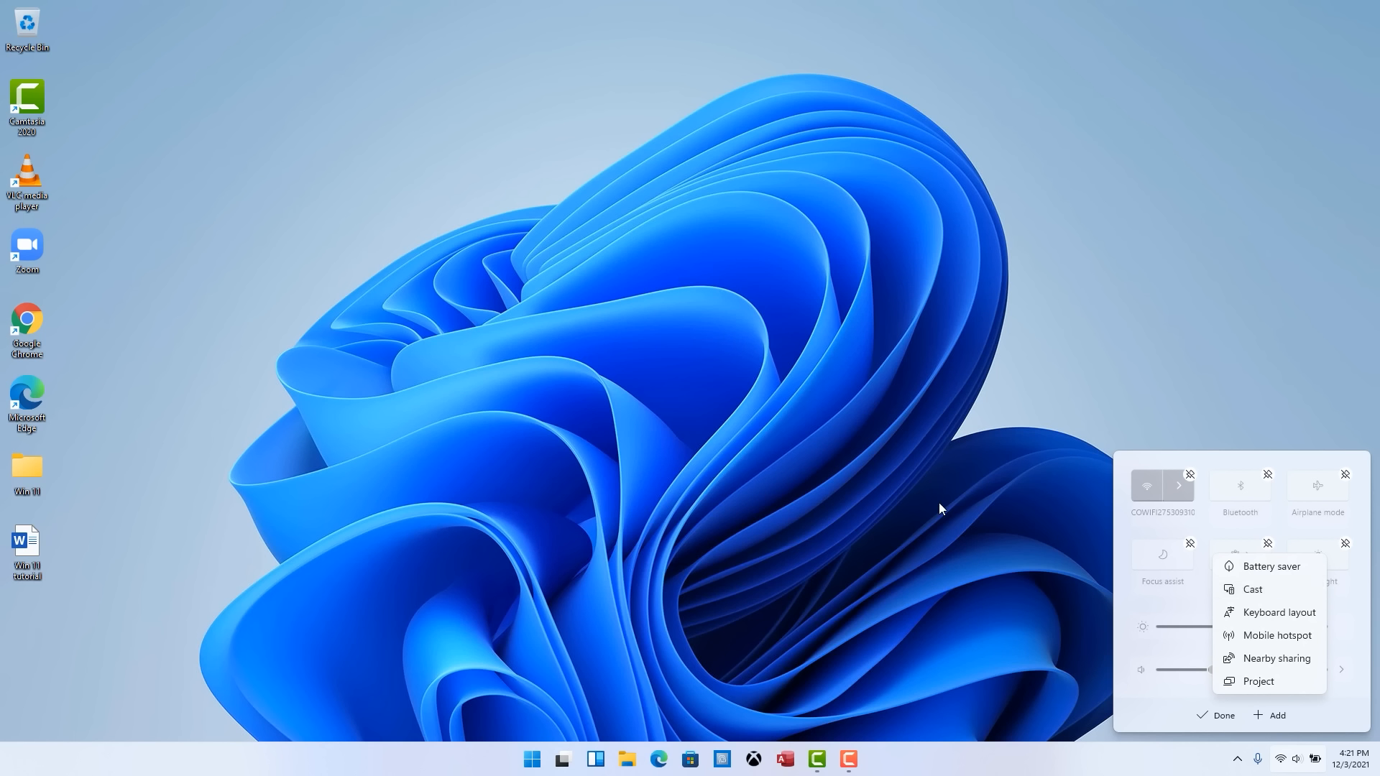
pyautogui.click(1267, 636)
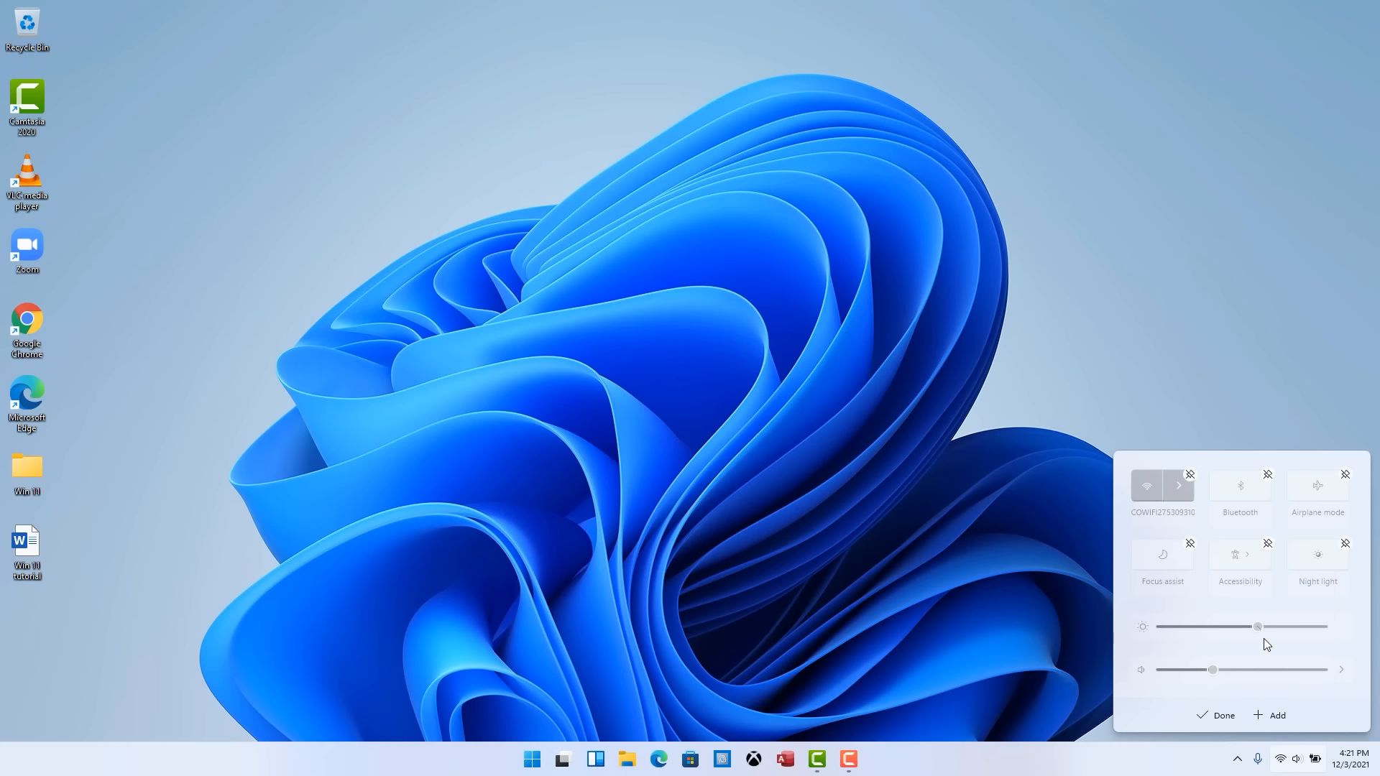
pyautogui.click(1275, 715)
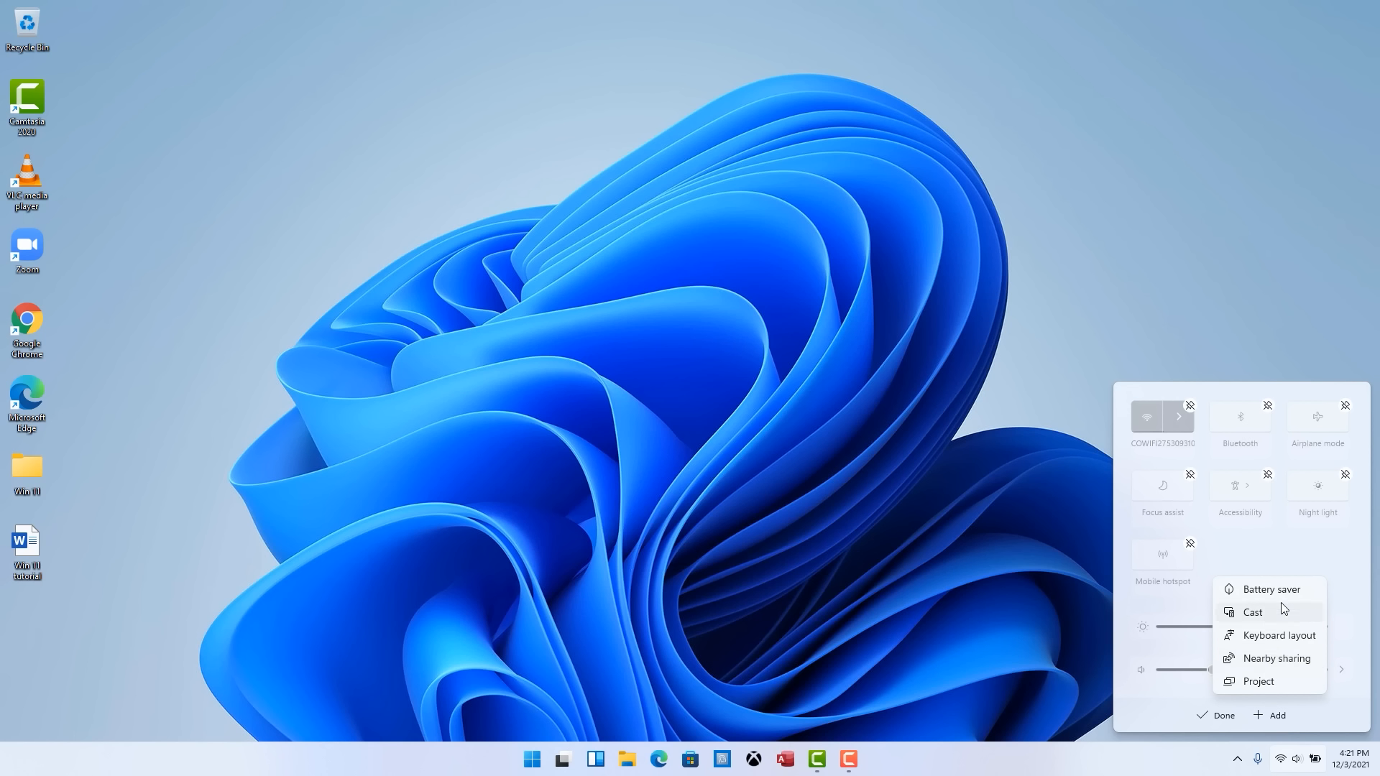
pyautogui.click(1276, 555)
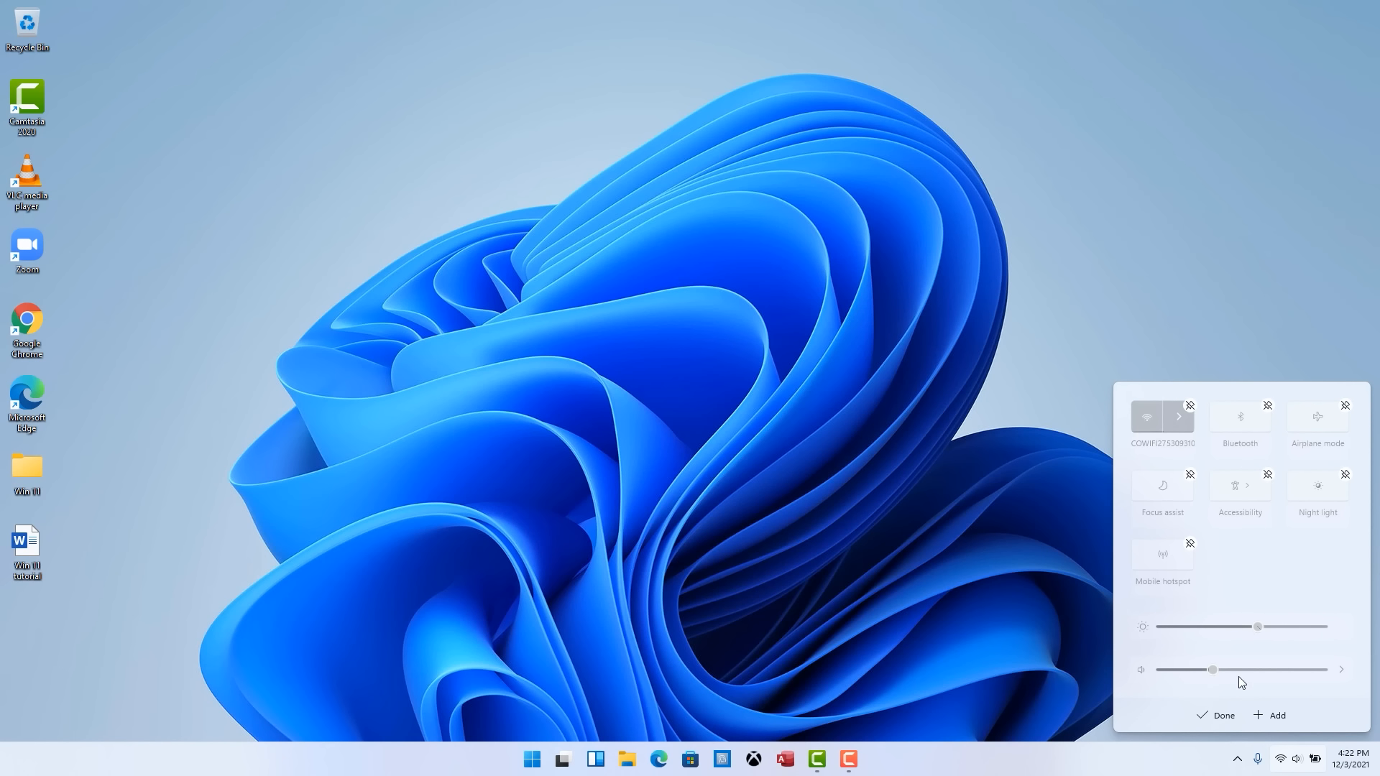
pyautogui.click(1219, 716)
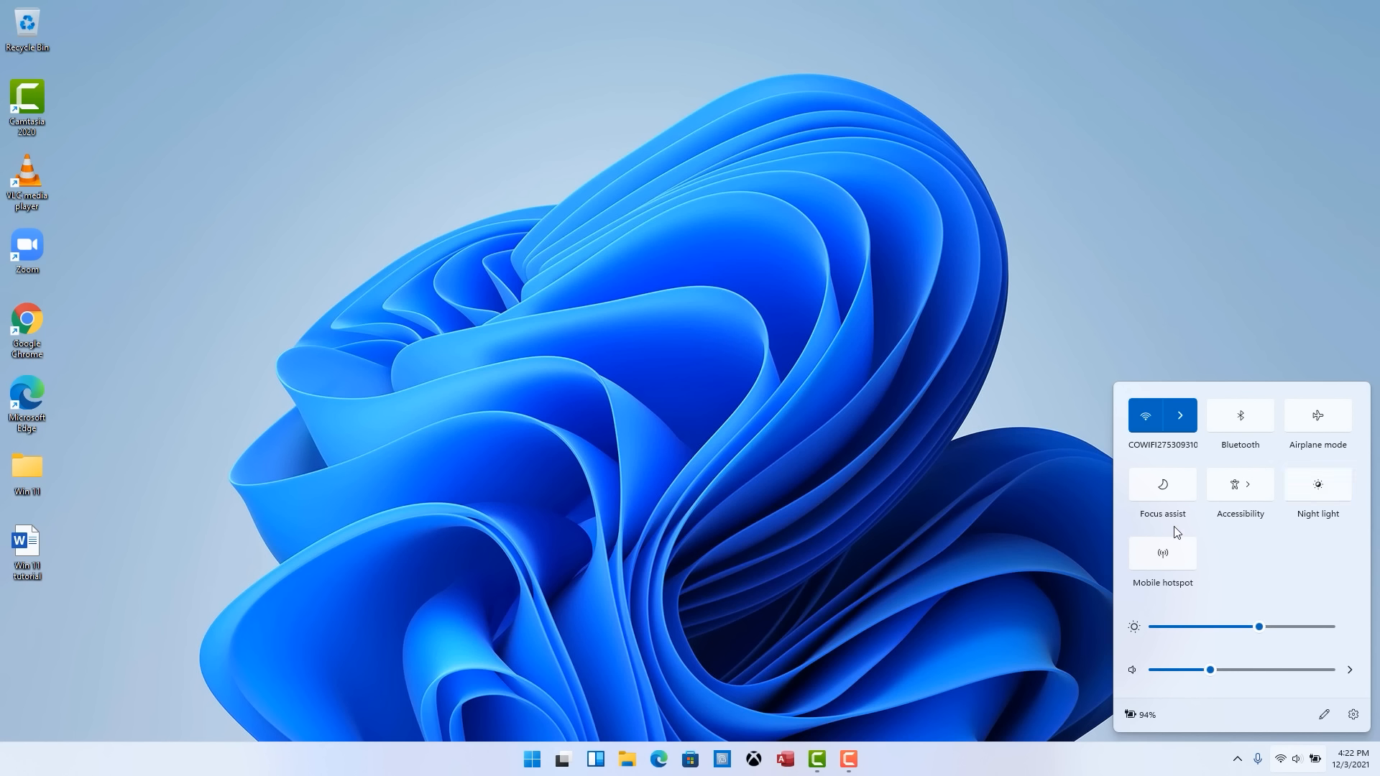
# Cycle the Focus assist quick setting to Alarms only and back to off
pyautogui.click(1164, 489)
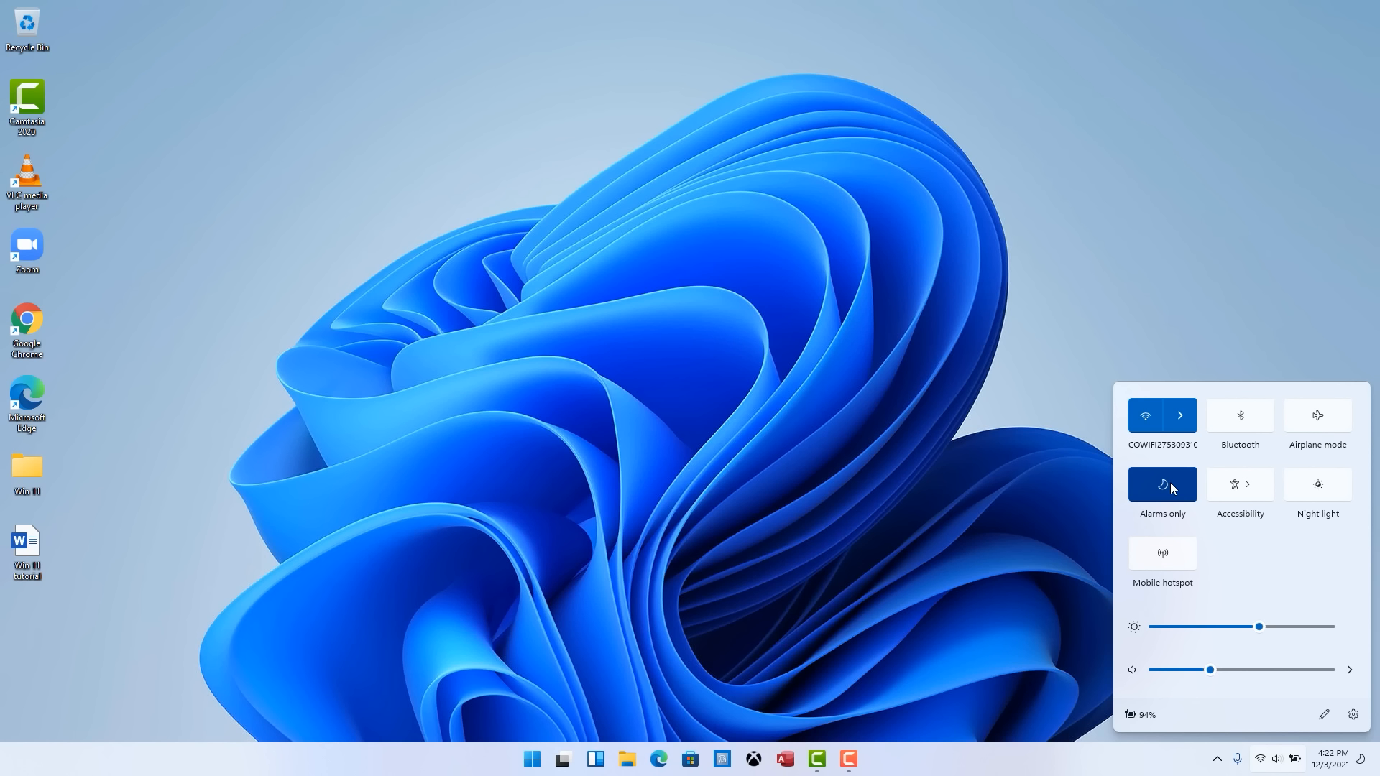
pyautogui.click(1170, 487)
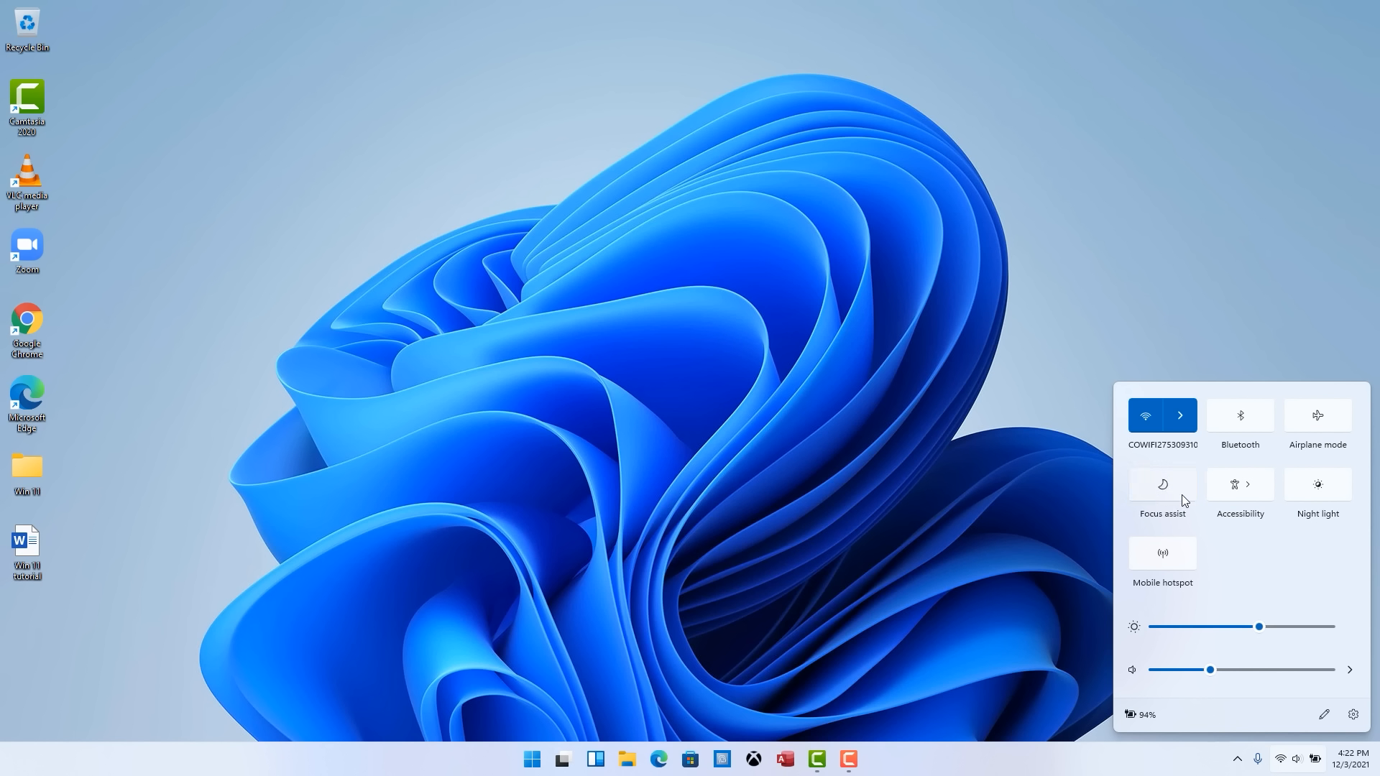
# Open the Focus assist page of the system settings and set it to Alarms only
pyautogui.click(1351, 716)
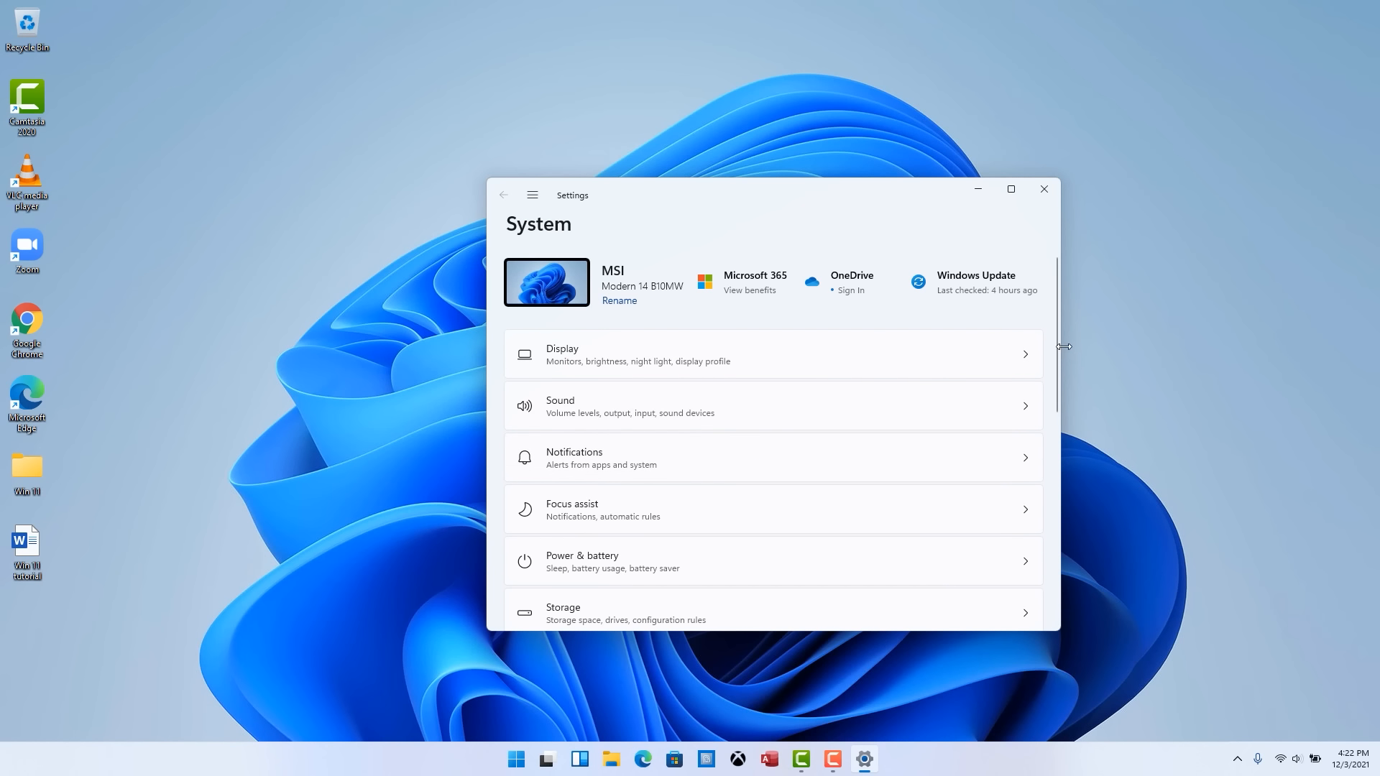
pyautogui.moveTo(1055, 313); pyautogui.dragTo(1038, 370)
pyautogui.click(1030, 394)
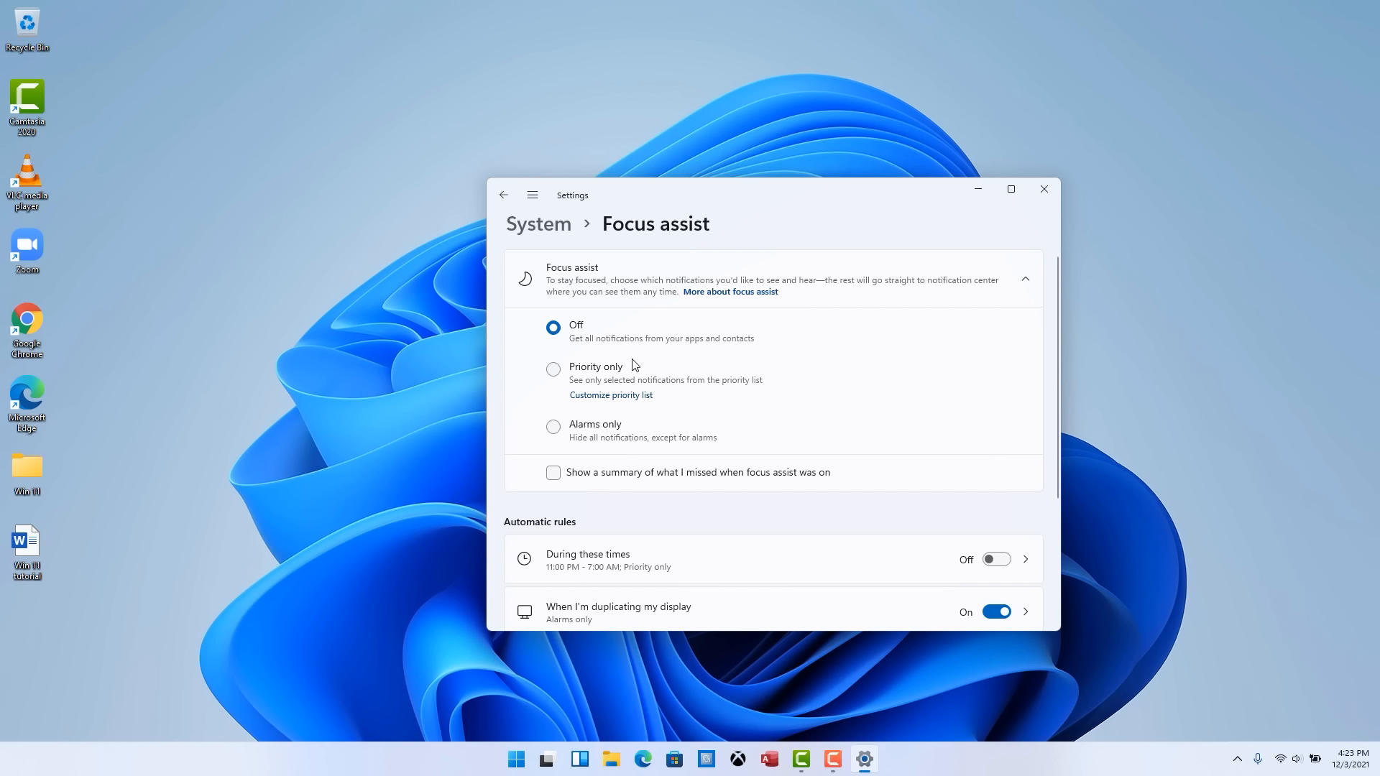
pyautogui.click(555, 371)
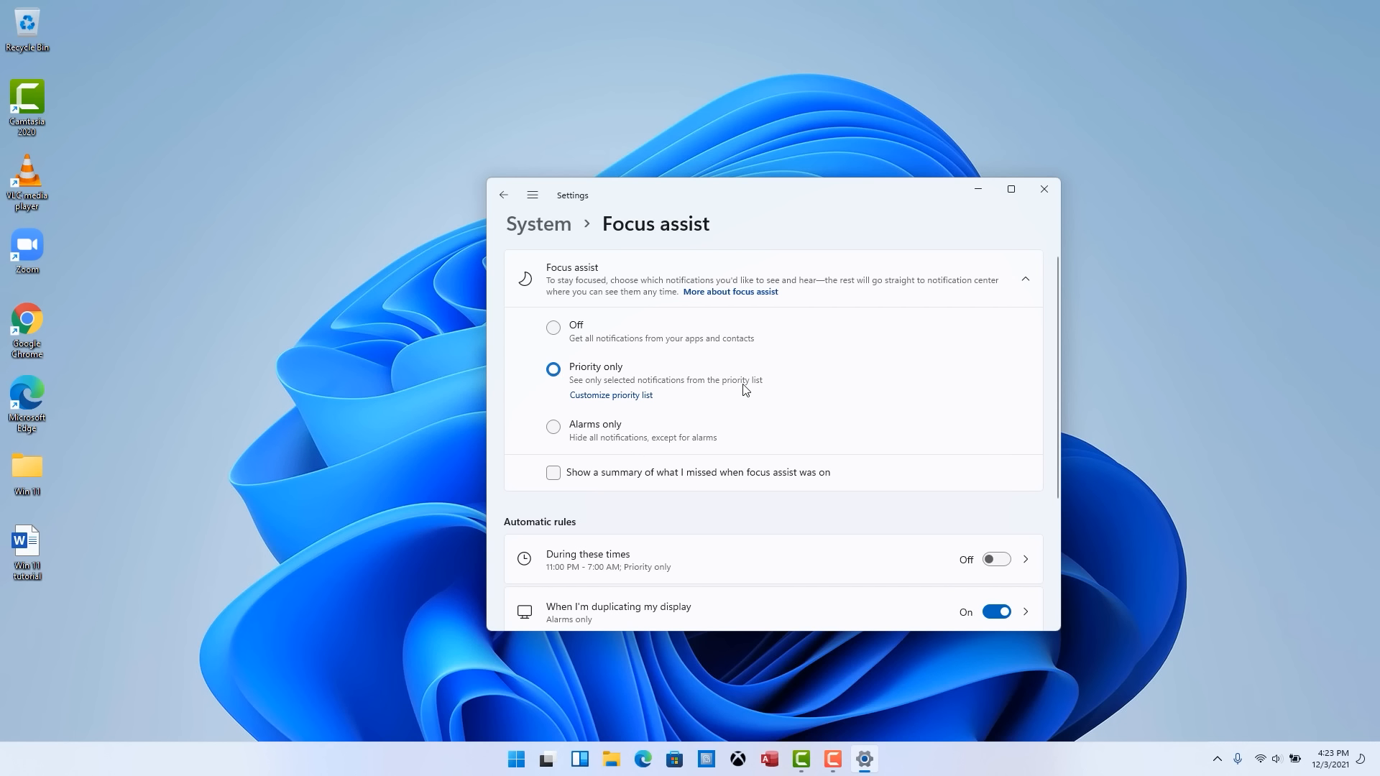
pyautogui.click(554, 428)
# Review the automatic rules of Focus assist and close Settings
pyautogui.scroll(-3, 1012, 405)
pyautogui.scroll(-2, 1005, 404)
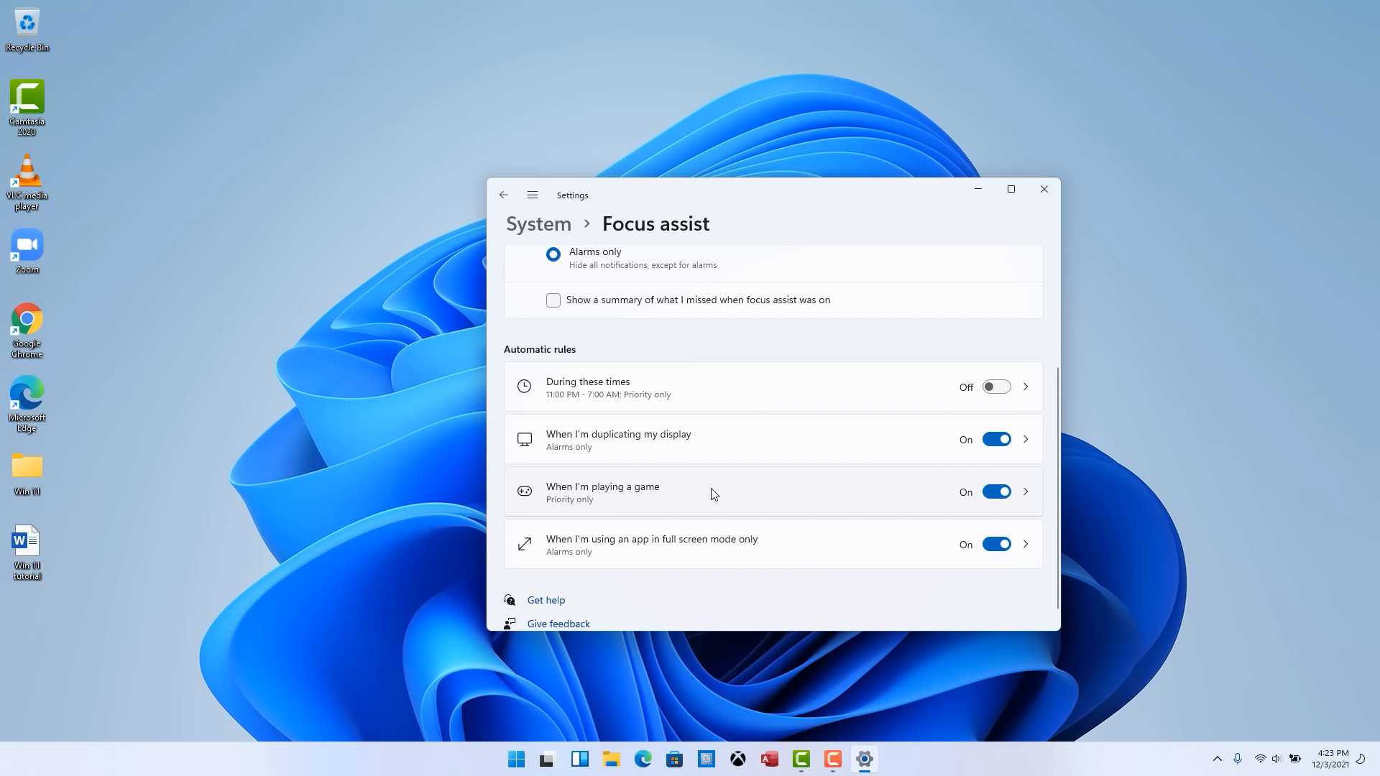
pyautogui.scroll(-1, 767, 512)
pyautogui.scroll(3, 767, 509)
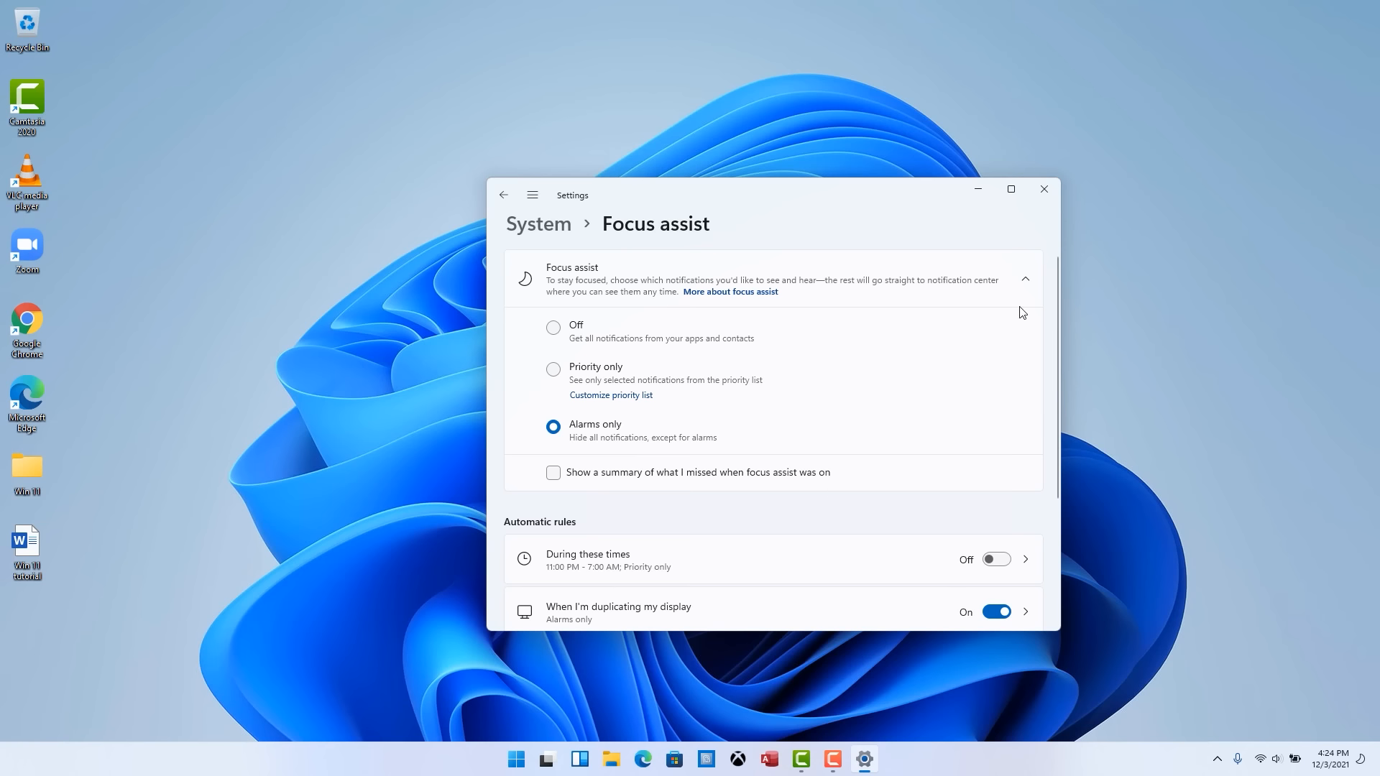
pyautogui.click(1044, 189)
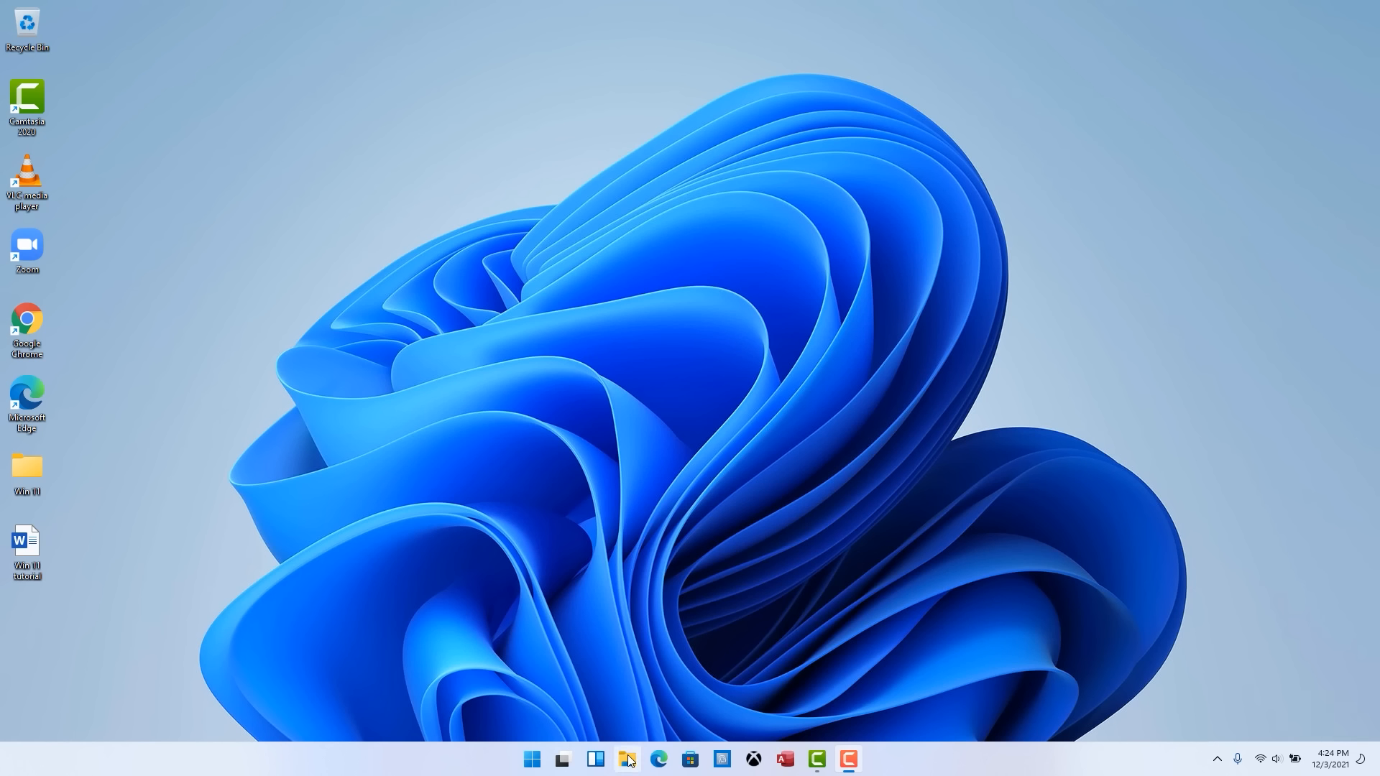
# Open a File Explorer window and reduce its height to about half
pyautogui.press('super+e')
pyautogui.moveTo(1379, 101); pyautogui.dragTo(658, 149)
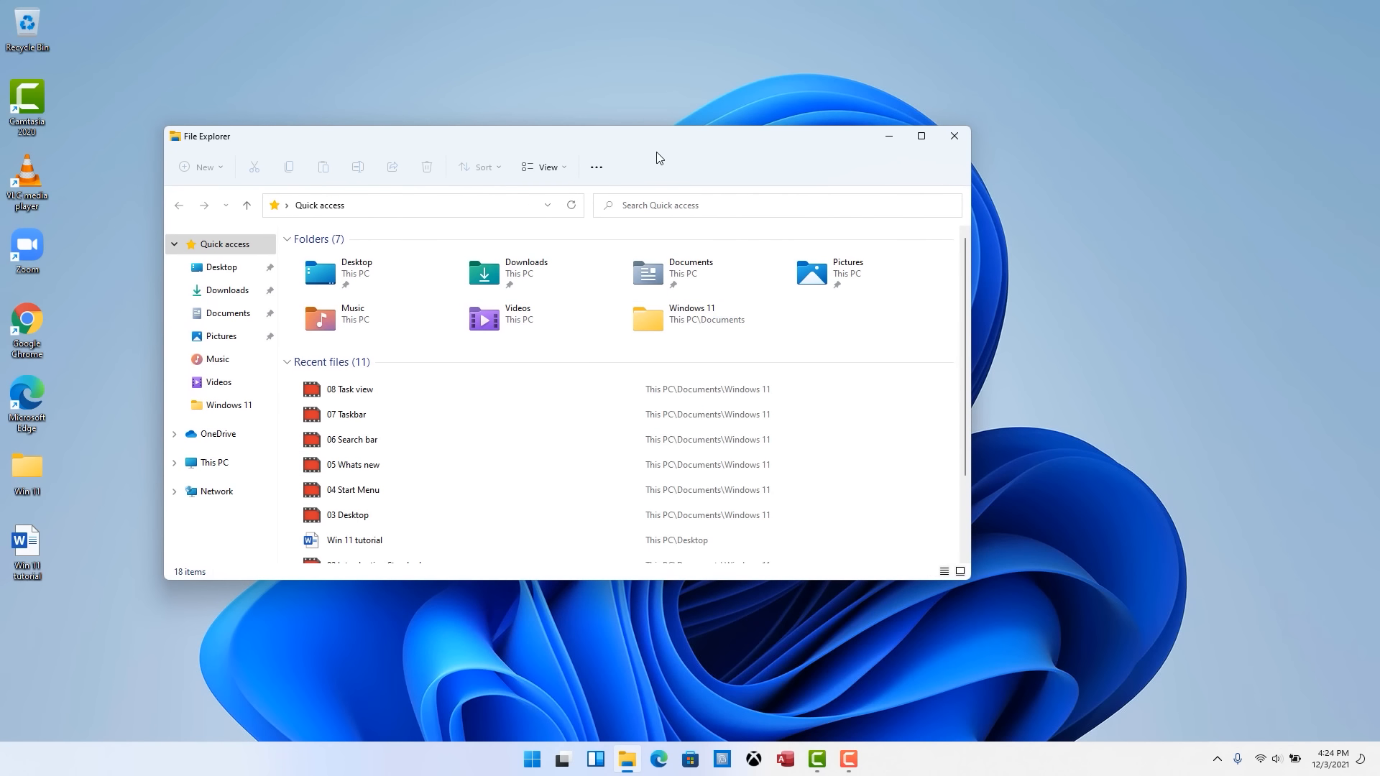
pyautogui.moveTo(601, 579); pyautogui.dragTo(616, 373)
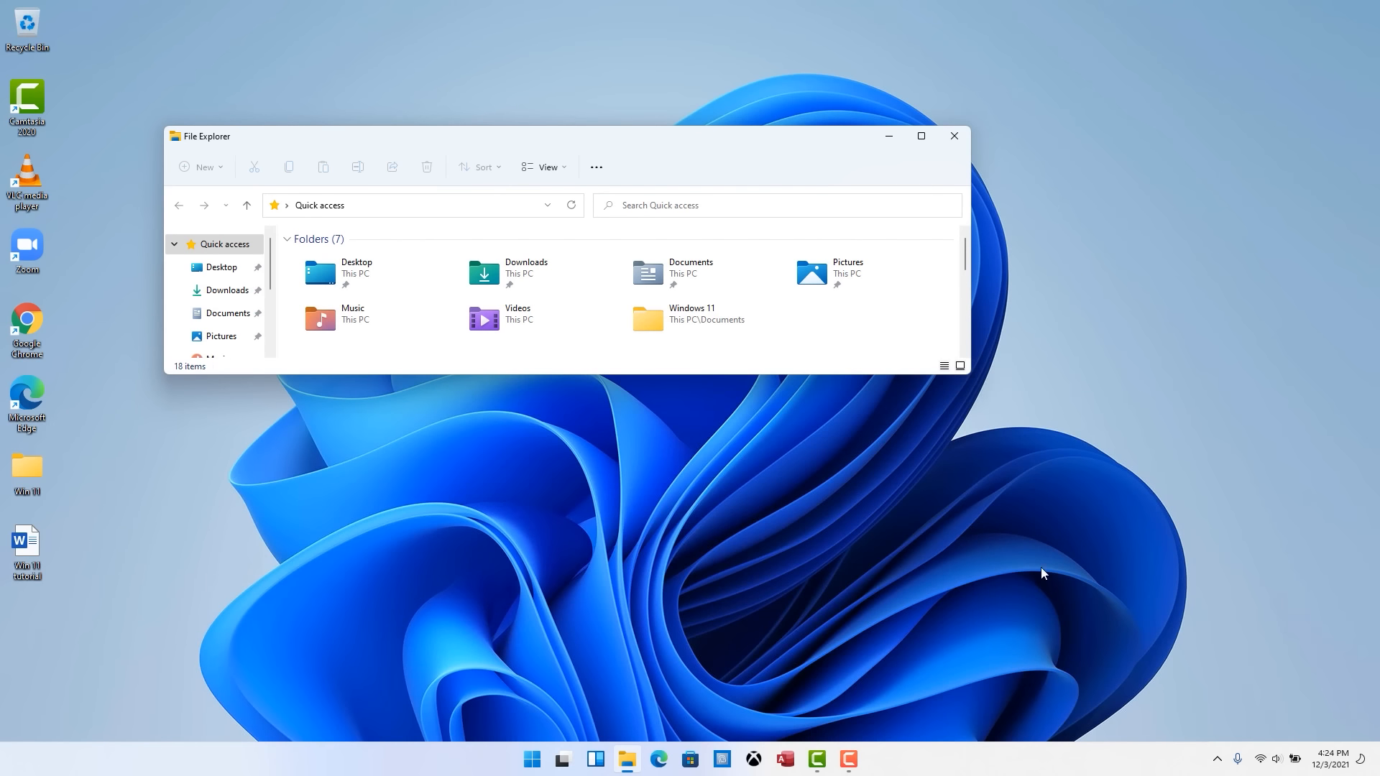
# Show the desktop and restore the open window, finishing by closing File Explorer
pyautogui.click(1376, 760)
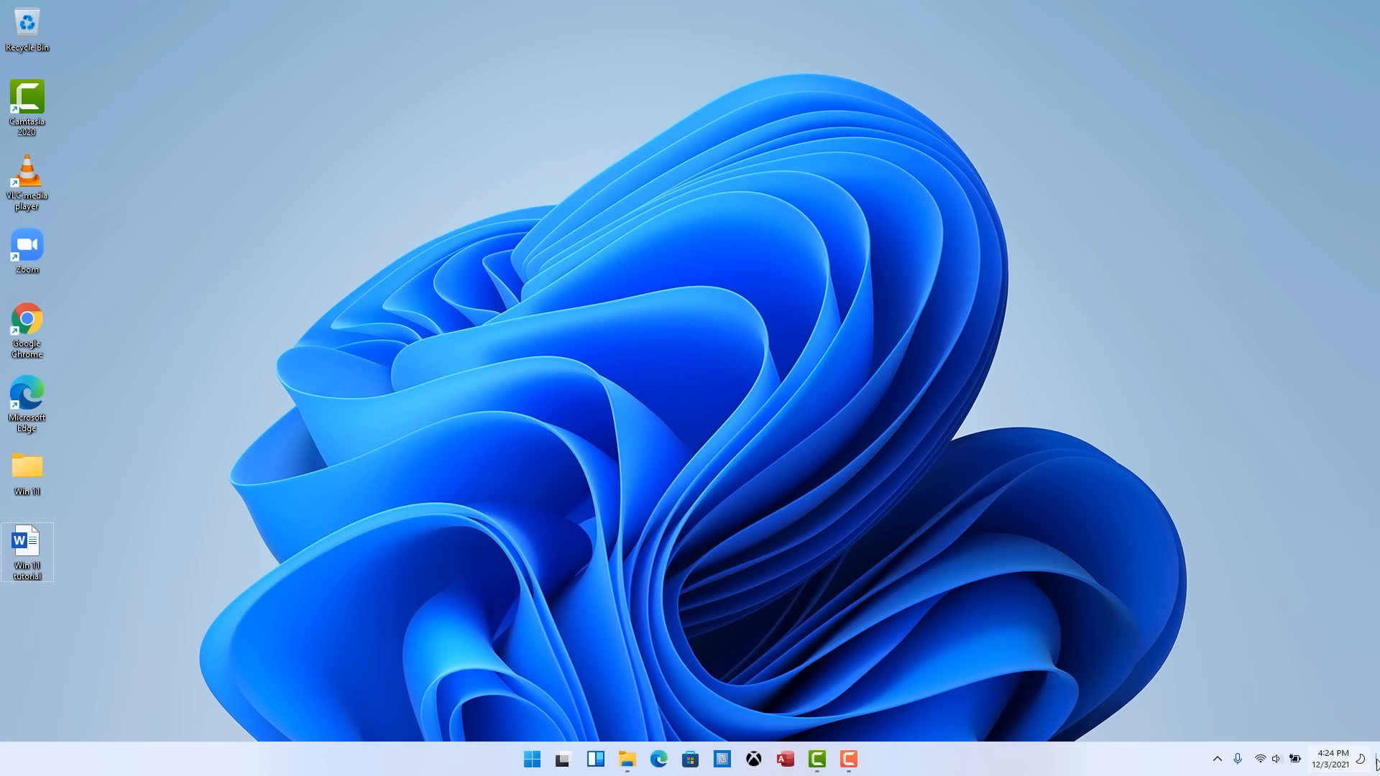
pyautogui.click(1376, 760)
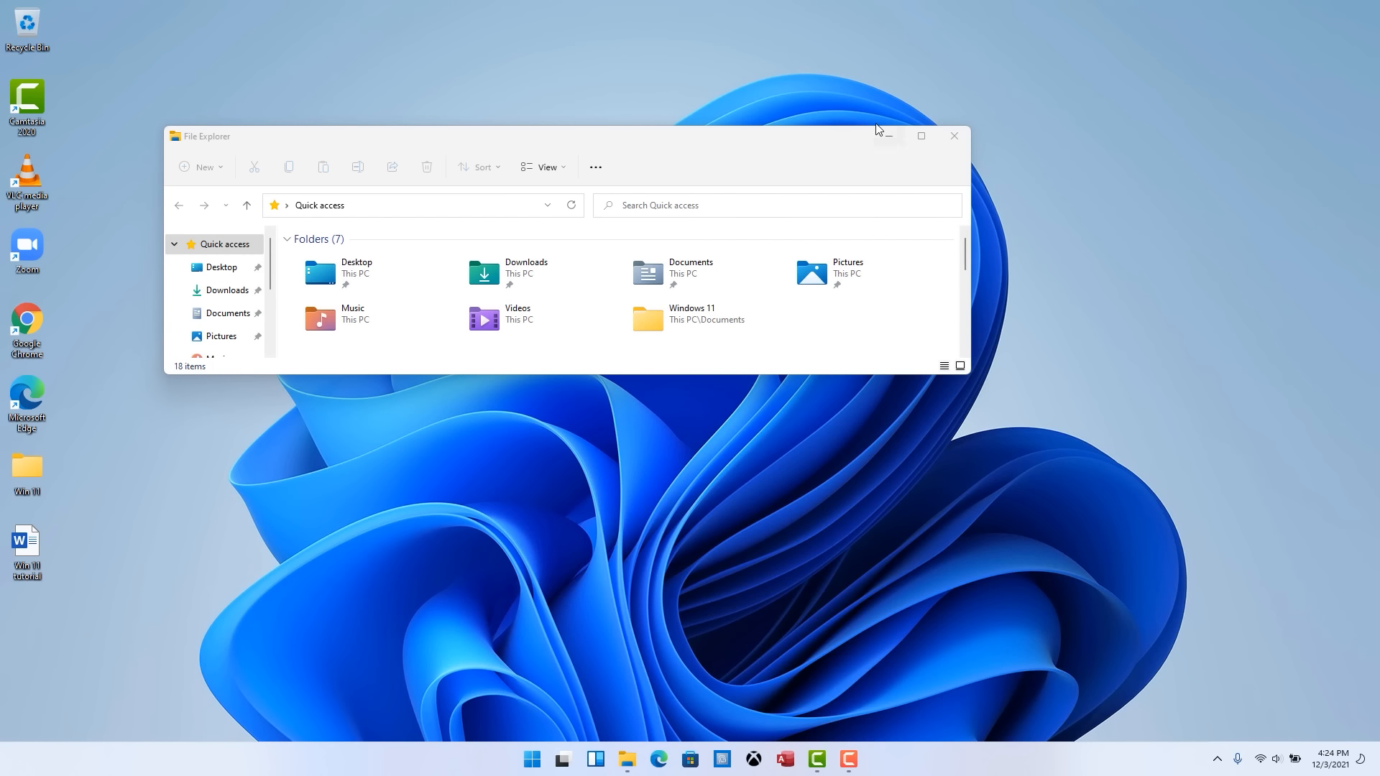
pyautogui.click(954, 136)
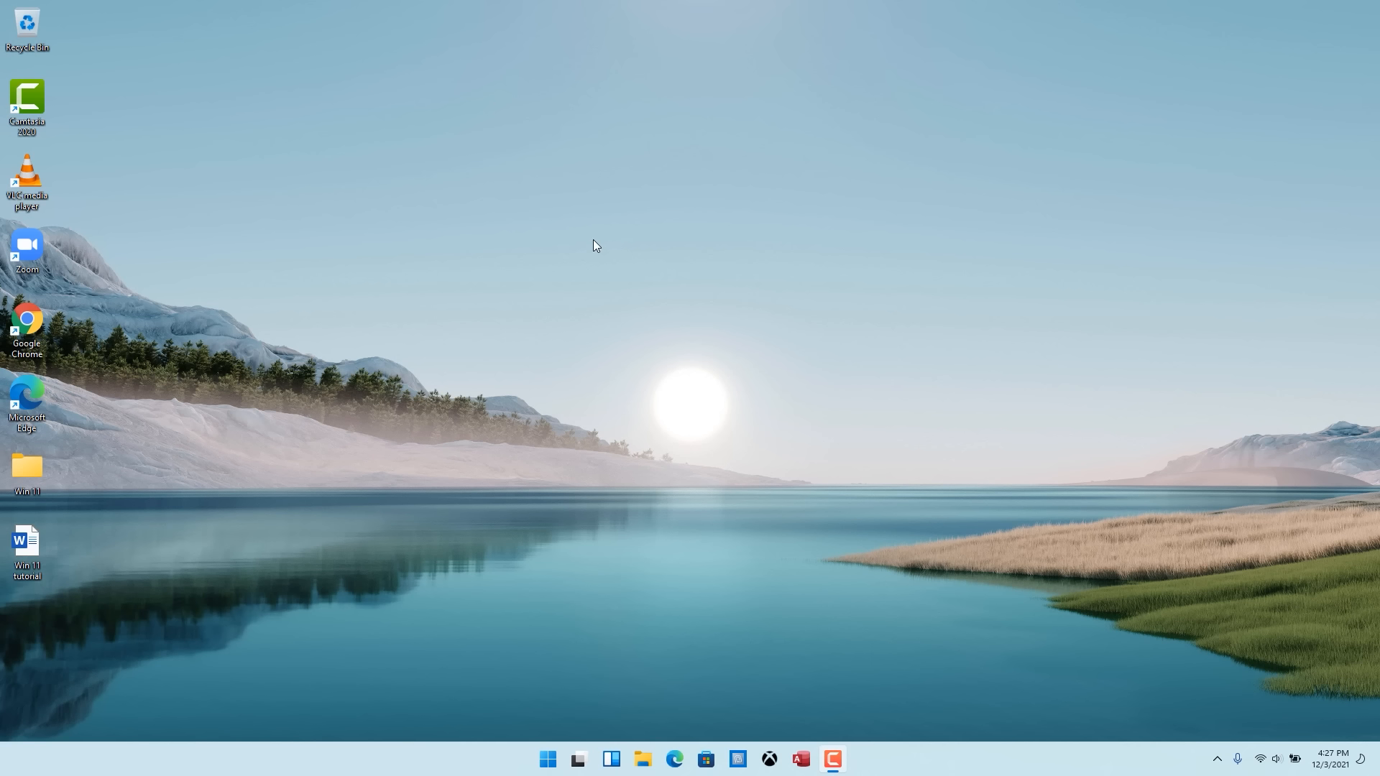
# Open the display settings from the desktop and identify the connected displays
pyautogui.rightClick(697, 148)
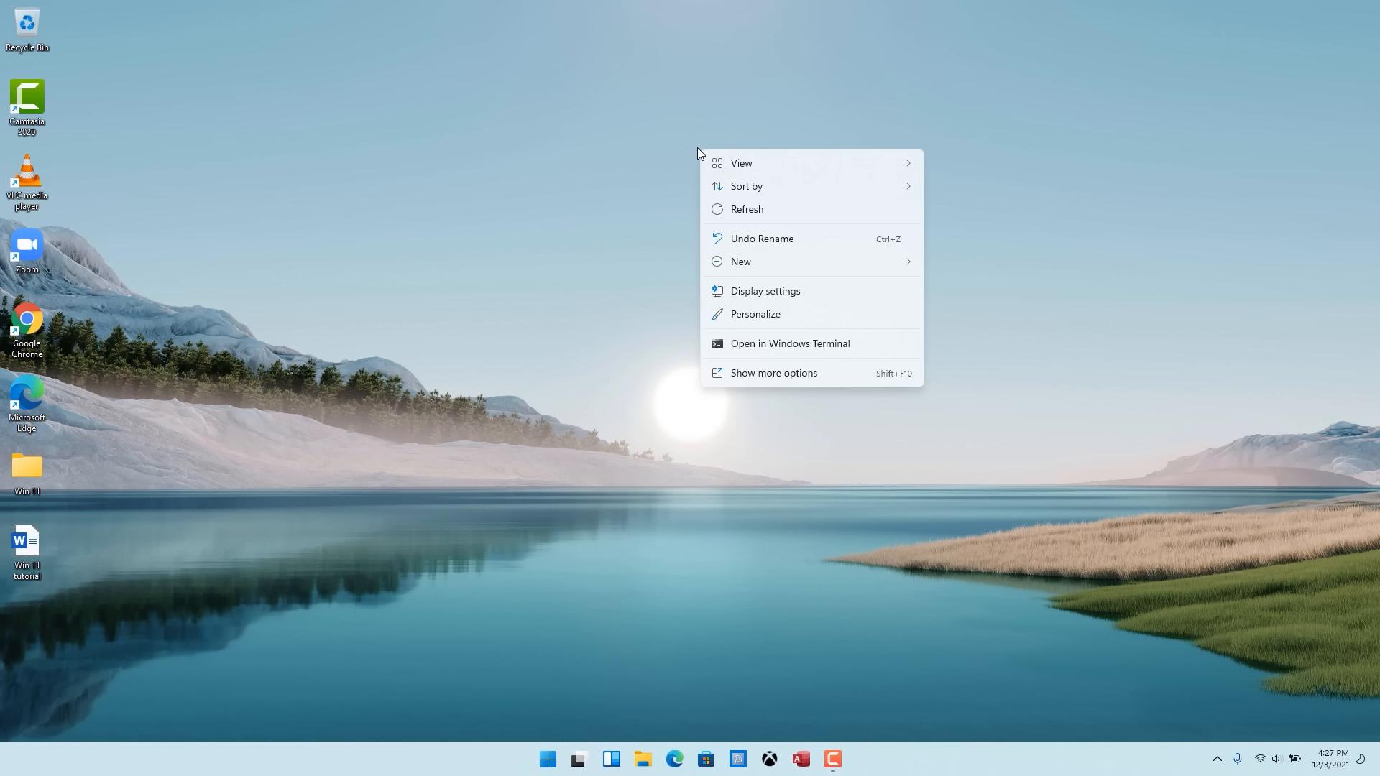
pyautogui.click(760, 295)
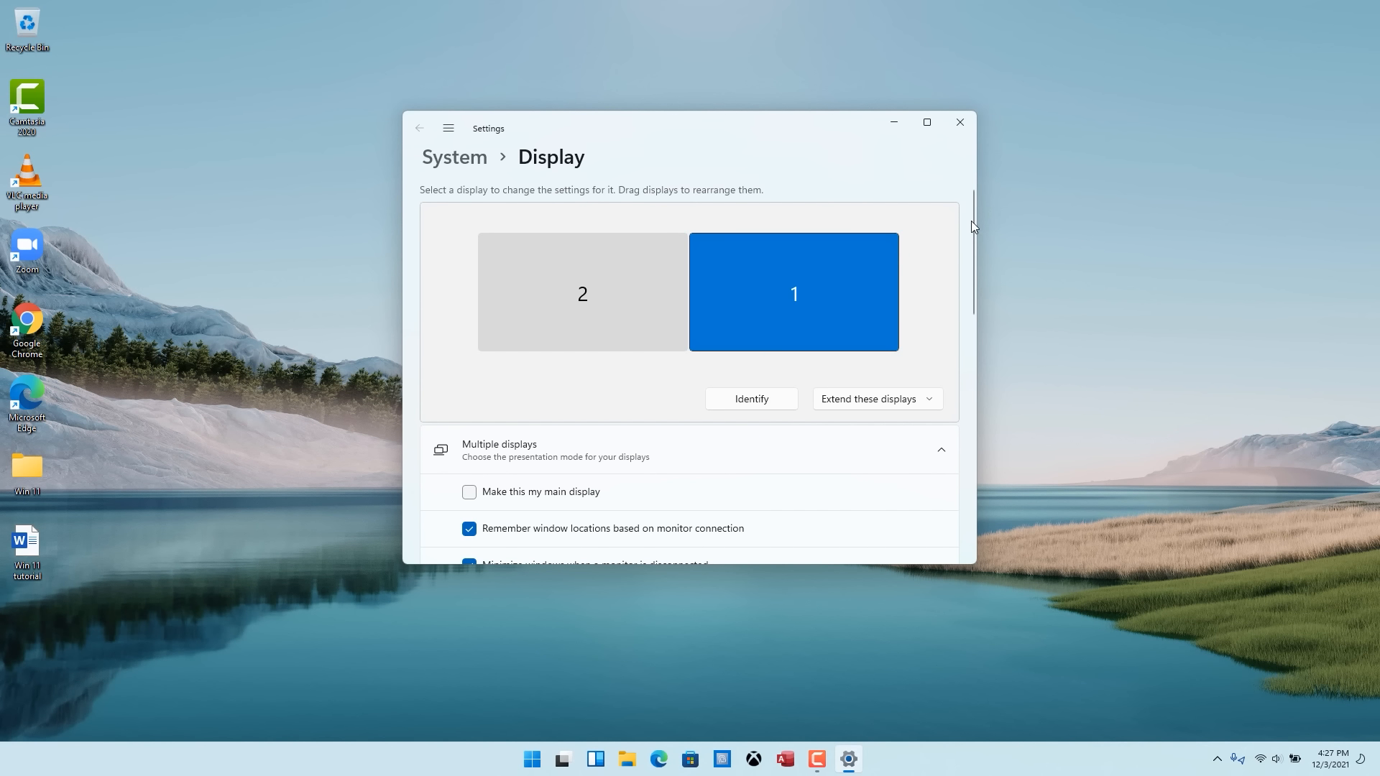
pyautogui.click(752, 404)
pyautogui.moveTo(973, 213)
pyautogui.mouseDown()
pyautogui.moveTo(970, 226)
pyautogui.moveTo(974, 209)
pyautogui.mouseUp()
# Examine the available multi-display modes and compare the main display option for displays 2 and 1
pyautogui.click(930, 404)
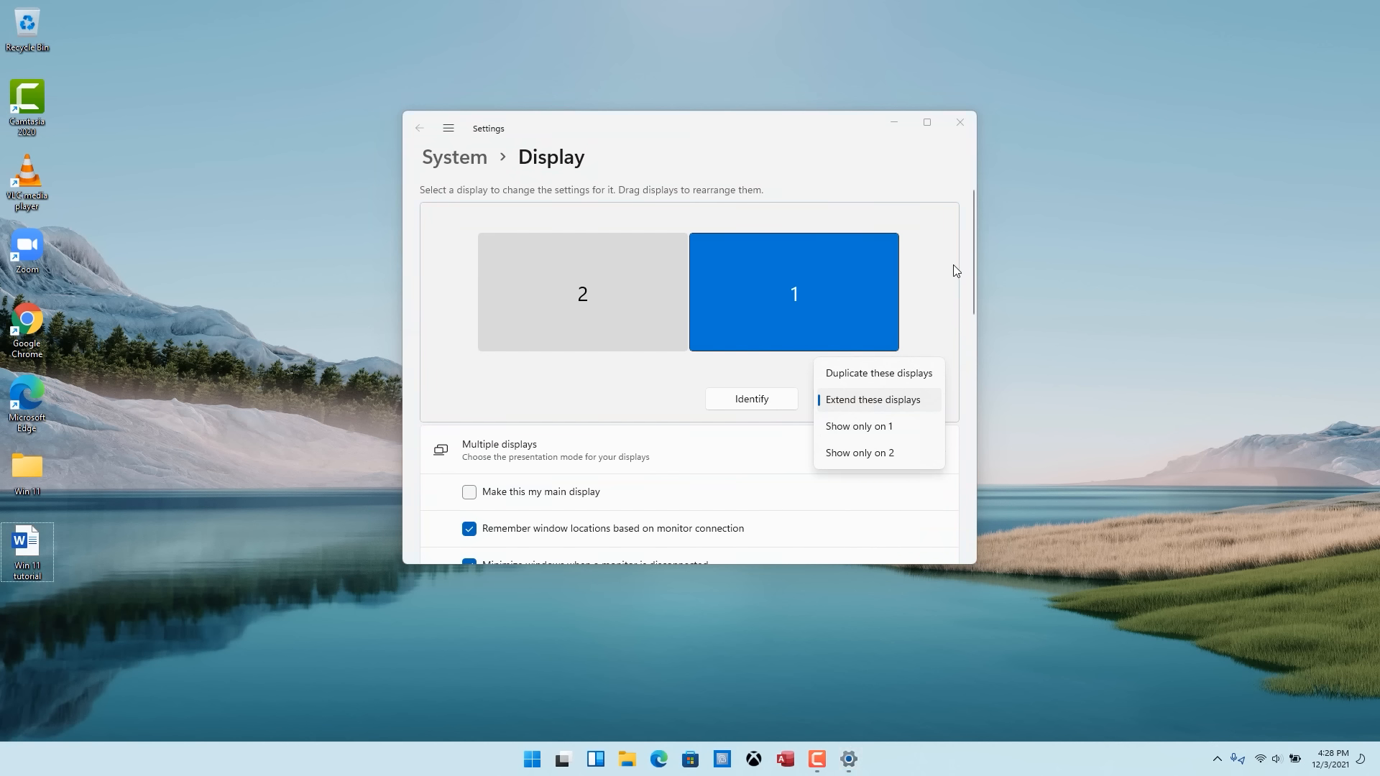
pyautogui.click(941, 297)
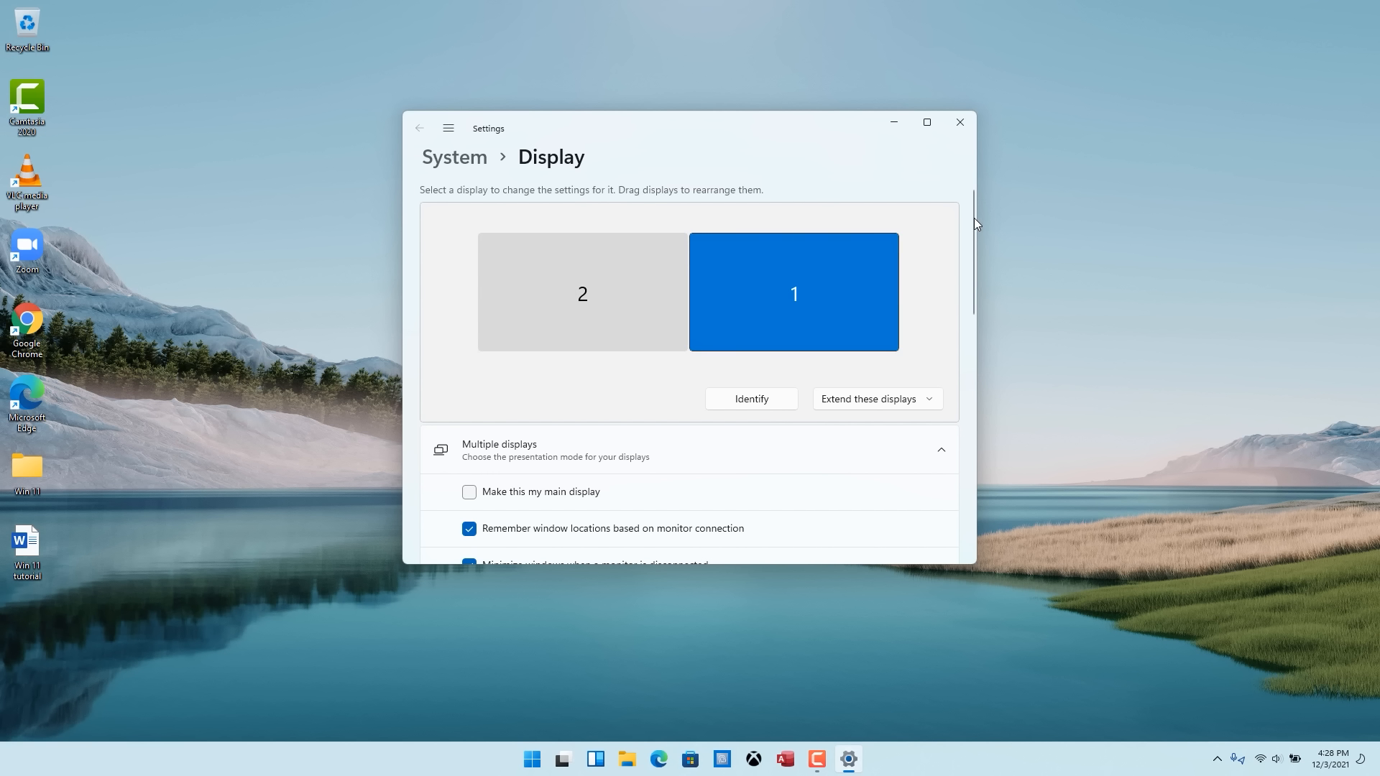
pyautogui.scroll(-4, 972, 218)
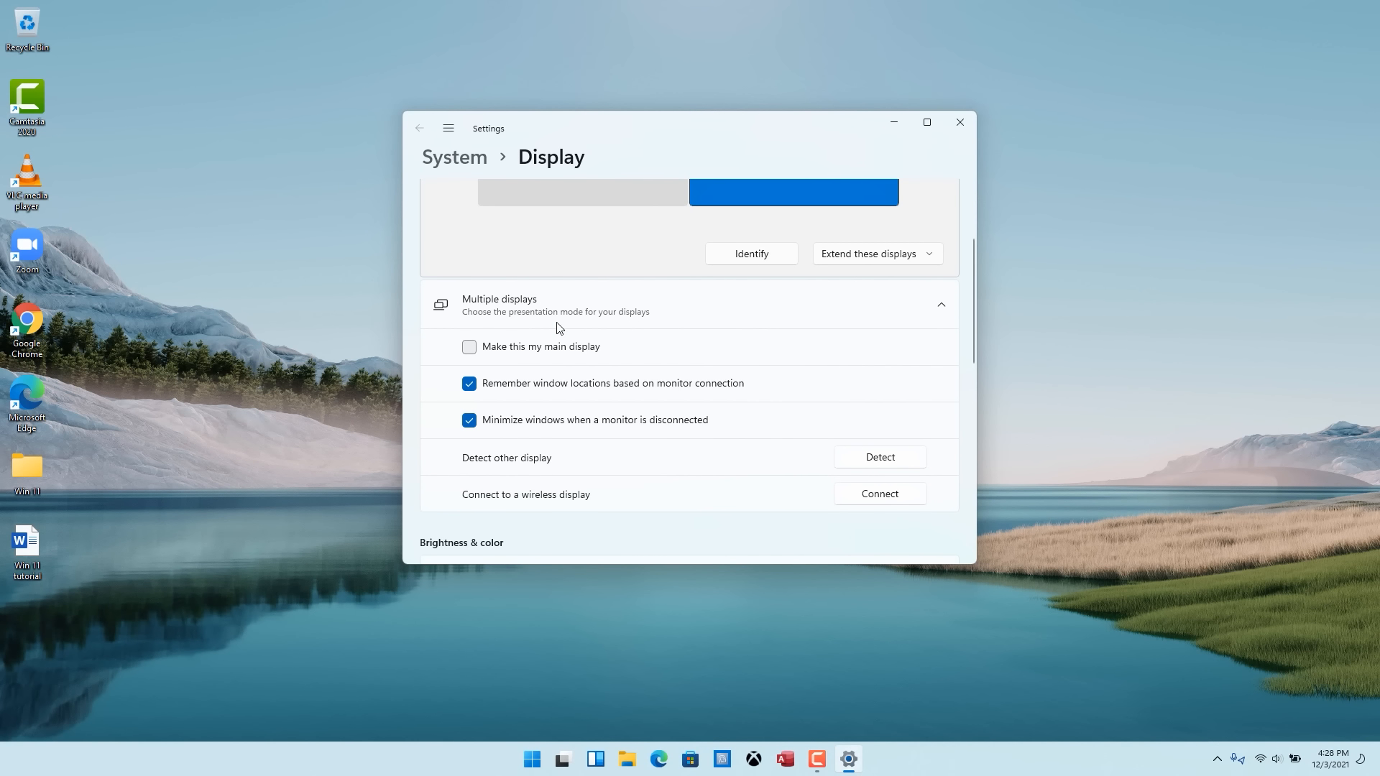
pyautogui.click(626, 197)
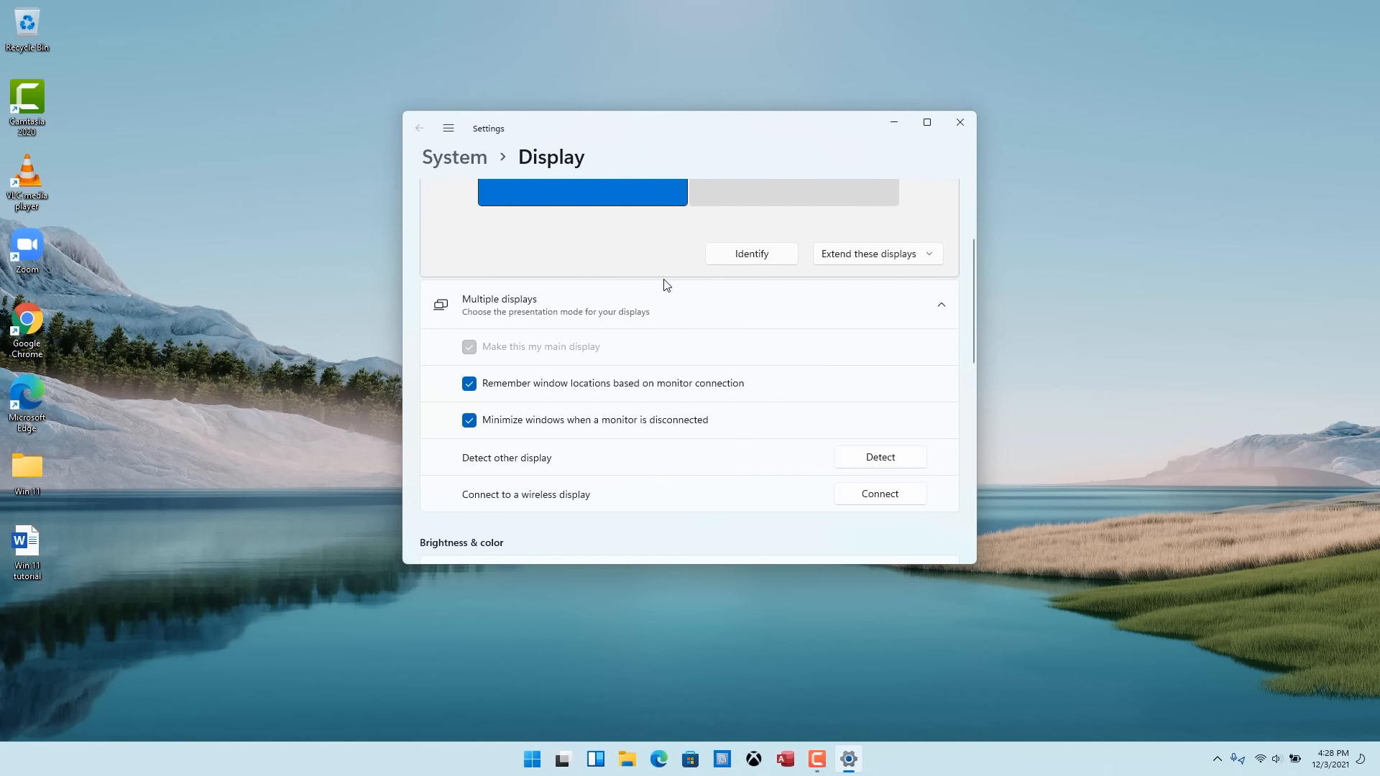
pyautogui.scroll(2, 662, 281)
pyautogui.scroll(-1, 613, 317)
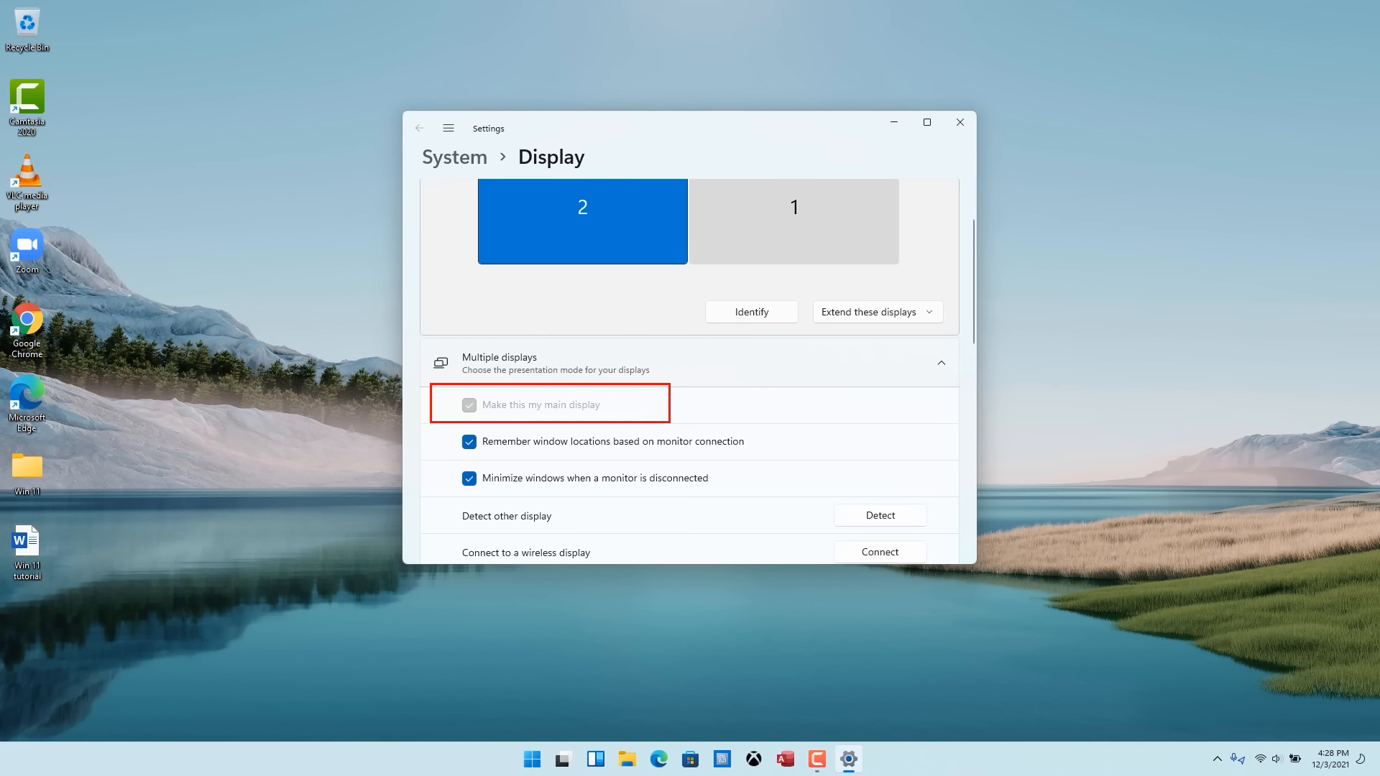
pyautogui.click(796, 231)
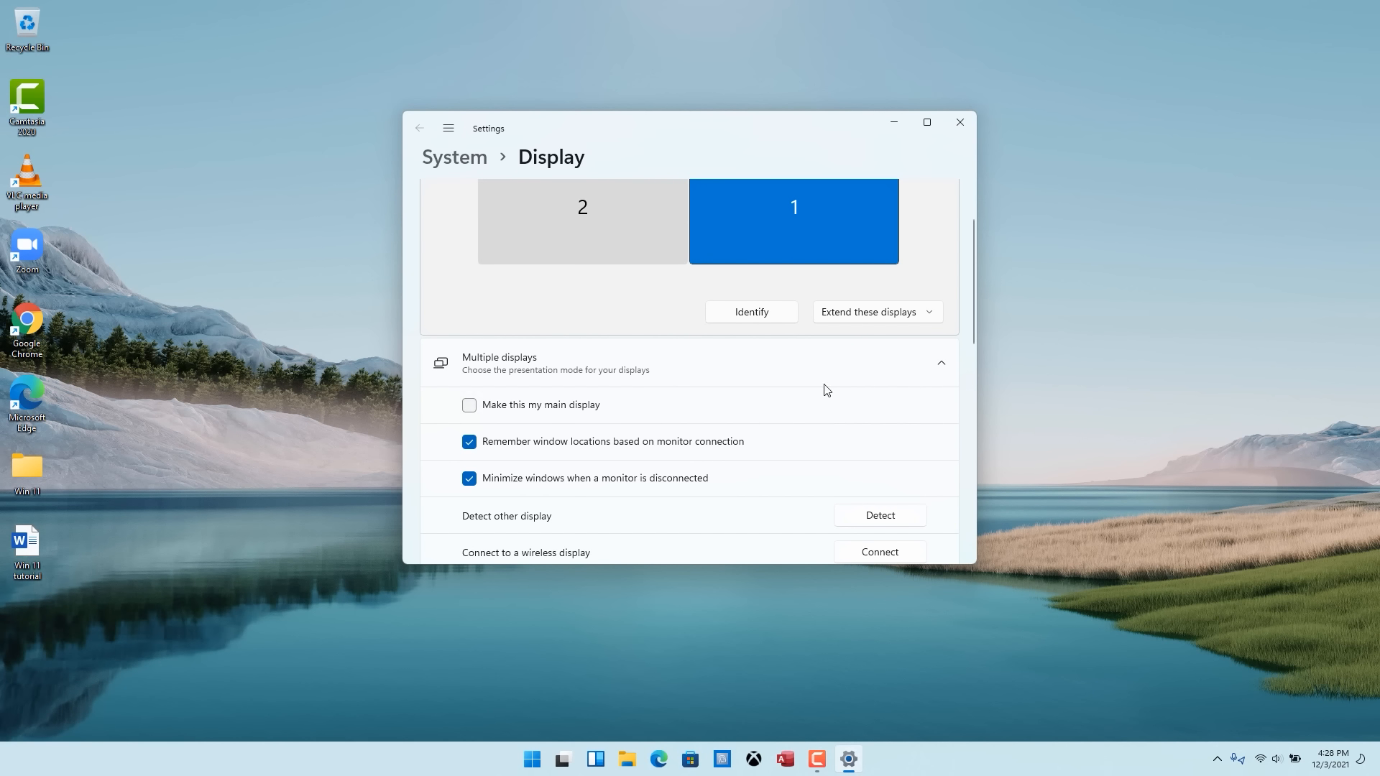
# Move display 1 to the left of display 2 in the arrangement and back to its right
pyautogui.scroll(2, 973, 225)
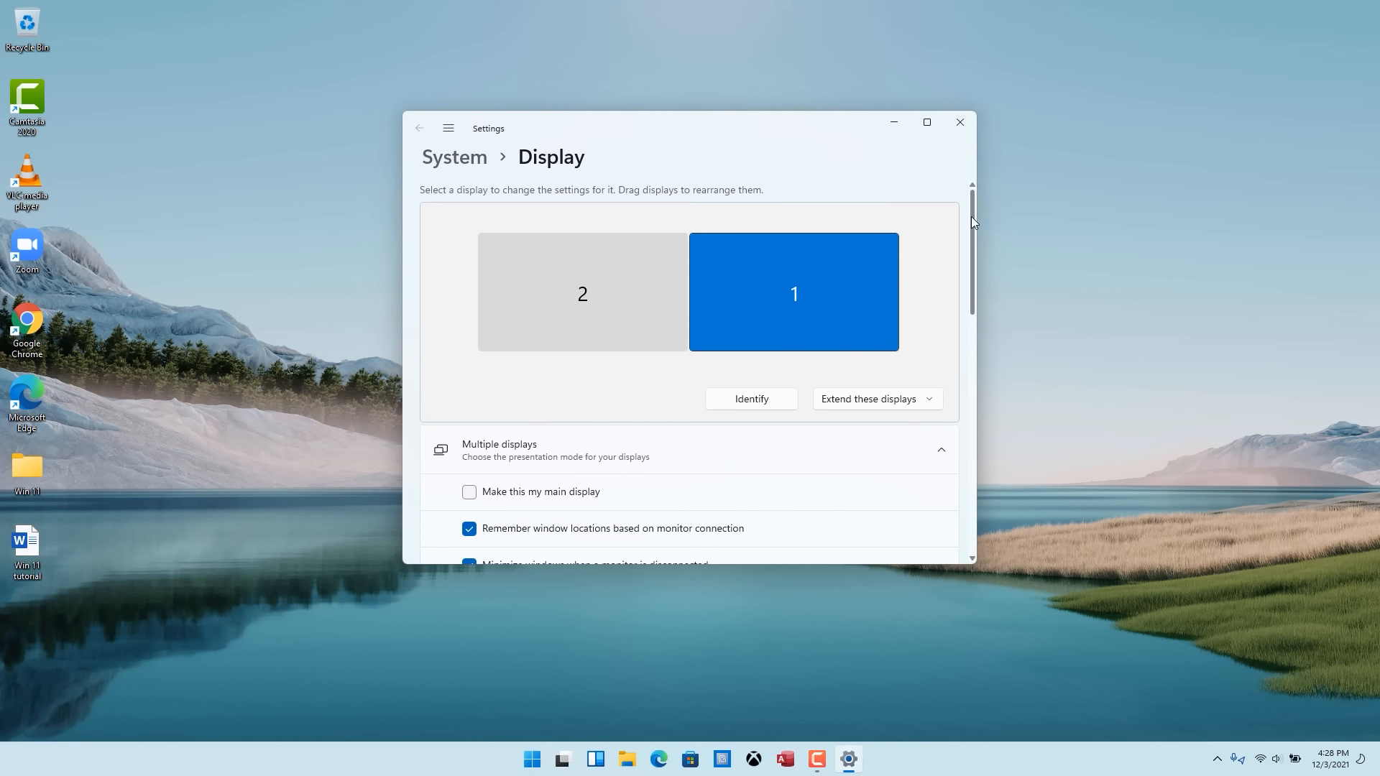
pyautogui.moveTo(817, 291); pyautogui.dragTo(565, 296)
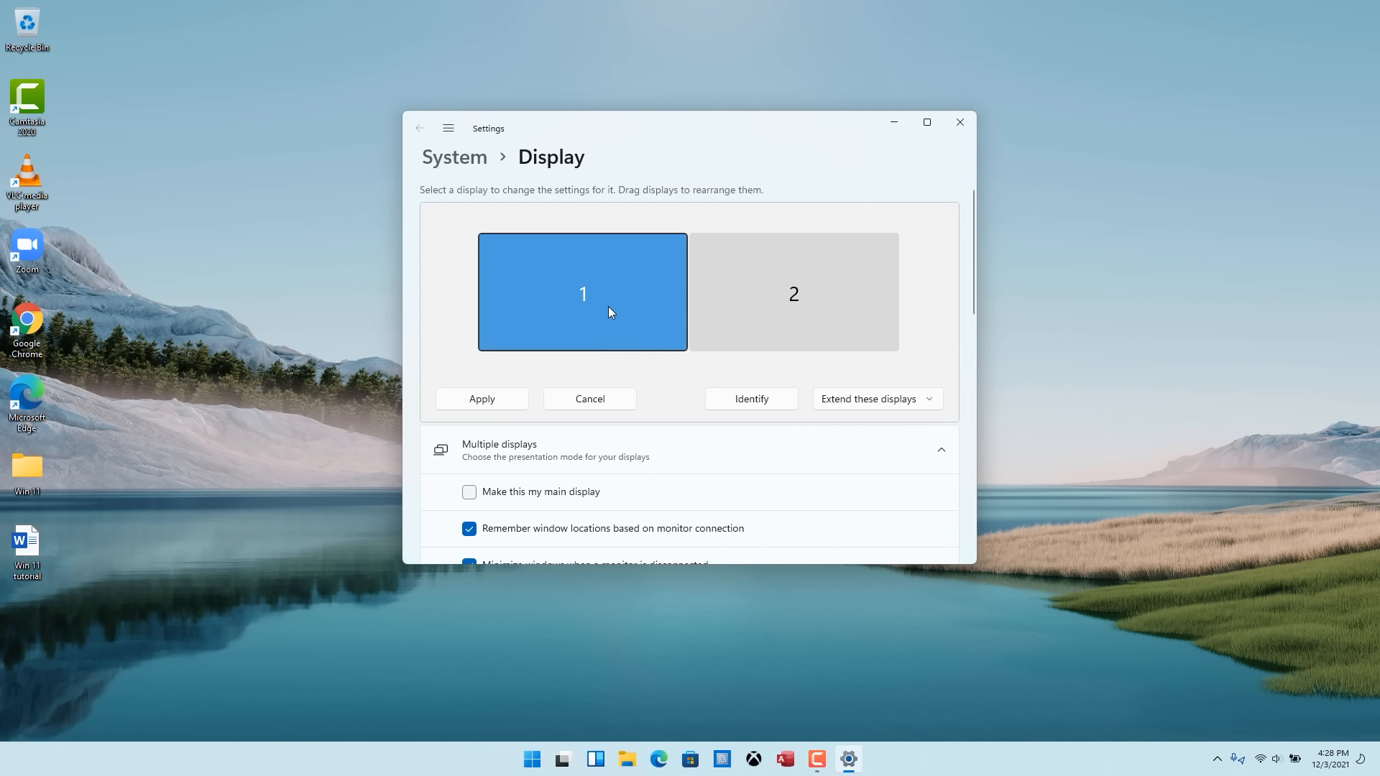
pyautogui.moveTo(610, 310); pyautogui.dragTo(899, 314)
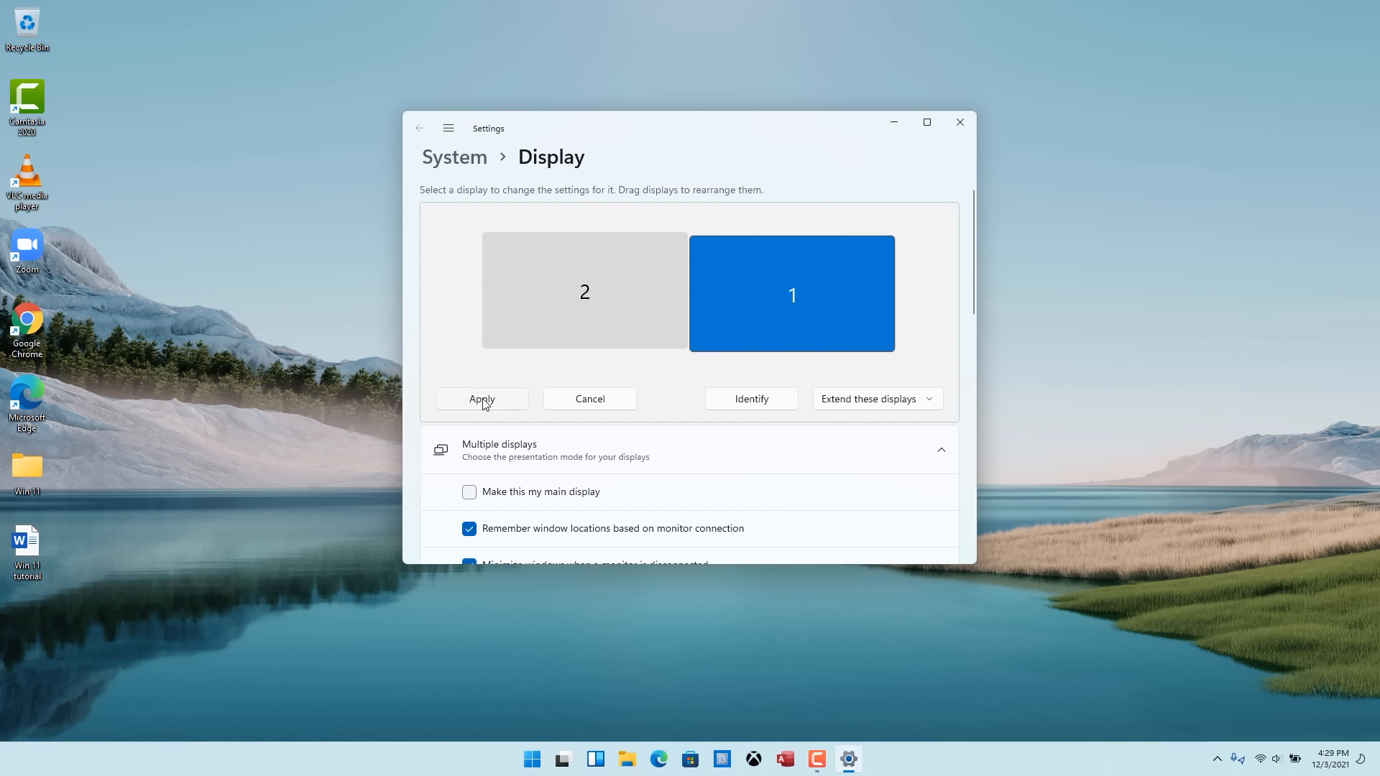
# Examine the multiple displays, Brightness & color and Scale & layout options on the Display page
pyautogui.moveTo(973, 231); pyautogui.dragTo(969, 308)
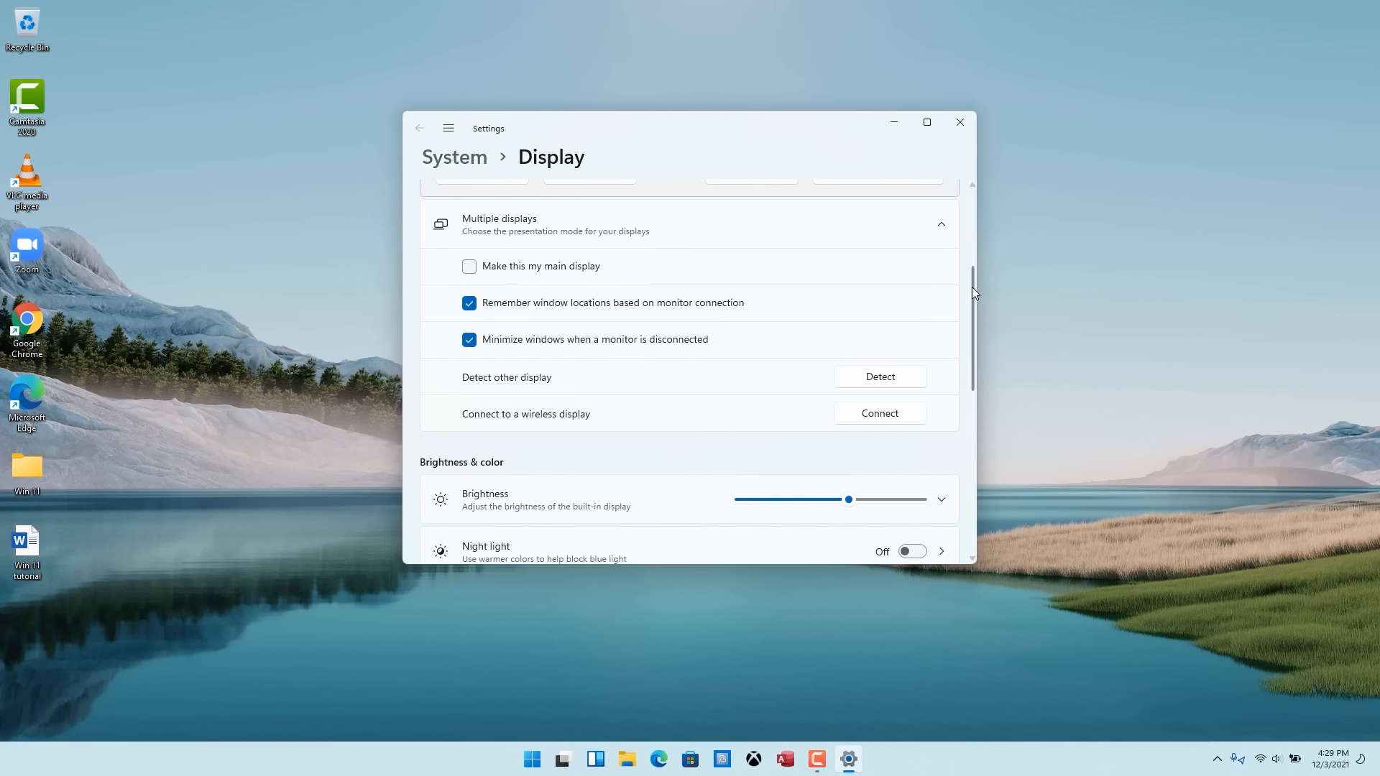
pyautogui.moveTo(971, 291); pyautogui.dragTo(973, 326)
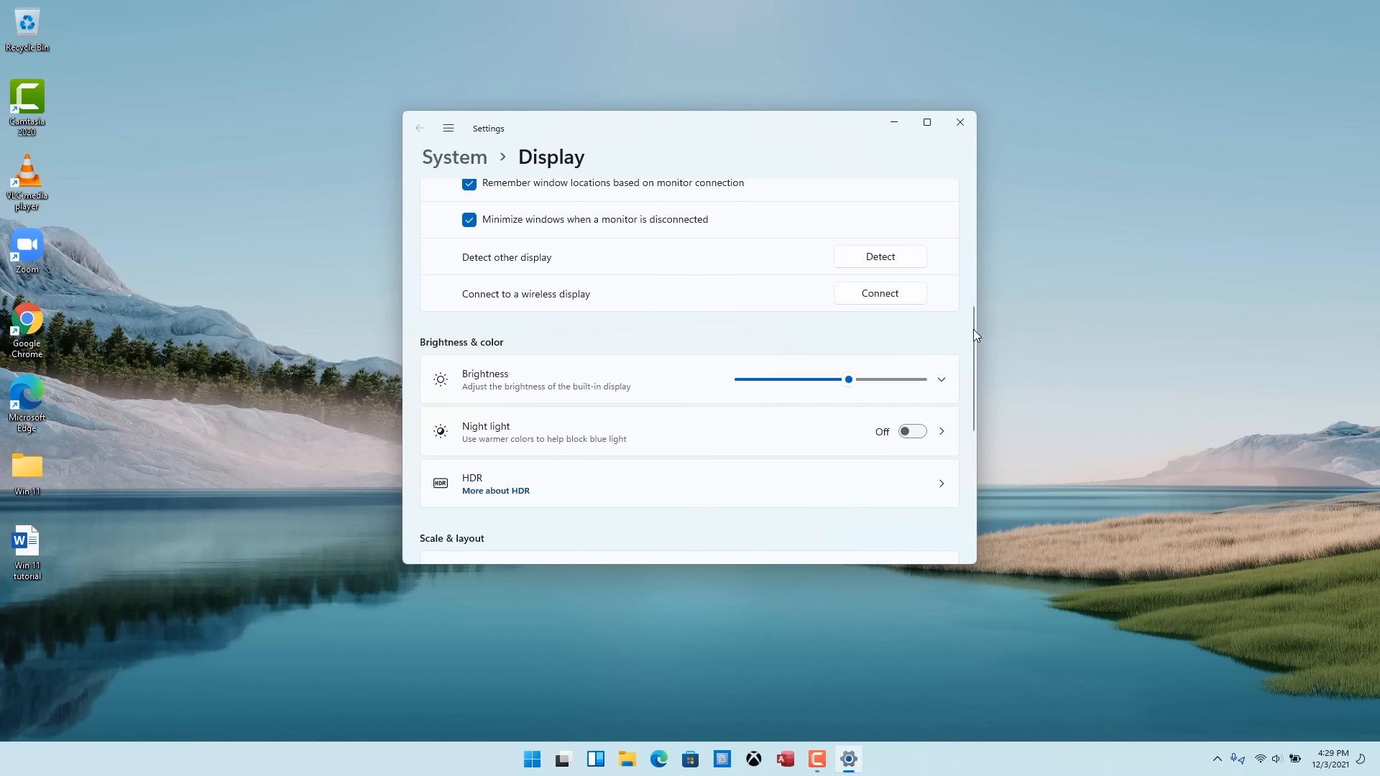
pyautogui.moveTo(972, 334); pyautogui.dragTo(969, 363)
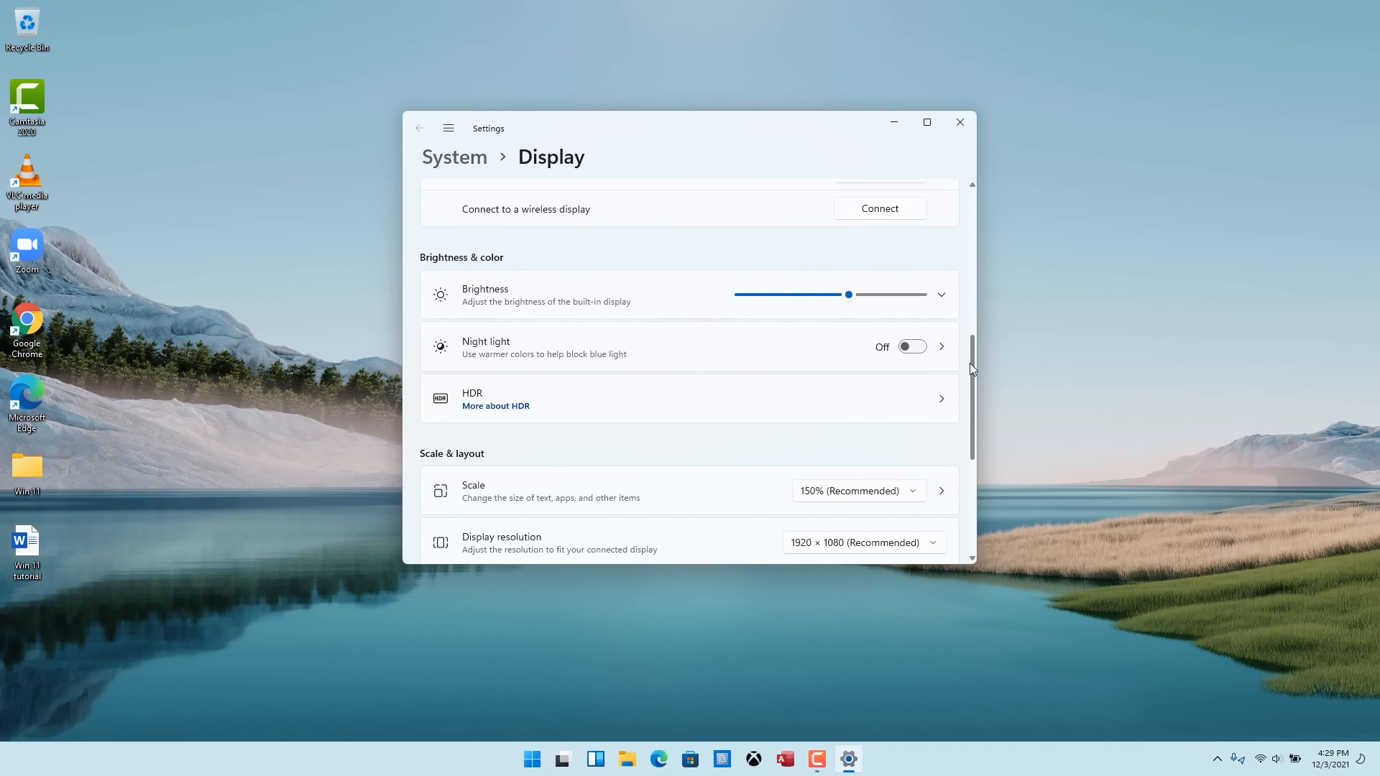
pyautogui.moveTo(970, 367); pyautogui.dragTo(970, 372)
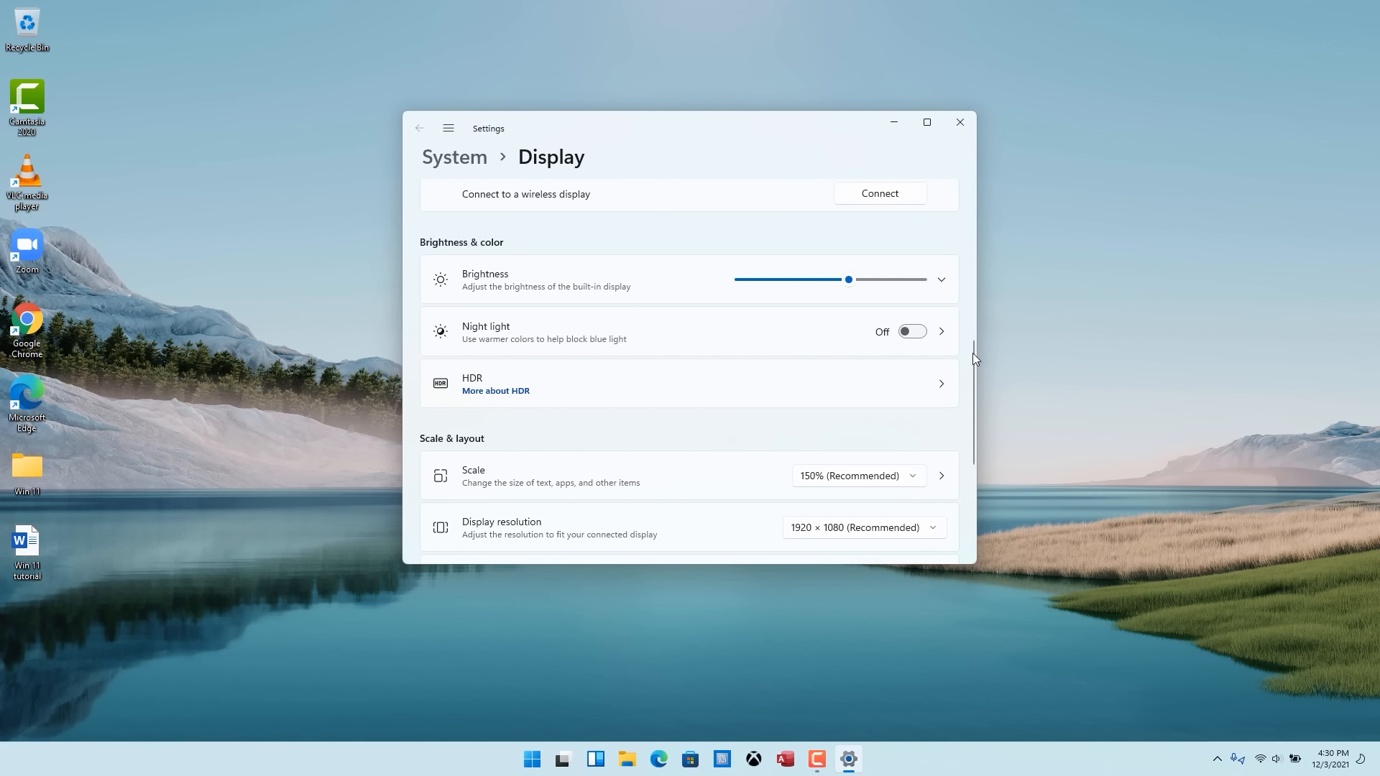
# Examine the resolutions available for display 1 under Scale & layout, checking which display is selected in the arrangement
pyautogui.moveTo(973, 351); pyautogui.dragTo(980, 384)
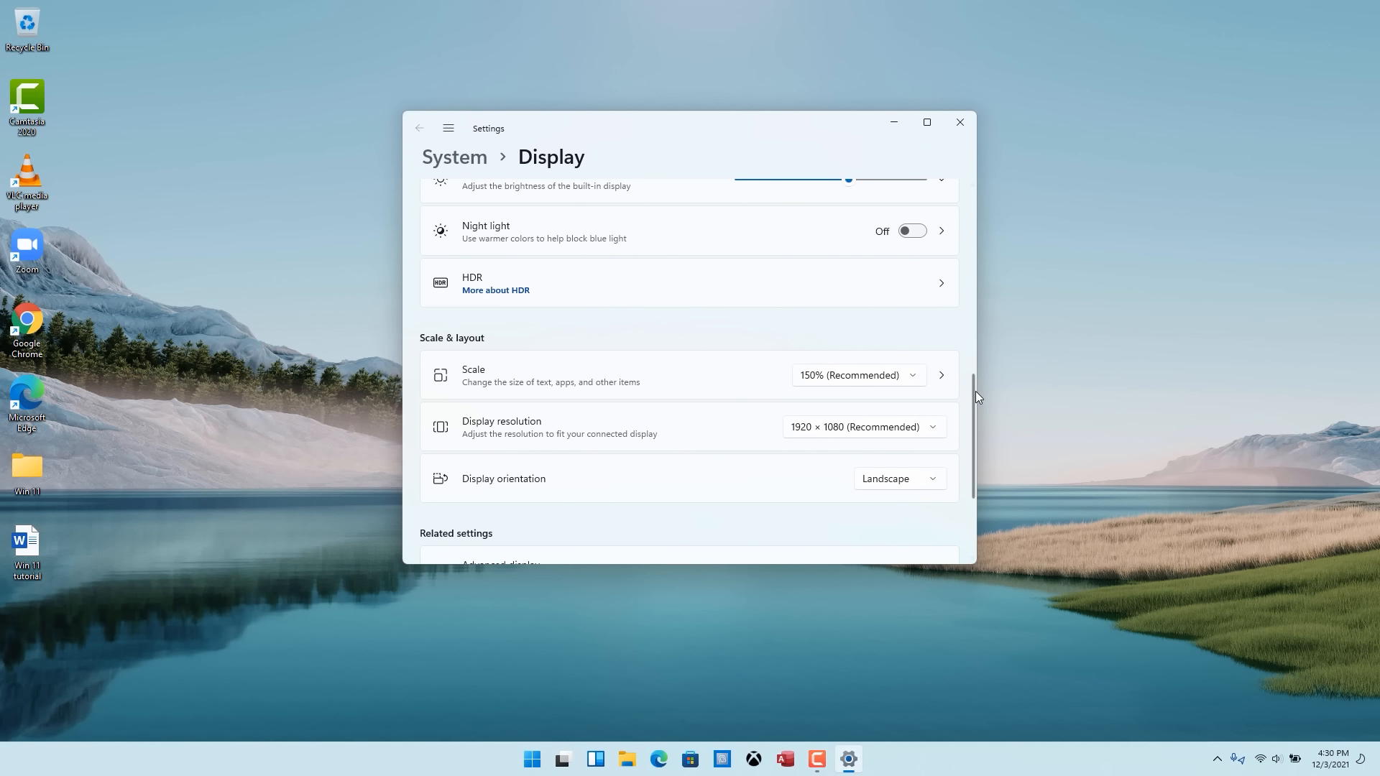
pyautogui.moveTo(975, 391); pyautogui.dragTo(980, 433)
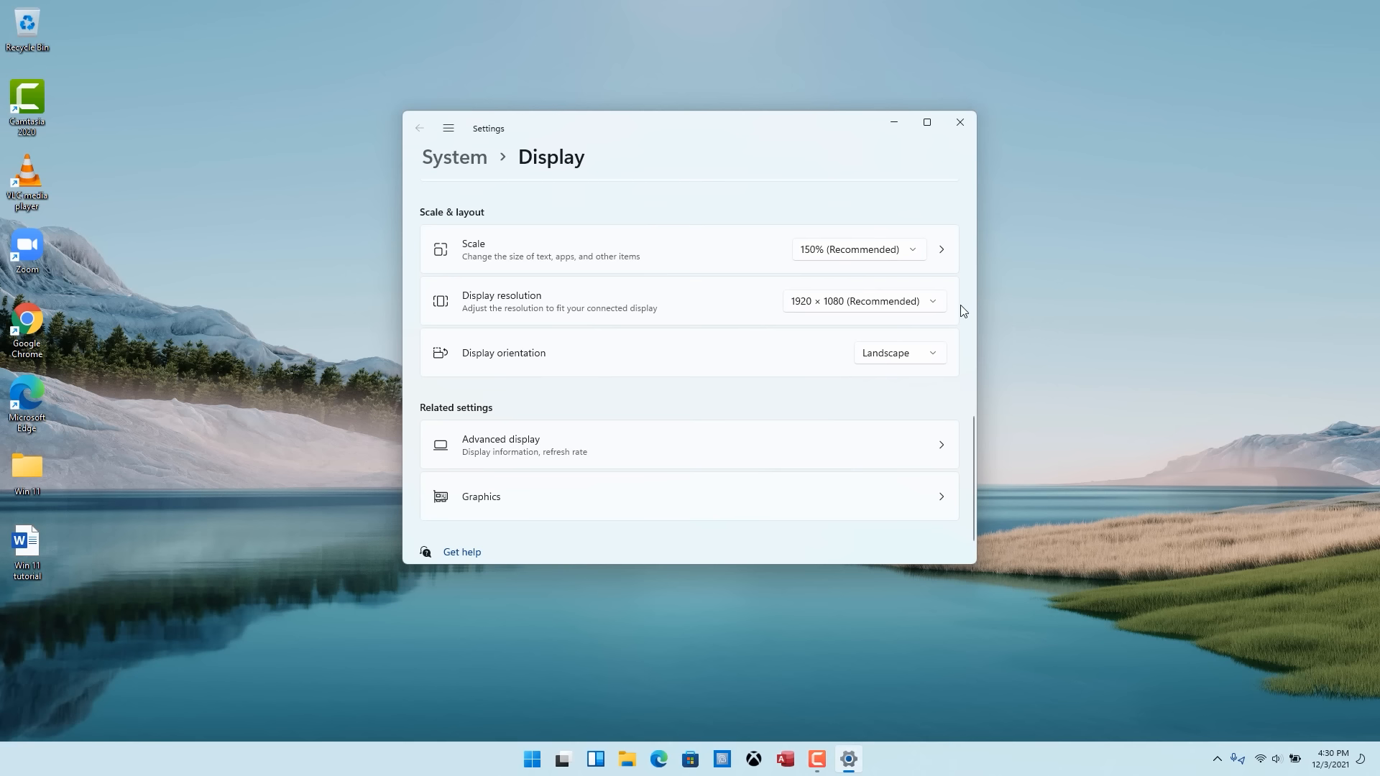
pyautogui.click(932, 302)
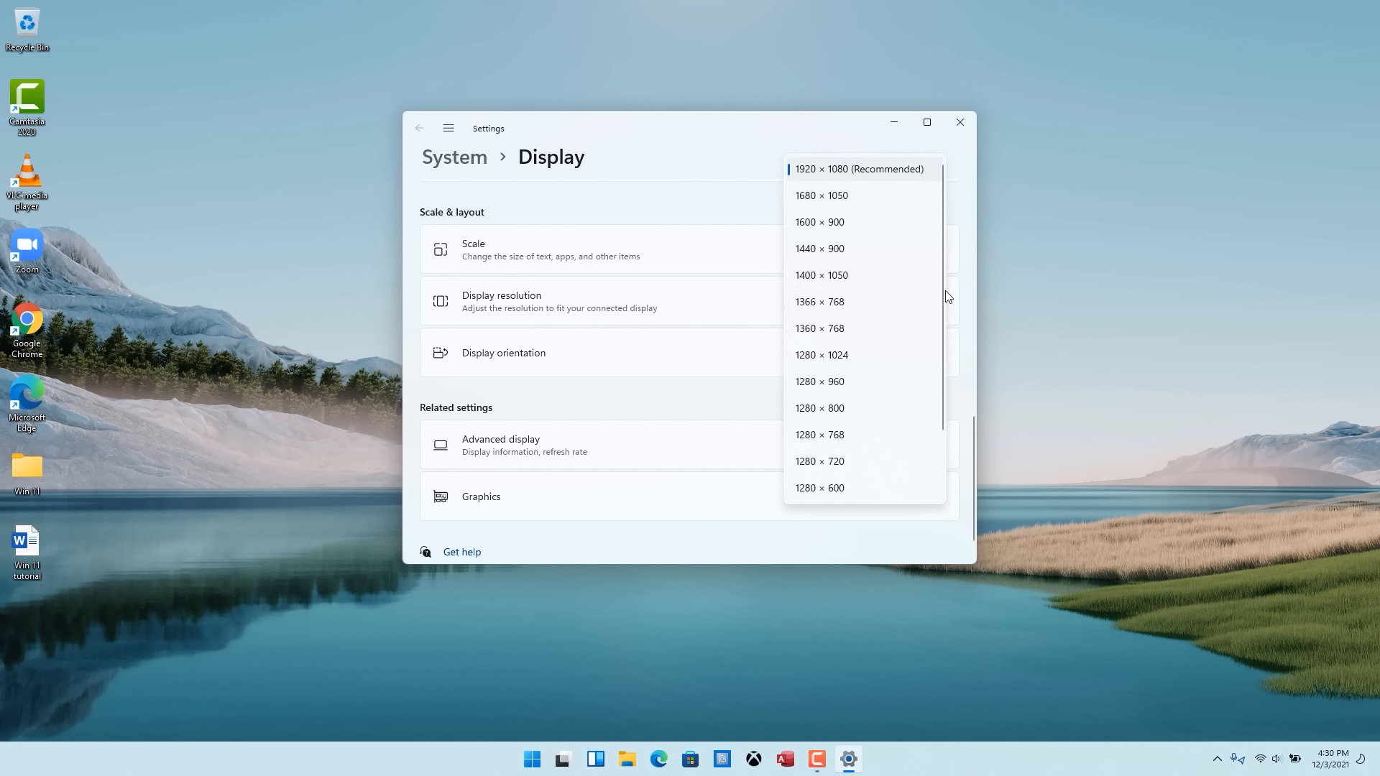
pyautogui.click(1009, 296)
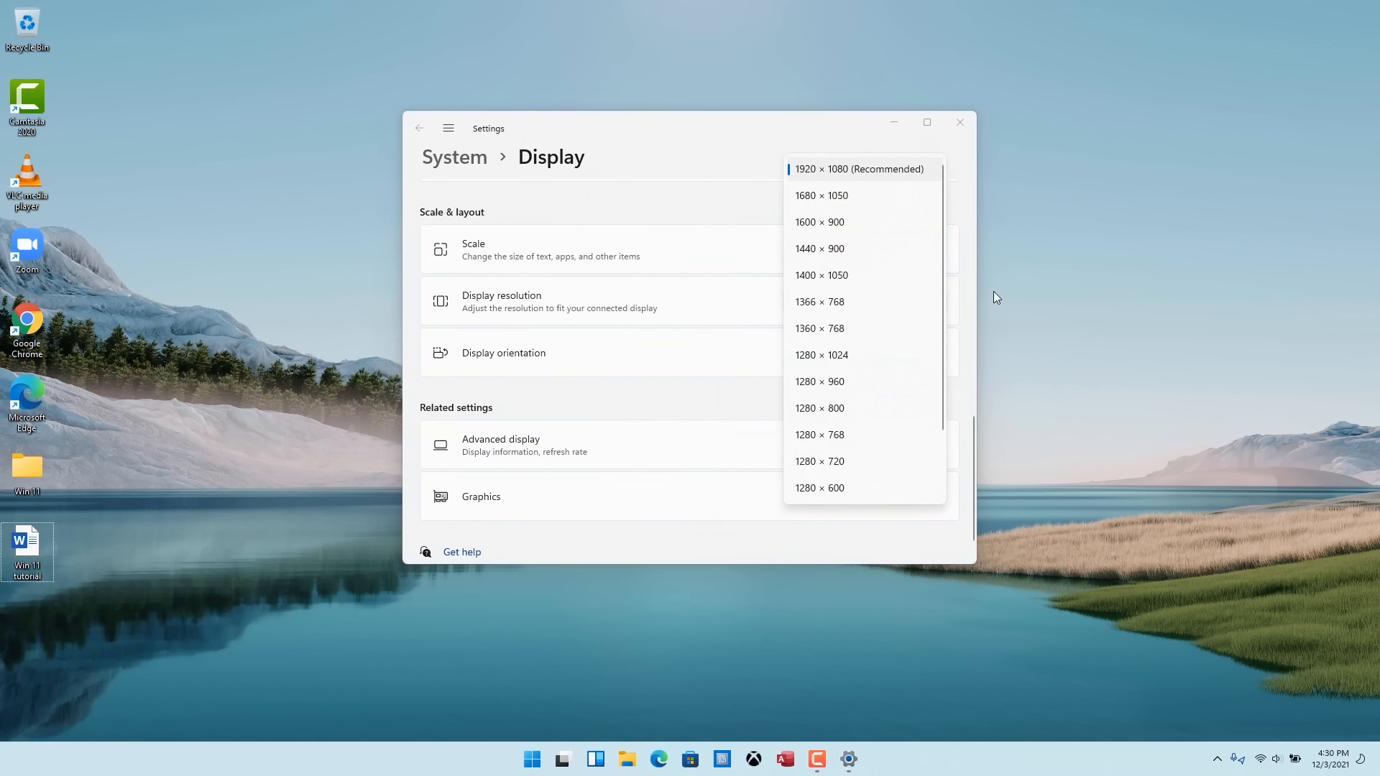
pyautogui.click(972, 197)
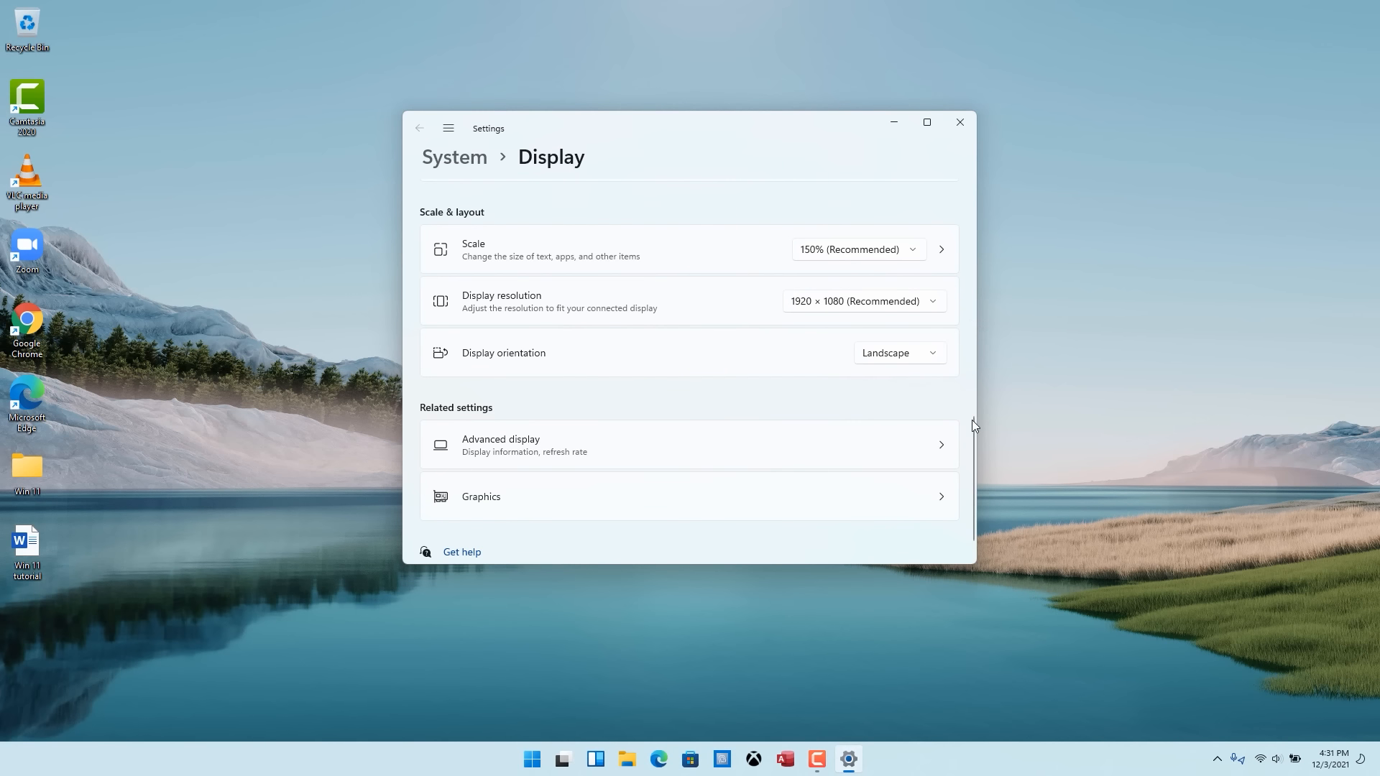
pyautogui.moveTo(970, 438); pyautogui.dragTo(964, 225)
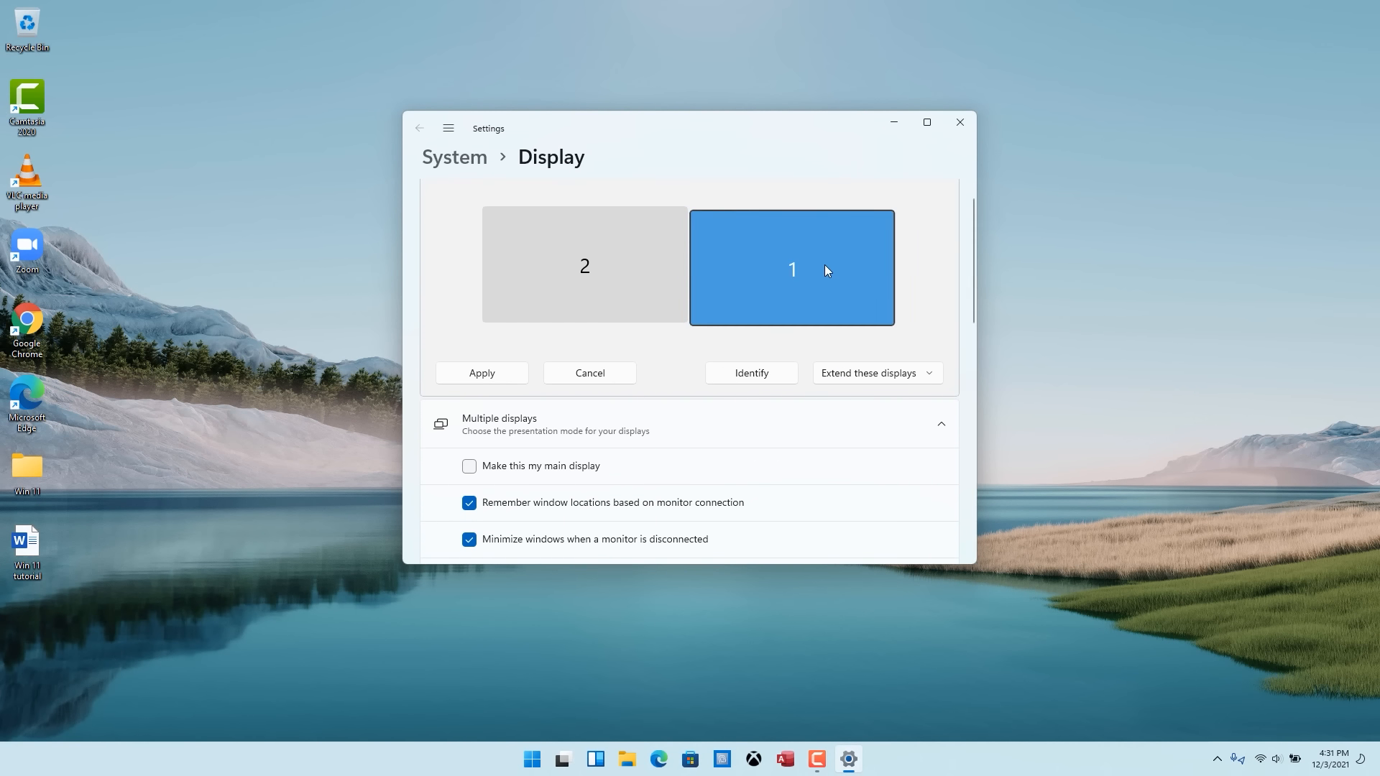
pyautogui.moveTo(974, 226); pyautogui.dragTo(980, 421)
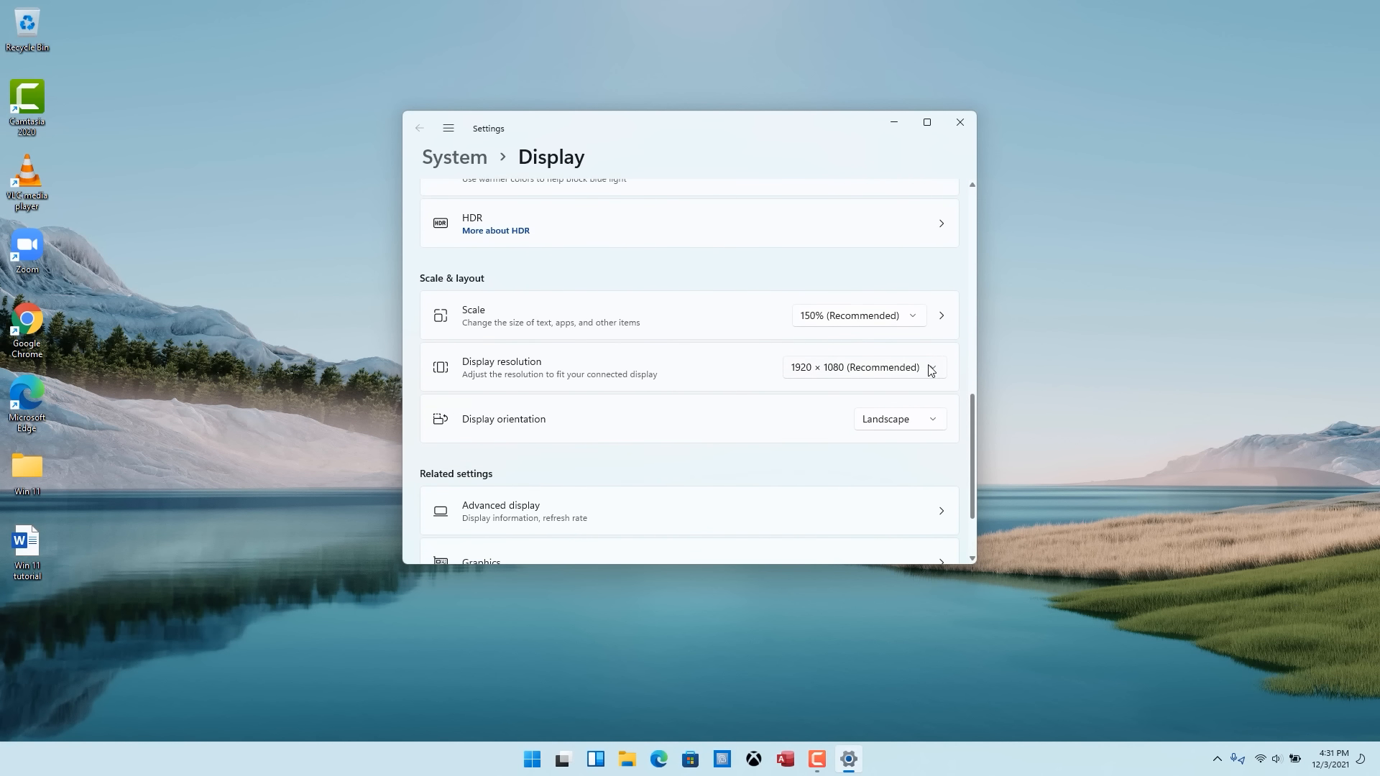
pyautogui.click(929, 367)
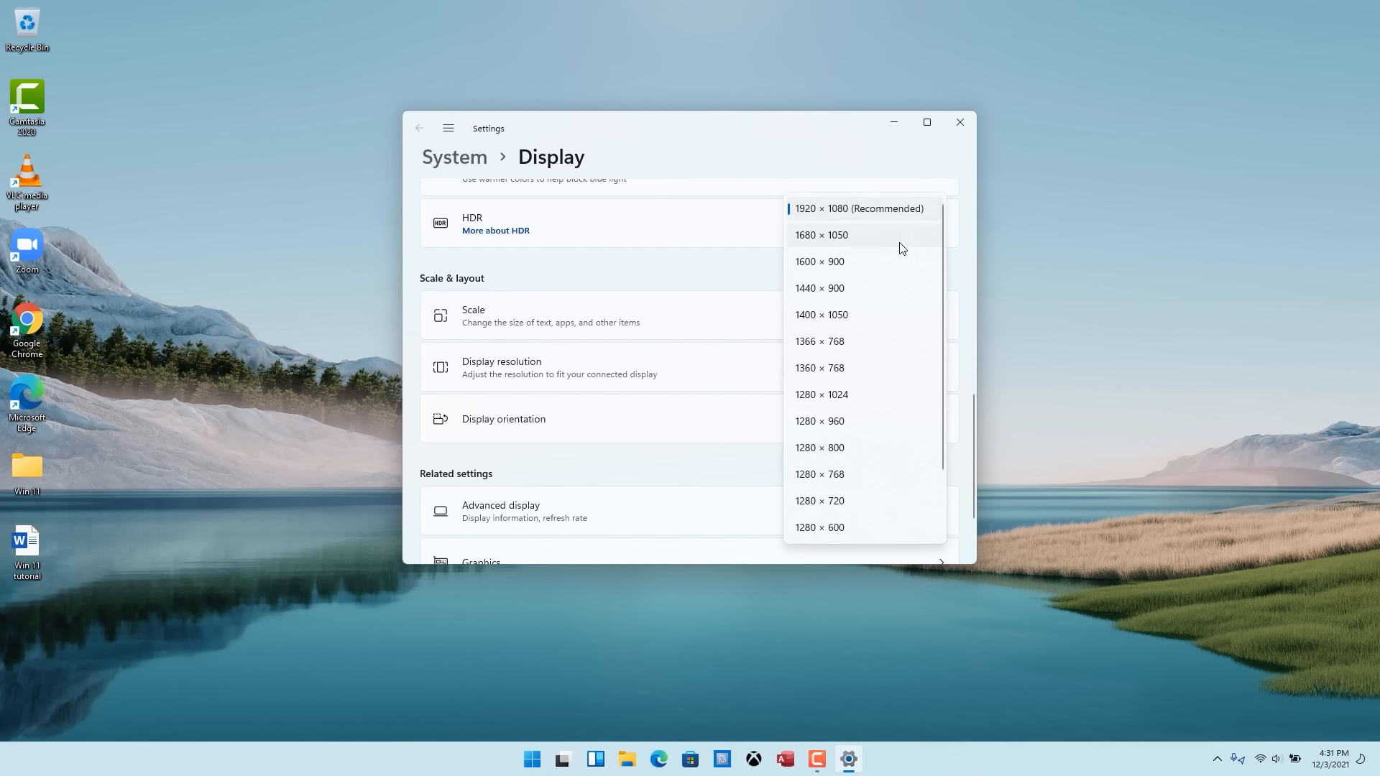
pyautogui.click(996, 450)
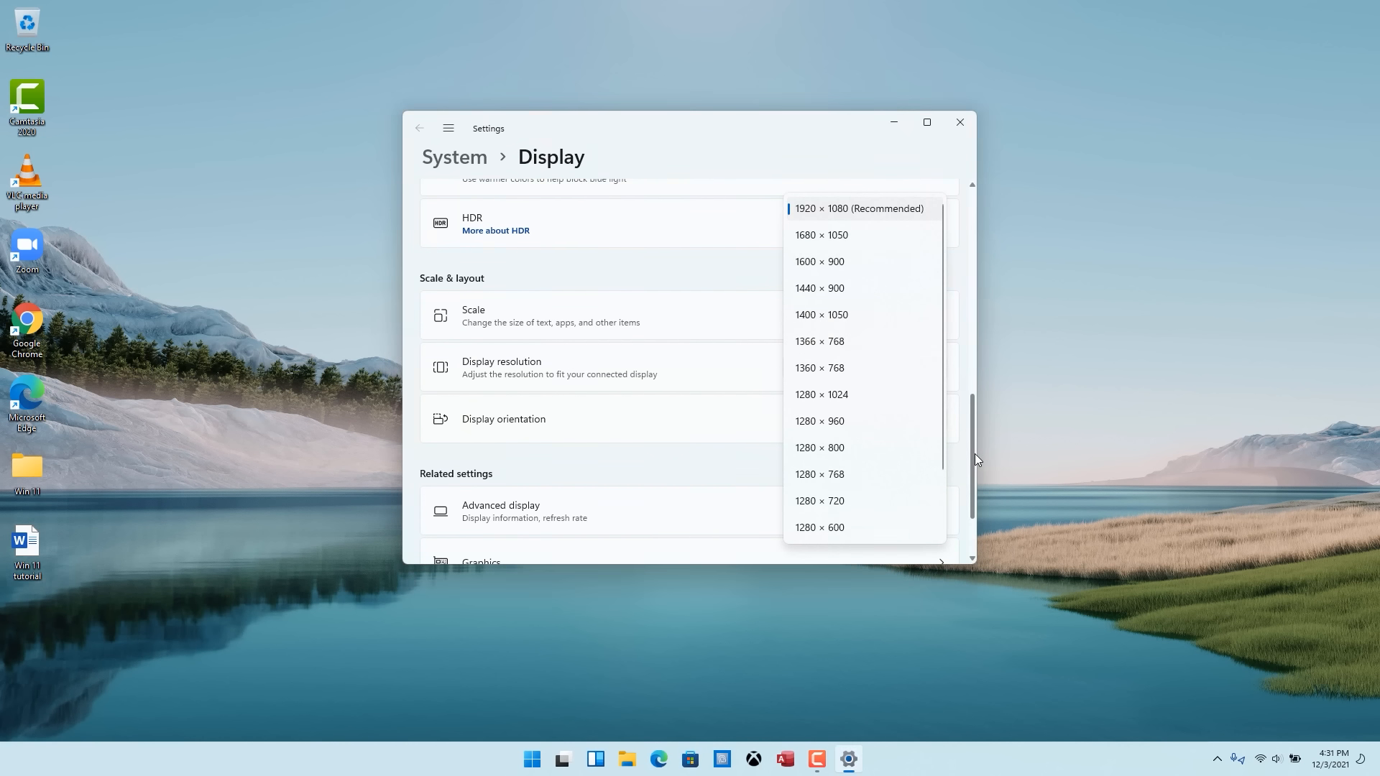
# Select display 2 in the arrangement and examine all of its available display resolutions without changing the current one
pyautogui.moveTo(974, 454); pyautogui.dragTo(974, 252)
pyautogui.scroll(-1, 974, 252)
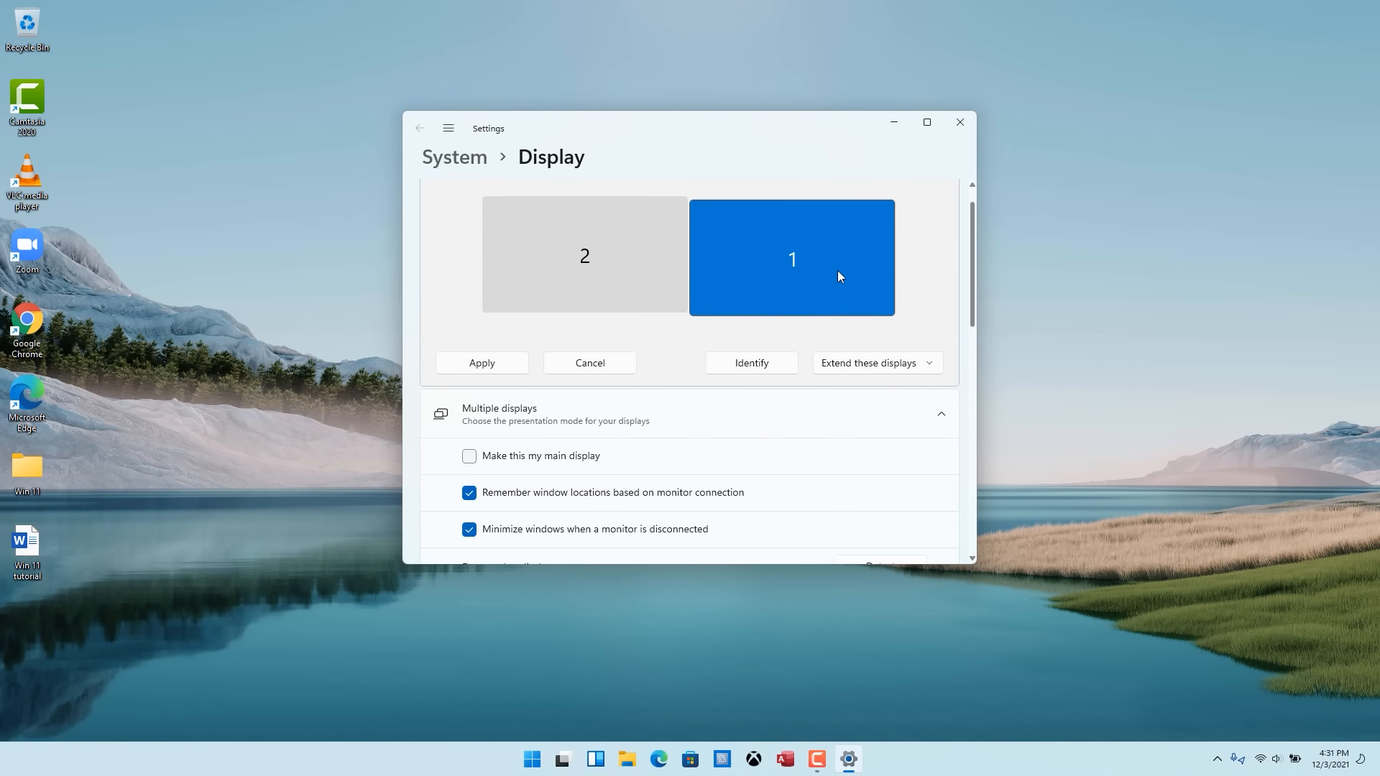
pyautogui.click(646, 286)
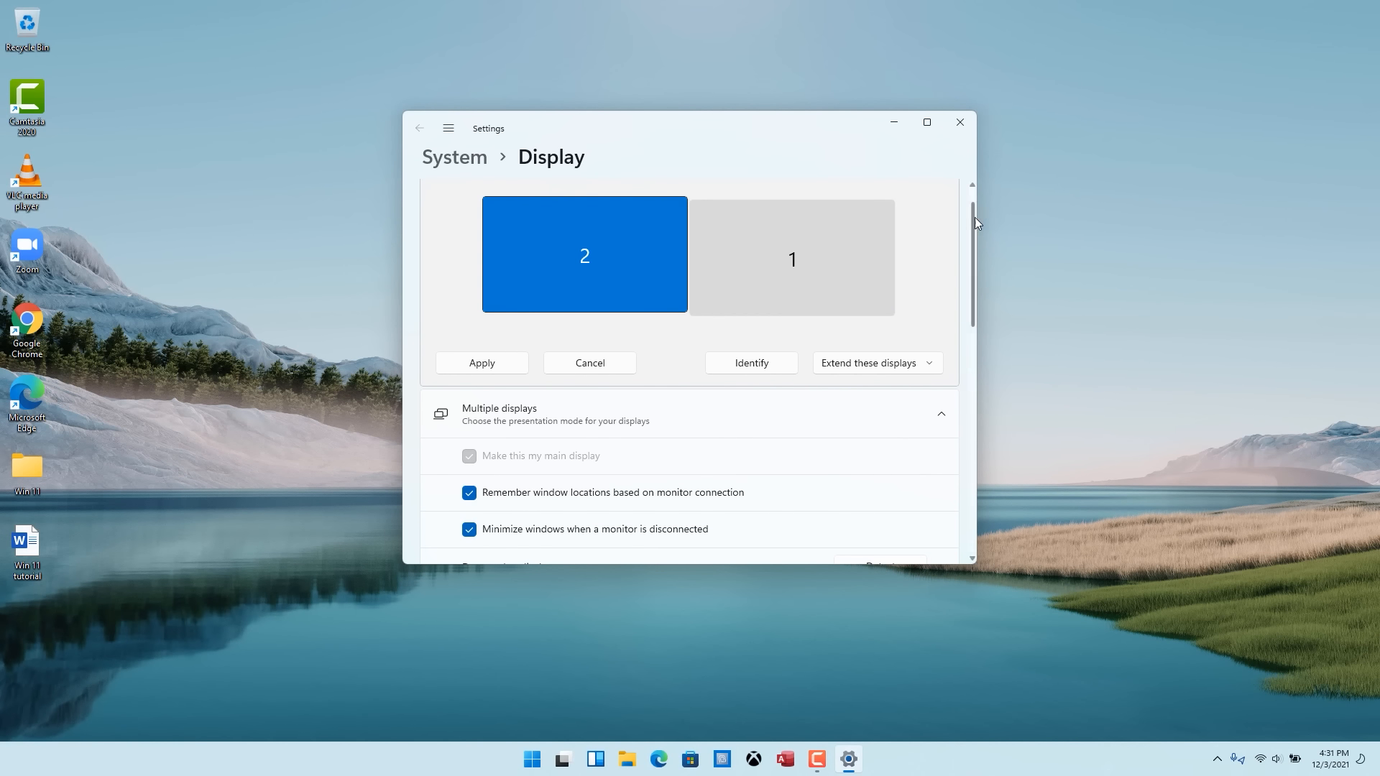
pyautogui.moveTo(969, 221); pyautogui.dragTo(967, 395)
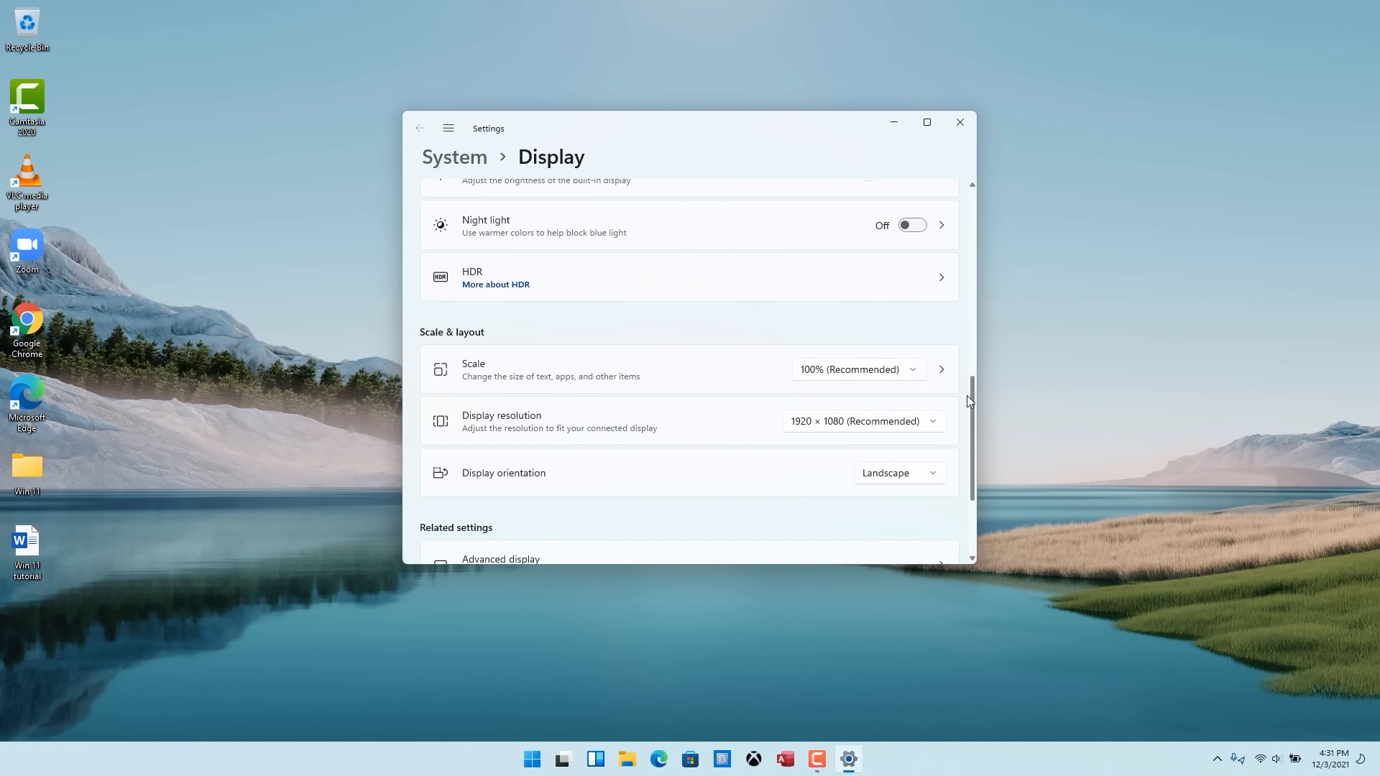
pyautogui.click(933, 421)
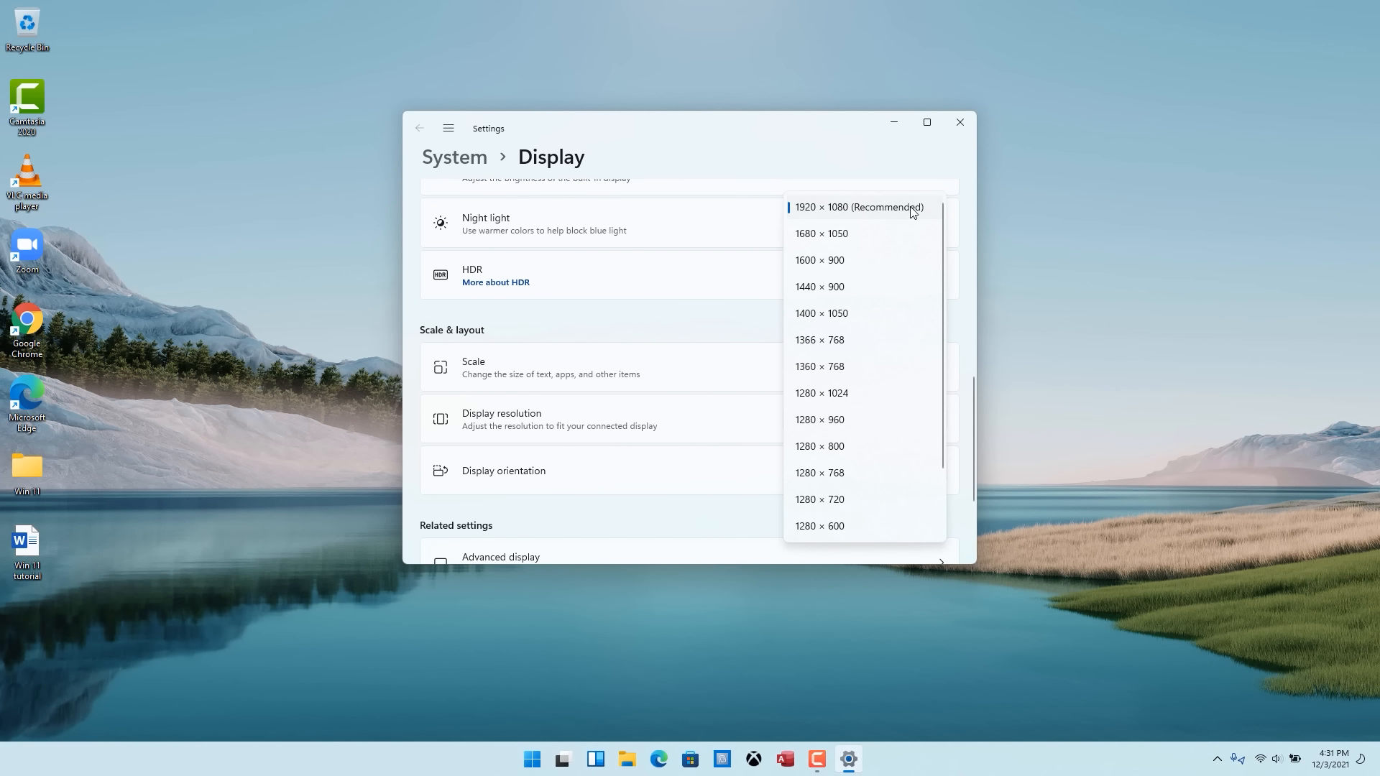
pyautogui.scroll(-3, 930, 280)
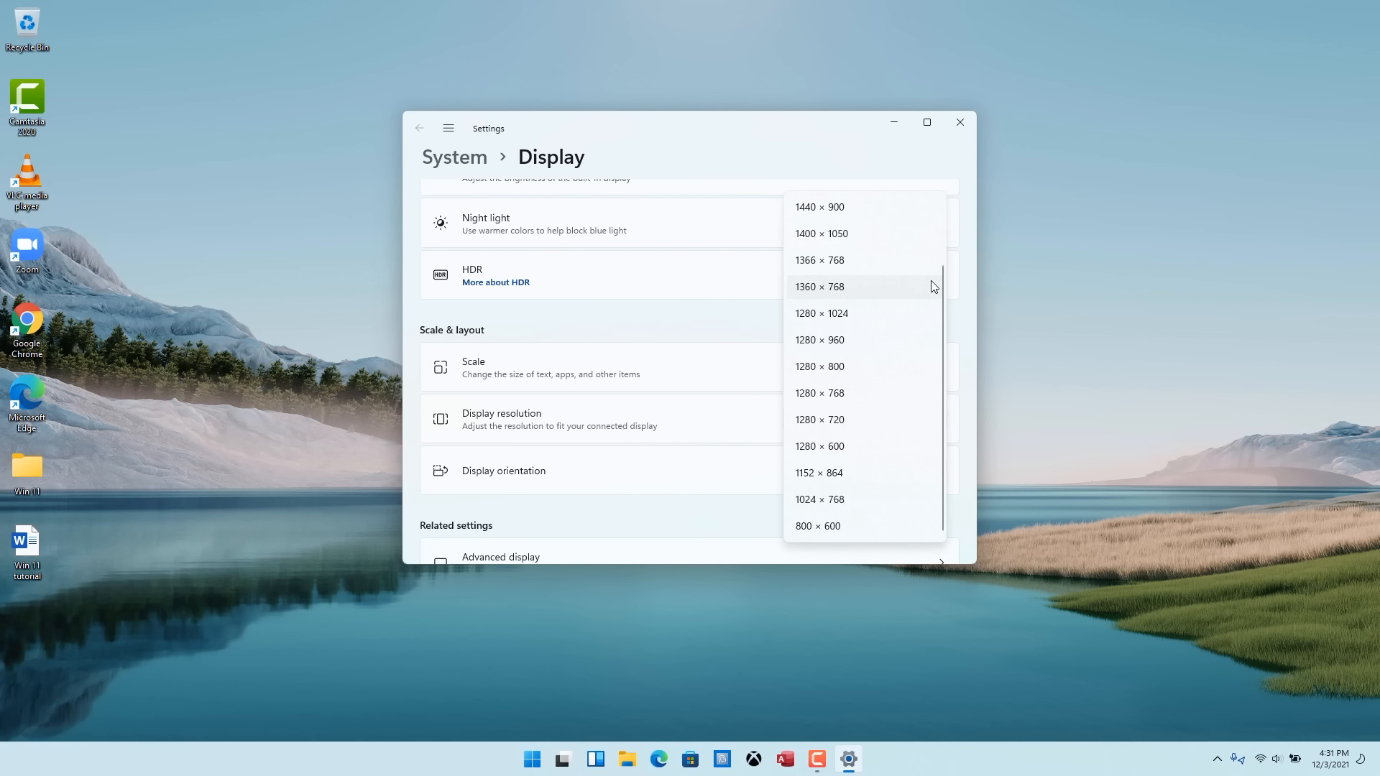
pyautogui.scroll(3, 930, 281)
pyautogui.click(1061, 338)
pyautogui.click(971, 317)
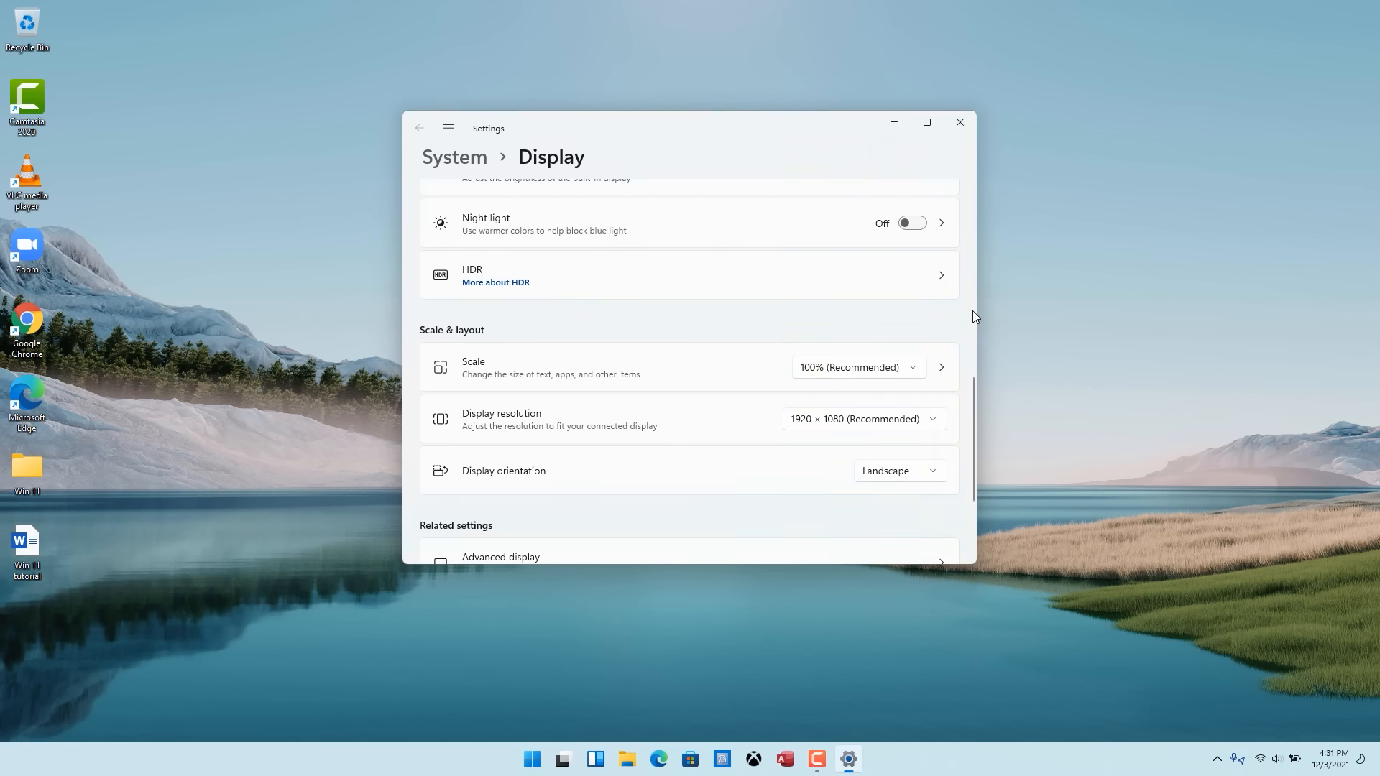
# Examine the display orientation options for display 2 and keep the current orientation
pyautogui.moveTo(970, 393); pyautogui.dragTo(965, 458)
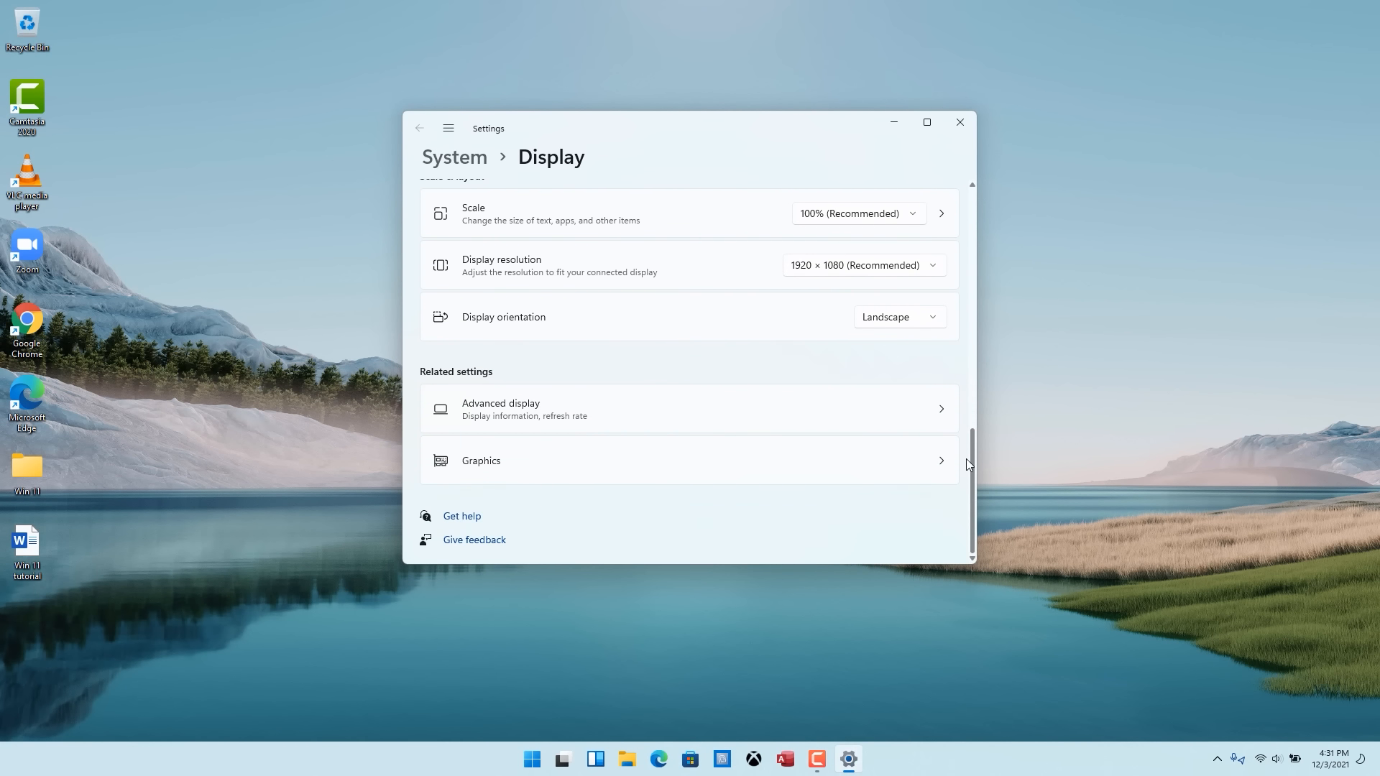
pyautogui.click(939, 324)
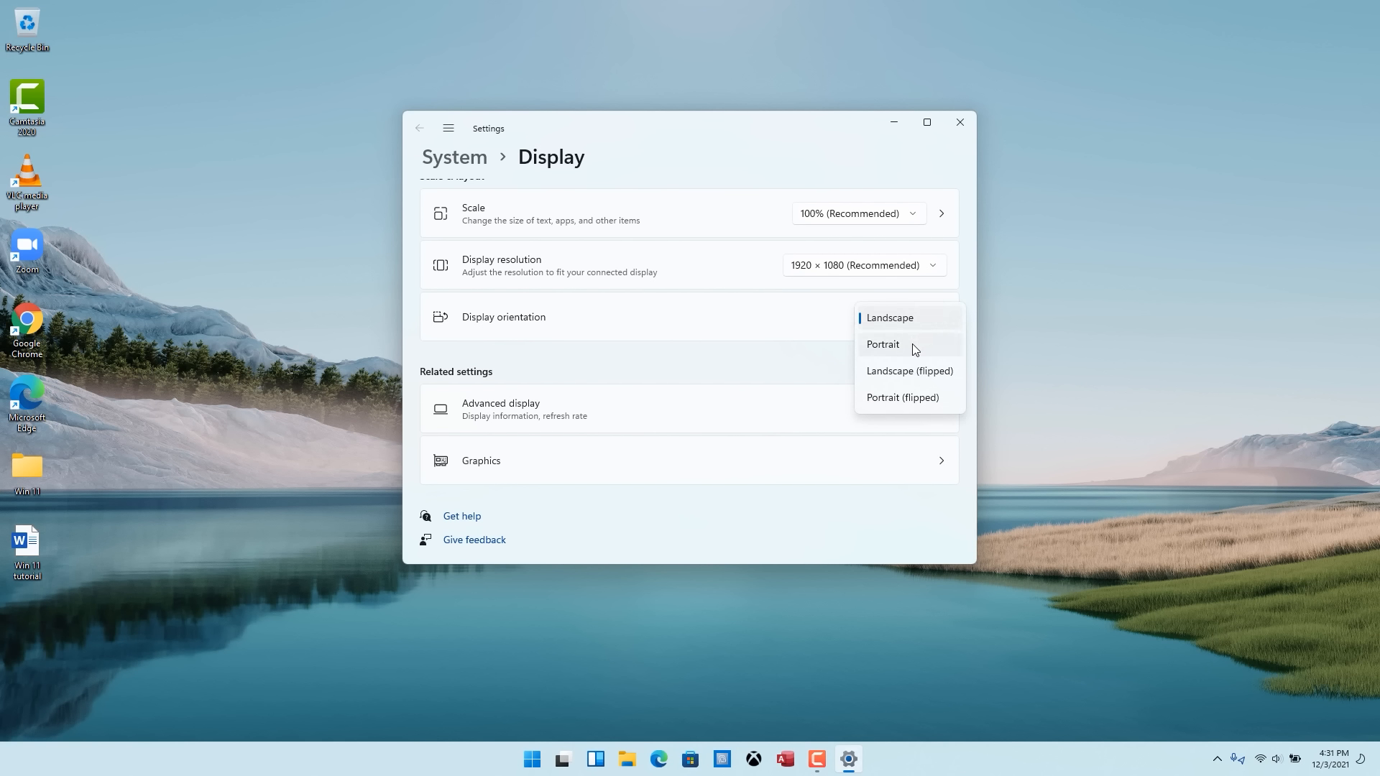
pyautogui.click(963, 539)
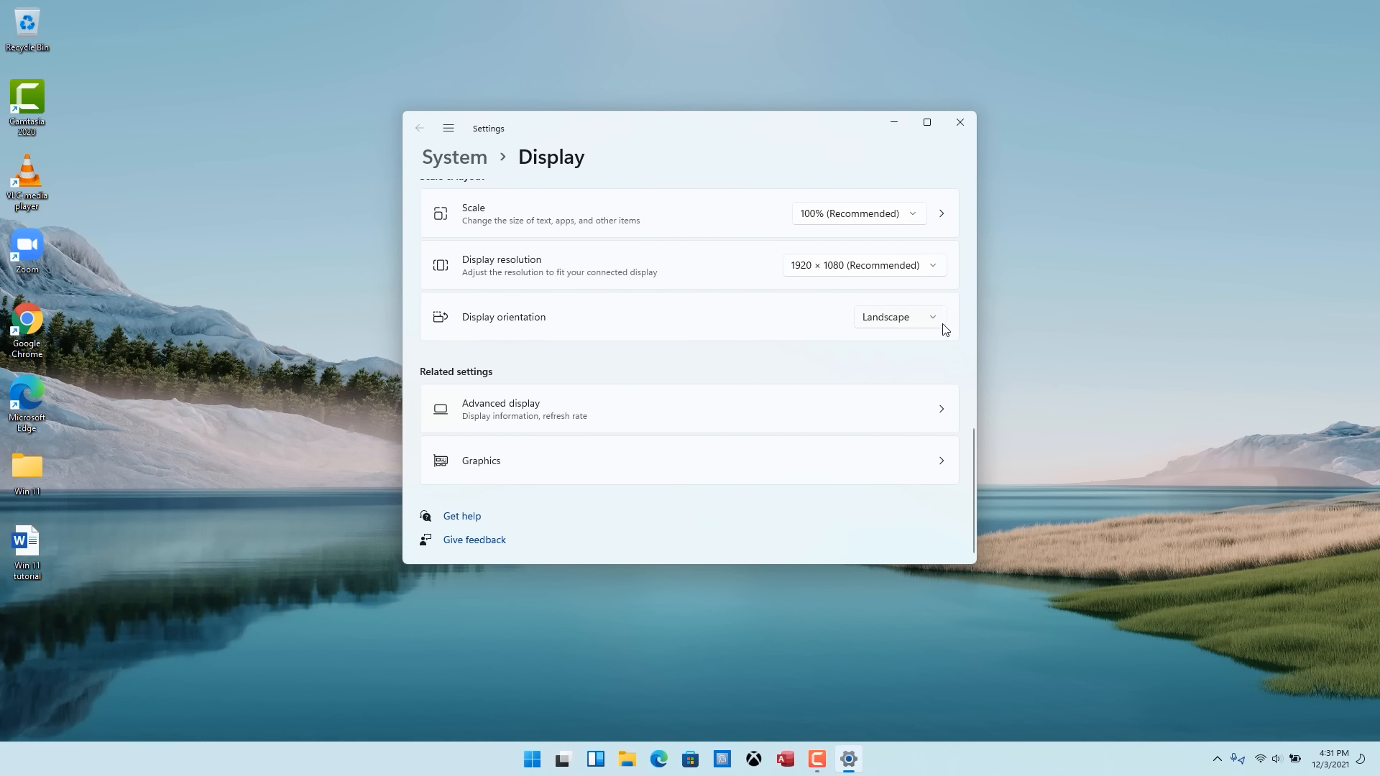
# Open the advanced display settings and examine the selectable displays and the refresh rates offered for display 2
pyautogui.click(944, 410)
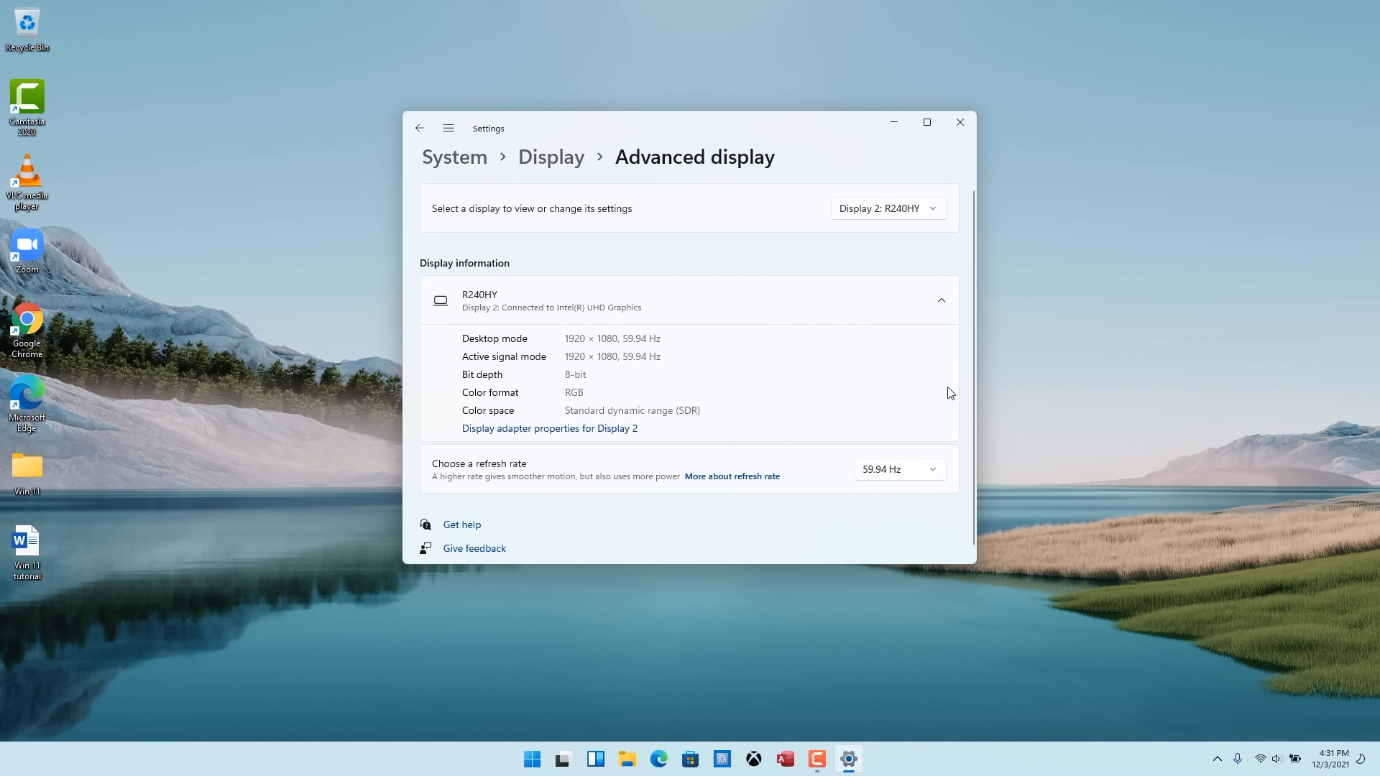
pyautogui.click(938, 210)
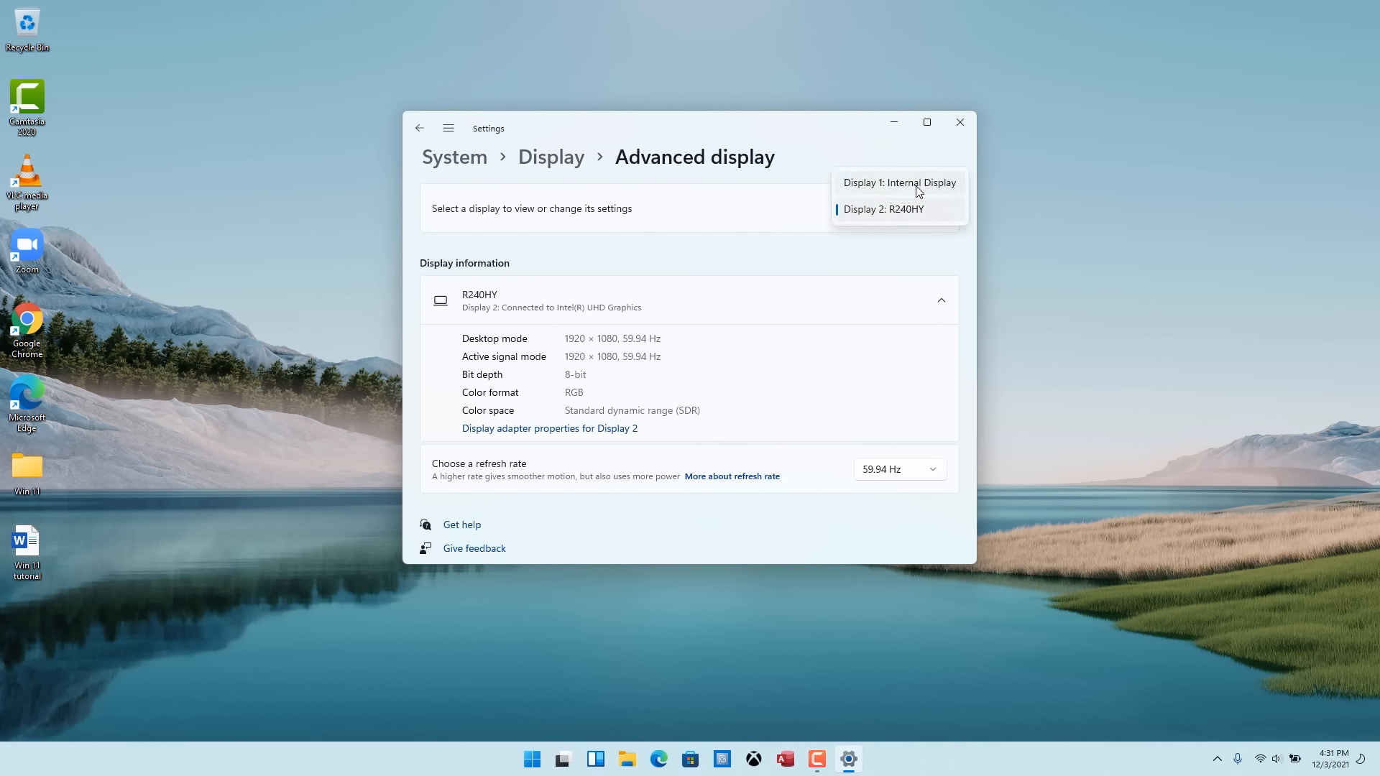
pyautogui.click(963, 255)
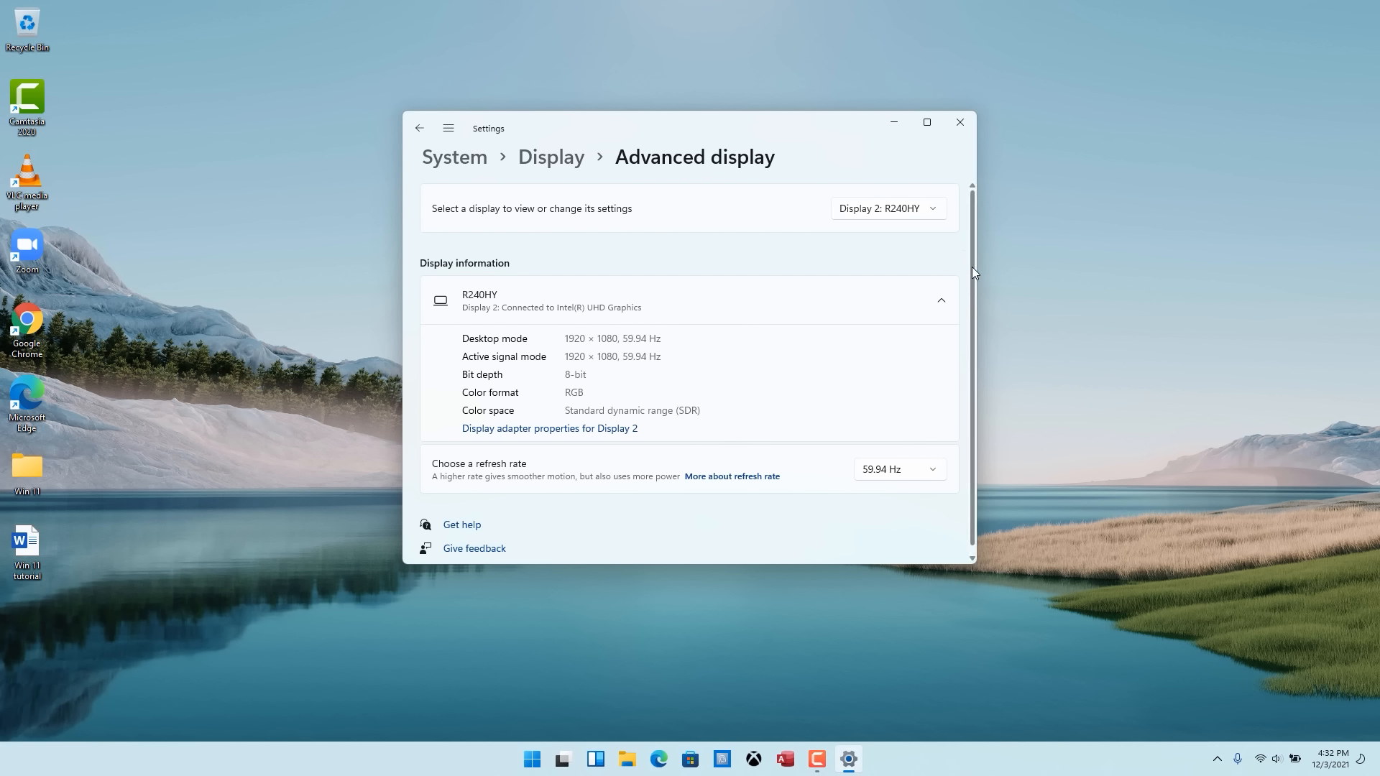
pyautogui.scroll(-1, 974, 298)
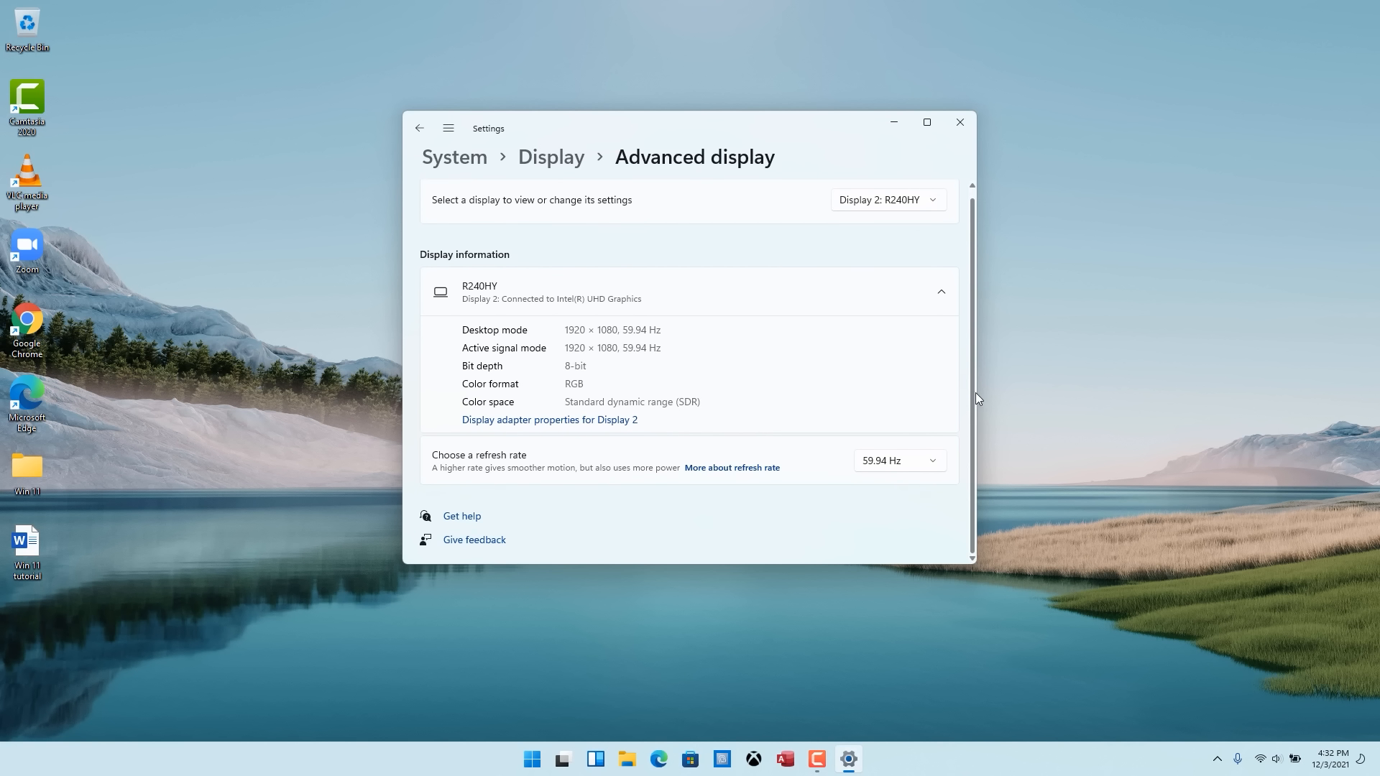
pyautogui.click(933, 464)
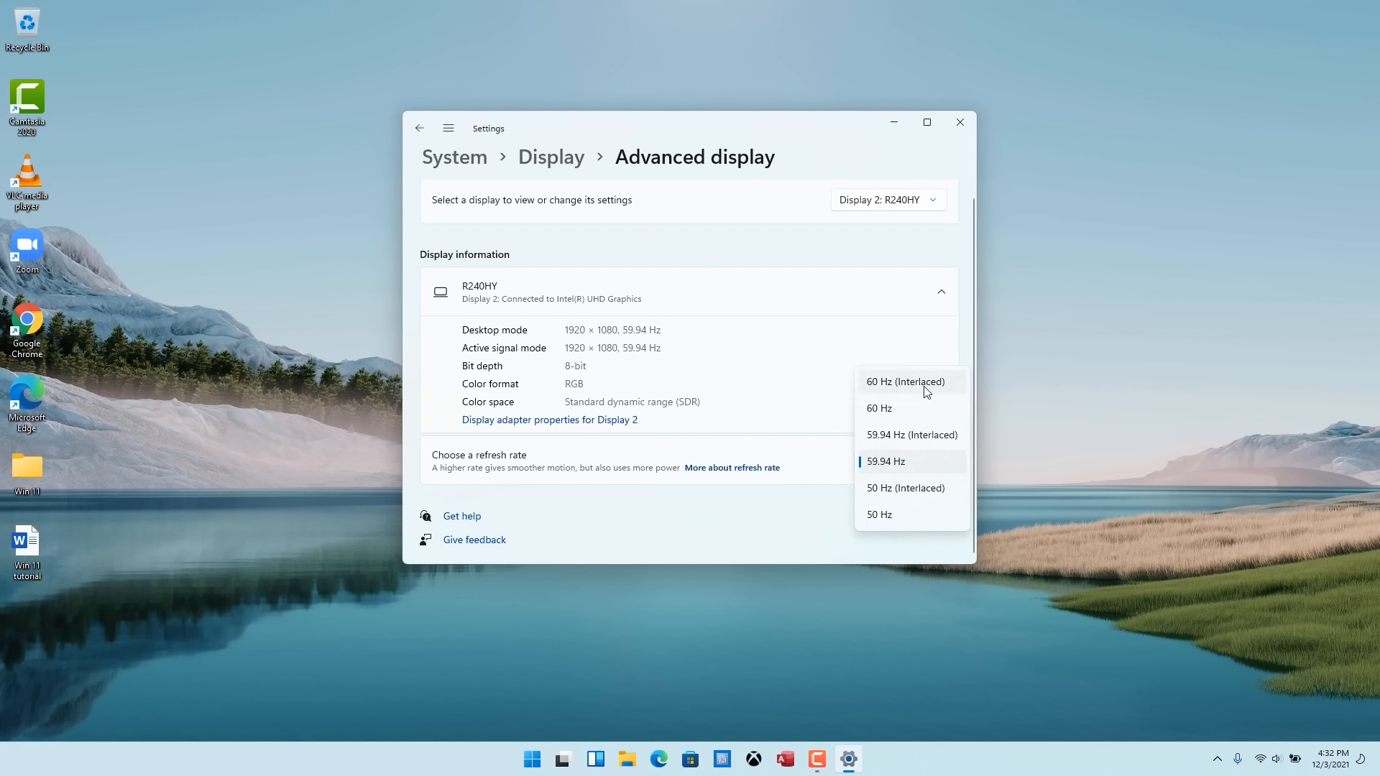
pyautogui.click(742, 393)
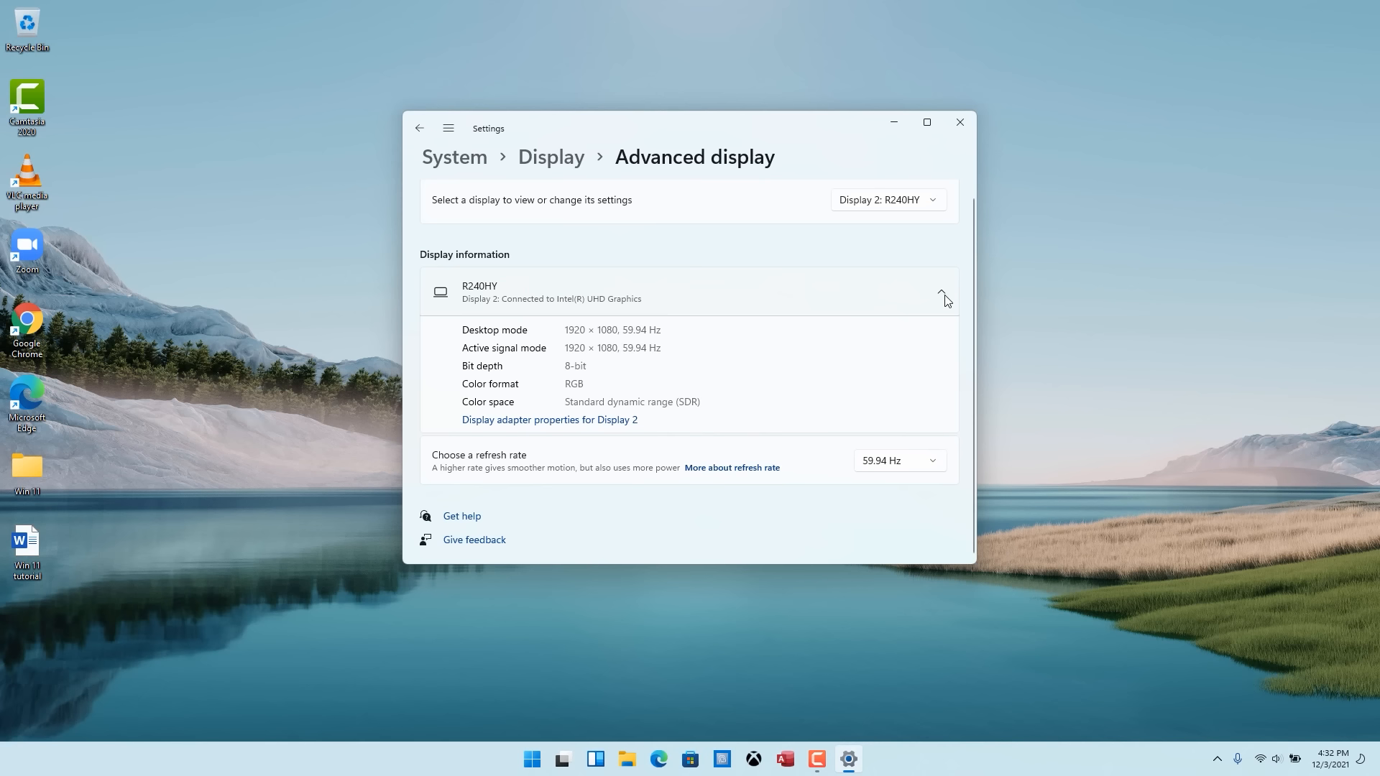
# Show the advanced settings of Display 1: Internal Display, check its refresh rate options, and leave the page
pyautogui.click(934, 207)
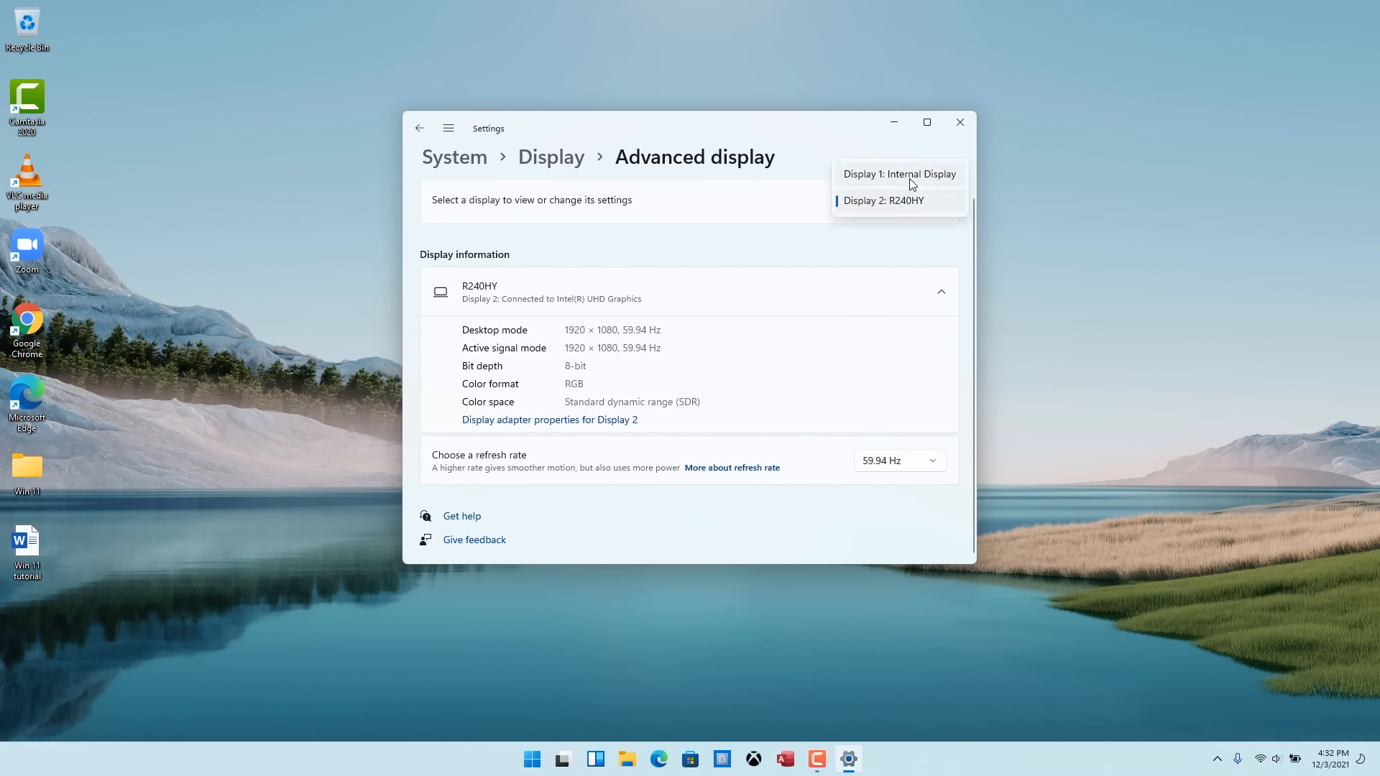
pyautogui.click(912, 177)
pyautogui.click(936, 462)
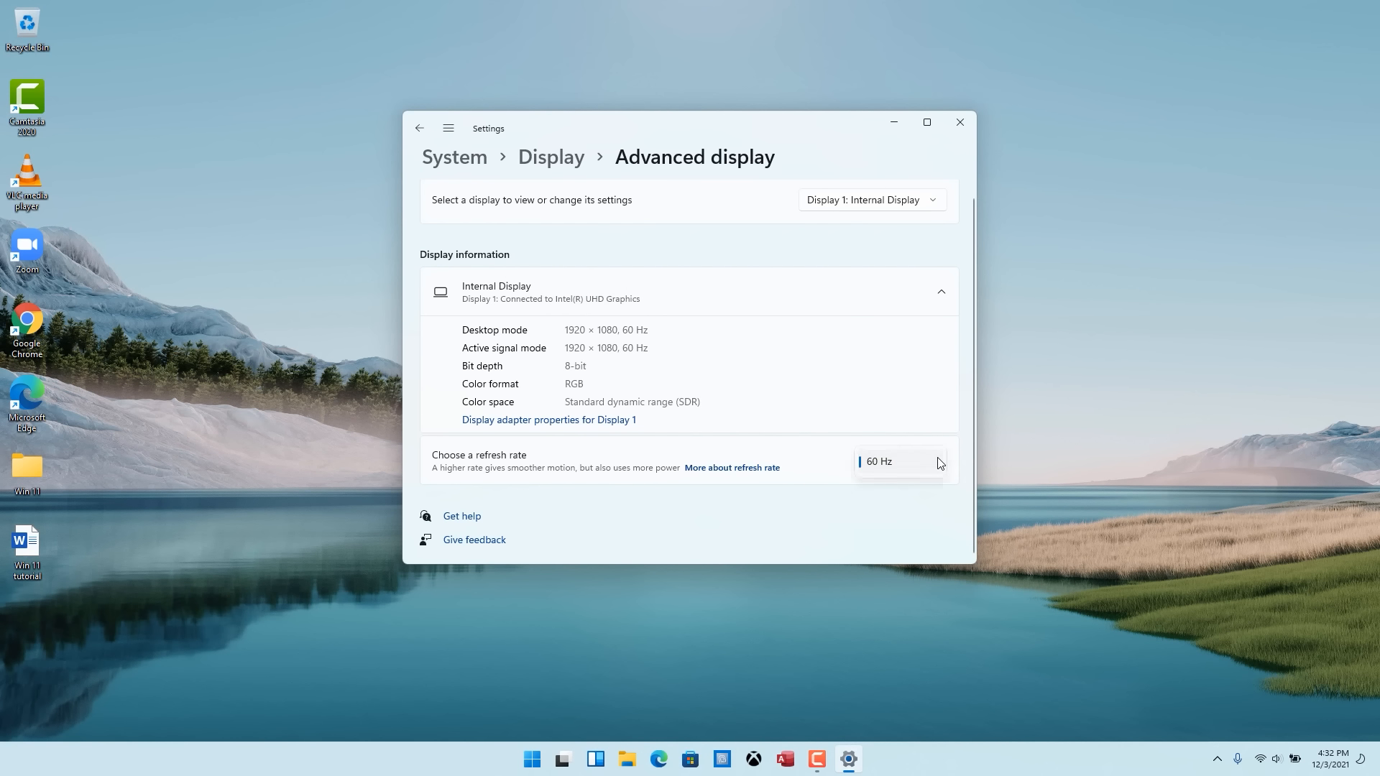
pyautogui.click(965, 408)
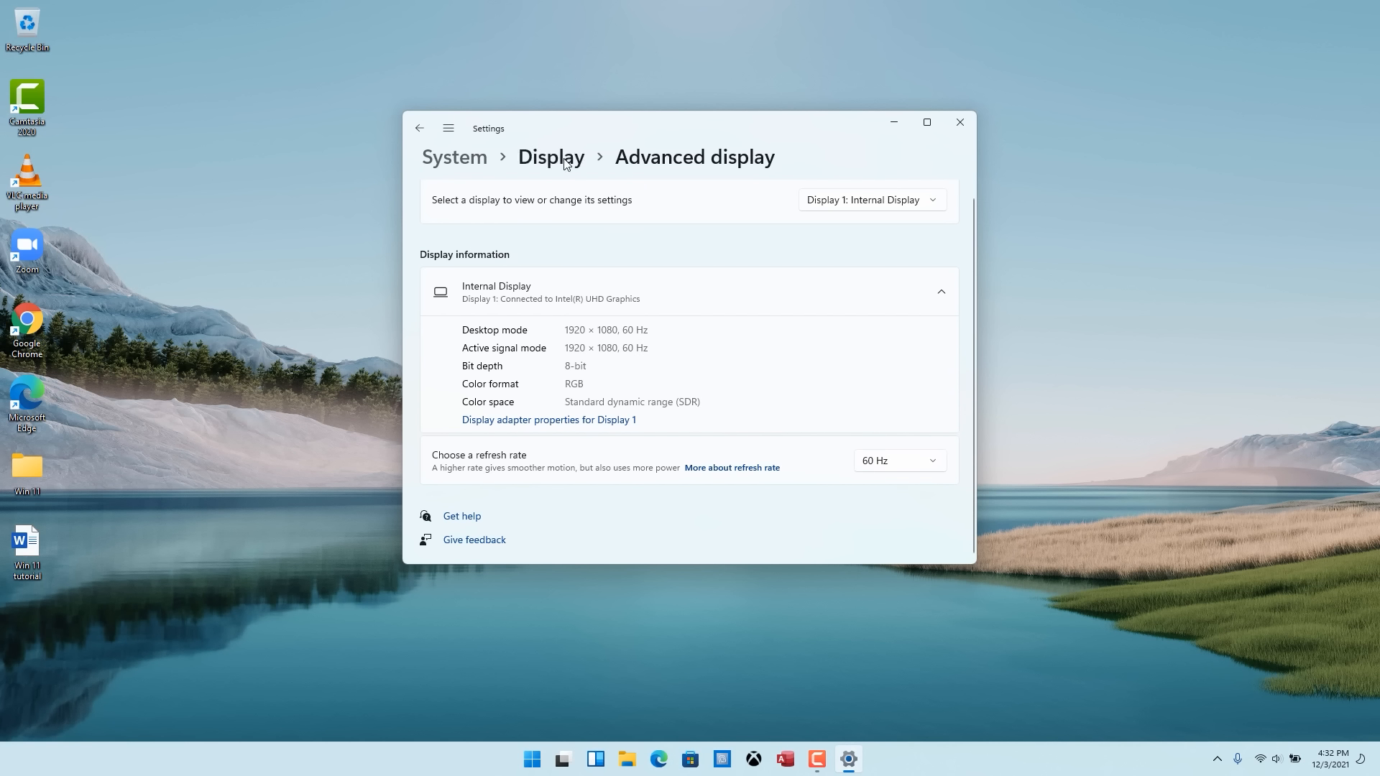
pyautogui.click(417, 128)
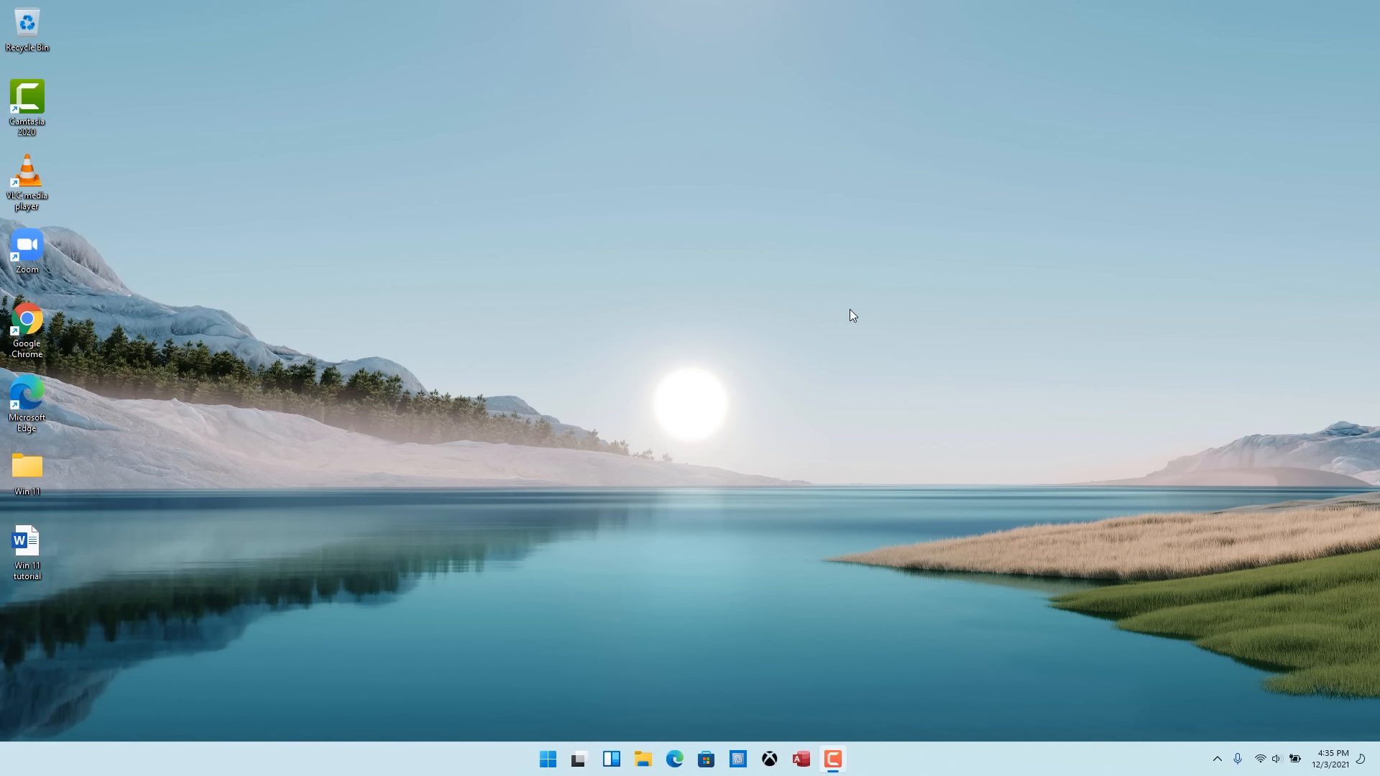
# Open the Personalization settings from the desktop and enlarge the window to reveal the settings category list
pyautogui.rightClick(819, 329)
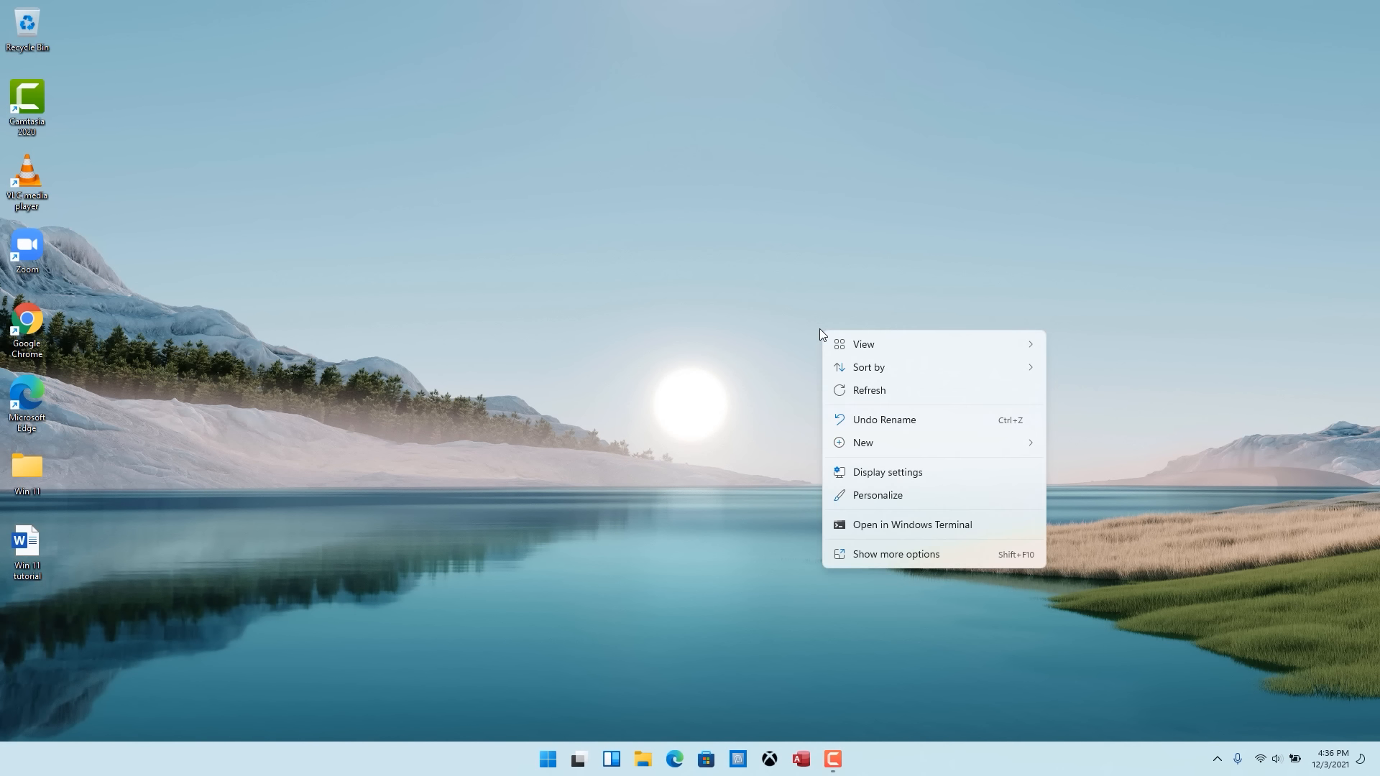
pyautogui.click(891, 496)
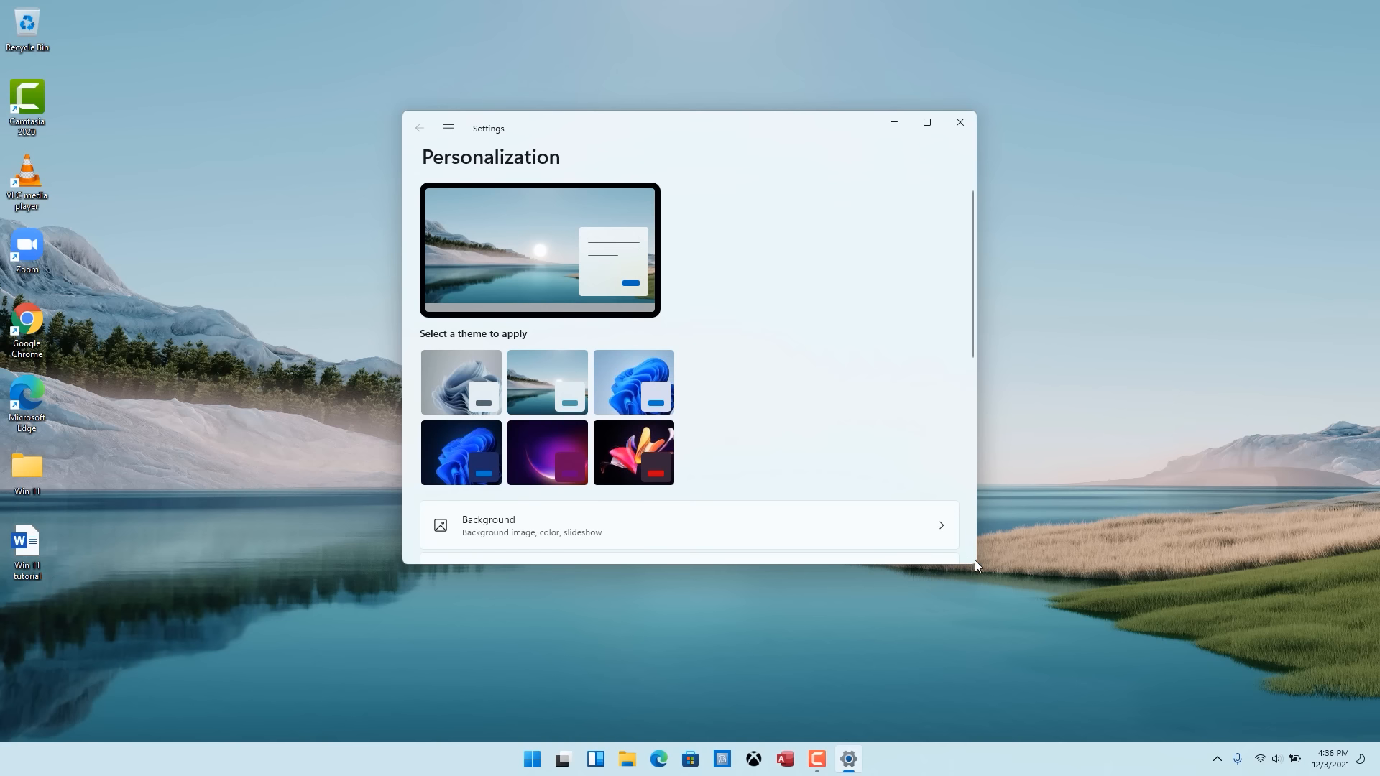
pyautogui.moveTo(975, 564); pyautogui.dragTo(1068, 620)
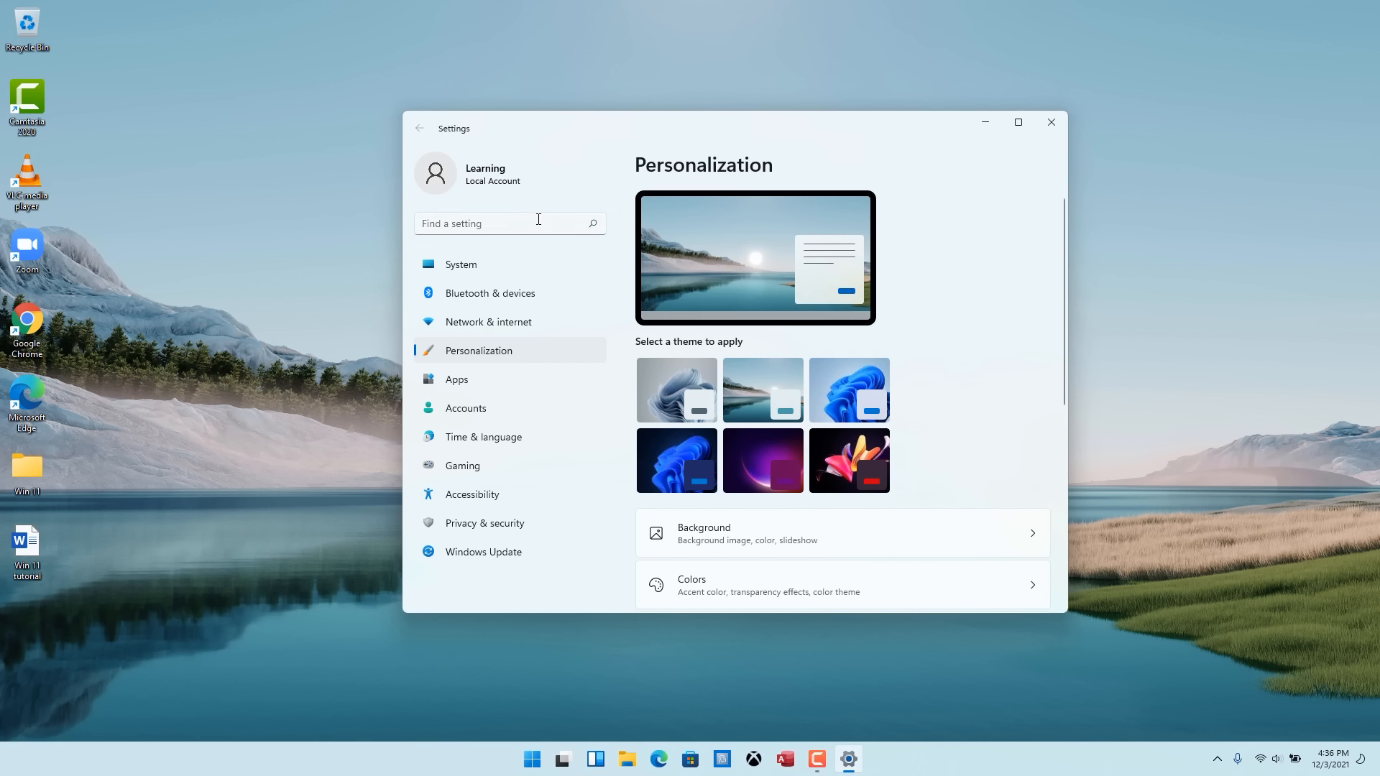
# Examine the settings categories, the themes and the options from Background to Taskbar on the Personalization page
pyautogui.moveTo(401, 240)
pyautogui.mouseDown()
pyautogui.moveTo(495, 308)
pyautogui.moveTo(570, 572)
pyautogui.moveTo(591, 575)
pyautogui.mouseUp()
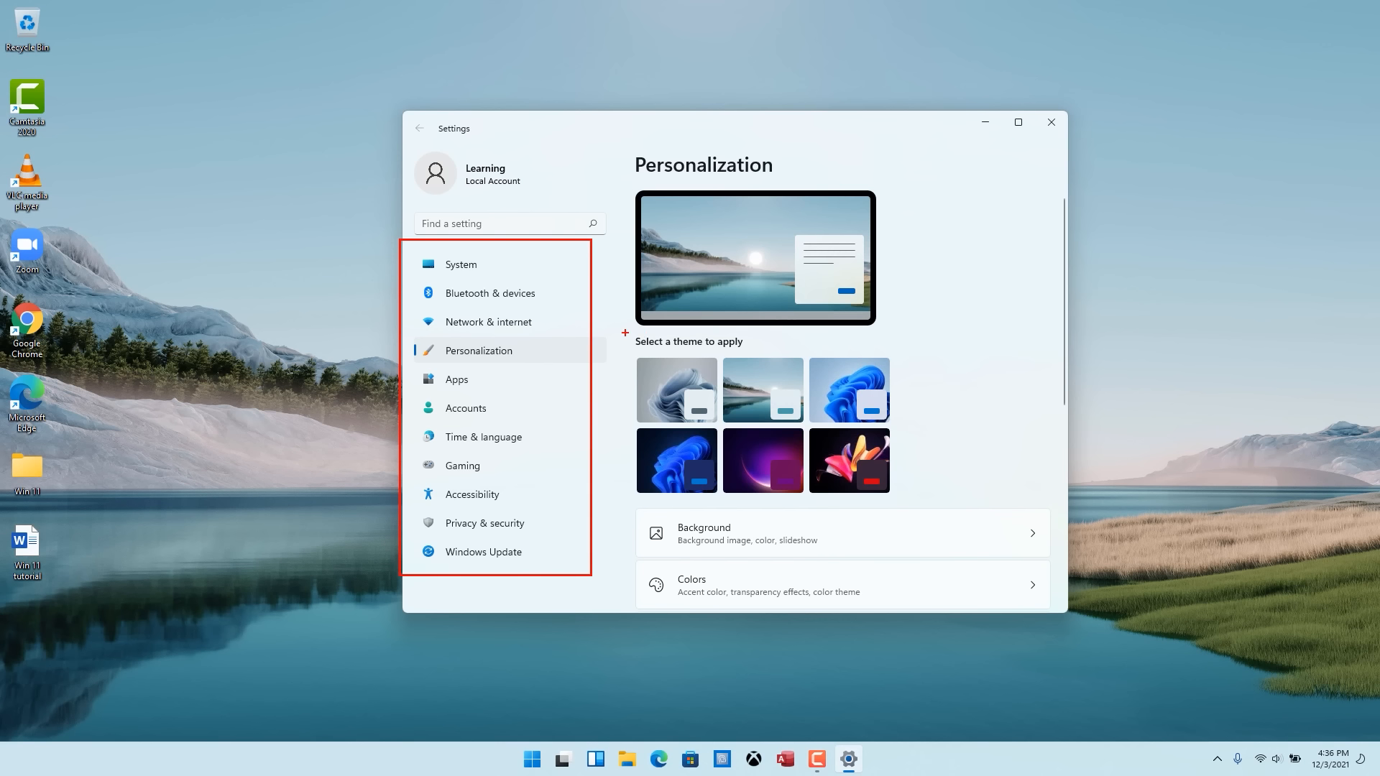
pyautogui.moveTo(622, 325); pyautogui.dragTo(839, 350)
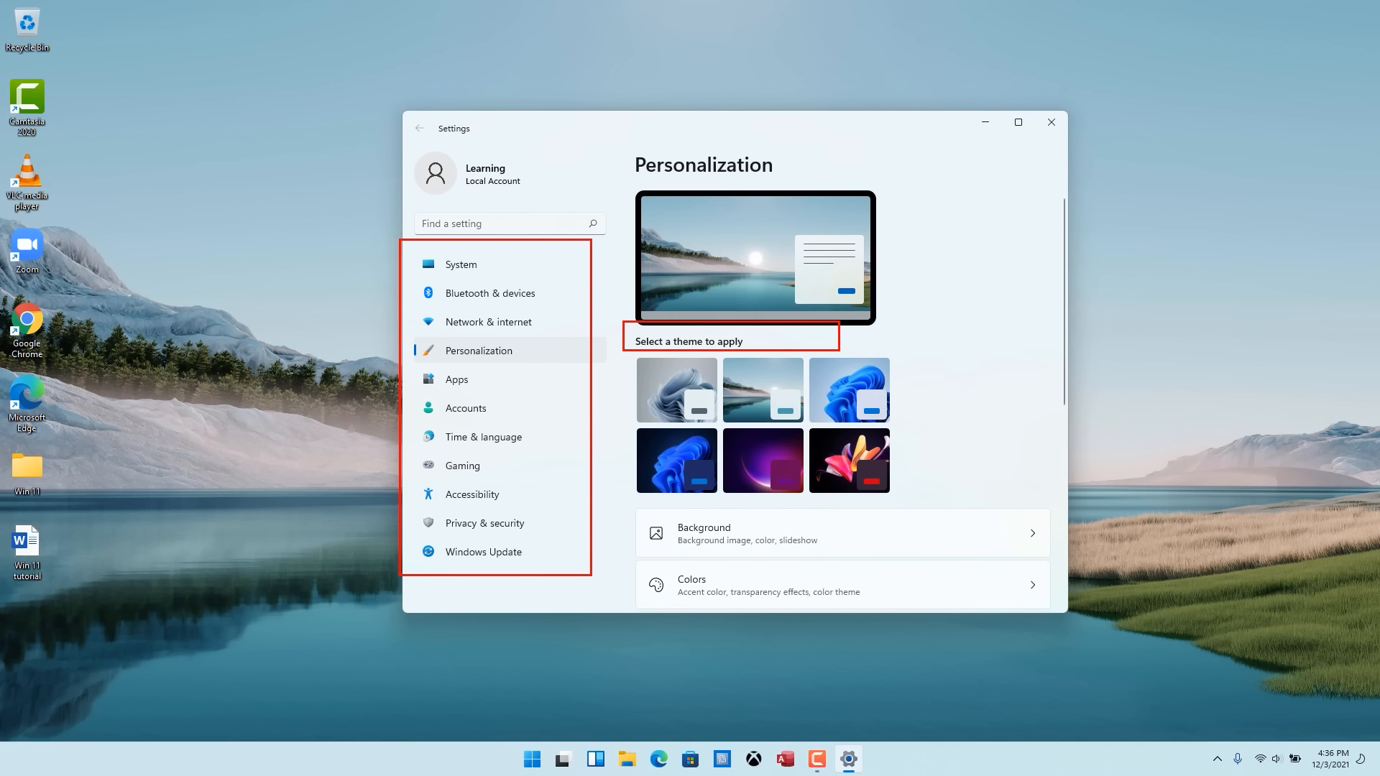
pyautogui.press('Escape')
pyautogui.scroll(-3, 975, 317)
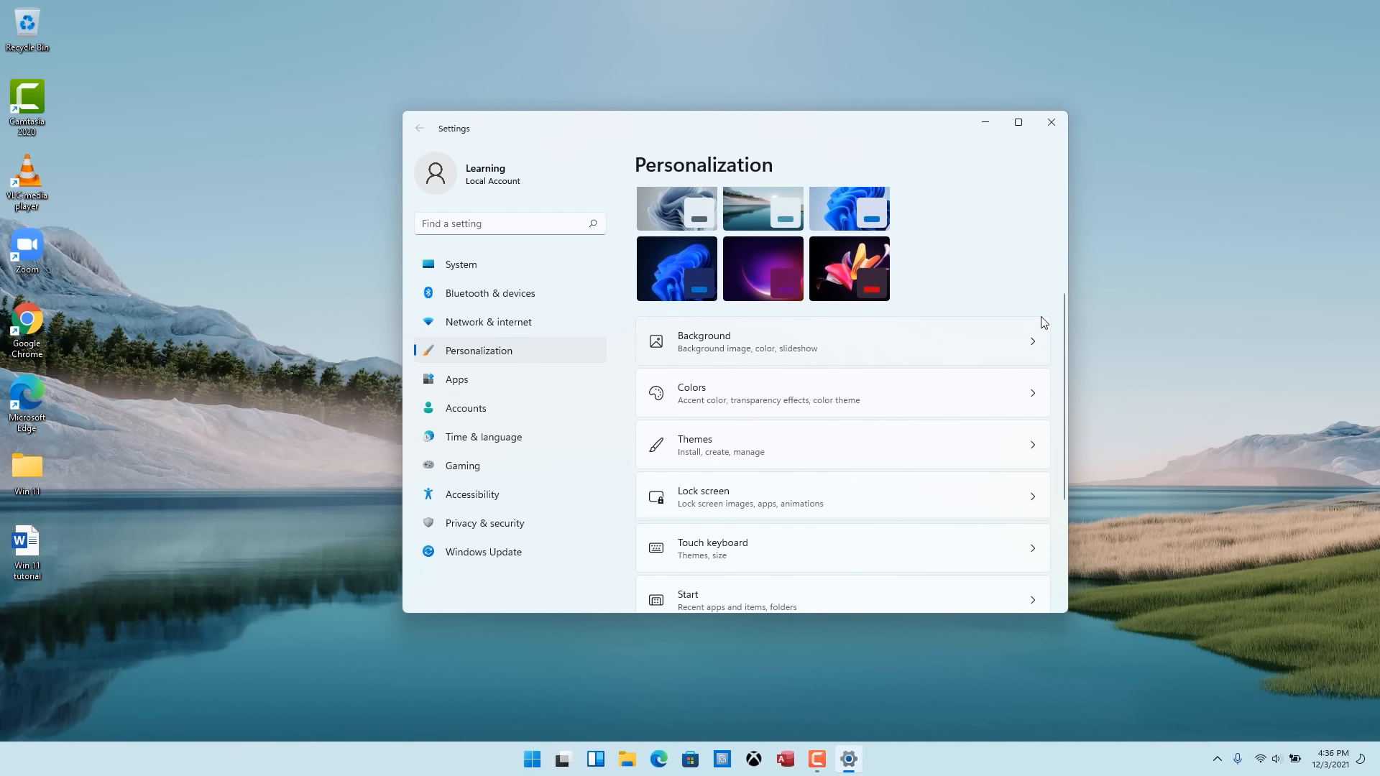
pyautogui.scroll(-1, 1040, 317)
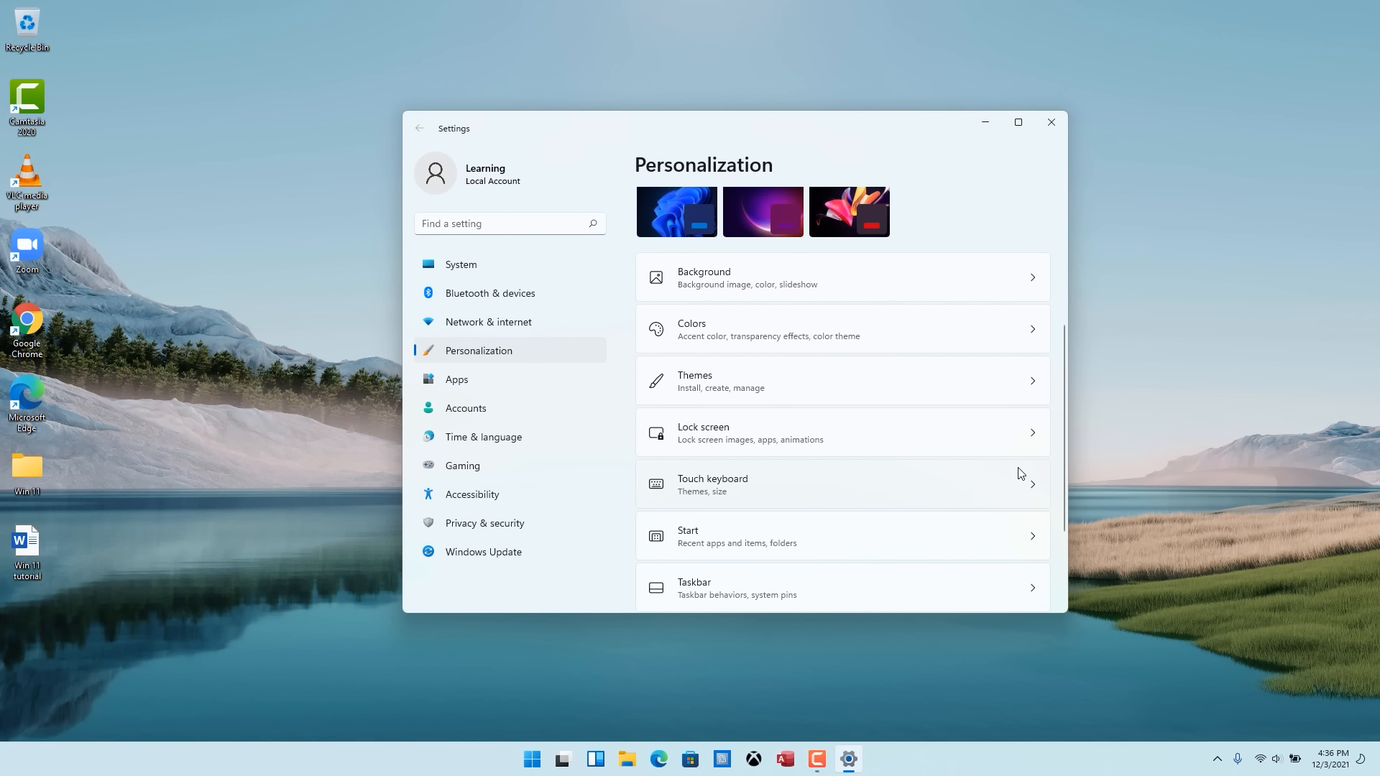
# Apply the Windows (light) theme, switch to the lake landscape theme, and end with the Flow theme
pyautogui.scroll(-2, 1019, 474)
pyautogui.scroll(-2, 1021, 473)
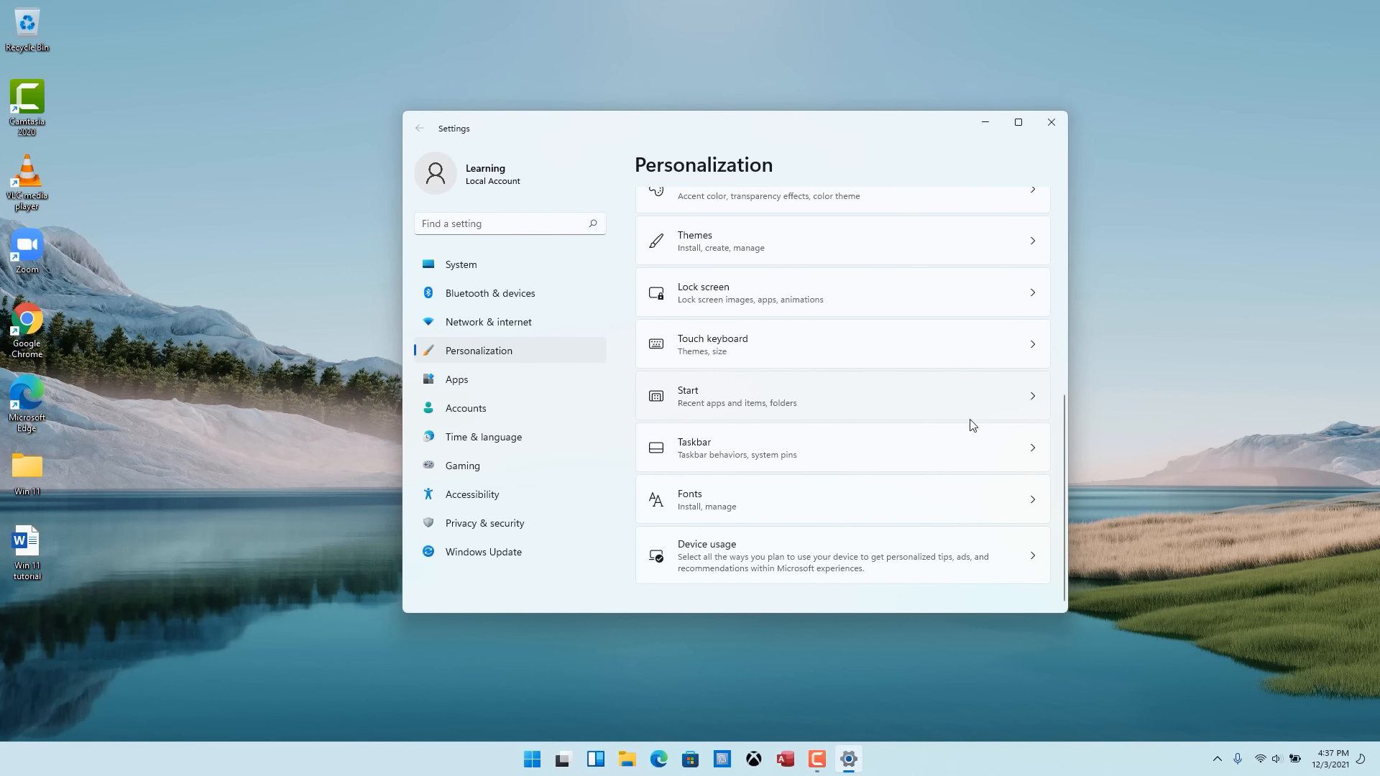
pyautogui.scroll(3, 985, 448)
pyautogui.scroll(3, 988, 449)
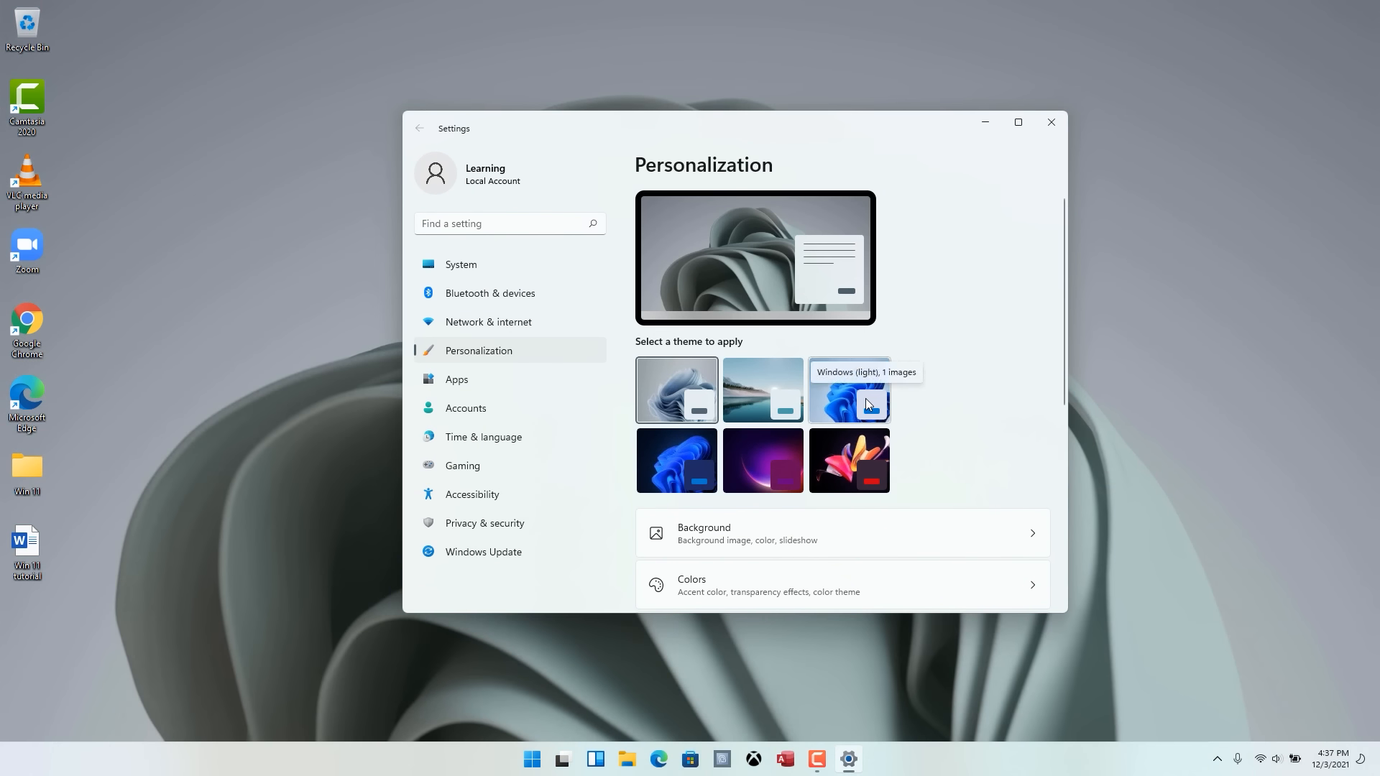
pyautogui.click(860, 404)
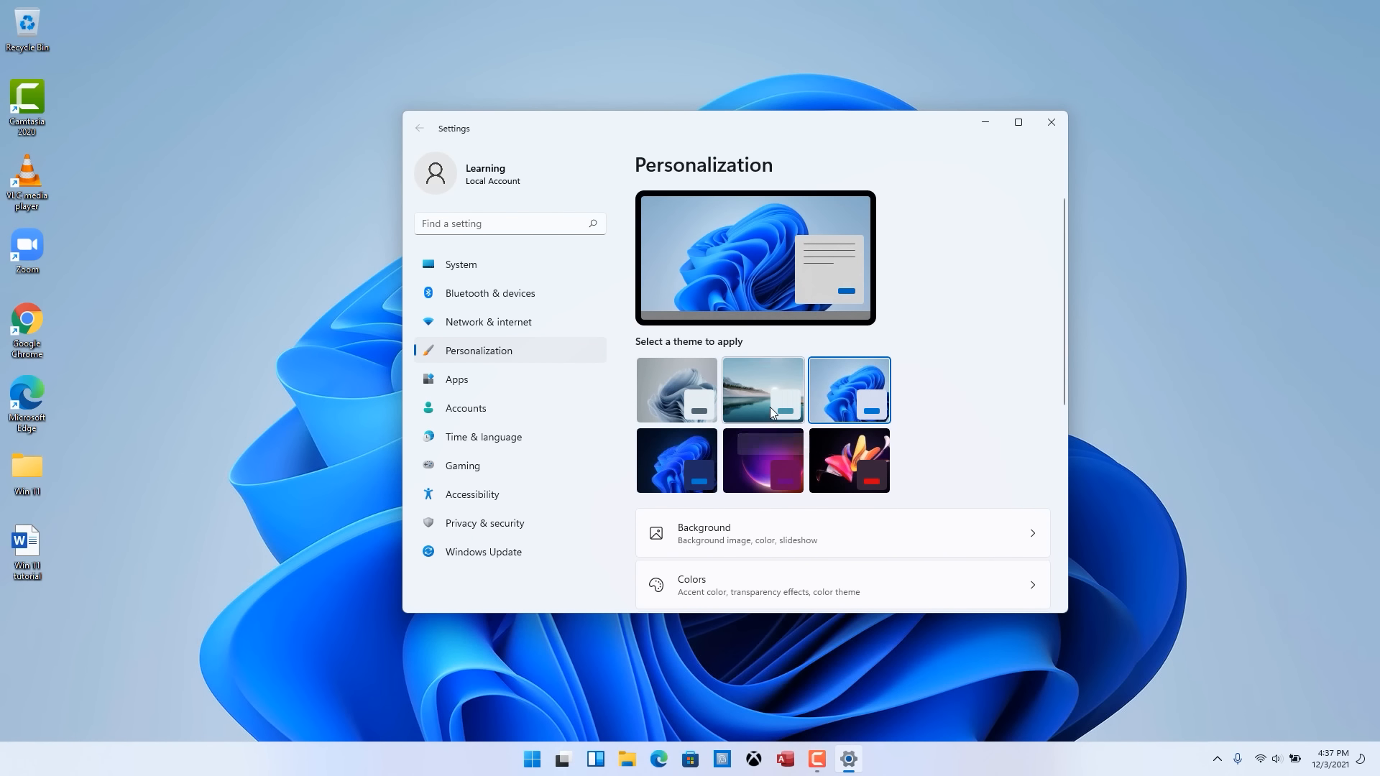
pyautogui.click(744, 402)
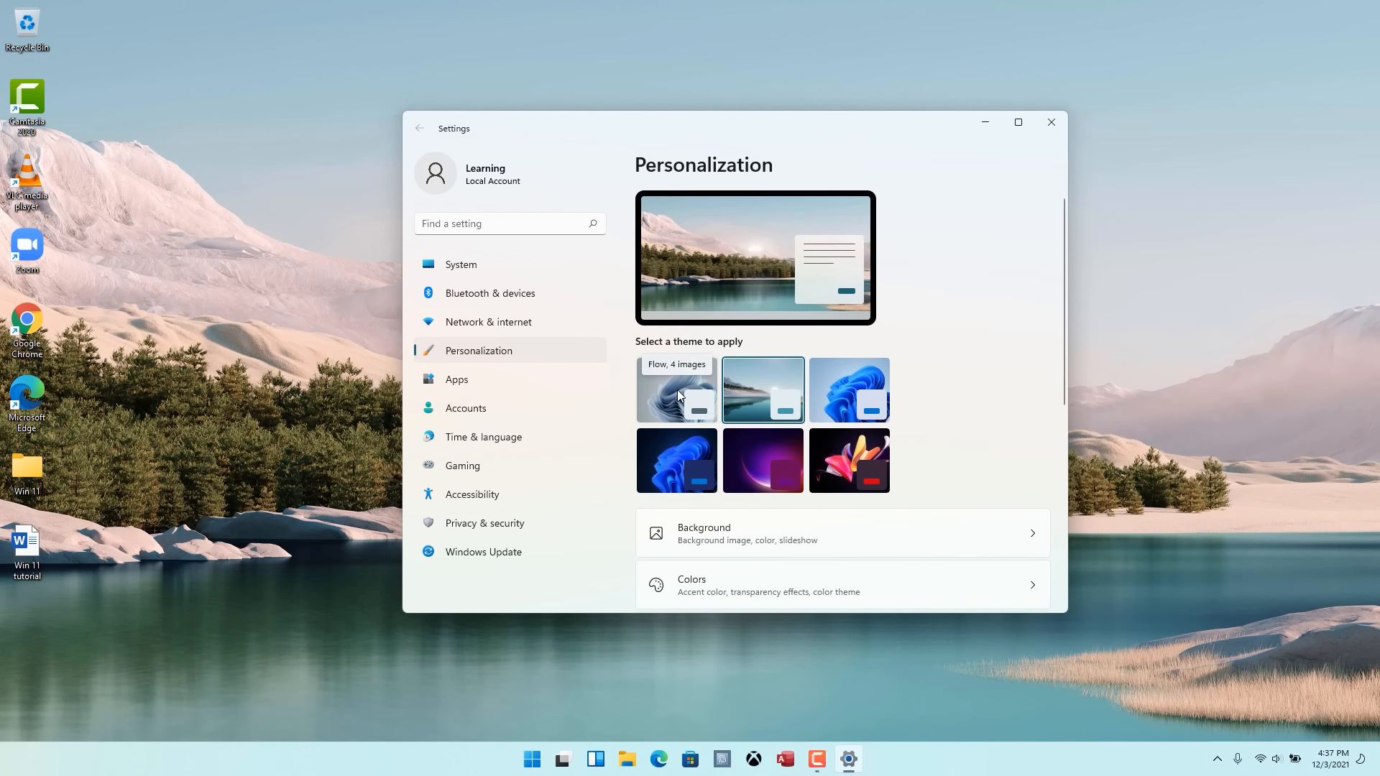
pyautogui.click(677, 389)
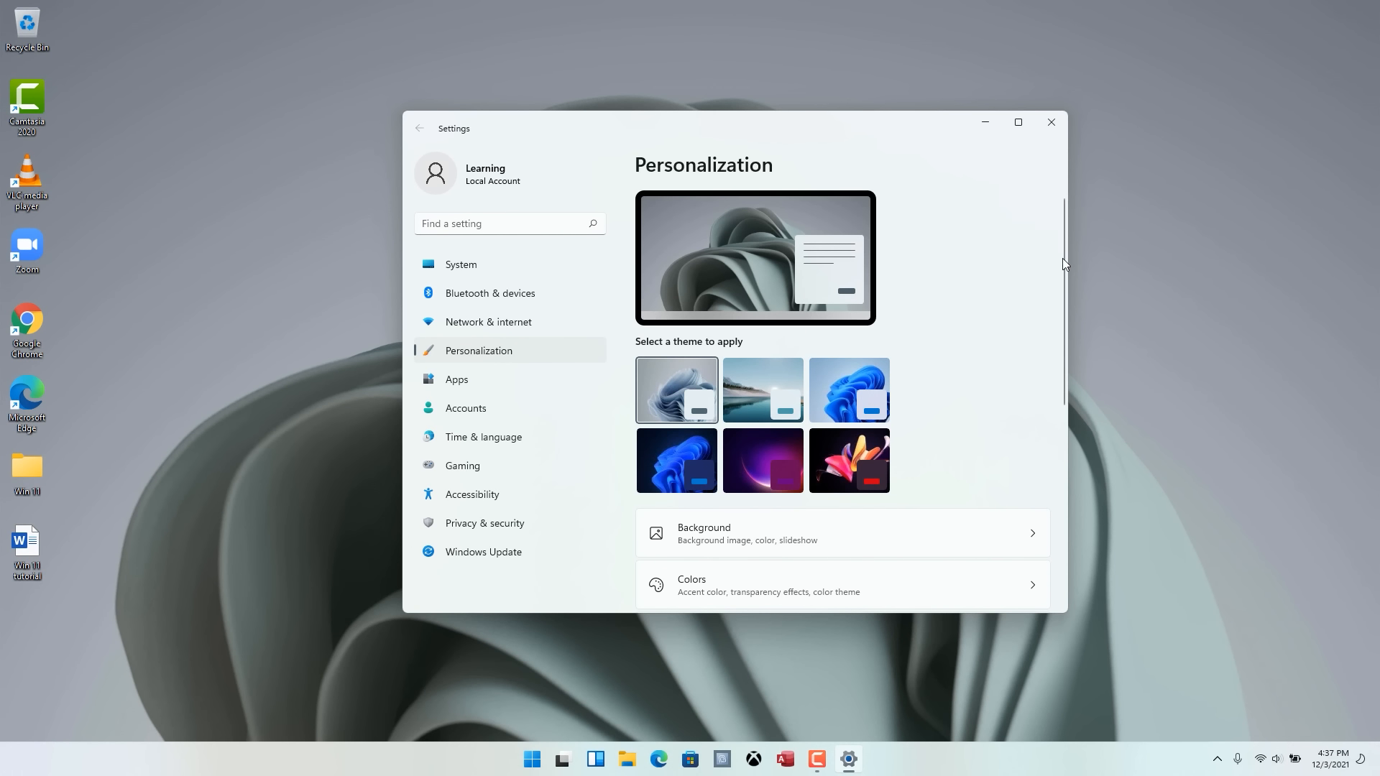
# Set the desktop background to a solid color and choose the steel-blue swatch, fourth in the second row
pyautogui.moveTo(1065, 260); pyautogui.dragTo(1055, 343)
pyautogui.click(1034, 369)
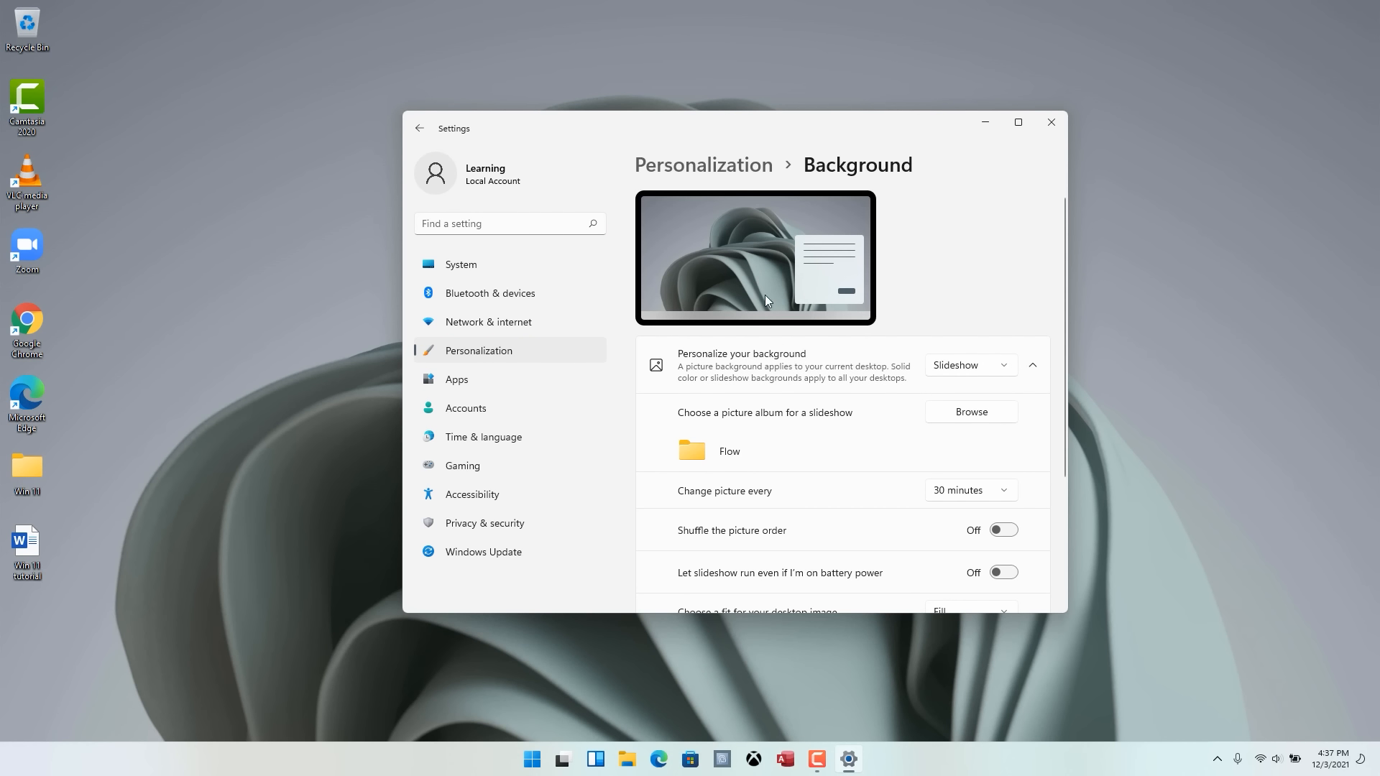
pyautogui.click(1008, 371)
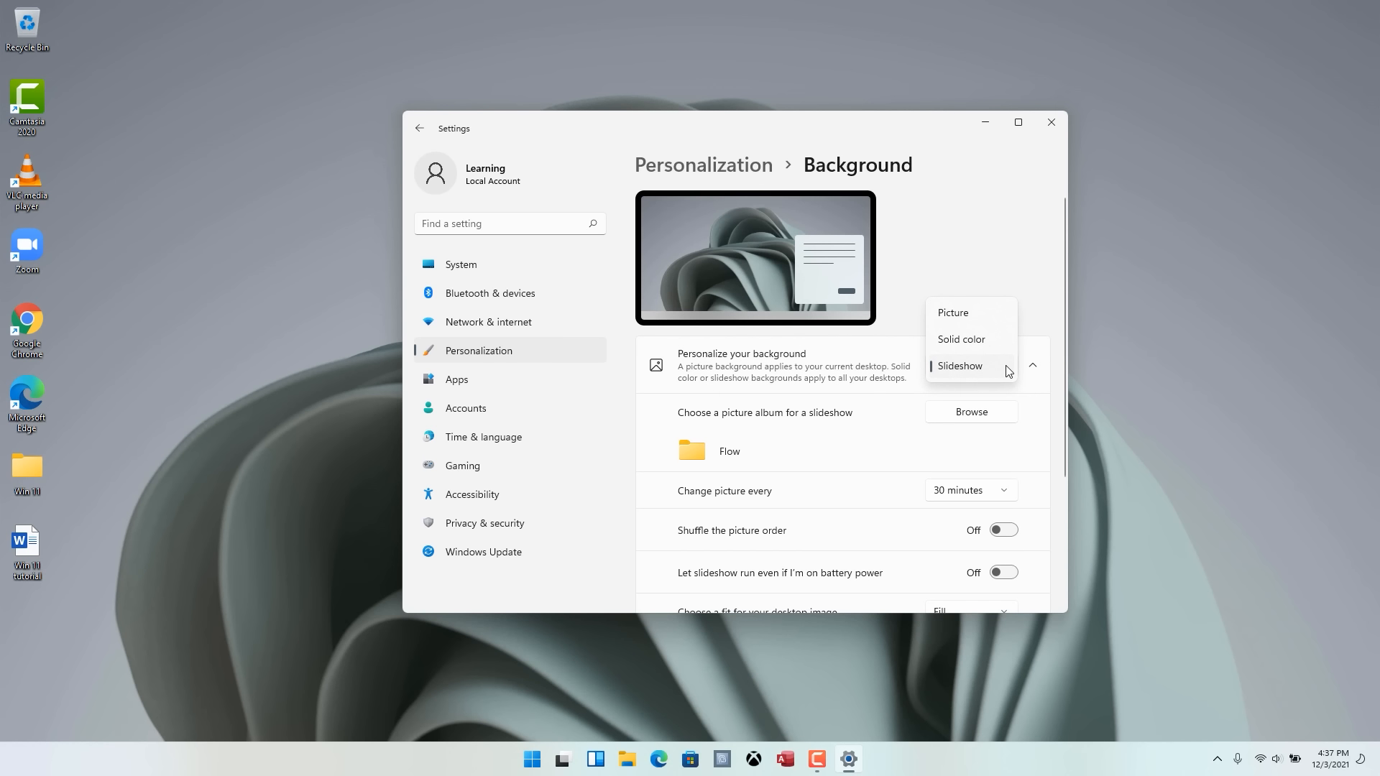
pyautogui.click(966, 339)
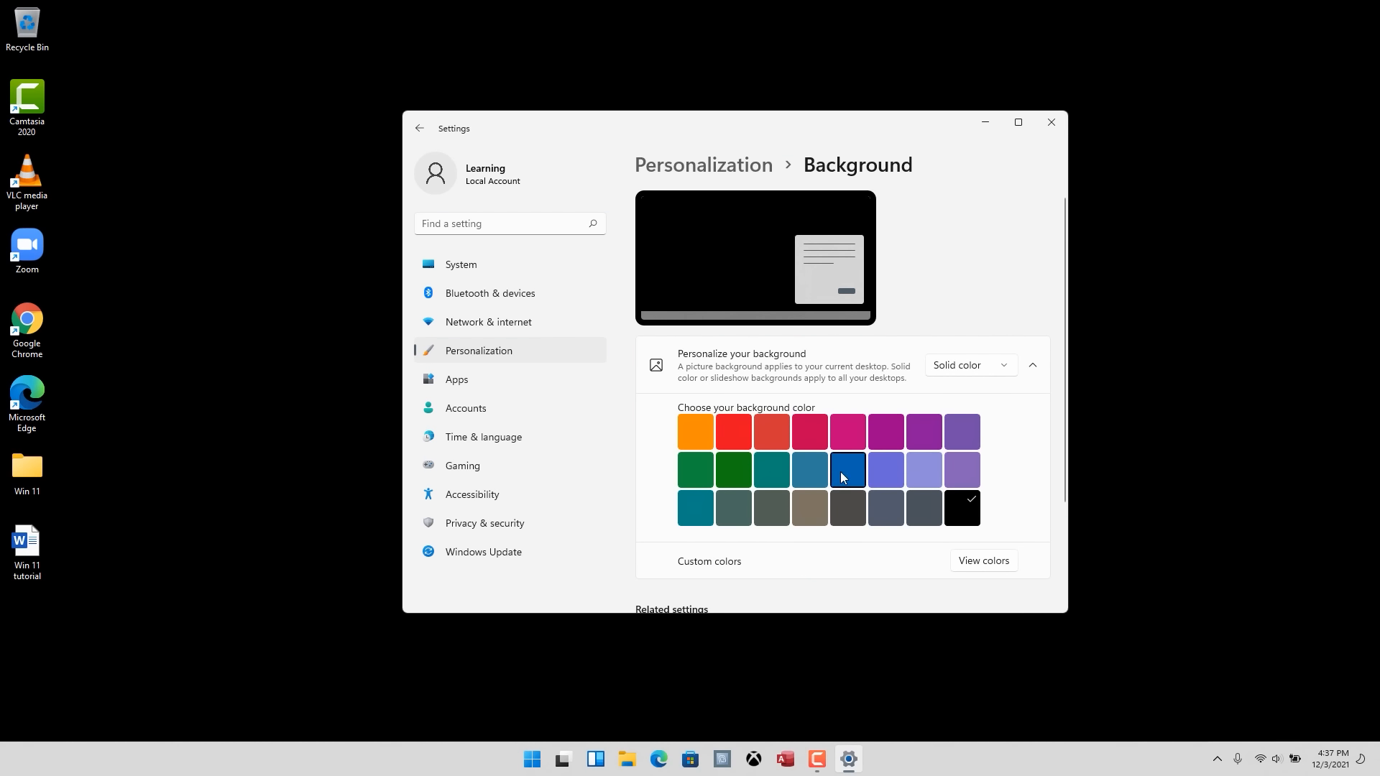
pyautogui.click(811, 469)
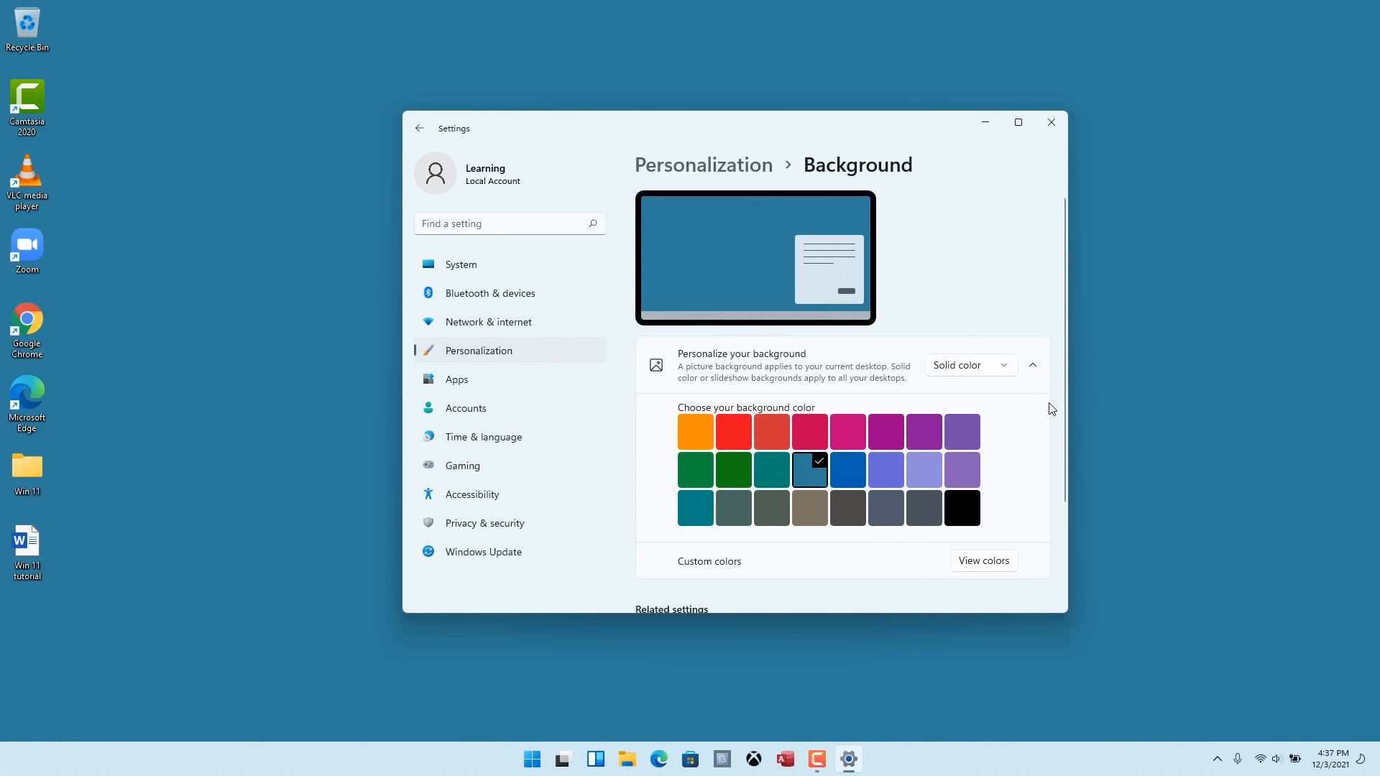
pyautogui.scroll(-3, 1049, 408)
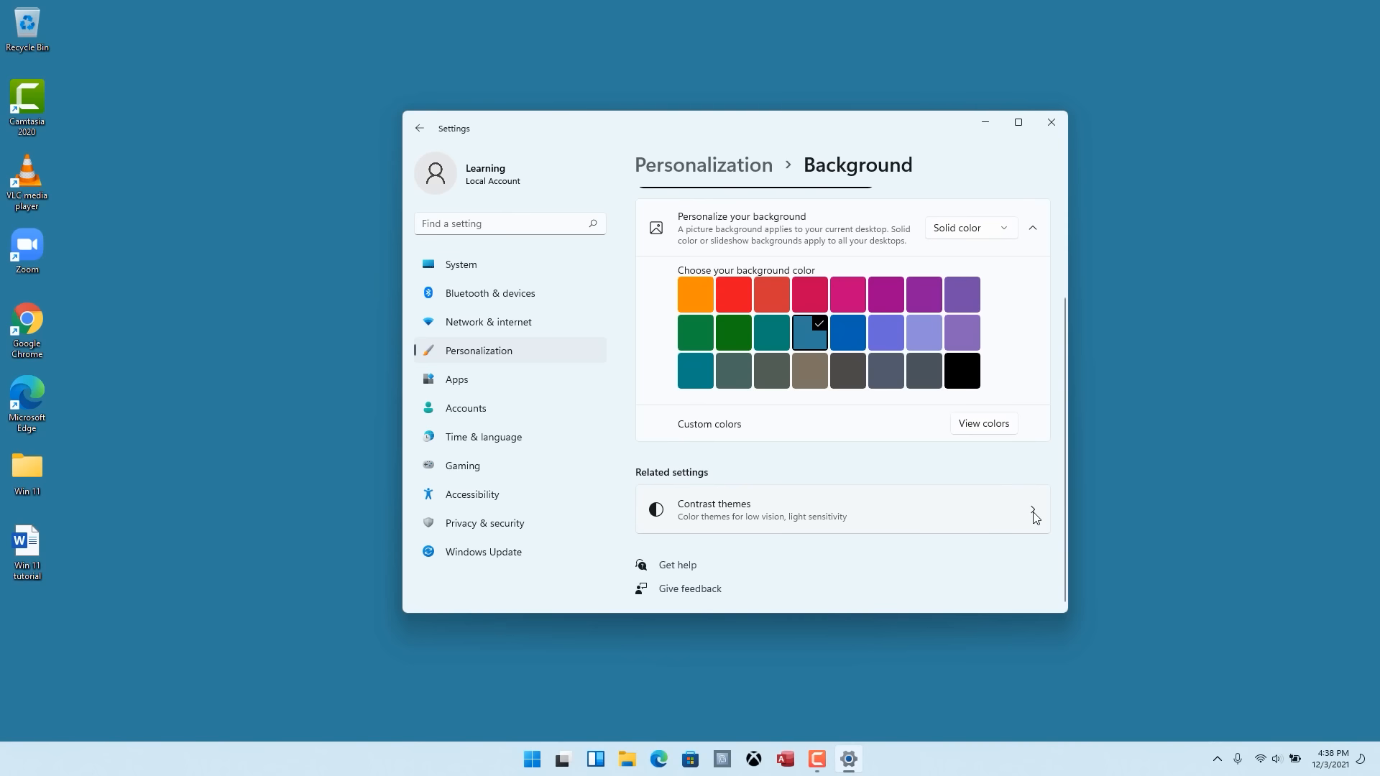
pyautogui.scroll(3, 1035, 517)
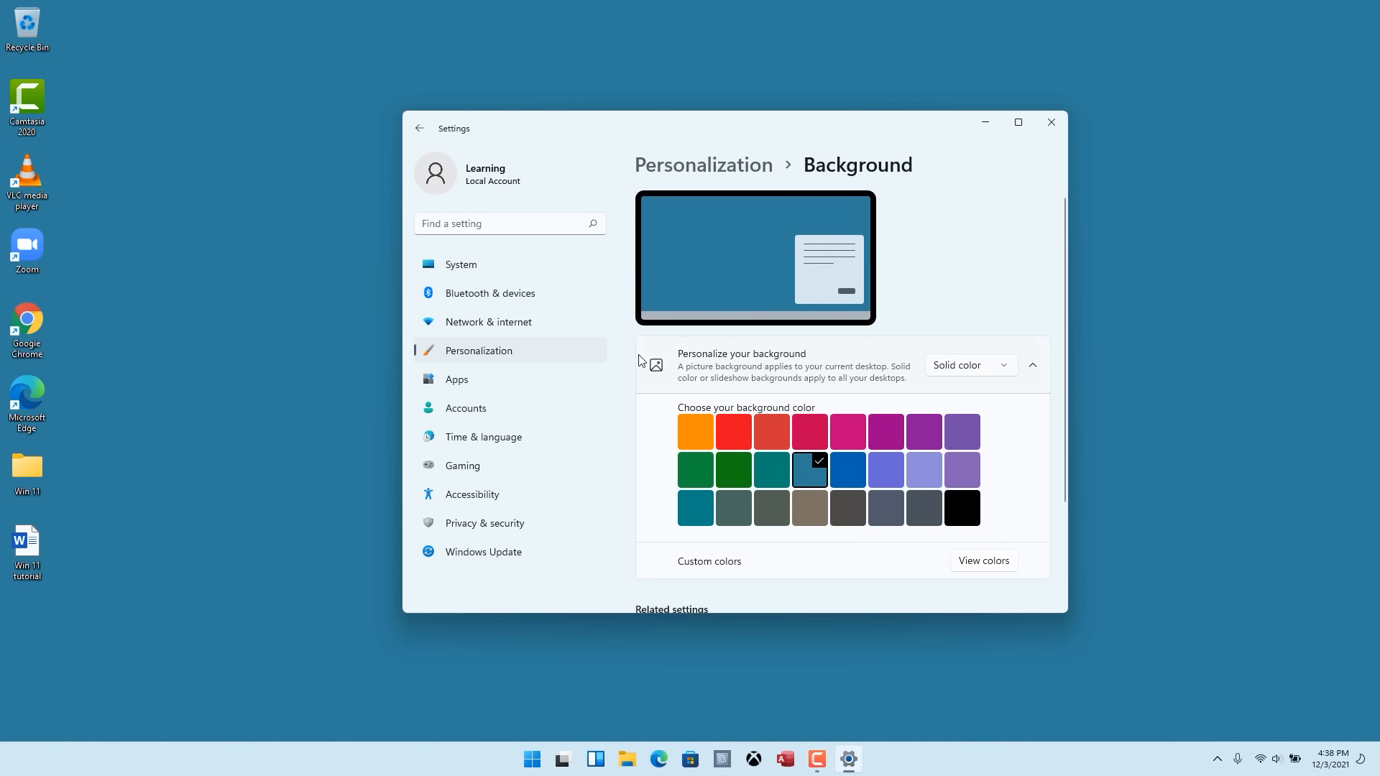
# Open the Colors settings under Personalization and set the mode to Dark
pyautogui.click(480, 355)
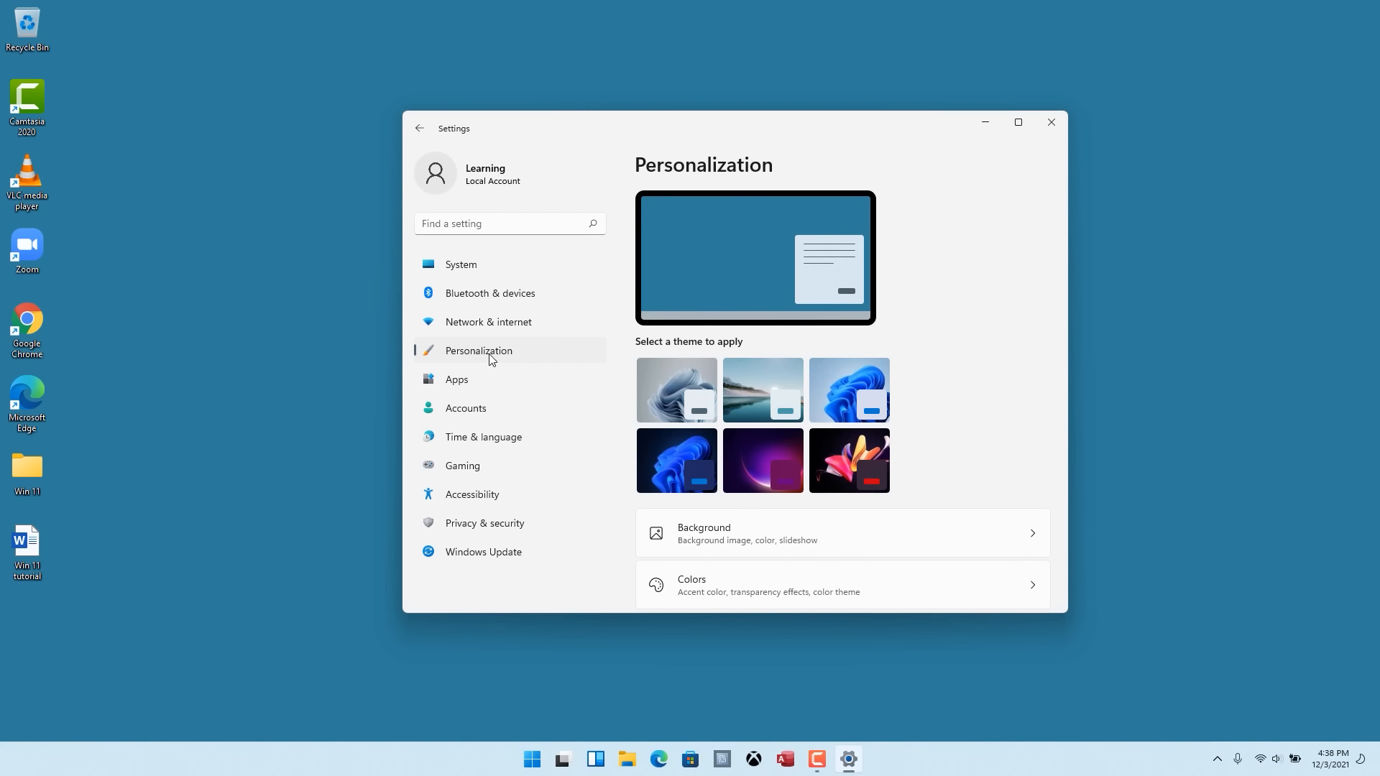
pyautogui.scroll(-4, 1049, 345)
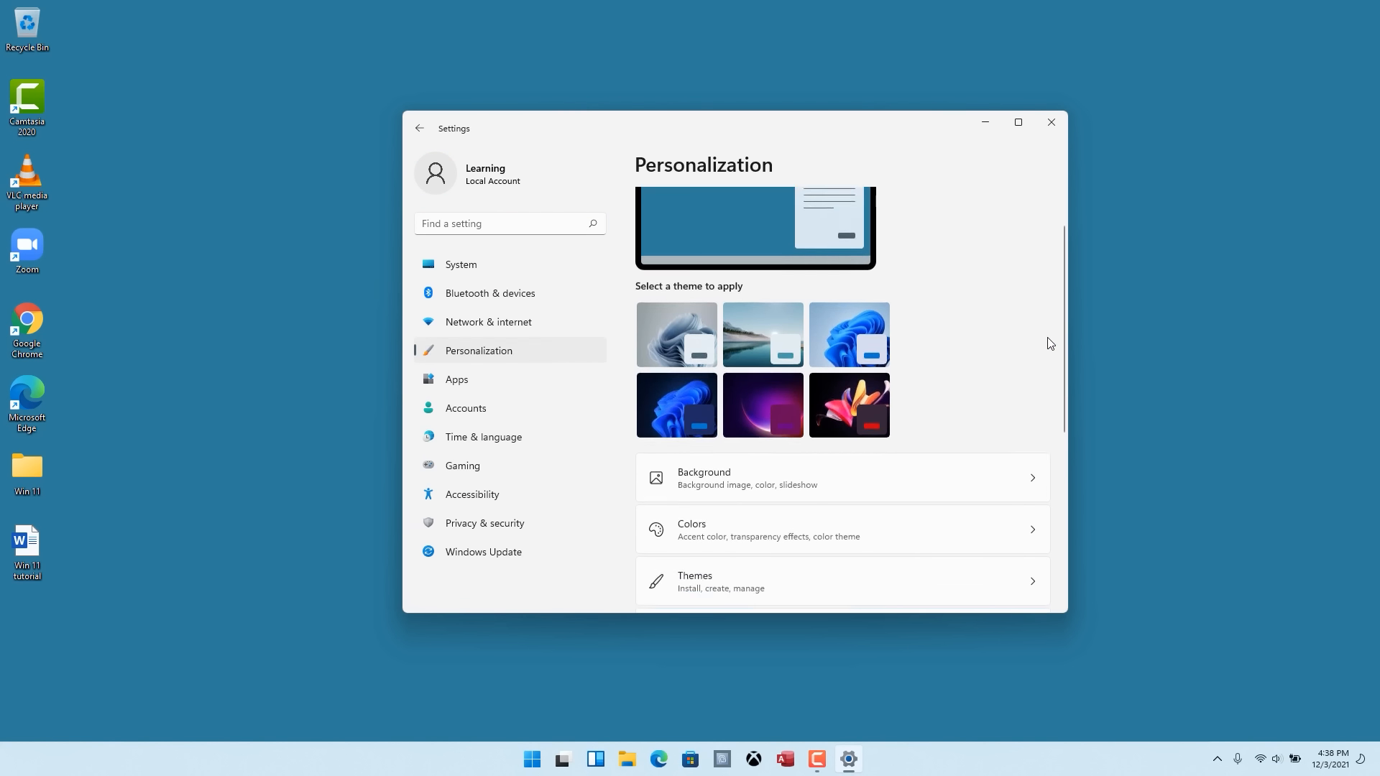
pyautogui.click(1034, 333)
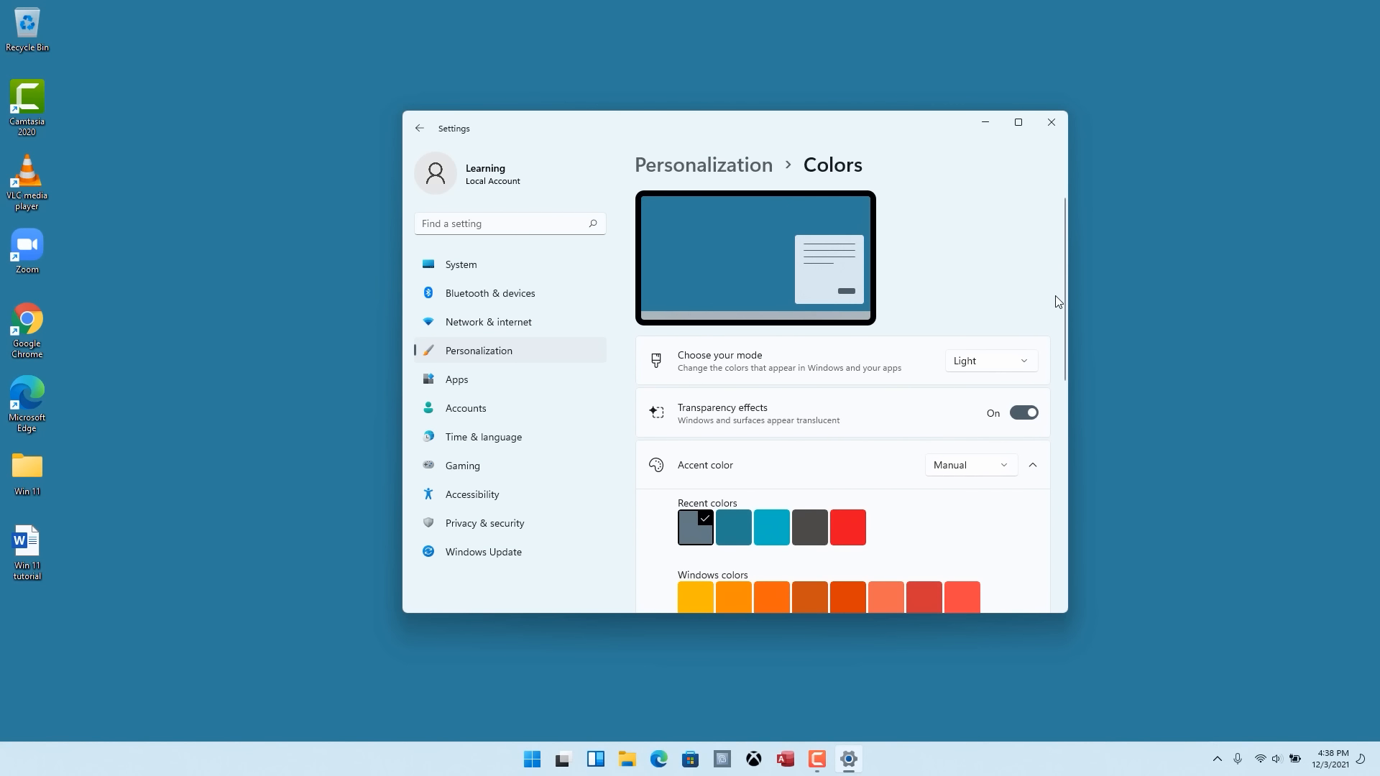
pyautogui.scroll(-2, 1055, 302)
pyautogui.click(1024, 306)
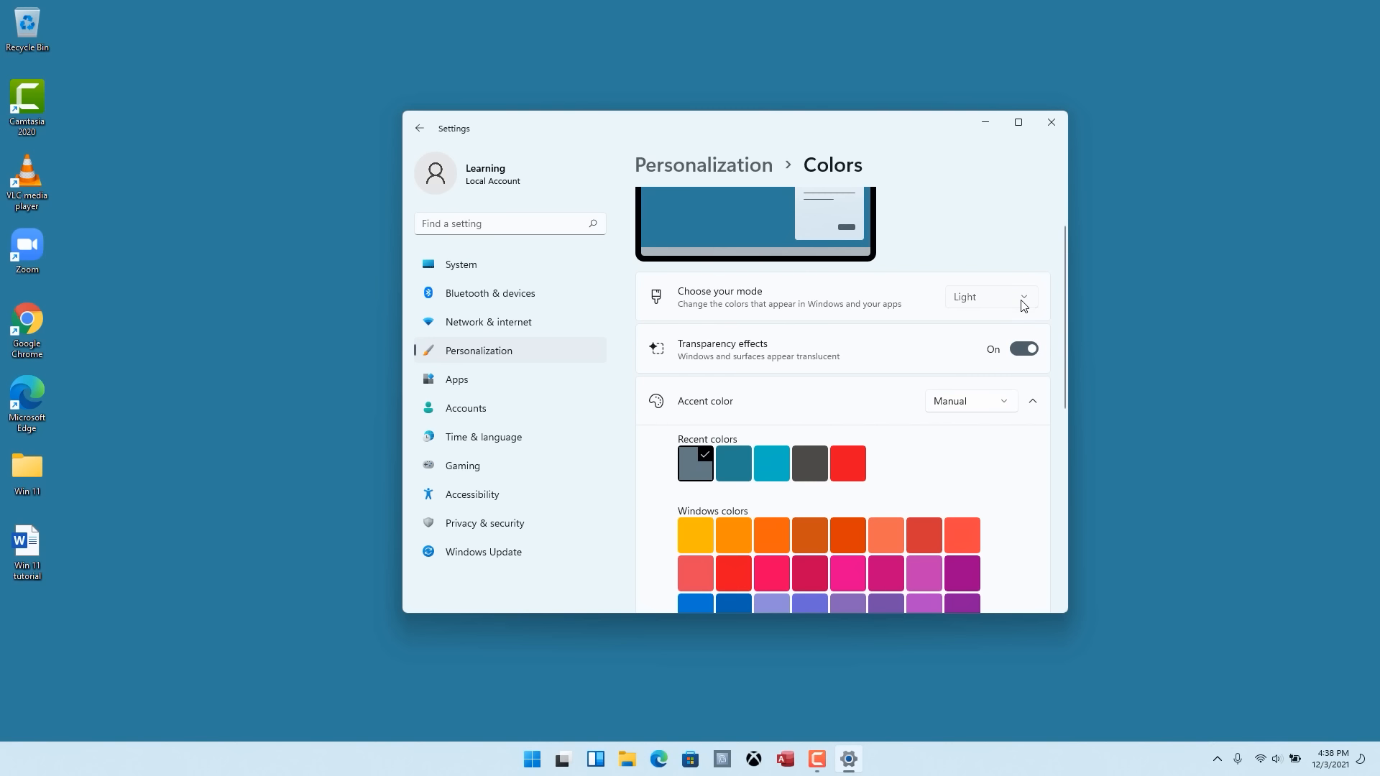
pyautogui.click(981, 333)
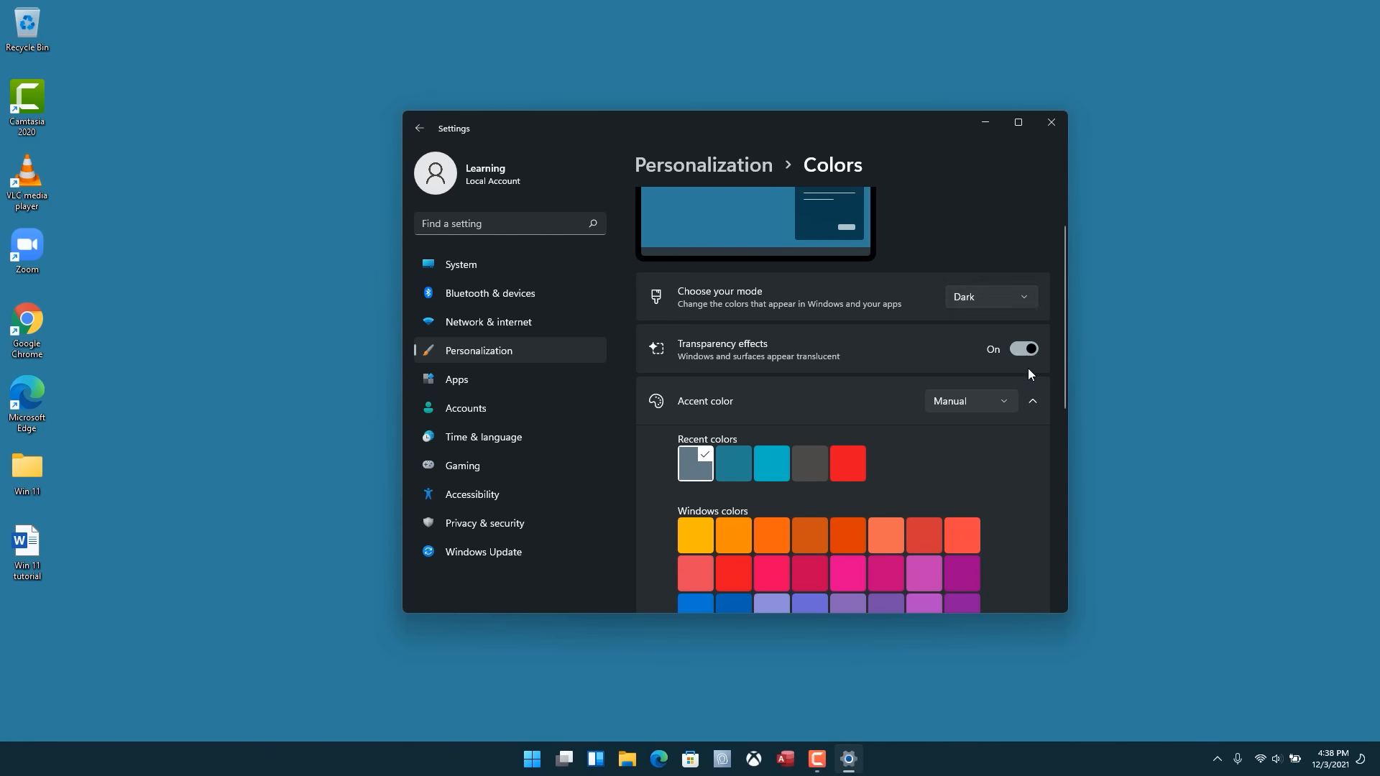
# Set the accent color to Automatic and look through the Windows colors down to the accent color display options
pyautogui.click(999, 403)
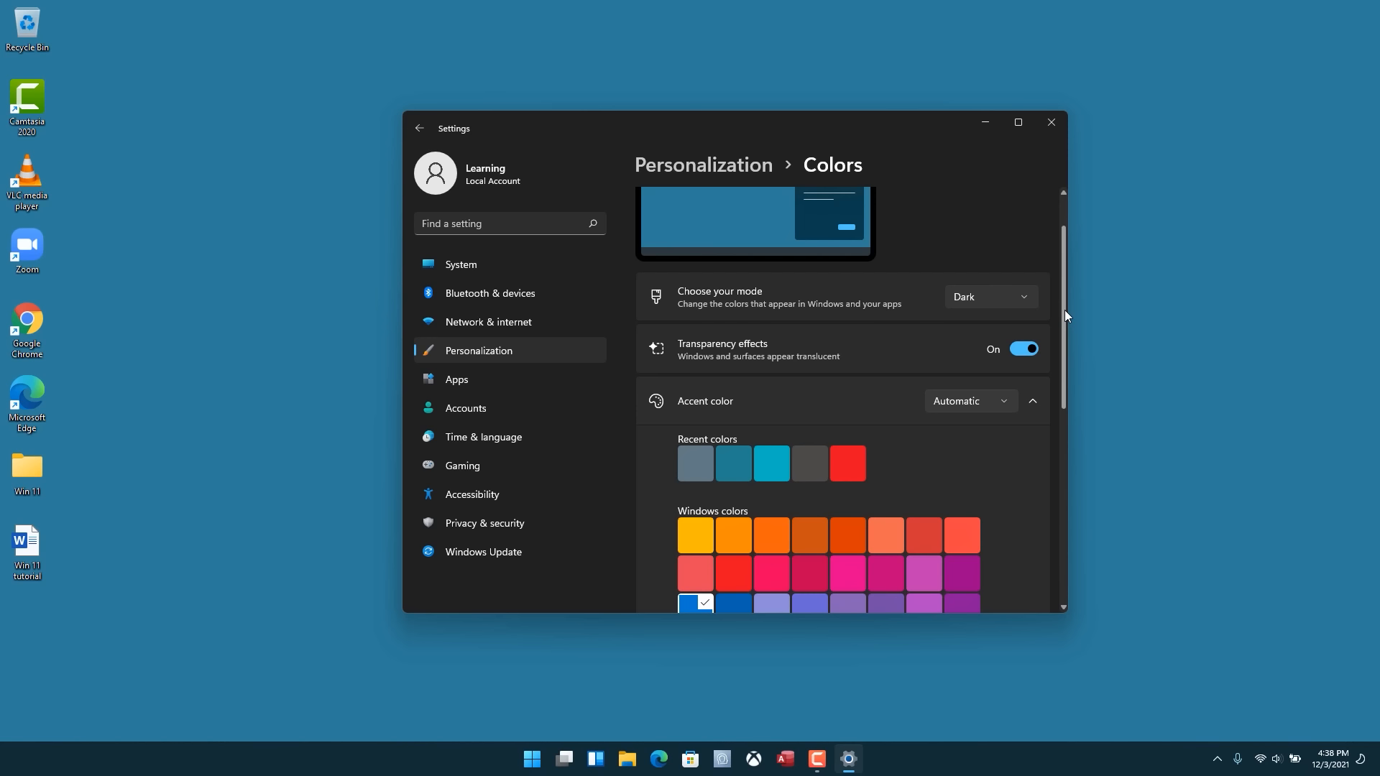
pyautogui.scroll(-1, 1065, 316)
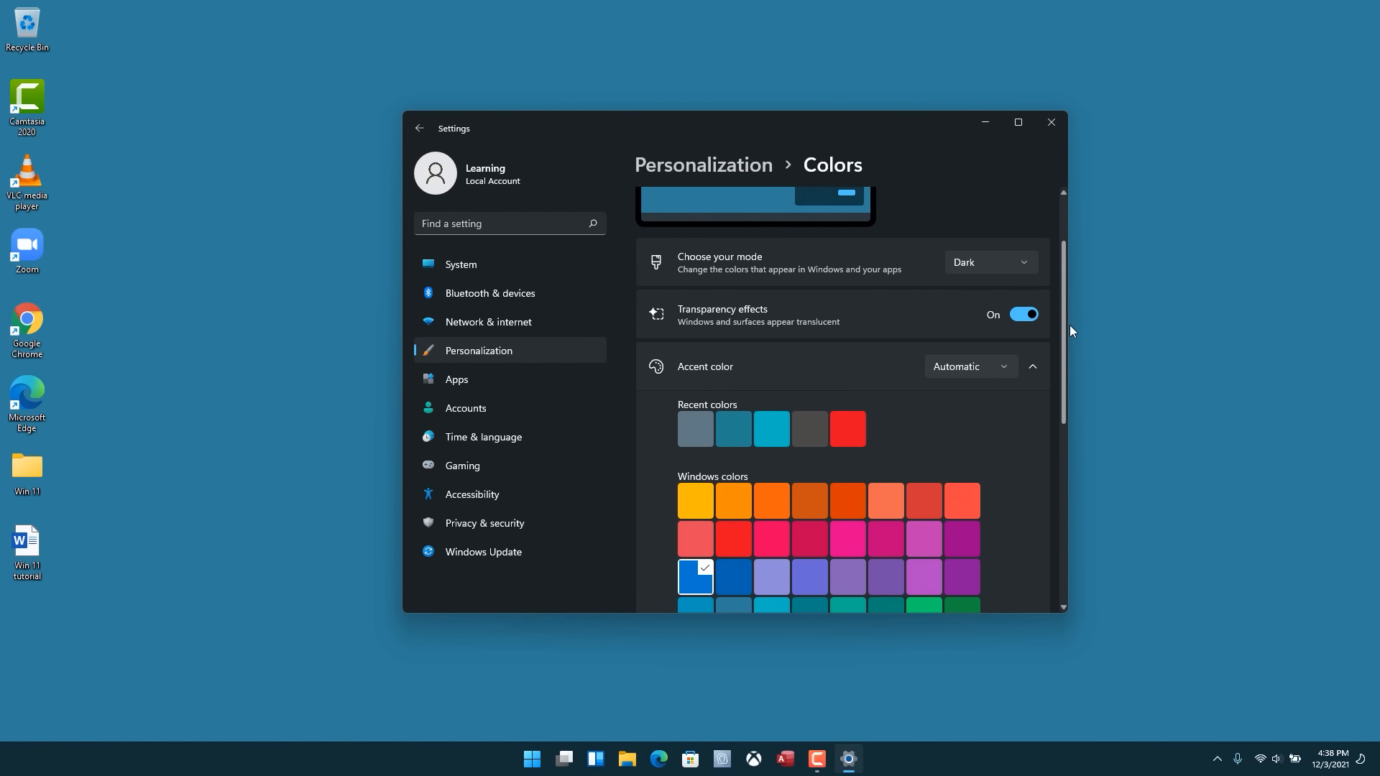
pyautogui.scroll(-4, 1069, 330)
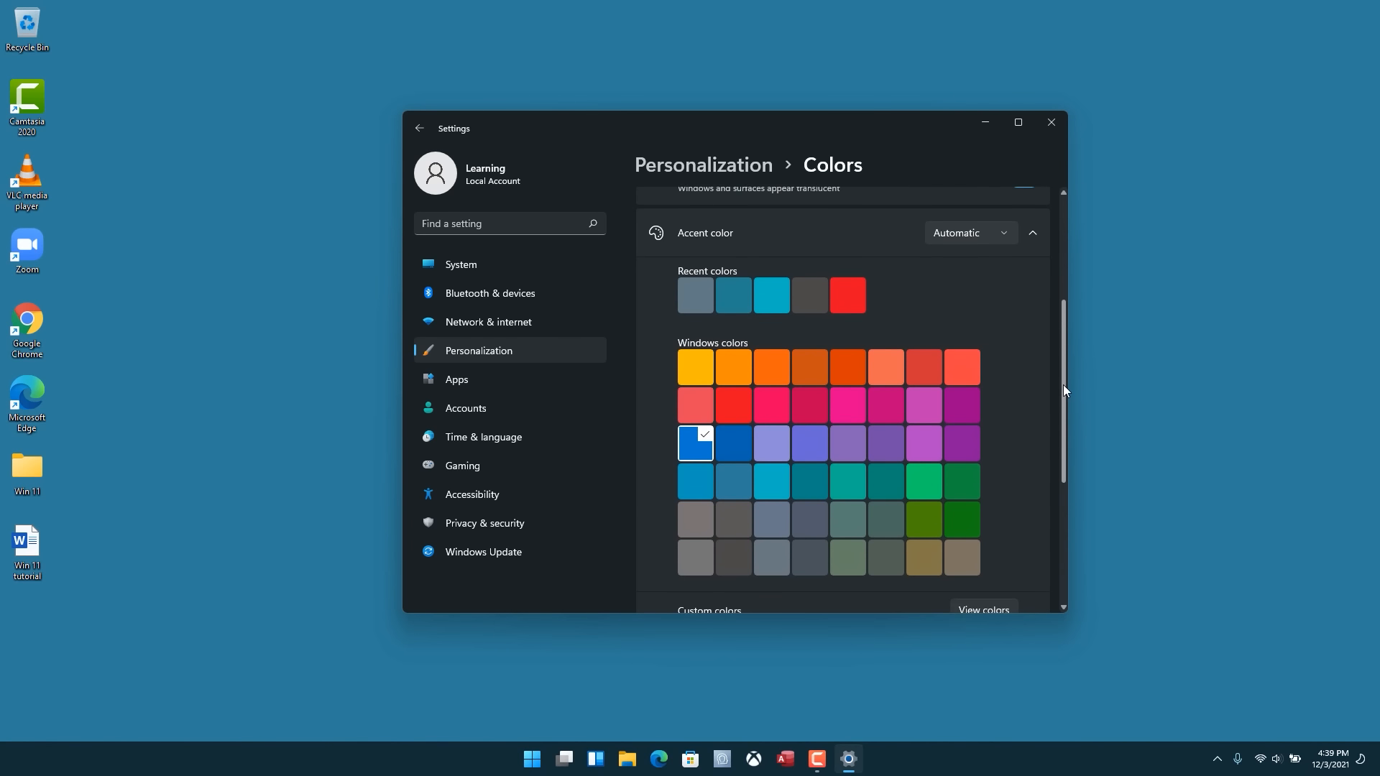
pyautogui.scroll(1, 1066, 369)
pyautogui.scroll(-4, 1065, 379)
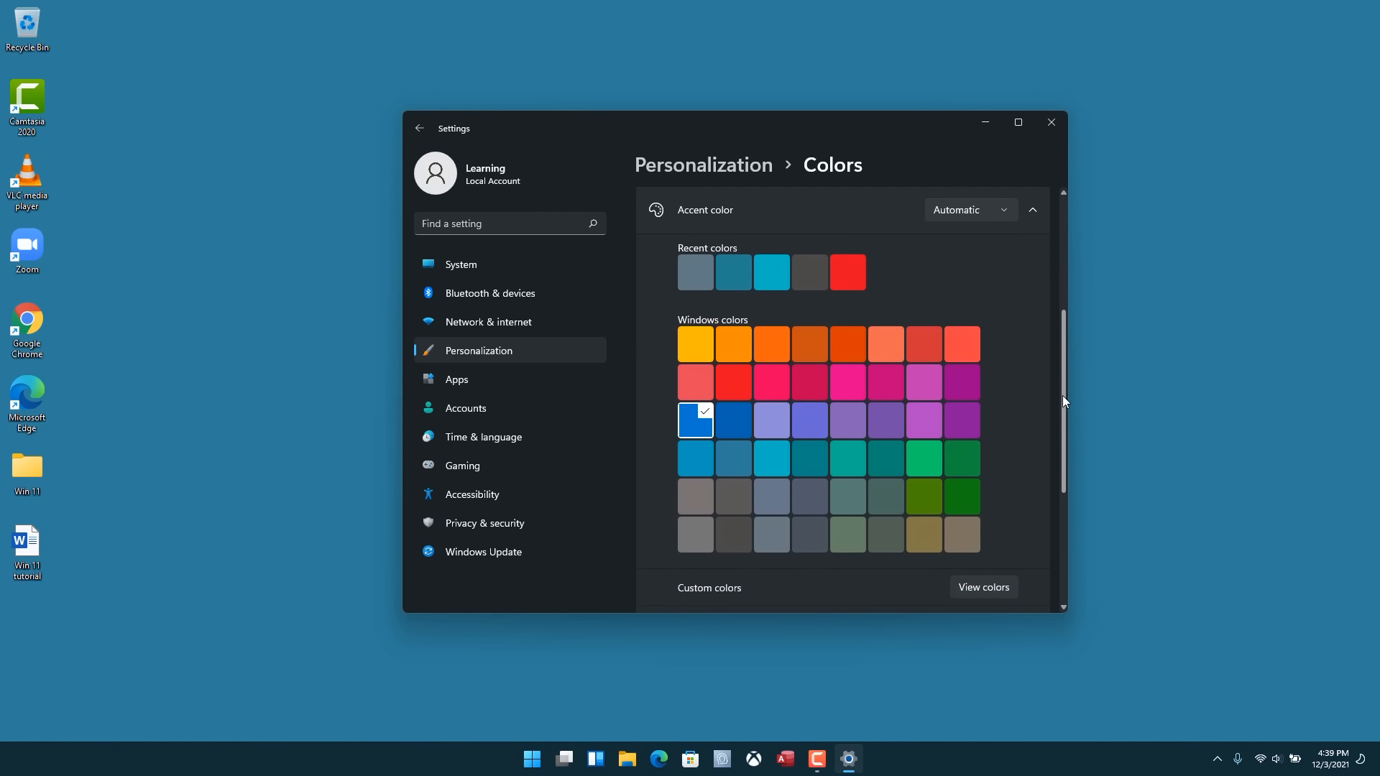
pyautogui.scroll(-4, 1054, 438)
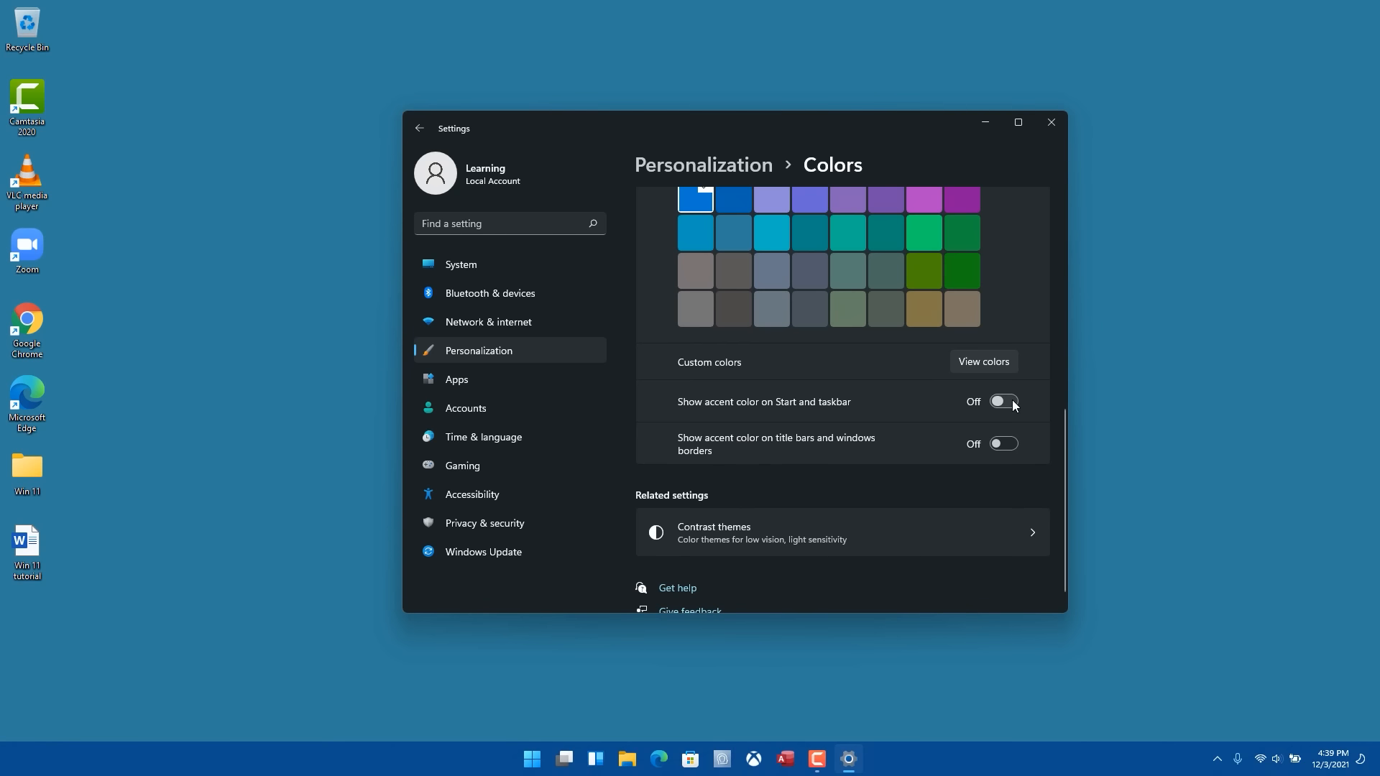
# Turn on the accent color for Start and taskbar and for title bars and windows borders, and turn both off again
pyautogui.click(1011, 400)
pyautogui.click(1010, 445)
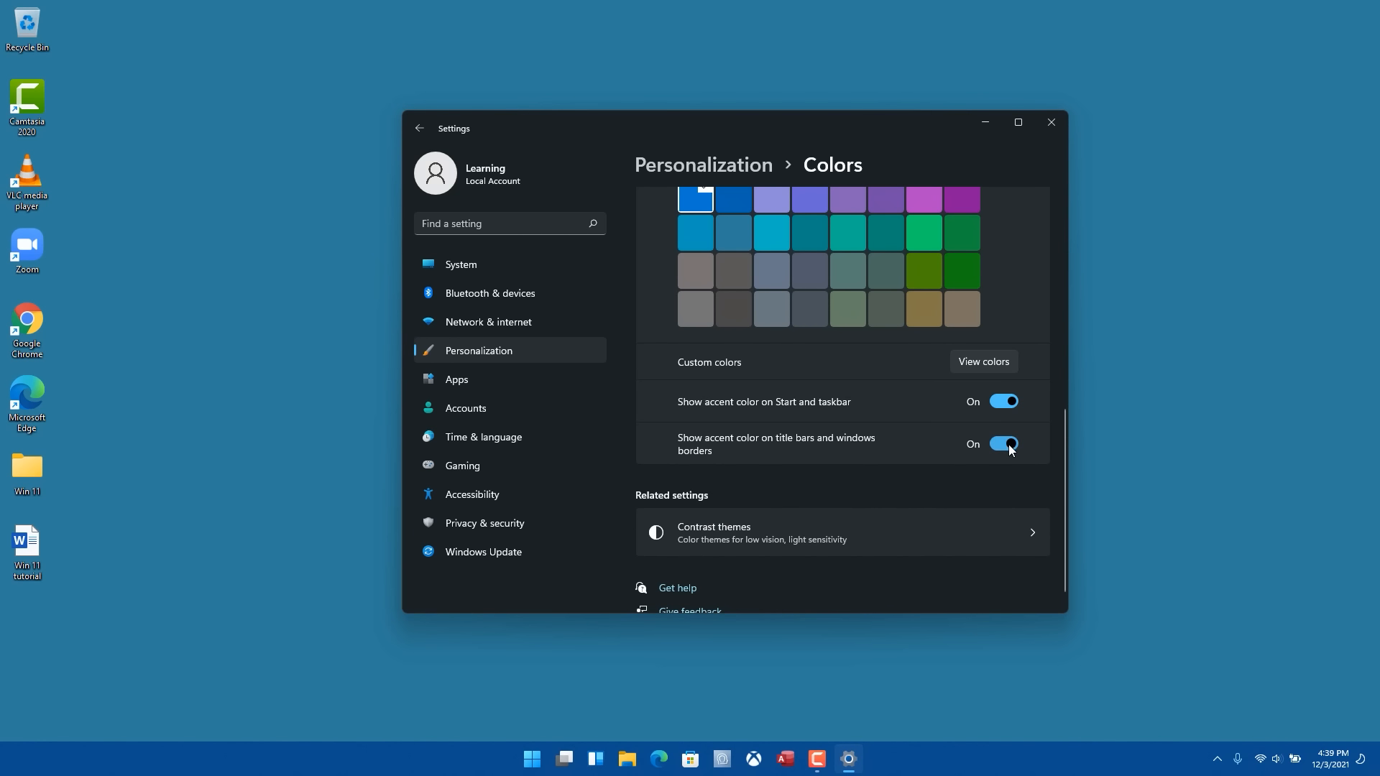
pyautogui.scroll(-1, 1029, 435)
pyautogui.scroll(3, 1029, 435)
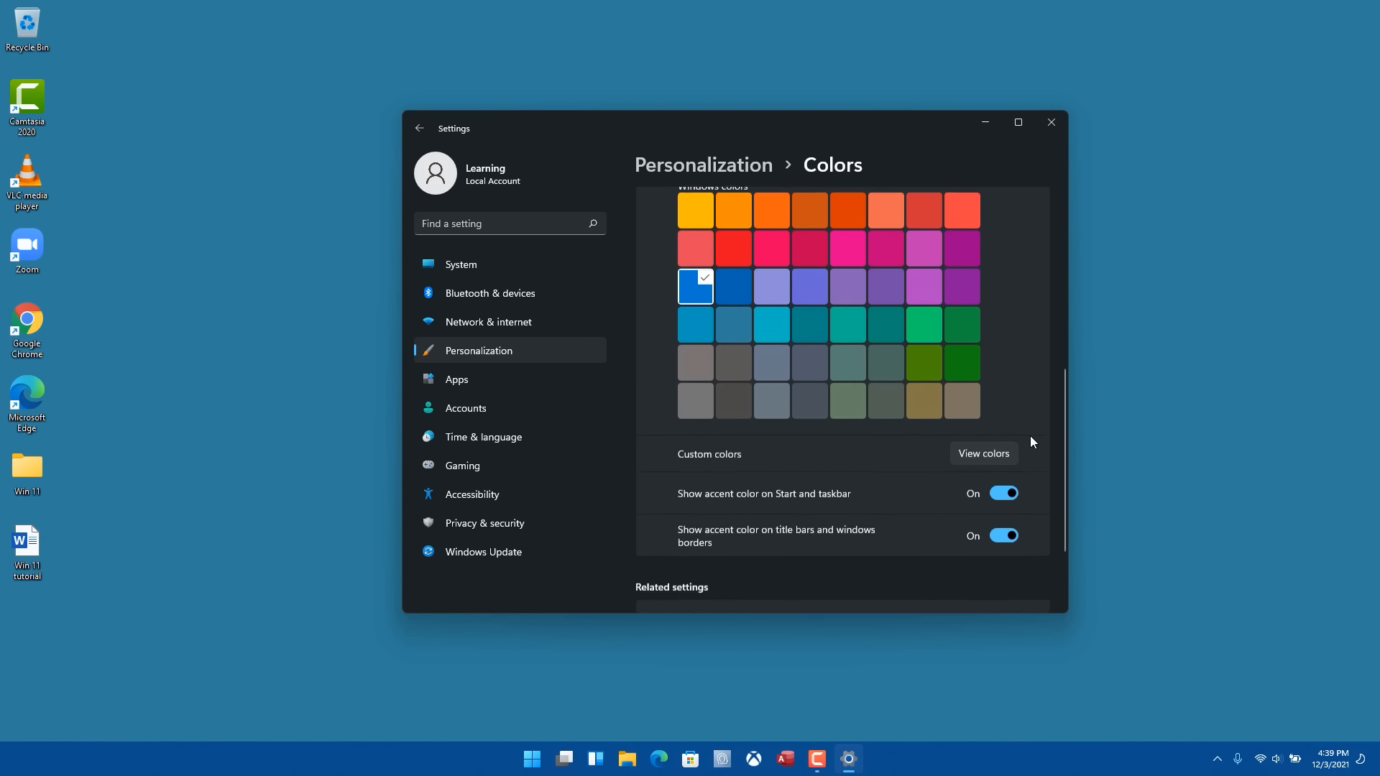
pyautogui.scroll(-1, 1029, 442)
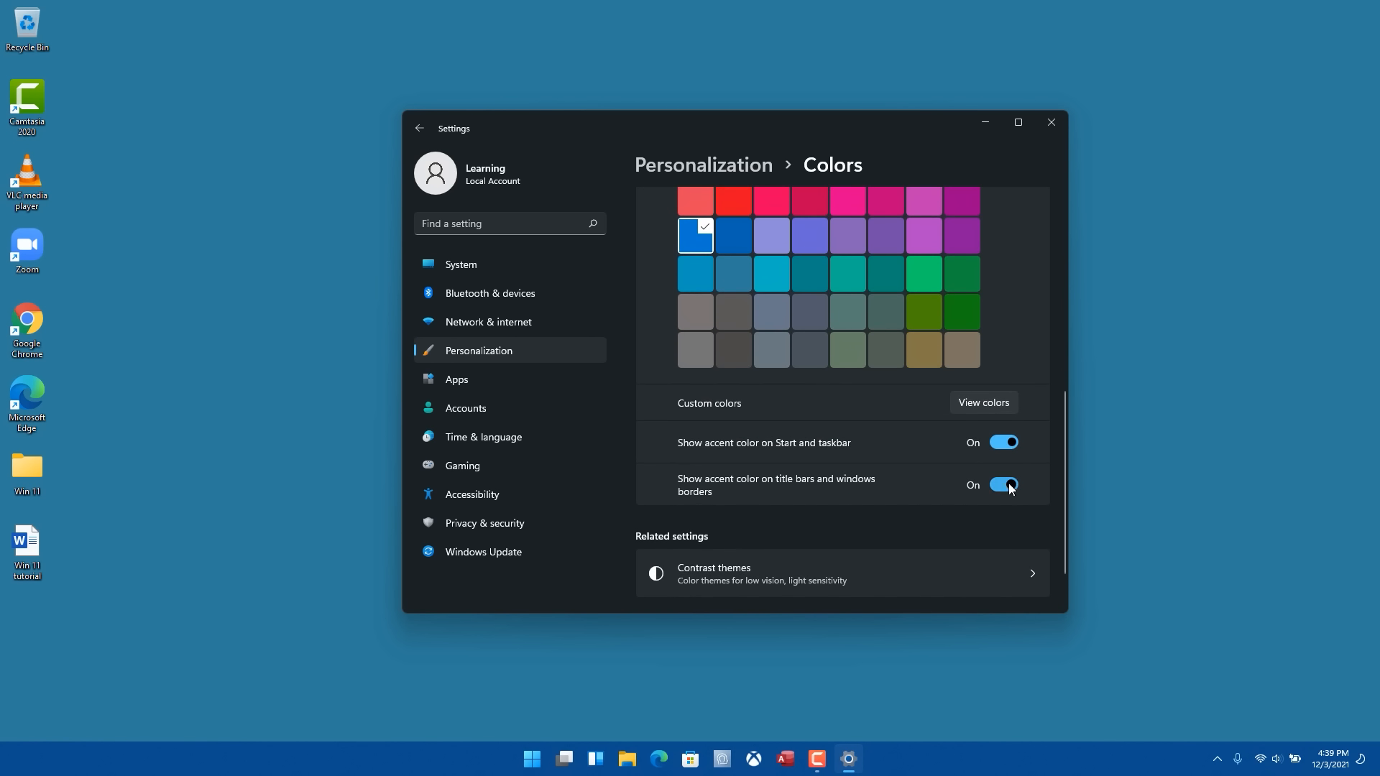
pyautogui.click(997, 441)
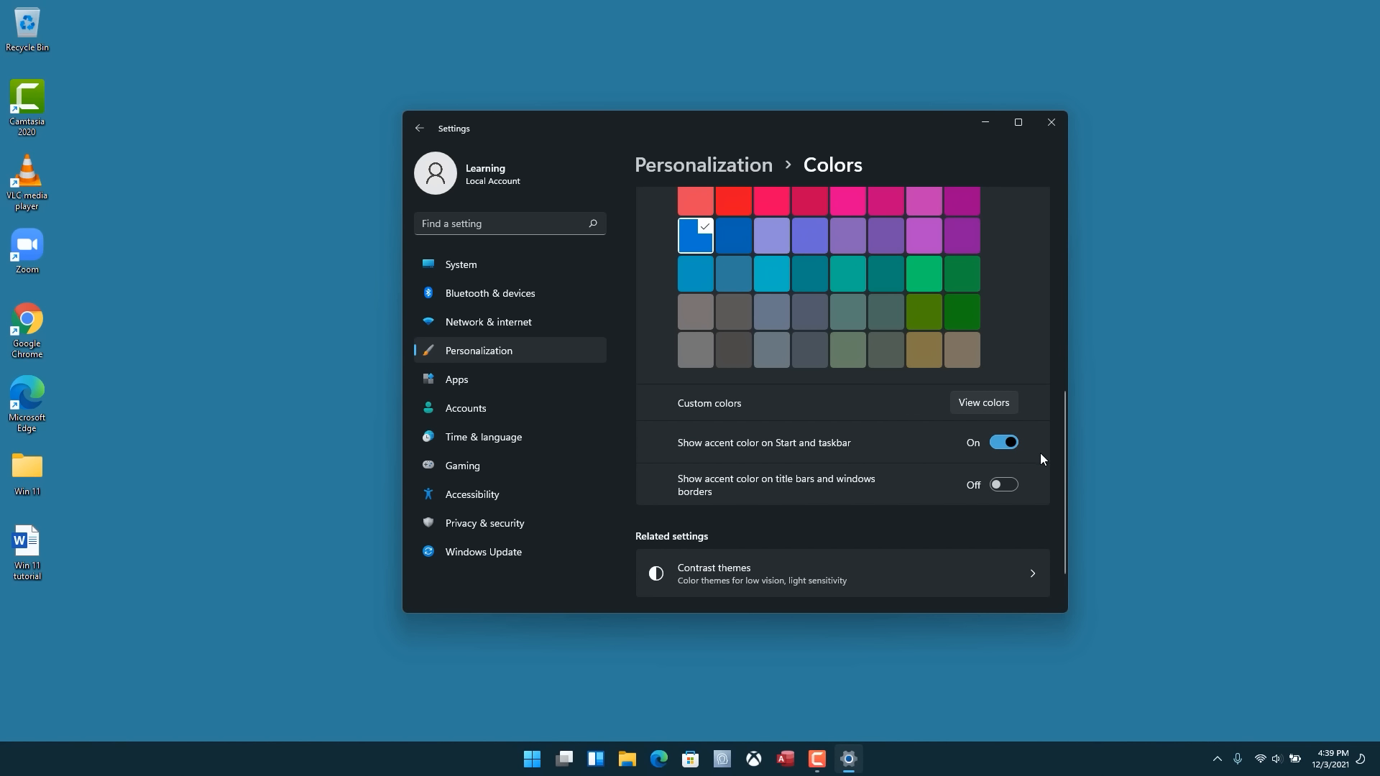
# Switch the color mode to Custom to show the separate Windows and app modes, and set it back to Light
pyautogui.scroll(2, 1039, 453)
pyautogui.scroll(5, 1039, 450)
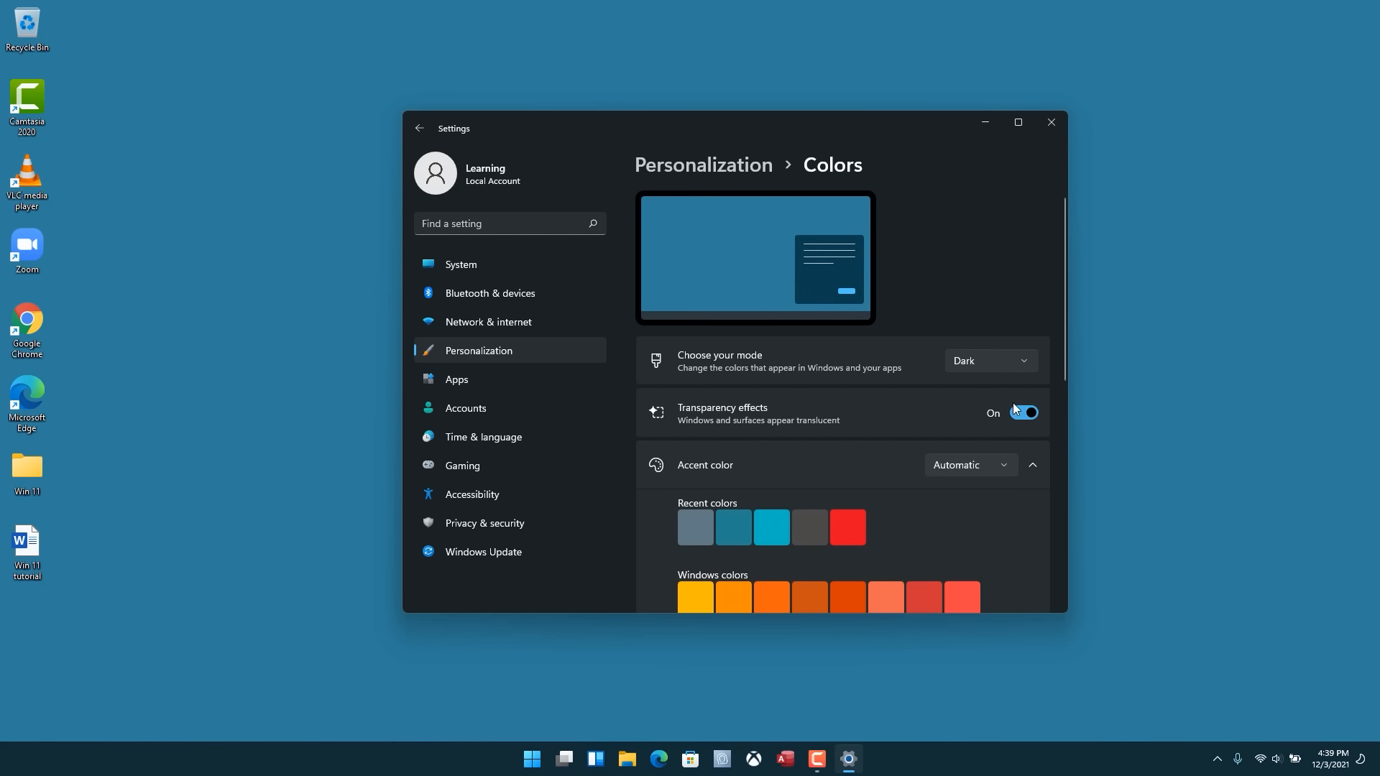
pyautogui.click(1020, 363)
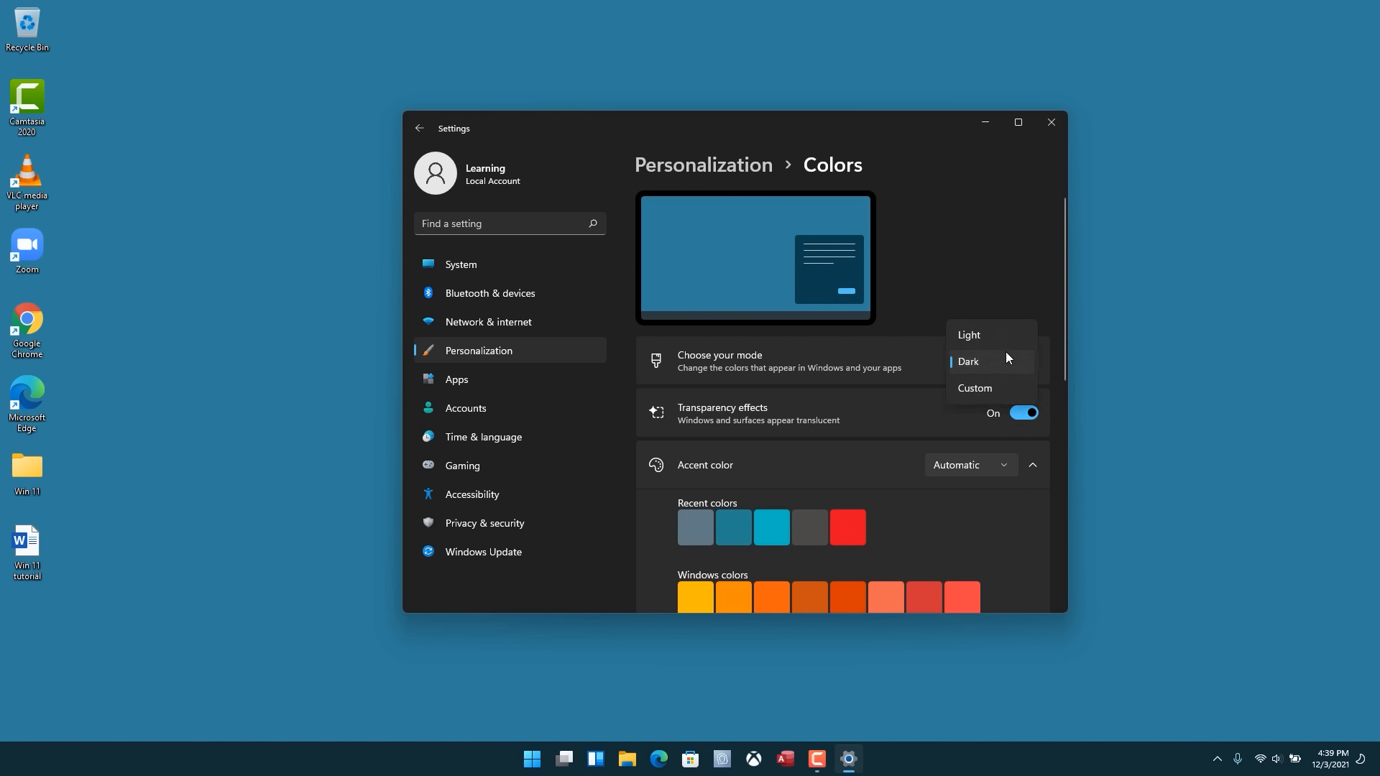
pyautogui.click(981, 387)
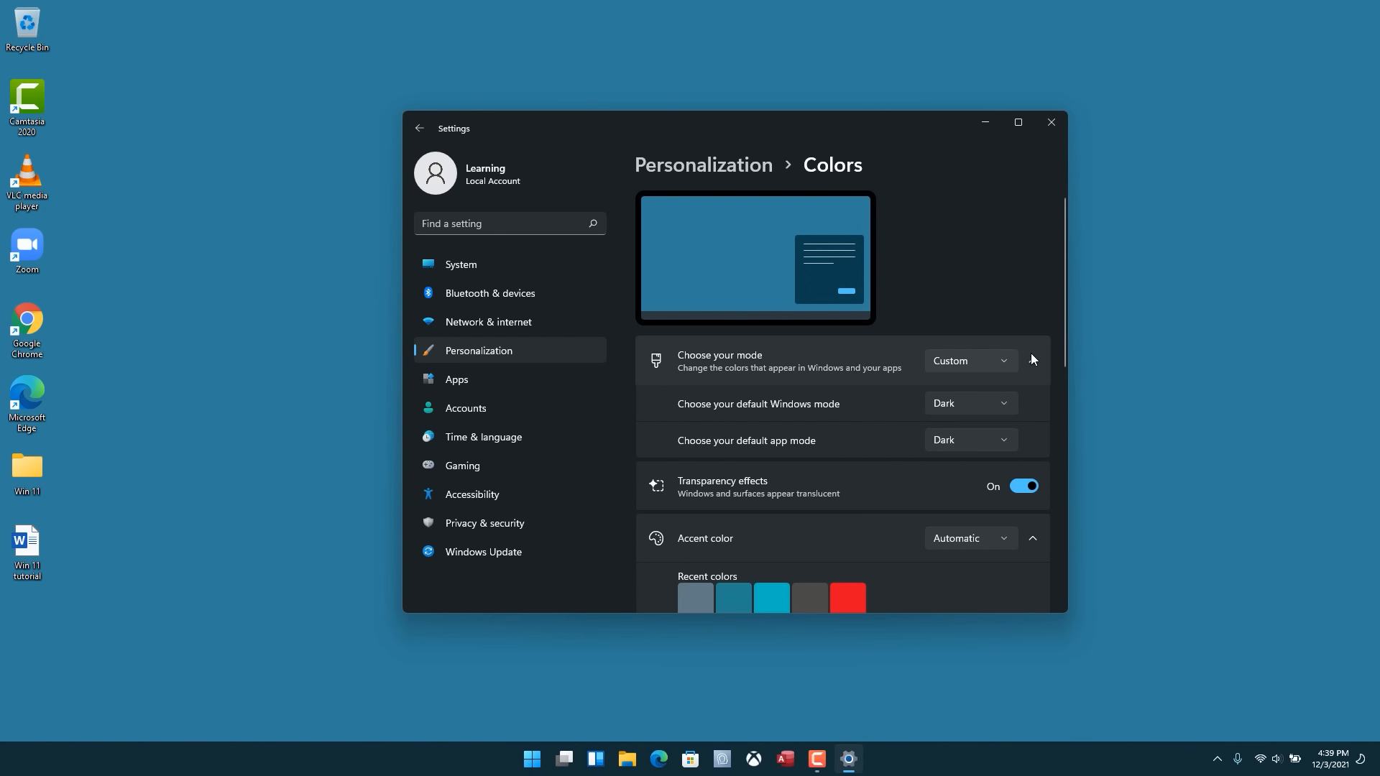
pyautogui.click(1005, 363)
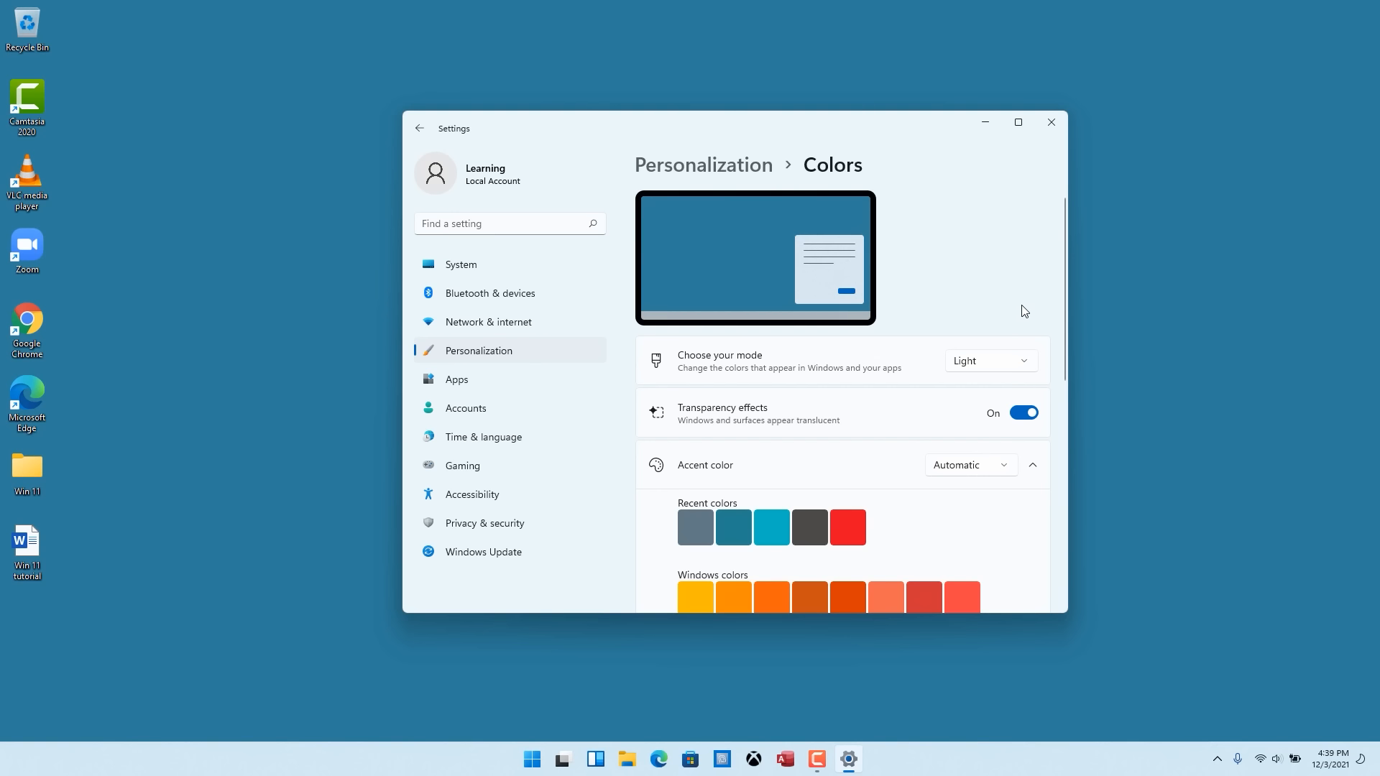
# Open the Lock screen settings under Personalization and change the lock screen background type to Picture
pyautogui.click(474, 354)
pyautogui.scroll(-1, 1018, 362)
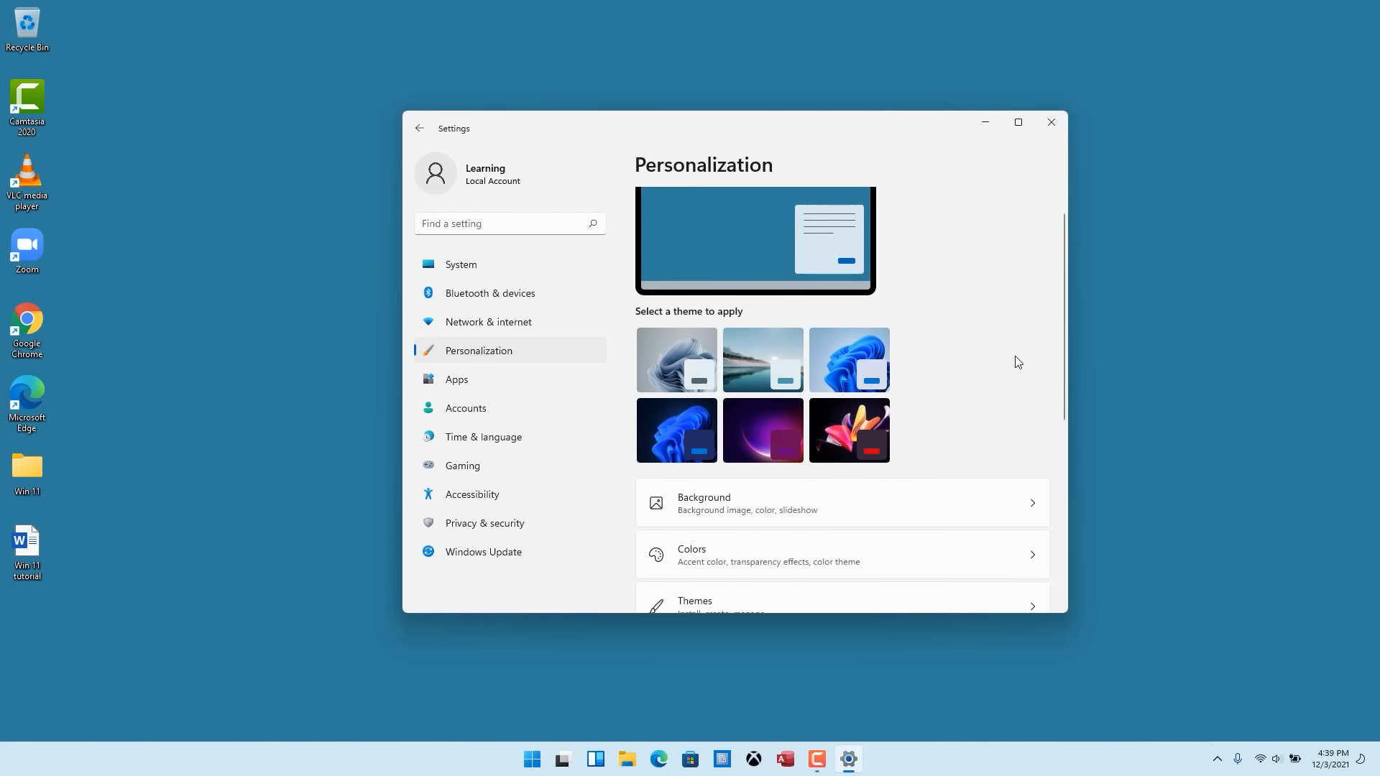
pyautogui.scroll(-3, 1018, 362)
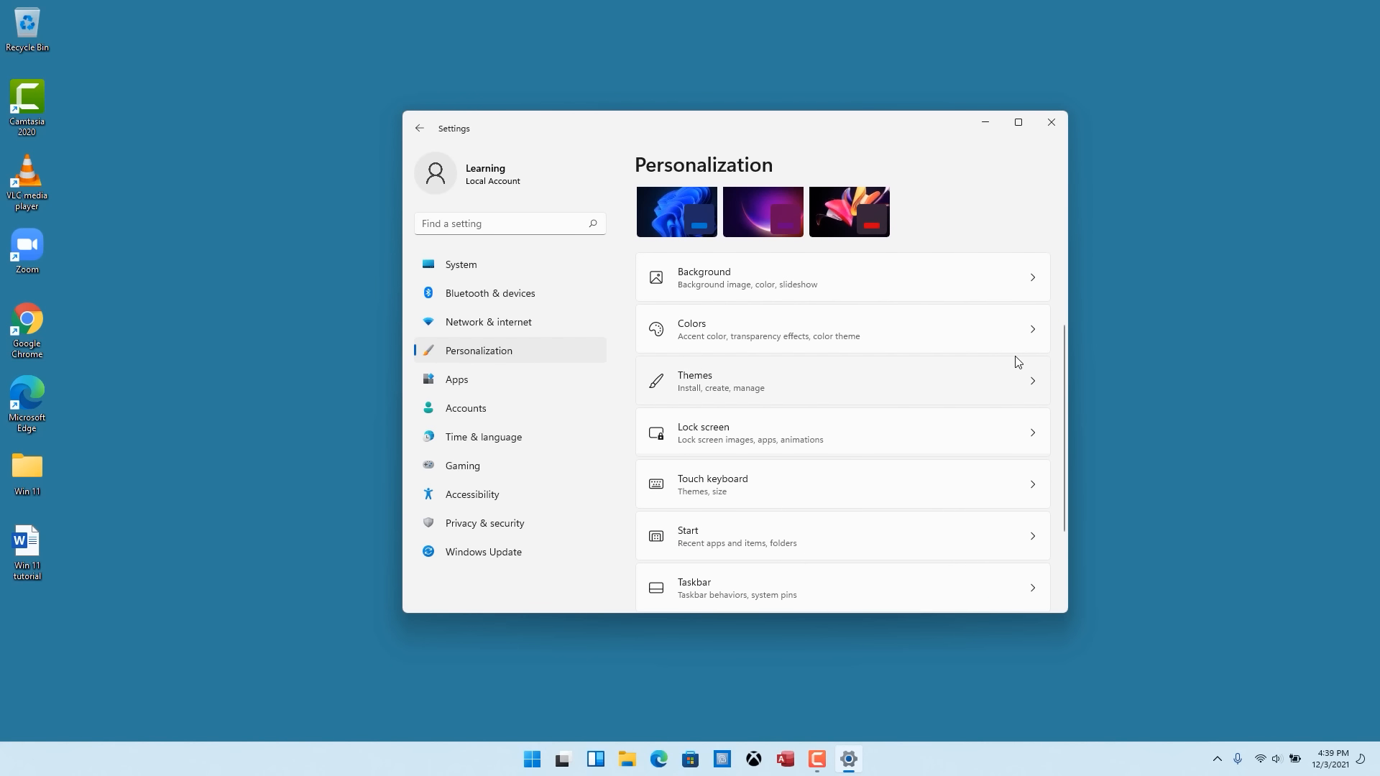
pyautogui.scroll(-1, 1018, 362)
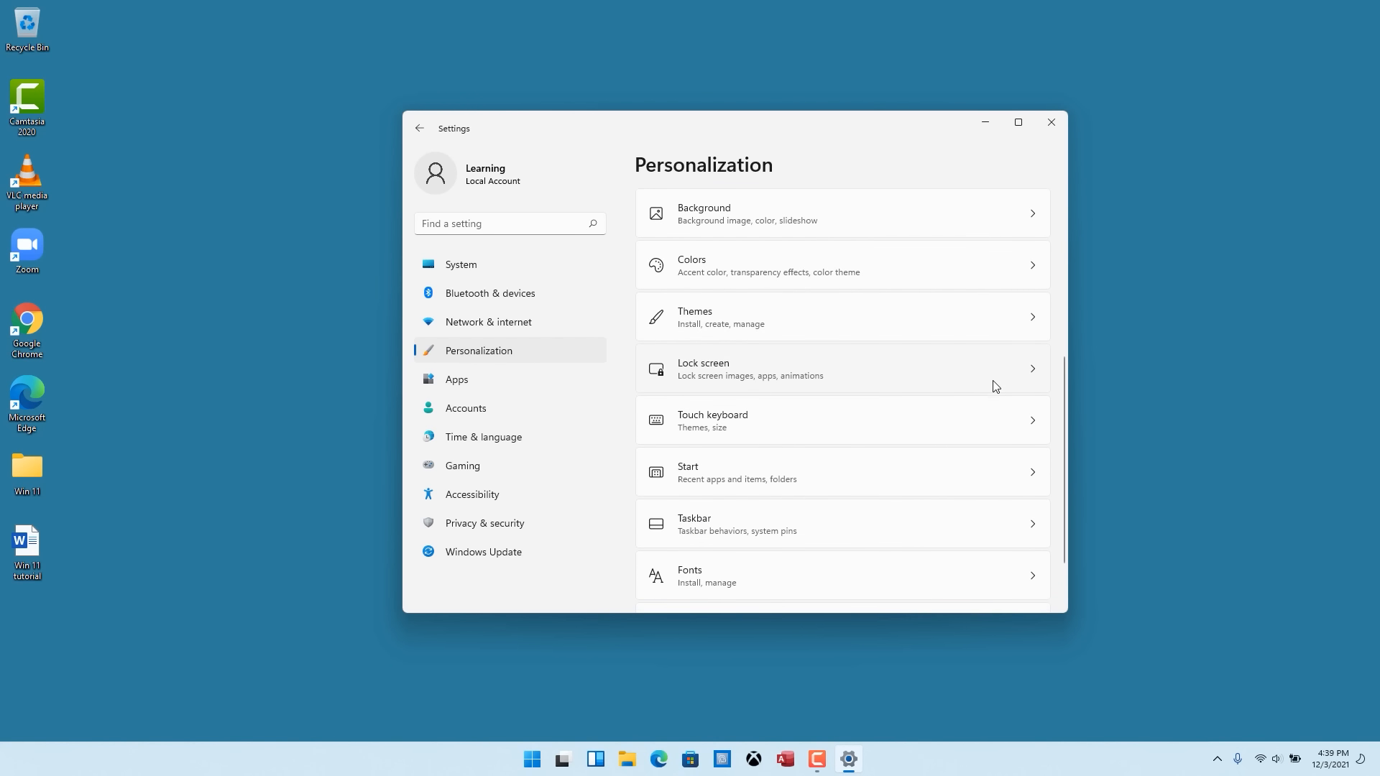
pyautogui.click(1034, 375)
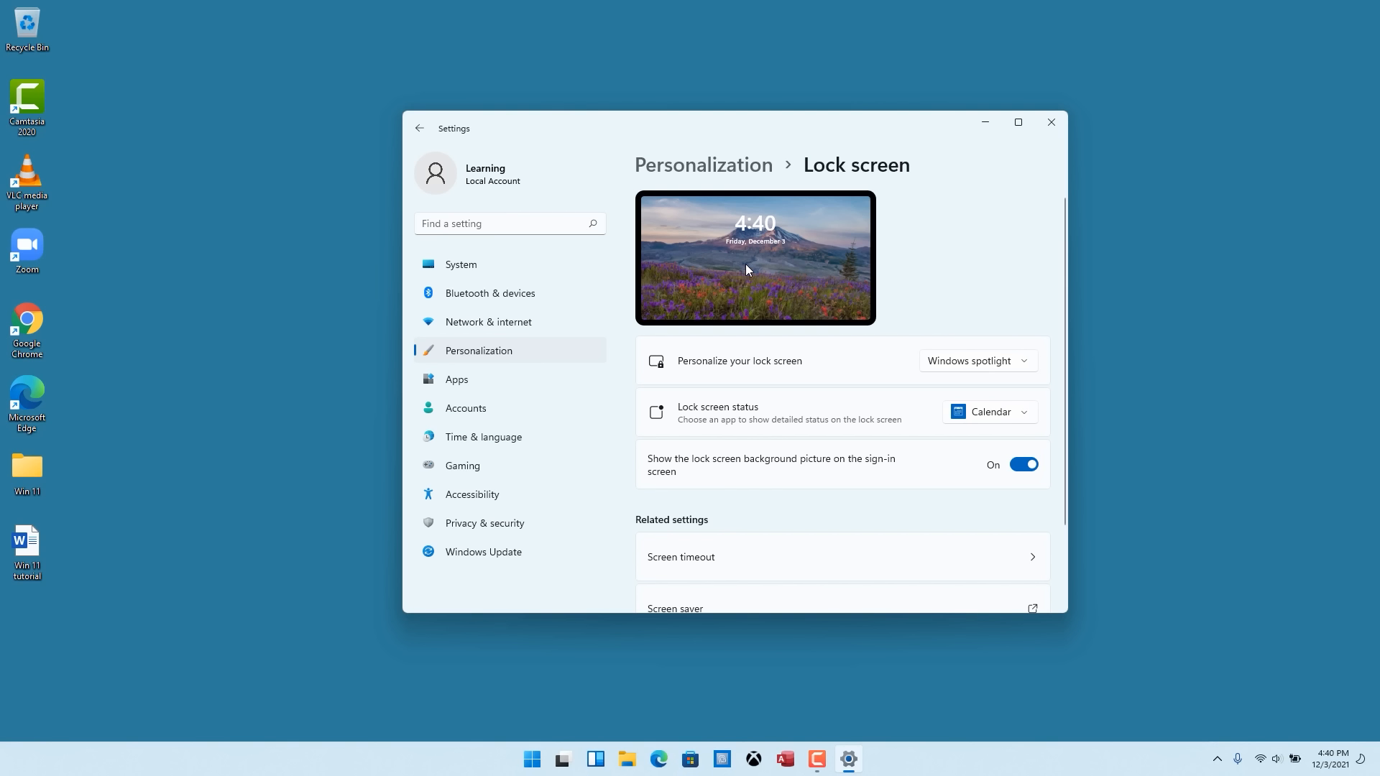
pyautogui.click(1023, 365)
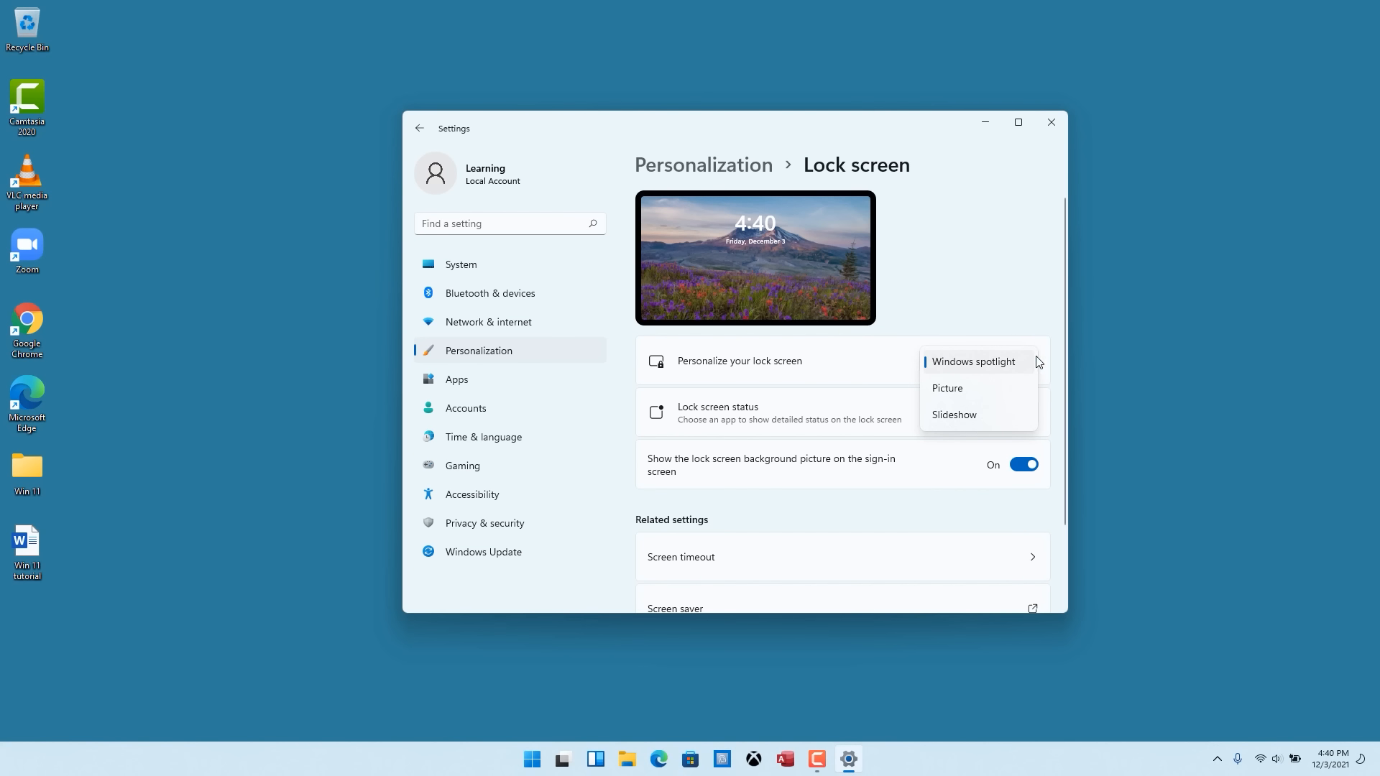
pyautogui.click(967, 390)
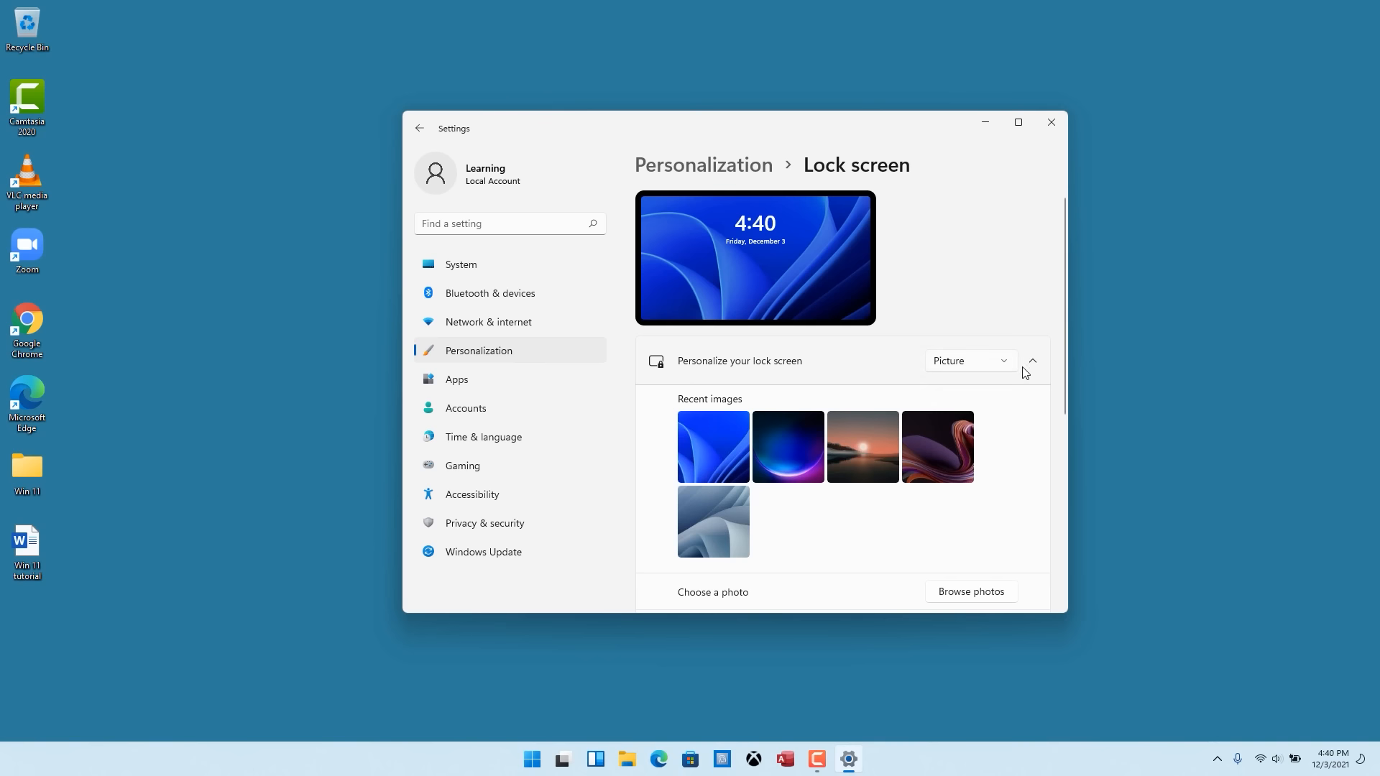
# Set the lock screen background to Windows spotlight and check which apps can show detailed status on the lock screen
pyautogui.scroll(-2, 1025, 383)
pyautogui.scroll(-2, 1025, 383)
pyautogui.click(1006, 298)
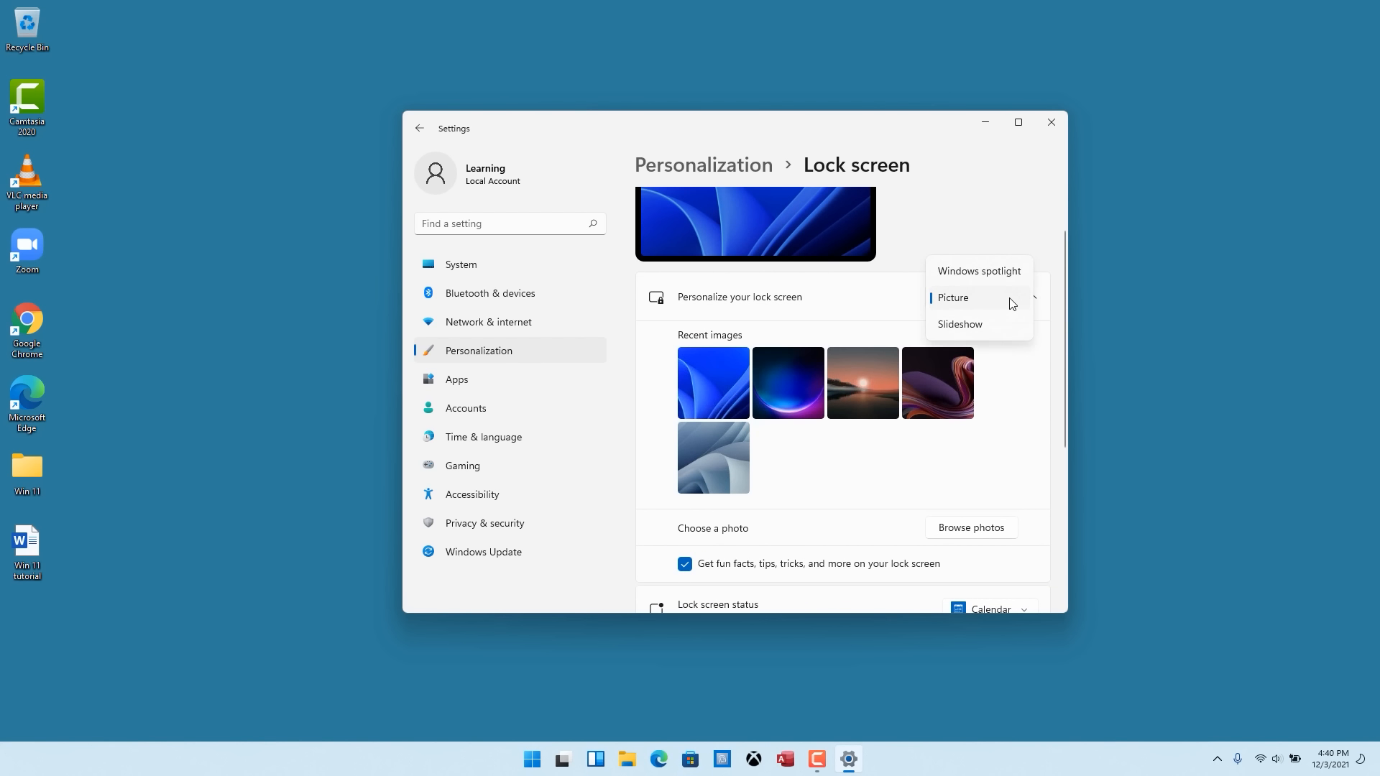
pyautogui.click(992, 272)
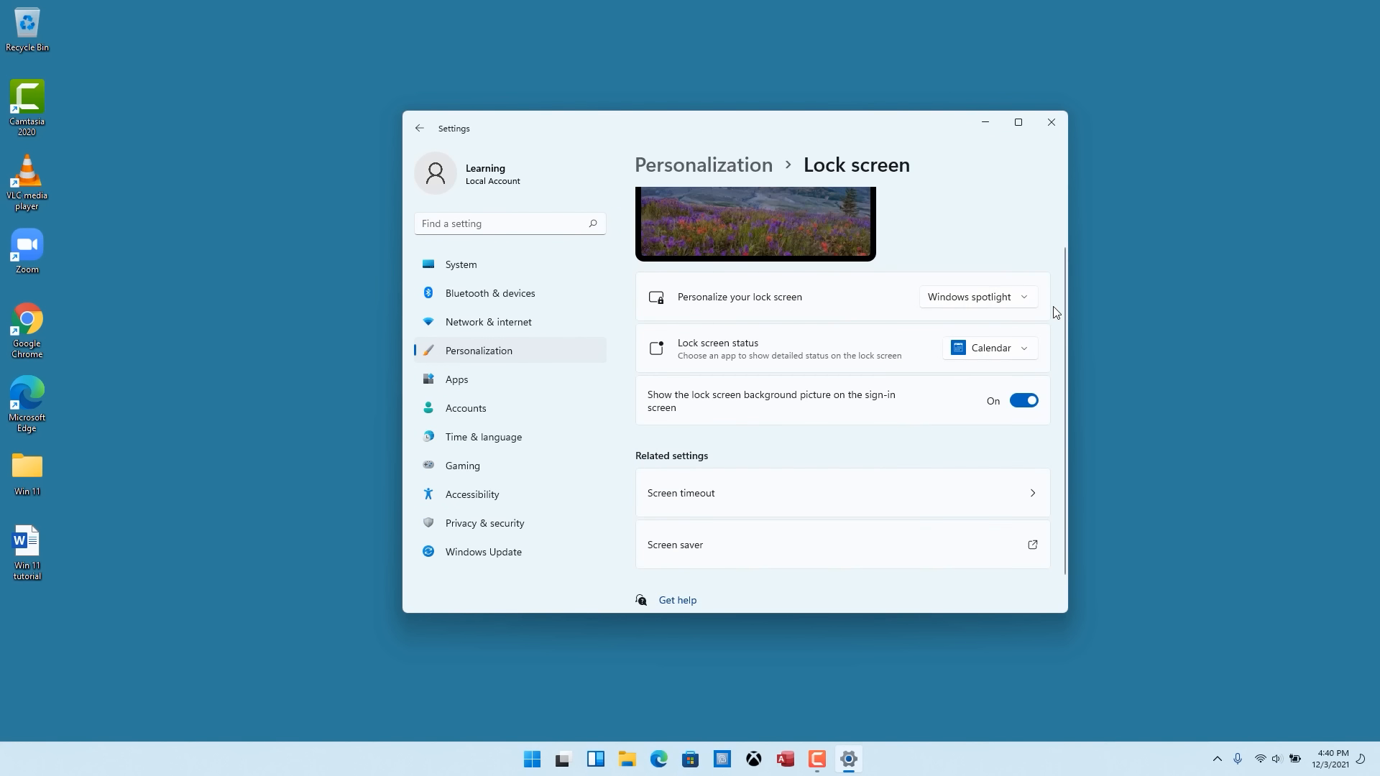
pyautogui.scroll(-1, 1058, 309)
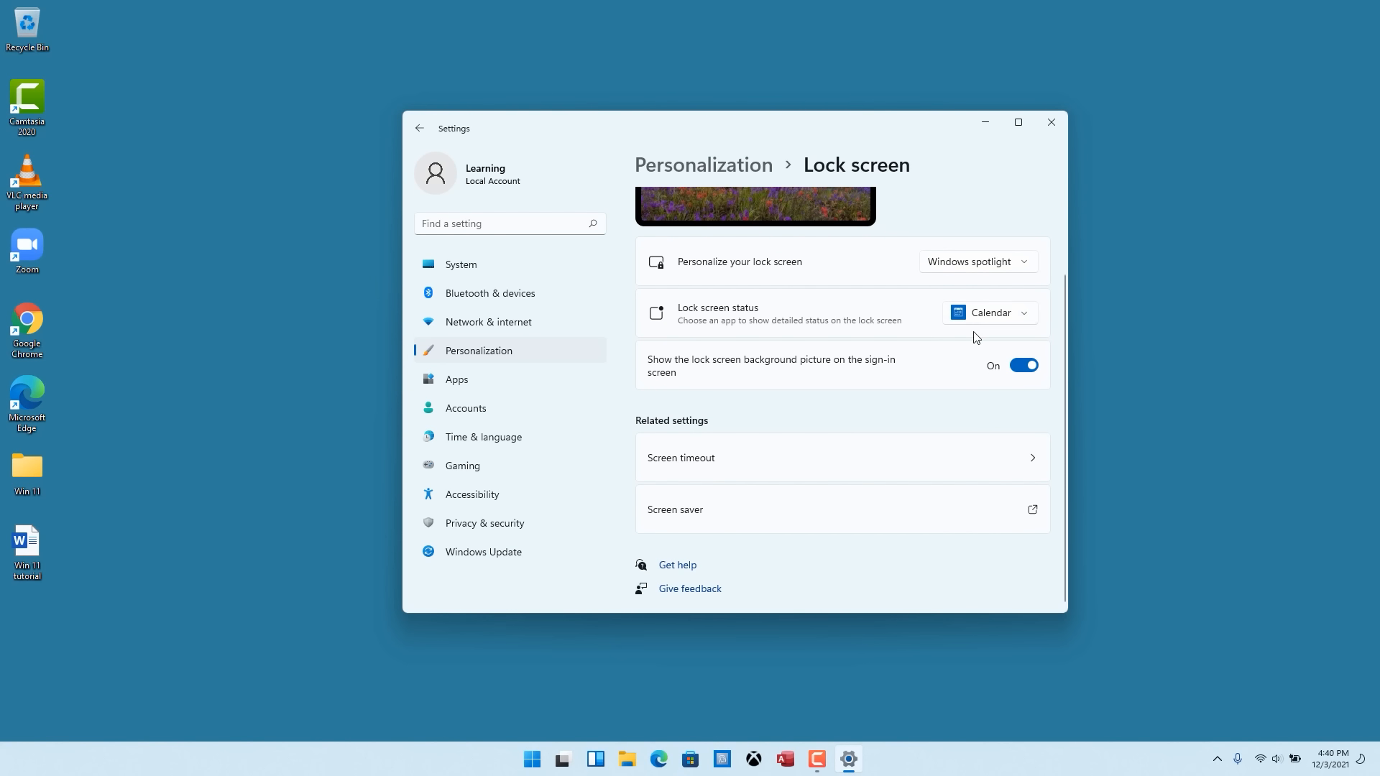
pyautogui.click(1030, 318)
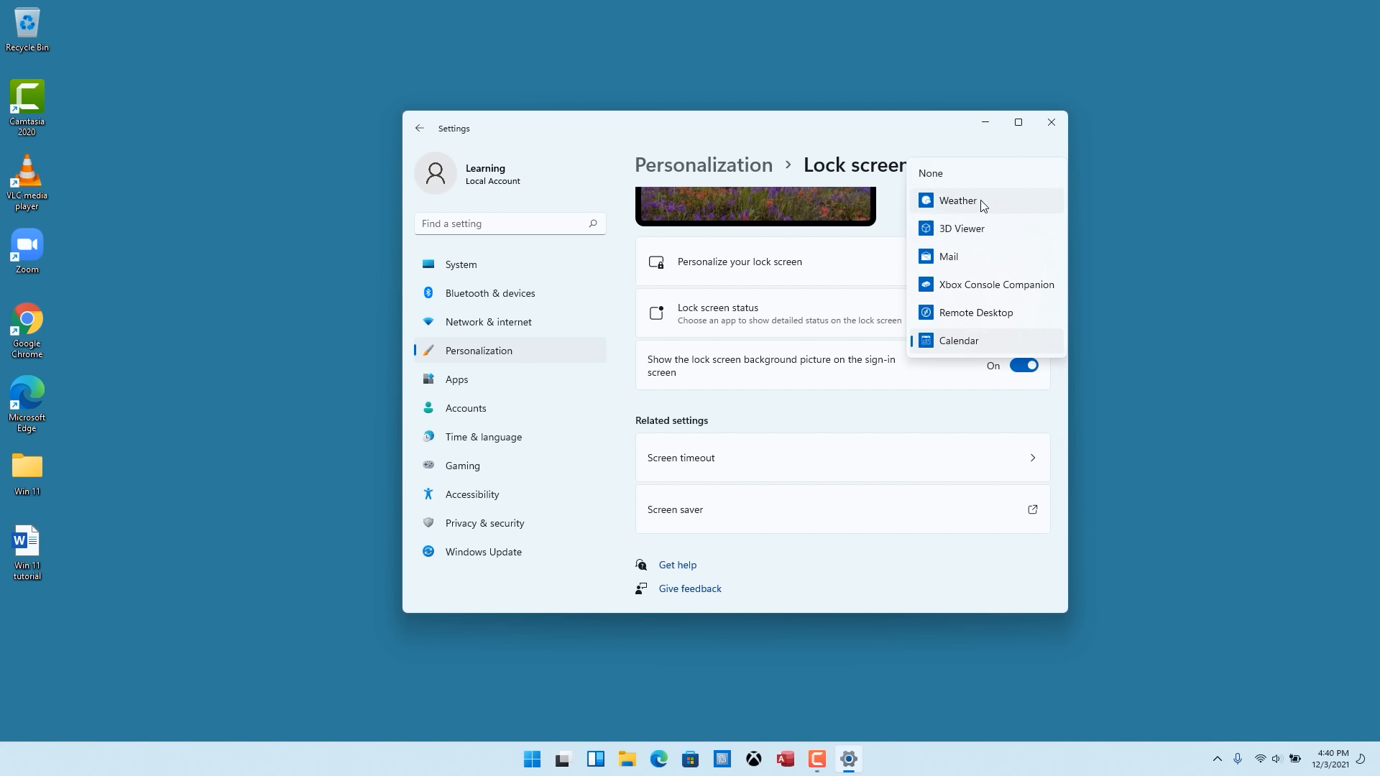
pyautogui.click(1049, 411)
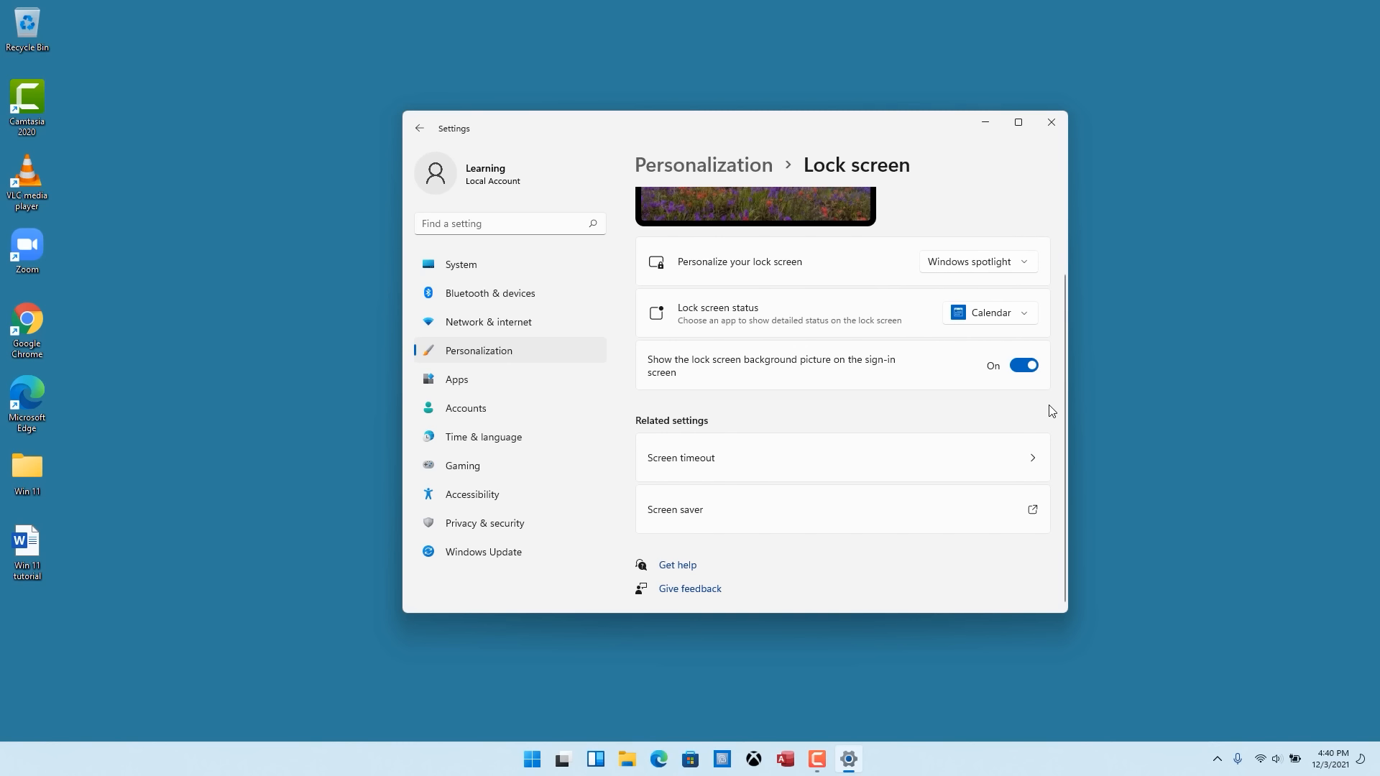
# Open the screen timeout settings from the lock screen page and examine the power mode choices and other Power & battery options
pyautogui.click(1035, 458)
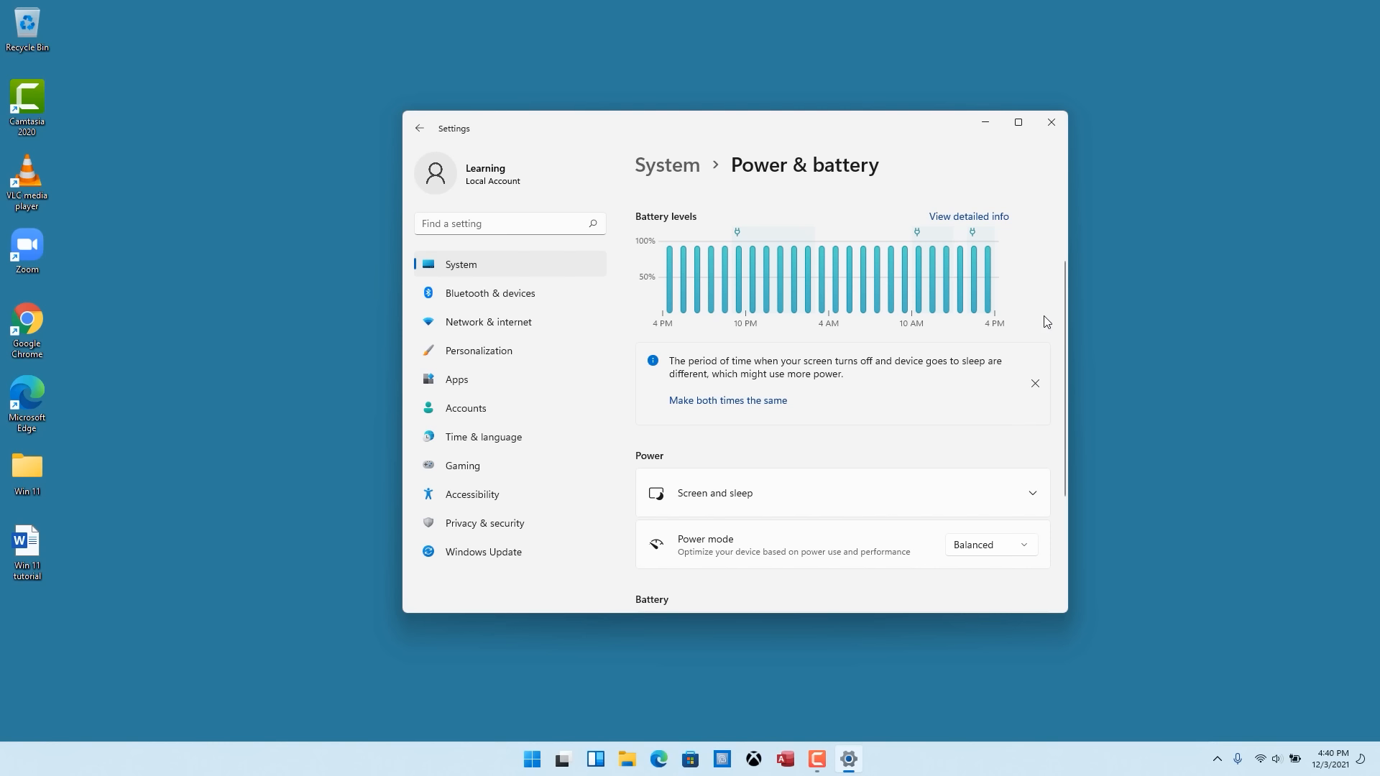
pyautogui.scroll(-3, 1047, 309)
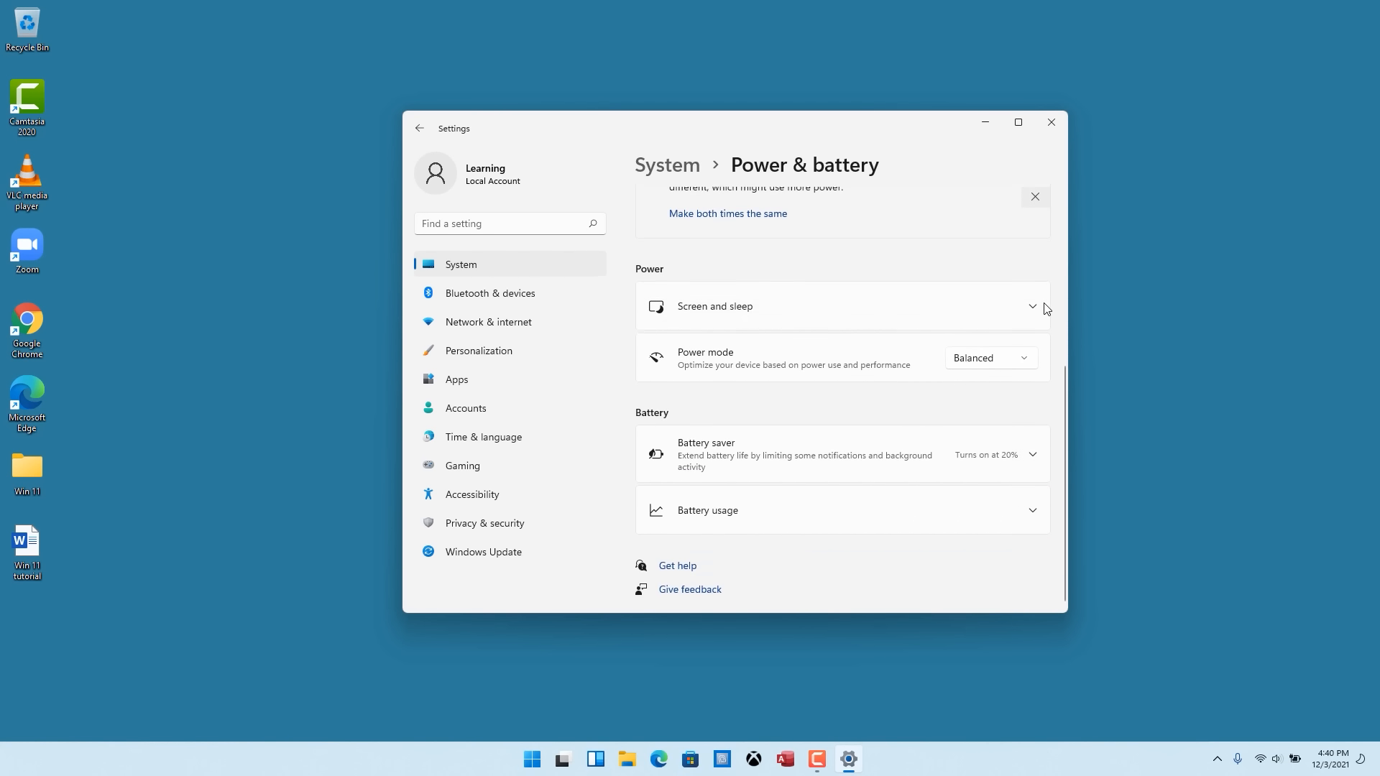
pyautogui.click(1026, 360)
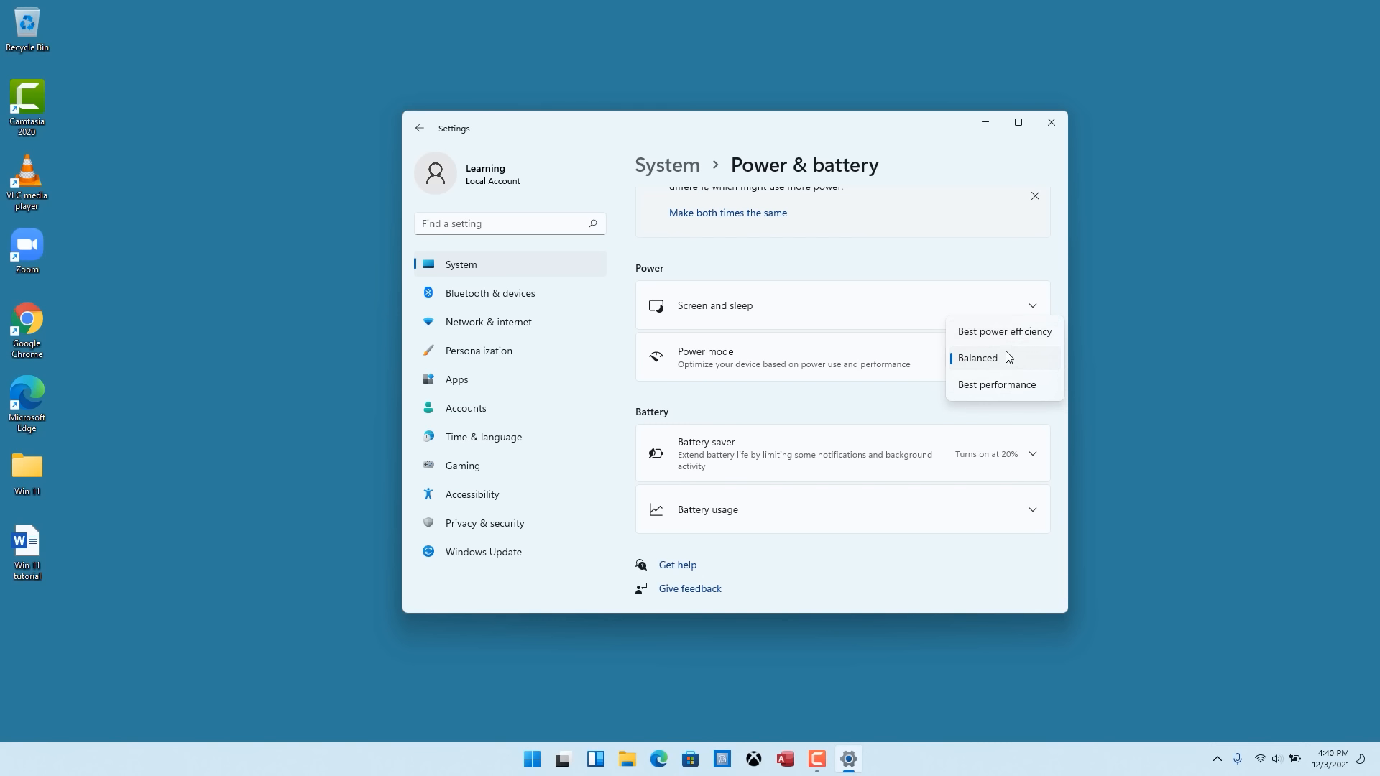
pyautogui.click(923, 405)
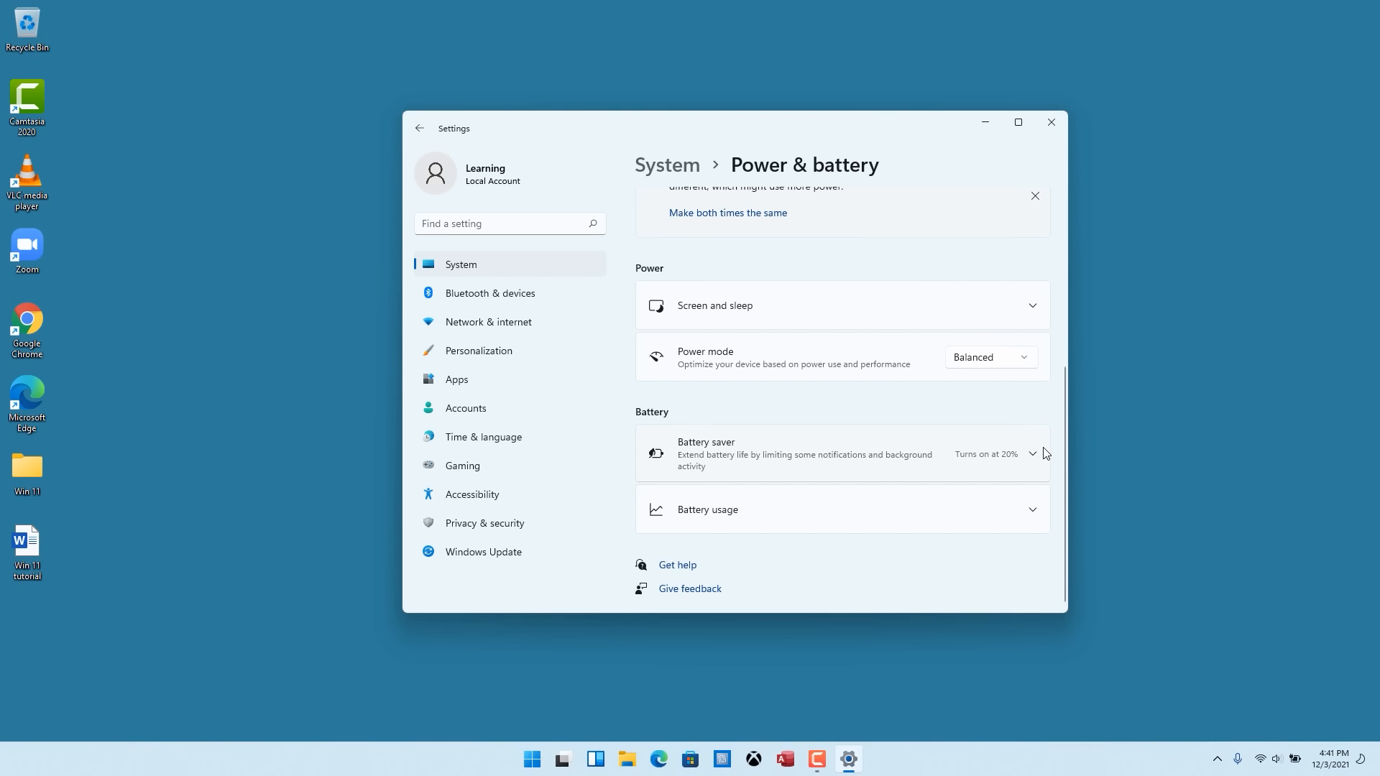
pyautogui.scroll(2, 1037, 454)
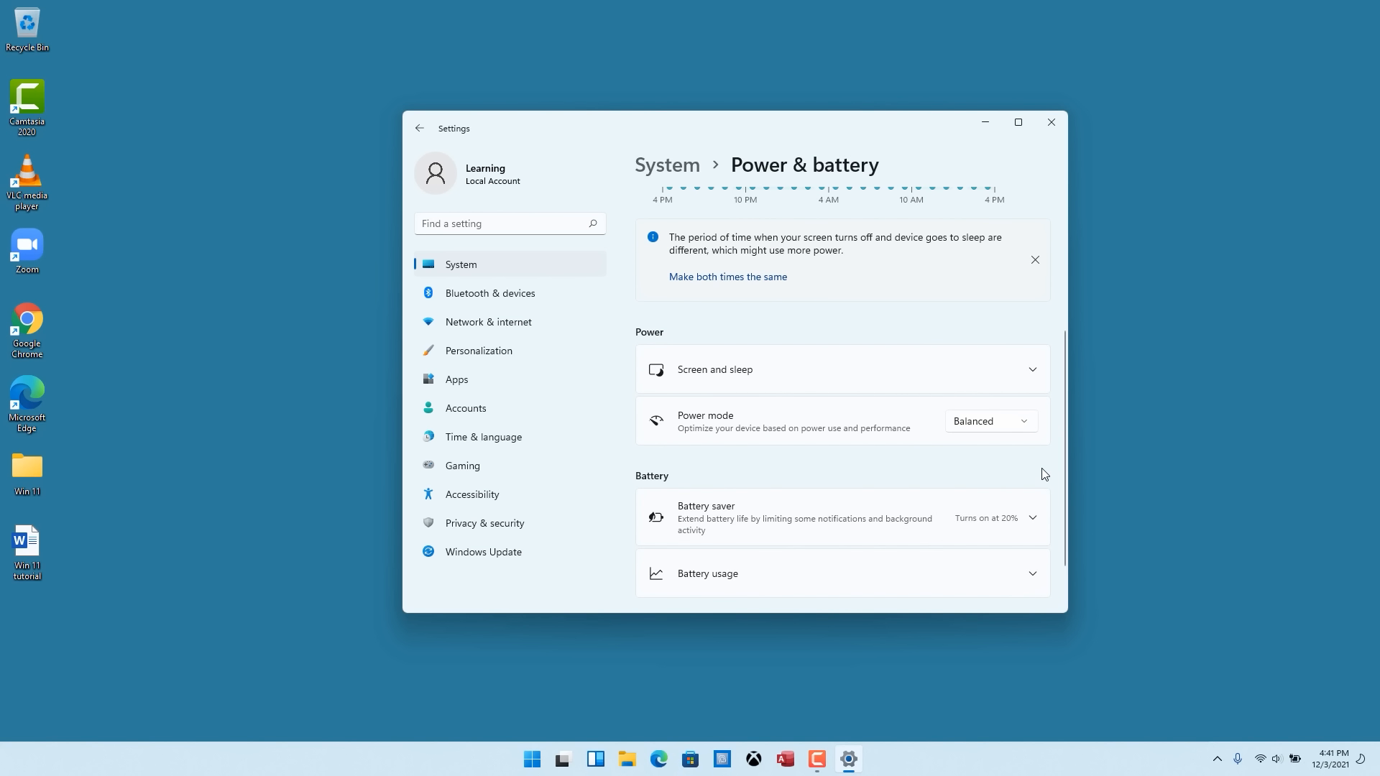
pyautogui.scroll(2, 1043, 473)
pyautogui.scroll(3, 1044, 474)
# Return to the Personalization settings and look through the remaining categories down to Device usage
pyautogui.click(478, 350)
pyautogui.scroll(-1, 1001, 379)
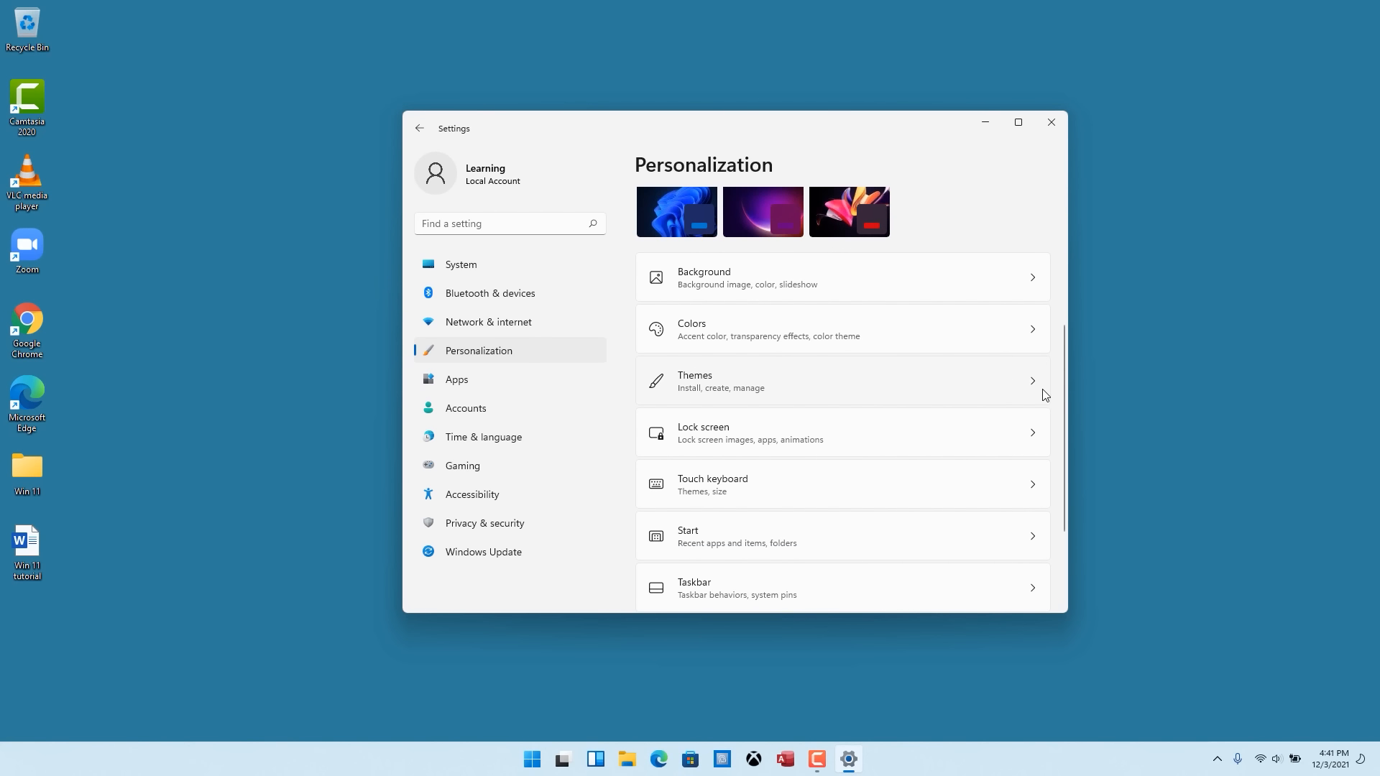
pyautogui.scroll(-1, 1063, 361)
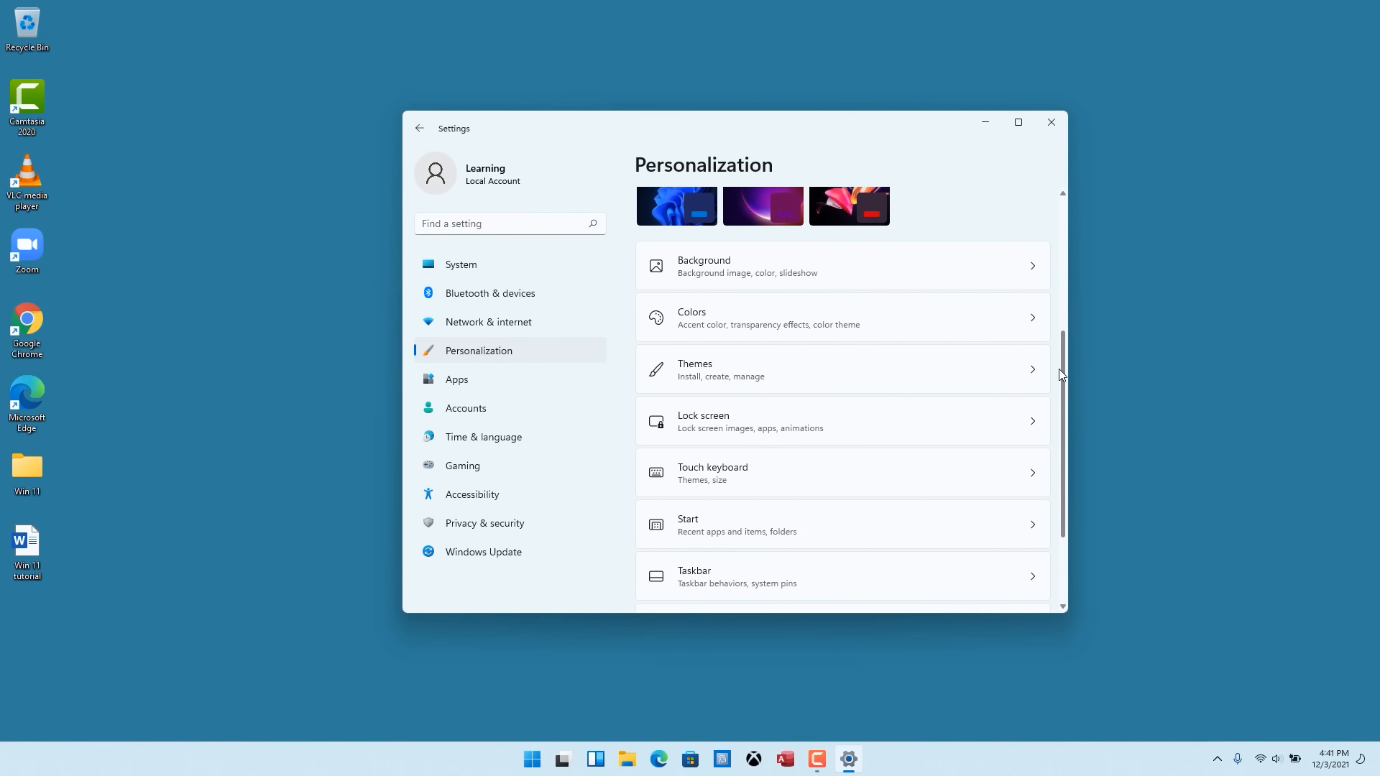
pyautogui.moveTo(1058, 385); pyautogui.dragTo(1058, 457)
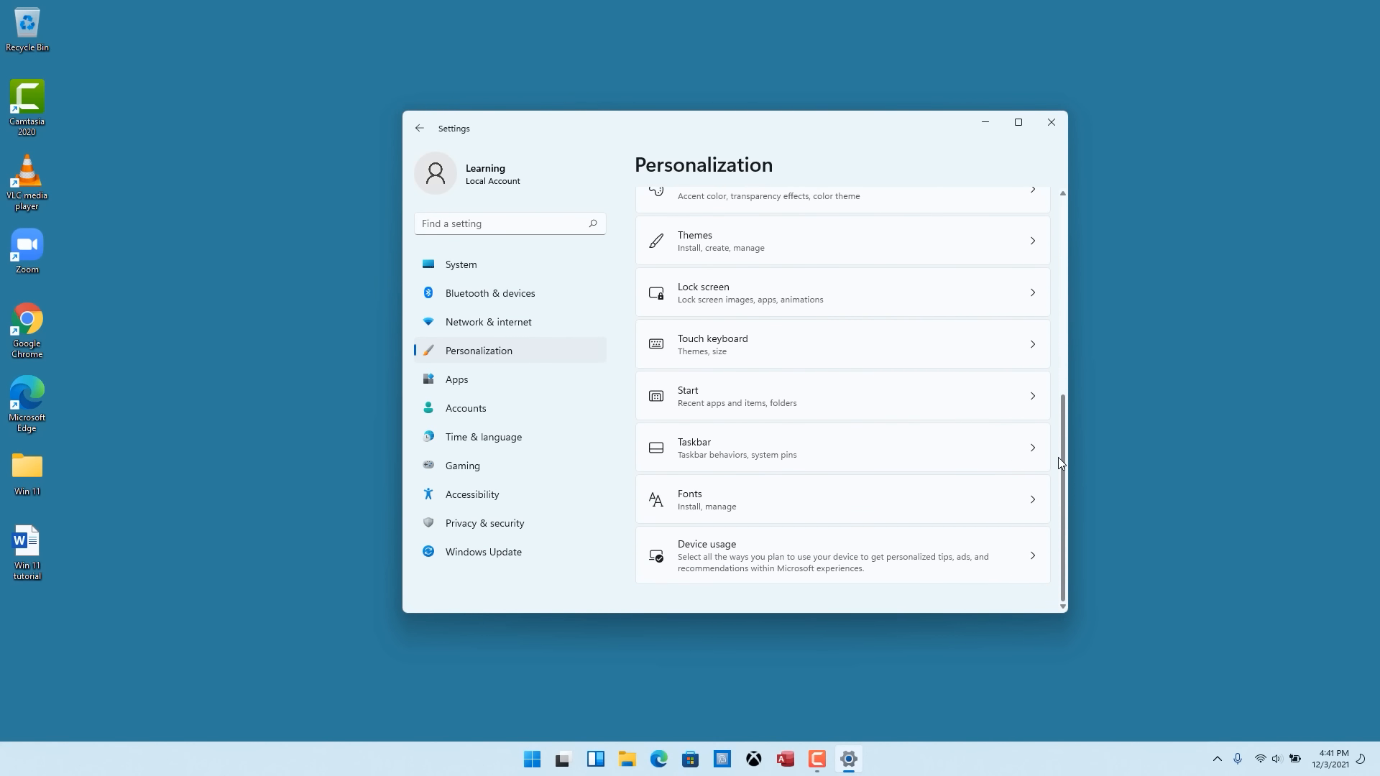
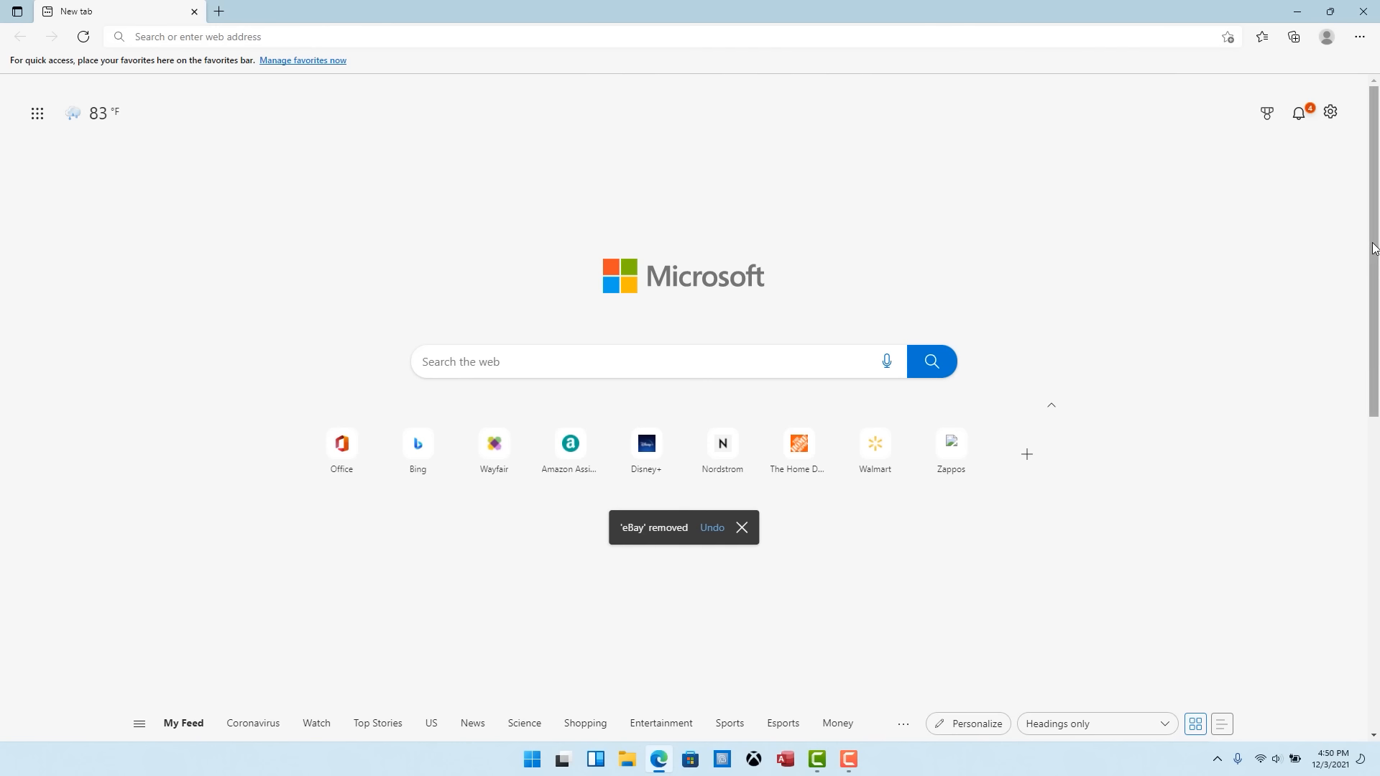
# On the Microsoft Edge new tab page, open the custom page layout and set the background to Image of the day
pyautogui.scroll(-2, 1369, 287)
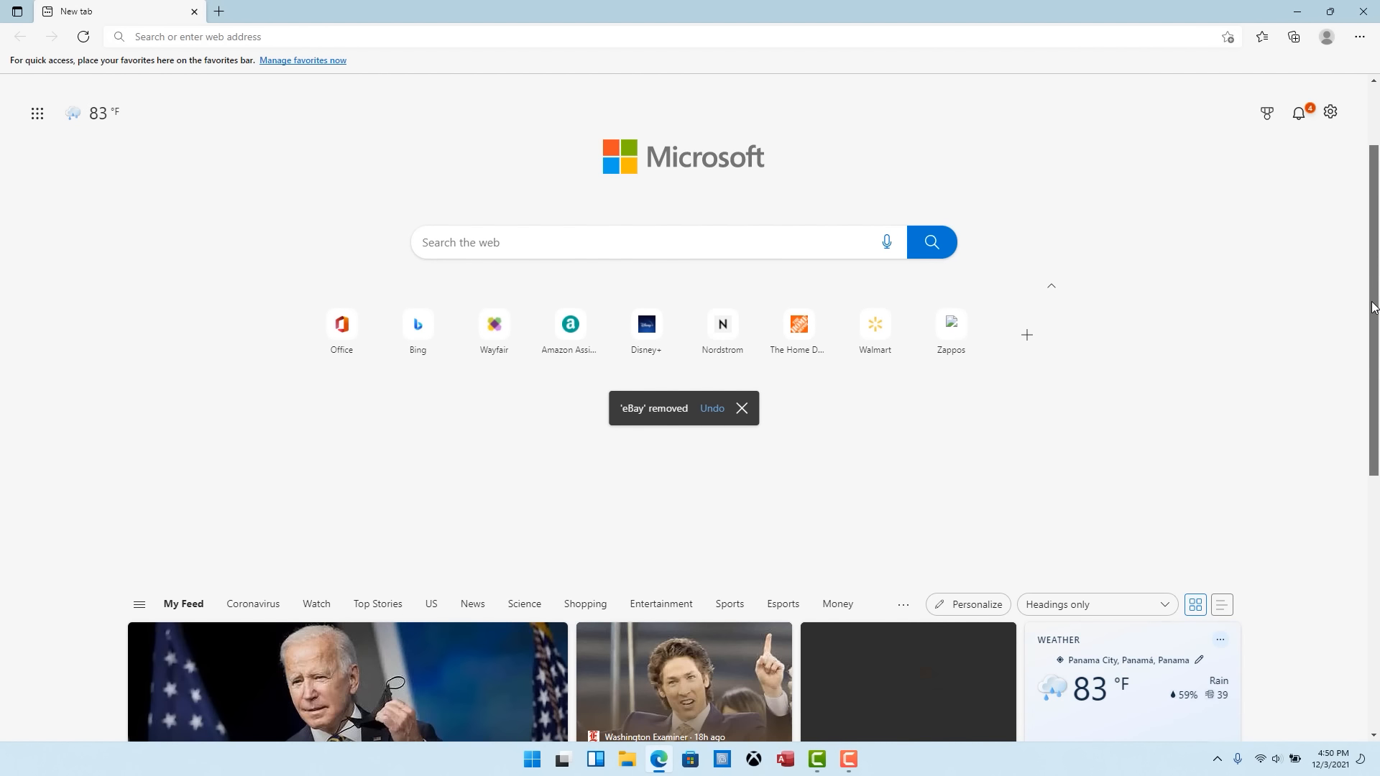
pyautogui.scroll(2, 1373, 307)
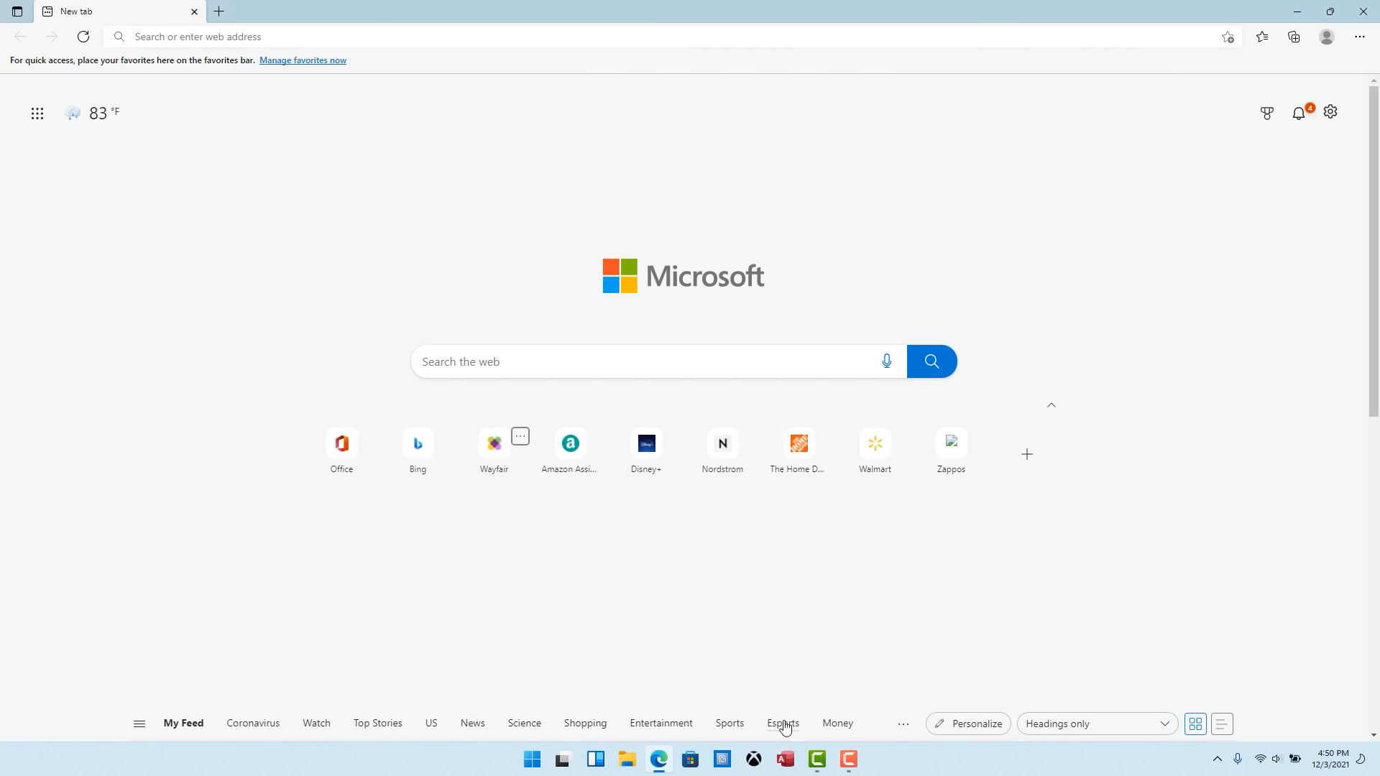
pyautogui.click(1330, 113)
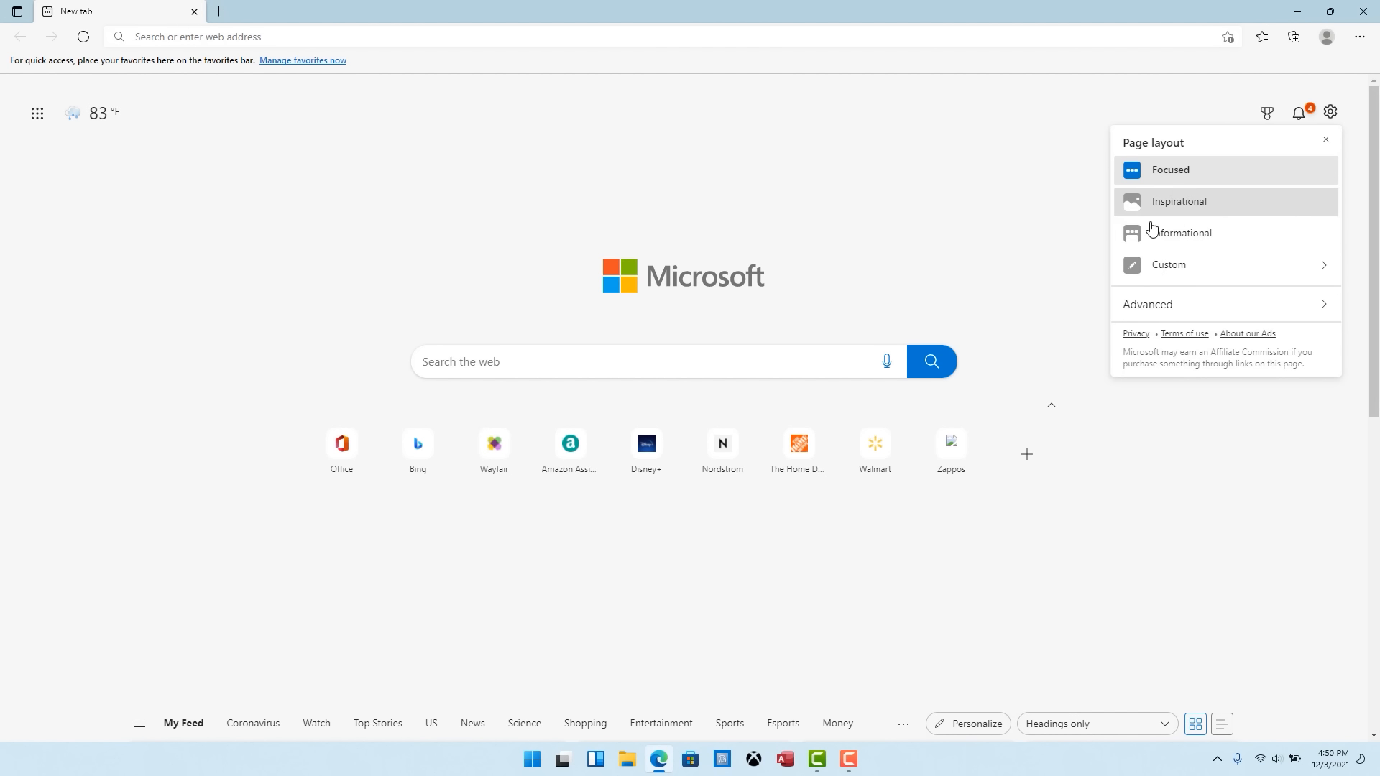
pyautogui.click(1320, 277)
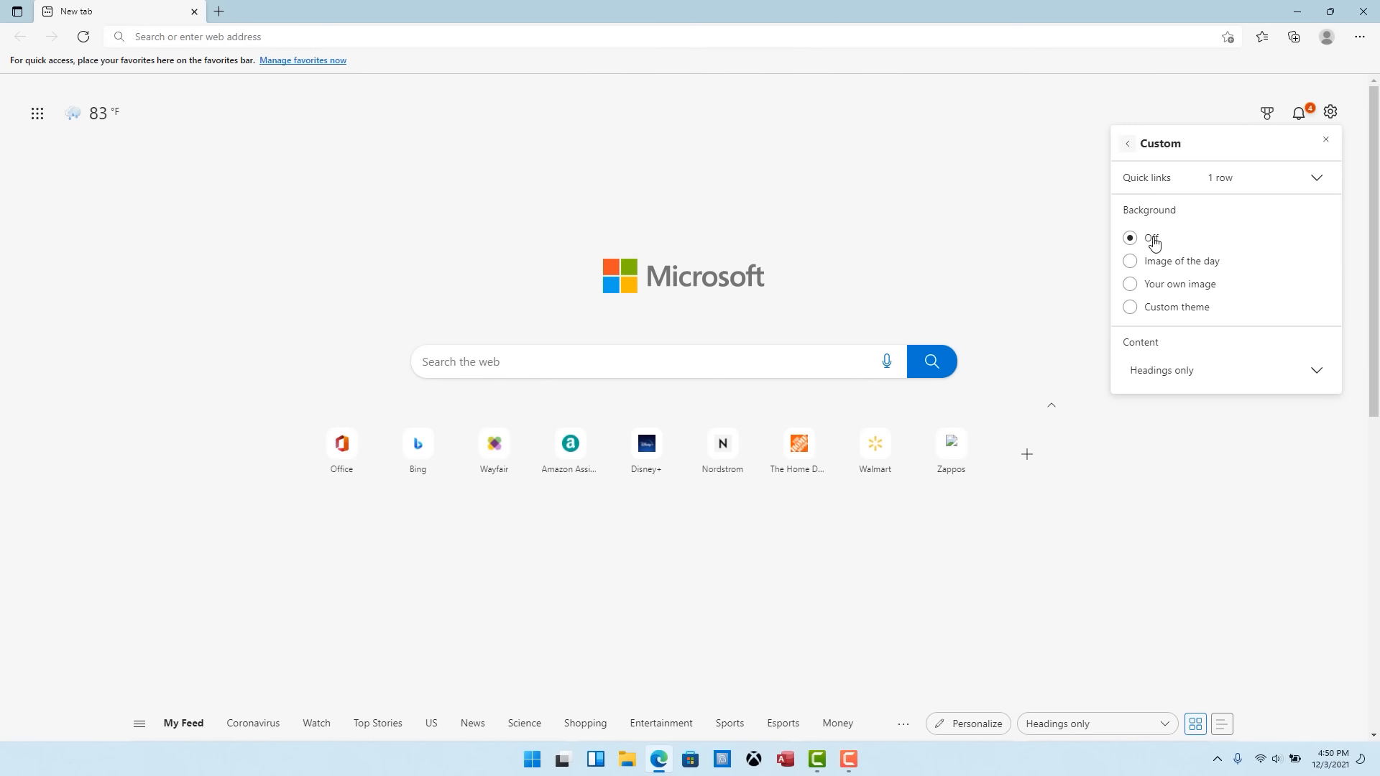
pyautogui.click(1130, 263)
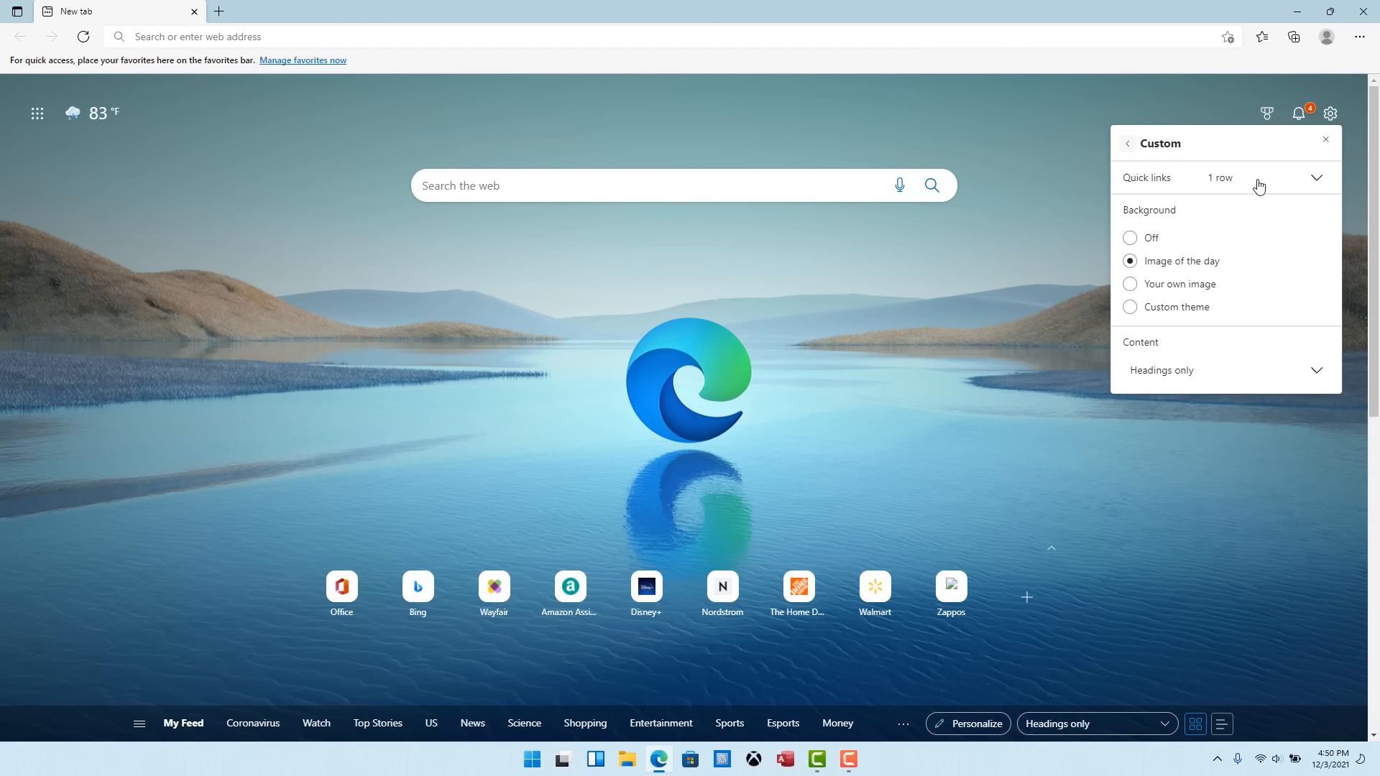
# Set the new tab page's quick links to 2 rows and its content to Content off, and close the layout options
pyautogui.click(1315, 178)
pyautogui.click(1221, 260)
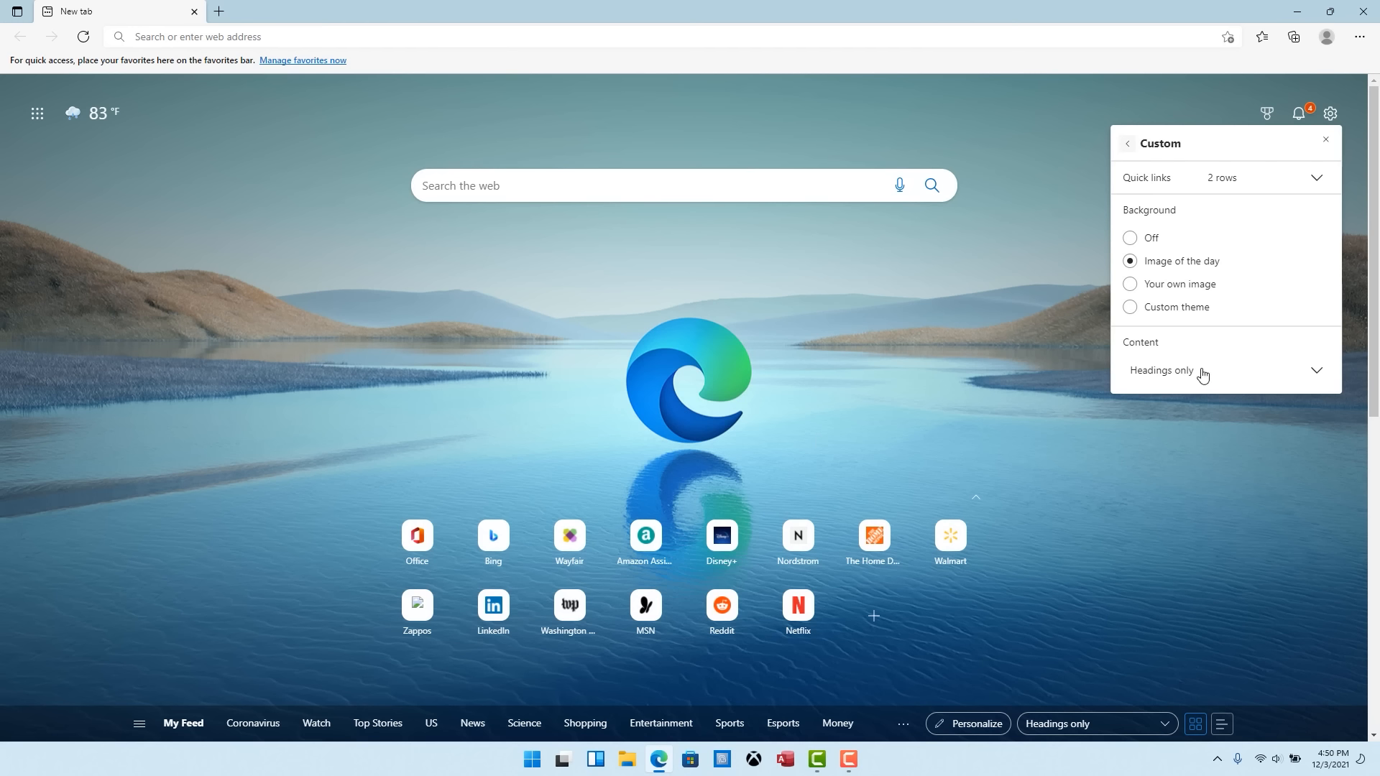
pyautogui.click(1318, 372)
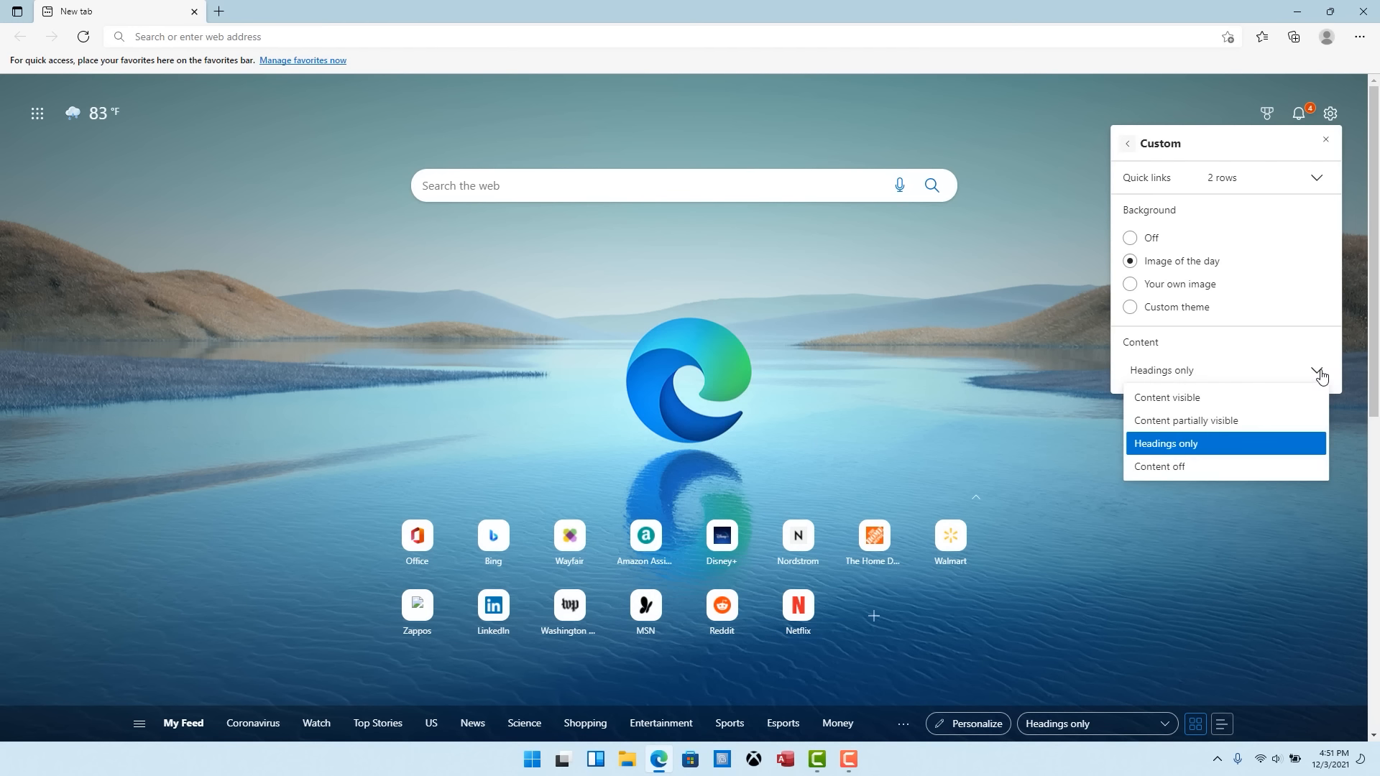
pyautogui.click(1159, 466)
pyautogui.click(934, 666)
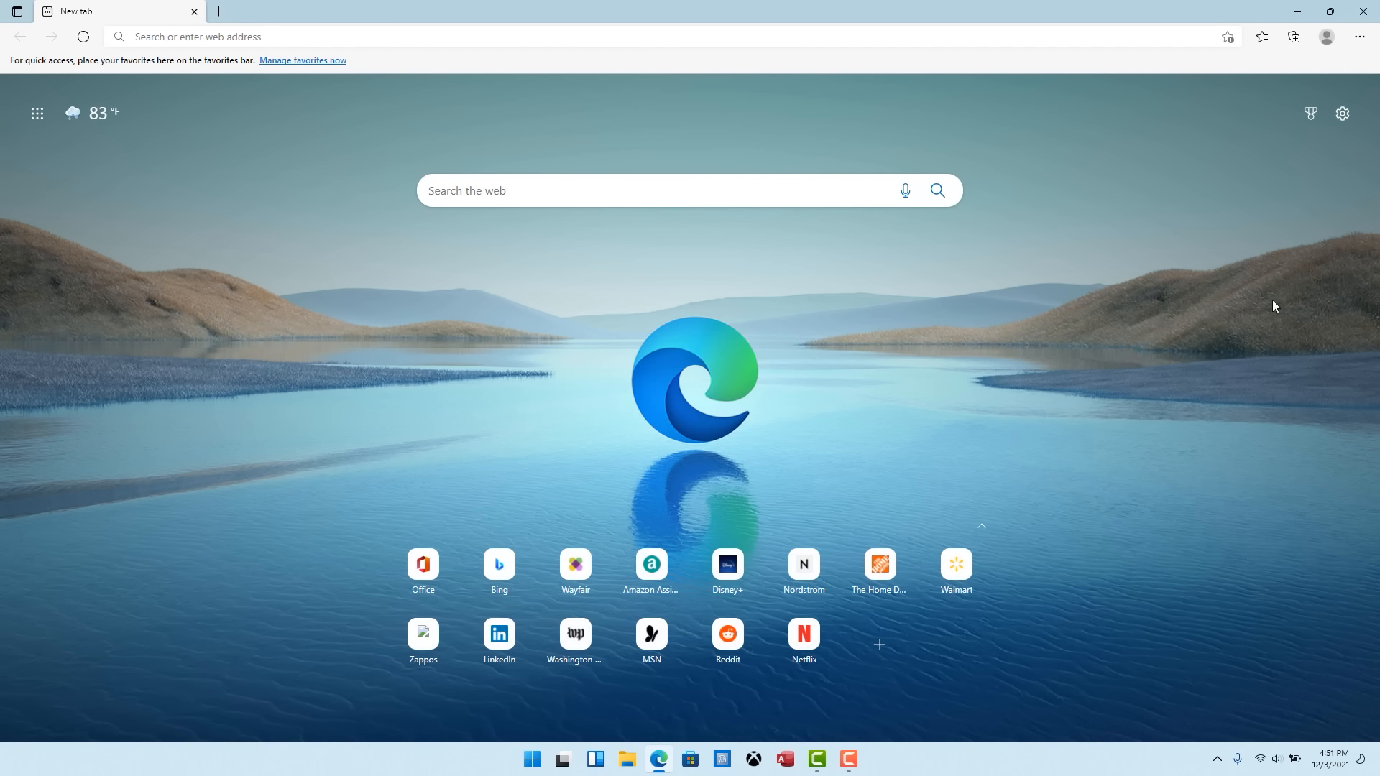
# Check the advanced language and content setting and the page layout choices of the new tab page without changing them
pyautogui.click(1341, 113)
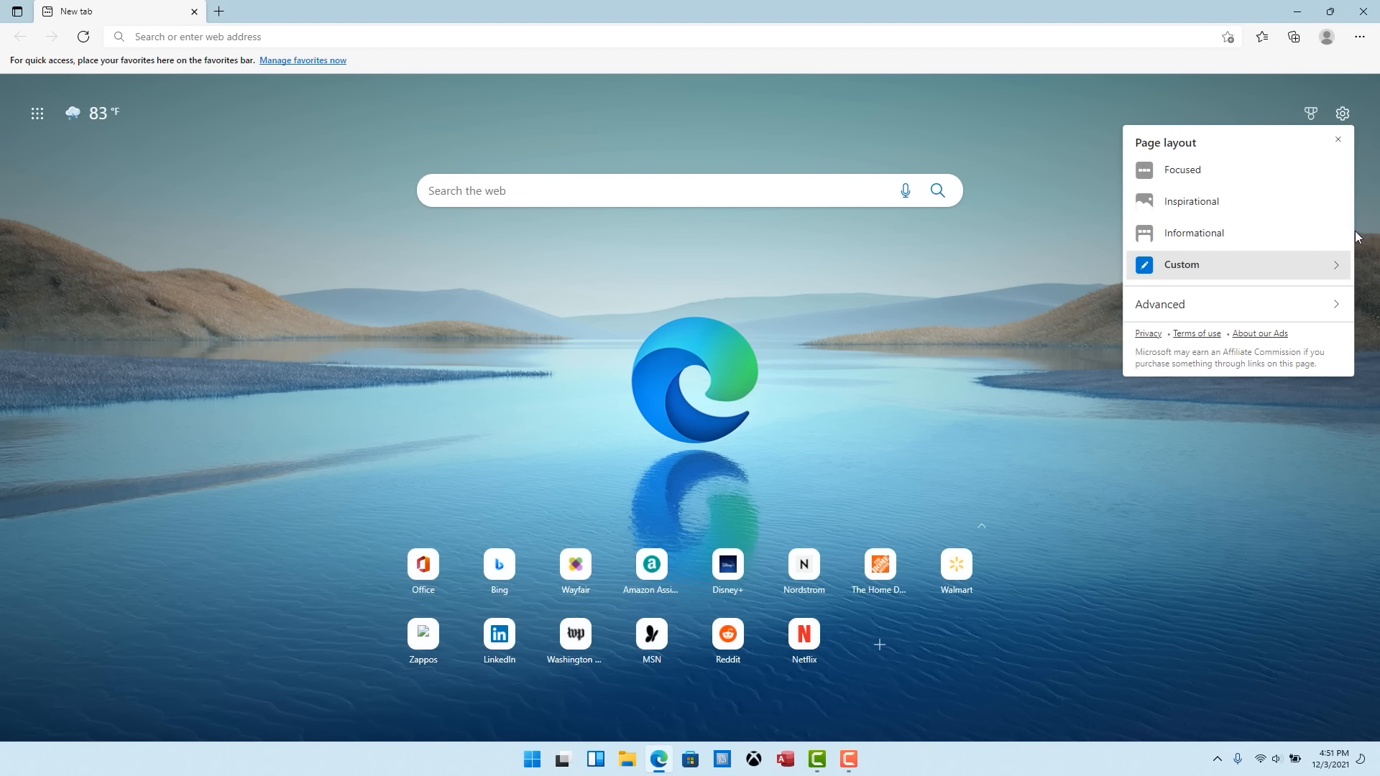
pyautogui.click(1337, 307)
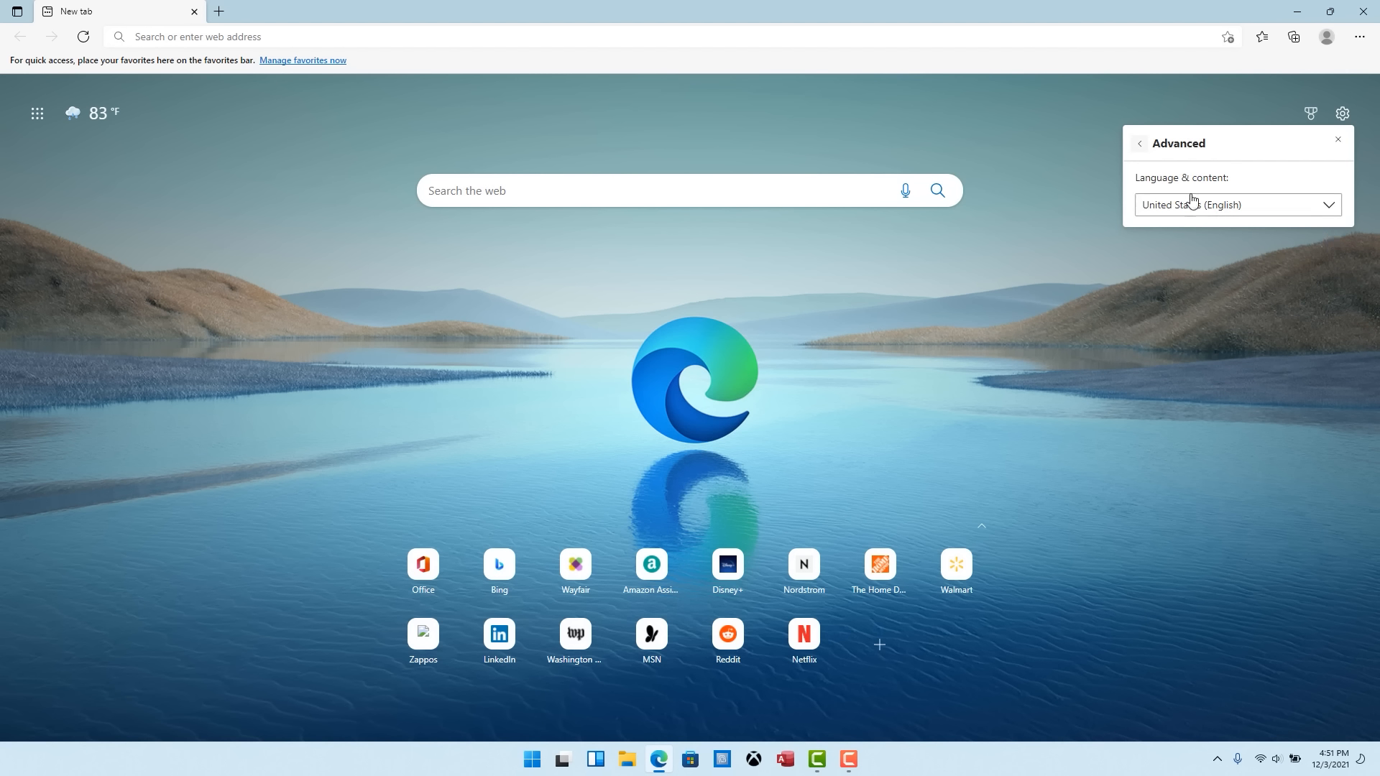
pyautogui.click(1186, 305)
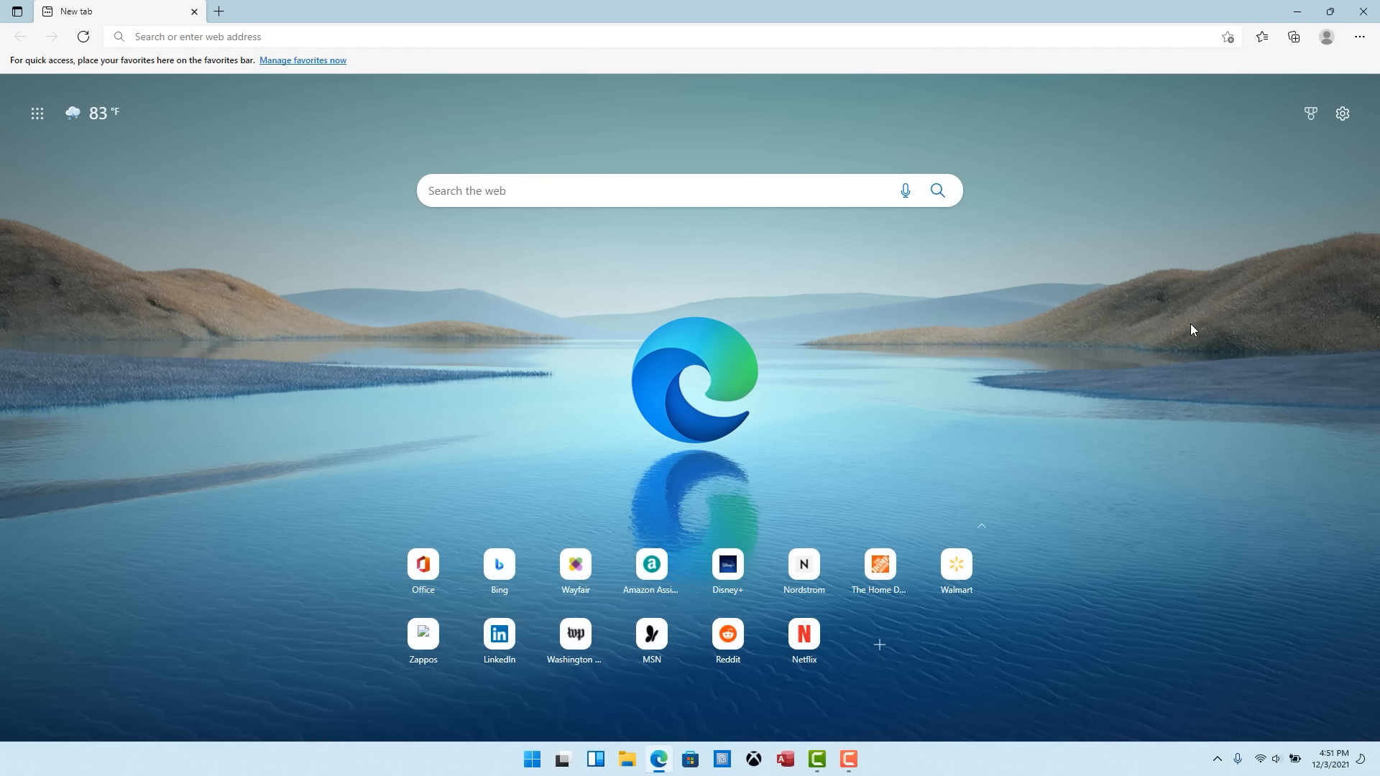
pyautogui.click(1342, 113)
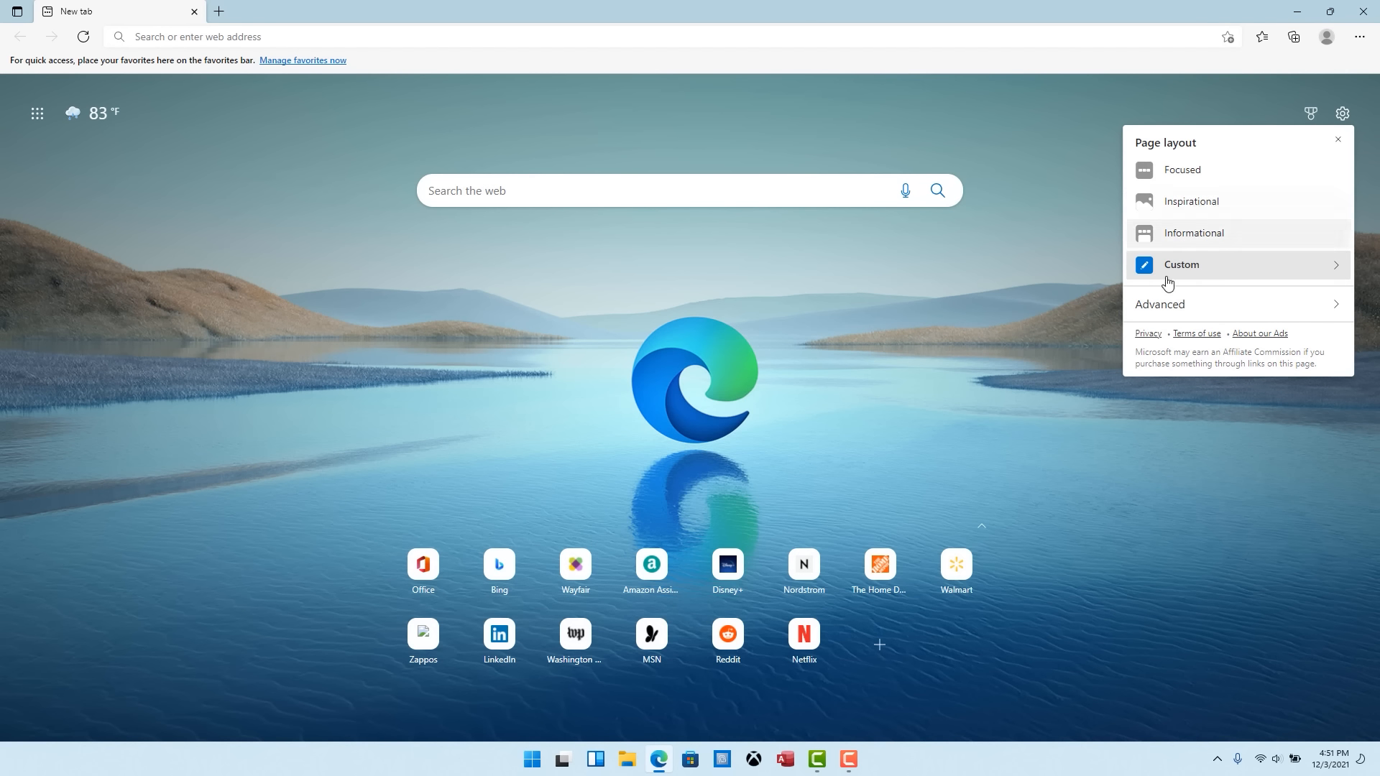
pyautogui.click(1266, 525)
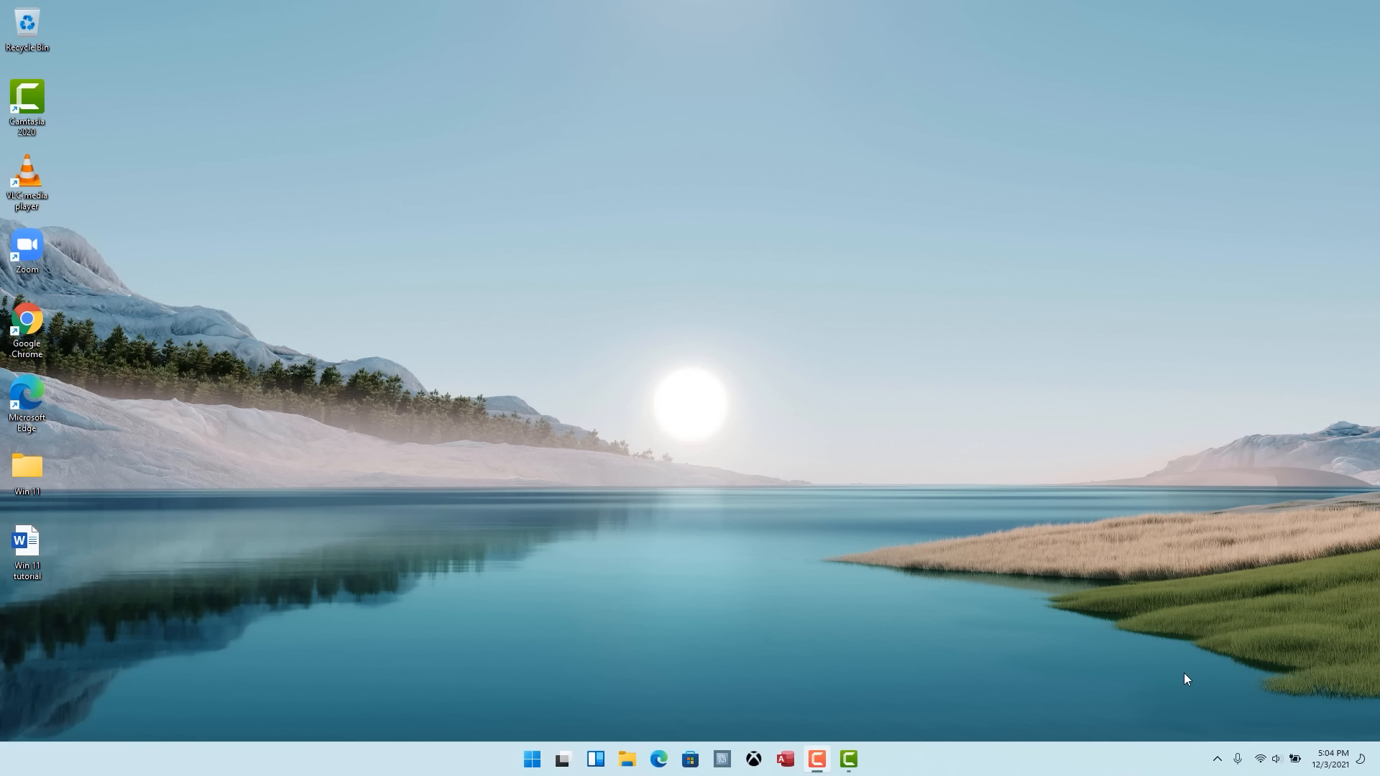
# Search the Start menu for "windows security" and open the Windows Security app
pyautogui.click(532, 759)
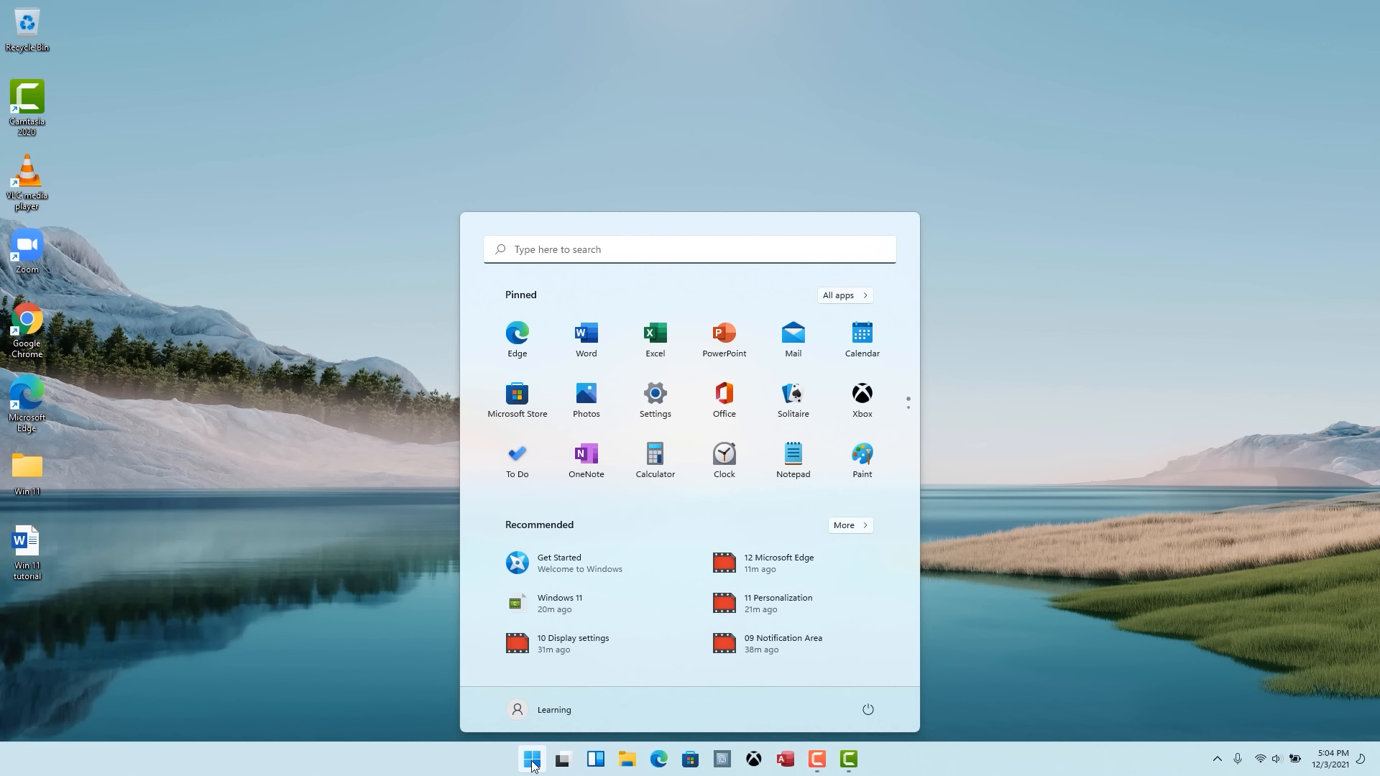
pyautogui.click(639, 248)
pyautogui.write('wind')
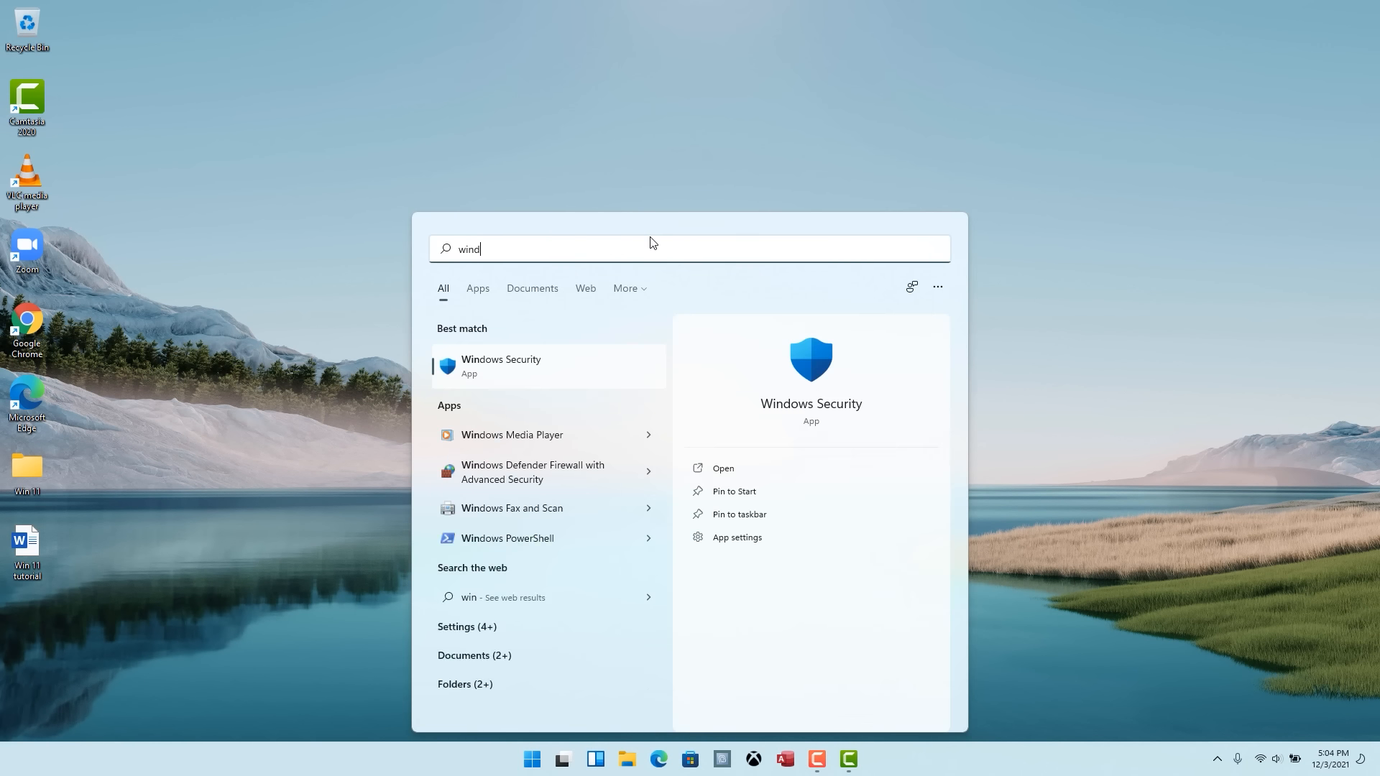
pyautogui.write('ows se')
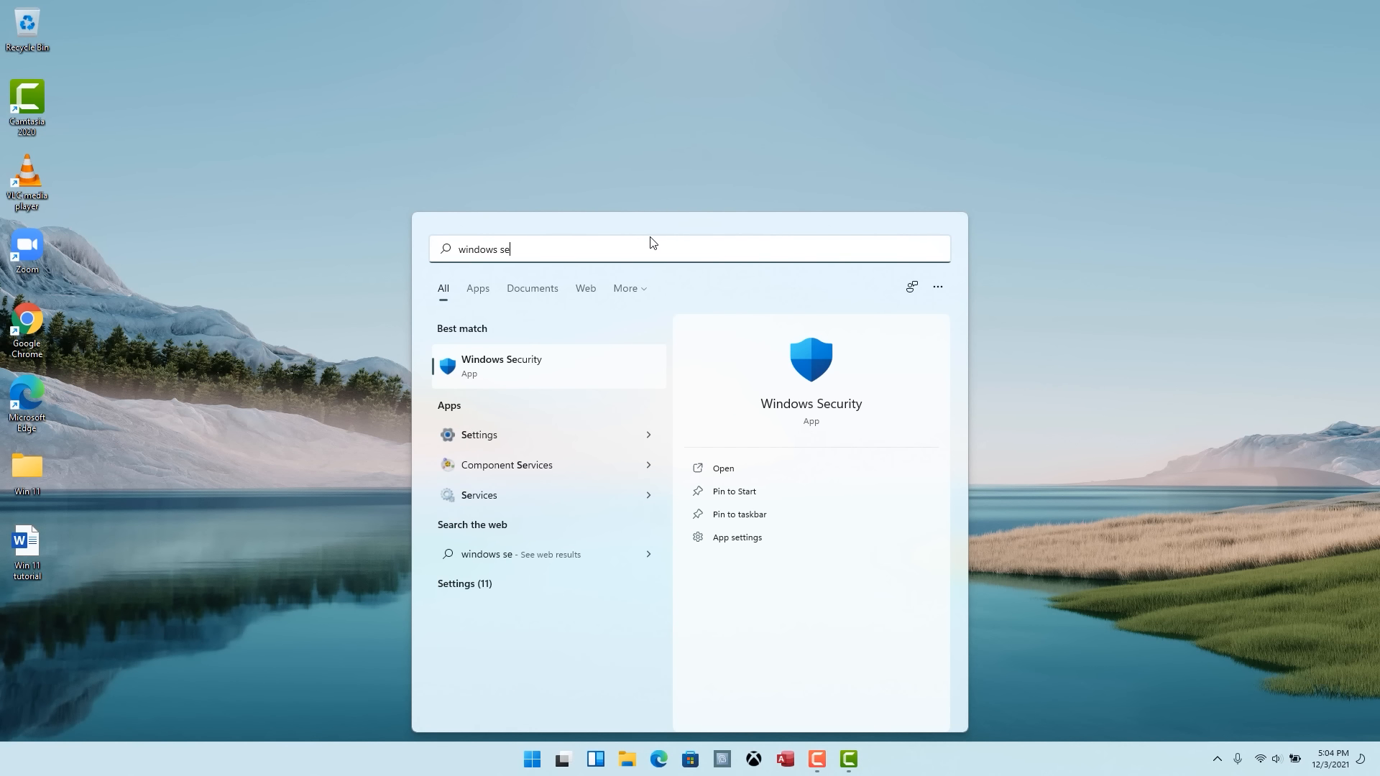
pyautogui.write('curity')
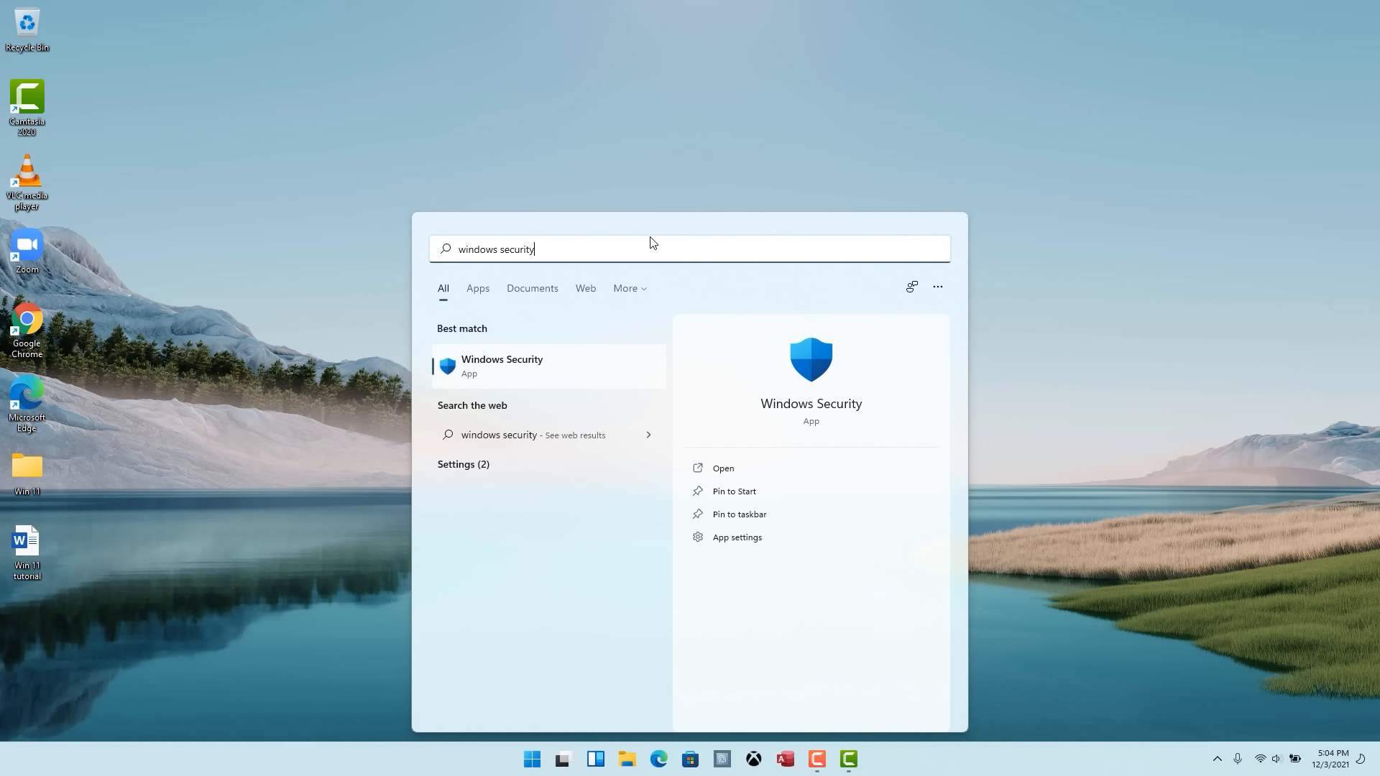
pyautogui.click(470, 379)
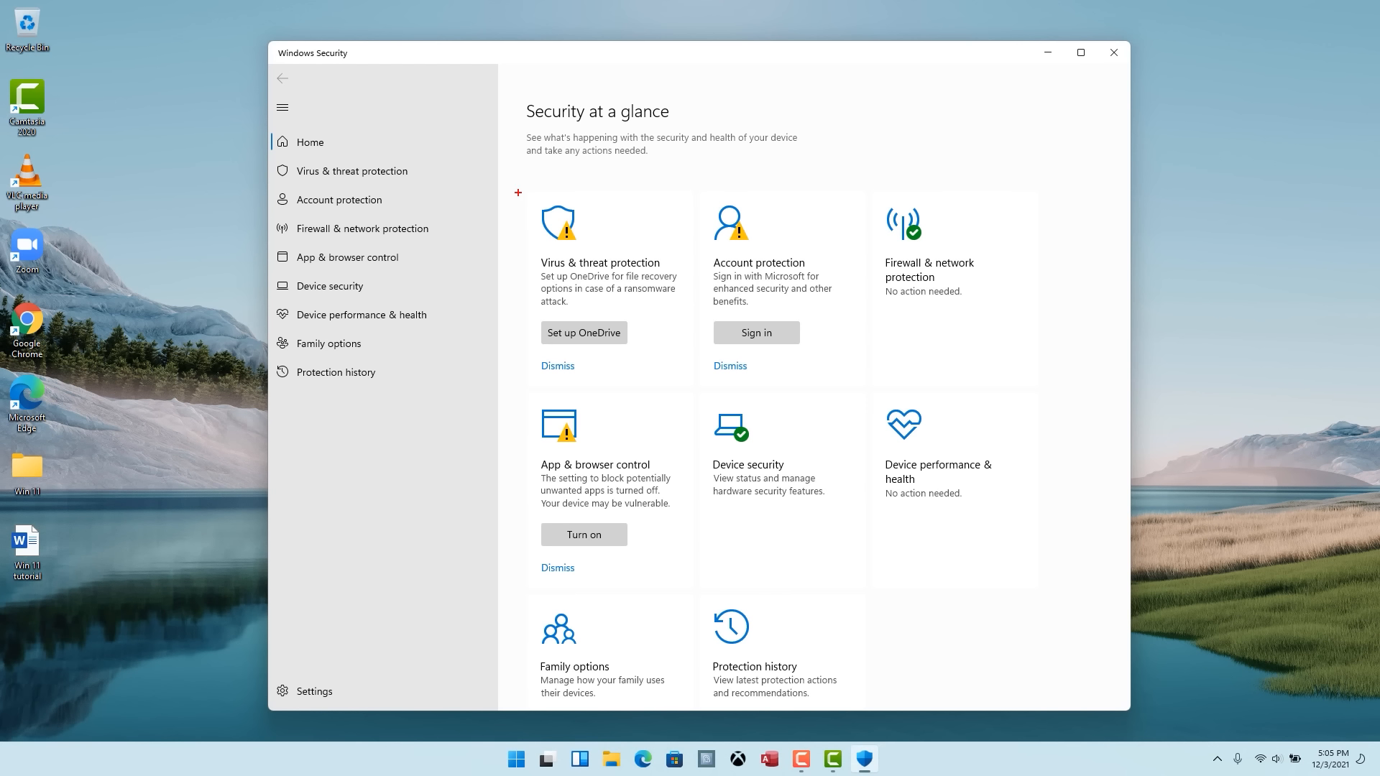
pyautogui.moveTo(513, 191)
pyautogui.mouseDown()
pyautogui.moveTo(623, 341)
pyautogui.moveTo(691, 378)
pyautogui.mouseUp()
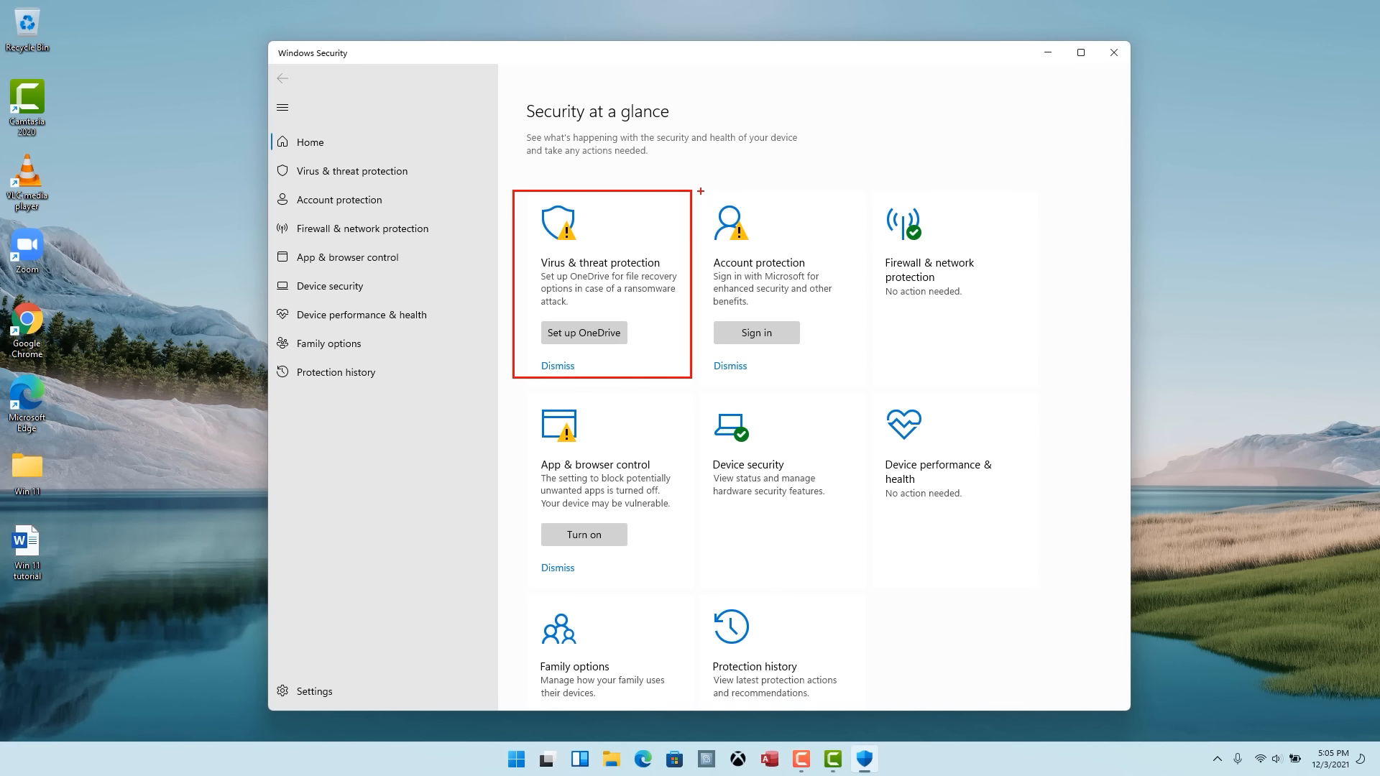
pyautogui.moveTo(701, 191)
pyautogui.mouseDown()
pyautogui.moveTo(776, 321)
pyautogui.moveTo(856, 378)
pyautogui.mouseUp()
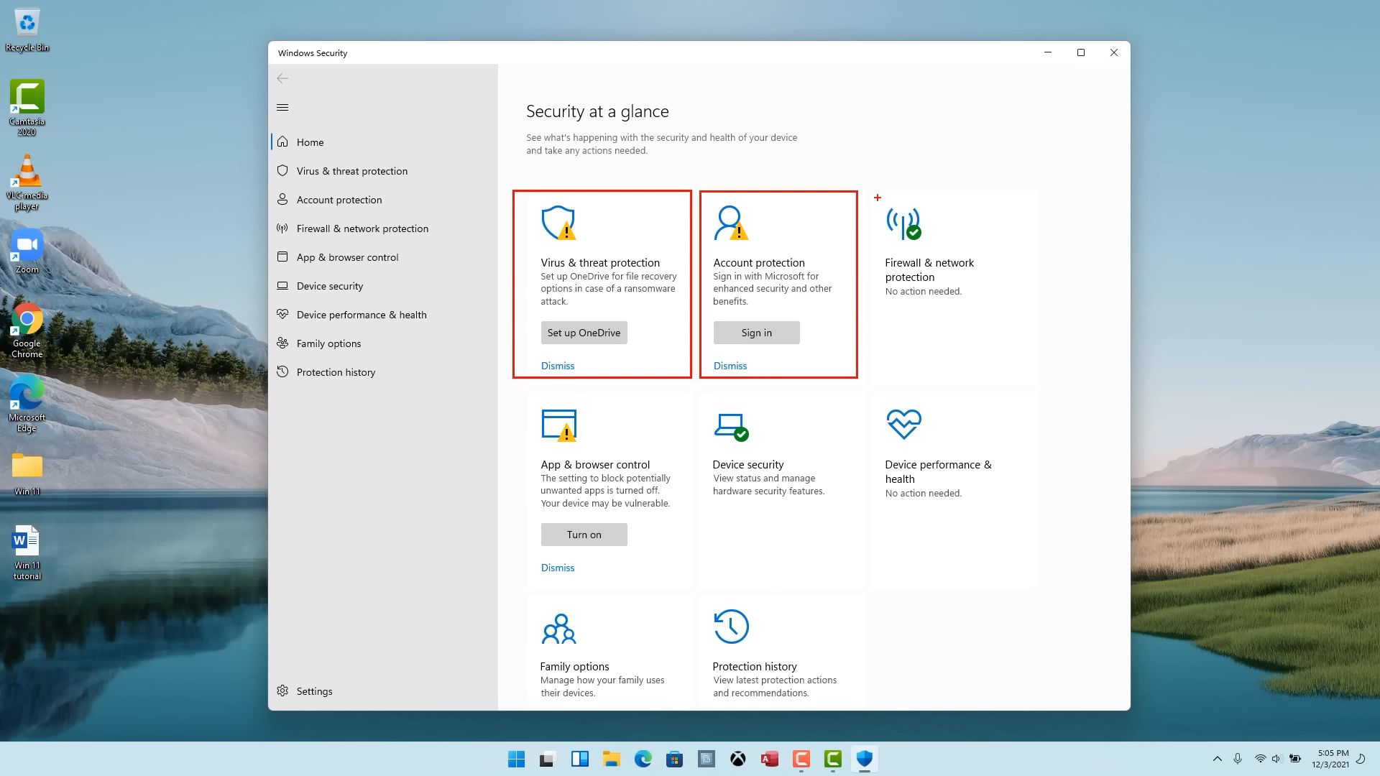
pyautogui.moveTo(875, 194); pyautogui.dragTo(1032, 380)
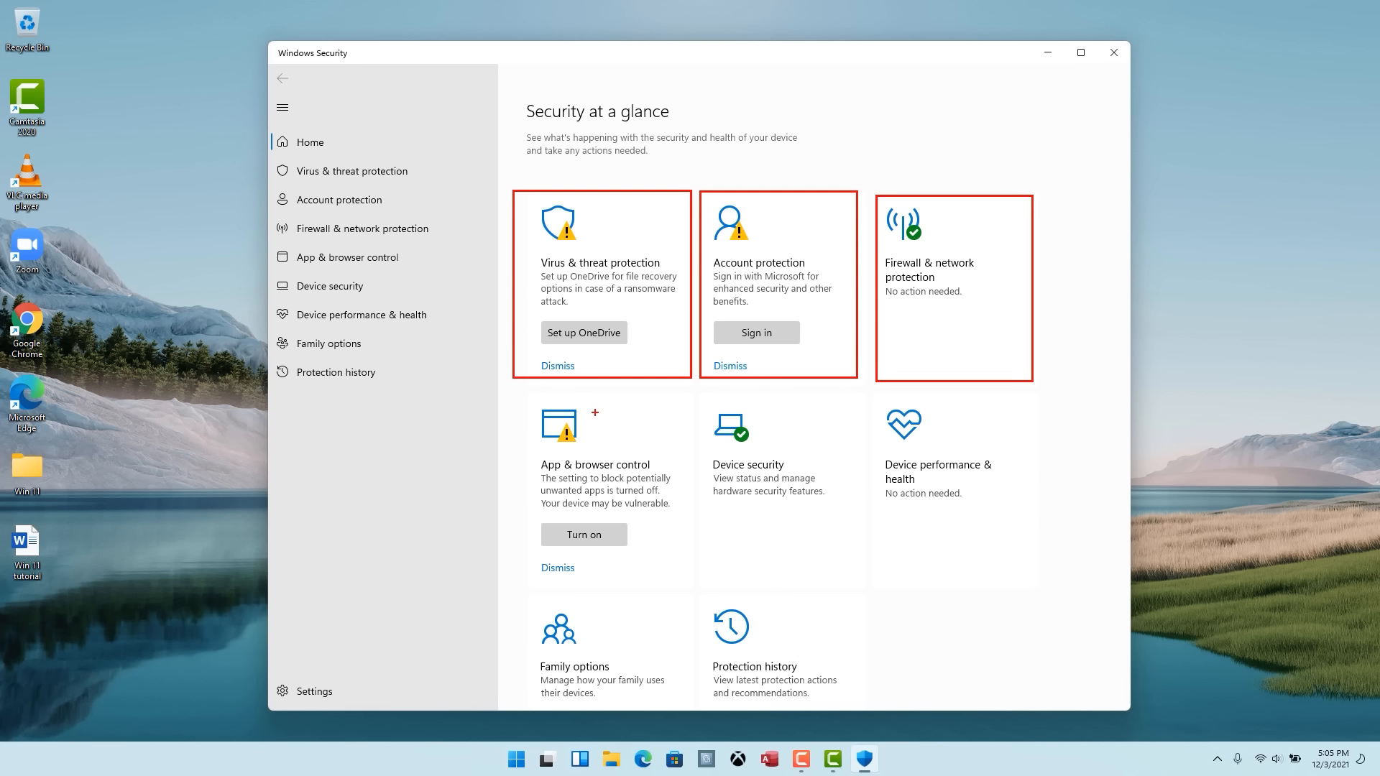
# Review the protection areas on the Windows Security home page, and open App & browser control to examine the isolated browsing section
pyautogui.moveTo(511, 391); pyautogui.dragTo(684, 588)
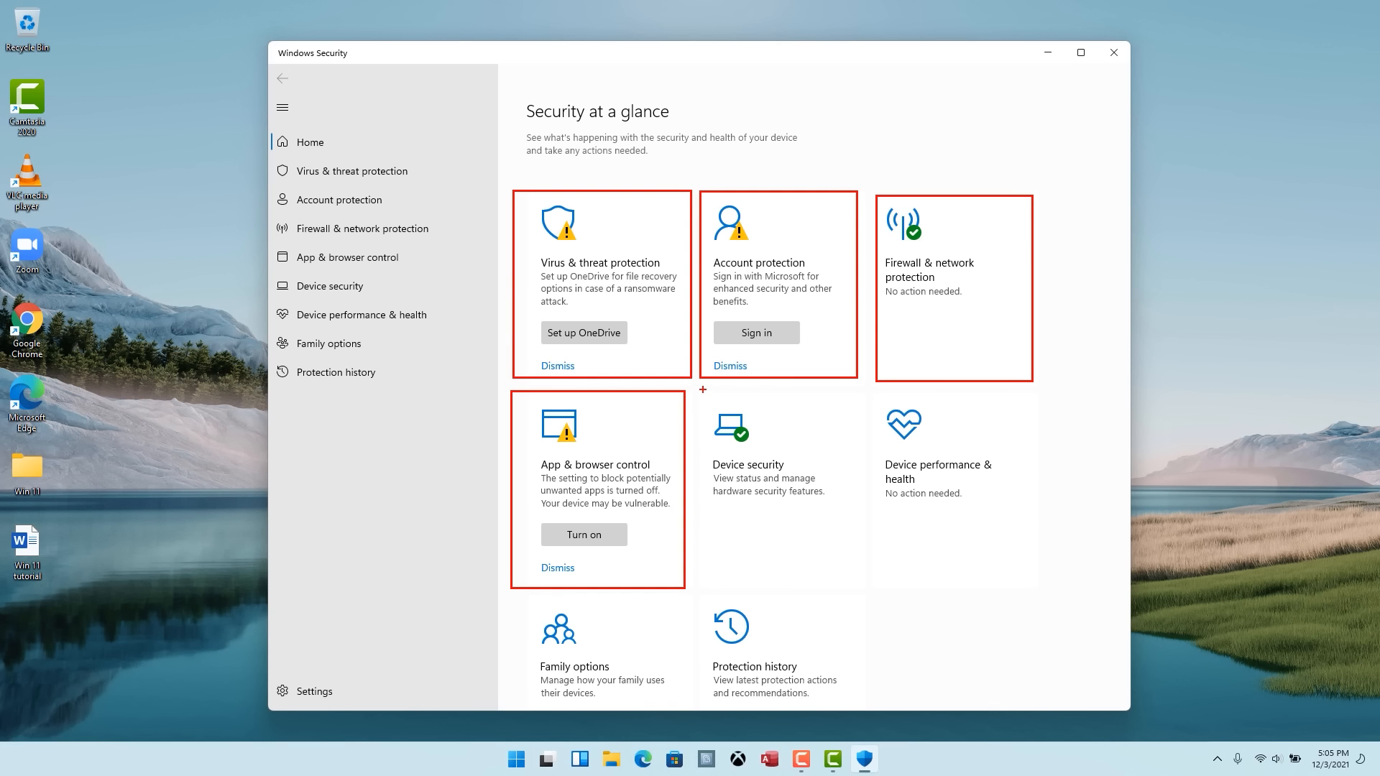
pyautogui.moveTo(703, 390)
pyautogui.mouseDown()
pyautogui.moveTo(846, 554)
pyautogui.moveTo(852, 587)
pyautogui.mouseUp()
pyautogui.moveTo(873, 399); pyautogui.dragTo(979, 494)
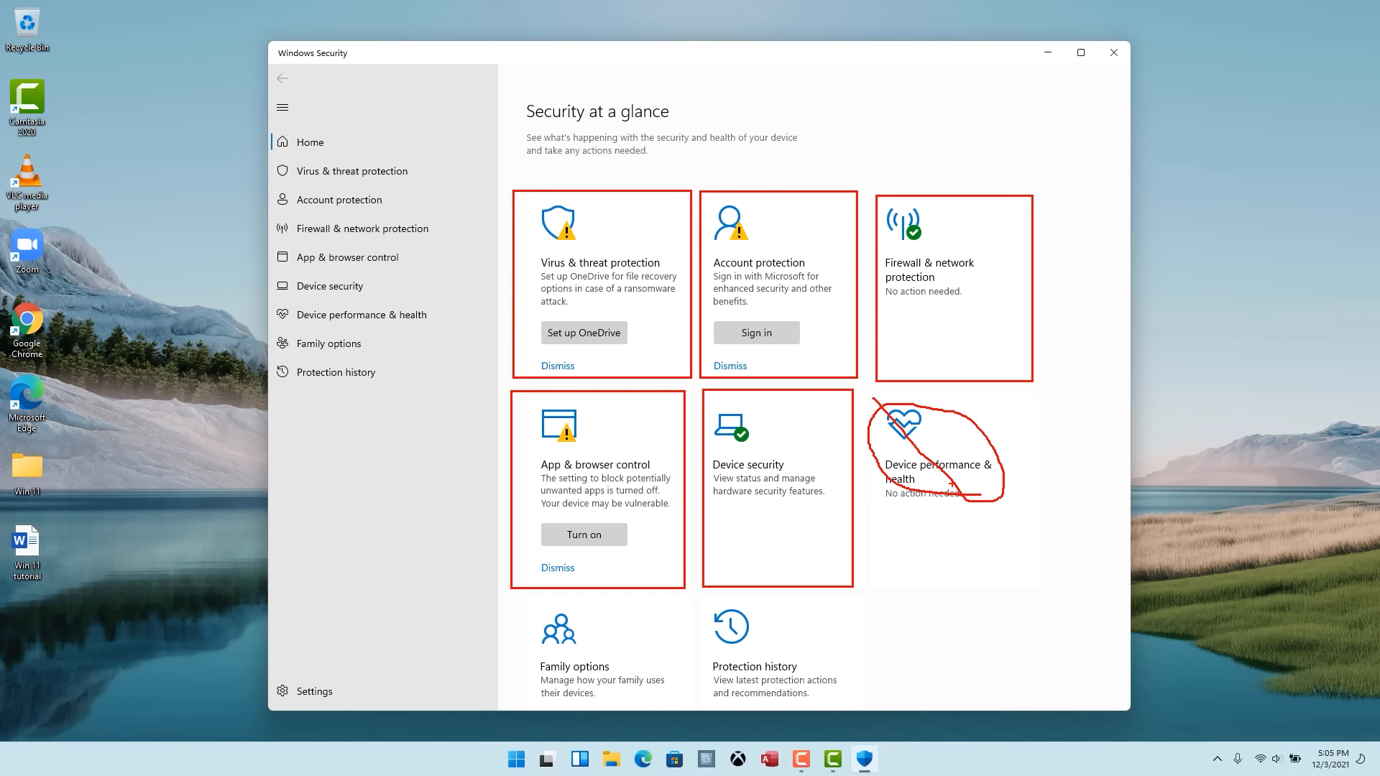
pyautogui.press('Escape')
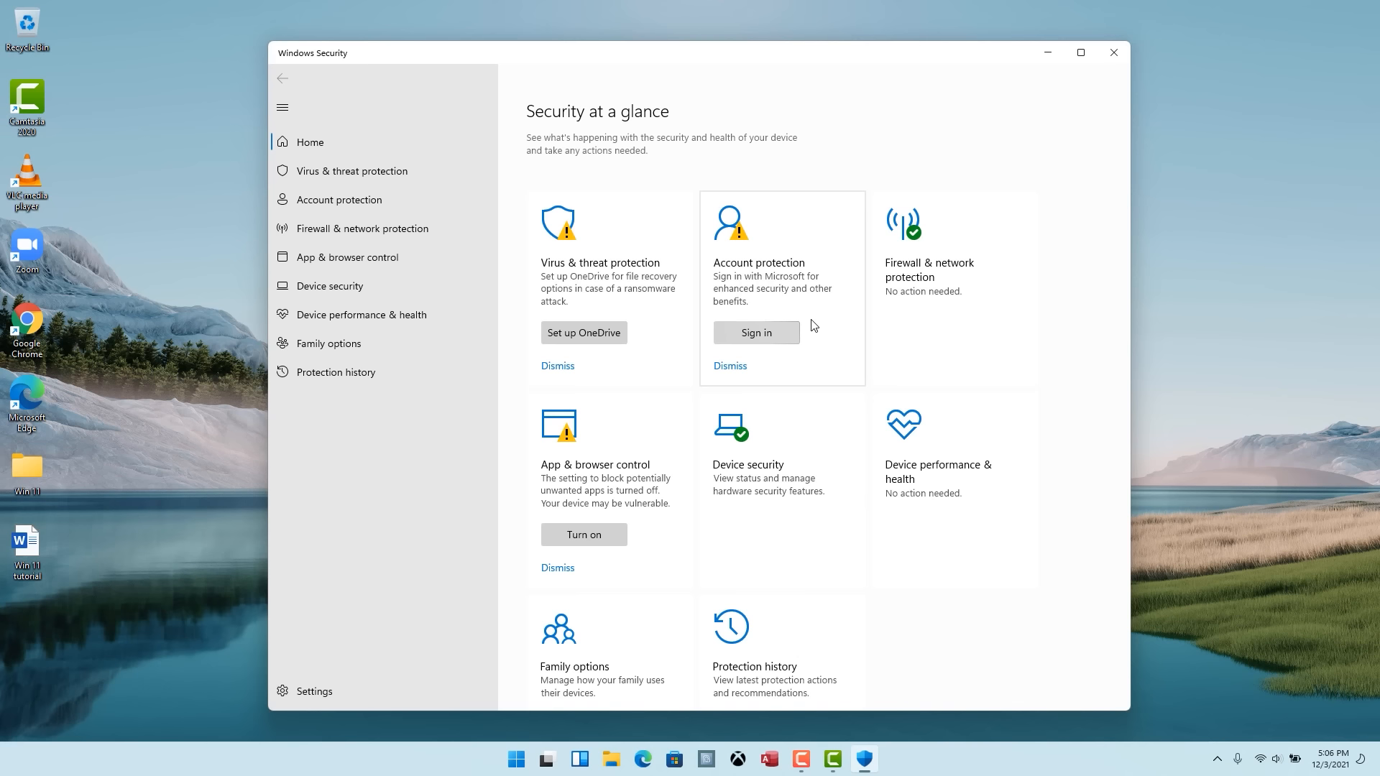
pyautogui.click(598, 480)
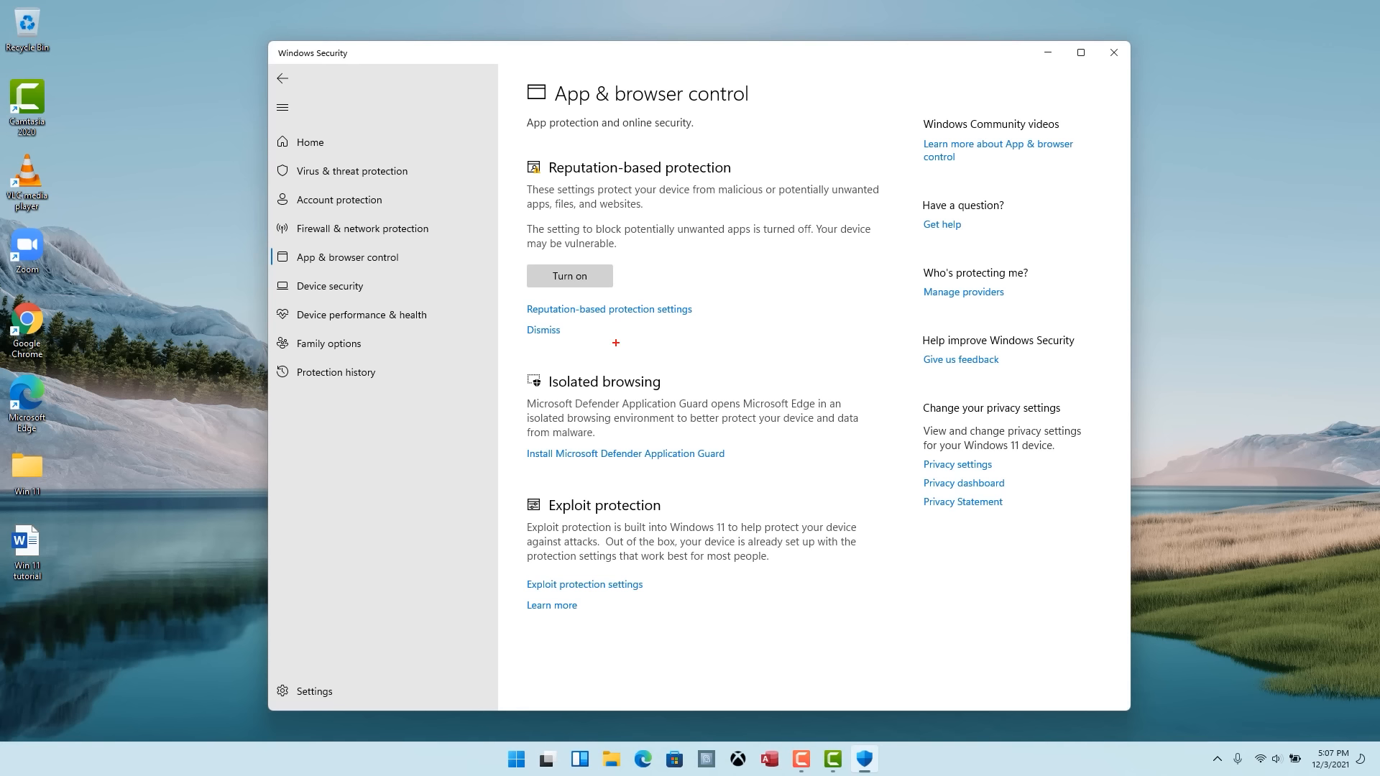
pyautogui.moveTo(506, 355); pyautogui.dragTo(870, 472)
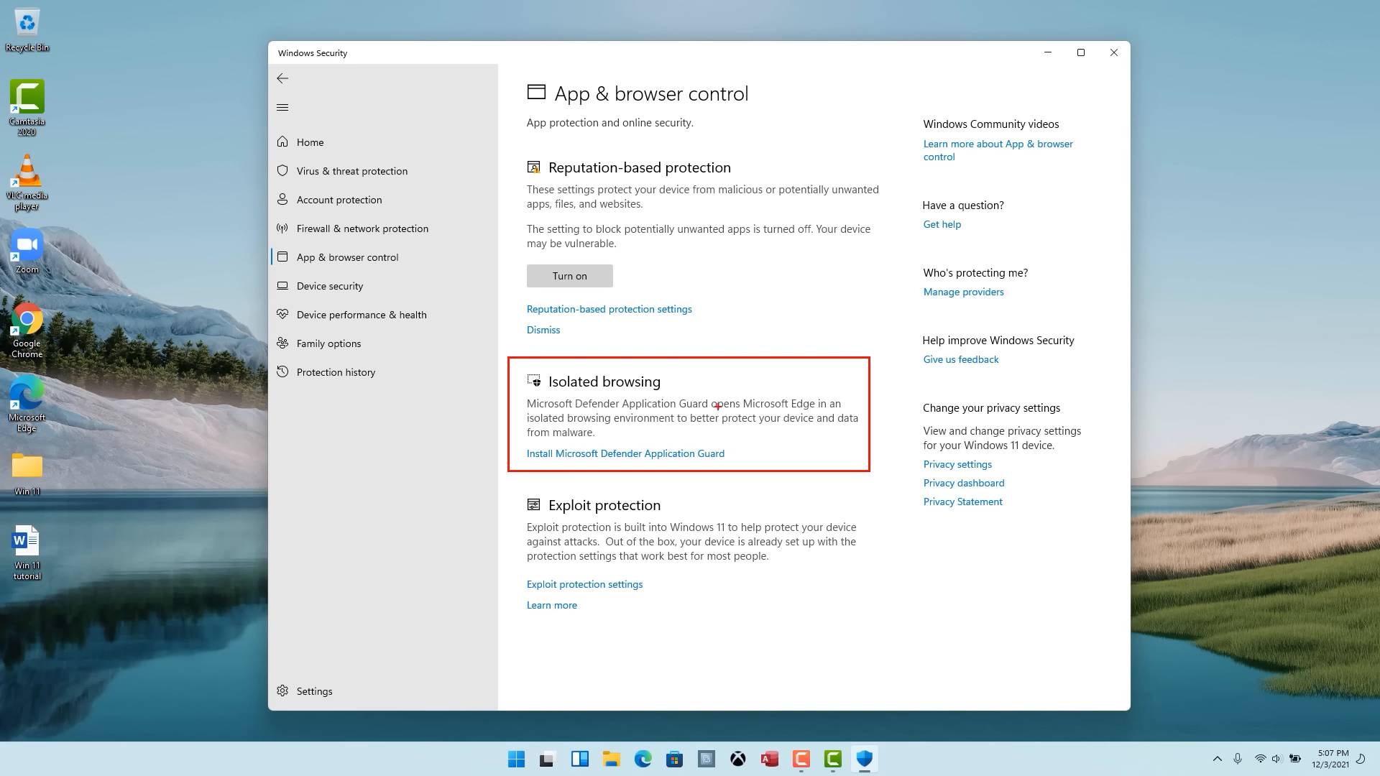
# Examine the current threats and protection updates on the Virus & threat protection page, and return to the home page
pyautogui.click(352, 171)
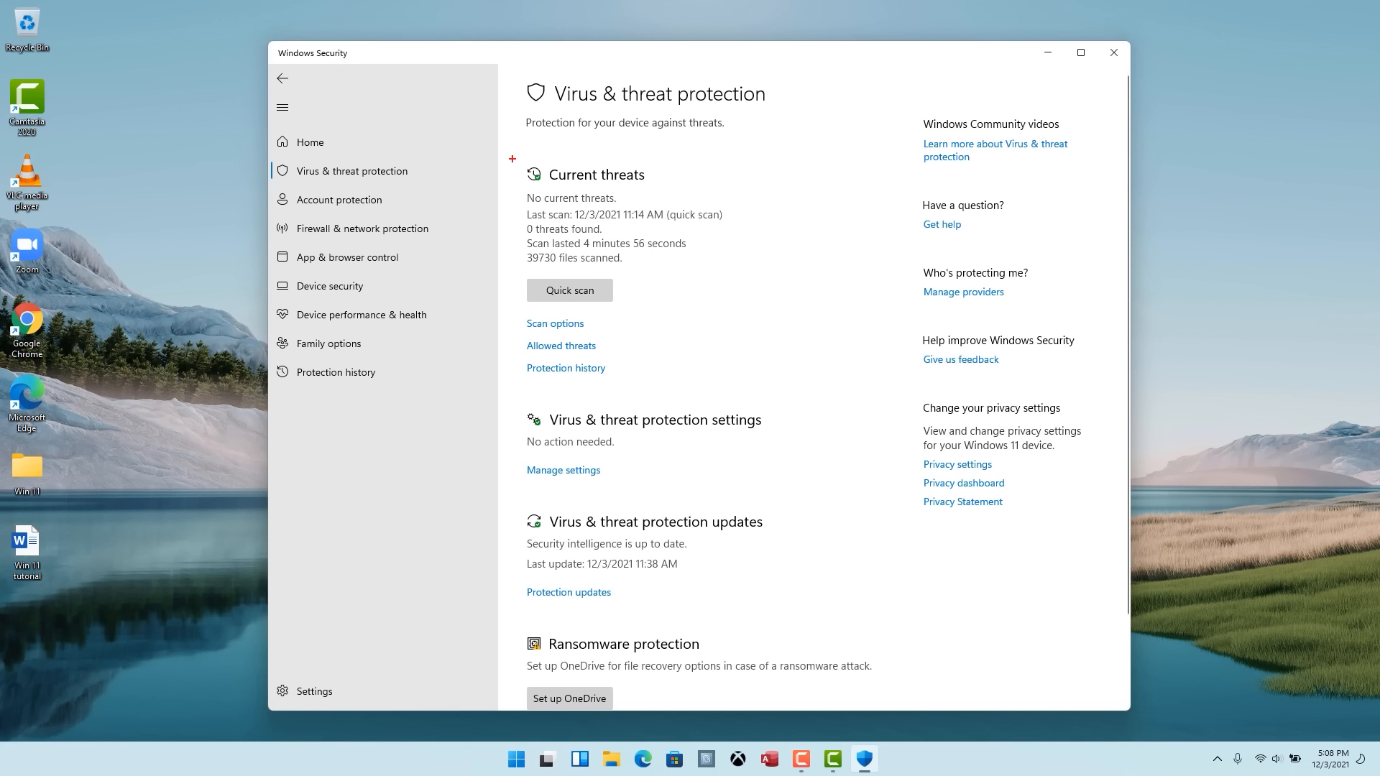
pyautogui.moveTo(512, 158)
pyautogui.mouseDown()
pyautogui.moveTo(751, 230)
pyautogui.moveTo(750, 273)
pyautogui.mouseUp()
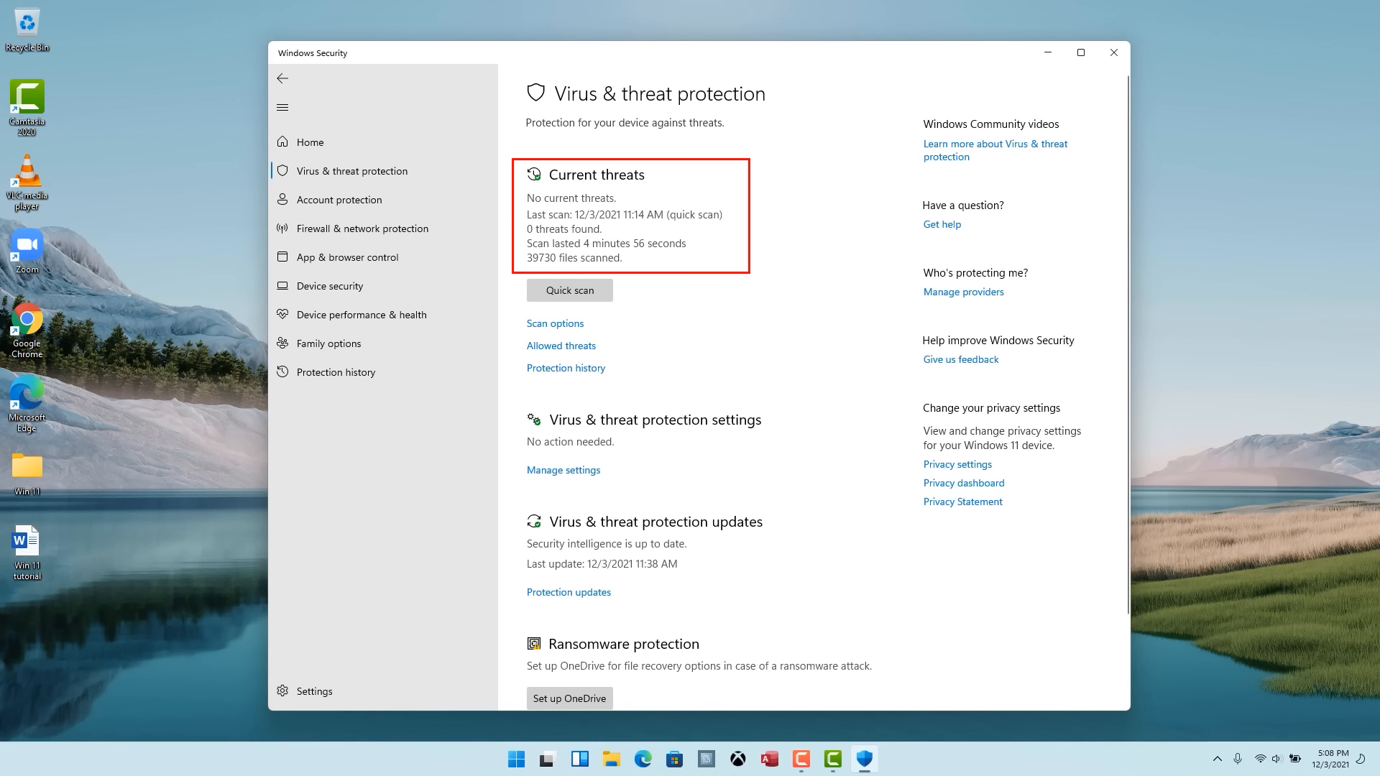
pyautogui.scroll(-2, 684, 292)
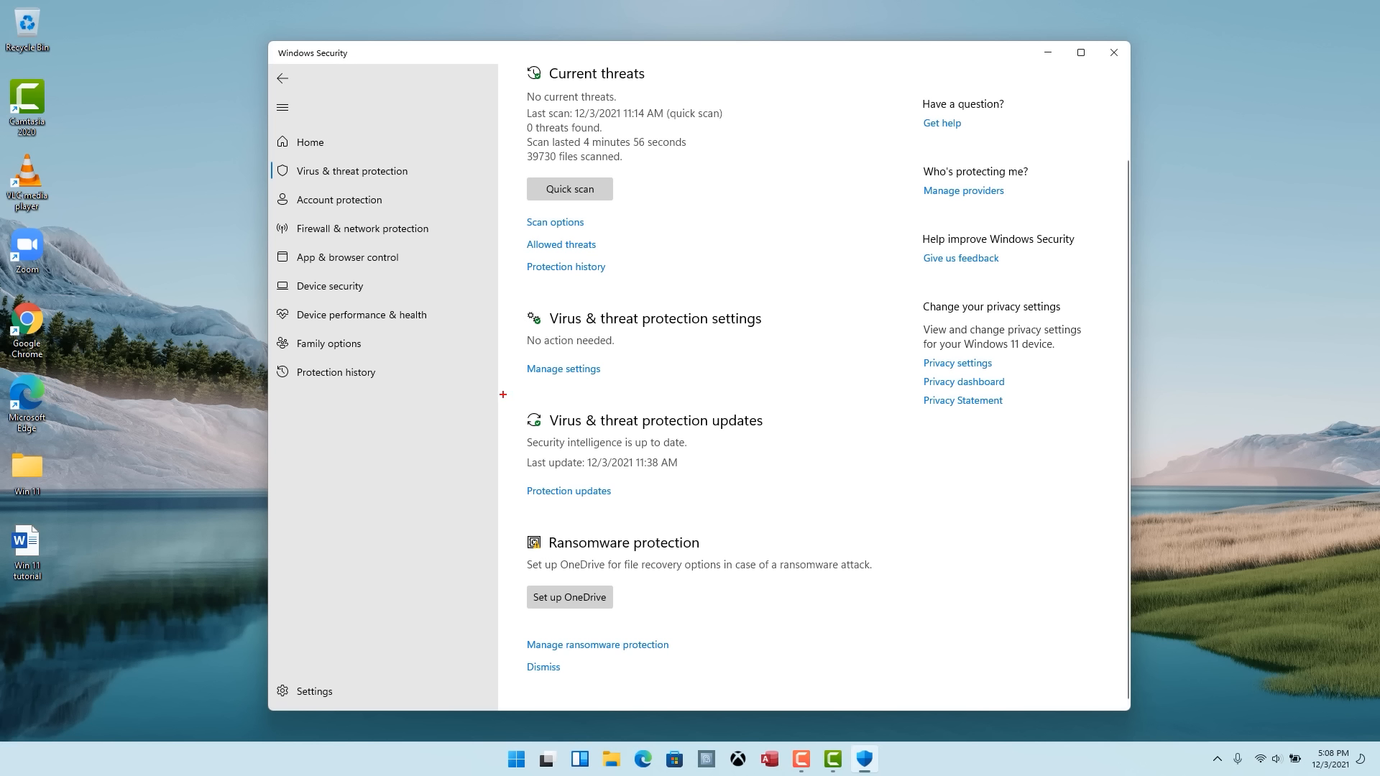
pyautogui.moveTo(502, 393)
pyautogui.mouseDown()
pyautogui.moveTo(564, 434)
pyautogui.moveTo(783, 481)
pyautogui.mouseUp()
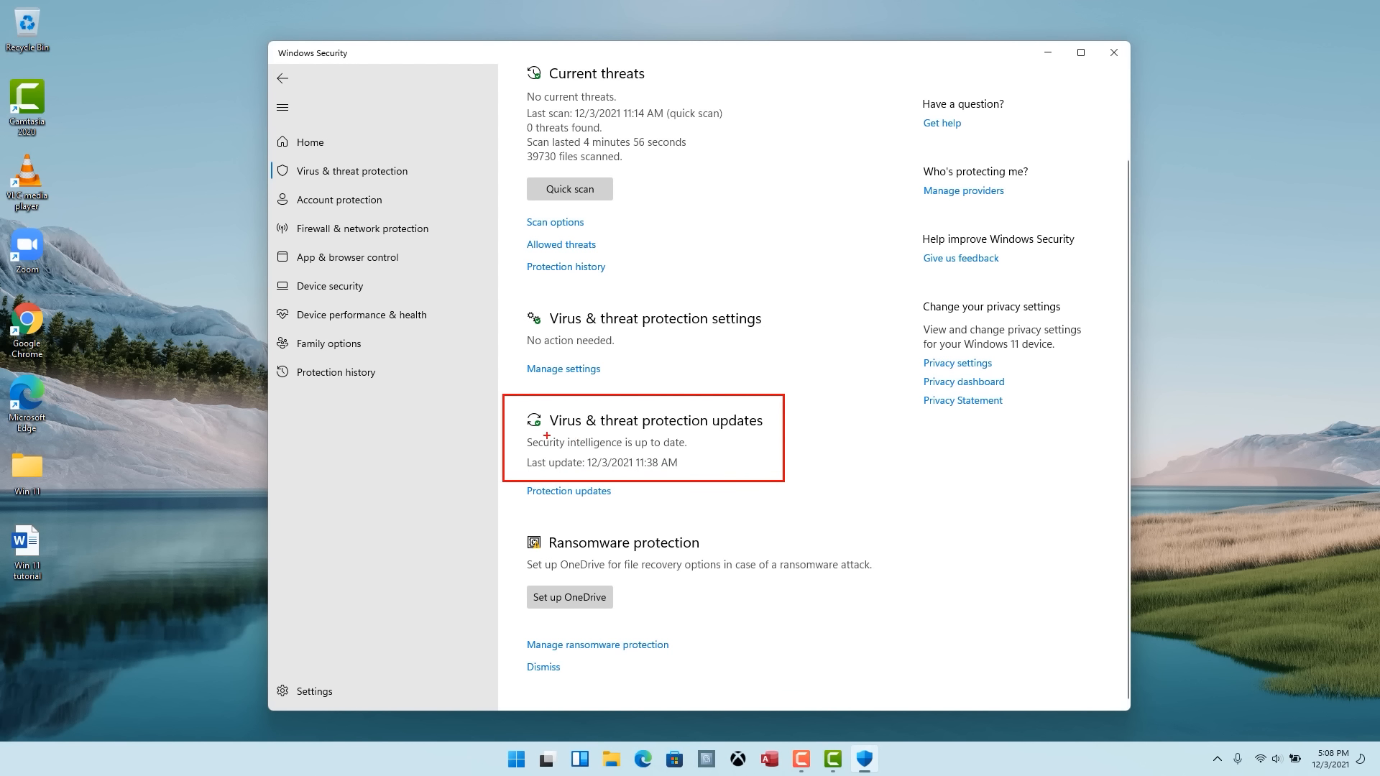
pyautogui.moveTo(519, 432); pyautogui.dragTo(700, 454)
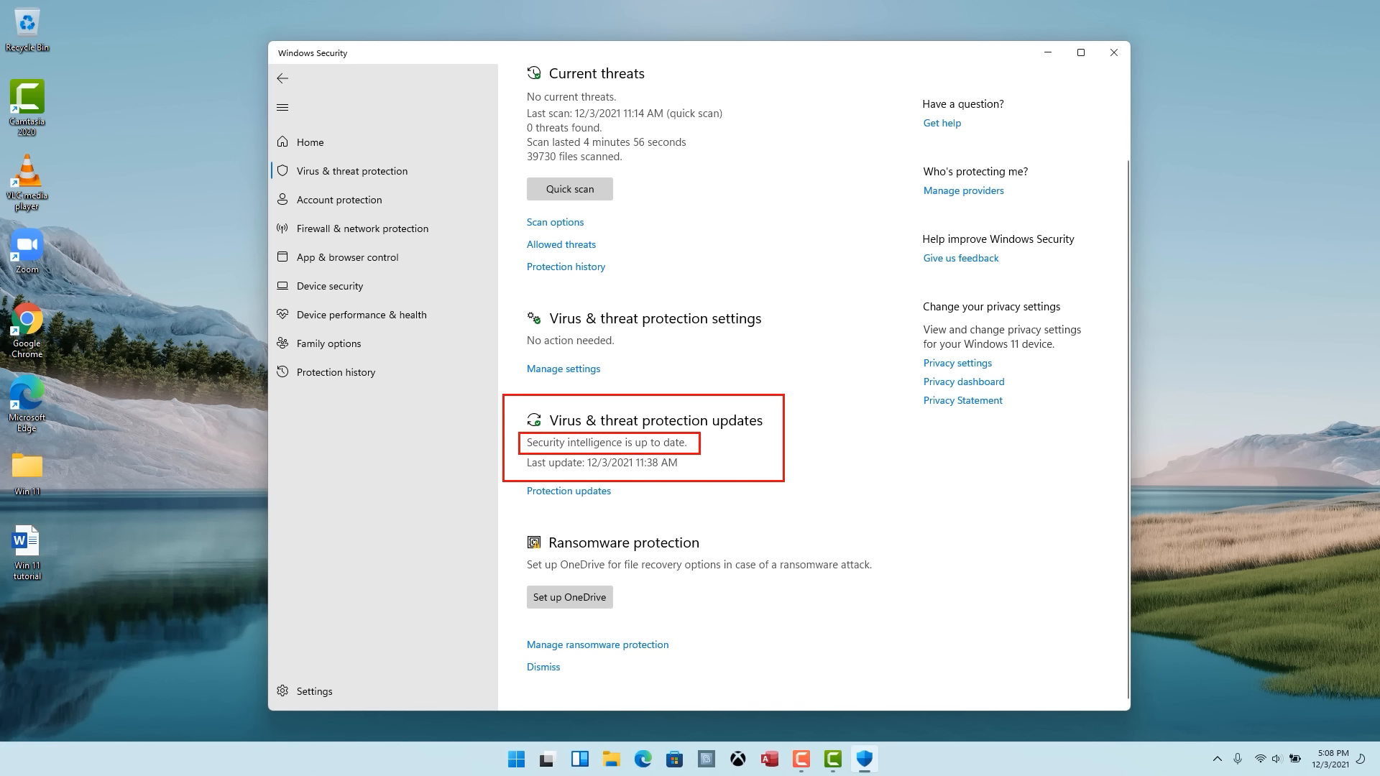
pyautogui.press('Escape')
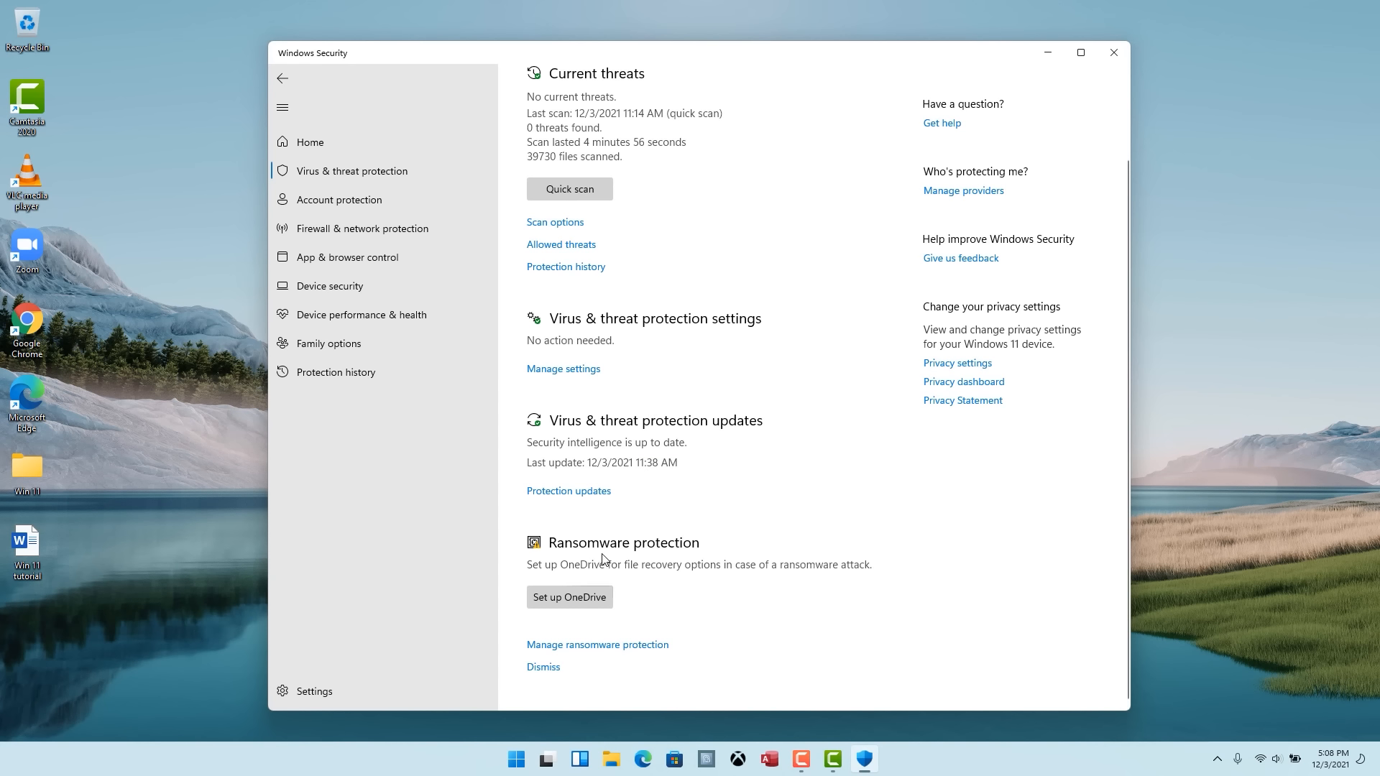
pyautogui.scroll(2, 615, 555)
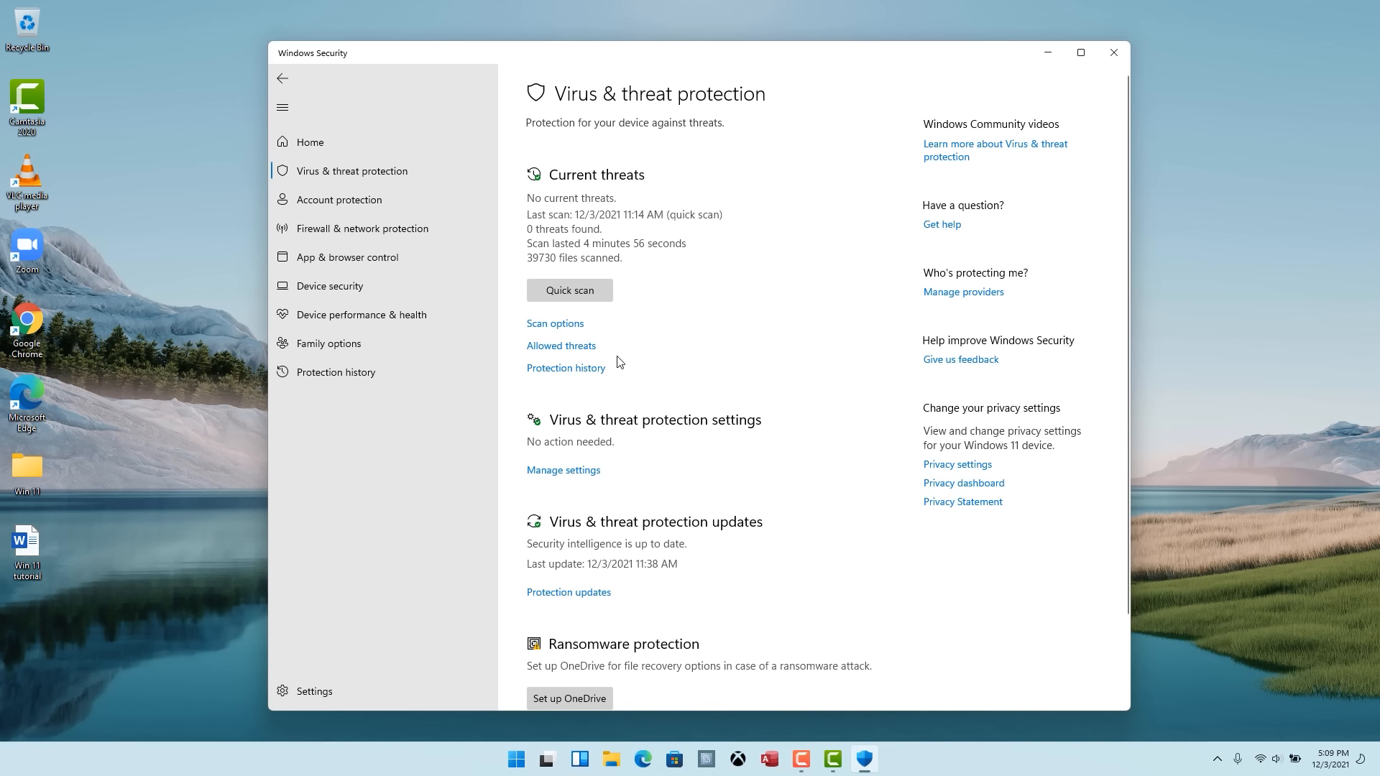
pyautogui.click(281, 79)
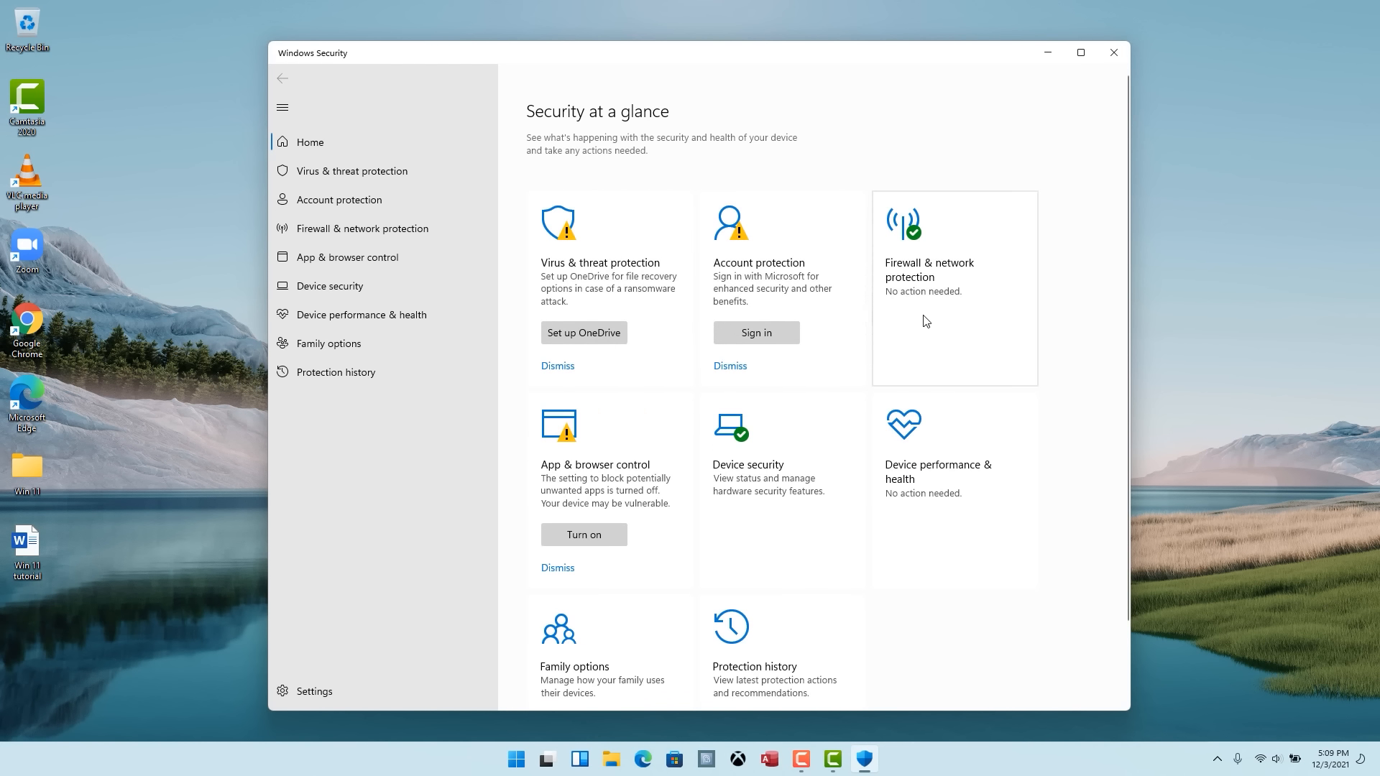
# Examine Secure boot under Device security and the health report under Device performance & health
pyautogui.click(782, 476)
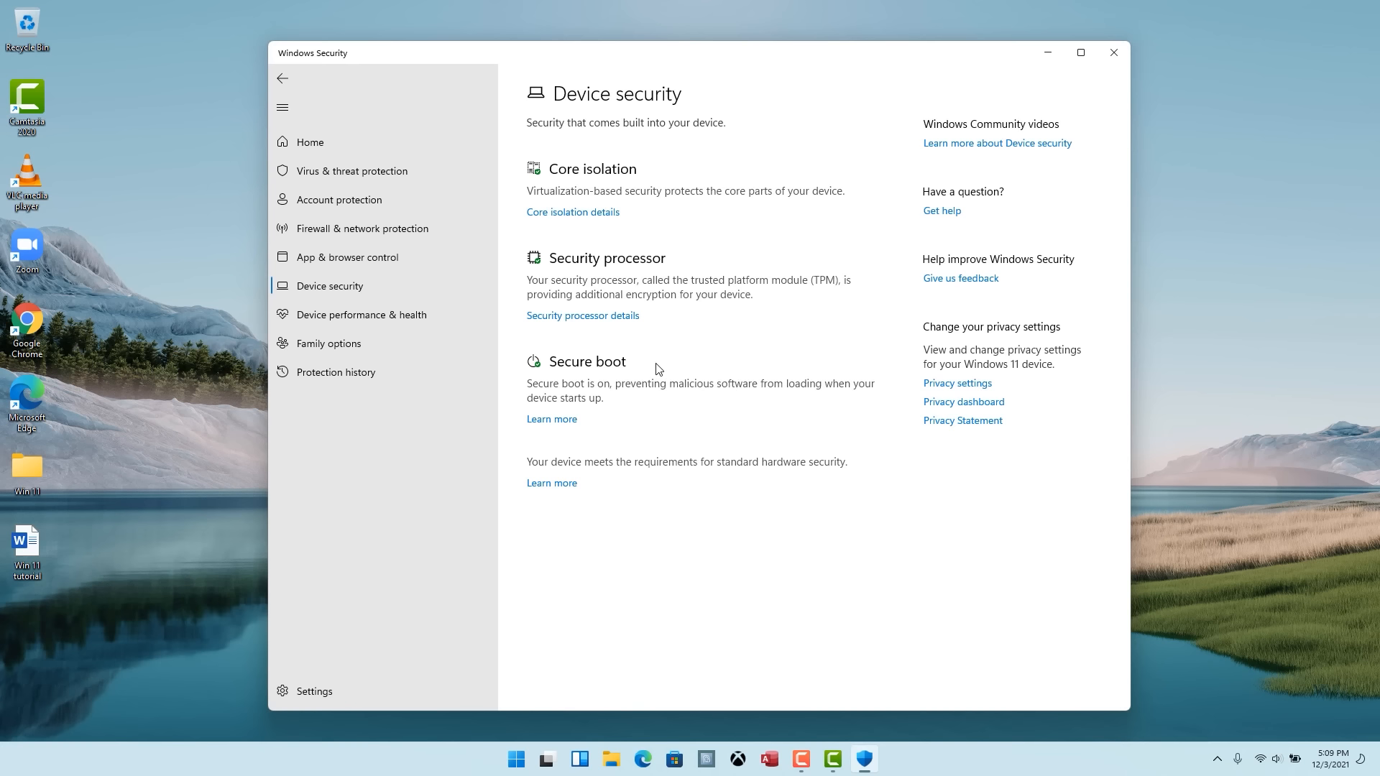
pyautogui.moveTo(515, 344); pyautogui.dragTo(890, 437)
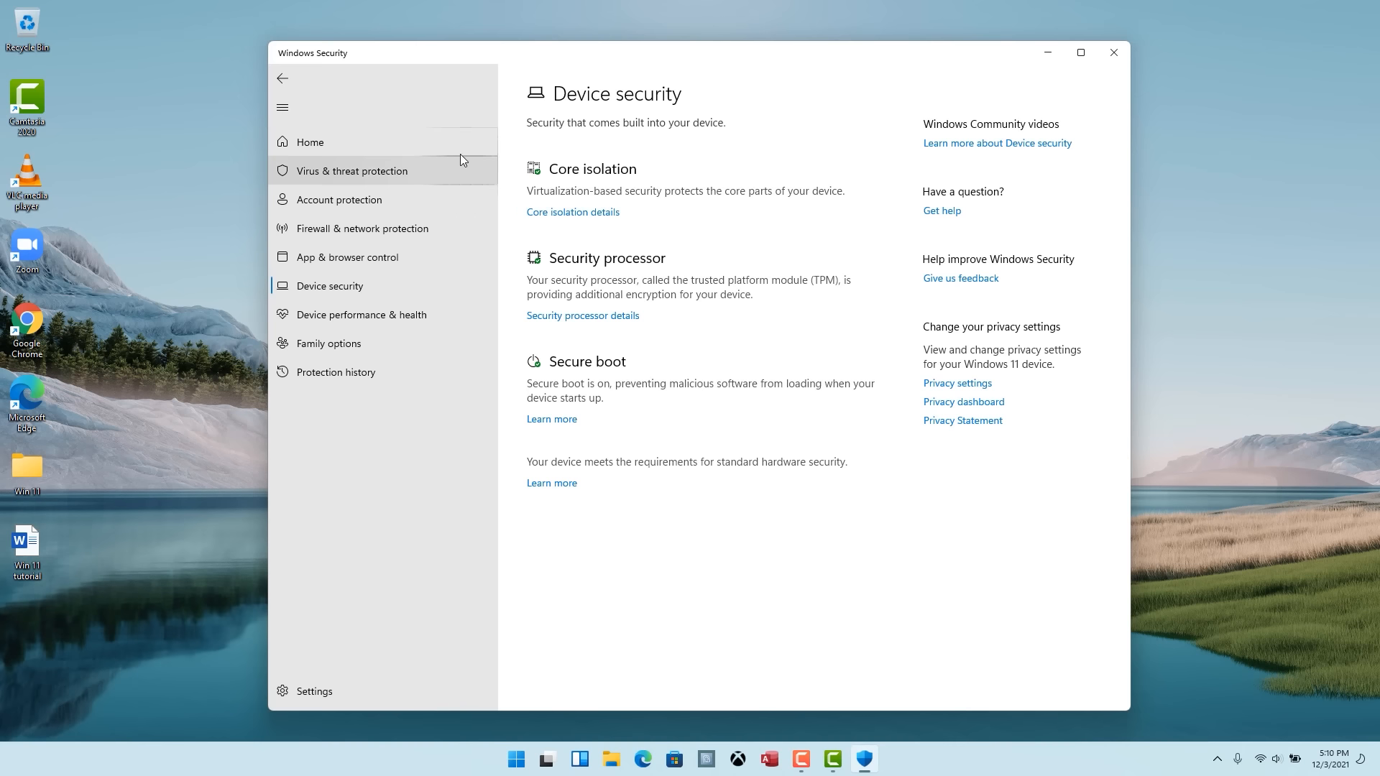
pyautogui.click(283, 79)
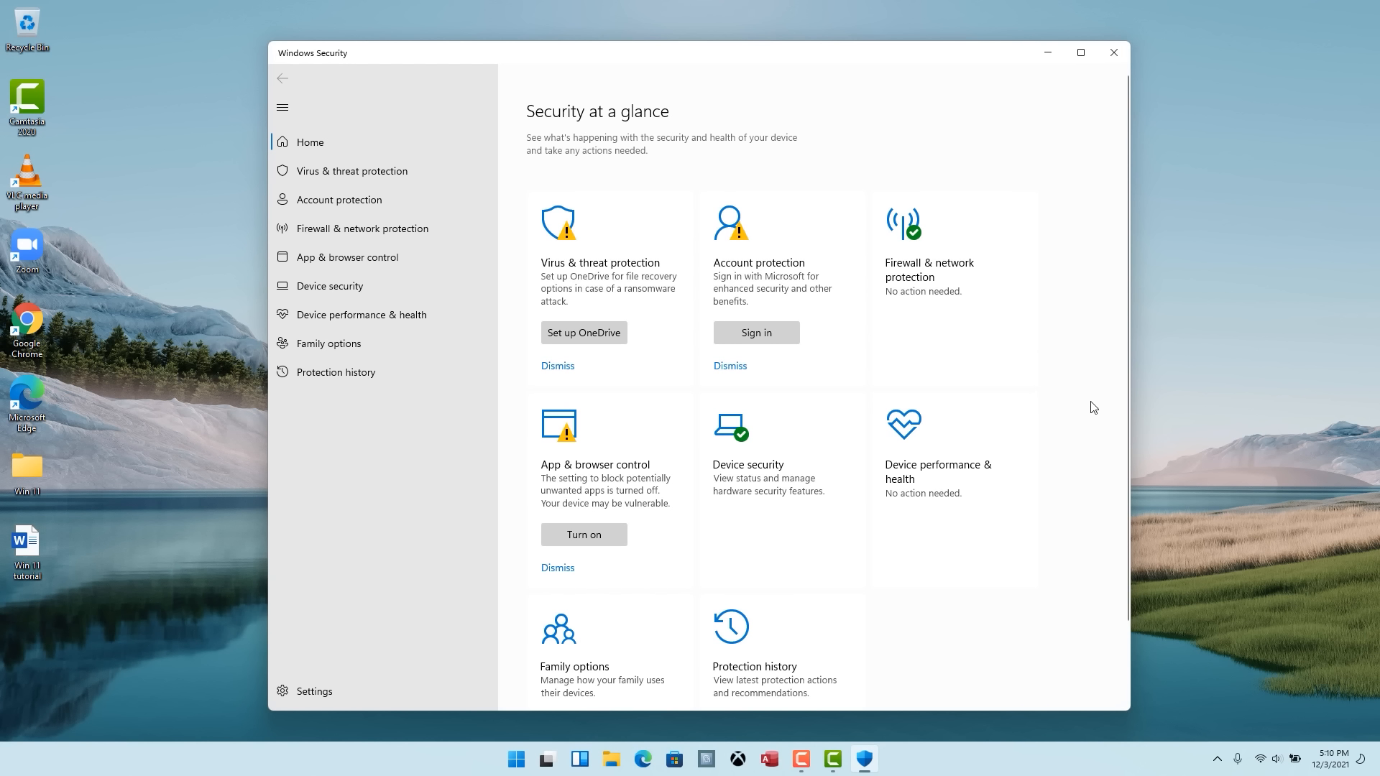
pyautogui.click(938, 471)
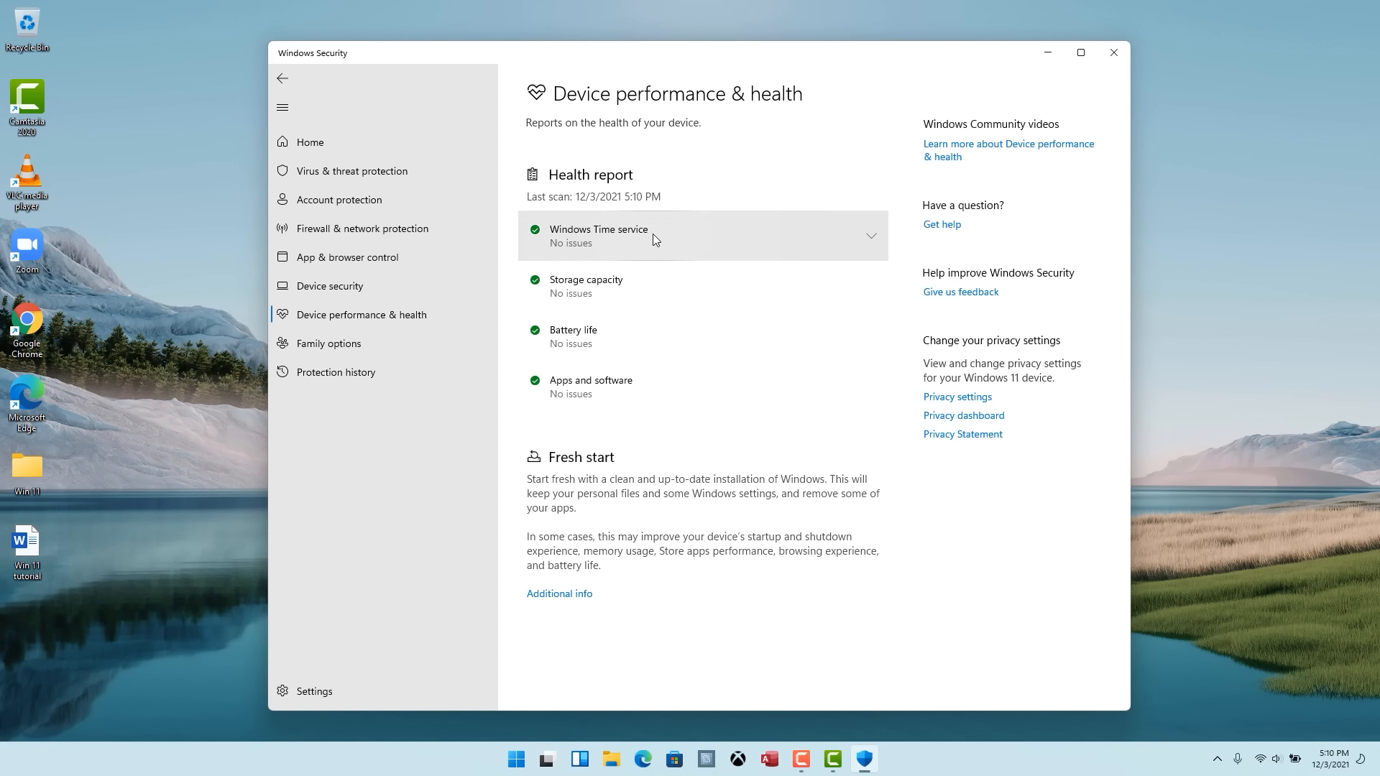
pyautogui.click(283, 78)
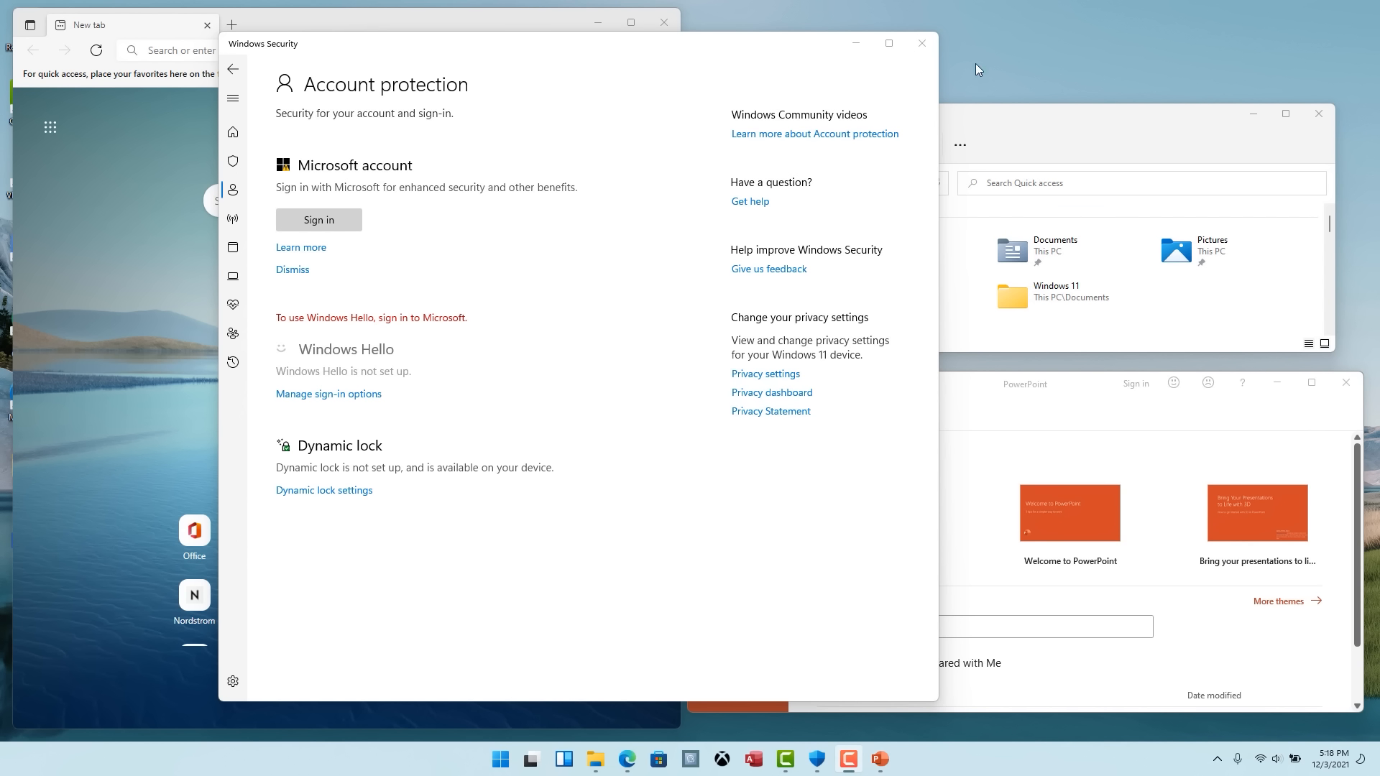
# Shorten the Windows Security window, move it partly over the Edge window, and bring up its snap layout choices
pyautogui.moveTo(763, 49); pyautogui.dragTo(1187, 35)
pyautogui.moveTo(1032, 687); pyautogui.dragTo(1033, 451)
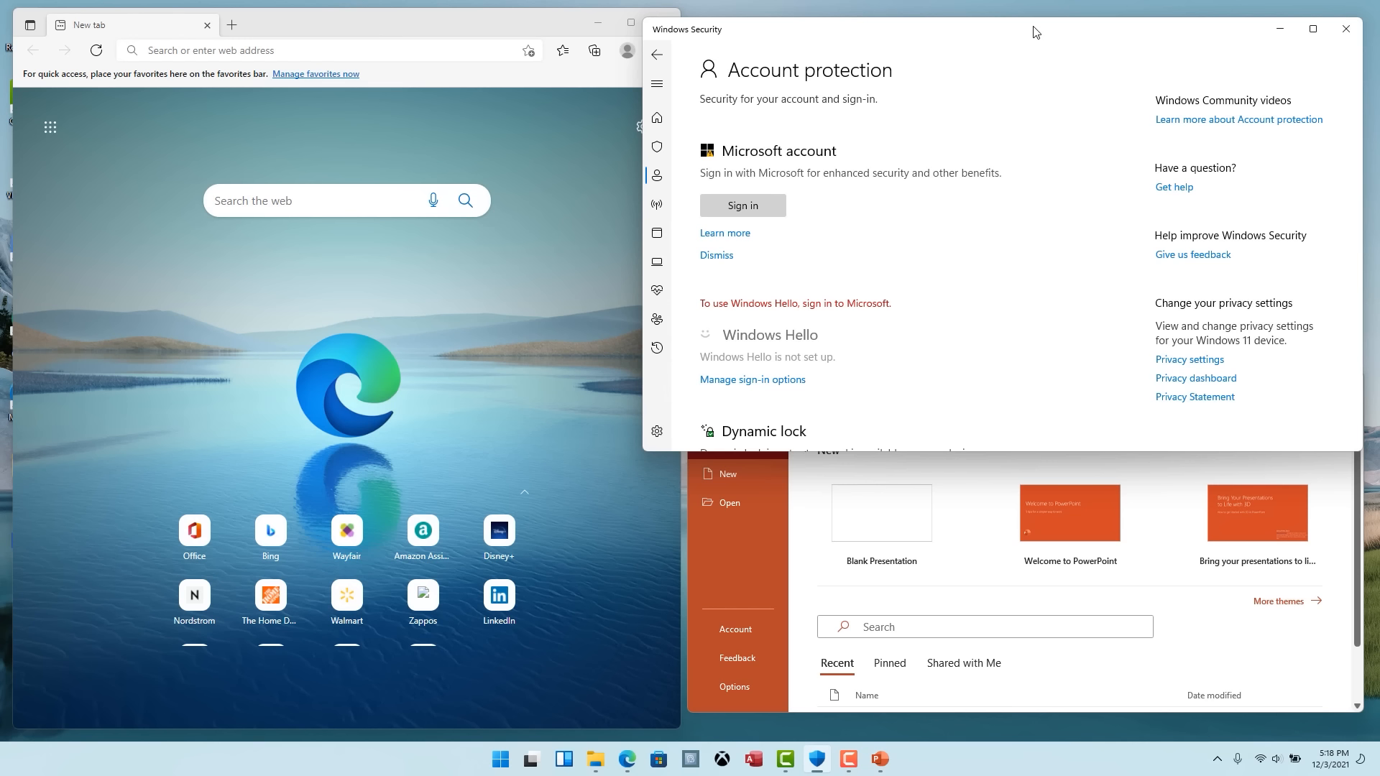
pyautogui.moveTo(1032, 33); pyautogui.dragTo(604, 82)
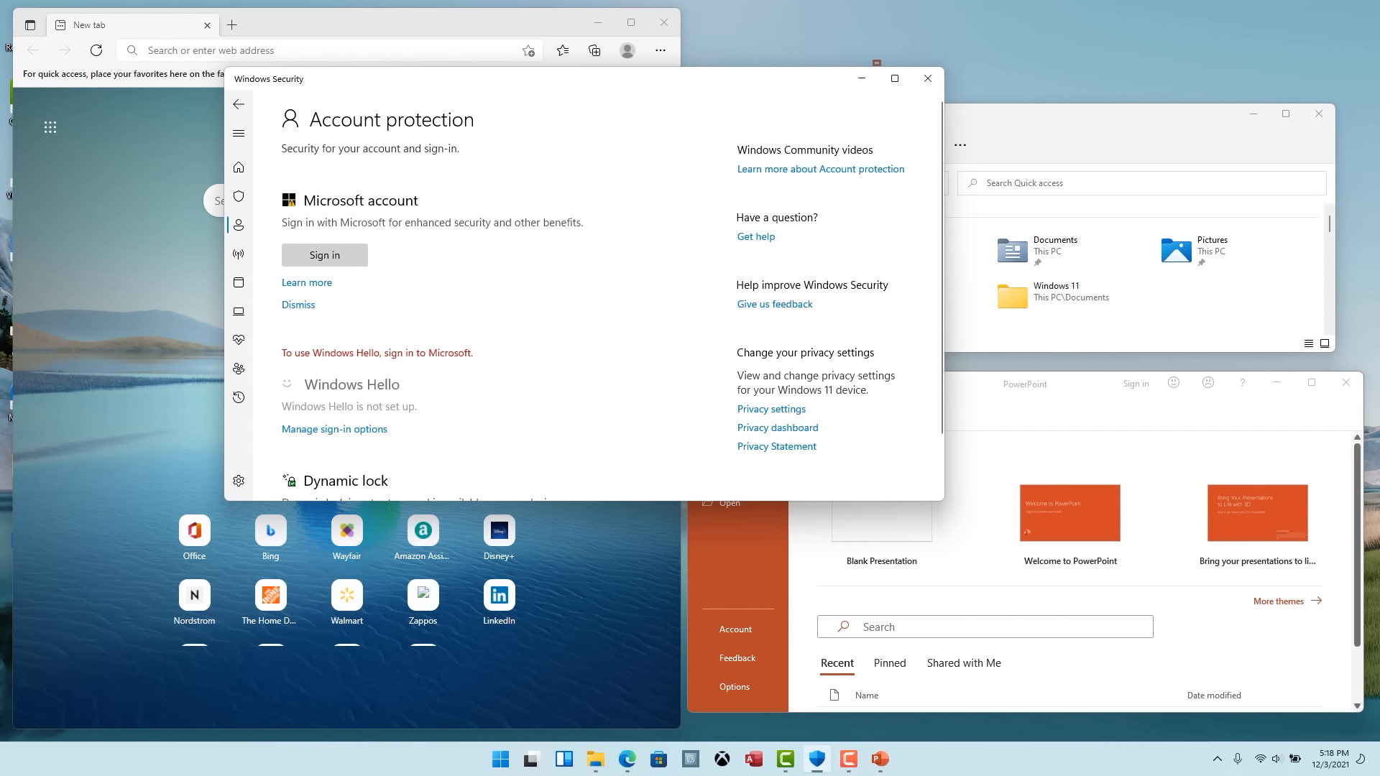
pyautogui.moveTo(893, 82)
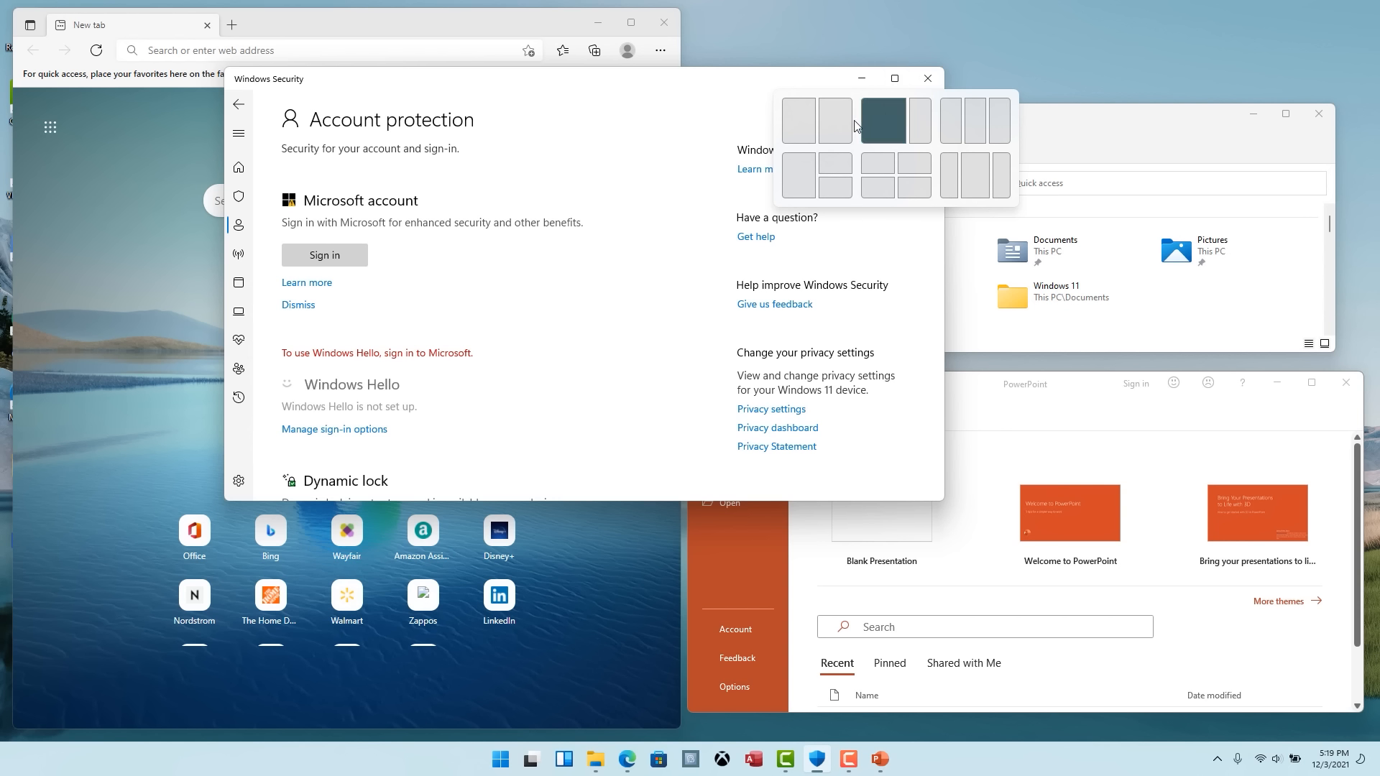
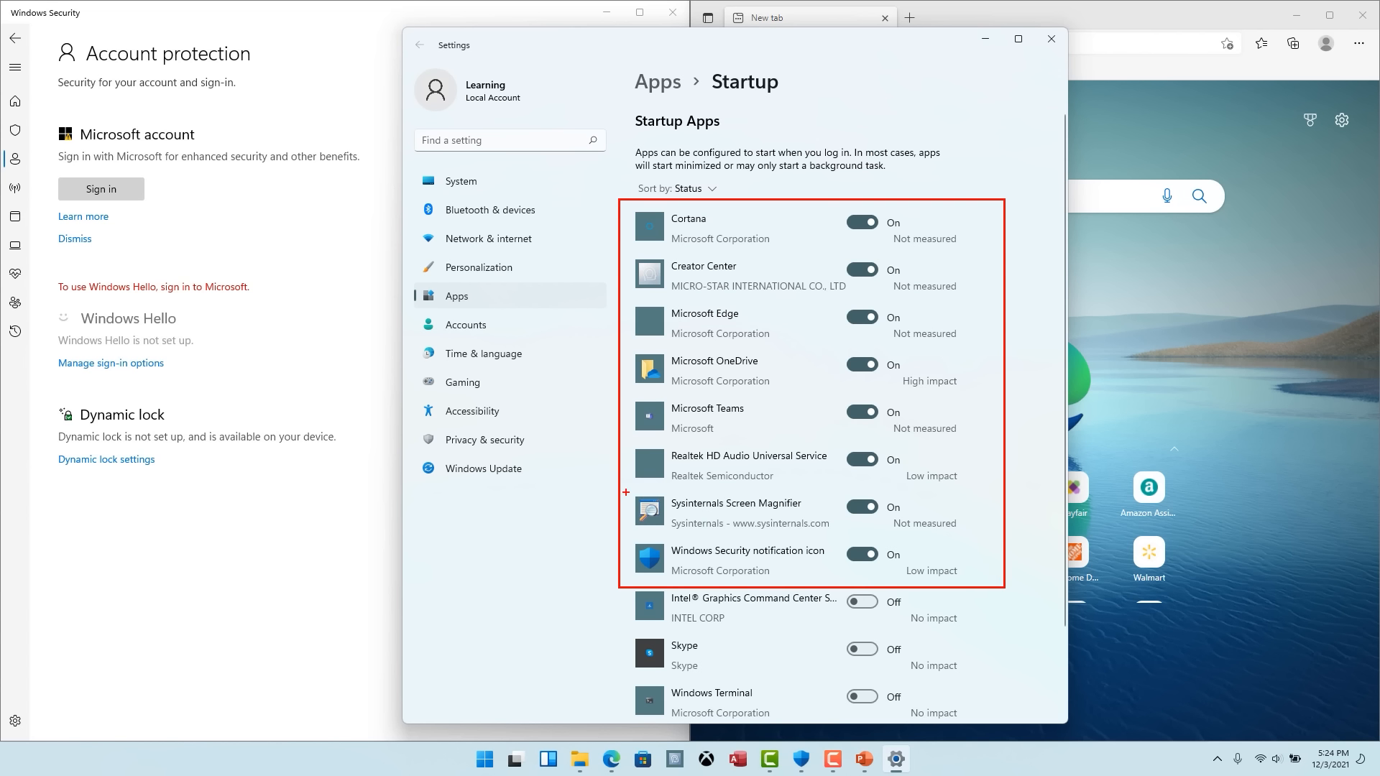
# Turn off Cortana, Creator Center, Microsoft Edge and Microsoft Teams as startup apps
pyautogui.moveTo(626, 493); pyautogui.dragTo(975, 539)
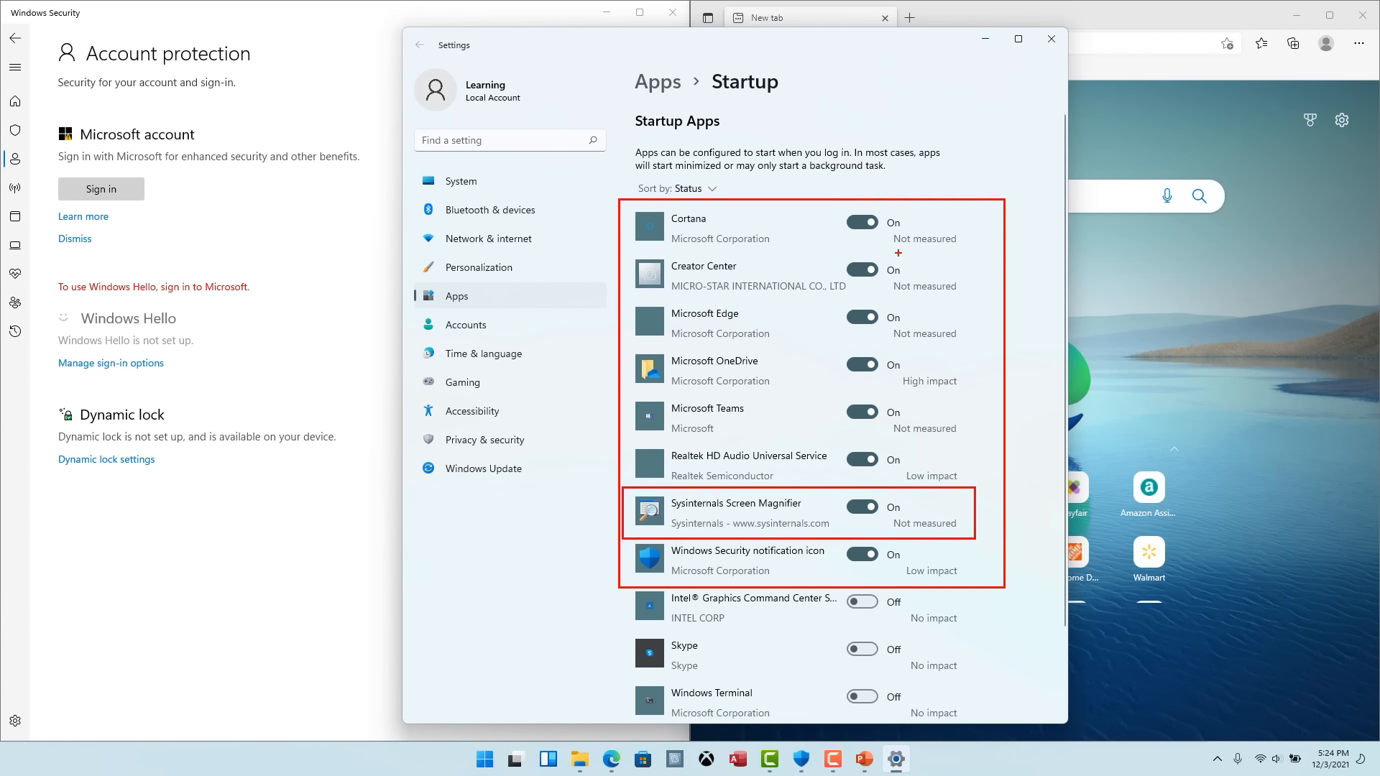
pyautogui.press('Escape')
pyautogui.click(862, 222)
pyautogui.click(862, 269)
pyautogui.click(861, 317)
pyautogui.click(862, 411)
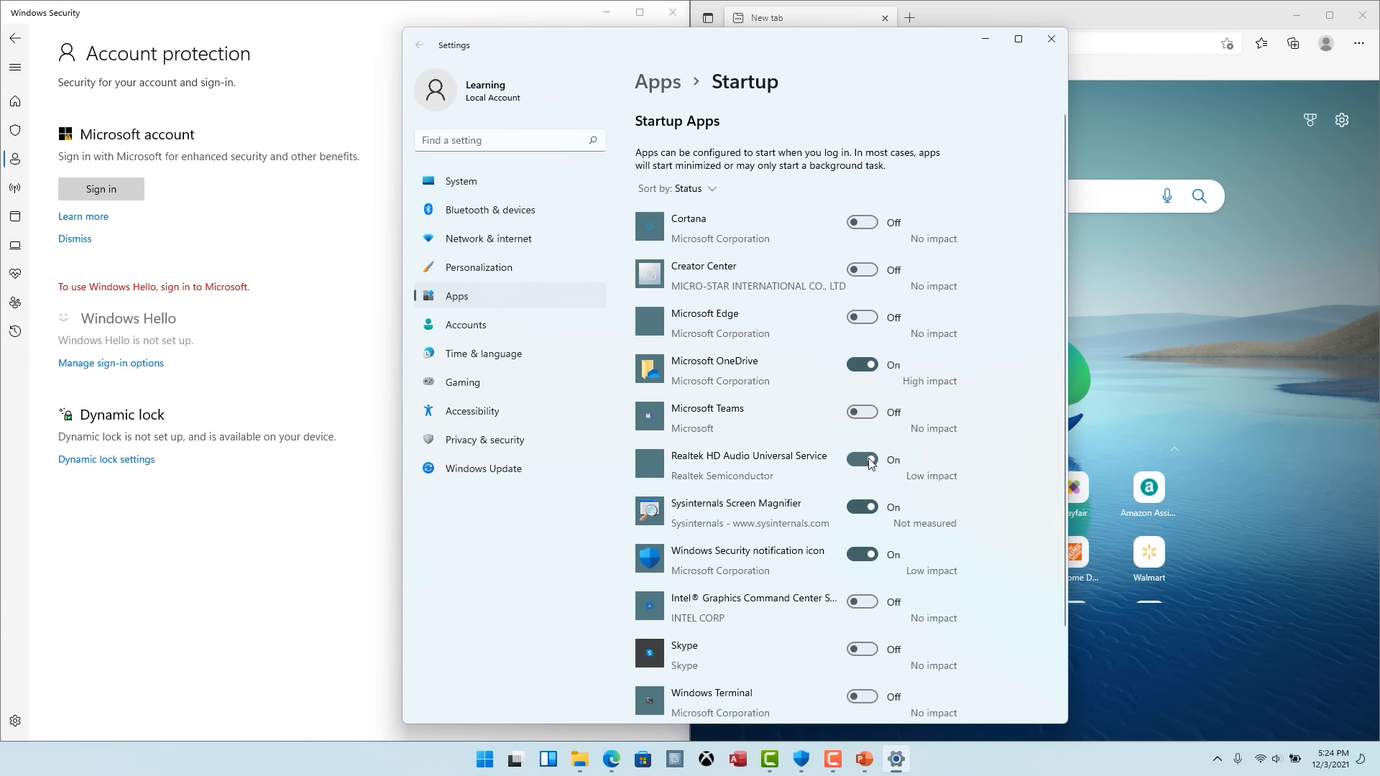
# Sort the startup apps by Startup impact and close Settings
pyautogui.click(713, 189)
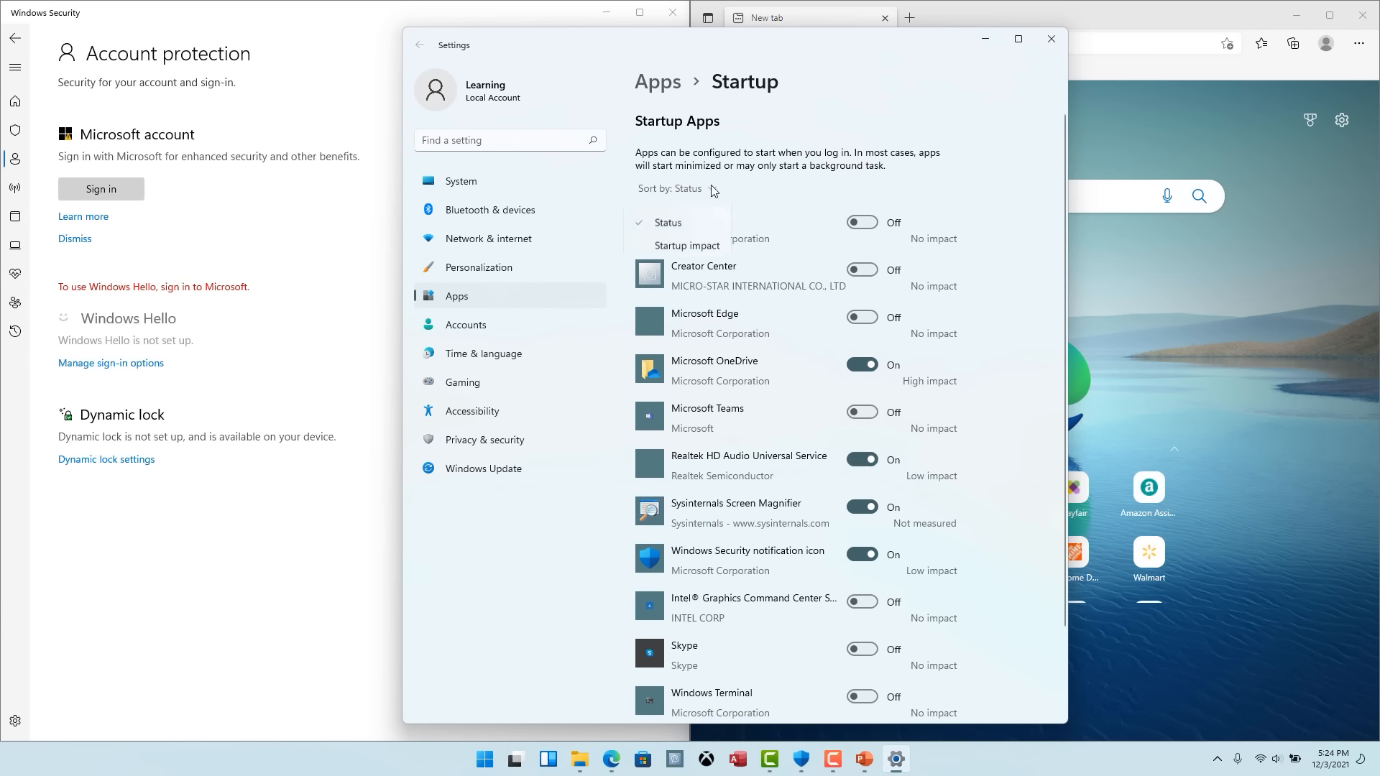
pyautogui.click(693, 267)
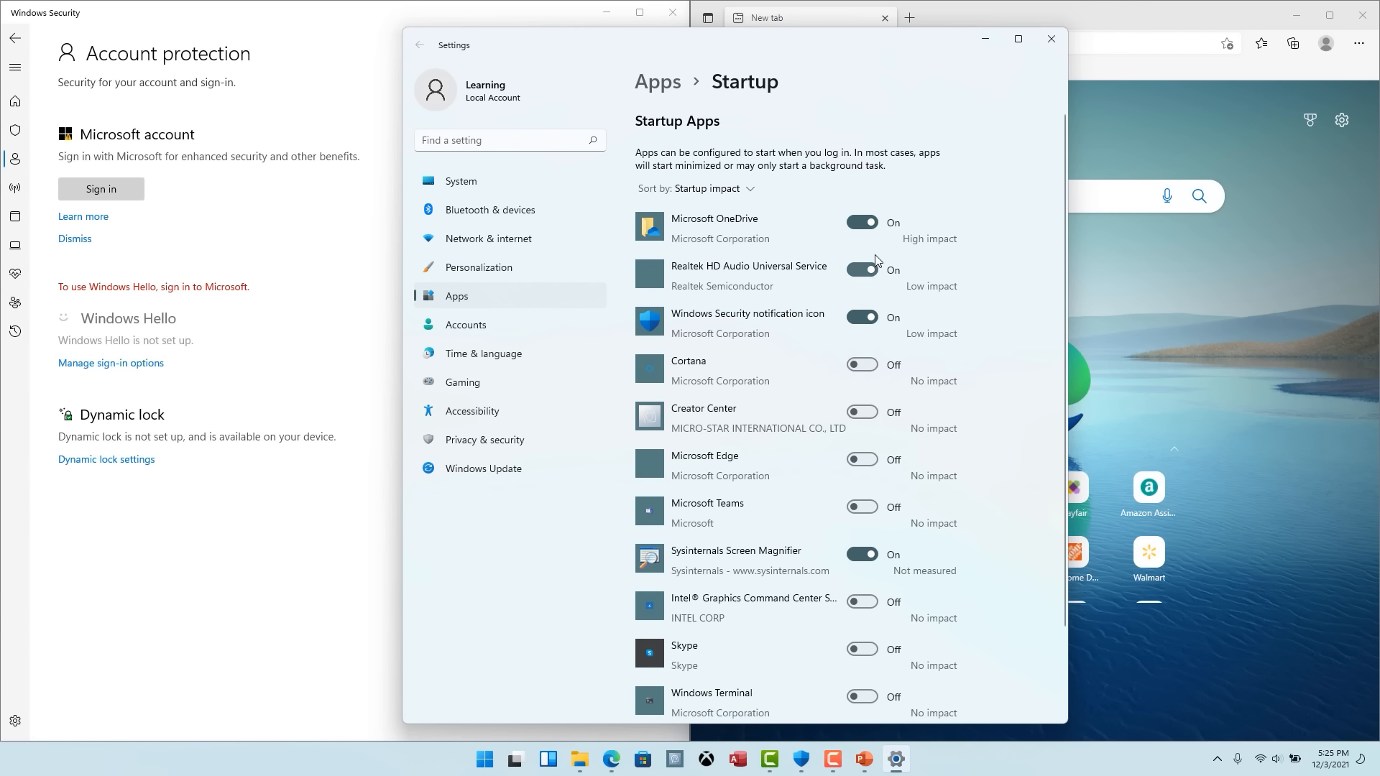
pyautogui.click(1049, 39)
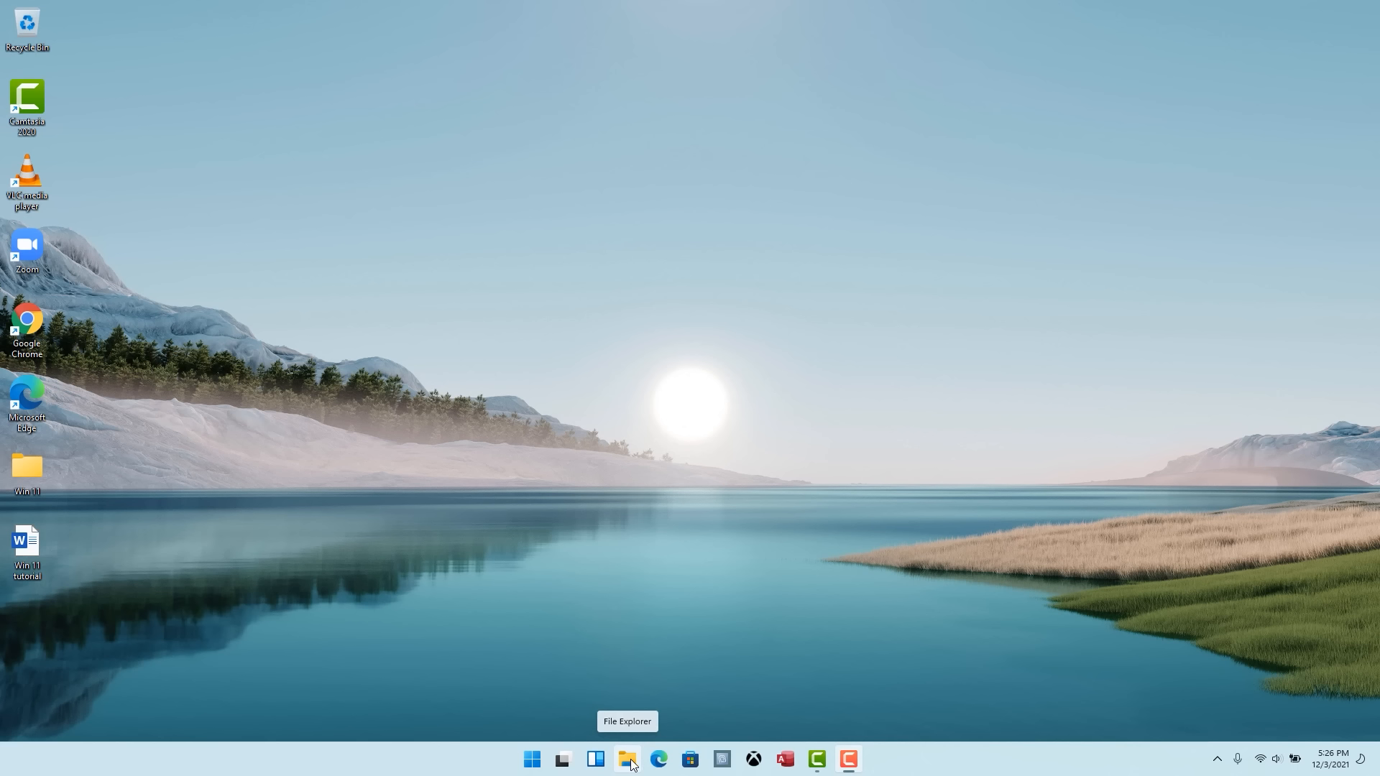
# Open This PC in an enlarged File Explorer window, check the free space of Windows (C:), and close the window
pyautogui.click(627, 759)
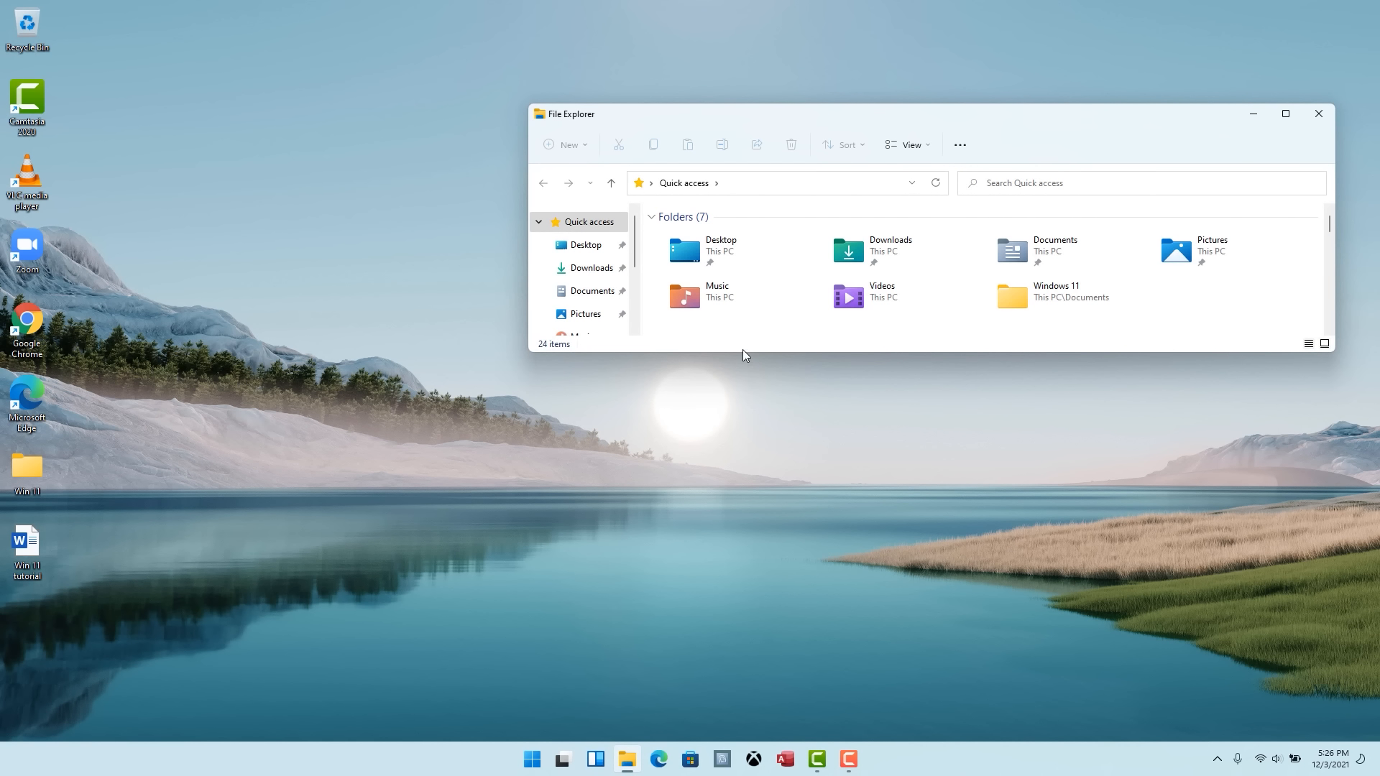
pyautogui.moveTo(739, 353); pyautogui.dragTo(723, 477)
pyautogui.click(578, 439)
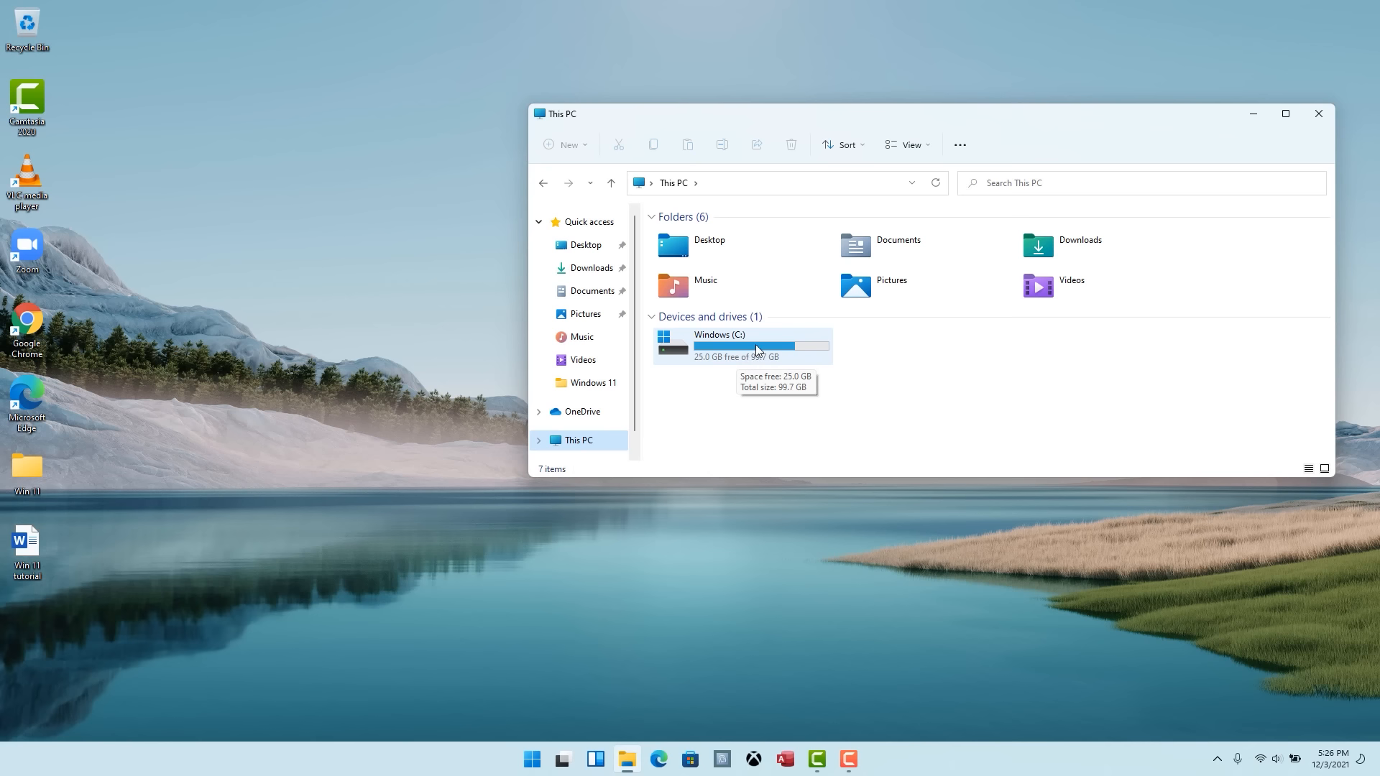
pyautogui.click(1318, 115)
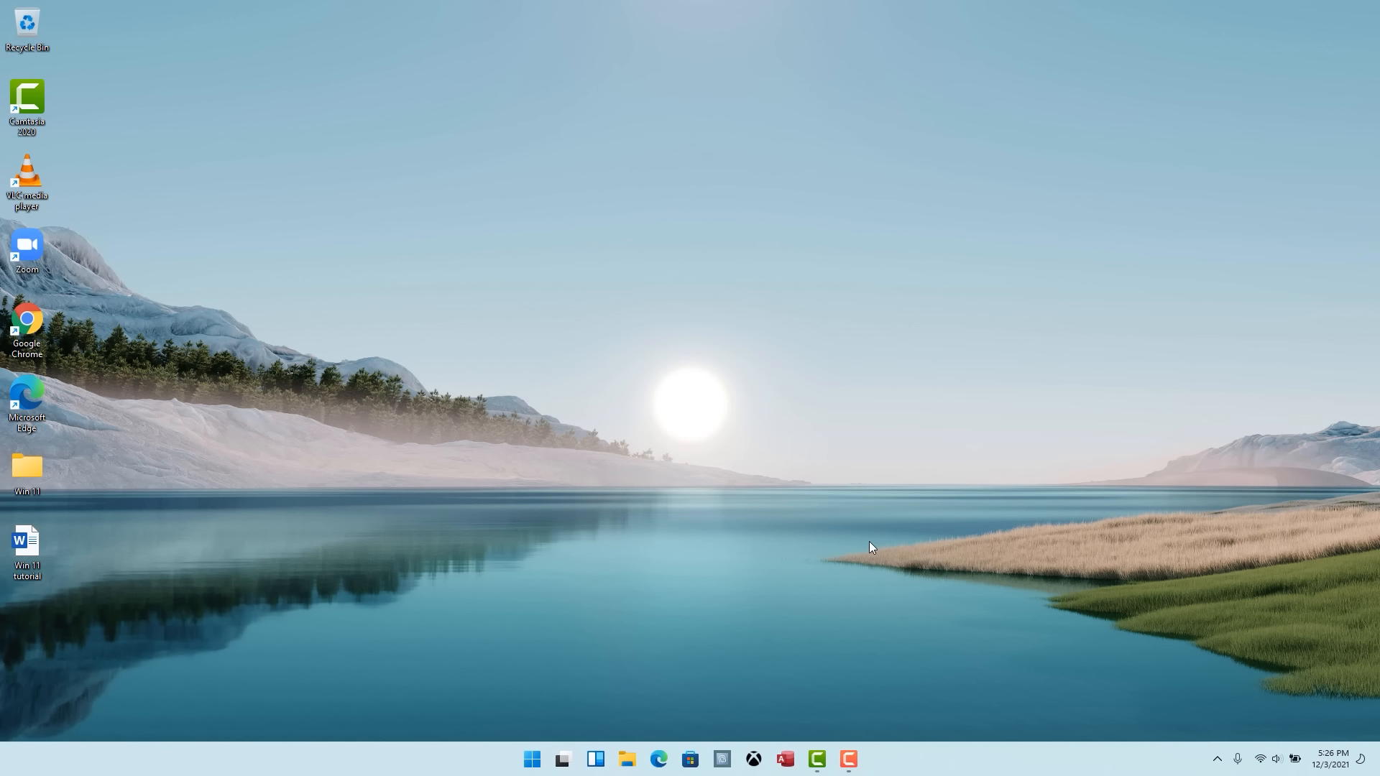
# Search the Start menu for "cleanup", open Disk Cleanup, and move its window to the middle of the screen
pyautogui.click(534, 758)
pyautogui.write('cleanup')
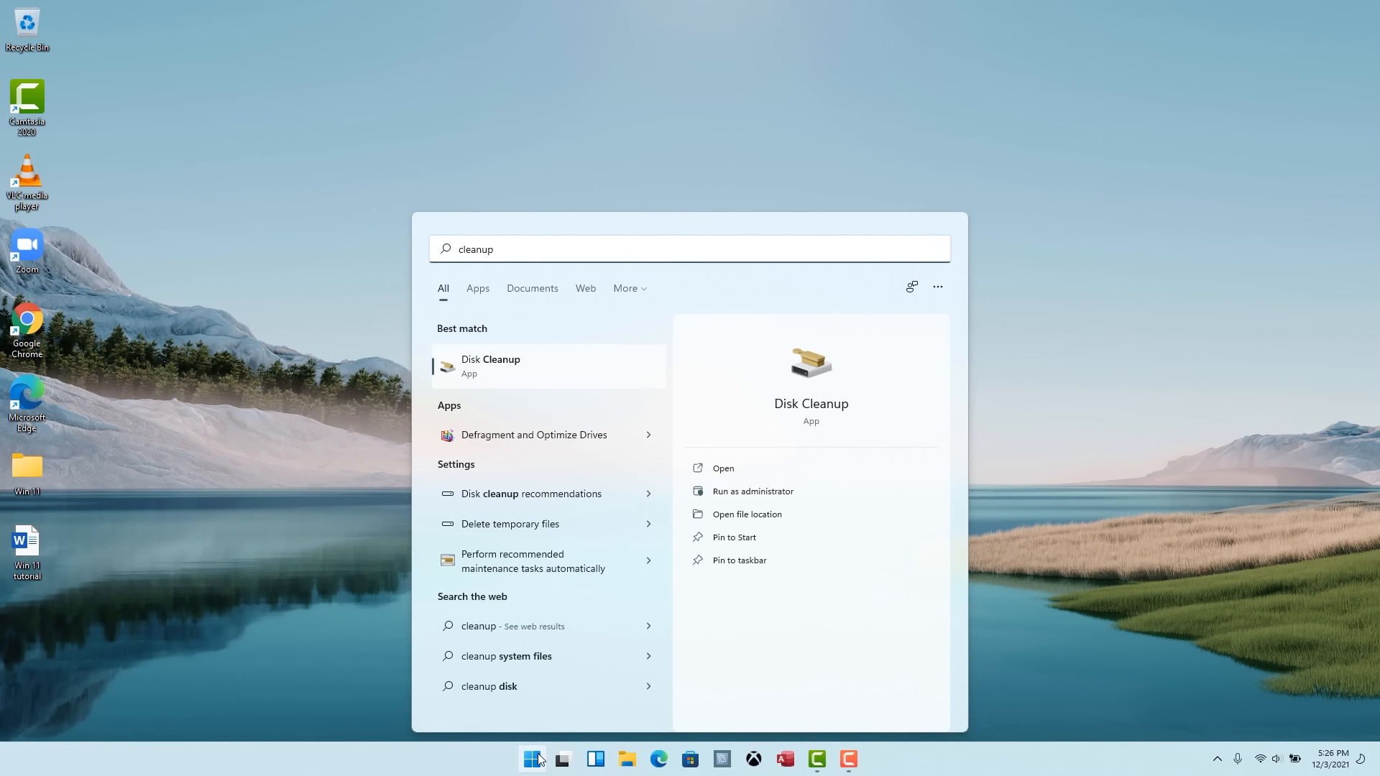
pyautogui.click(491, 365)
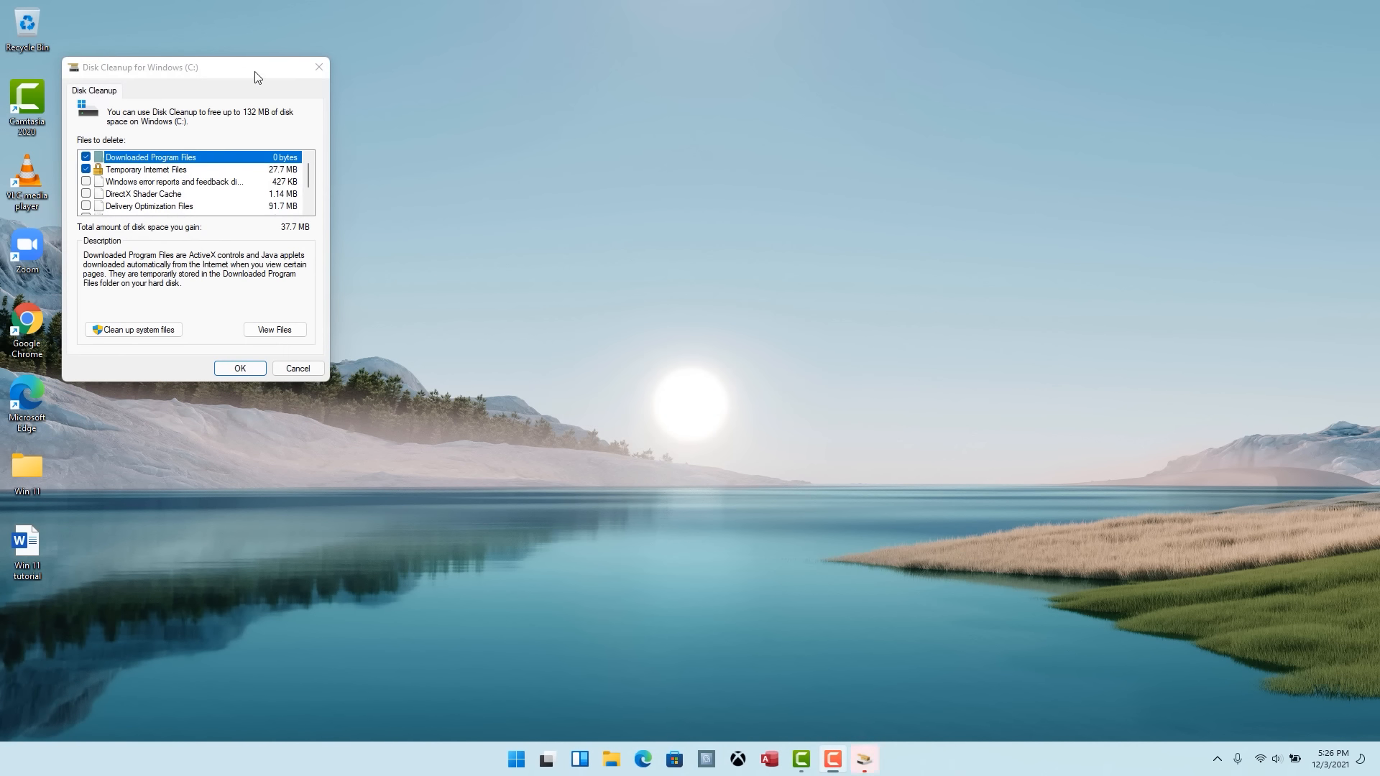
pyautogui.moveTo(257, 77); pyautogui.dragTo(739, 165)
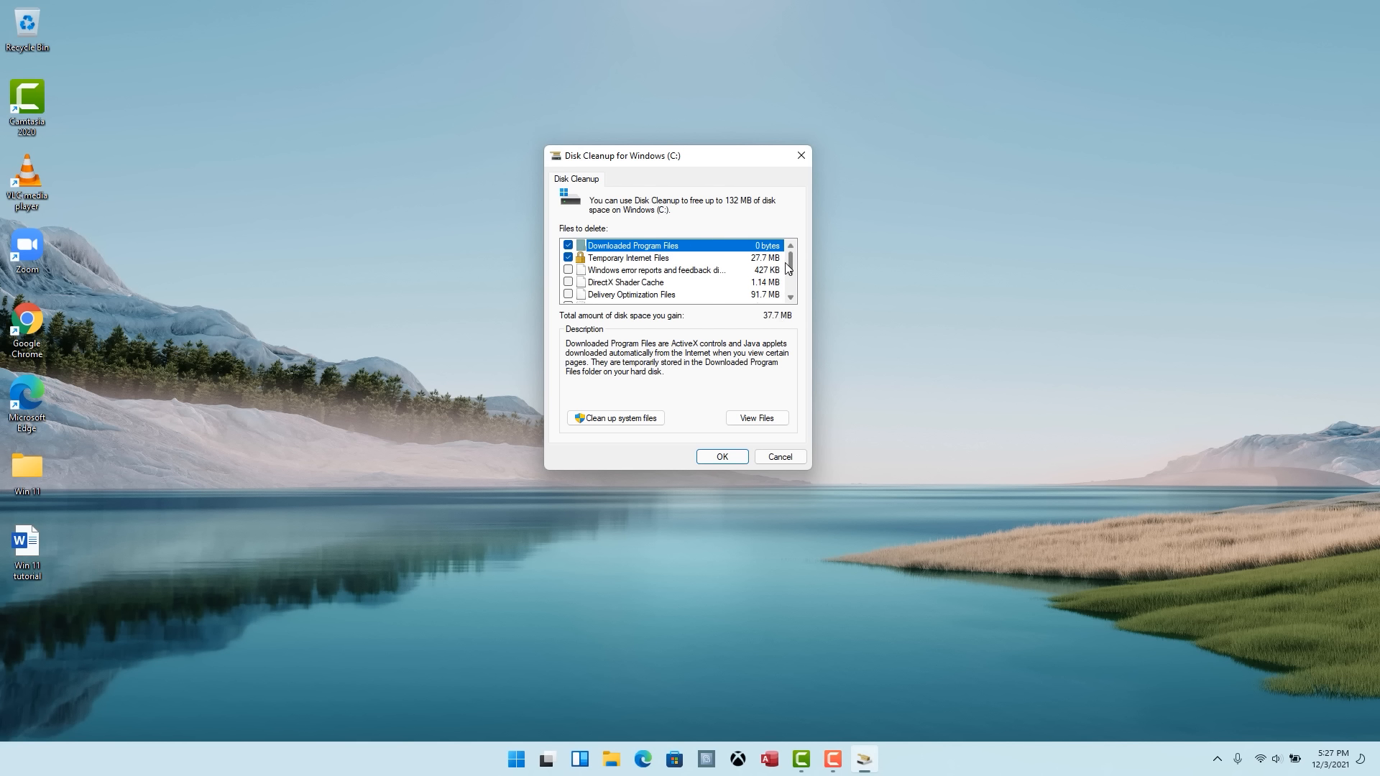
# Review the files to delete, extend the cleanup to system files, mark Windows Update Cleanup, and cancel Disk Cleanup
pyautogui.scroll(-3, 790, 261)
pyautogui.scroll(3, 791, 271)
pyautogui.click(609, 417)
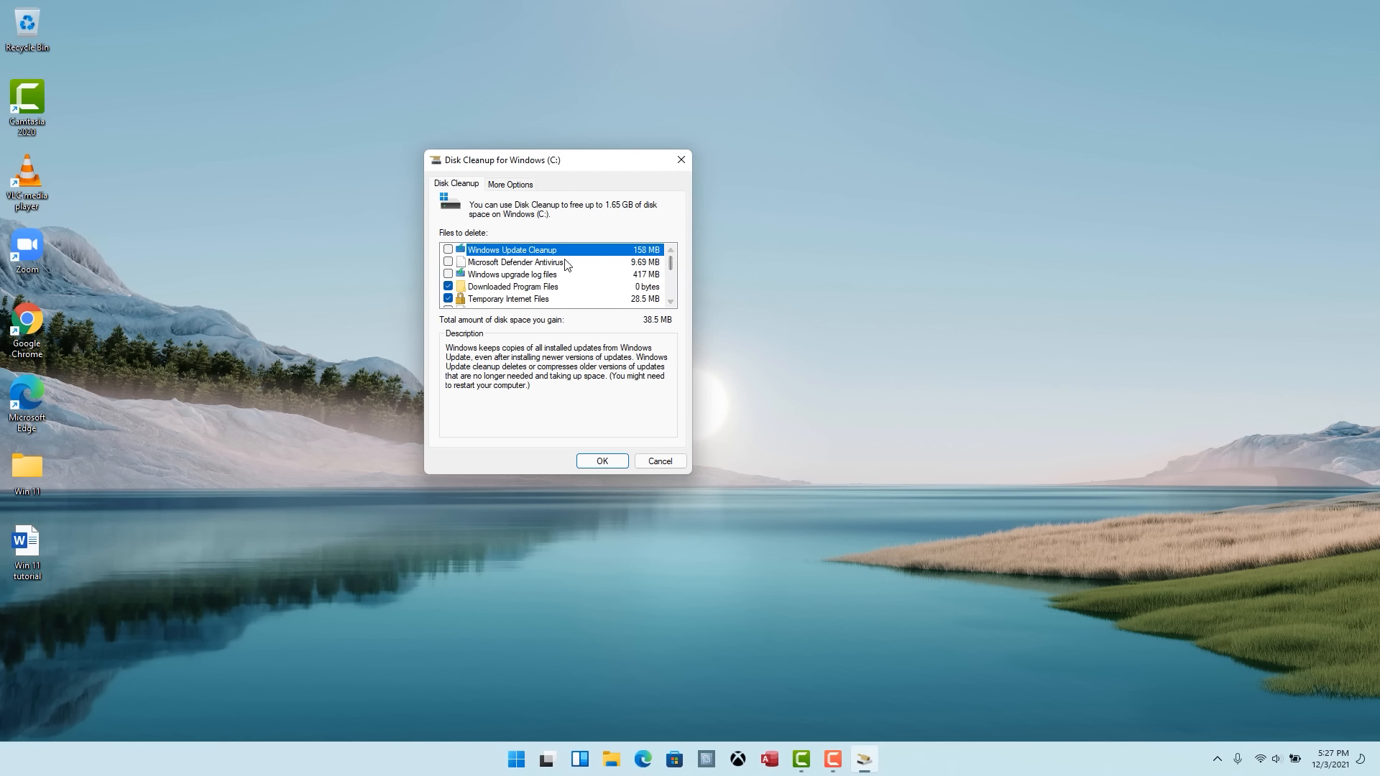
pyautogui.click(448, 249)
pyautogui.moveTo(668, 265)
pyautogui.mouseDown()
pyautogui.moveTo(672, 295)
pyautogui.moveTo(673, 244)
pyautogui.mouseUp()
pyautogui.click(664, 462)
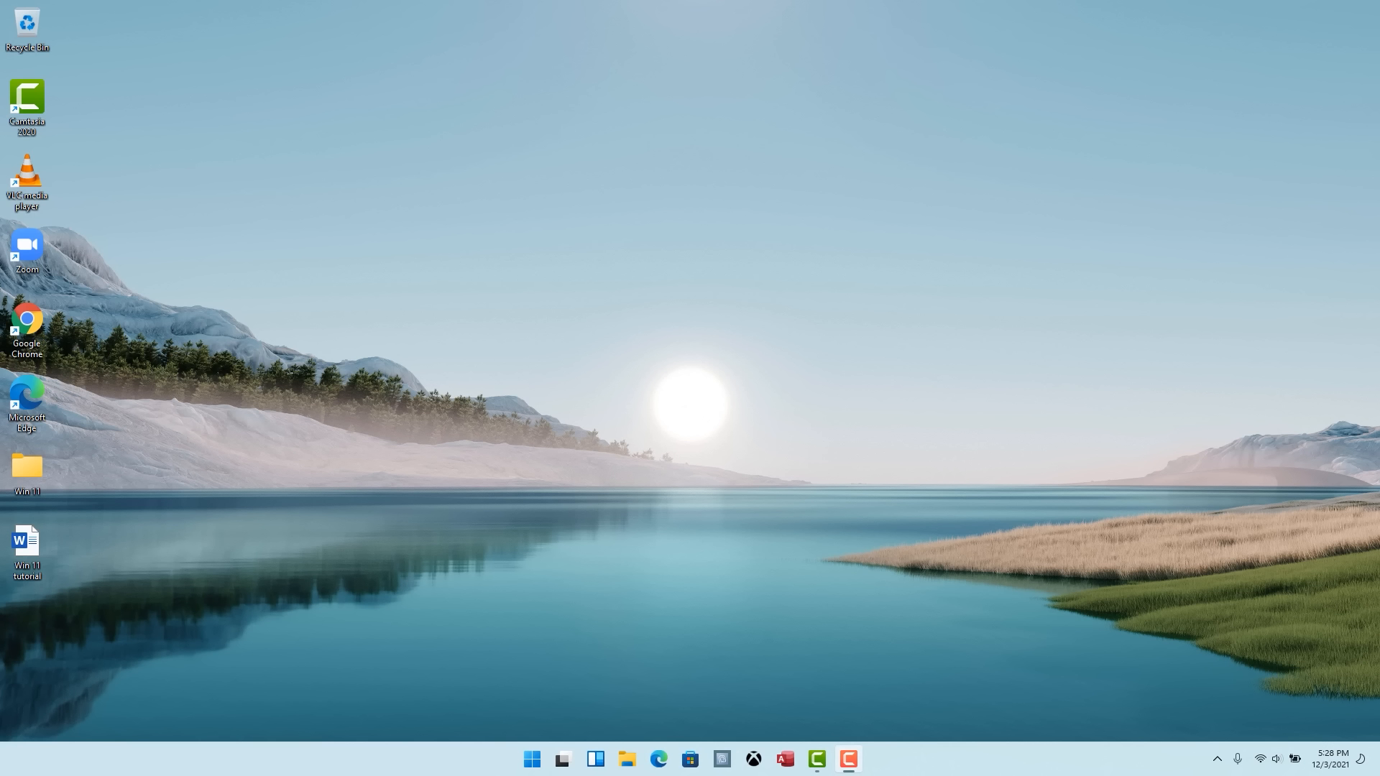
# Open Microsoft Edge in a maximized window, start a new InPrivate window, and read through its InPrivate browsing details
pyautogui.click(658, 758)
pyautogui.click(1329, 10)
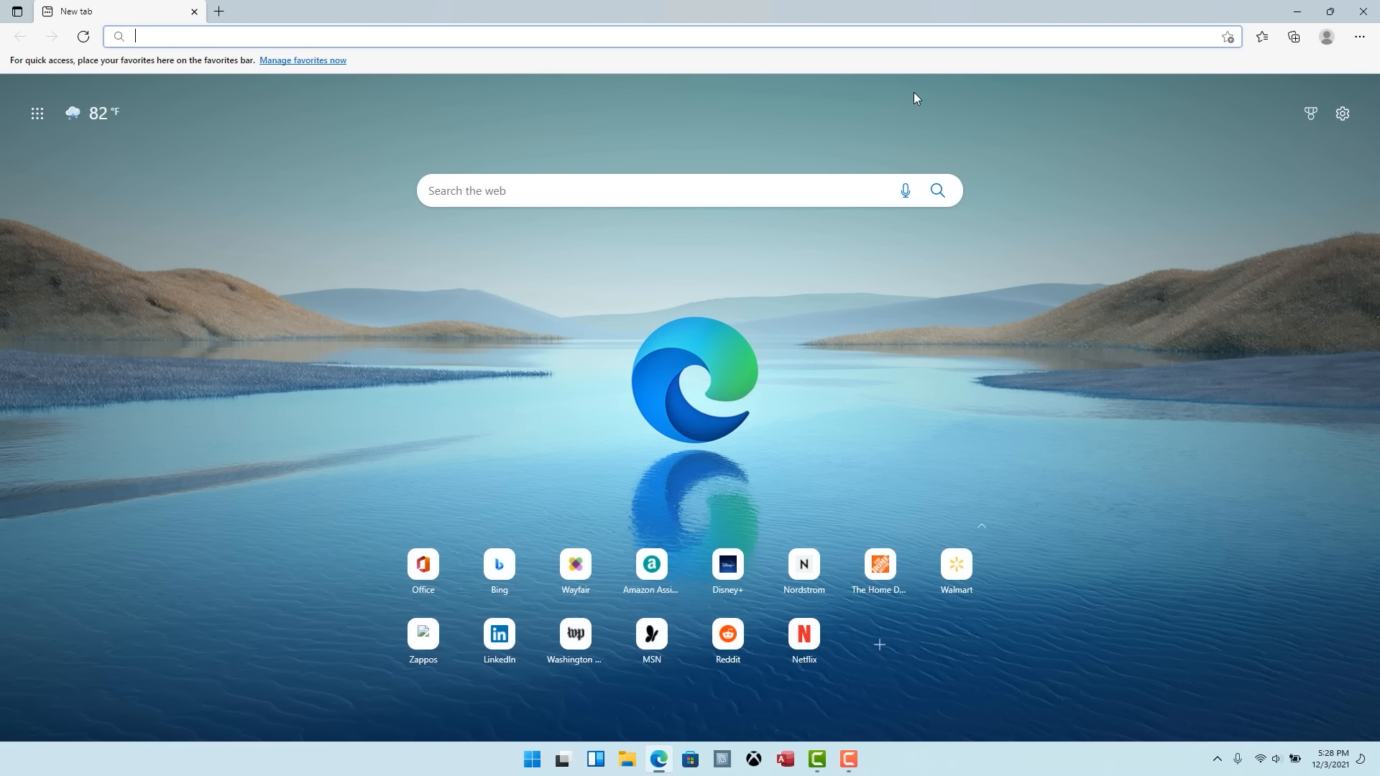
pyautogui.click(1359, 36)
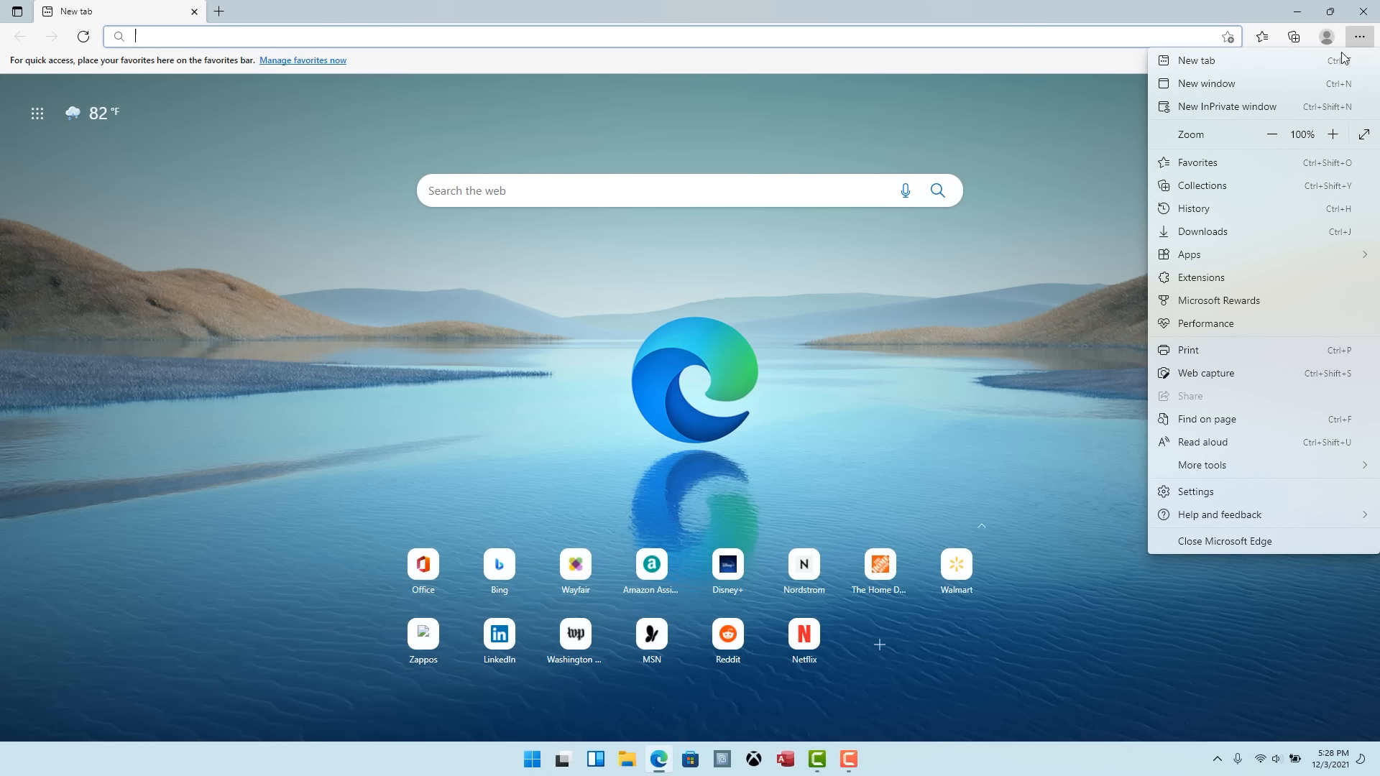
pyautogui.click(1230, 108)
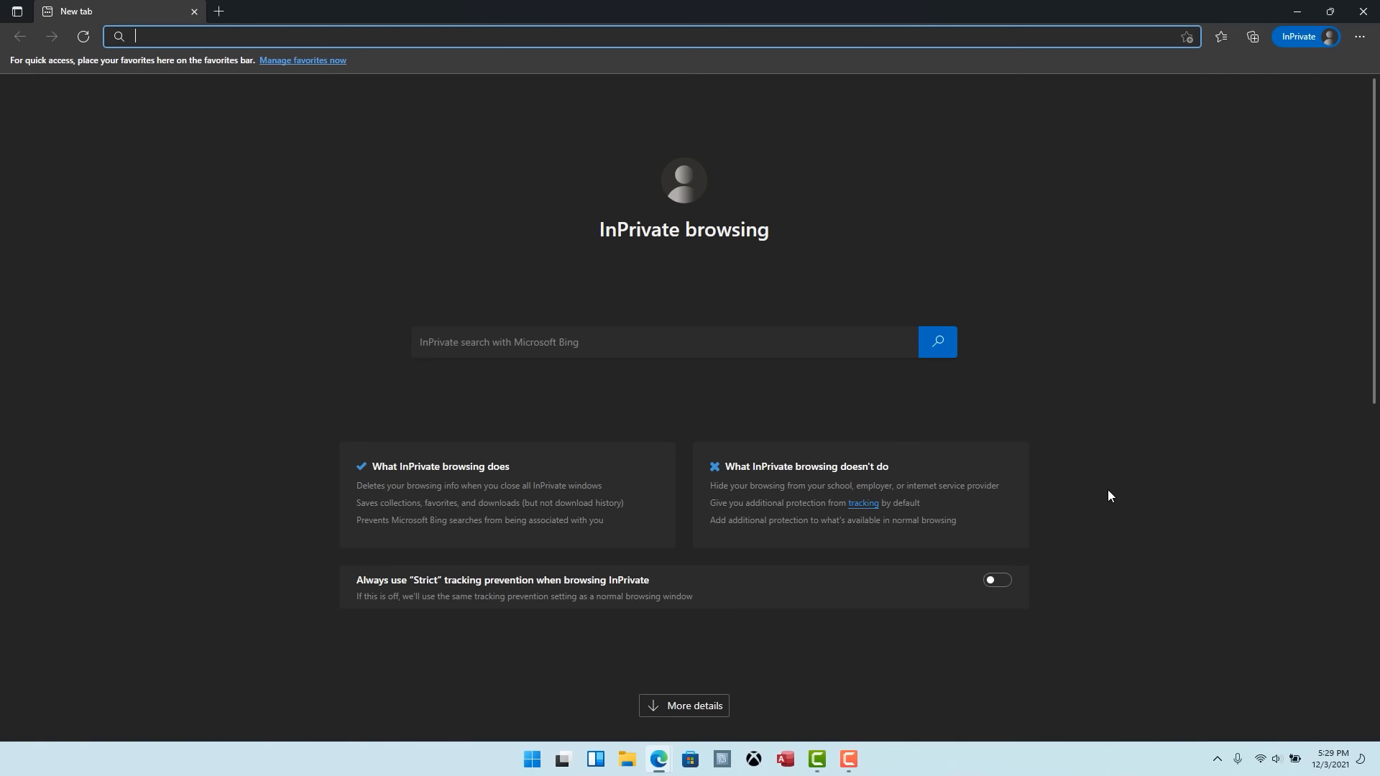
pyautogui.scroll(-4, 1108, 495)
pyautogui.scroll(-3, 1108, 495)
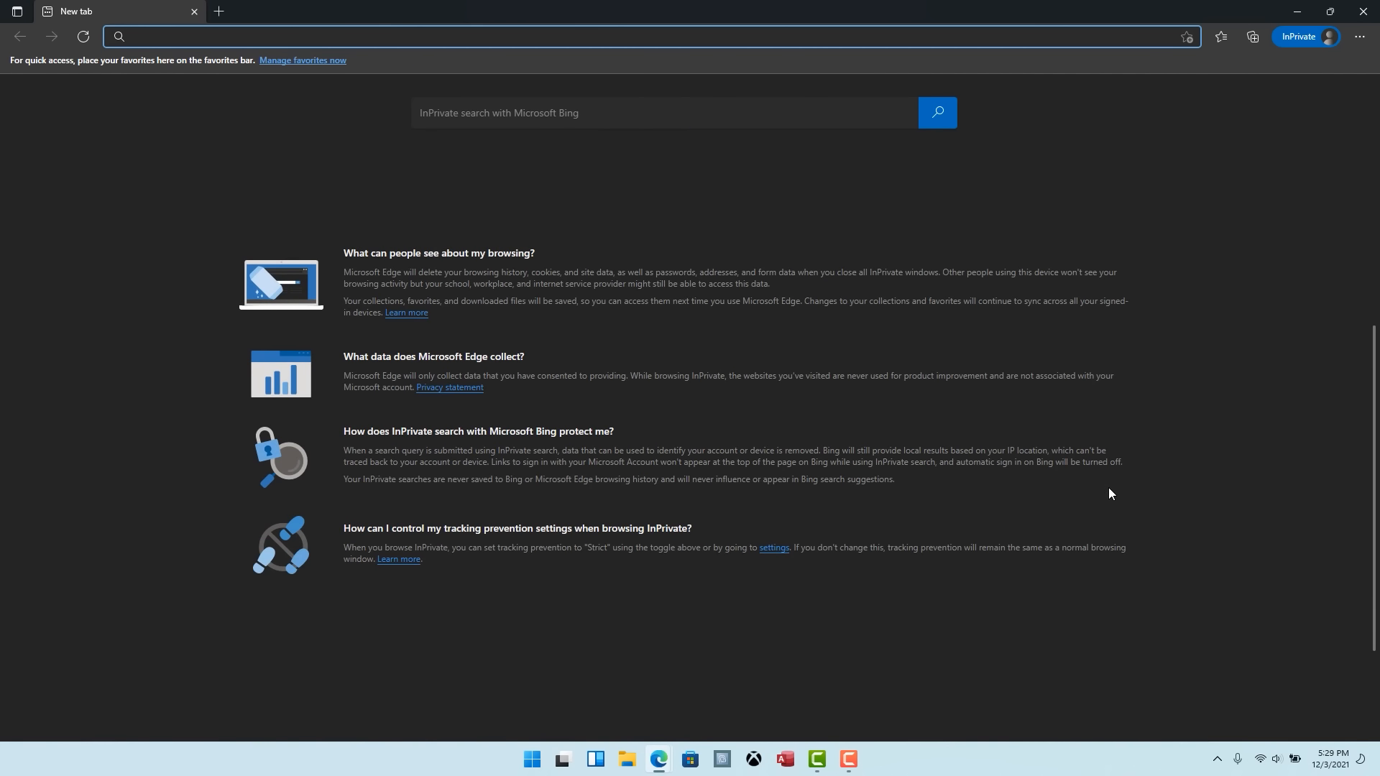
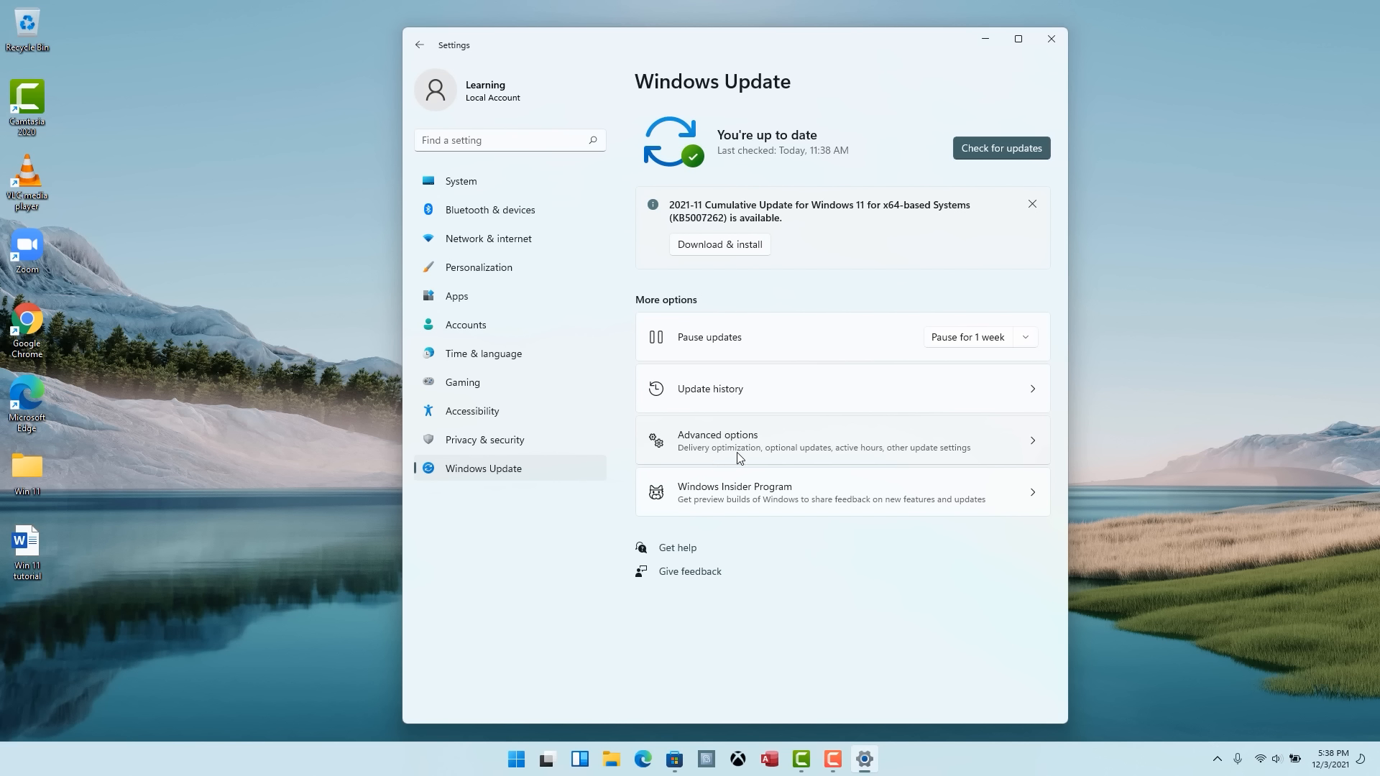
# Open the advanced options of Windows Update in Settings and examine the Active hours entry
pyautogui.click(1034, 446)
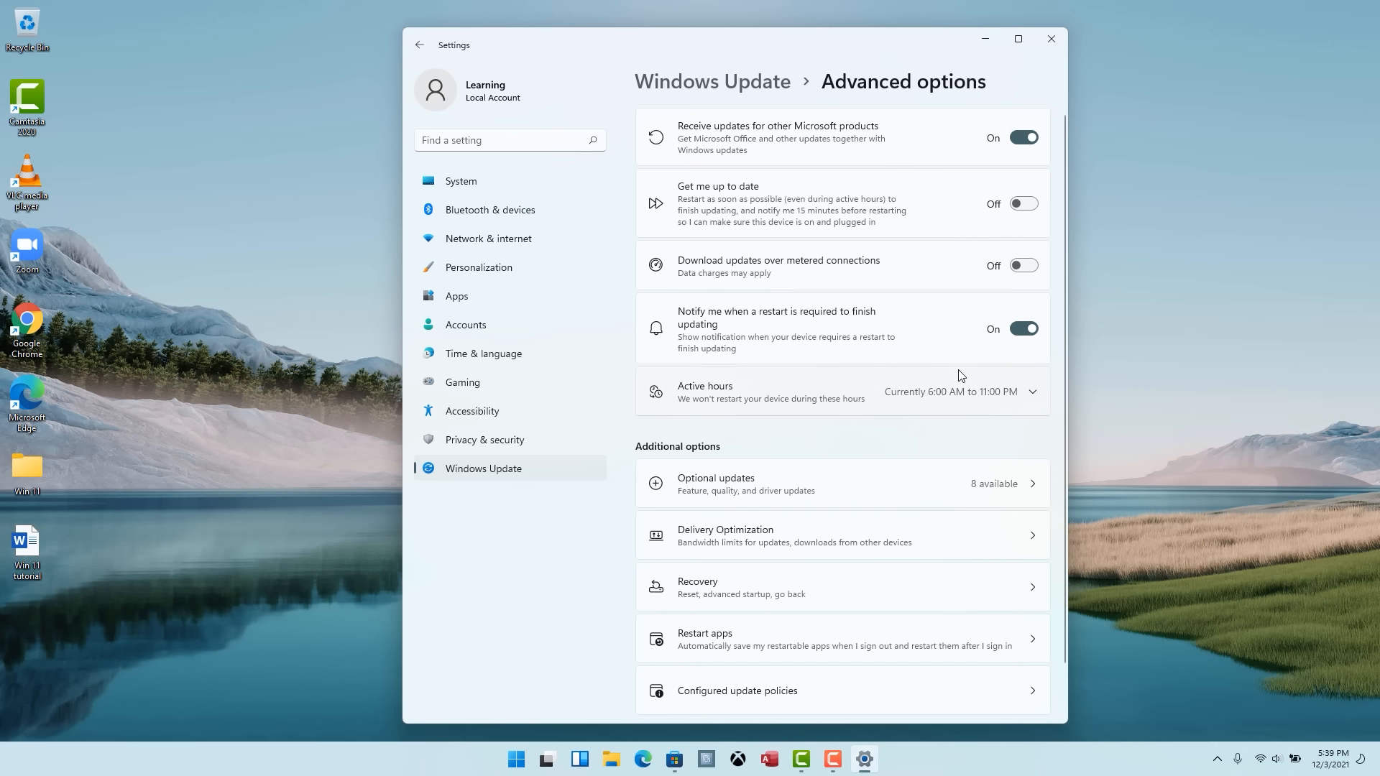
pyautogui.scroll(-1, 950, 352)
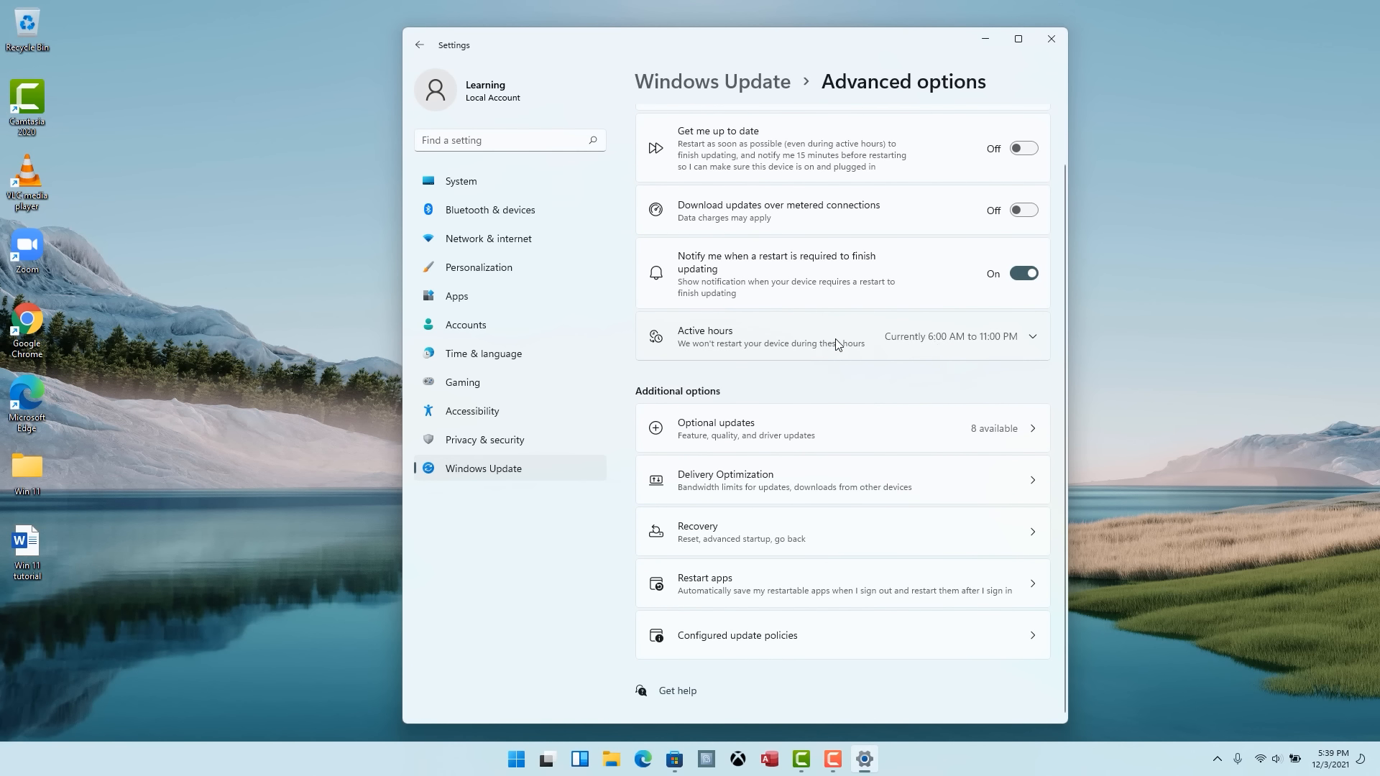
pyautogui.moveTo(629, 312)
pyautogui.mouseDown()
pyautogui.moveTo(867, 365)
pyautogui.moveTo(1055, 370)
pyautogui.mouseUp()
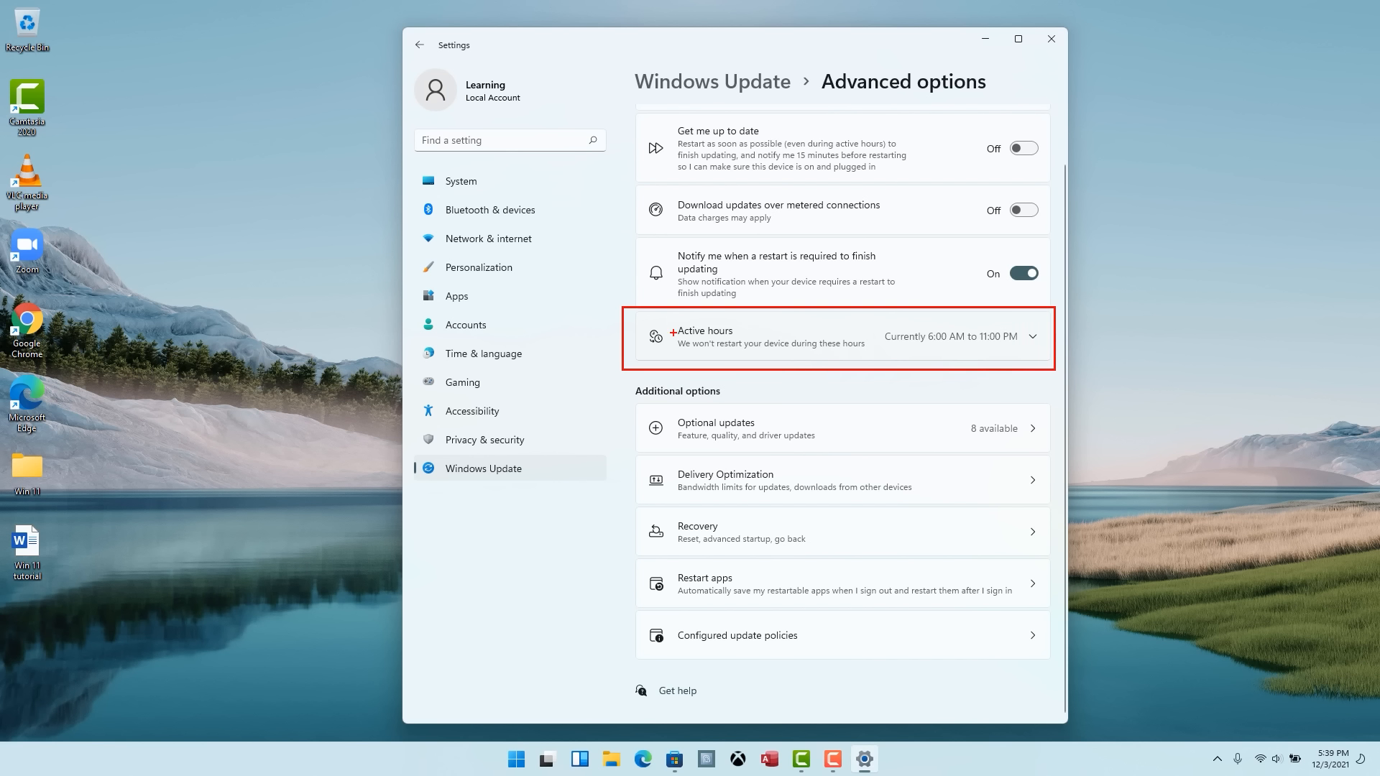
pyautogui.moveTo(673, 332); pyautogui.dragTo(869, 357)
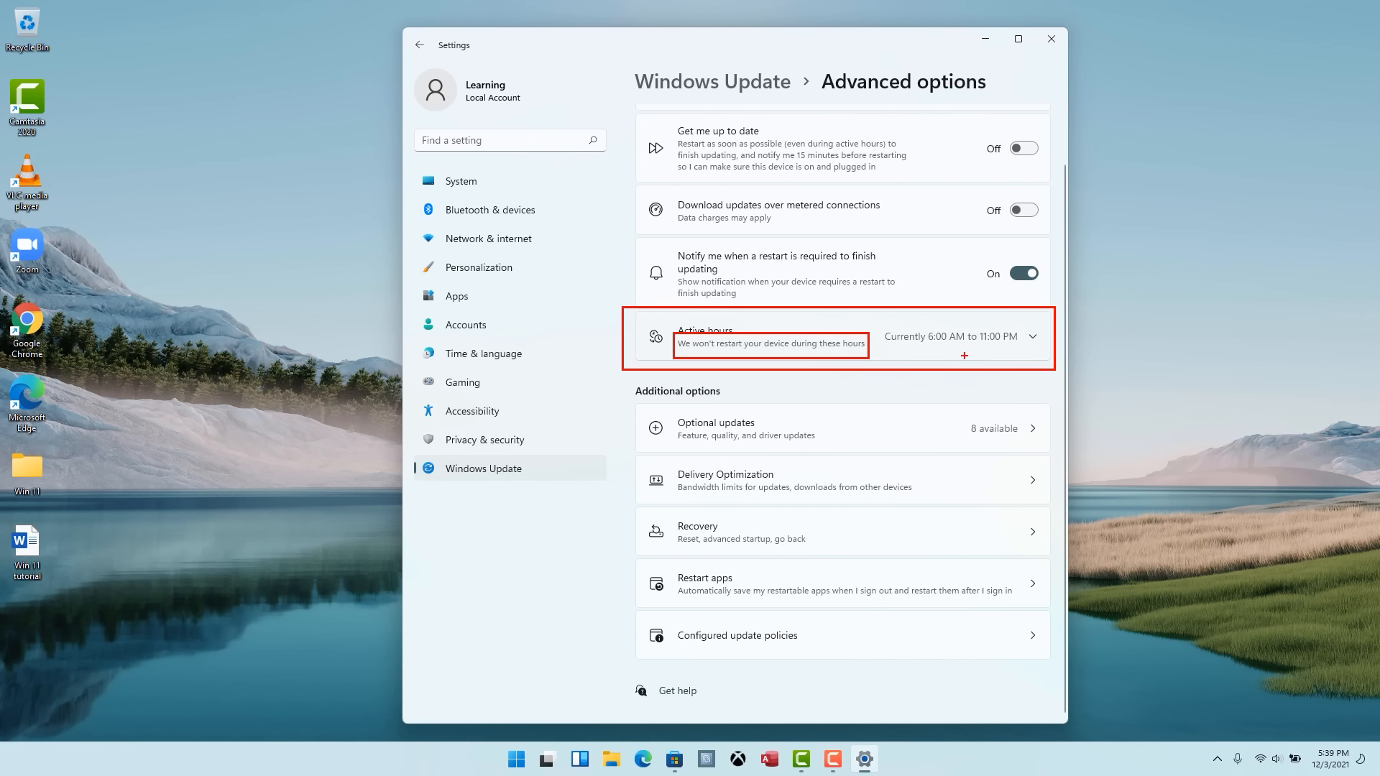
pyautogui.press('Escape')
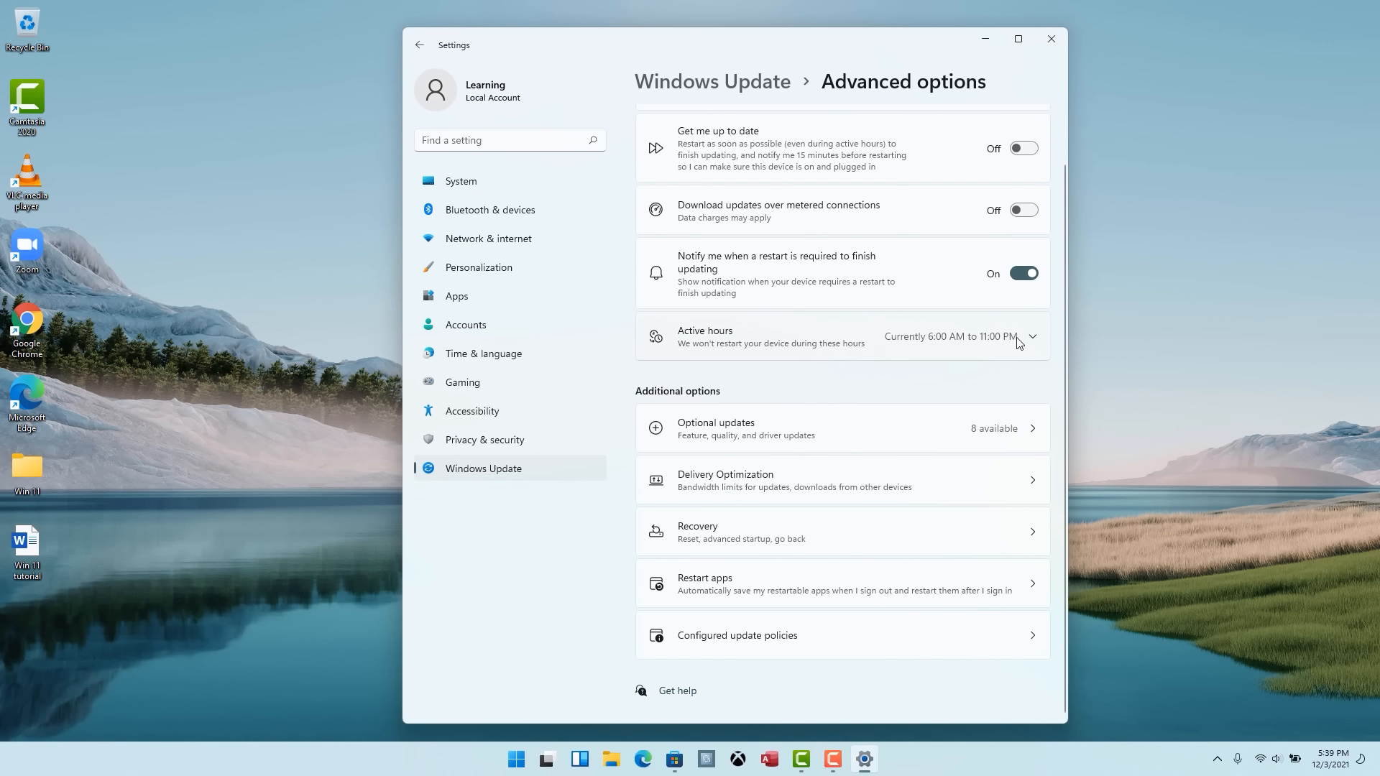
# Expand Active hours and check the available choices for adjusting them, closing the choices without picking one
pyautogui.click(1035, 349)
pyautogui.click(1002, 380)
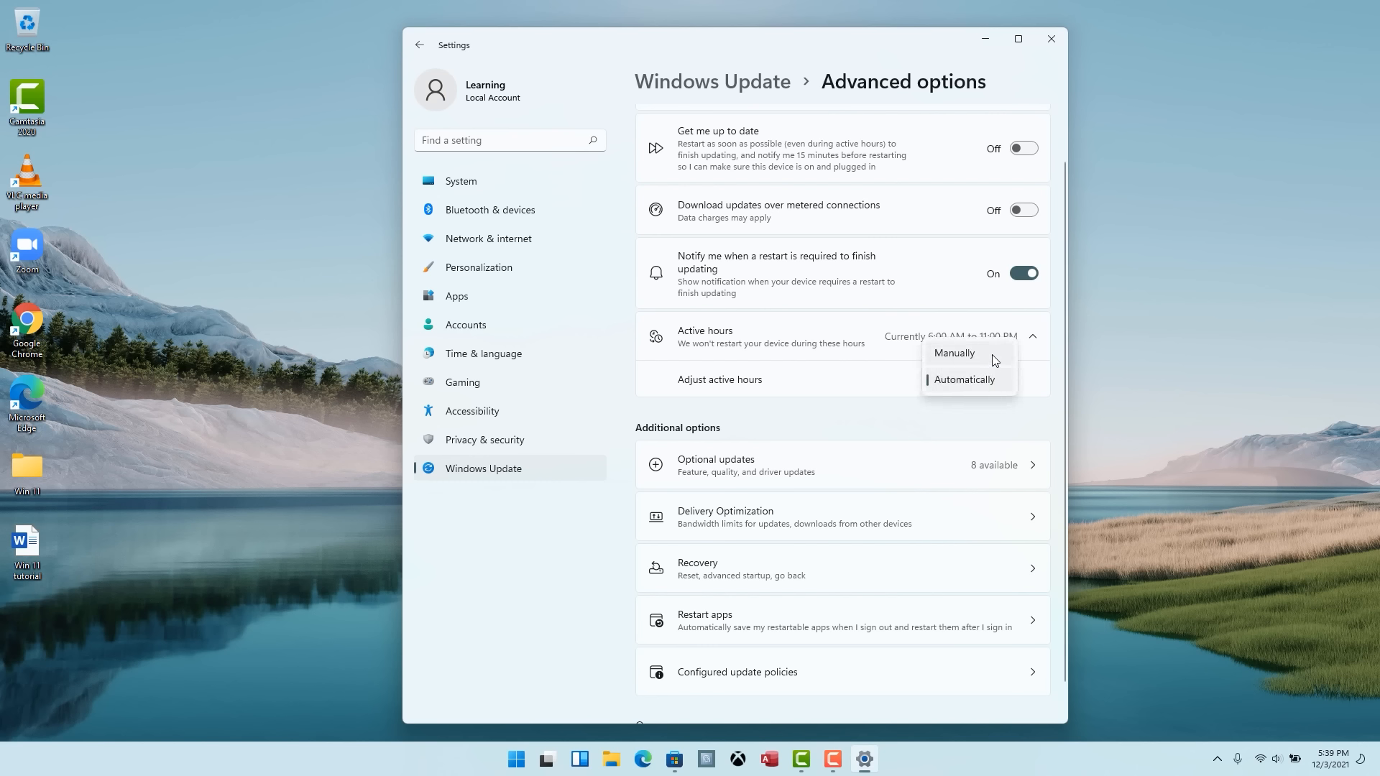
pyautogui.click(1129, 411)
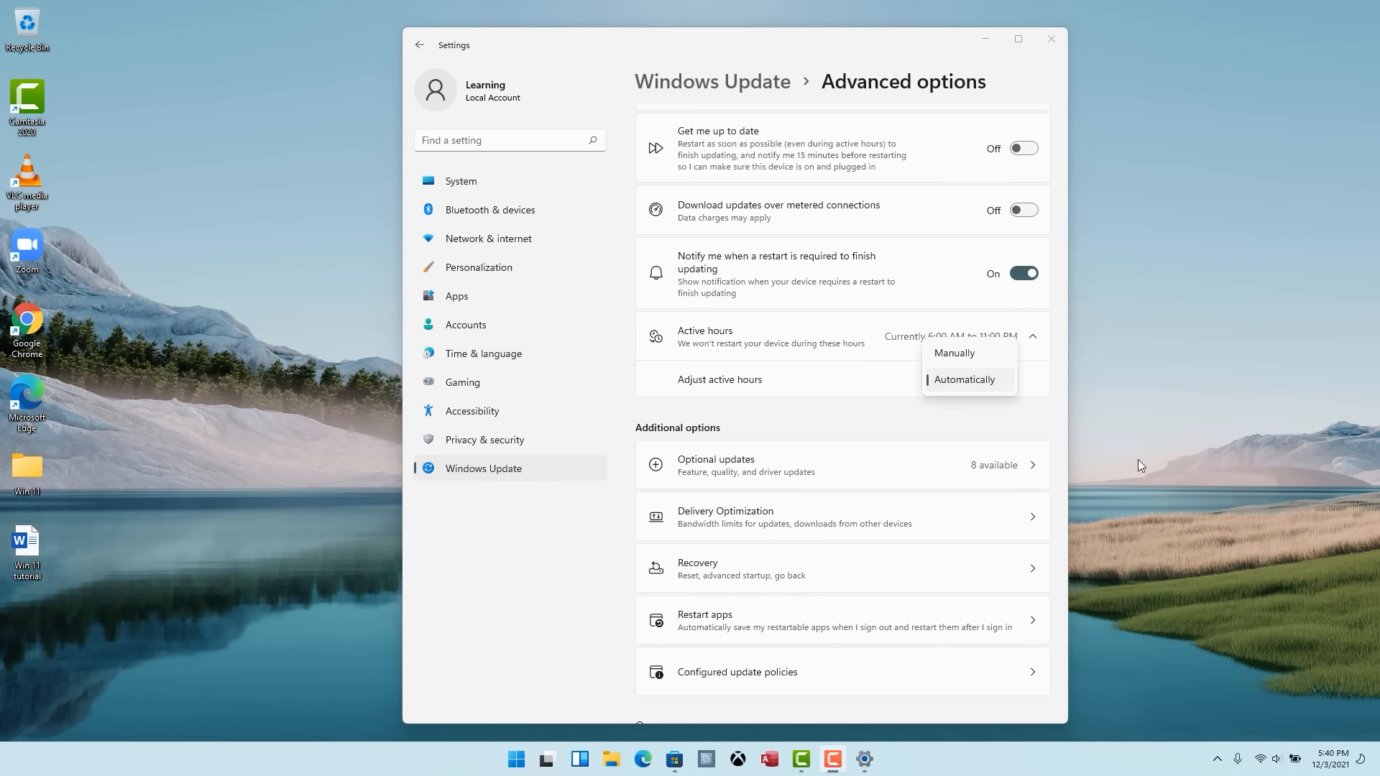
pyautogui.click(1004, 414)
pyautogui.scroll(-1, 902, 358)
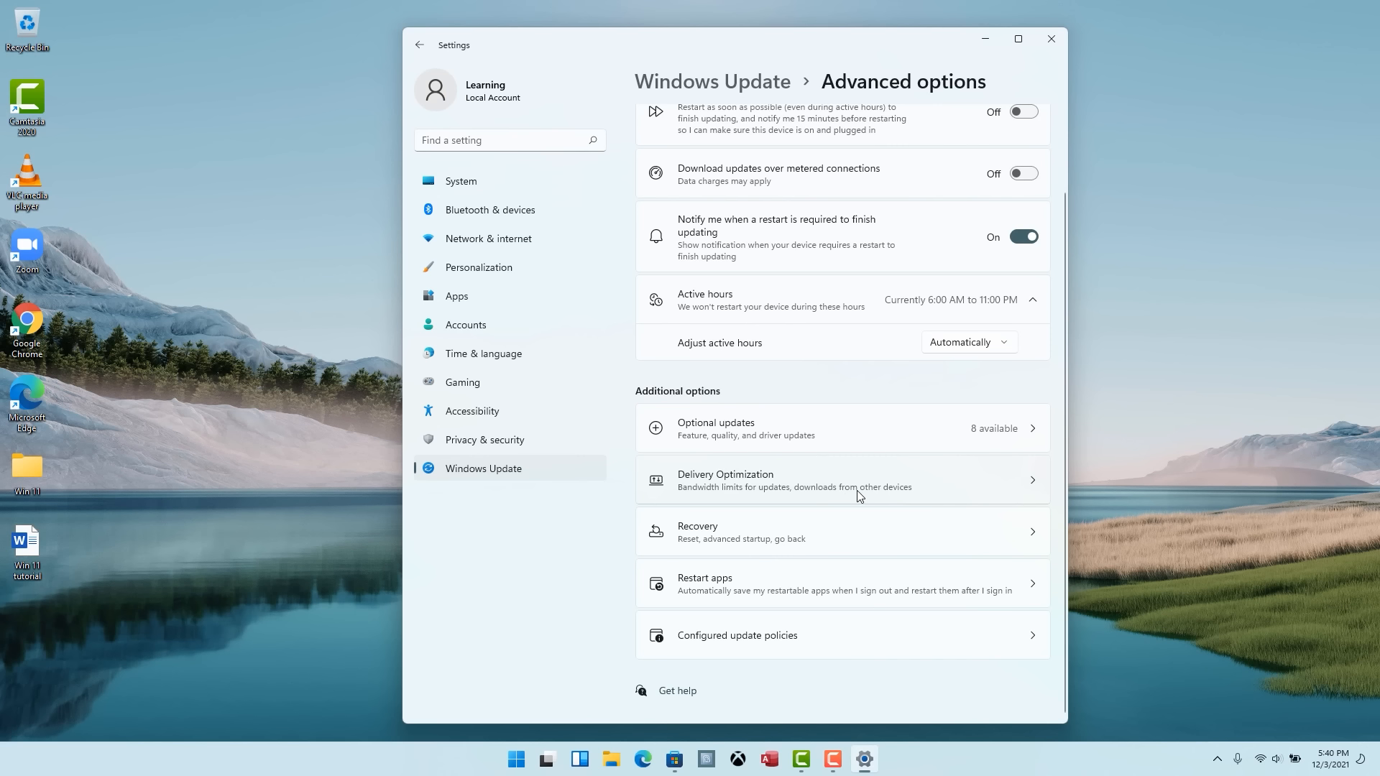
# Open Delivery Optimization and examine its description and the options for allowing downloads from other PCs
pyautogui.click(1036, 486)
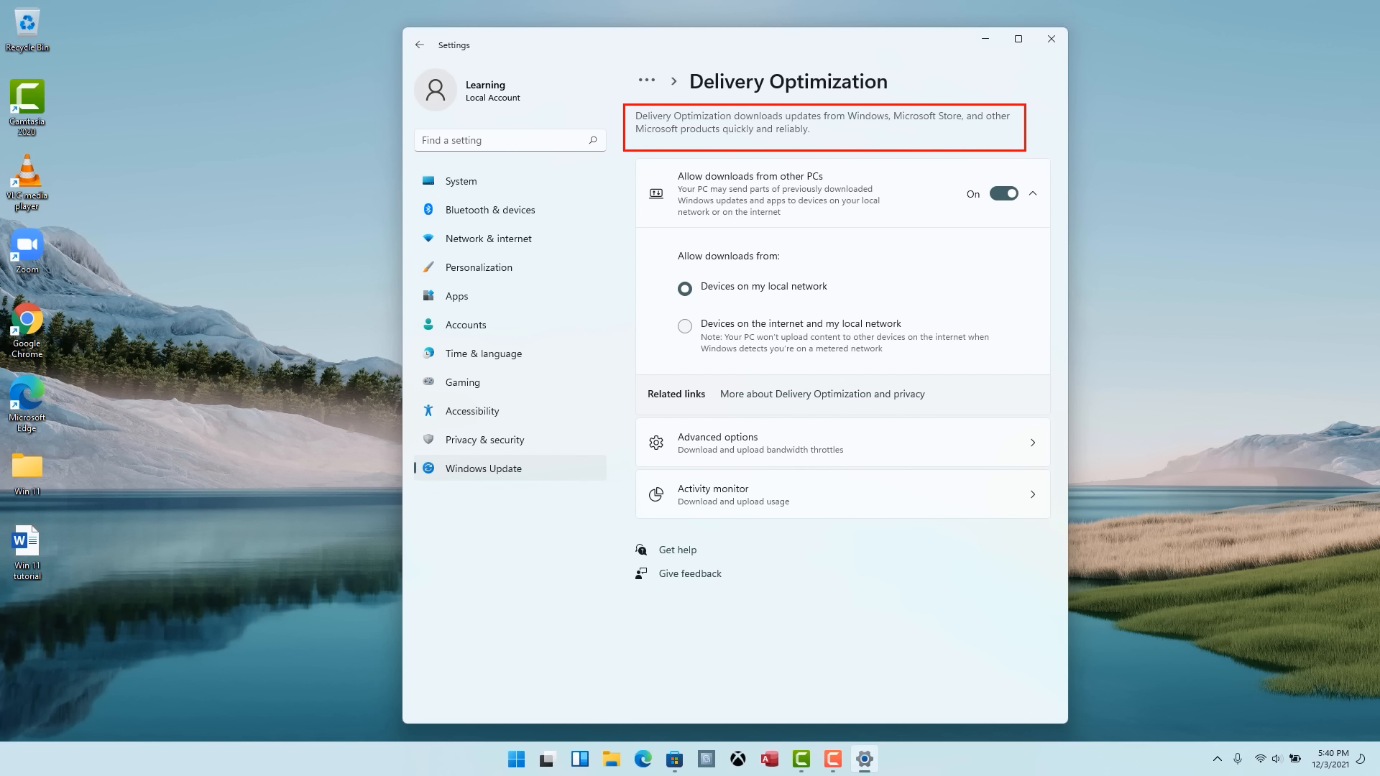
pyautogui.moveTo(643, 161); pyautogui.dragTo(1053, 225)
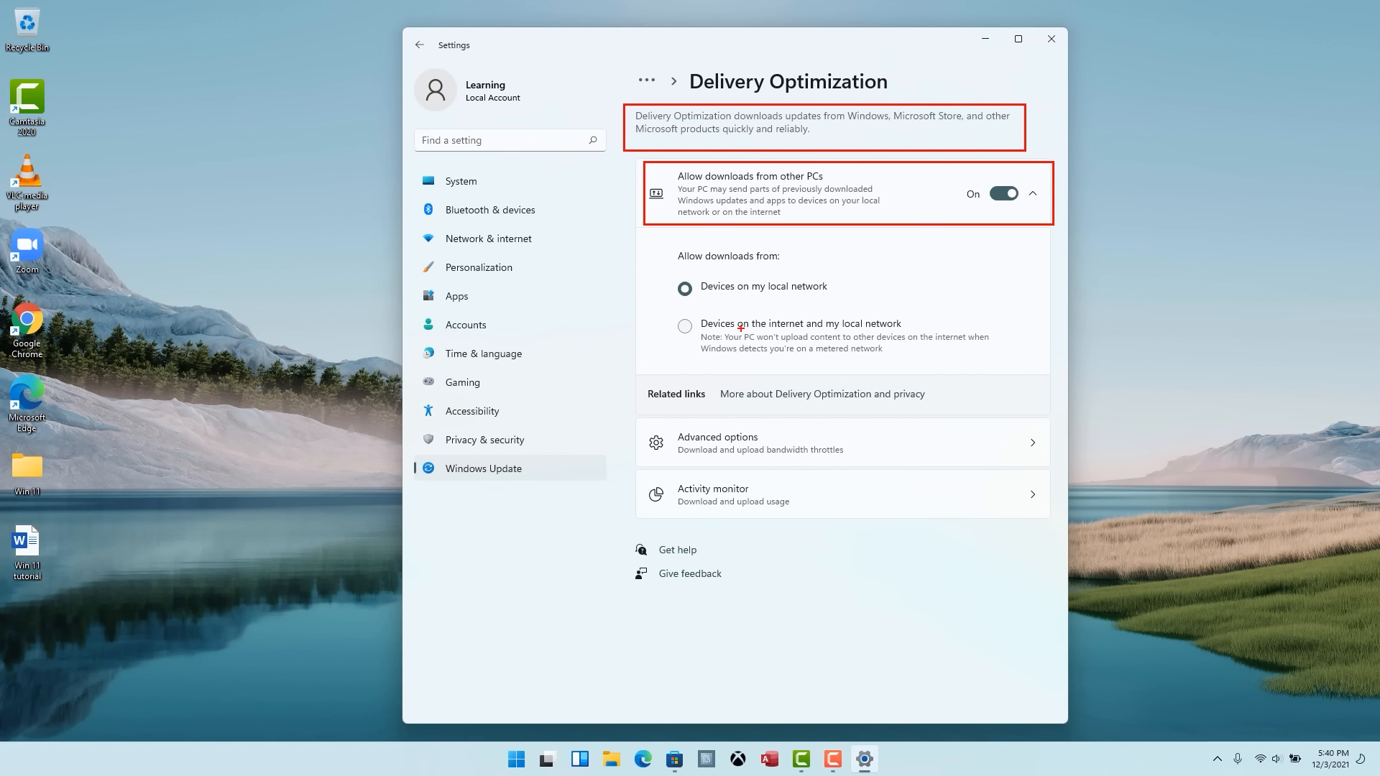
pyautogui.moveTo(679, 316); pyautogui.dragTo(1017, 372)
pyautogui.moveTo(658, 272); pyautogui.dragTo(858, 307)
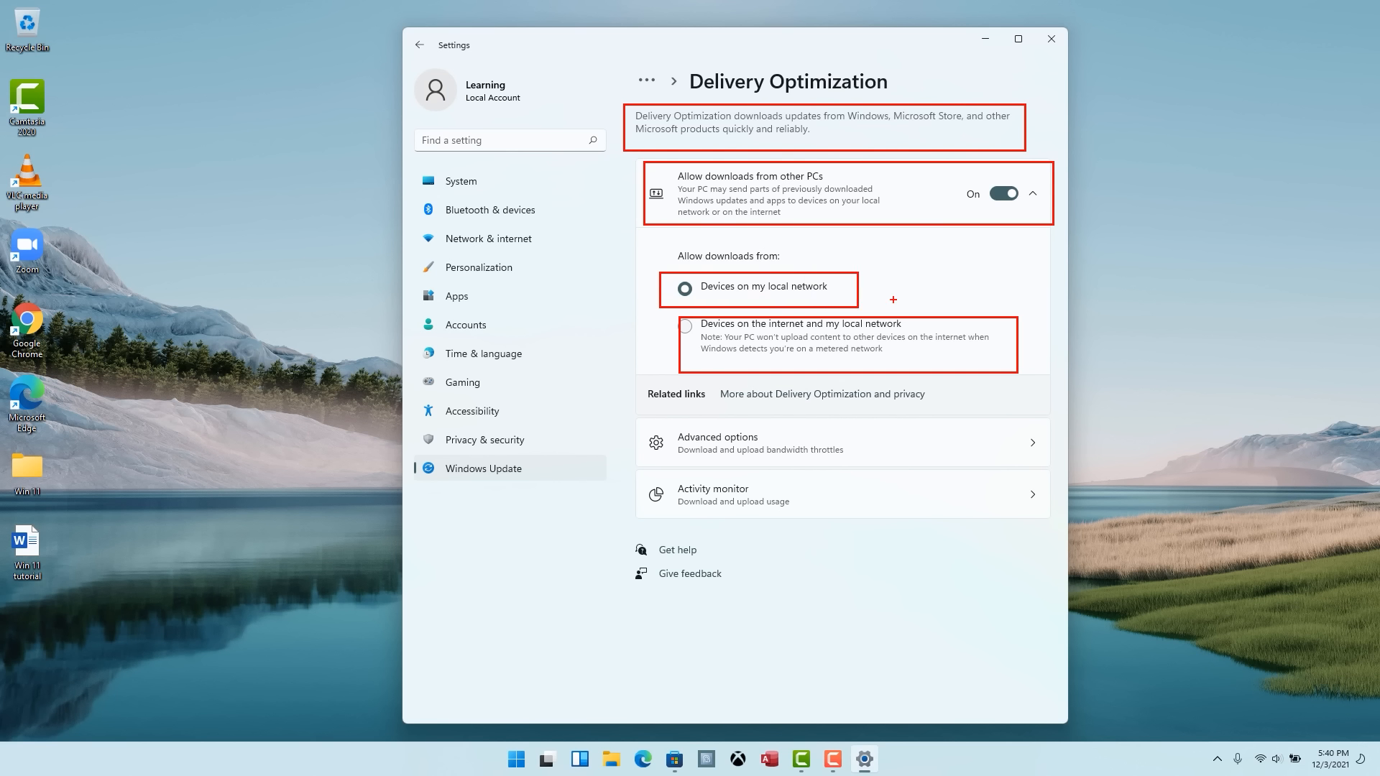
pyautogui.press('Escape')
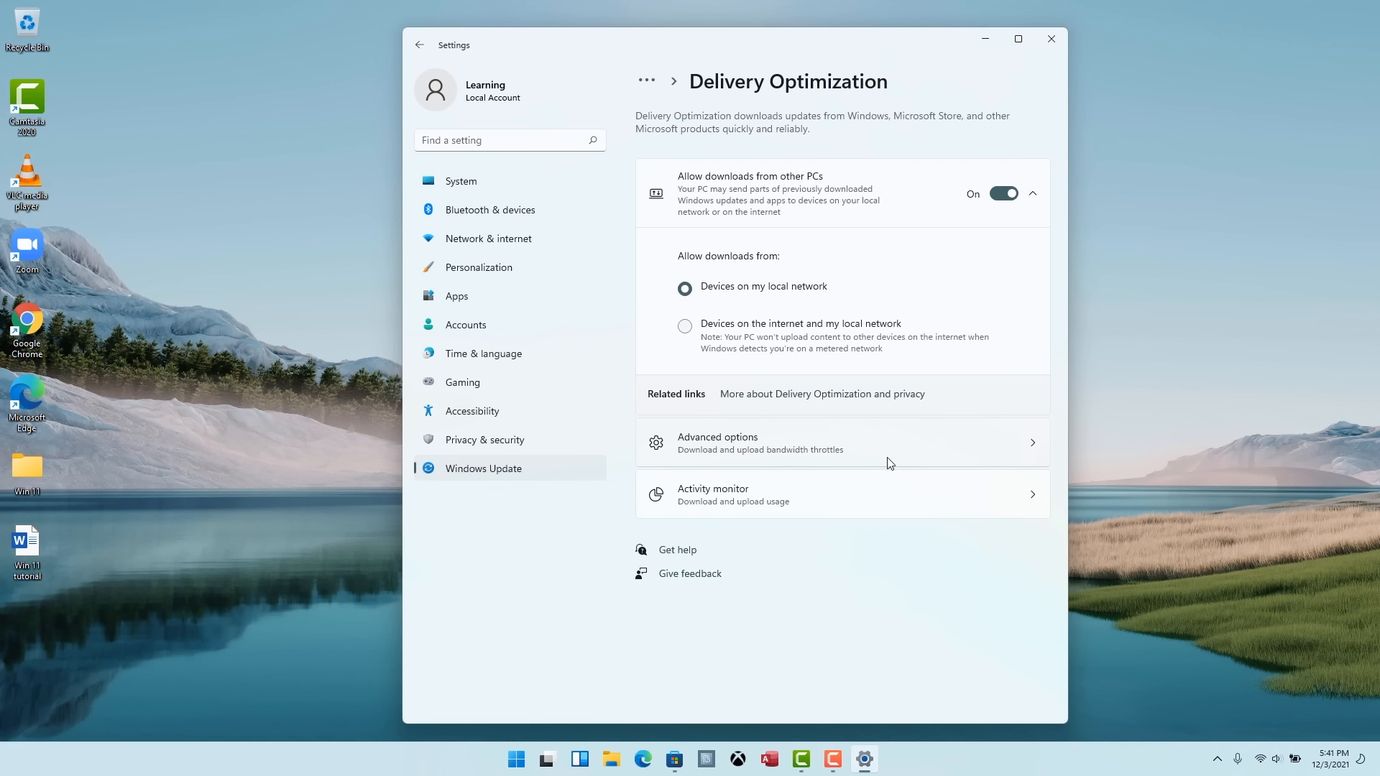
# Review the download and upload bandwidth limits in Delivery Optimization's advanced options, return to the Windows Update advanced options, and close Settings
pyautogui.click(1033, 451)
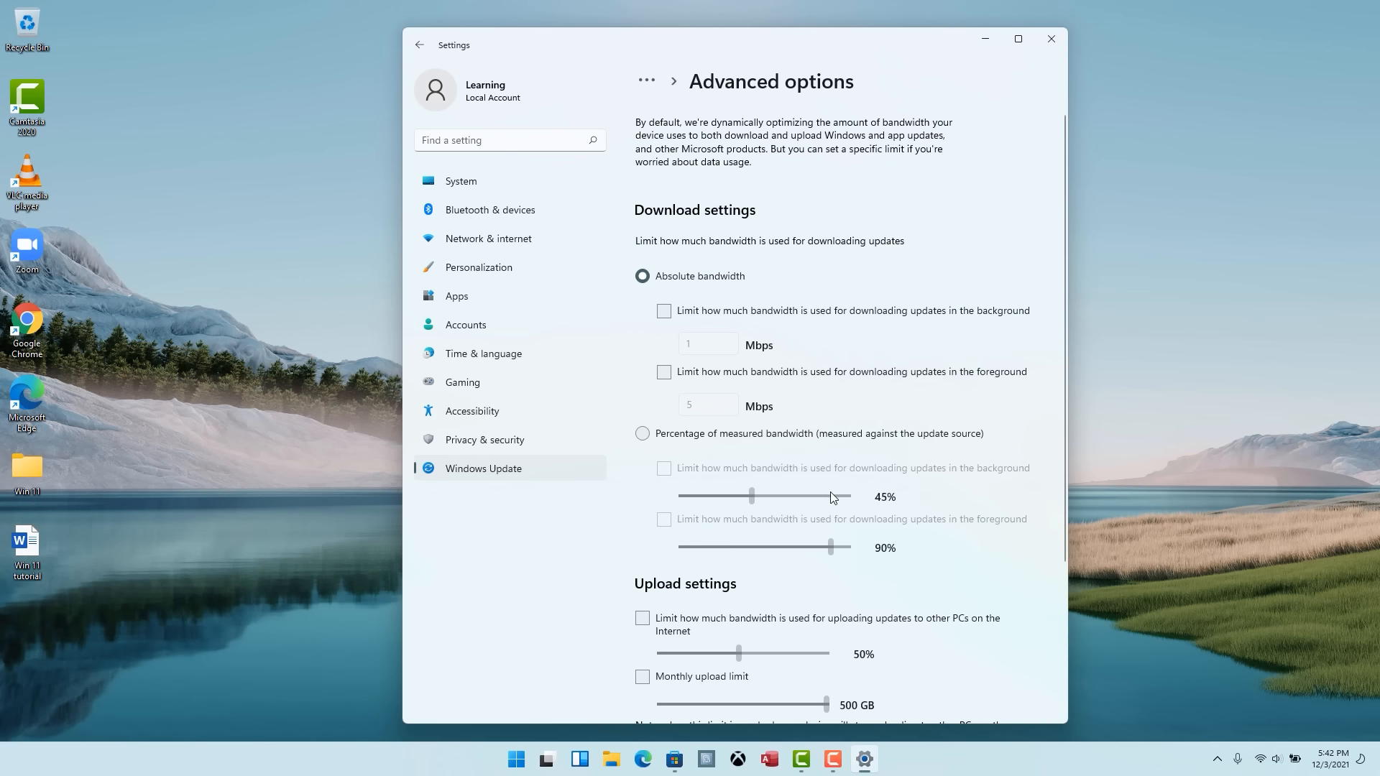
pyautogui.scroll(-3, 946, 468)
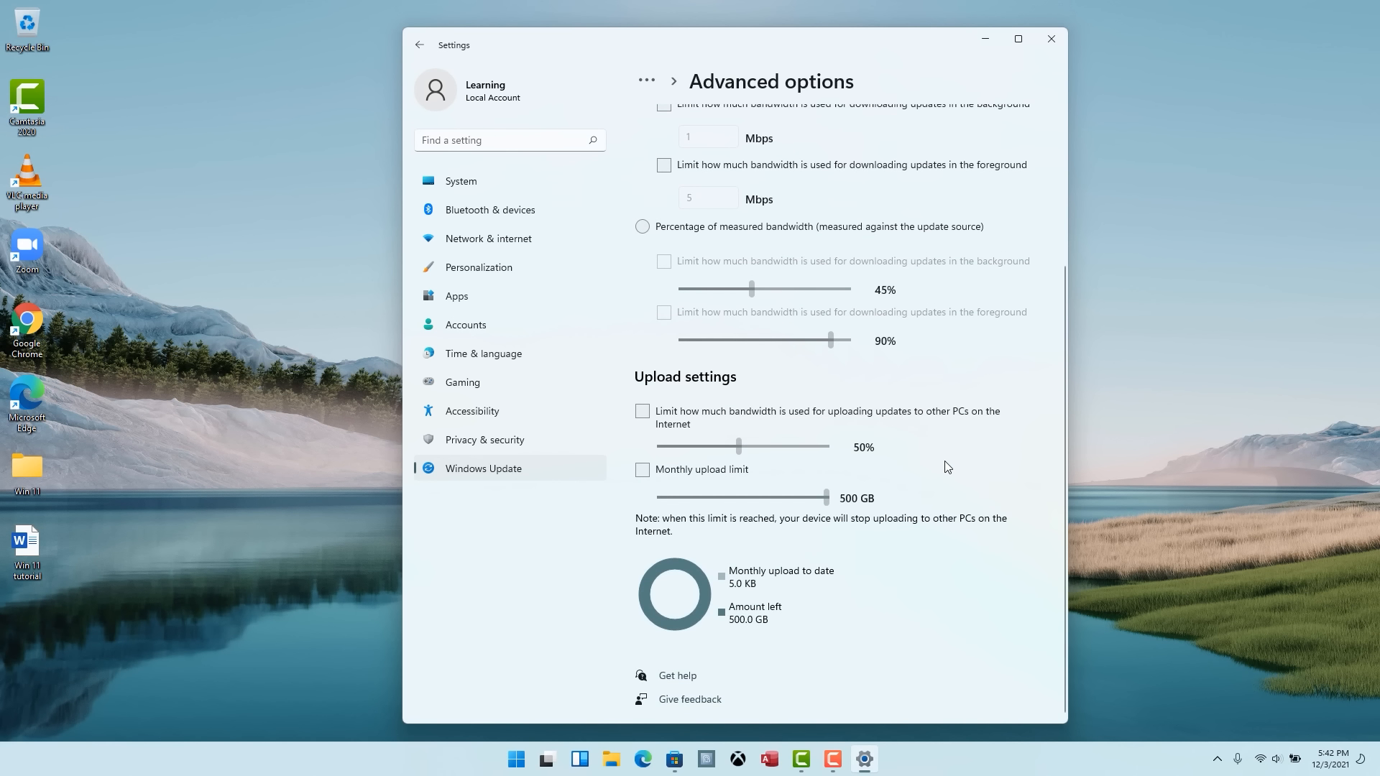
pyautogui.scroll(1, 929, 463)
pyautogui.scroll(2, 927, 460)
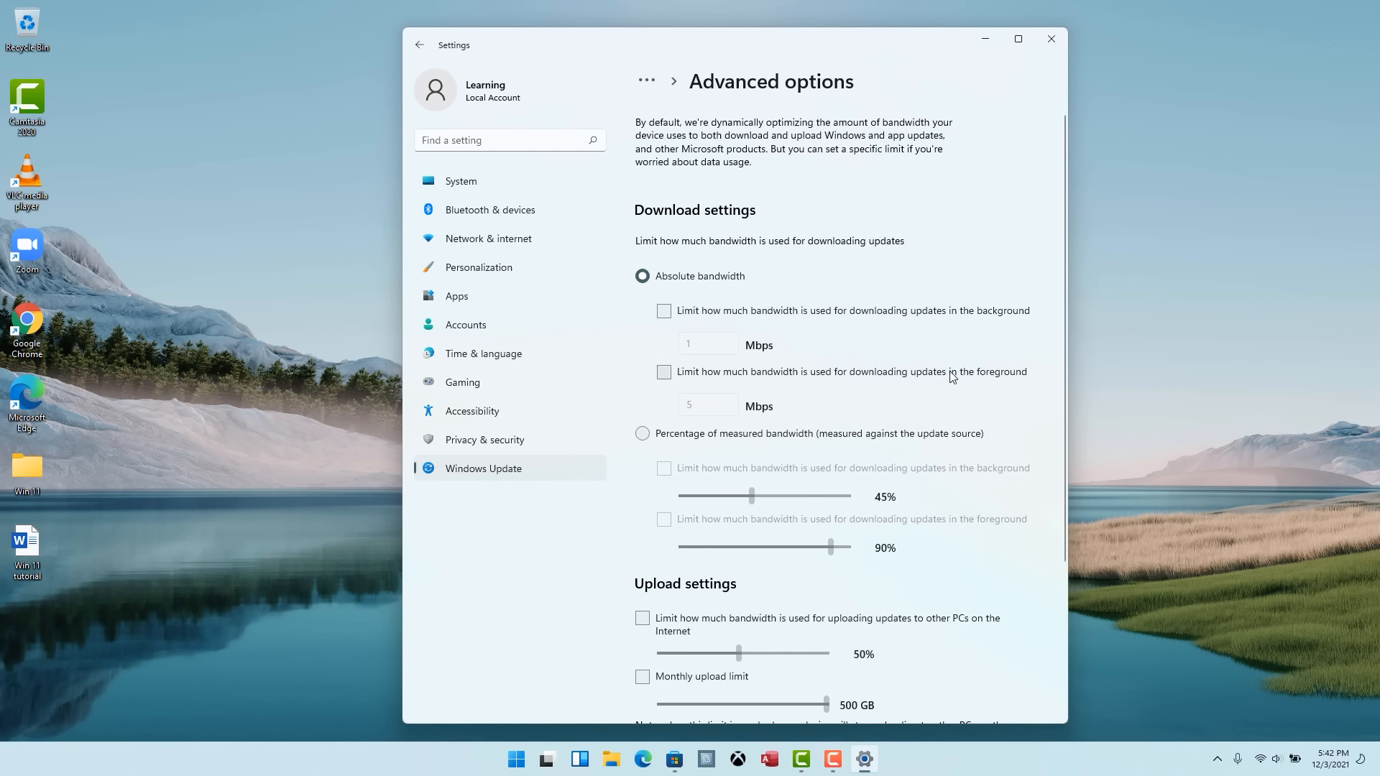
pyautogui.click(417, 45)
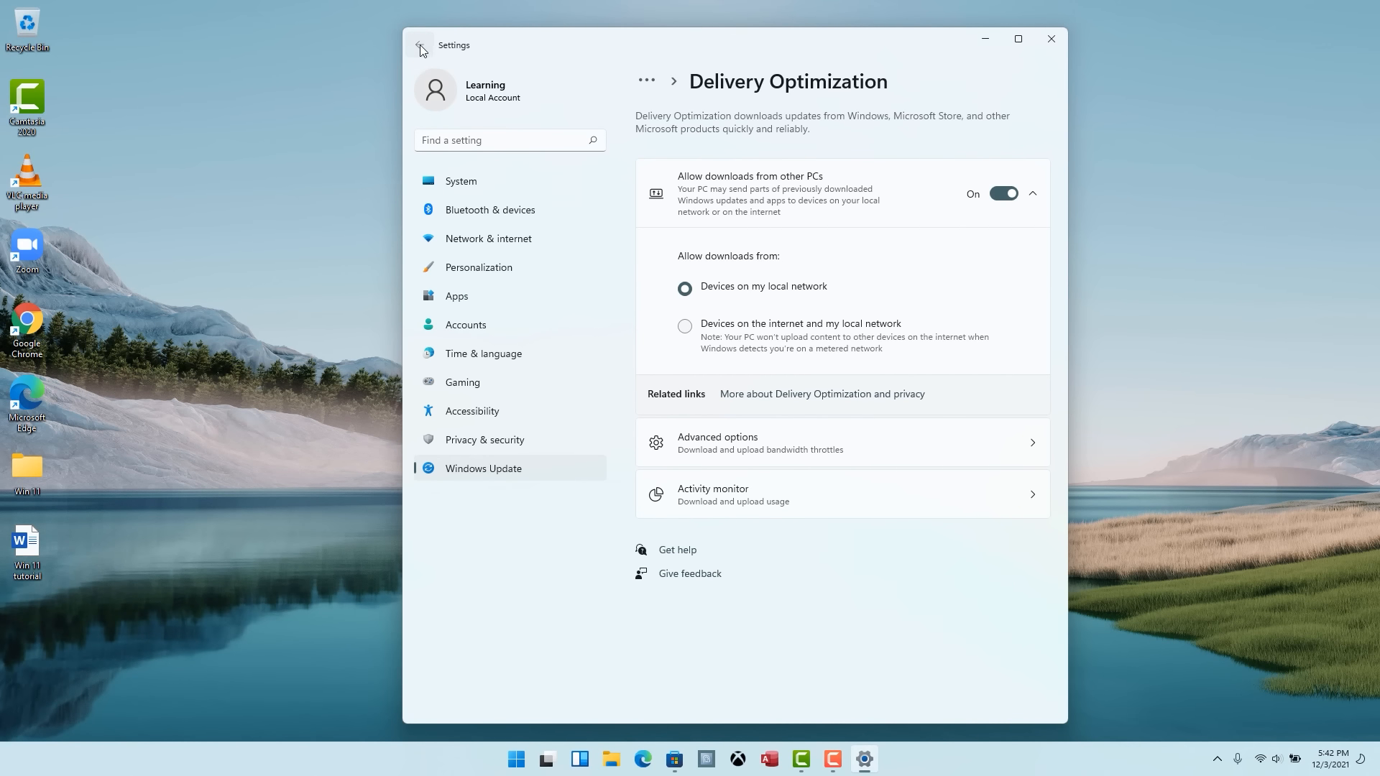
pyautogui.click(419, 46)
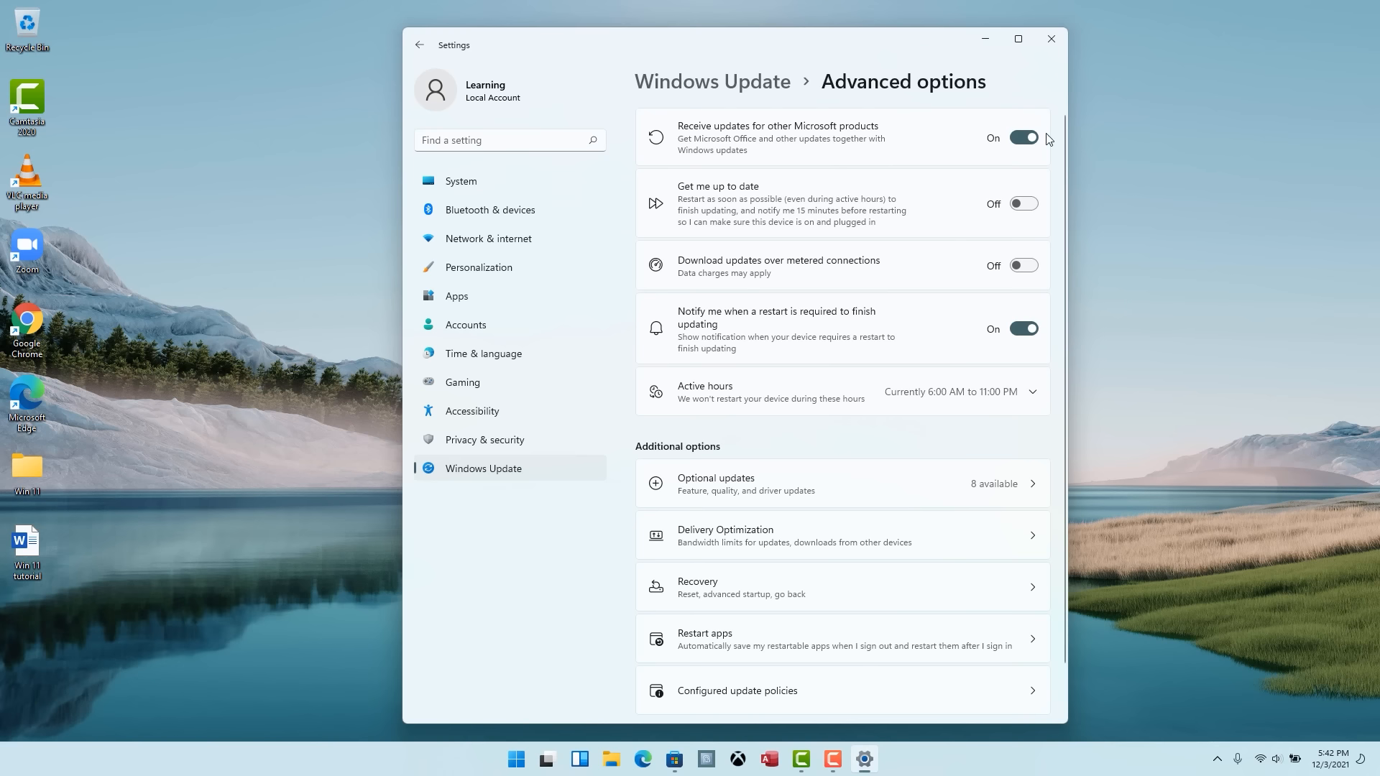
pyautogui.click(1051, 39)
# Reopen Settings from the Start menu and show the Windows Update page
pyautogui.click(528, 759)
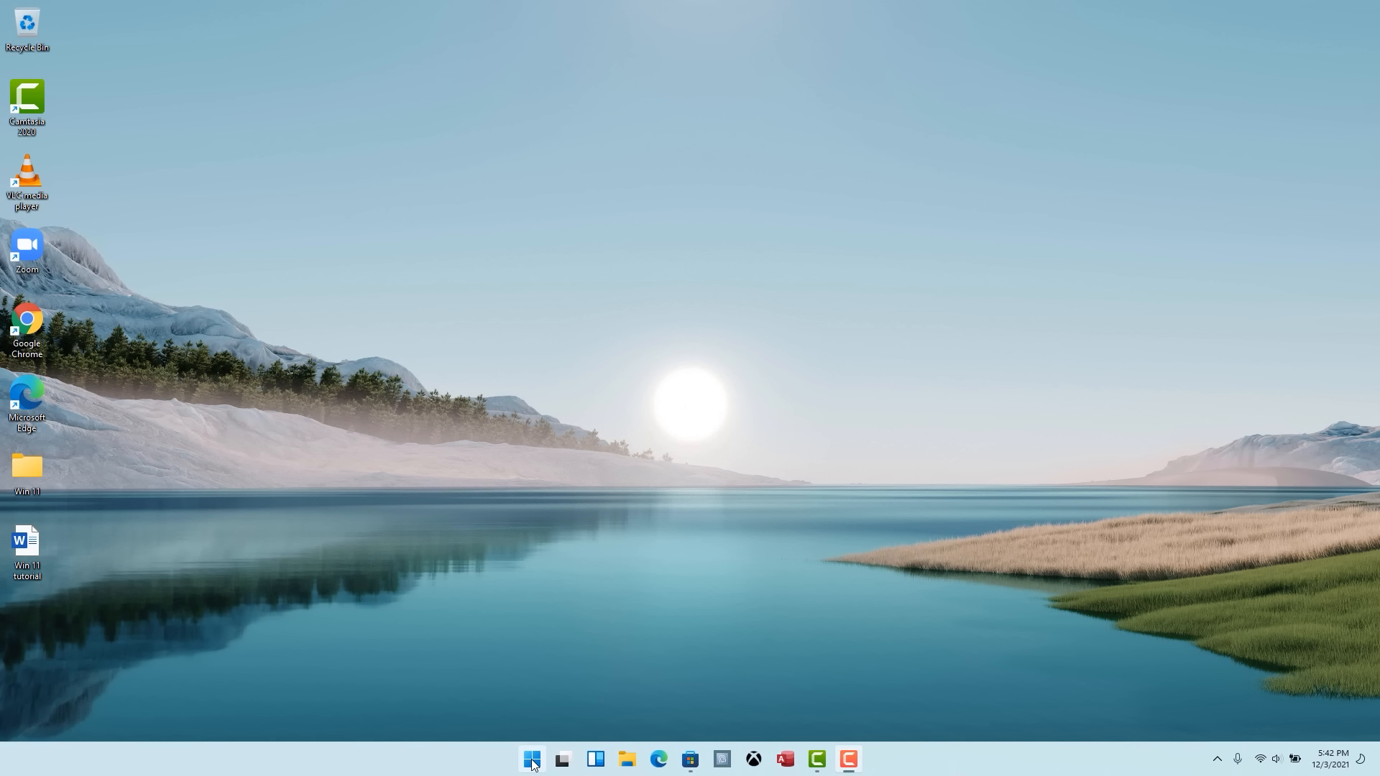
pyautogui.click(656, 403)
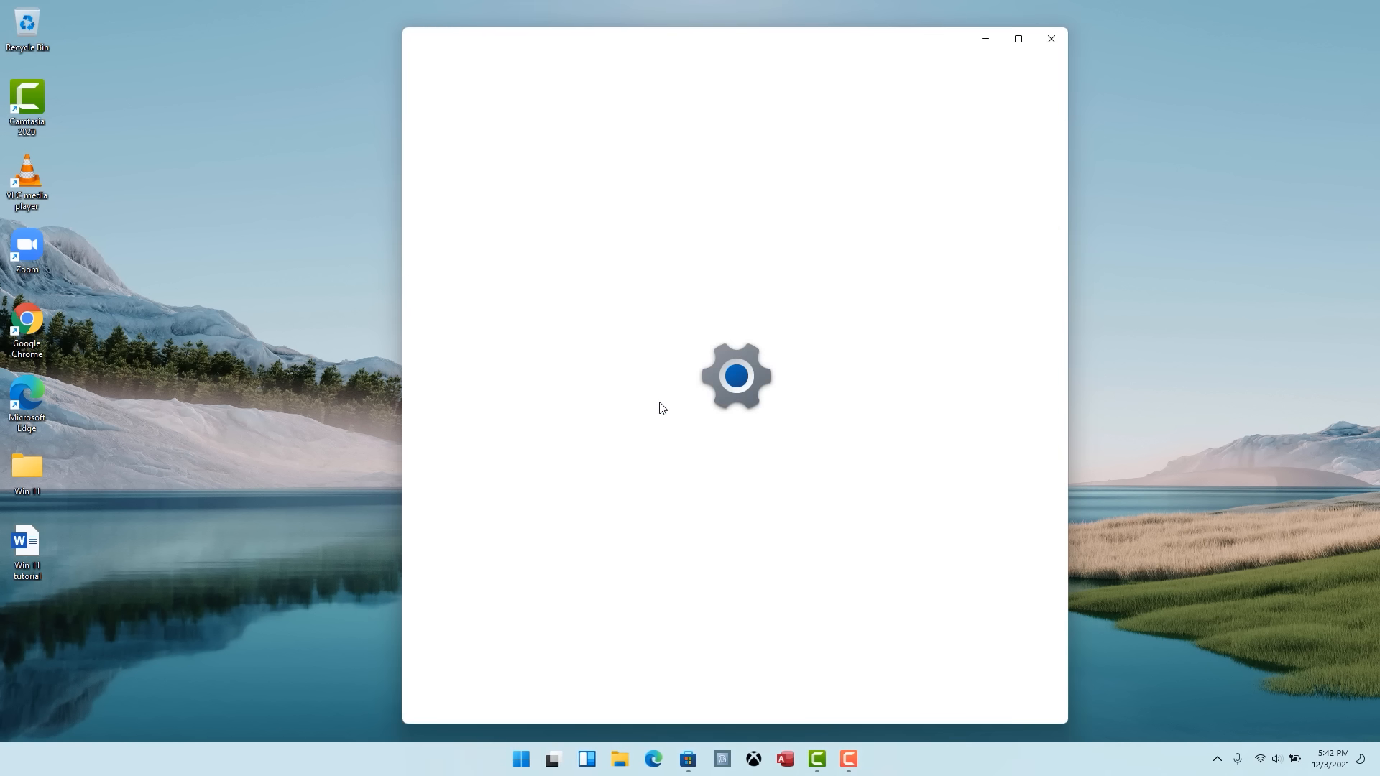
pyautogui.click(482, 467)
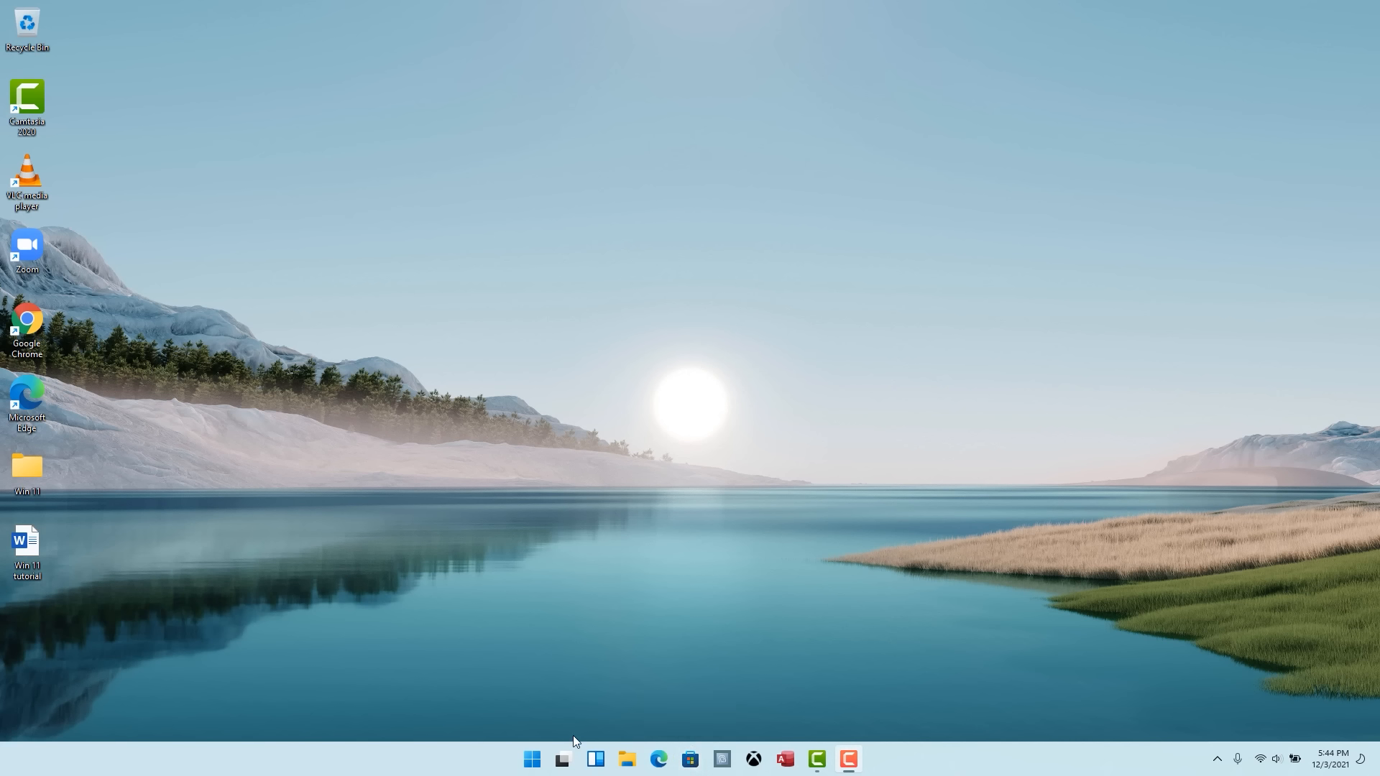
# Open Microsoft Store from the Start menu and browse the top free apps, essential apps and new movies on its Home page
pyautogui.click(532, 763)
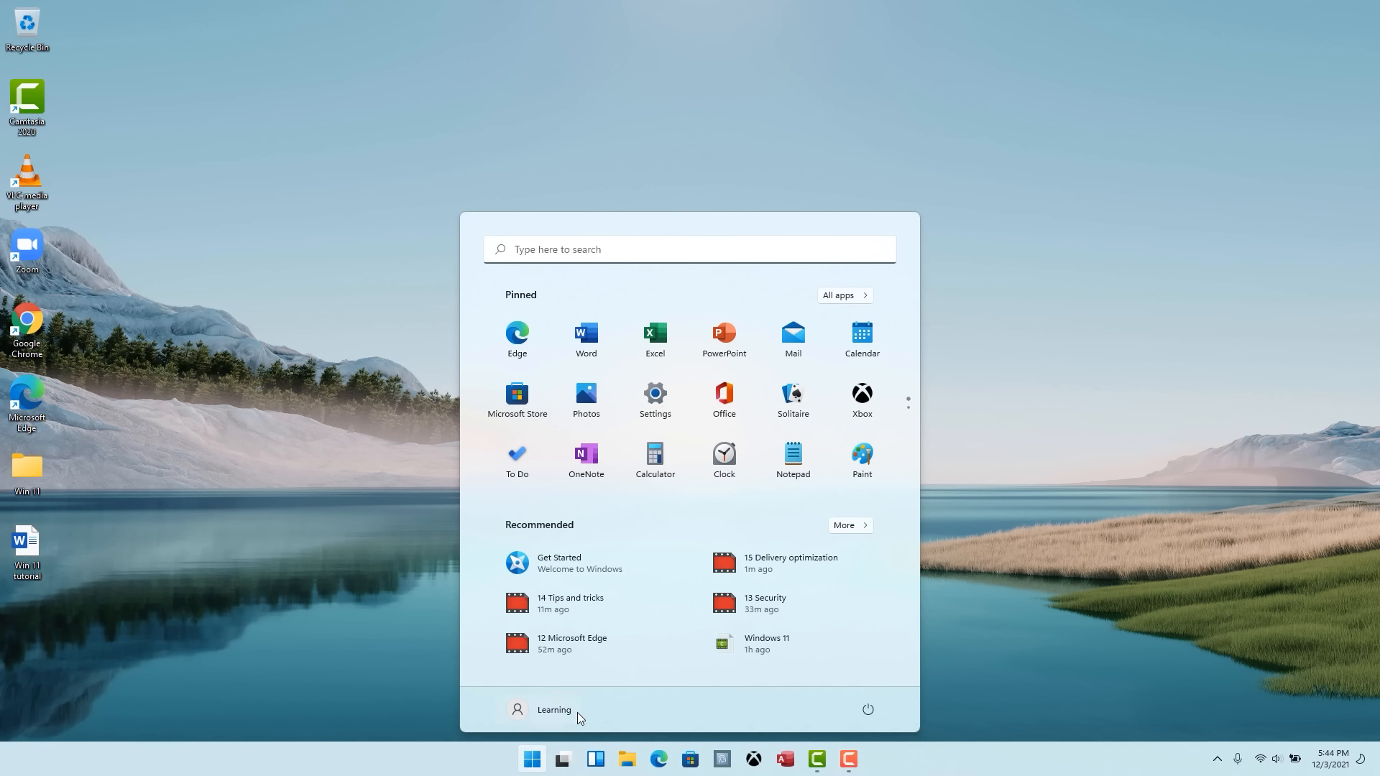
pyautogui.click(514, 403)
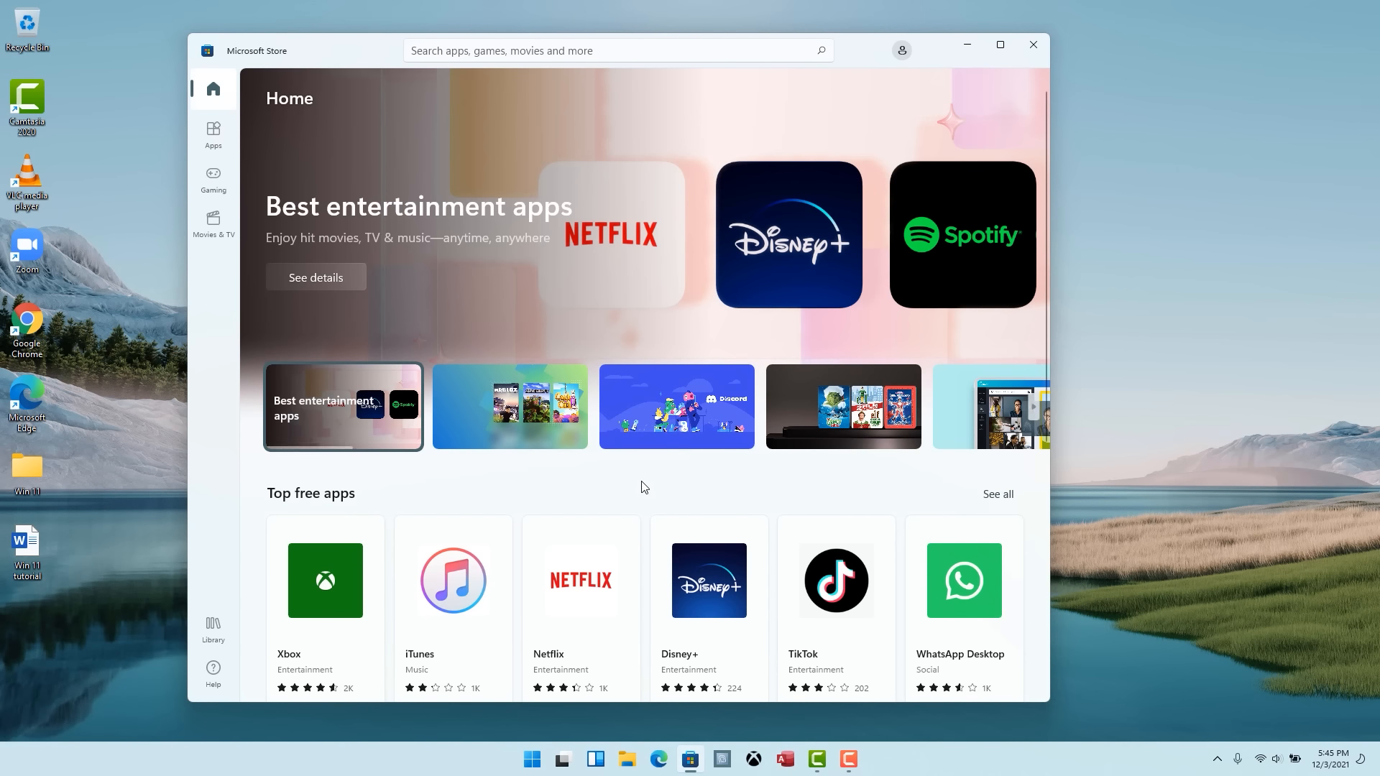
pyautogui.scroll(-3, 644, 485)
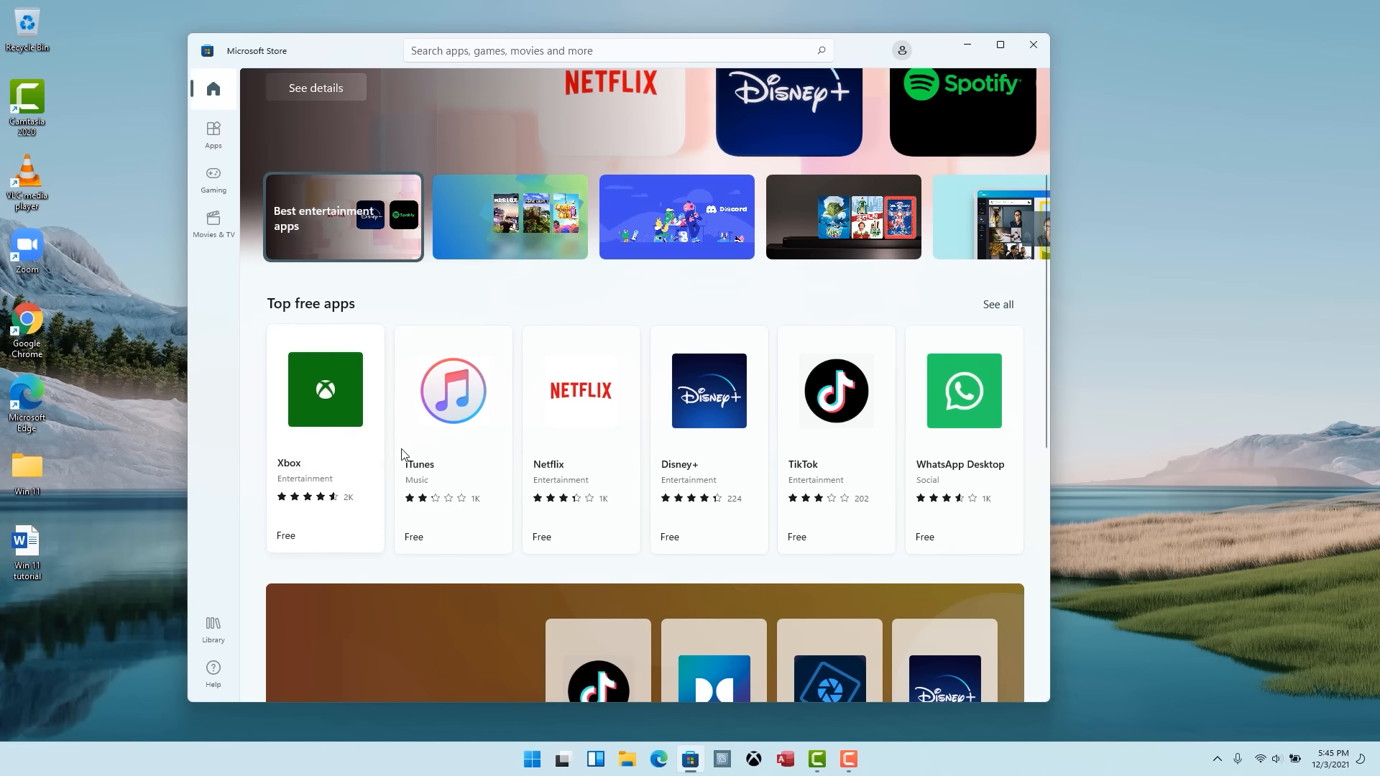
pyautogui.scroll(-2, 922, 454)
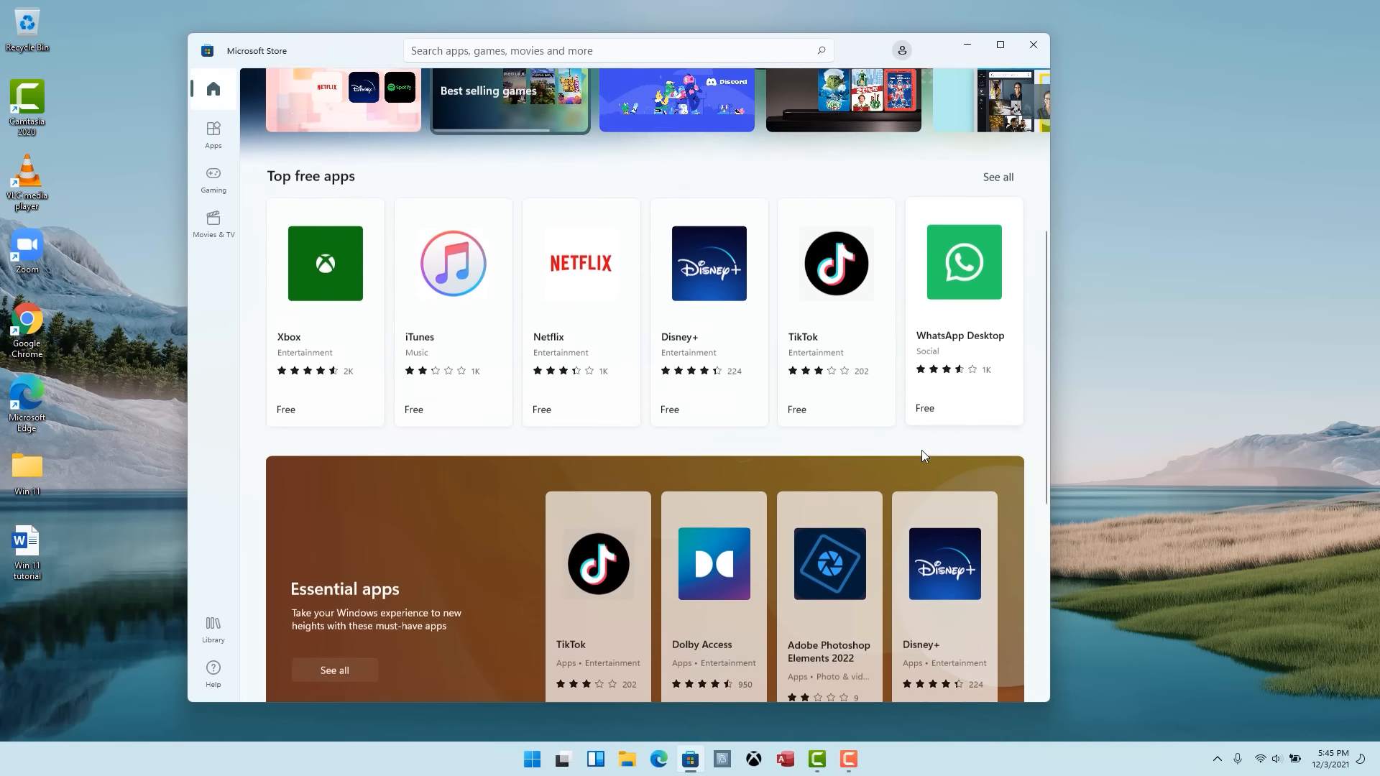
pyautogui.scroll(-6, 921, 450)
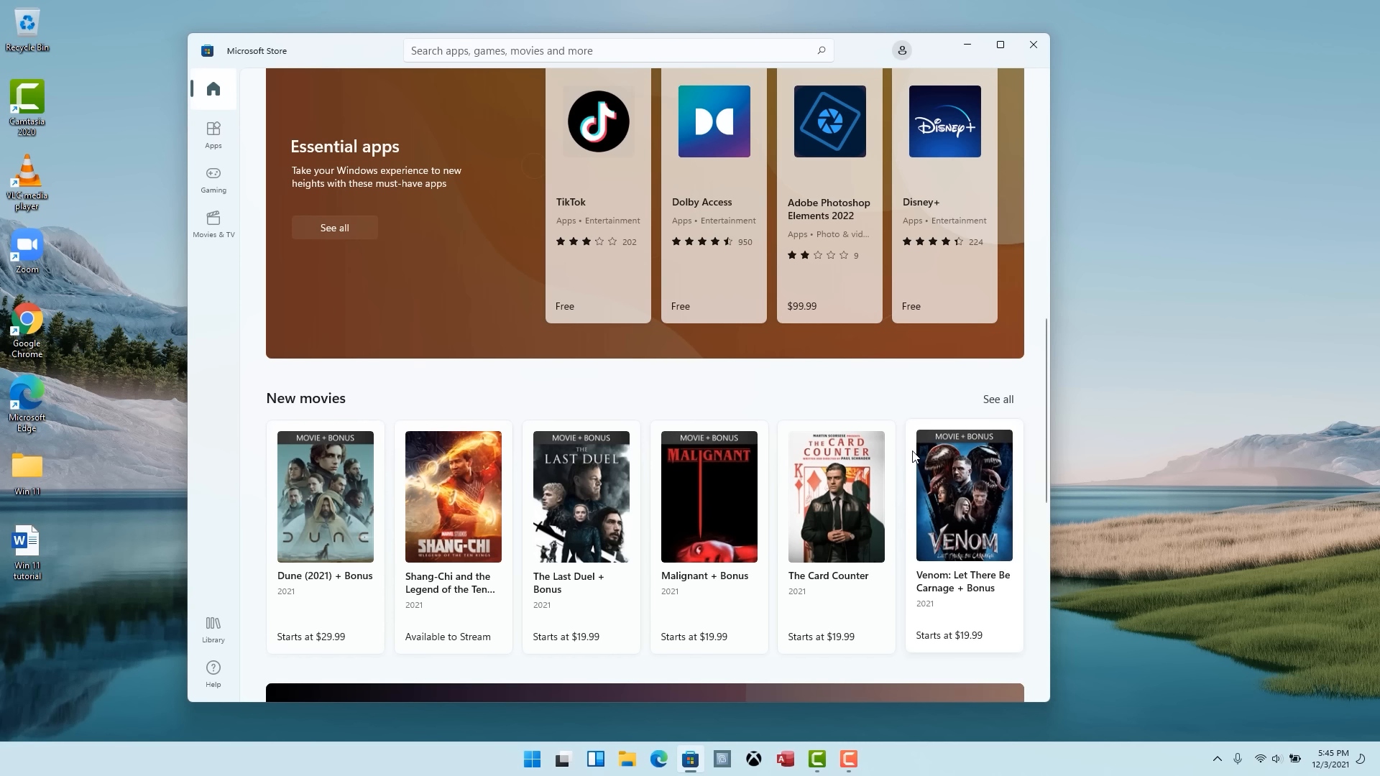
pyautogui.scroll(8, 913, 456)
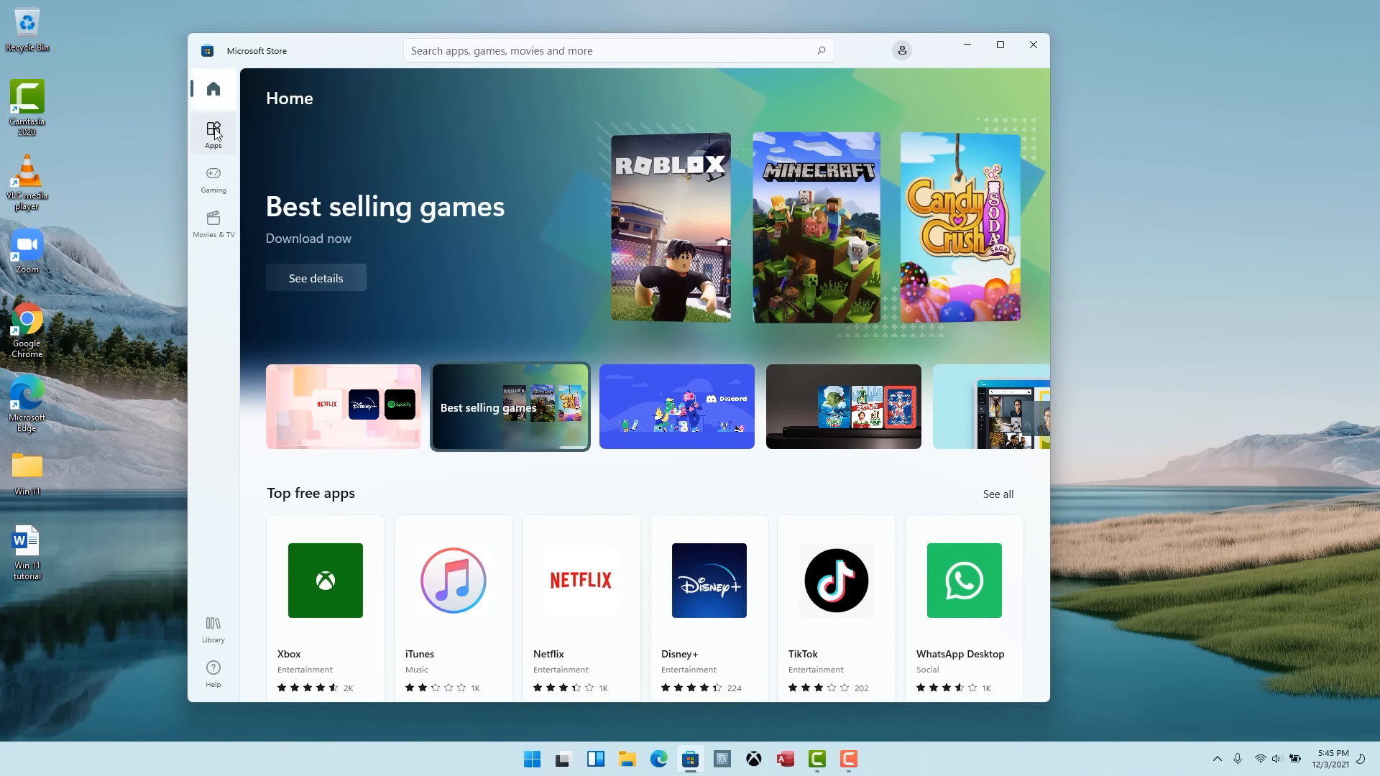
# Go to the store's Apps section and look through the top free, essential and best entertainment apps
pyautogui.click(214, 133)
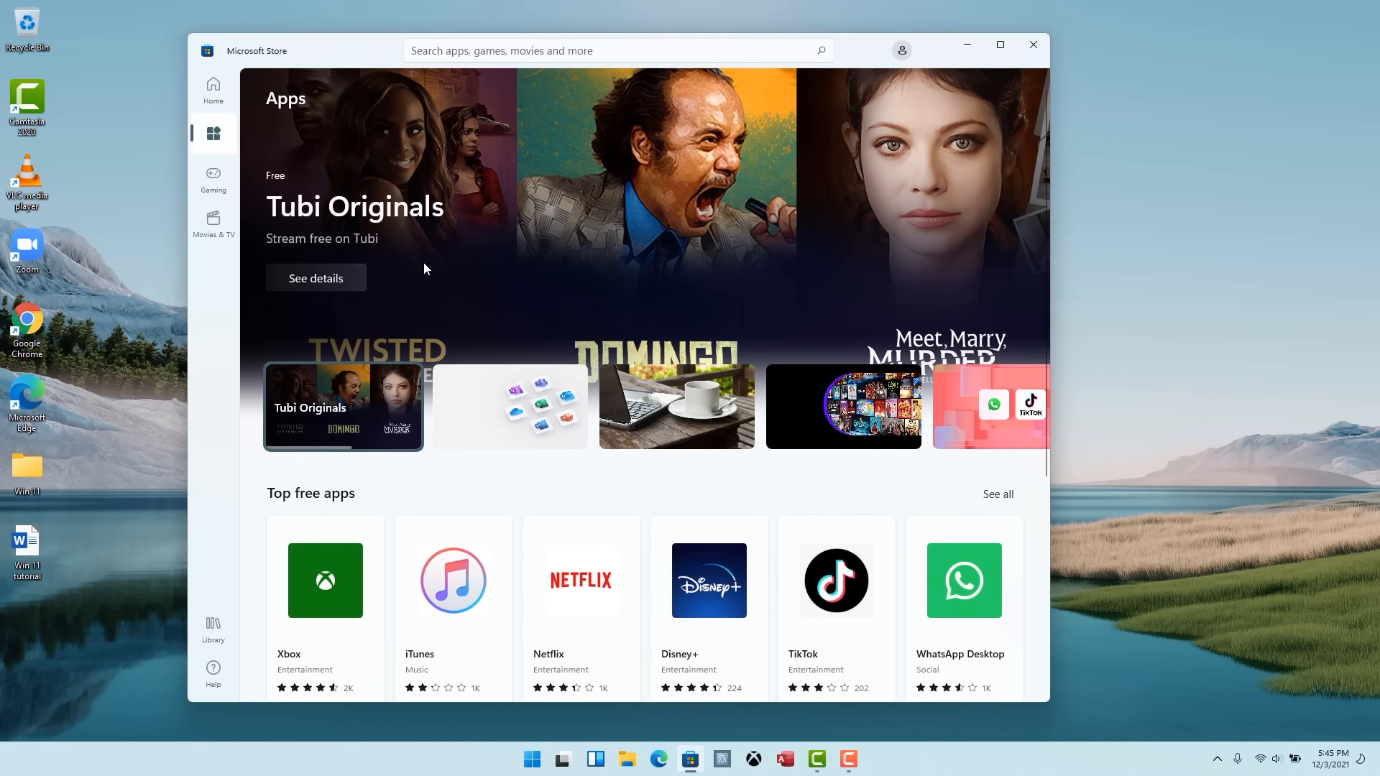
pyautogui.scroll(-4, 616, 347)
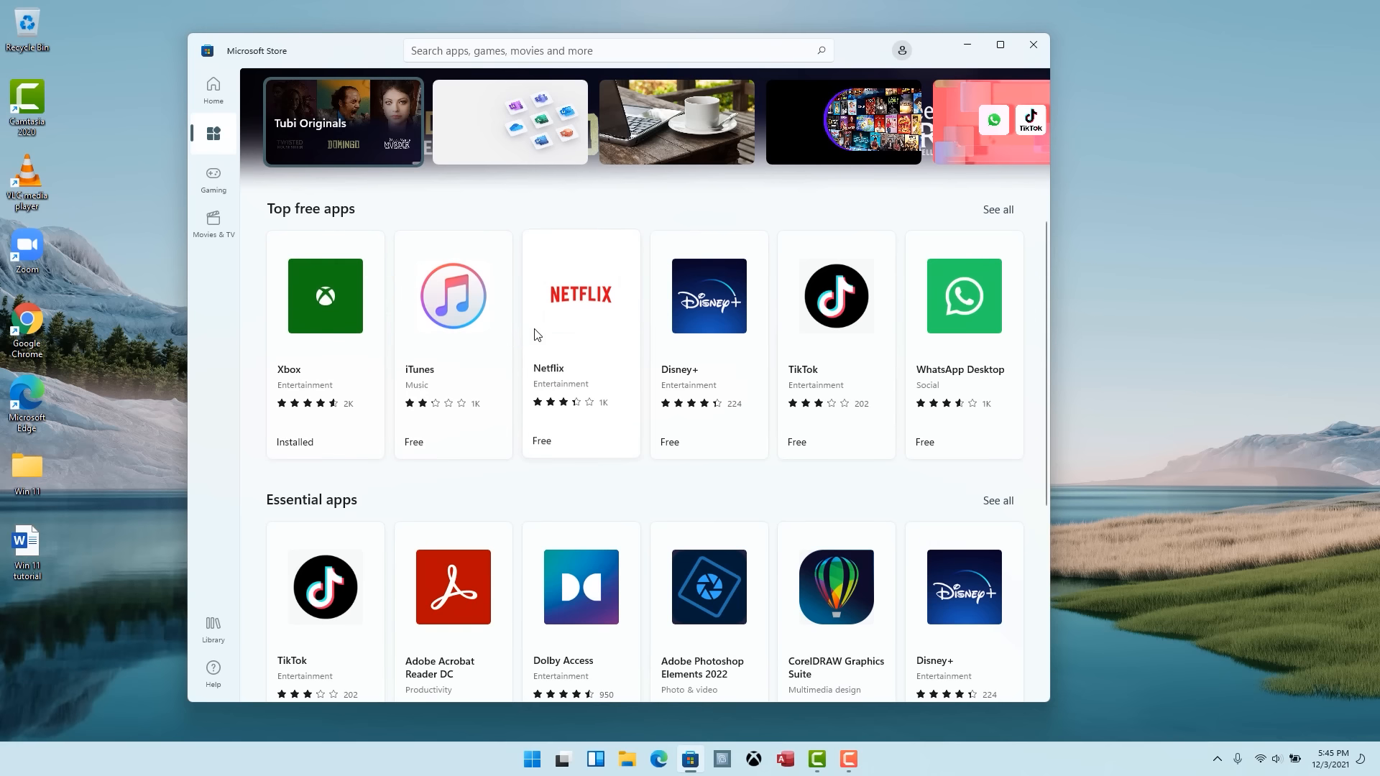
pyautogui.scroll(-4, 640, 428)
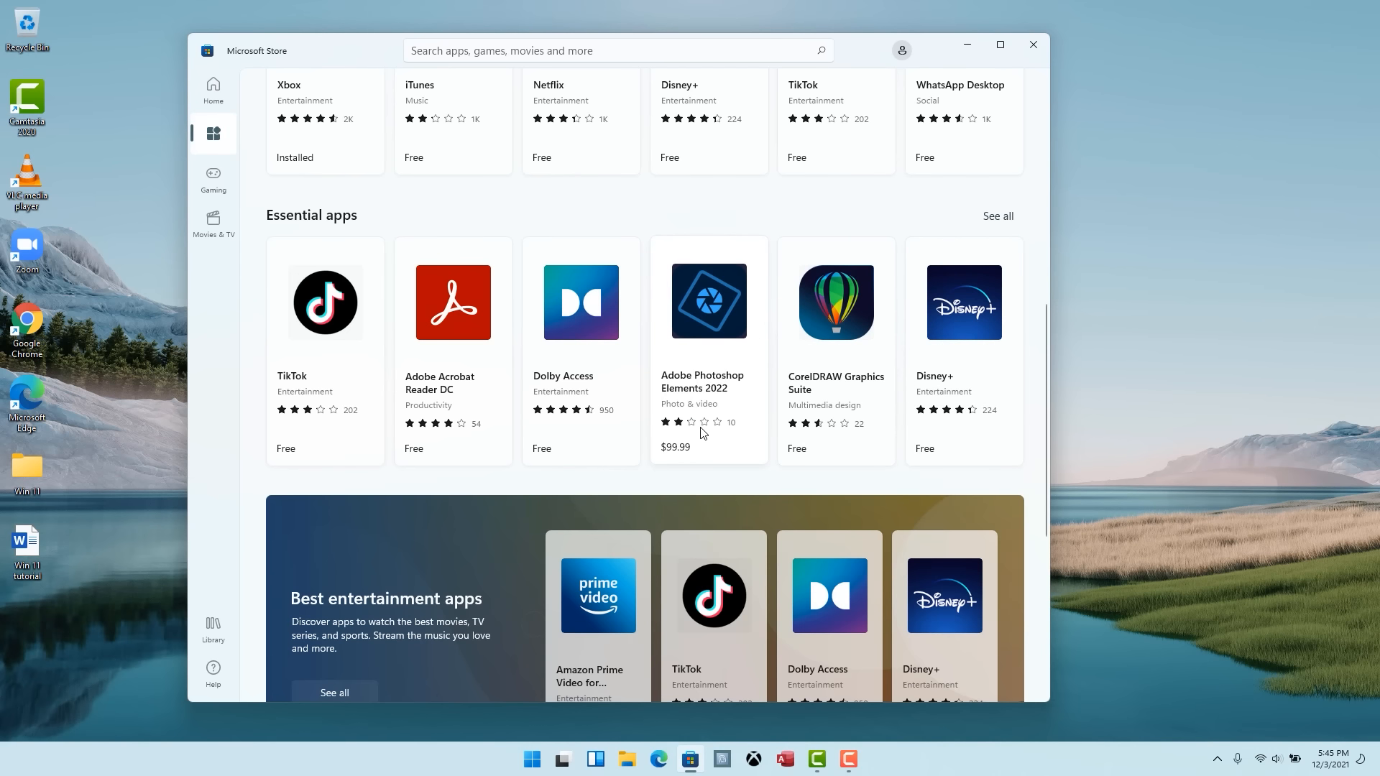
pyautogui.scroll(-3, 703, 430)
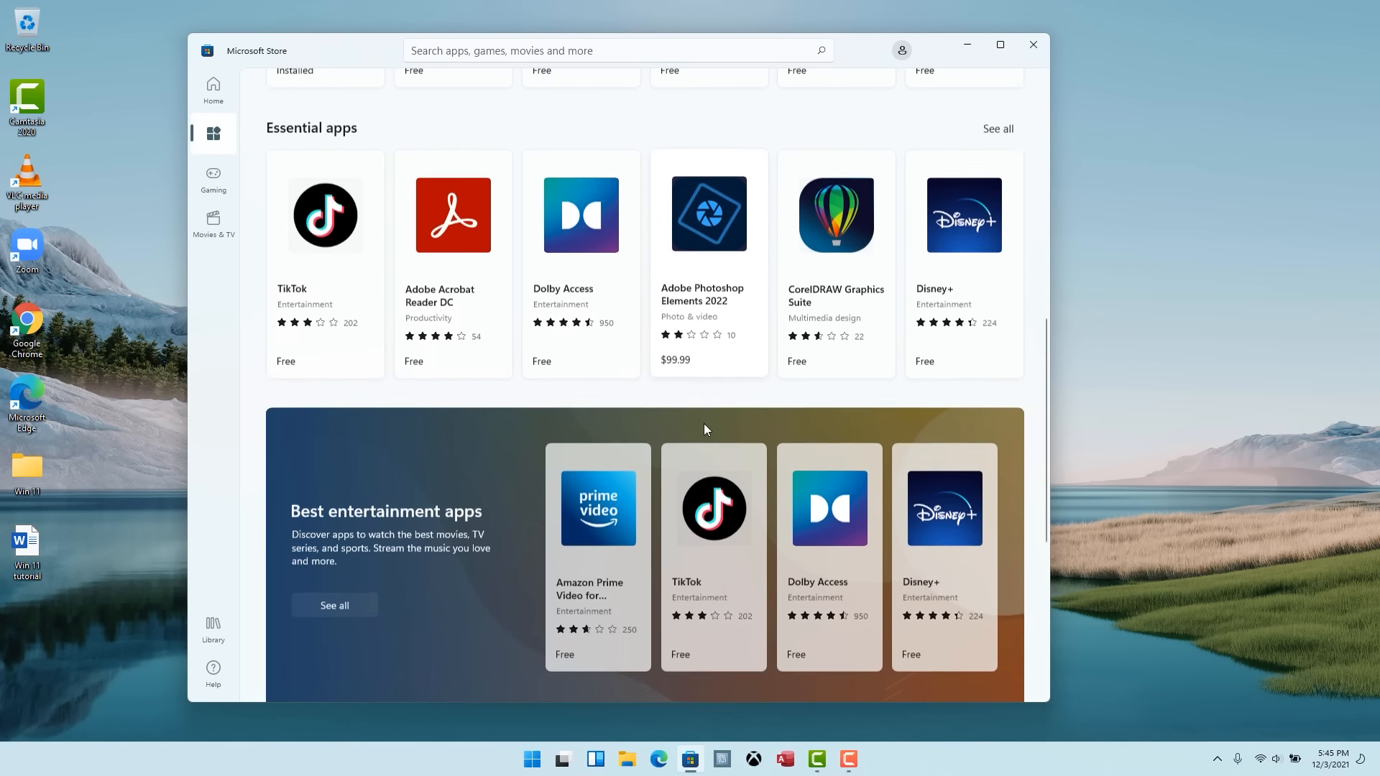
# Look through the best productivity, best creativity, most popular utility and trending apps in the Apps section
pyautogui.scroll(-5, 704, 427)
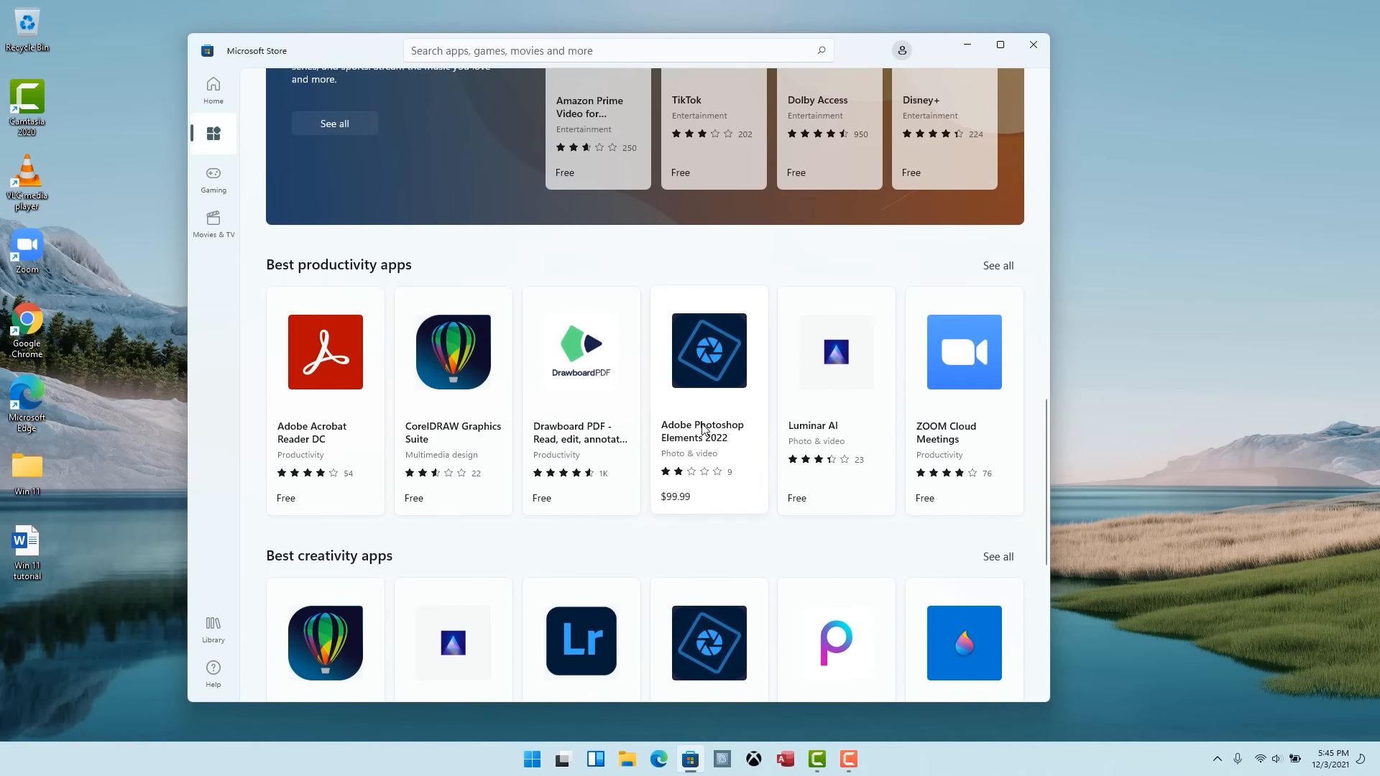
pyautogui.scroll(-5, 737, 355)
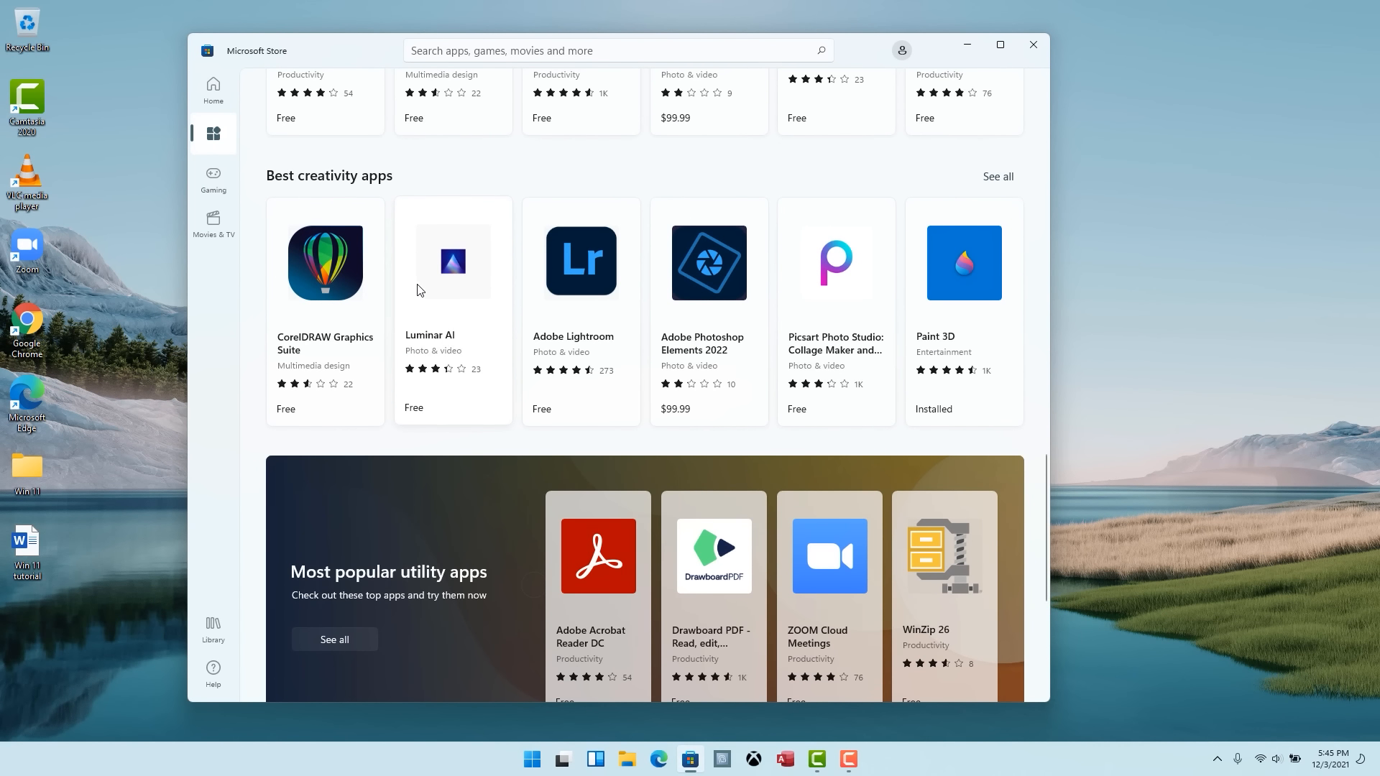
pyautogui.scroll(-4, 632, 349)
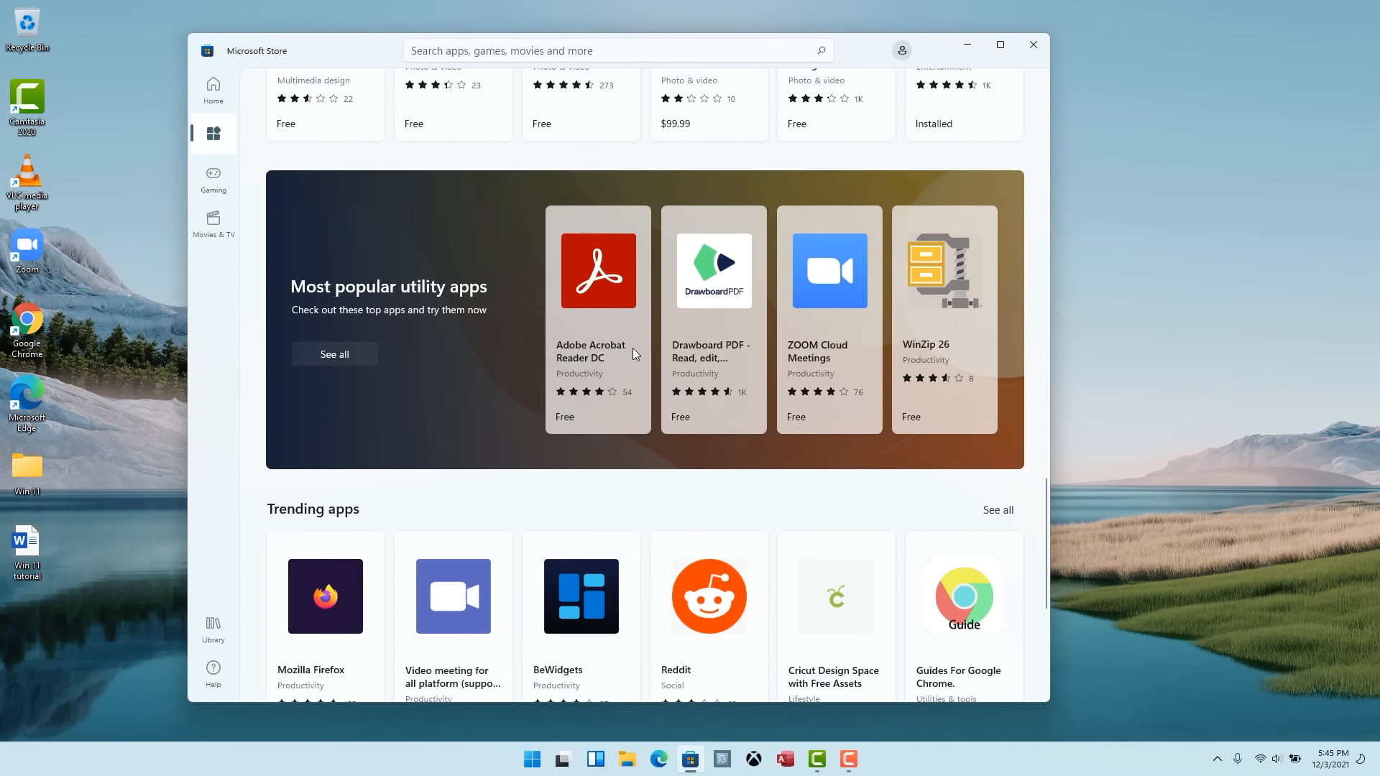
pyautogui.scroll(-3, 627, 359)
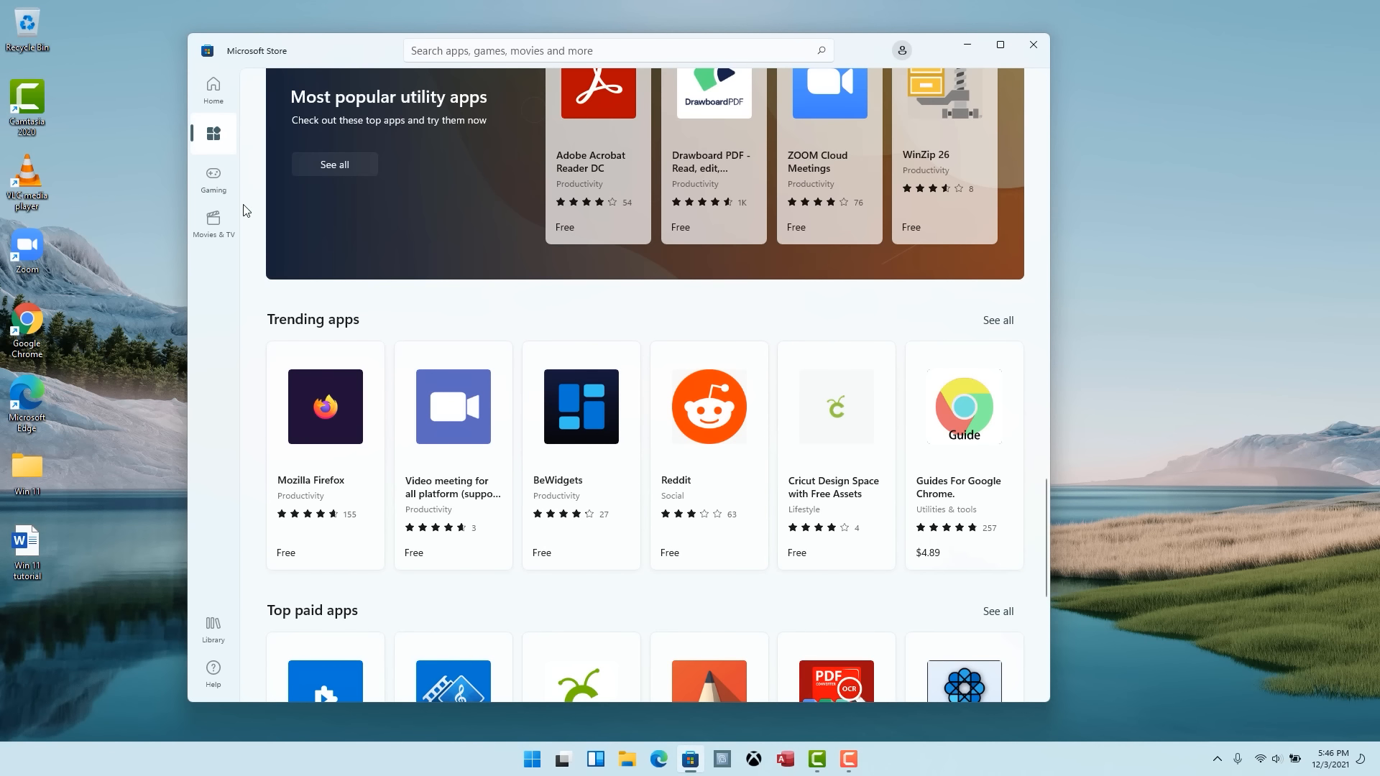
# Go to the store's Gaming section and look through the new and notable, best selling, racing and top paid games
pyautogui.click(214, 178)
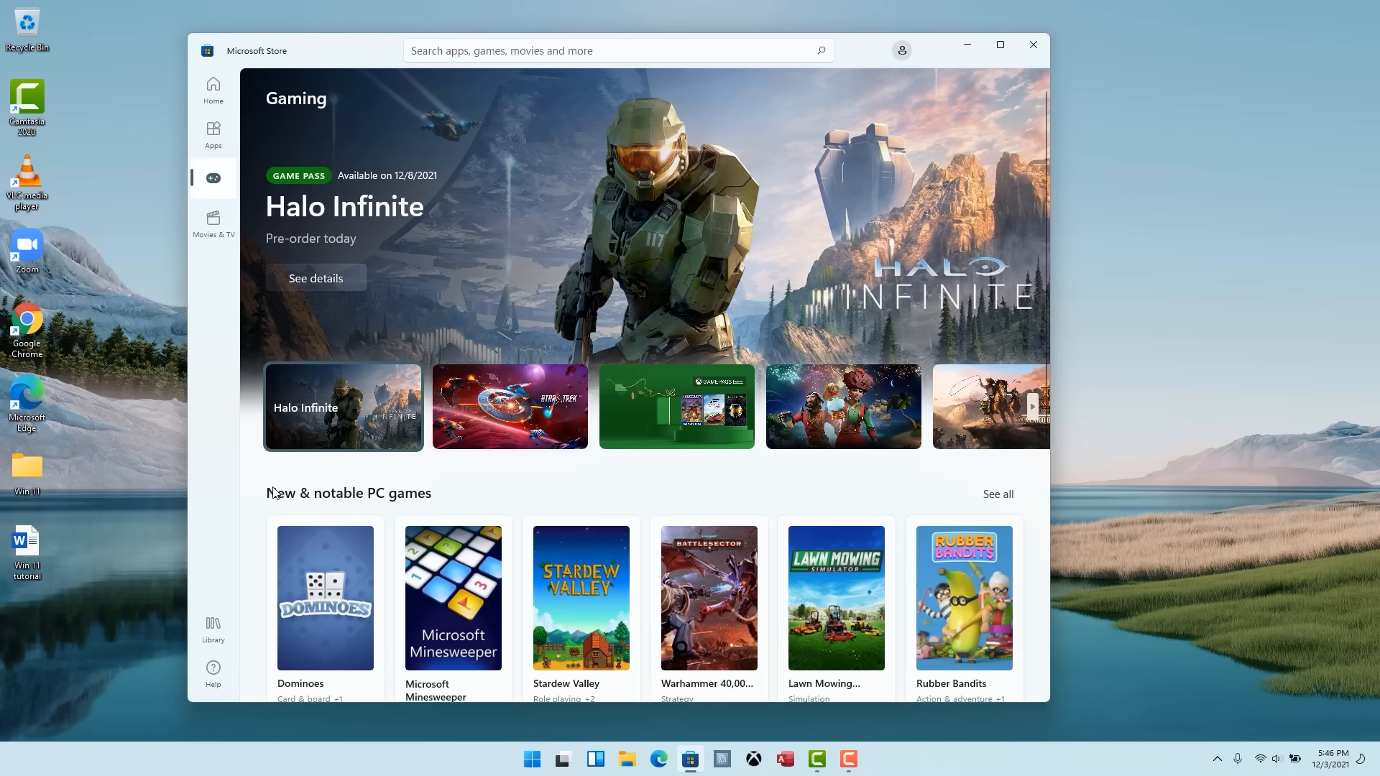
pyautogui.scroll(-5, 253, 468)
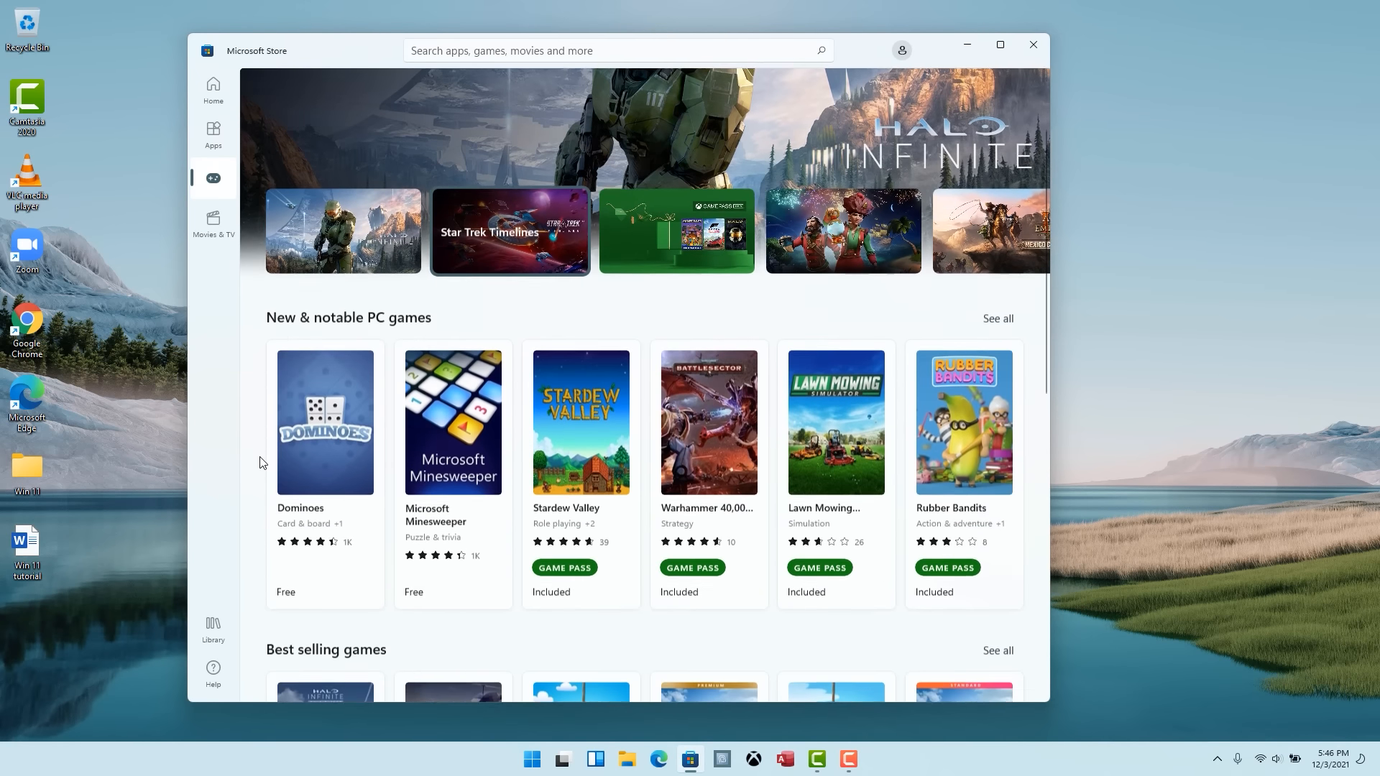
pyautogui.scroll(-5, 261, 462)
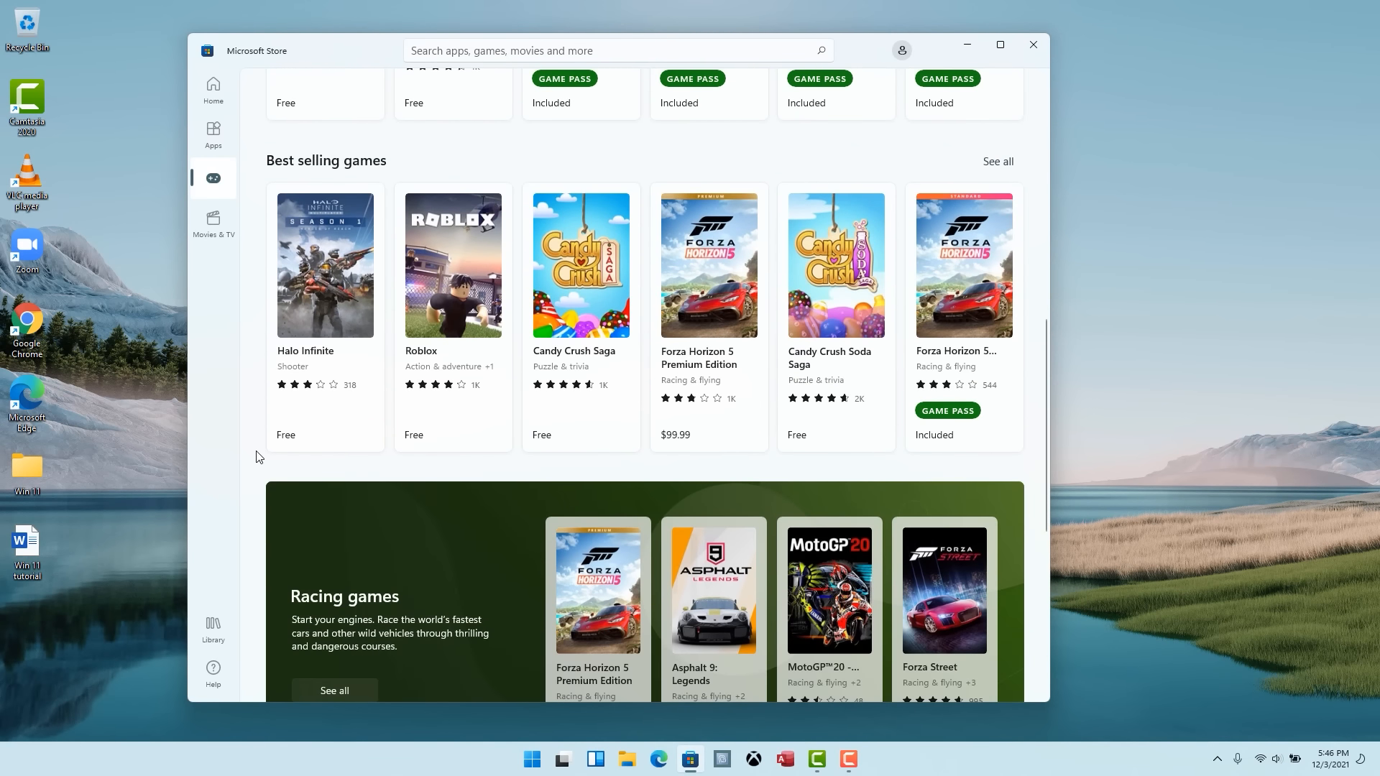
pyautogui.scroll(-6, 257, 457)
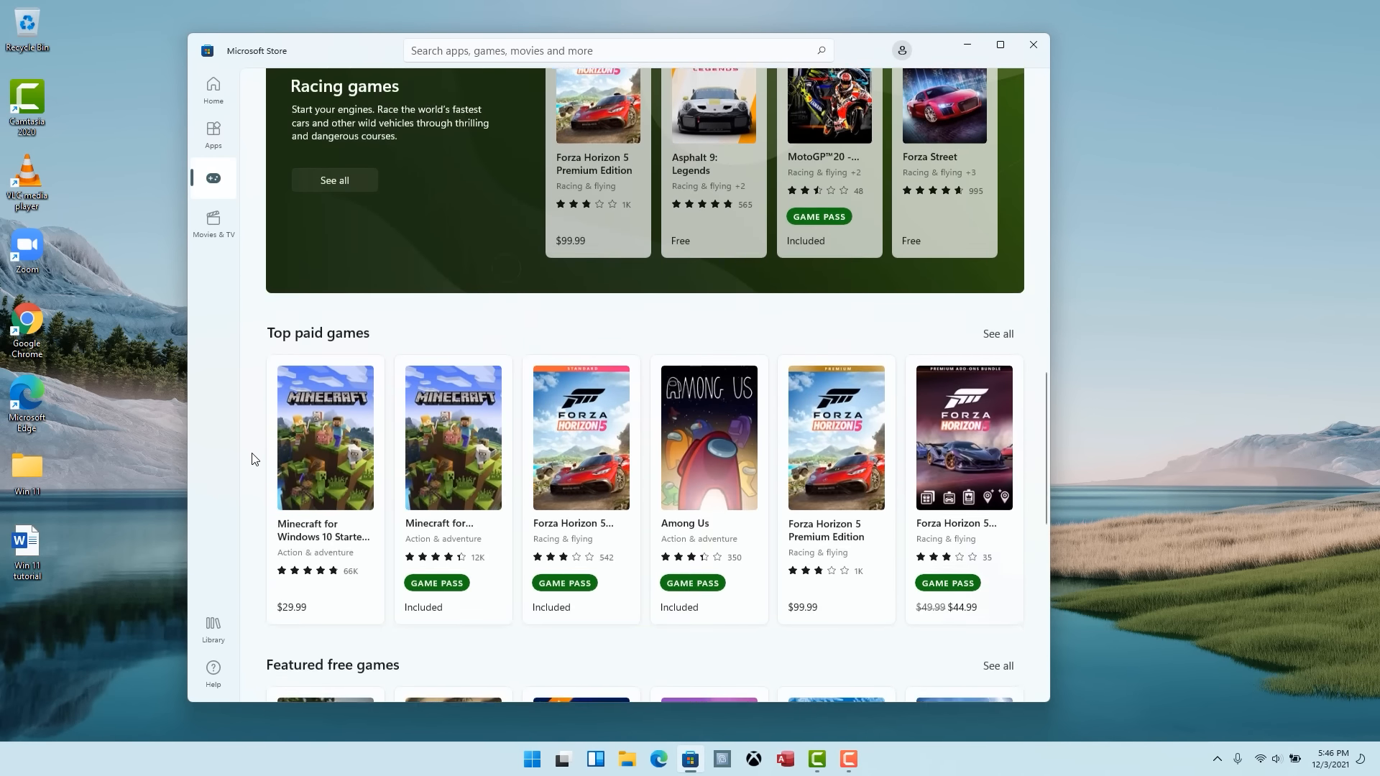
pyautogui.scroll(17, 255, 453)
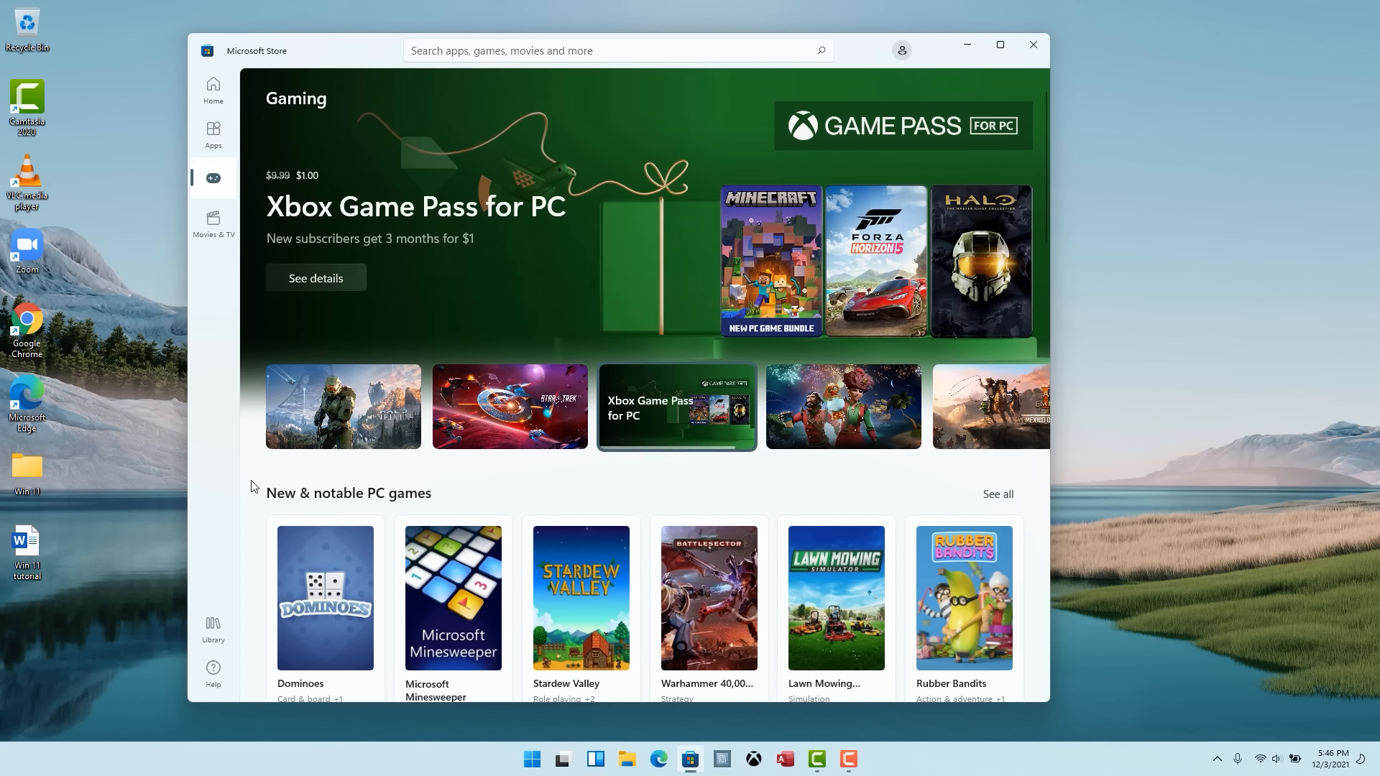
# Go to the Movies & TV section and look through the new movies, video streaming apps, top-rented and featured movies
pyautogui.click(213, 226)
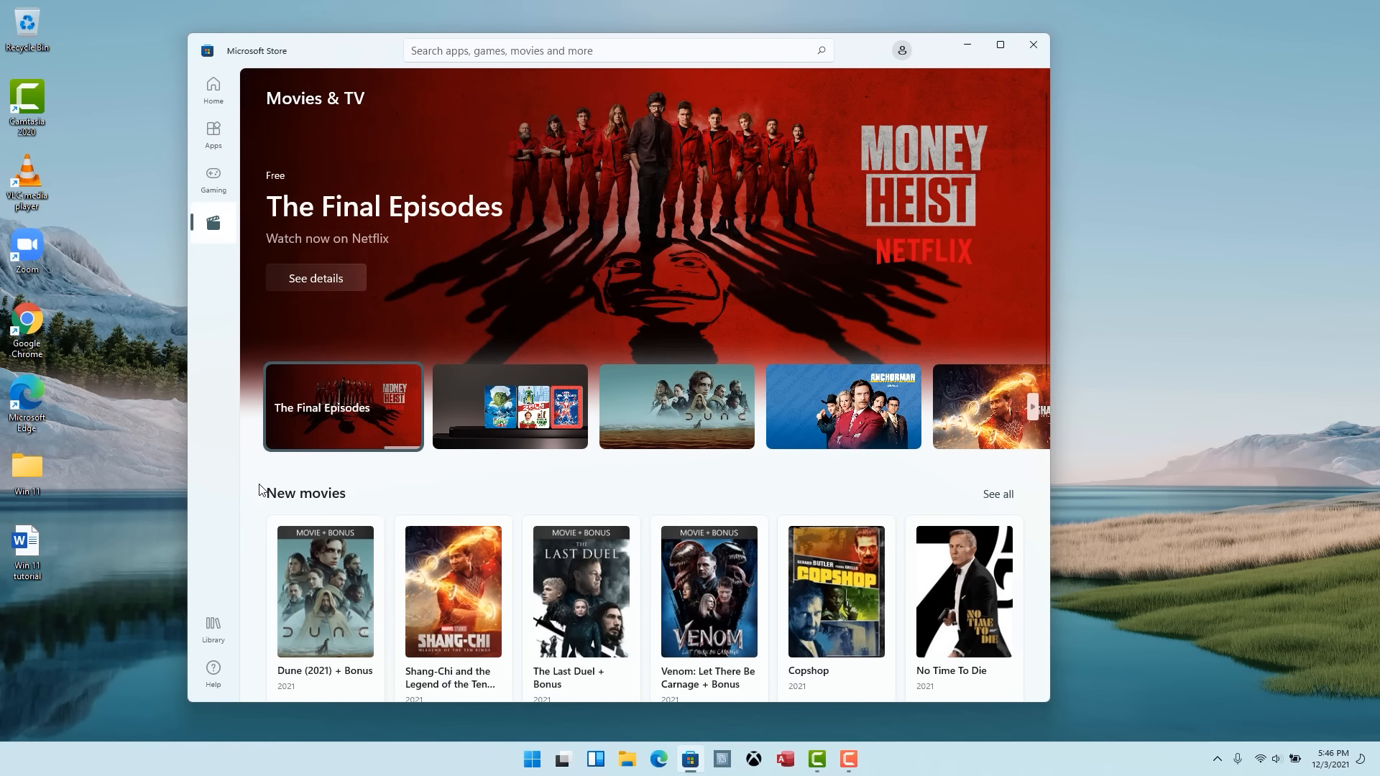
pyautogui.scroll(-2, 252, 488)
pyautogui.scroll(-1, 251, 488)
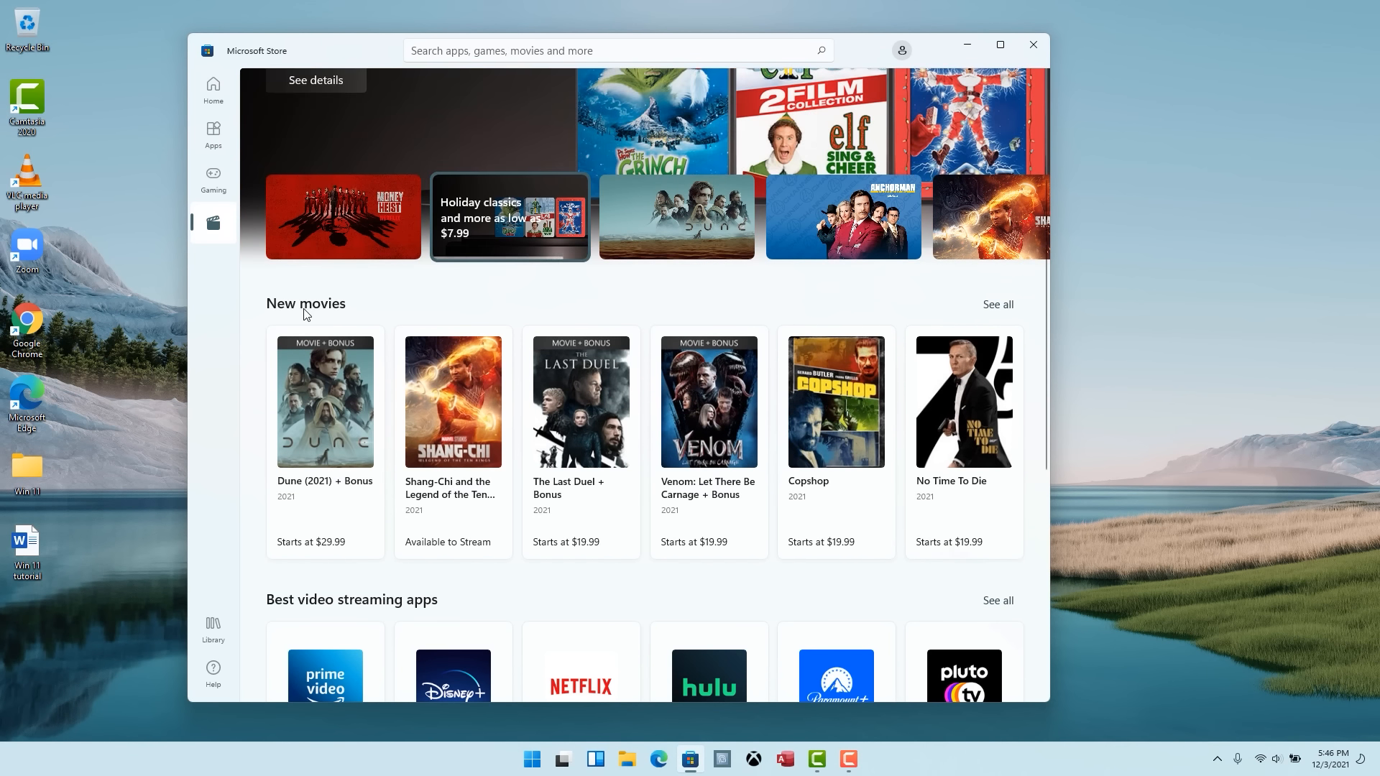
pyautogui.scroll(-10, 246, 345)
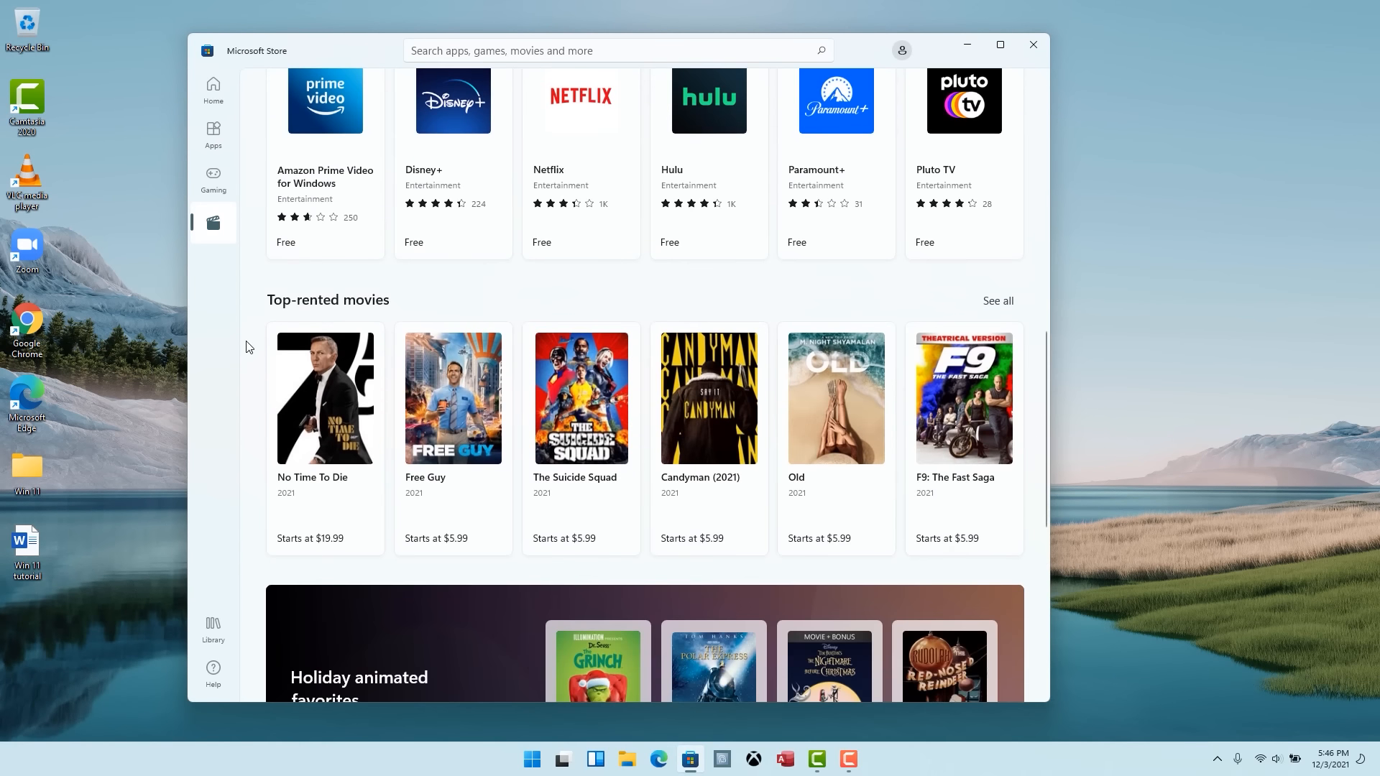
pyautogui.scroll(-5, 247, 346)
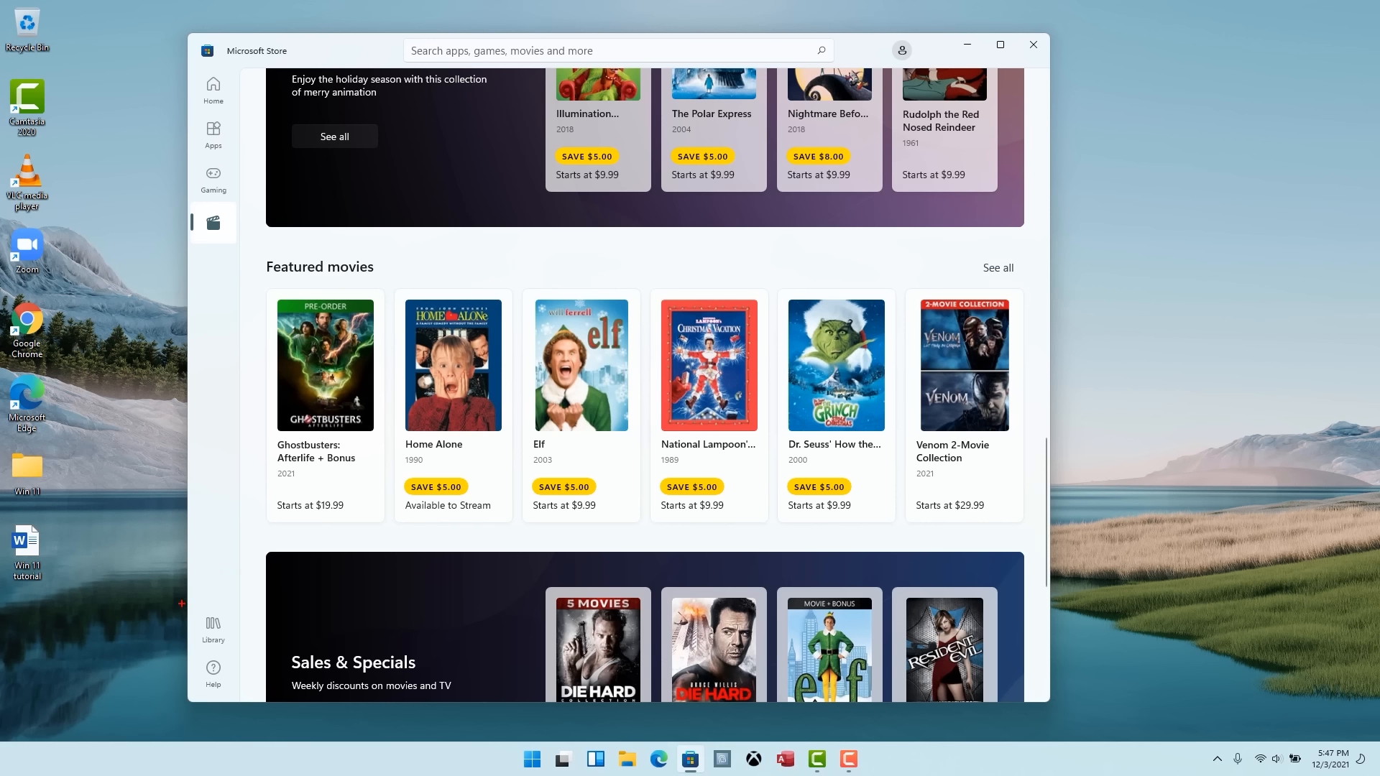
# Open the store's Library and look through the complete list of installed and purchased apps
pyautogui.moveTo(213, 622); pyautogui.dragTo(239, 651)
pyautogui.press('Escape')
pyautogui.click(213, 627)
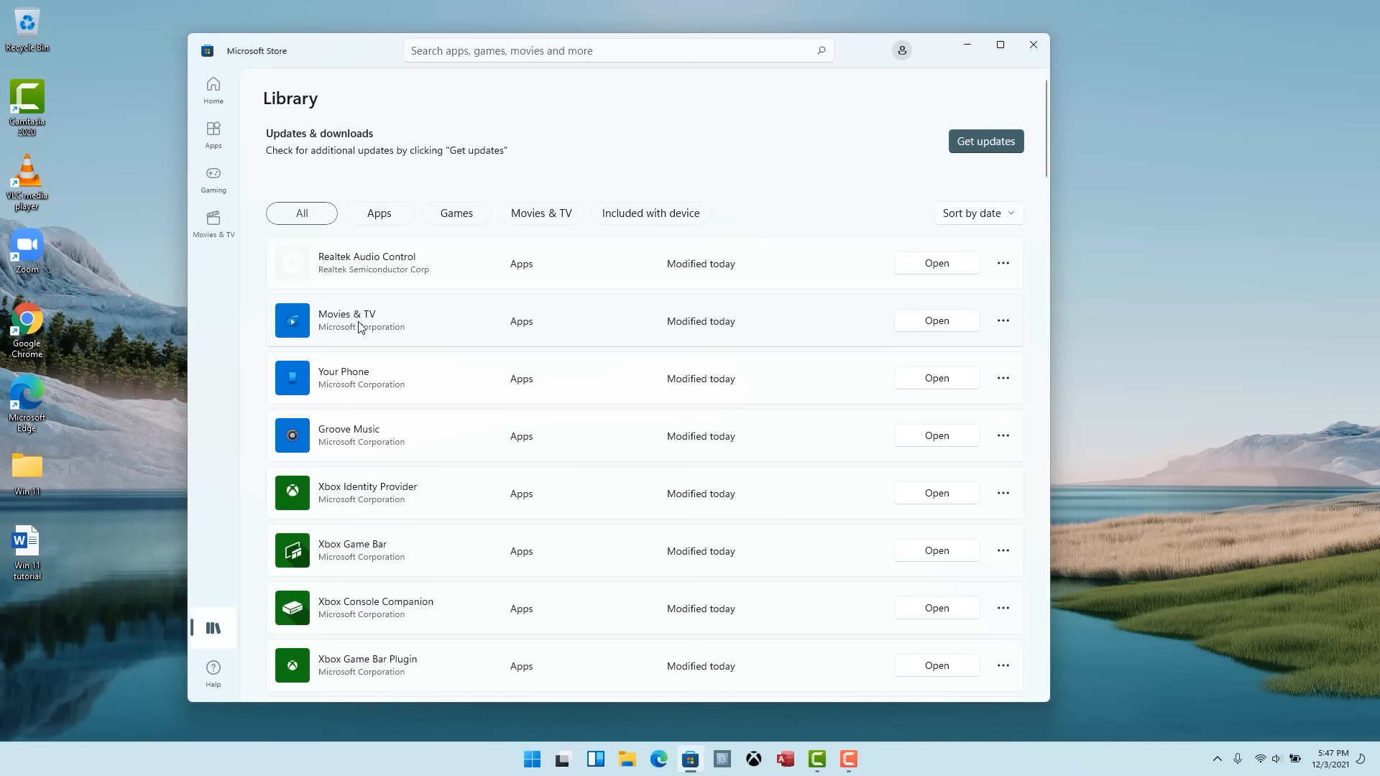
pyautogui.scroll(-2, 439, 381)
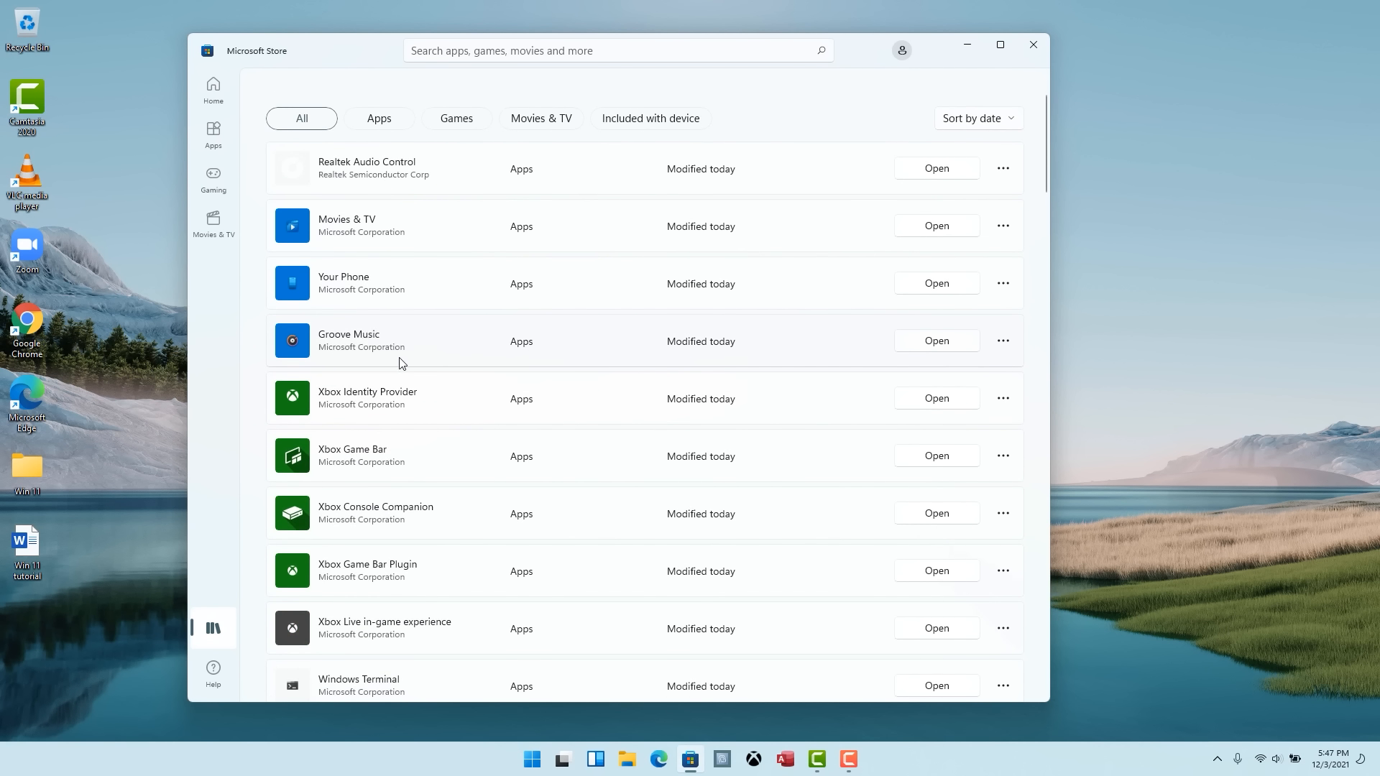
pyautogui.scroll(-3, 409, 363)
pyautogui.scroll(-4, 634, 380)
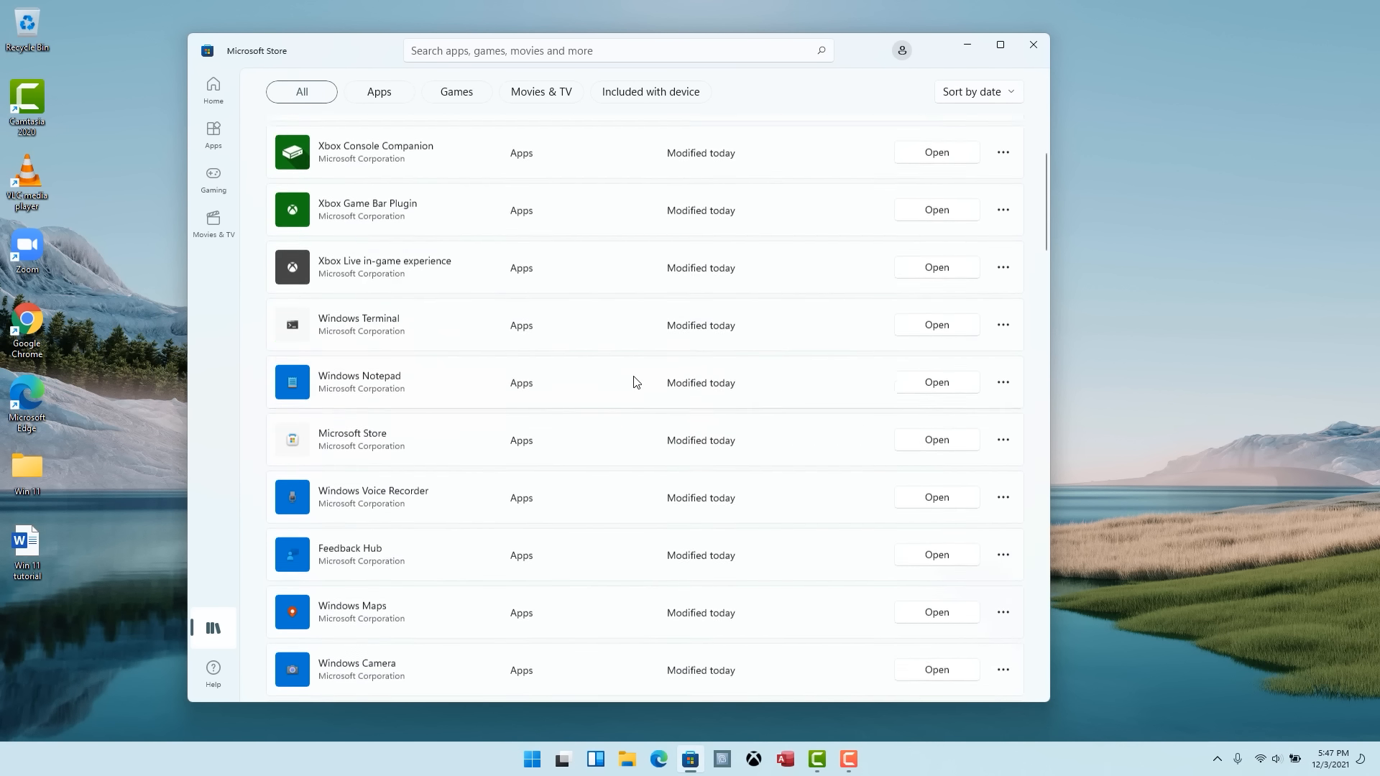
pyautogui.scroll(-12, 763, 427)
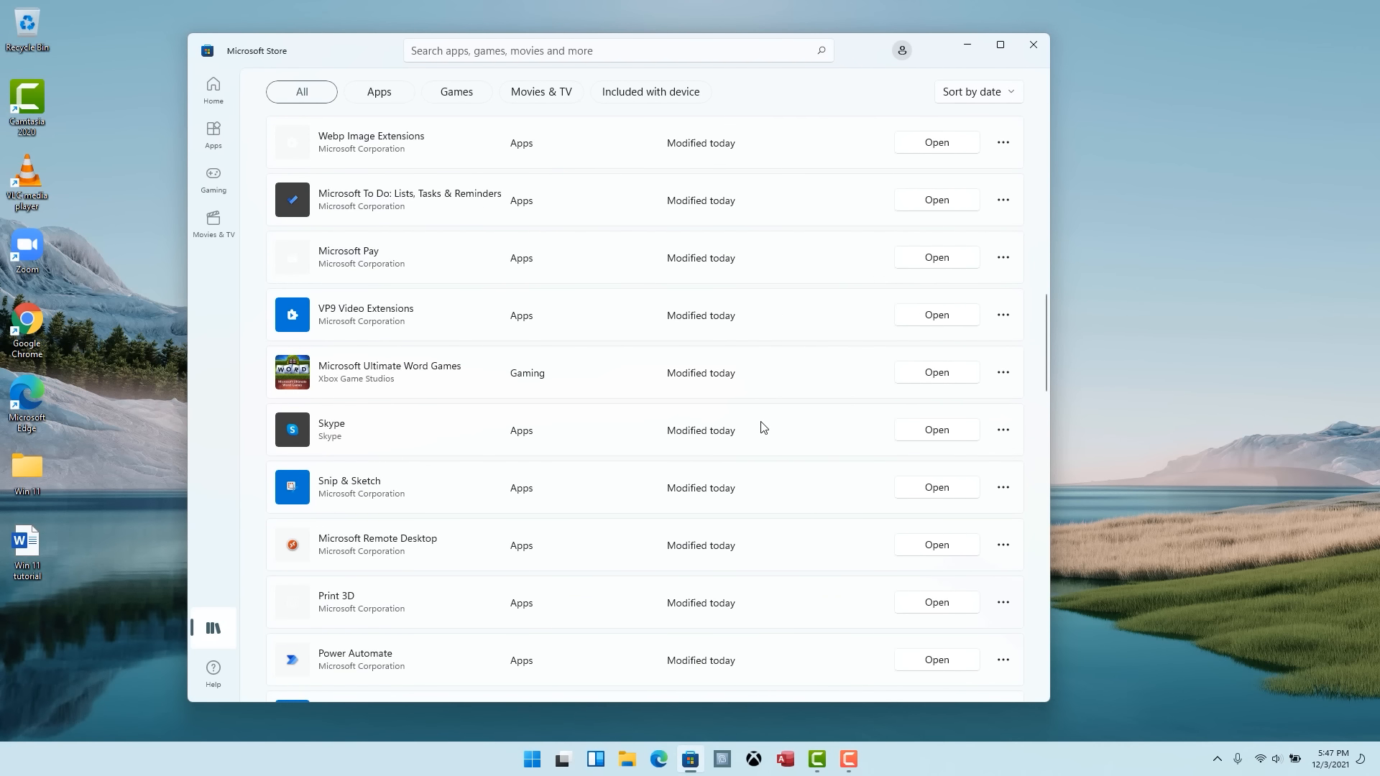
pyautogui.scroll(-3, 763, 427)
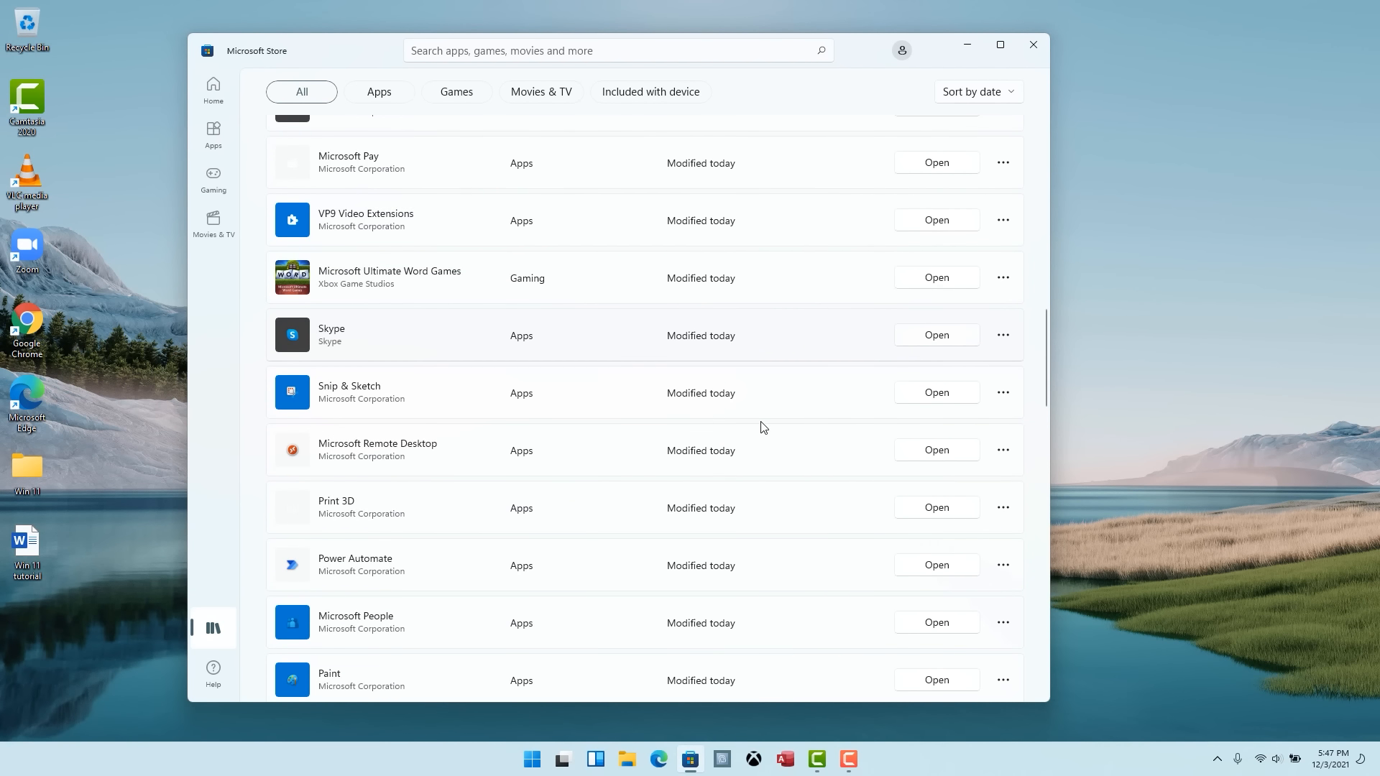
pyautogui.scroll(-20, 454, 466)
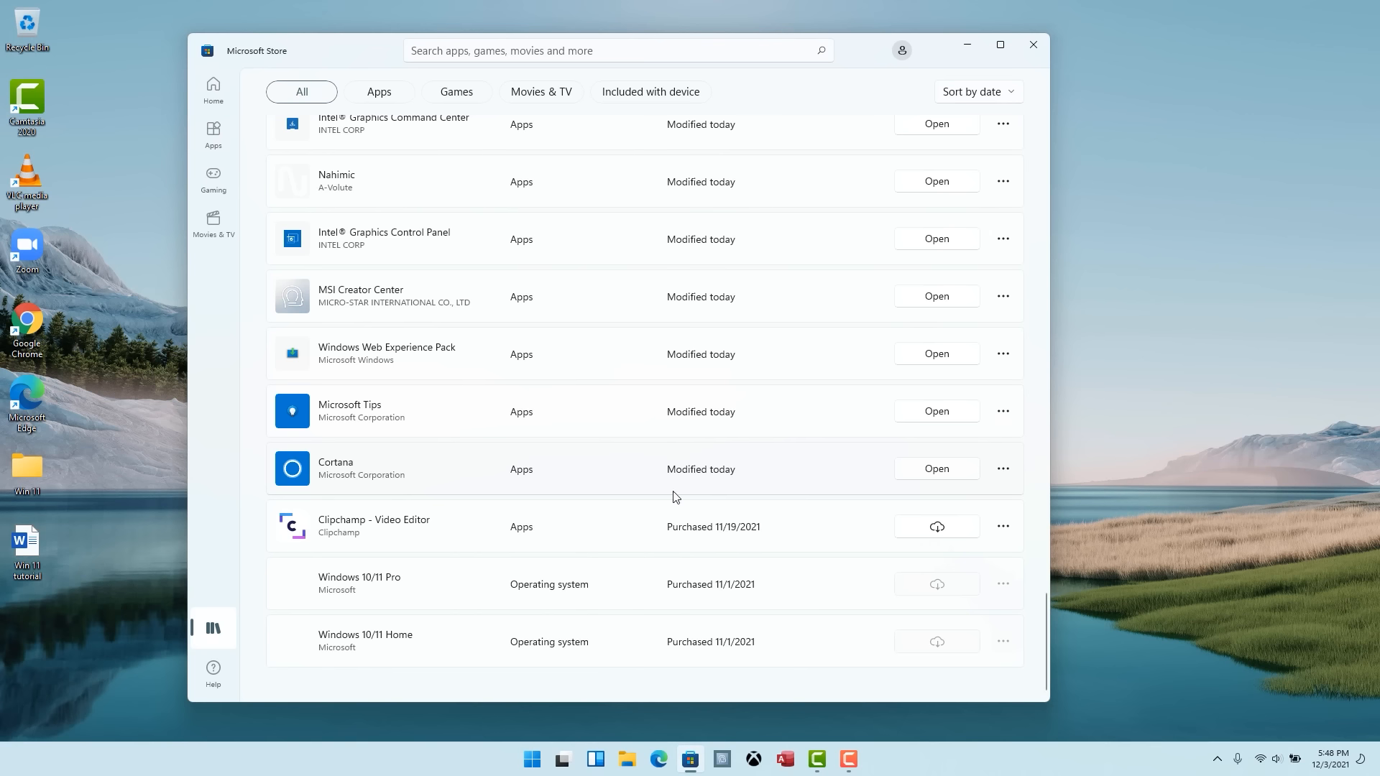
# Review the library's sorting options, keep the list sorted by date, and get updates for the apps
pyautogui.moveTo(1046, 640); pyautogui.dragTo(1032, 108)
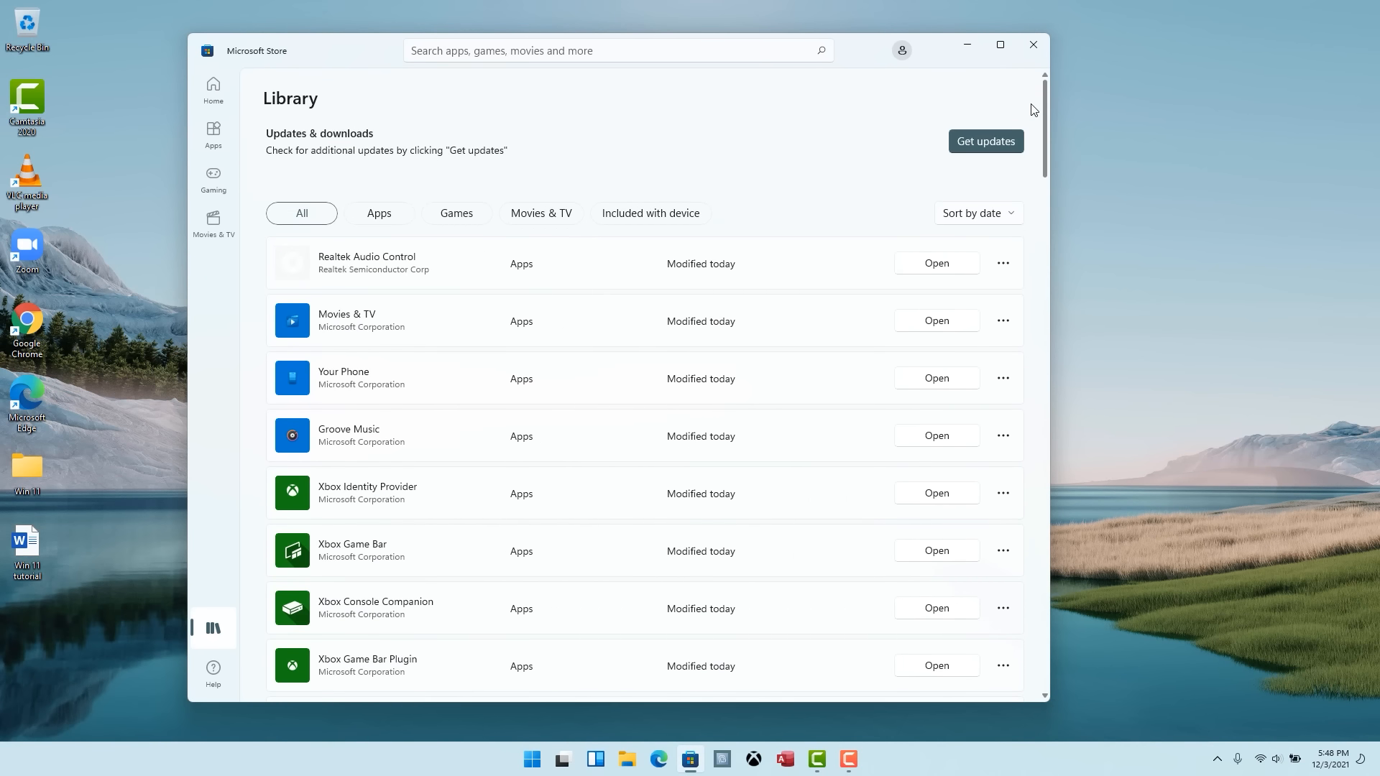
pyautogui.click(1010, 215)
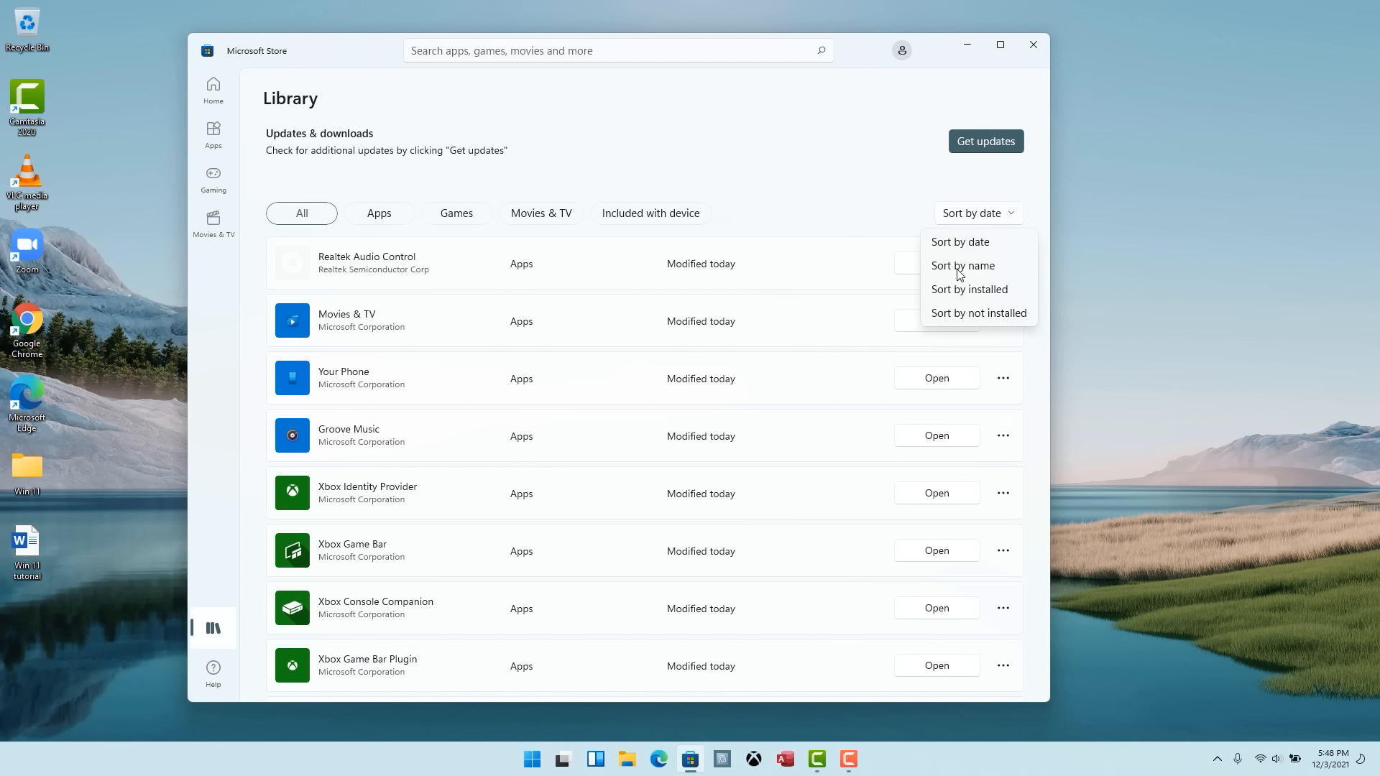
pyautogui.click(925, 246)
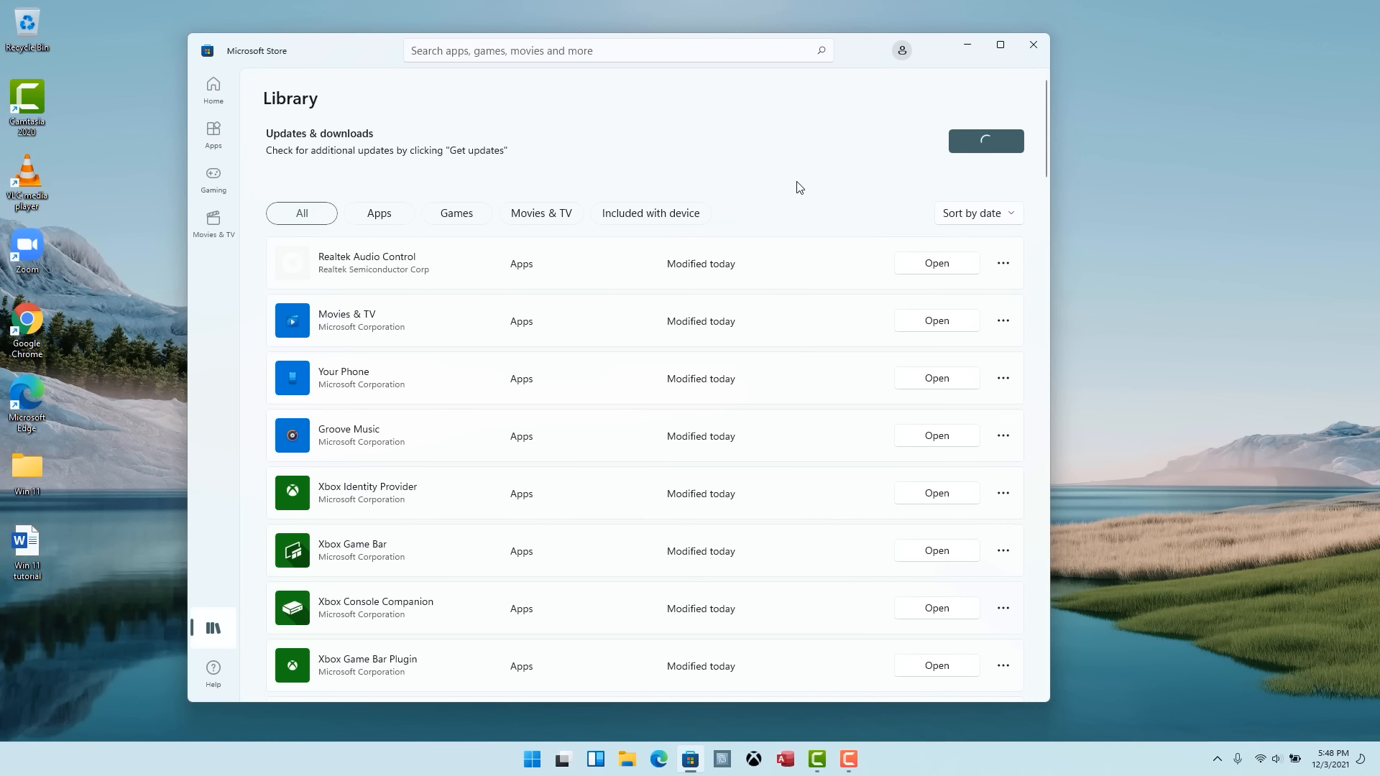
# Look through the library's app list to its end for the download progress of app updates
pyautogui.scroll(-15, 816, 461)
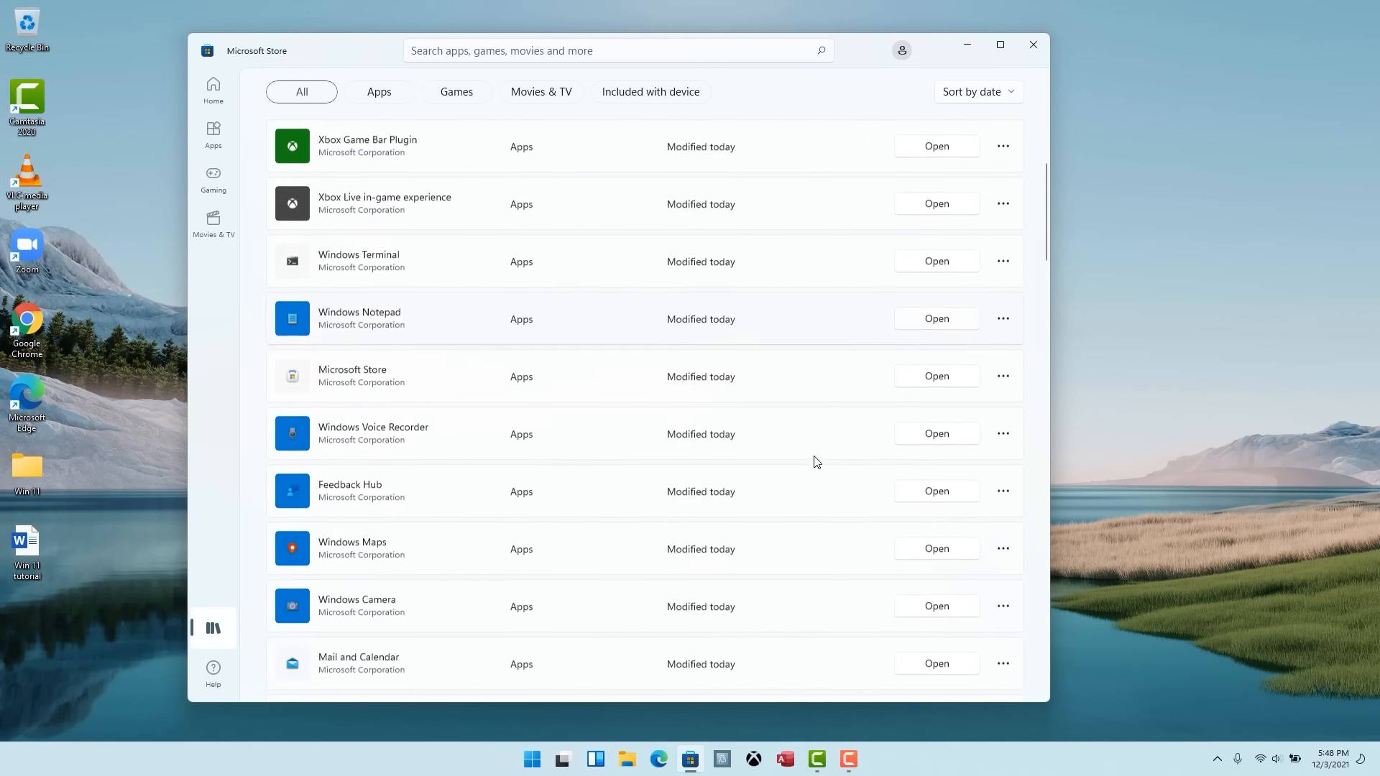
pyautogui.scroll(-20, 816, 462)
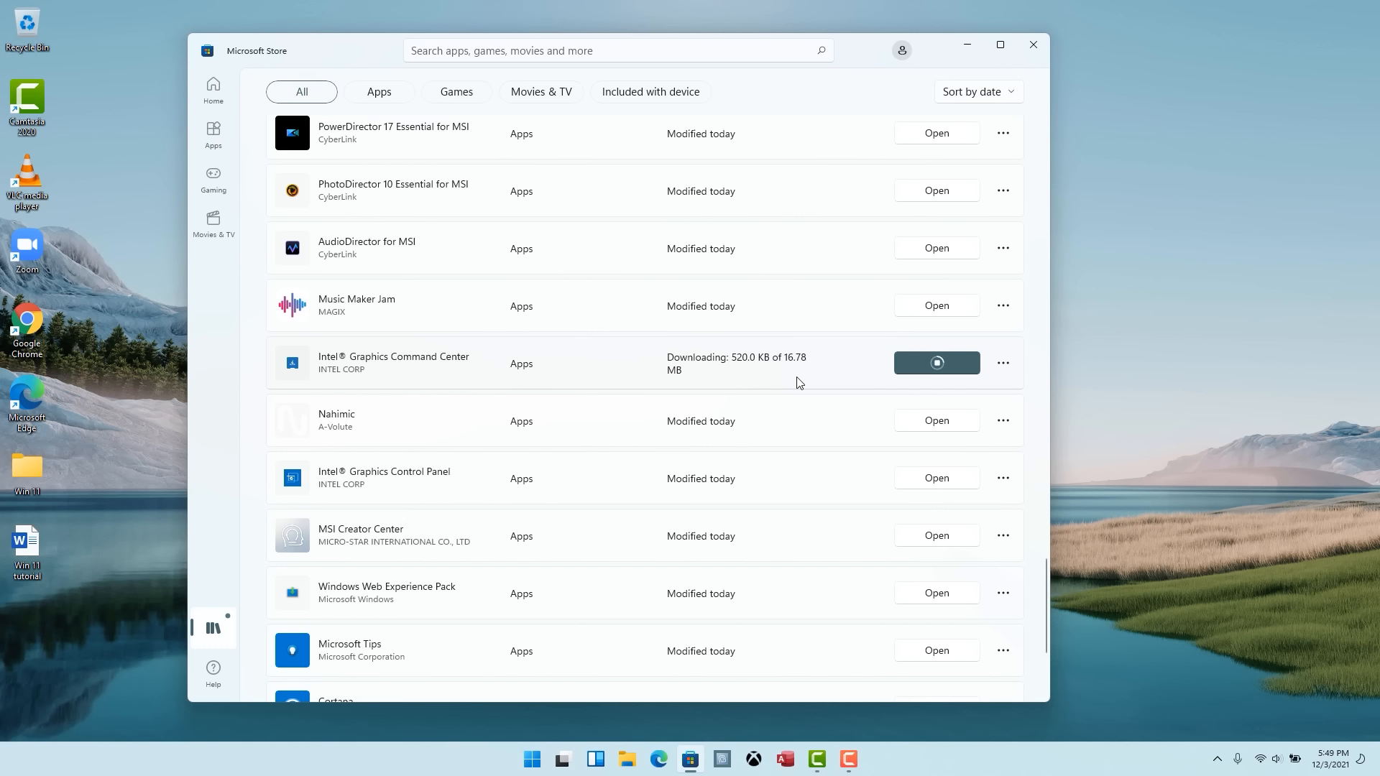
pyautogui.scroll(-4, 798, 381)
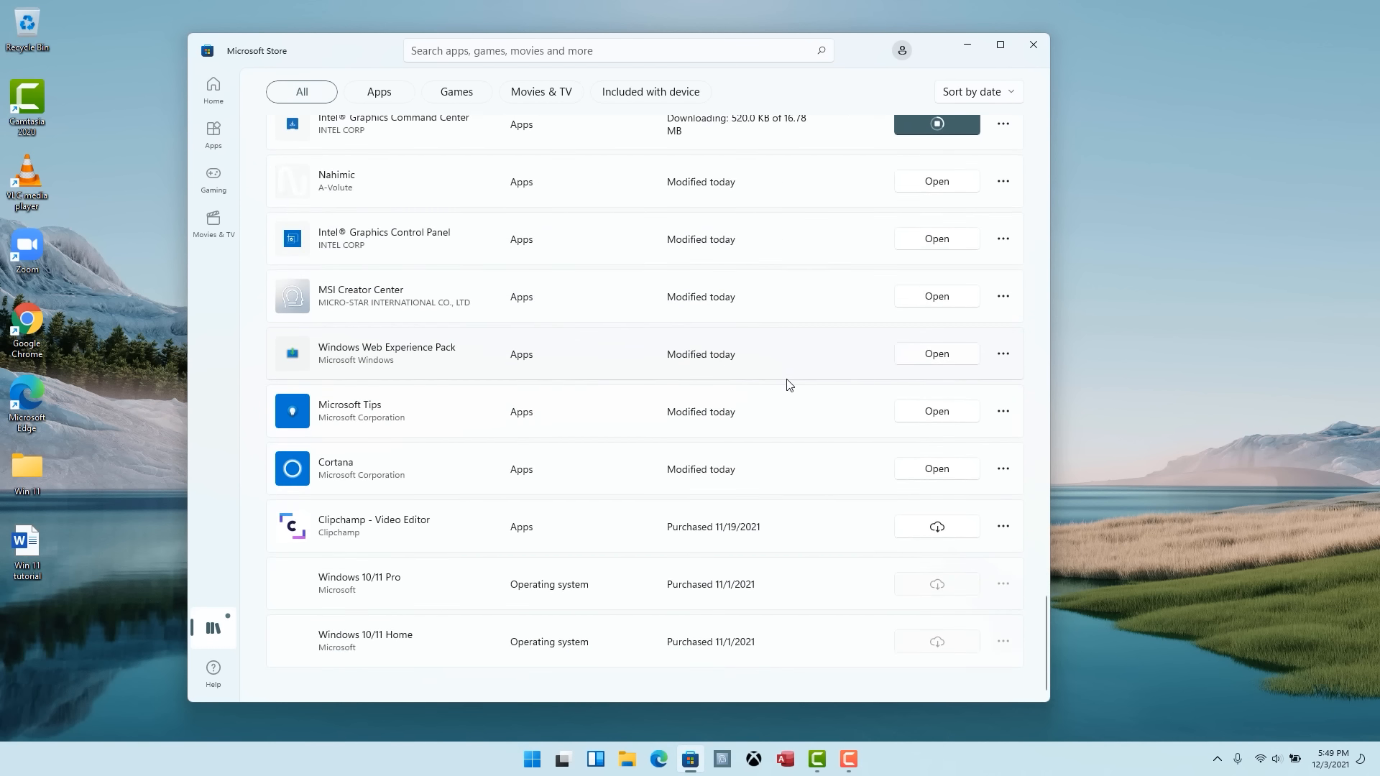